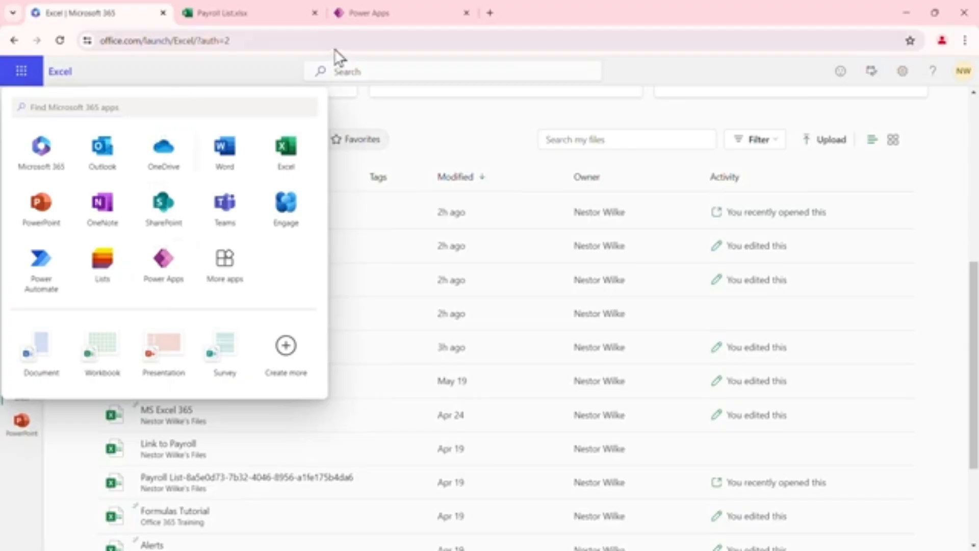
Open the My Cafe Products Demo workbook from the Excel file list
click(378, 12)
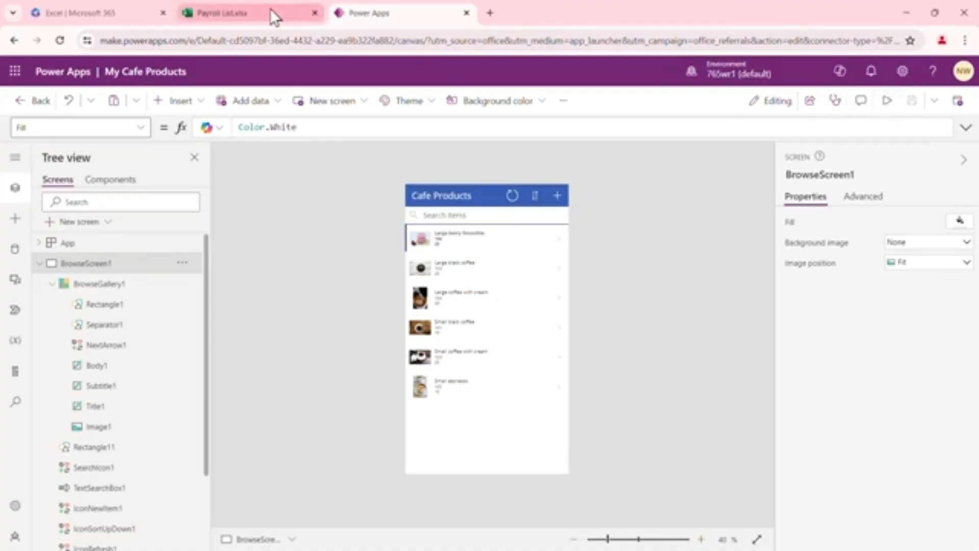
click(91, 10)
click(664, 71)
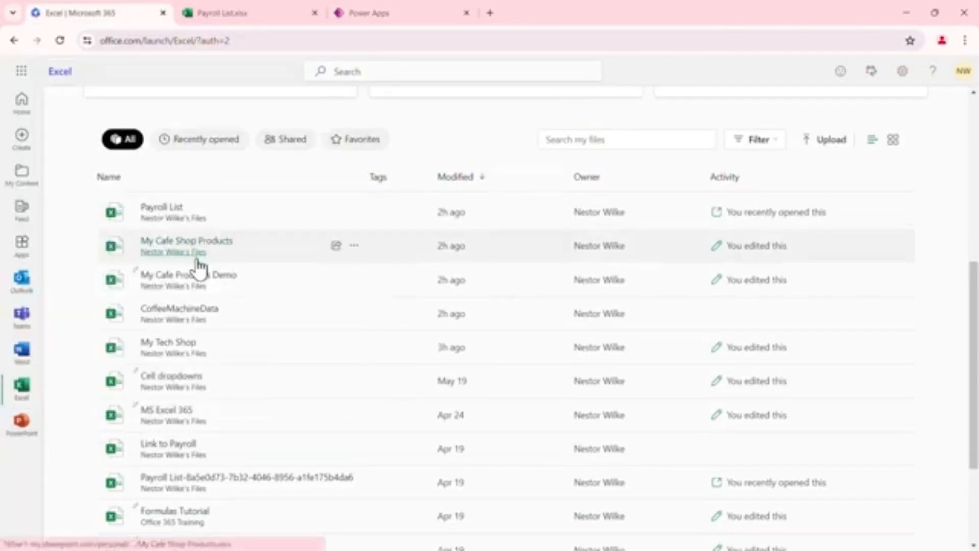
click(198, 278)
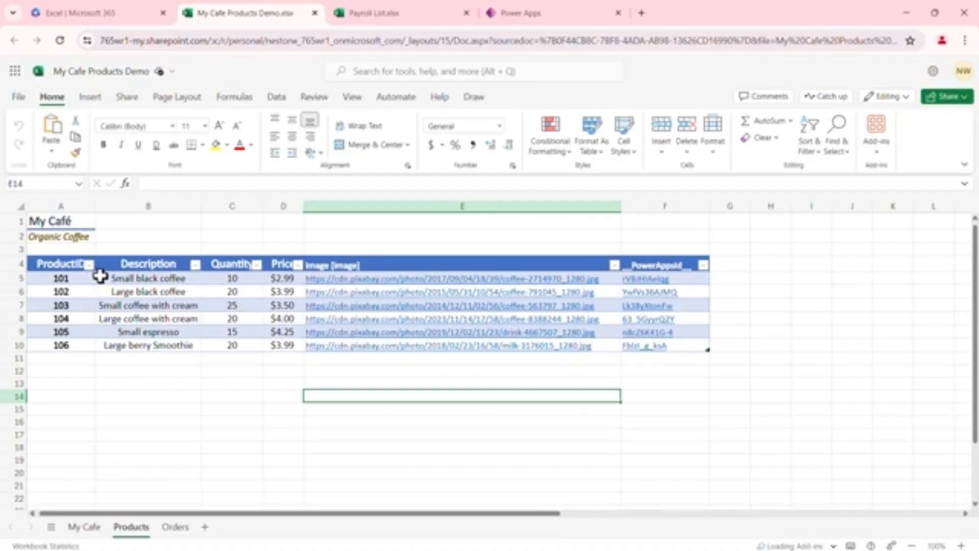
Inspect the product table's ID, description, quantity and price cells
click(77, 289)
click(77, 318)
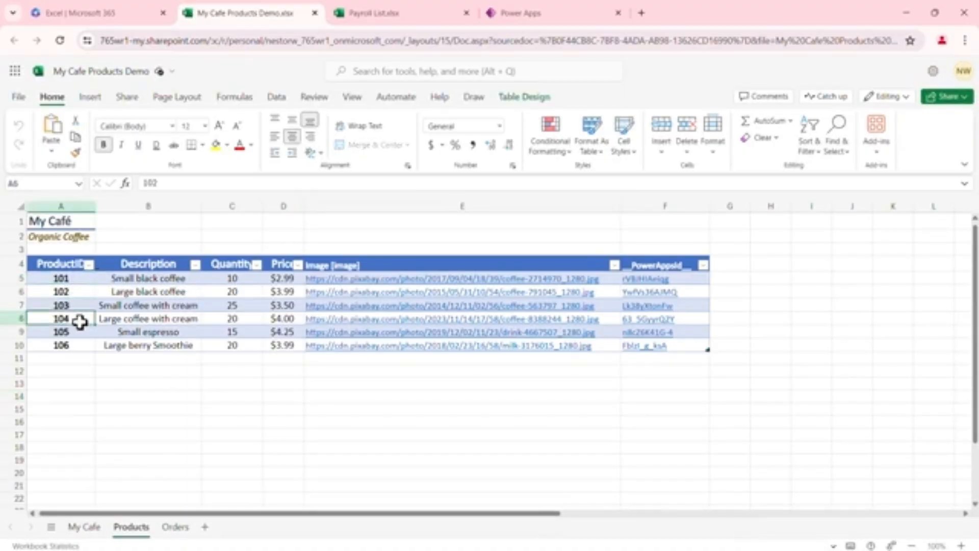
click(171, 281)
click(233, 280)
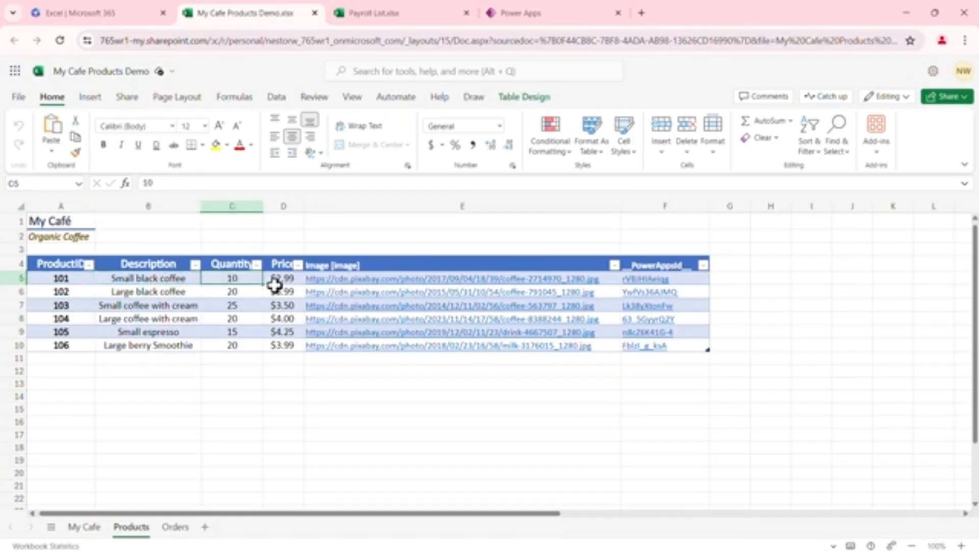
click(275, 280)
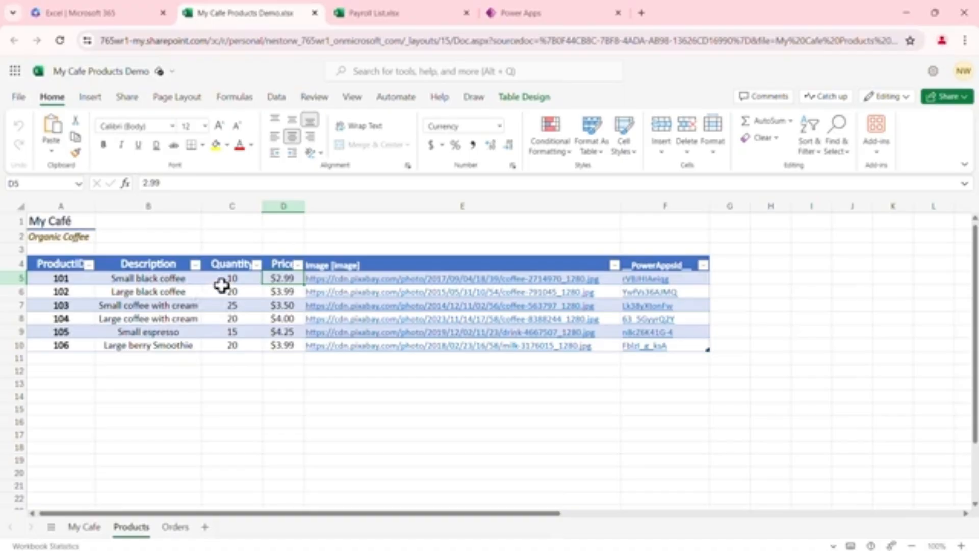
Close the workbook tab and return to the Power Apps editor
click(315, 13)
click(314, 12)
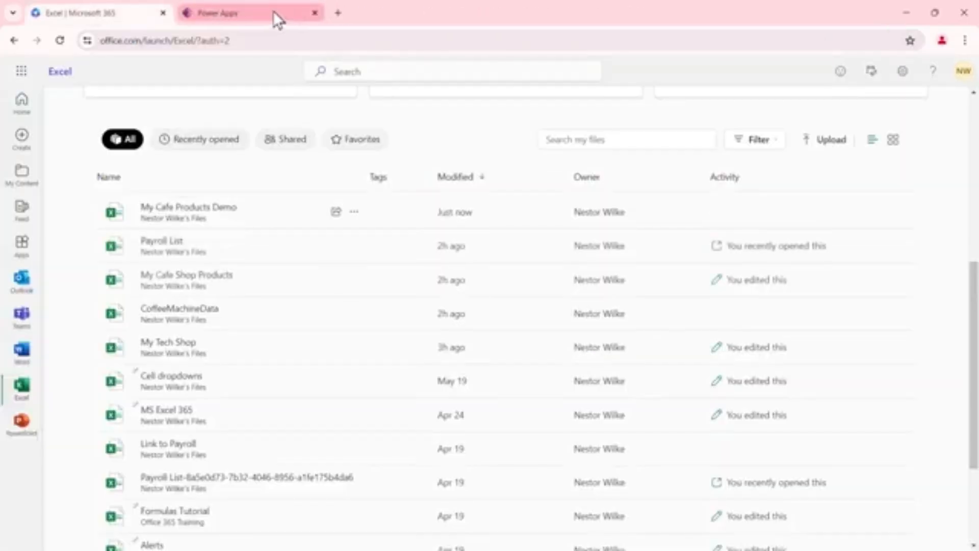
click(237, 11)
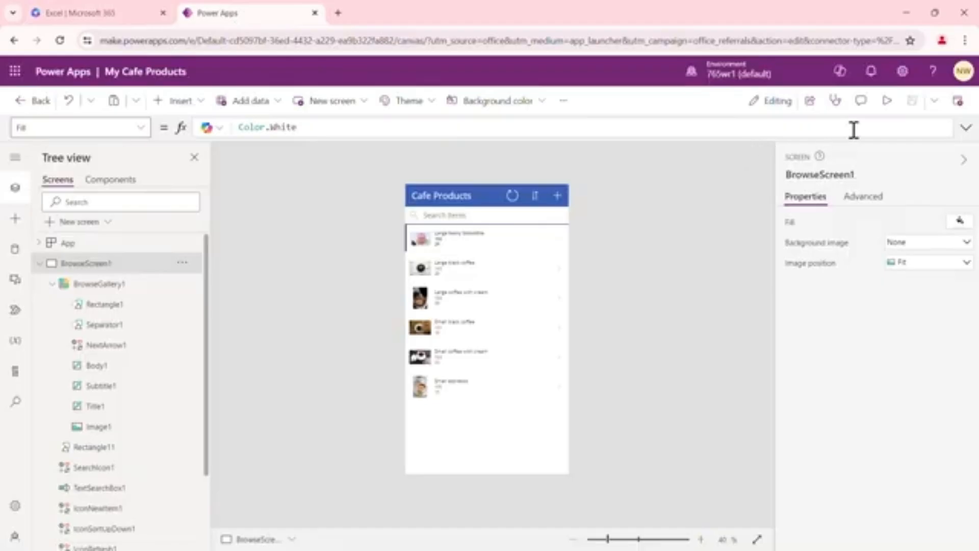
Preview the app and switch the preview to the fitted web layout
click(888, 102)
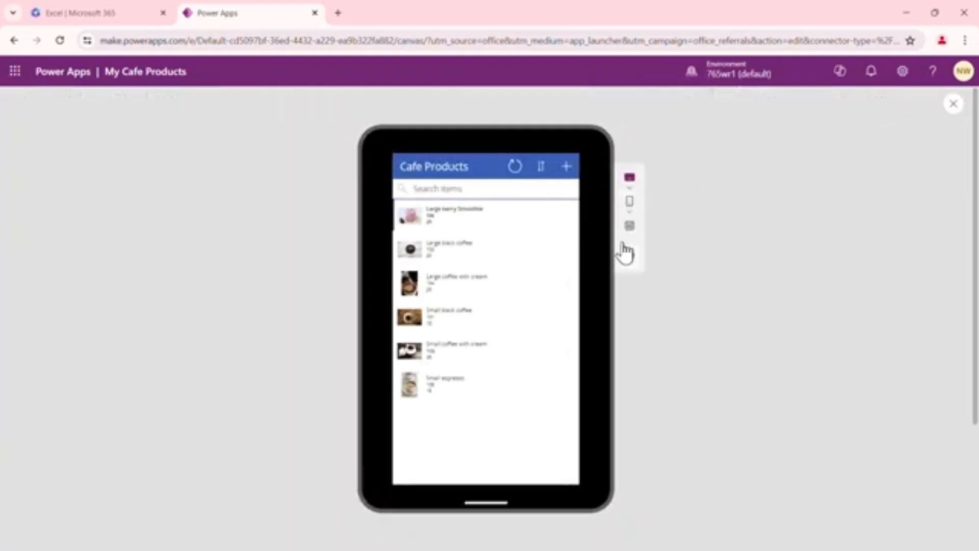
click(630, 227)
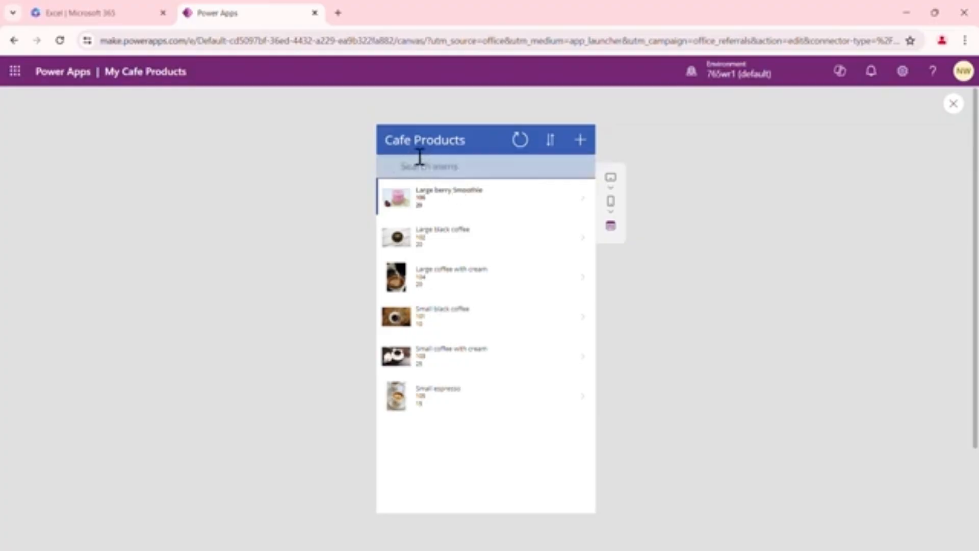
Refresh the product list and toggle its alphabetical sort order twice
click(520, 142)
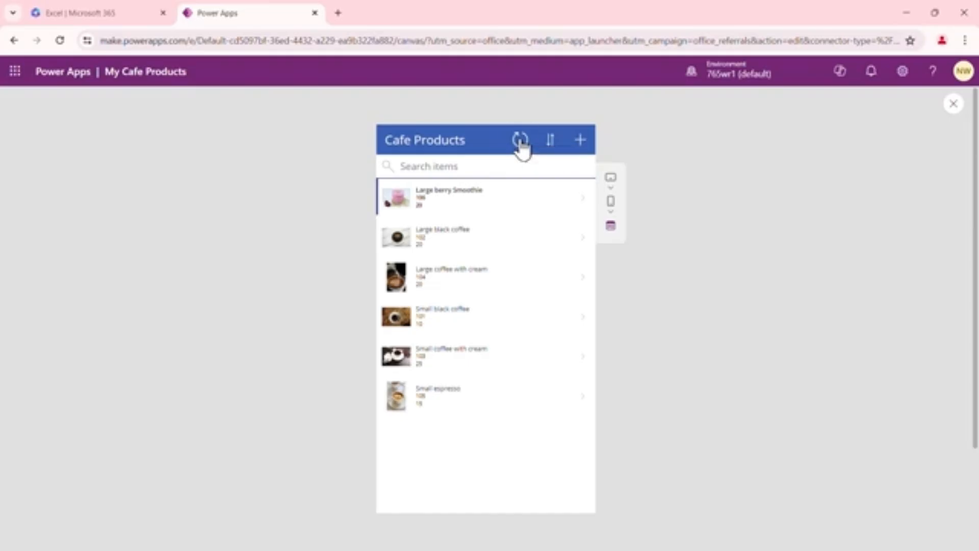
click(554, 143)
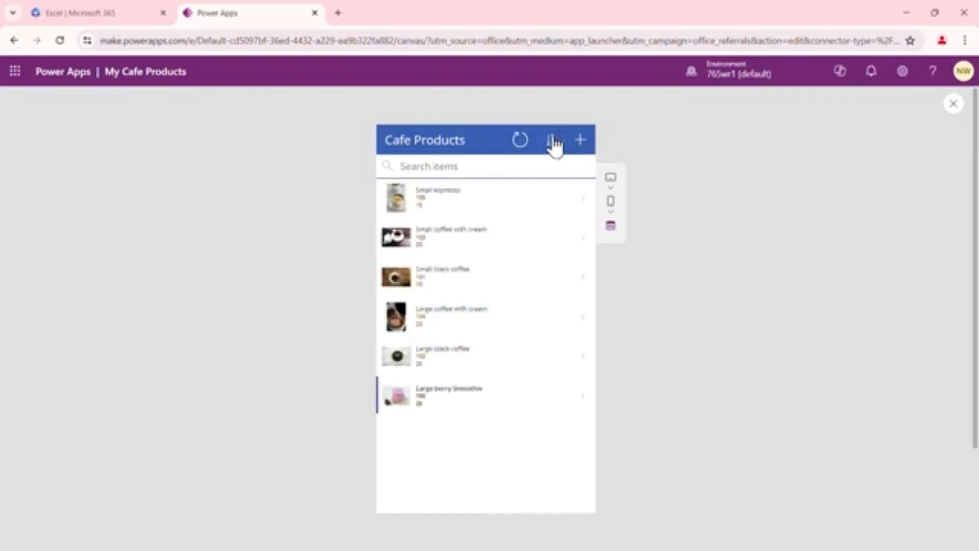
click(553, 143)
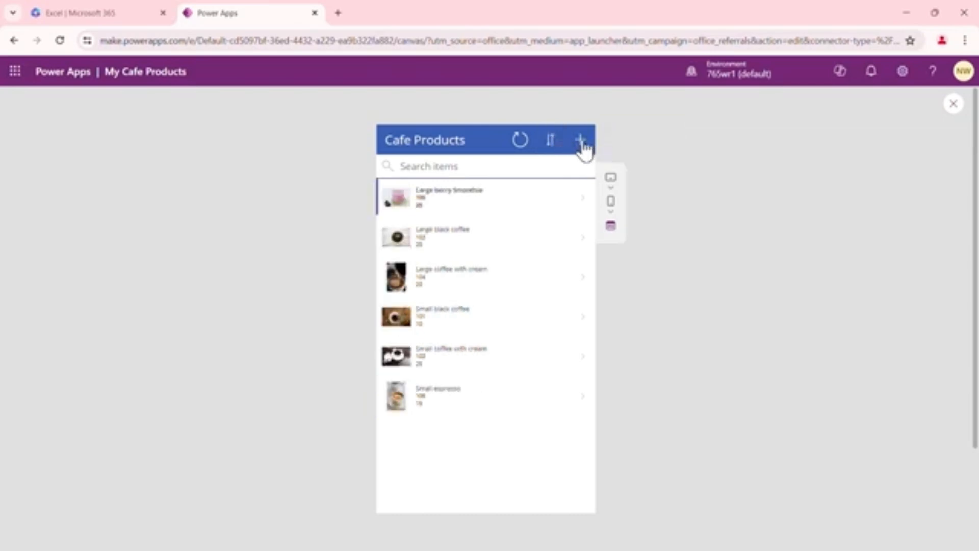
Open the Large berry Smoothie item's details and go back to the product list
click(482, 168)
click(468, 206)
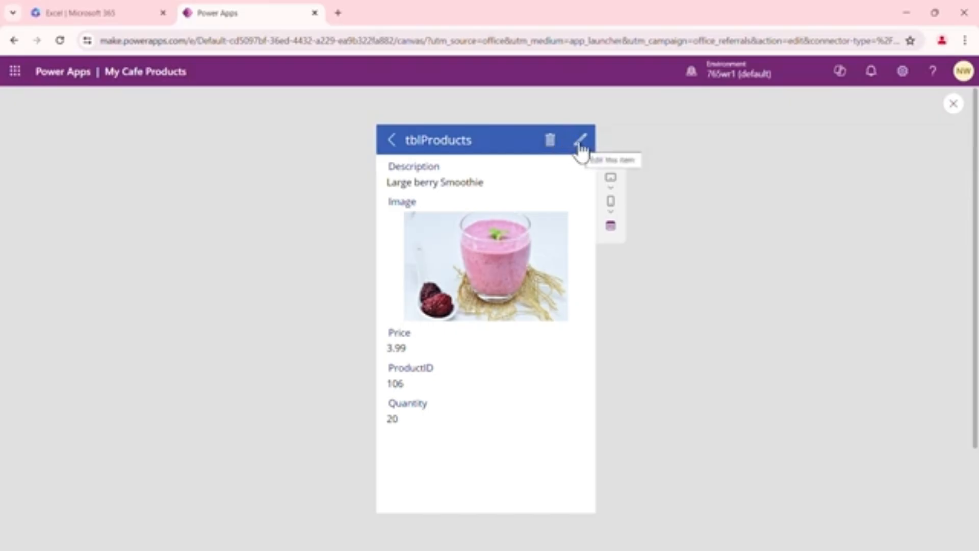
click(393, 143)
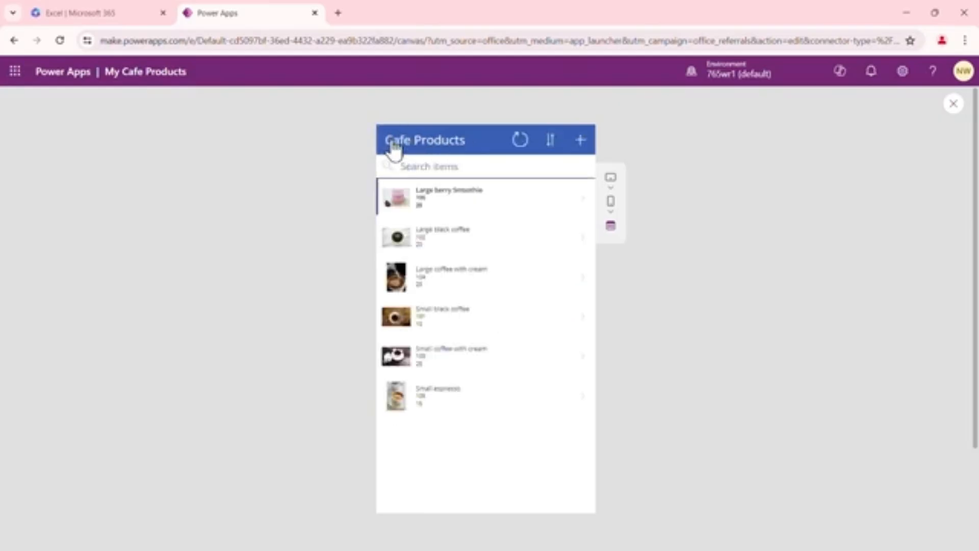
Create a new product Large Mango Smoothie with price 4.99, product ID 107 and quantity 25, and submit it
click(581, 143)
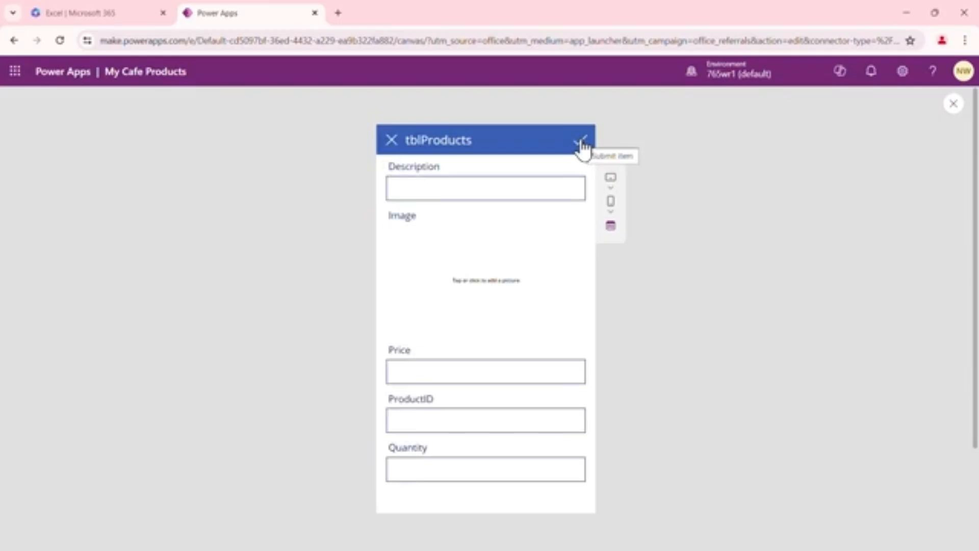
click(505, 192)
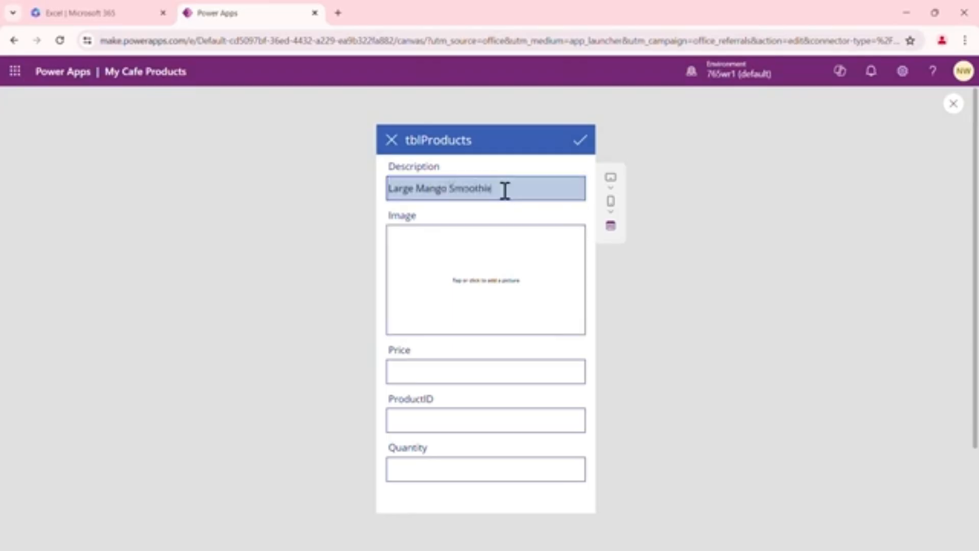
click(464, 369)
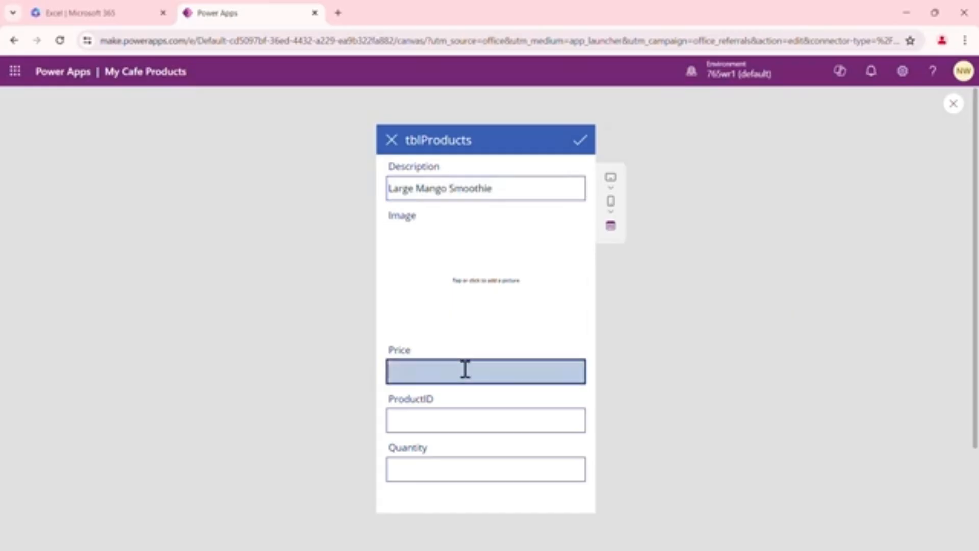
text(4.99)
click(476, 421)
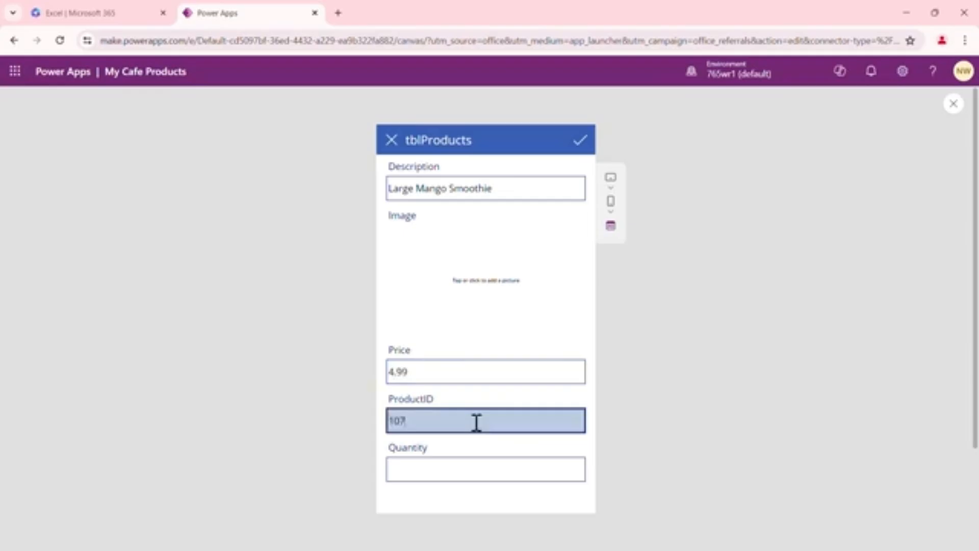
click(476, 463)
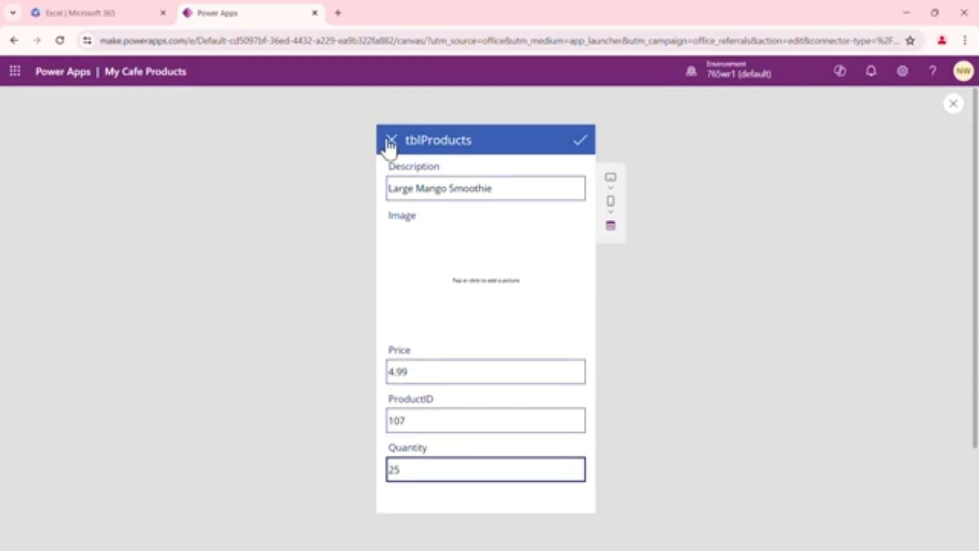
click(580, 151)
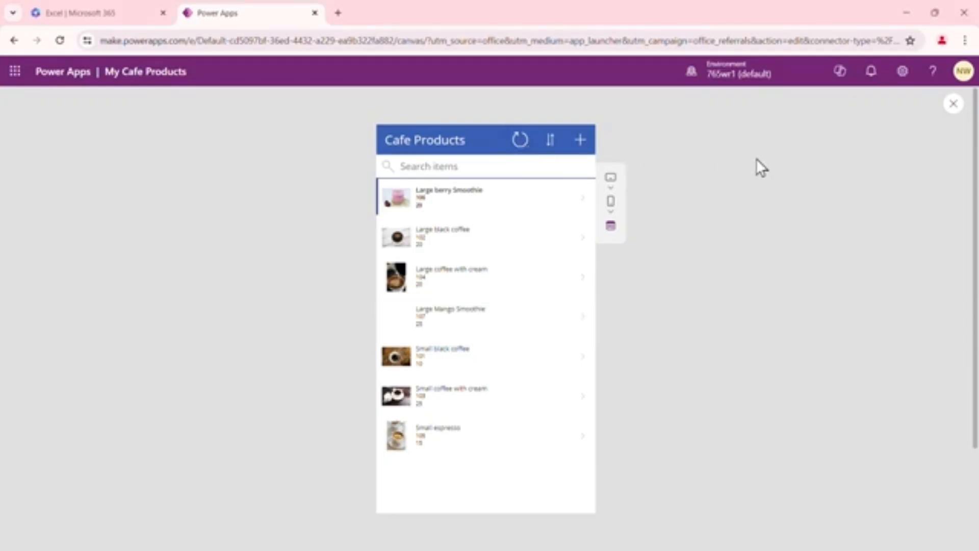
Close the preview and reopen the My Cafe Products Demo workbook to review the new product row
click(955, 106)
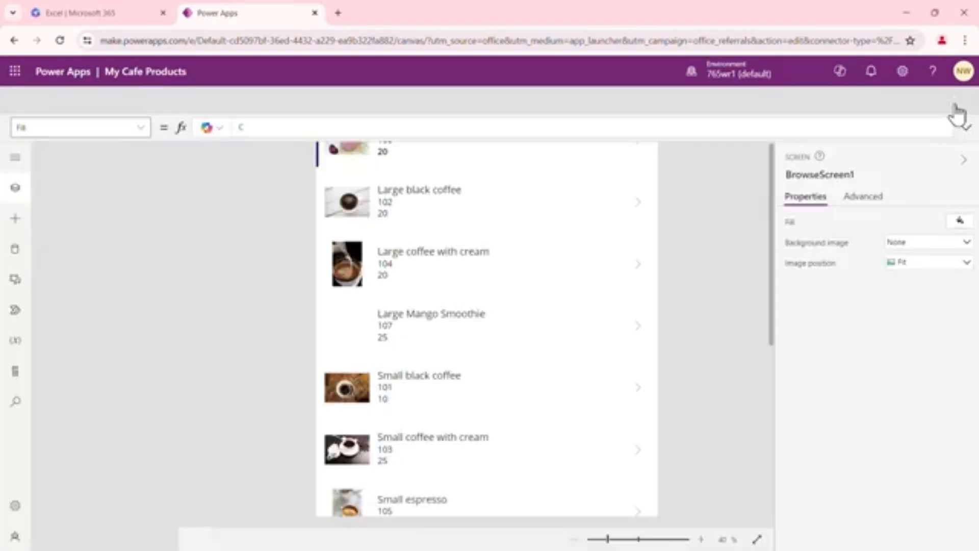
click(601, 363)
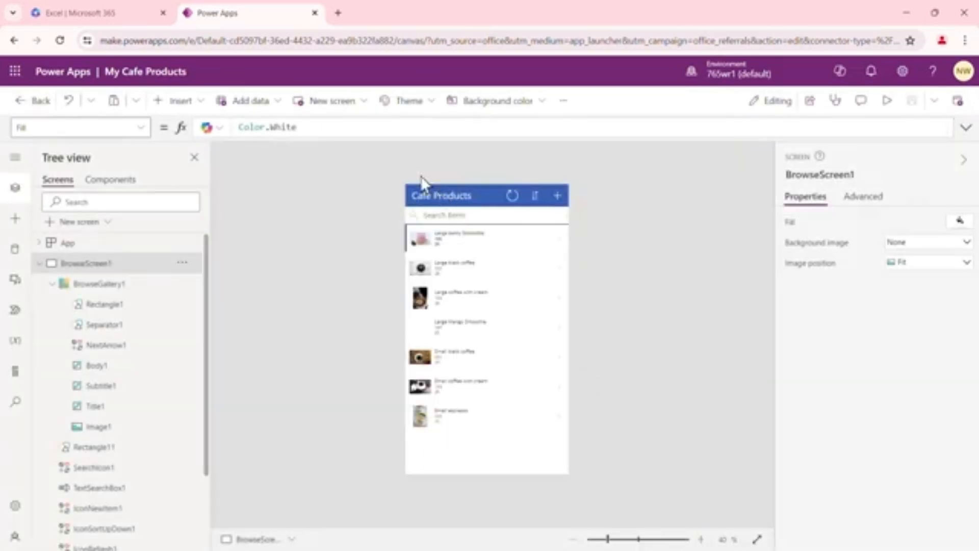
click(128, 14)
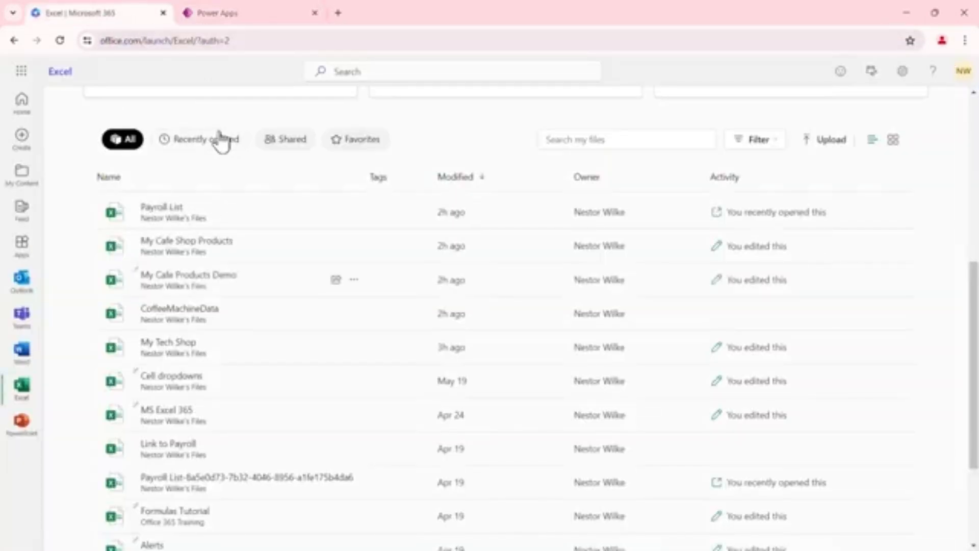
click(214, 282)
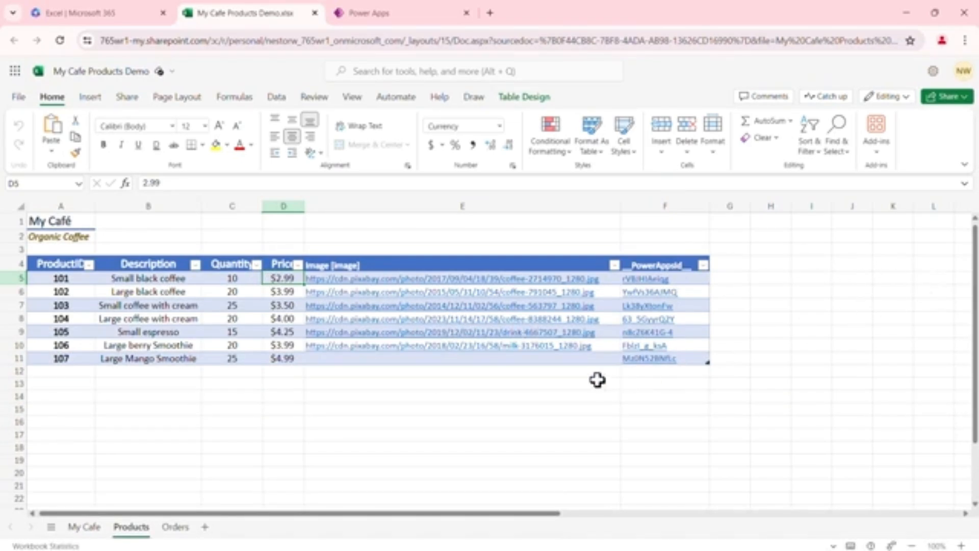
scroll(597, 379, down, 3)
scroll(598, 379, up, 3)
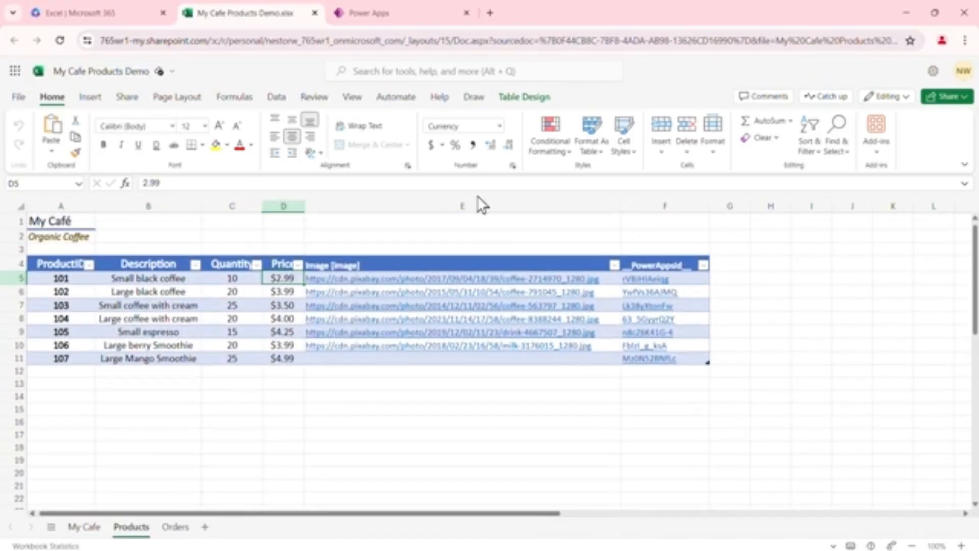
Preview the app on an Apple iPad 10.2" tablet and rotate its orientation
key(ctrl+Tab)
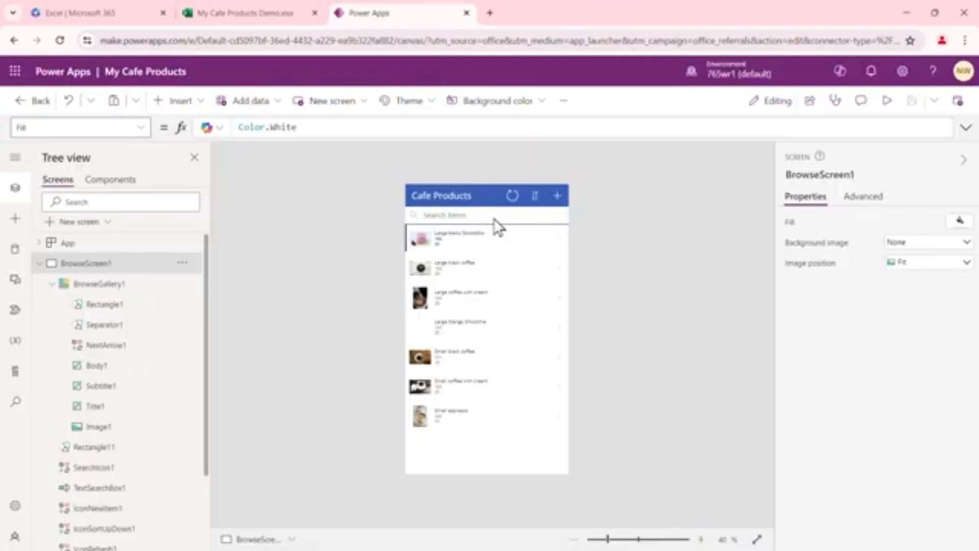
click(887, 102)
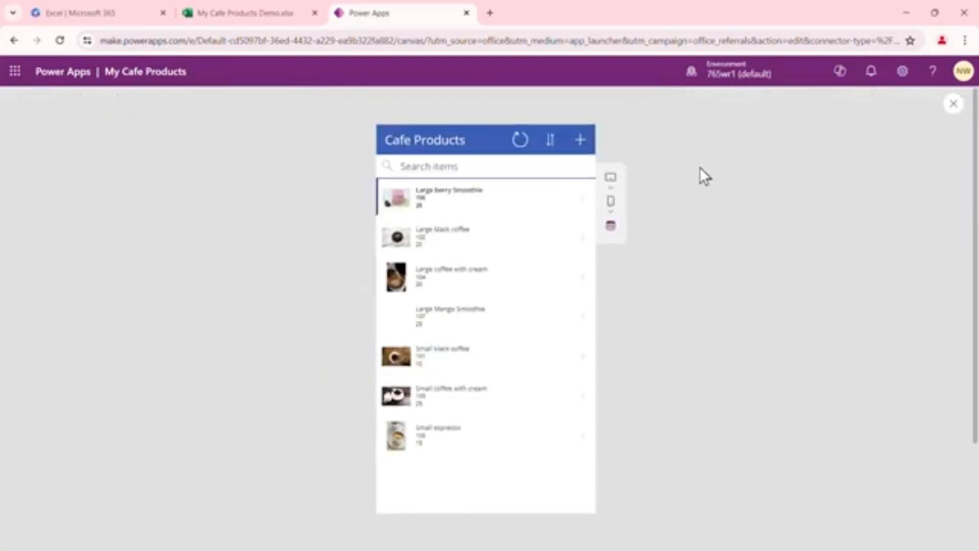
click(611, 188)
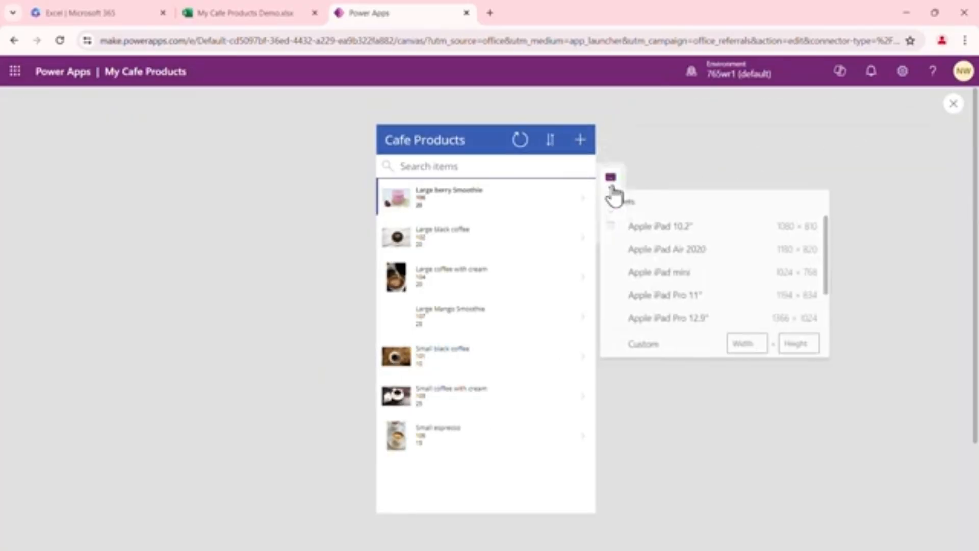
click(680, 228)
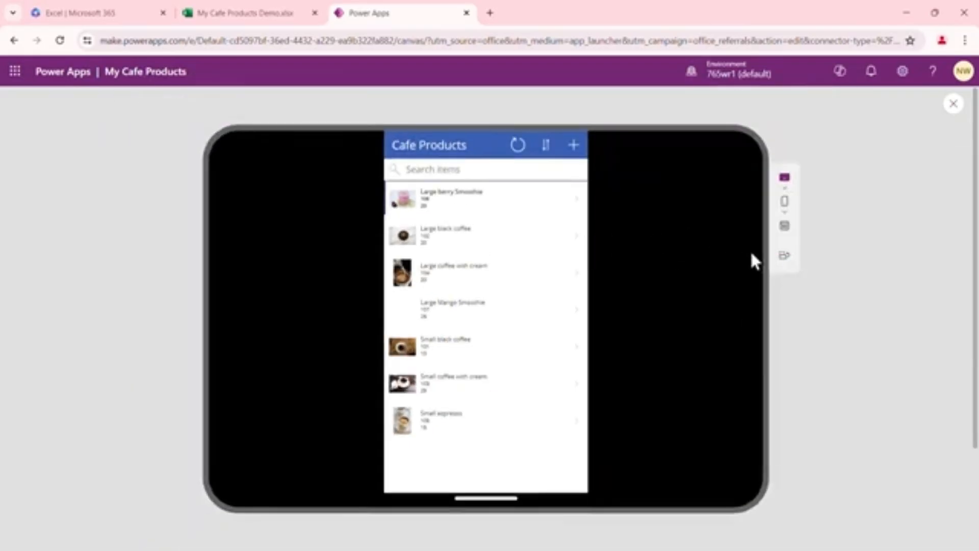
click(781, 259)
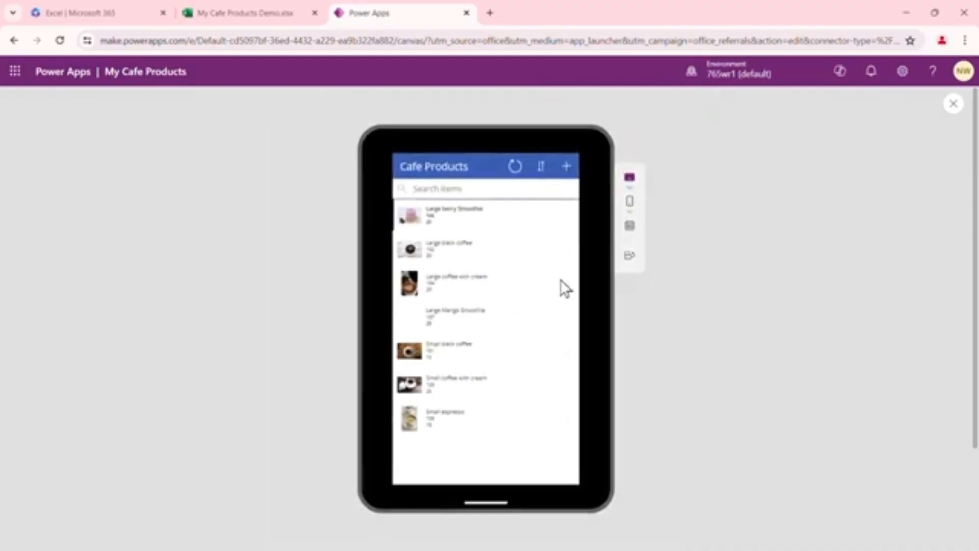
Switch the preview to the Apple iPhone 12, 13, 14 phone layout, then close the preview
click(630, 210)
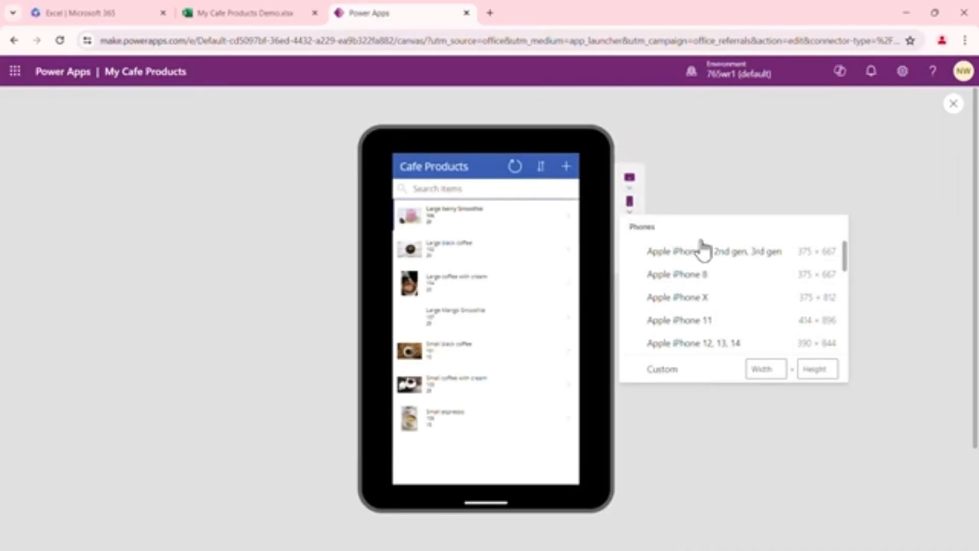
click(707, 347)
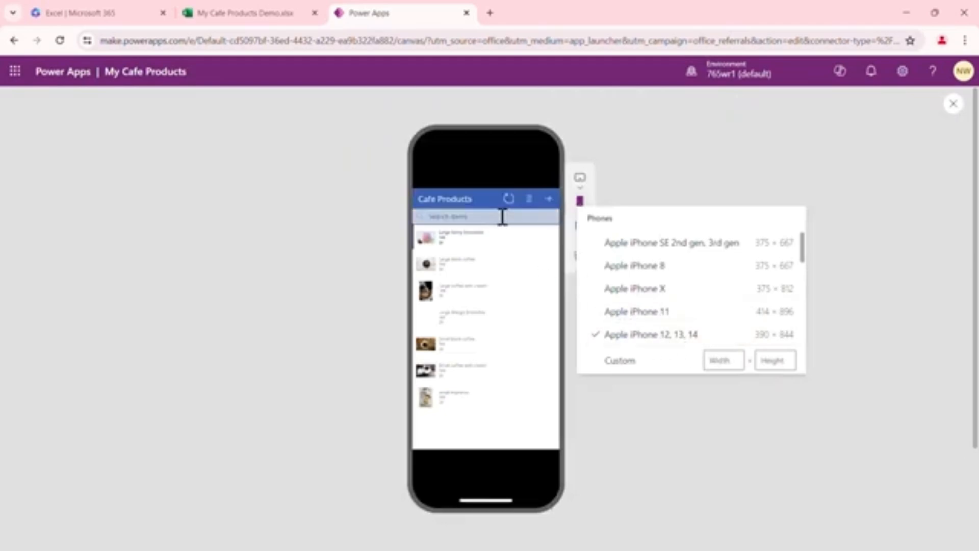
click(712, 174)
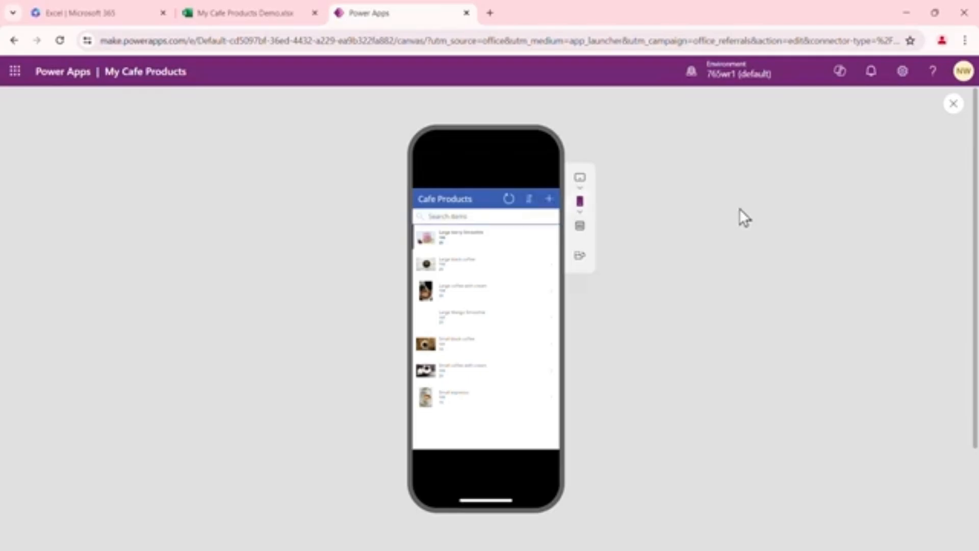
click(954, 105)
click(608, 367)
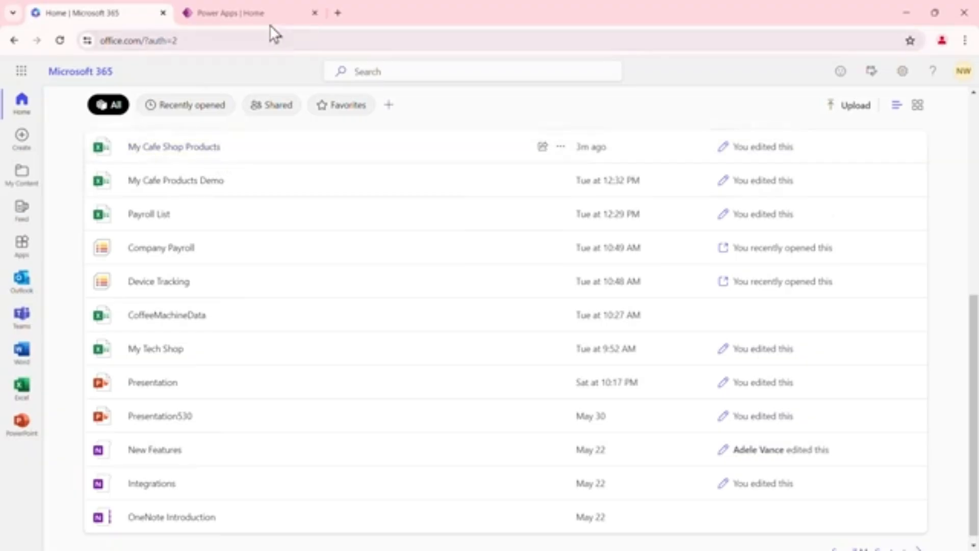
Open the My Cafe Shop Products workbook to review its product table, then close the workbook tab
mouse_move(261, 20)
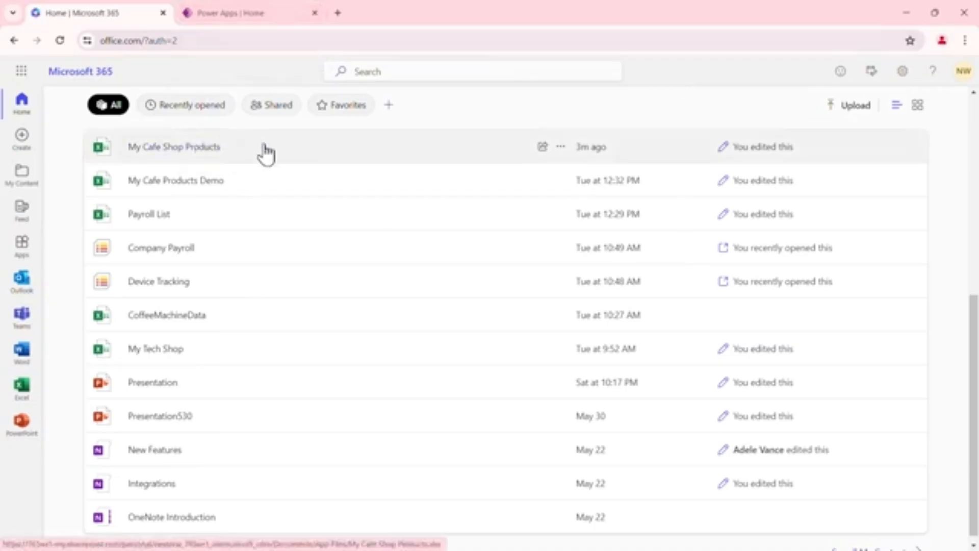
click(193, 155)
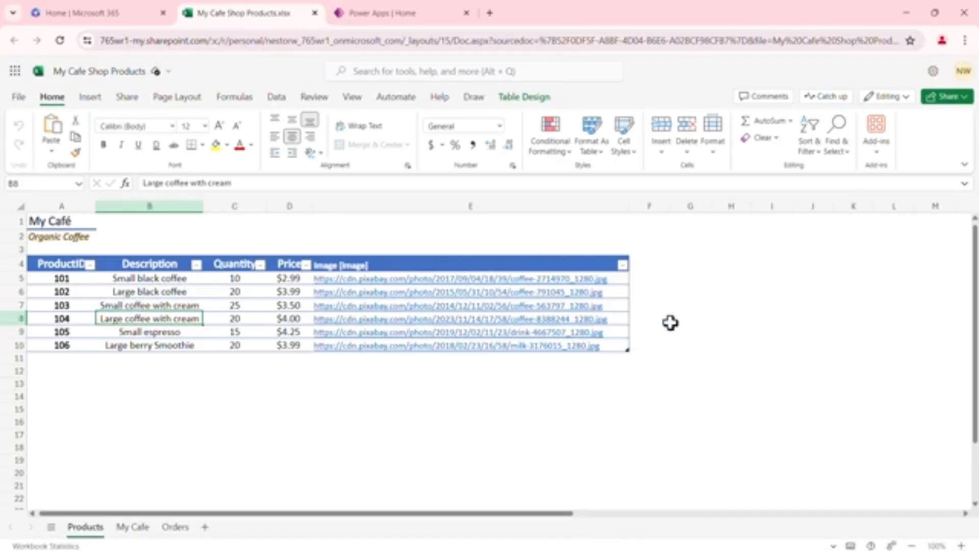
scroll(643, 402, down, 3)
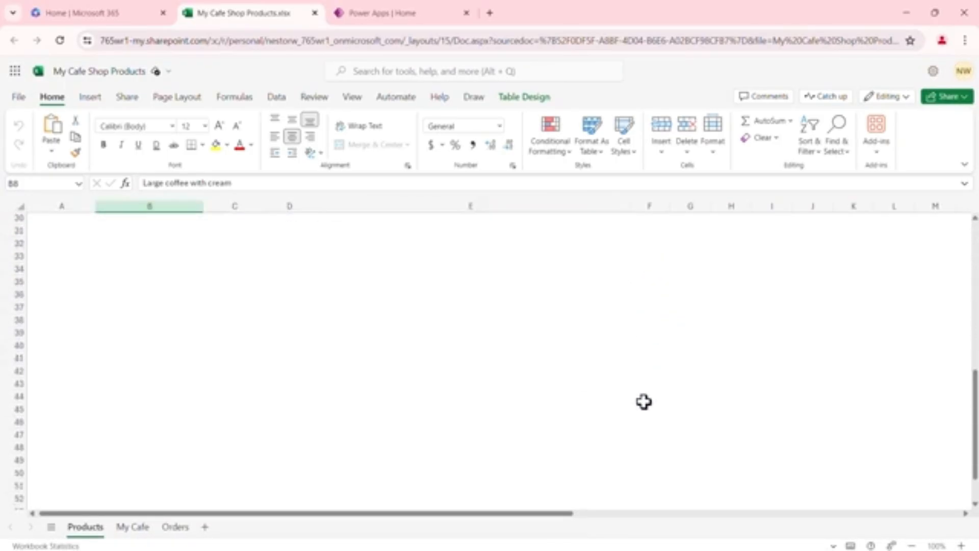
scroll(643, 401, up, 3)
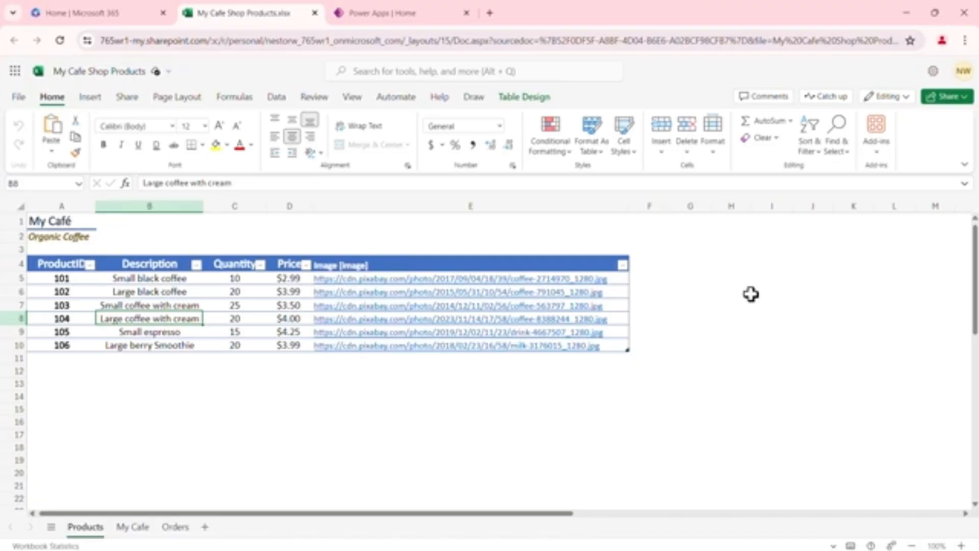
scroll(751, 294, down, 11)
scroll(751, 293, up, 11)
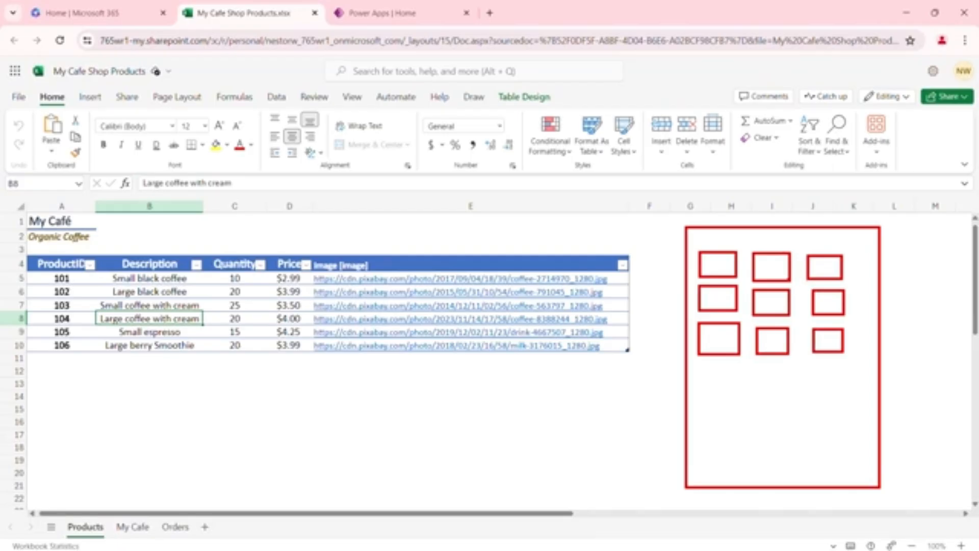
key(Escape)
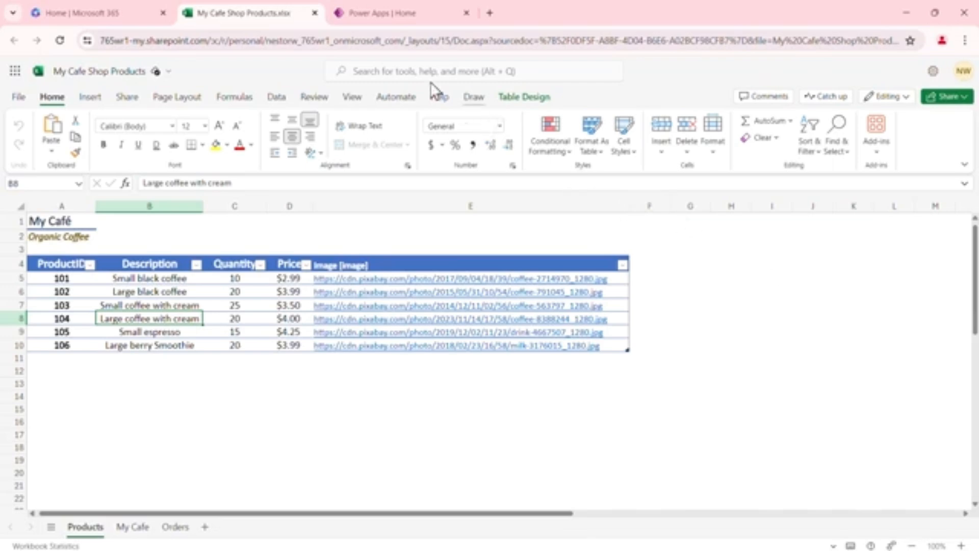
click(315, 13)
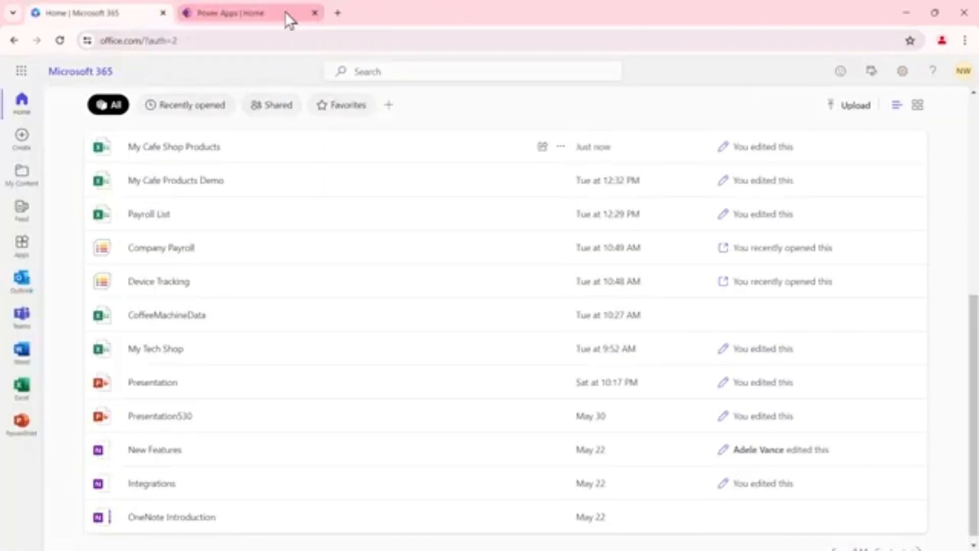
Return to Power Apps and start creating a new app from an Excel file
click(271, 13)
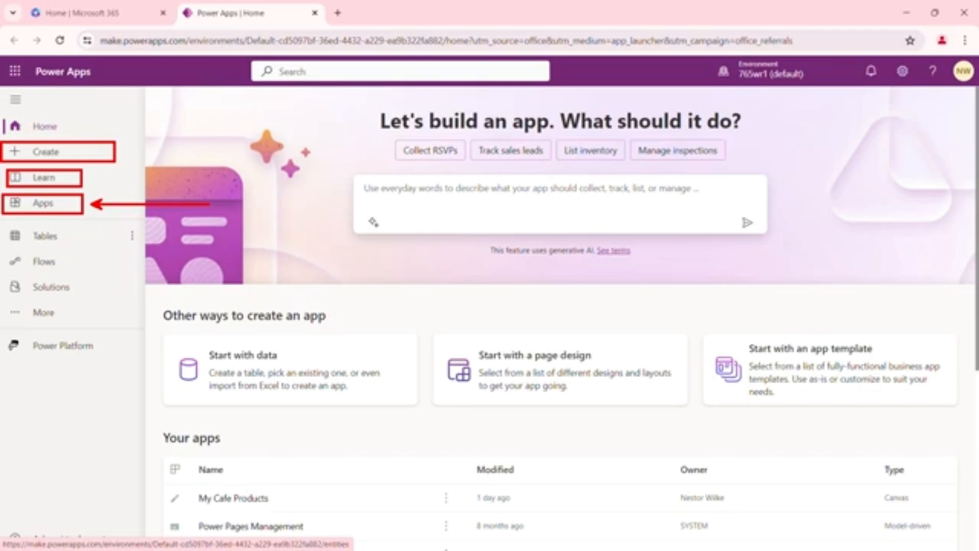
scroll(290, 214, down, 5)
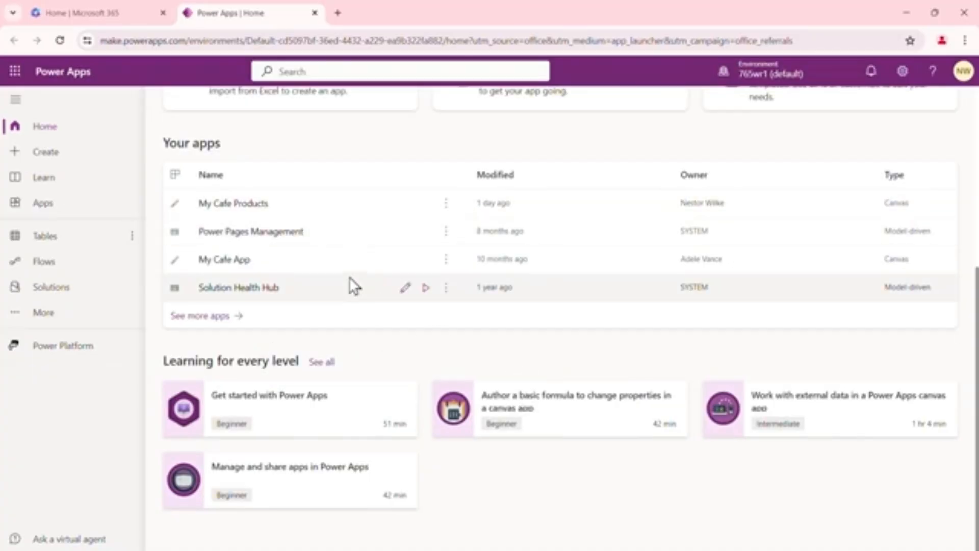
scroll(280, 254, up, 1)
scroll(281, 255, up, 4)
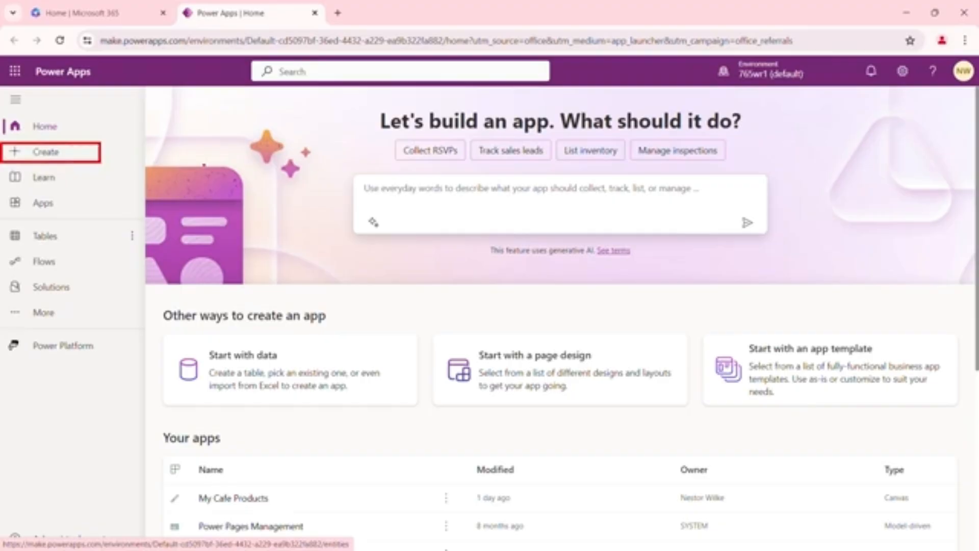
click(45, 153)
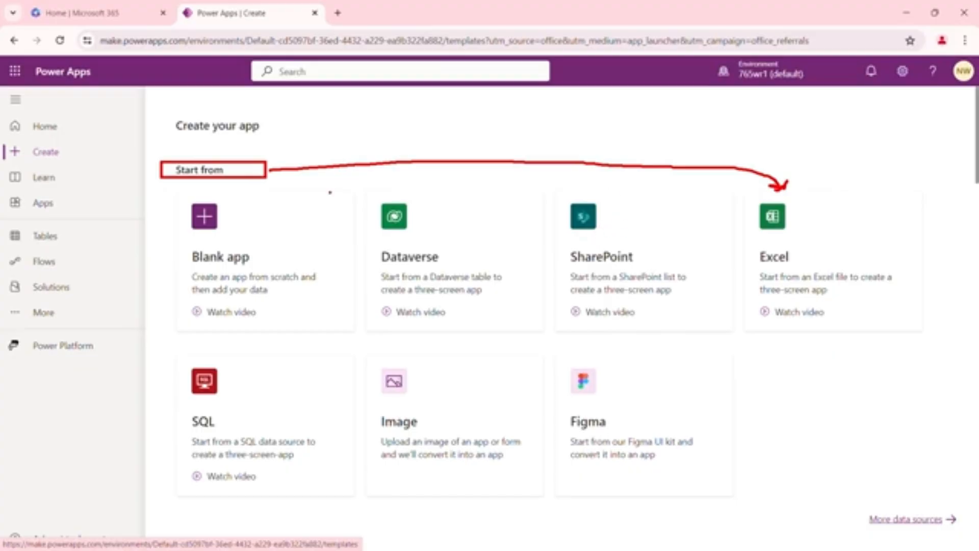
mouse_move(294, 209)
mouse_down()
mouse_move(321, 210)
mouse_move(337, 195)
mouse_up()
mouse_move(642, 219)
mouse_down()
mouse_move(648, 234)
mouse_move(685, 204)
mouse_up()
drag(818, 224, 873, 211)
key(Escape)
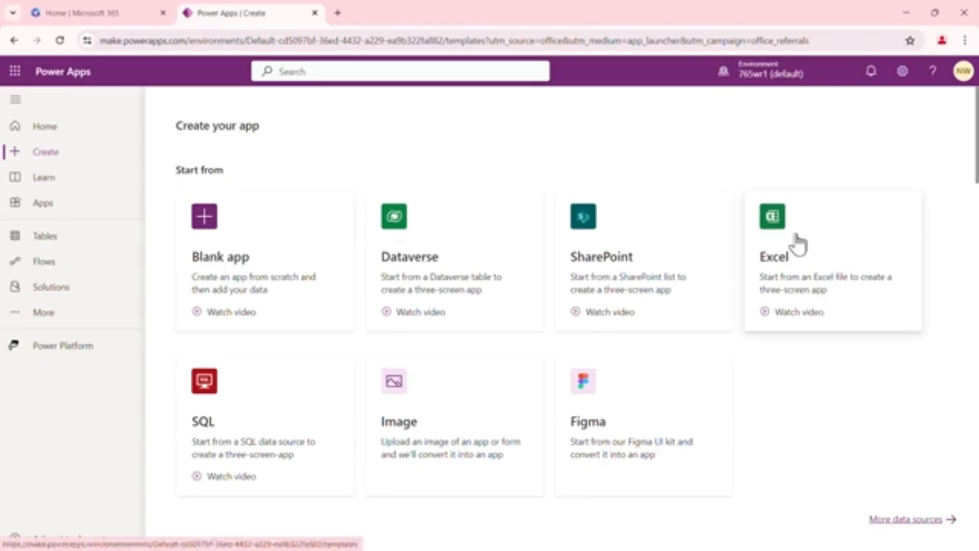
click(815, 234)
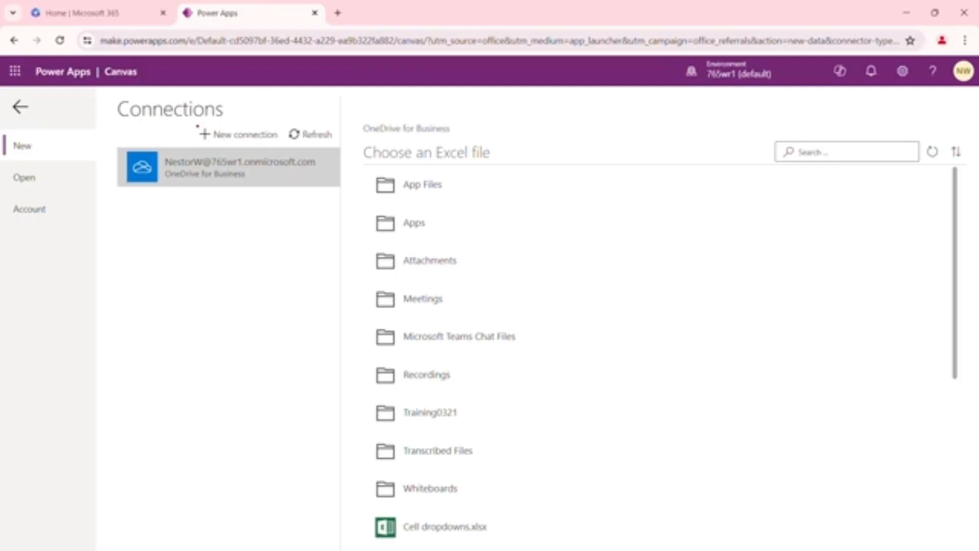
Connect the app to the Productstbl table in My Cafe Shop Products.xlsx inside the App Files folder
drag(193, 124, 283, 145)
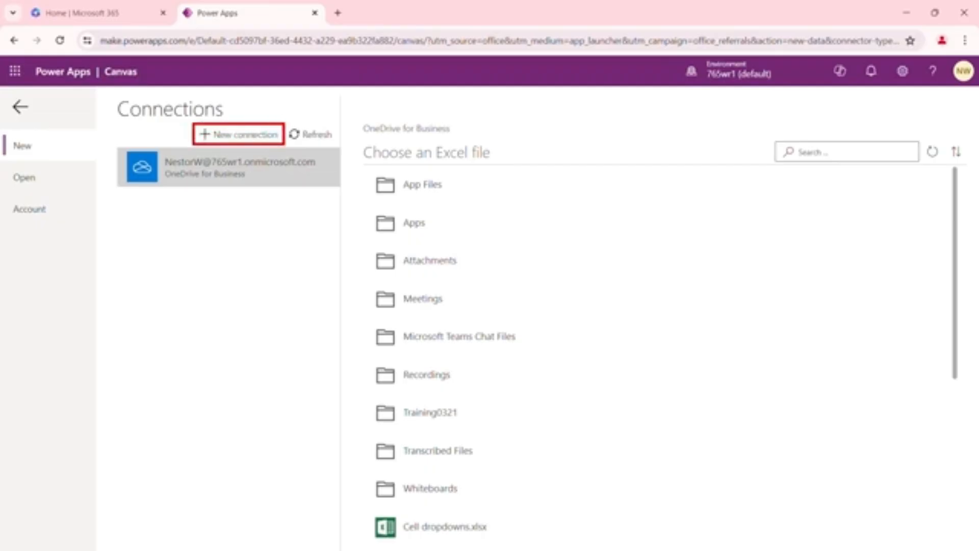
key(Escape)
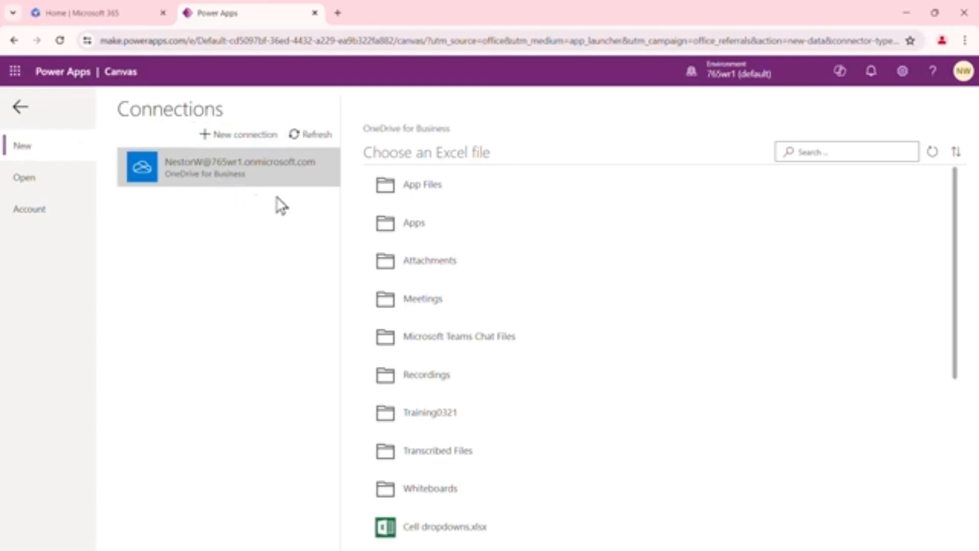
click(436, 193)
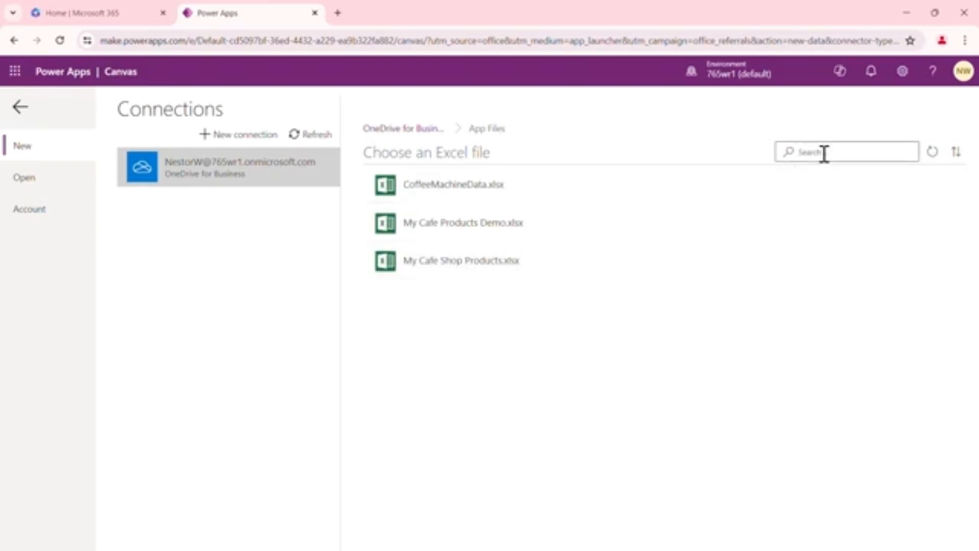
click(461, 269)
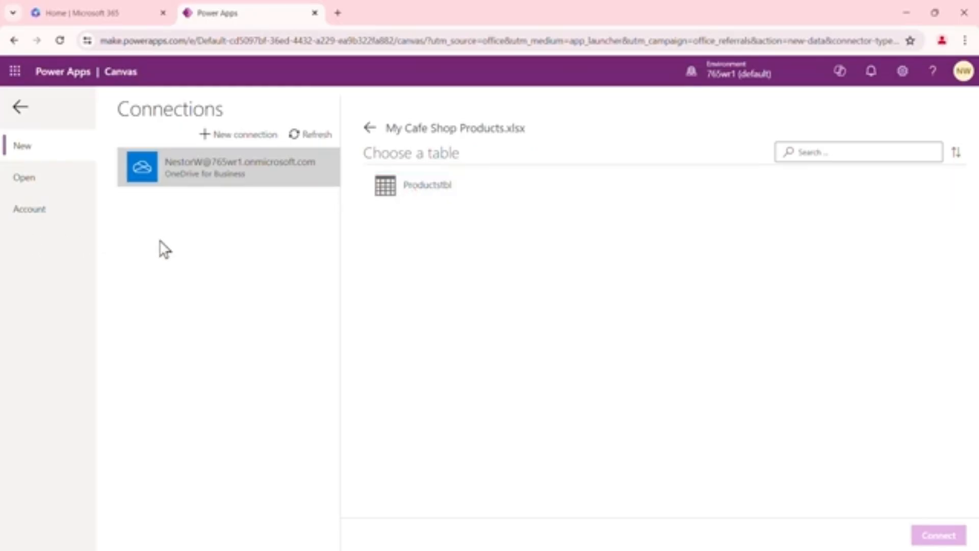
click(449, 205)
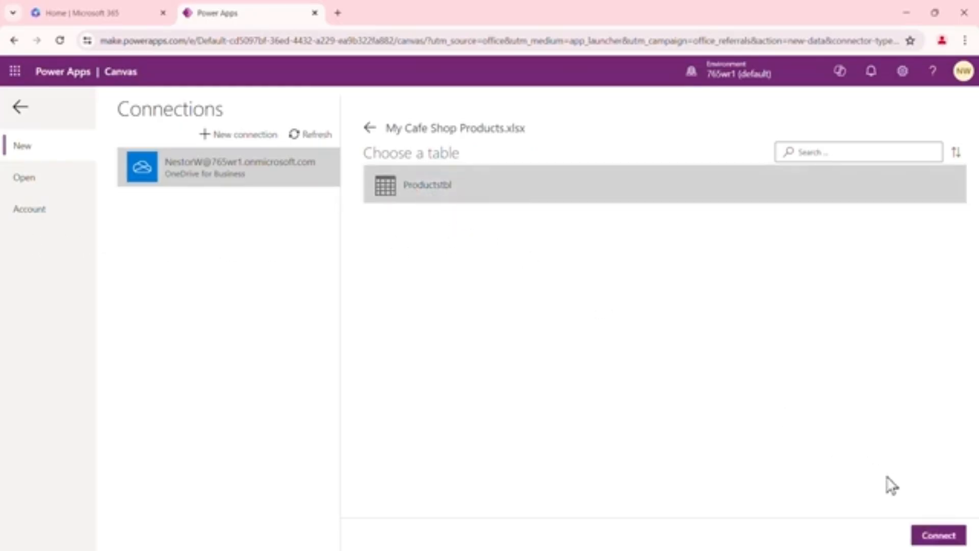
click(940, 536)
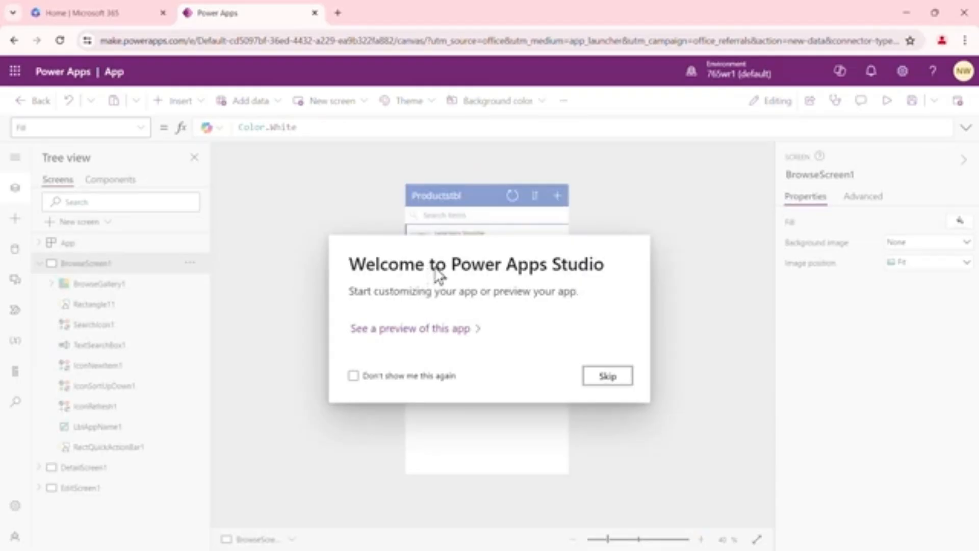
Skip the welcome dialog with Don't show me this again checked, and start previewing the app
click(353, 377)
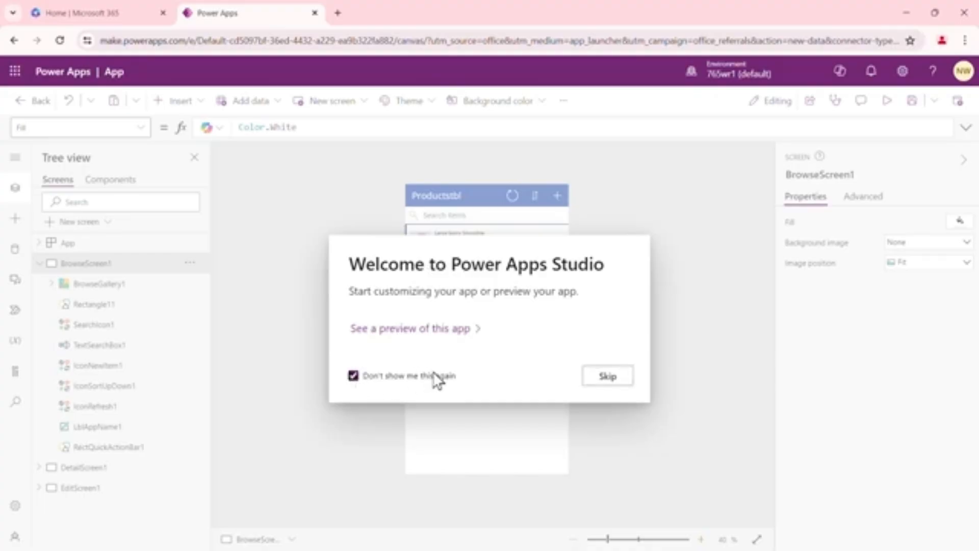
click(607, 378)
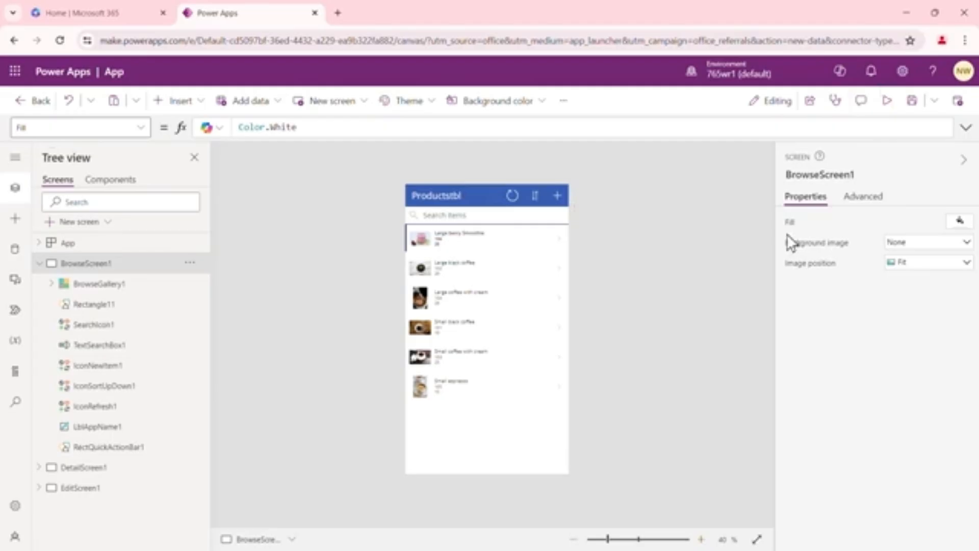
click(887, 102)
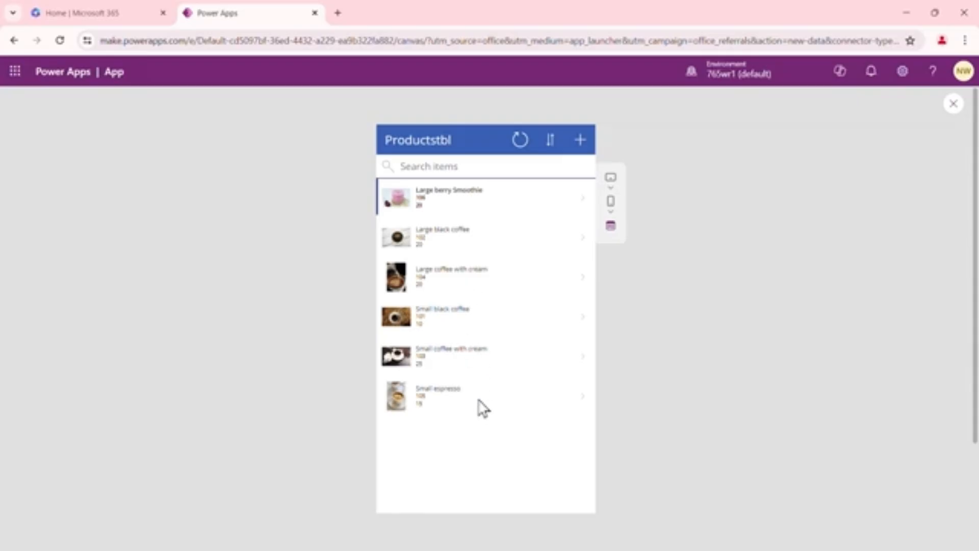
Open the Small black coffee product in the preview and start editing it
scroll(510, 415, down, 1)
scroll(512, 426, down, 2)
scroll(511, 398, up, 3)
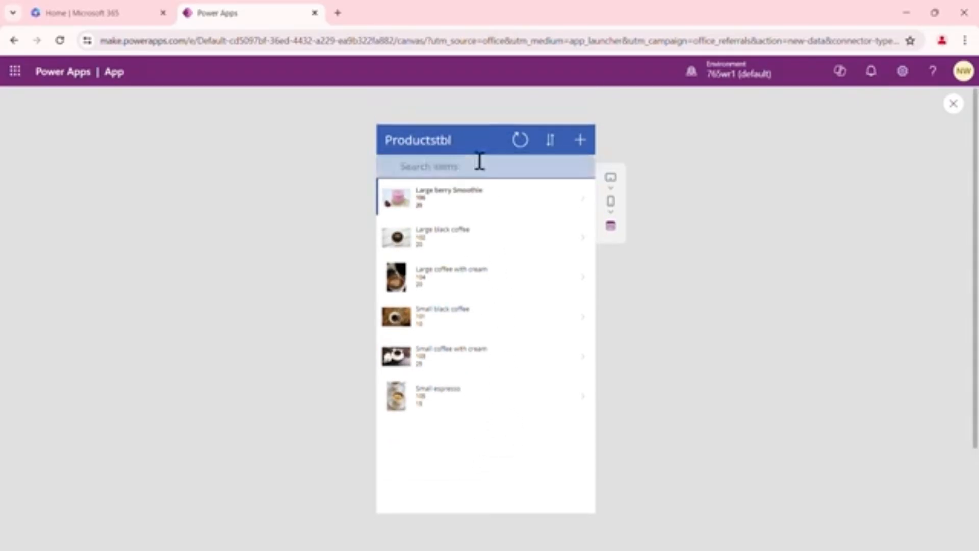
click(479, 320)
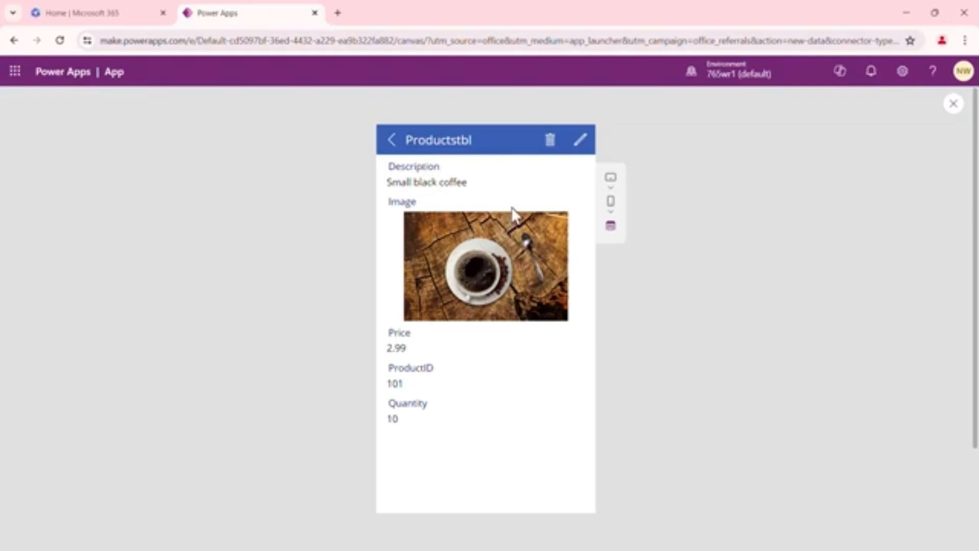
click(582, 145)
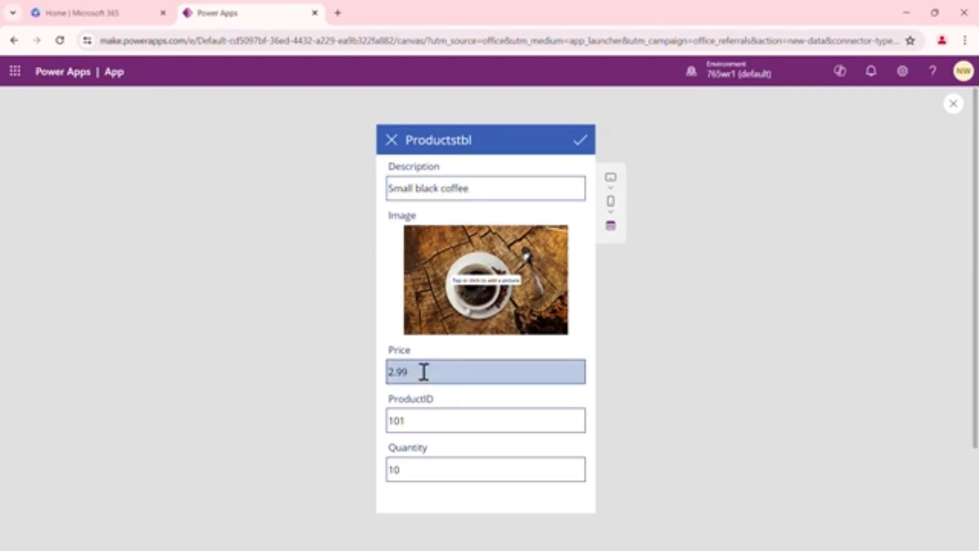
Set the product's price to 3.99 and quantity to 15, and save the changes
drag(421, 372, 382, 380)
text(3)
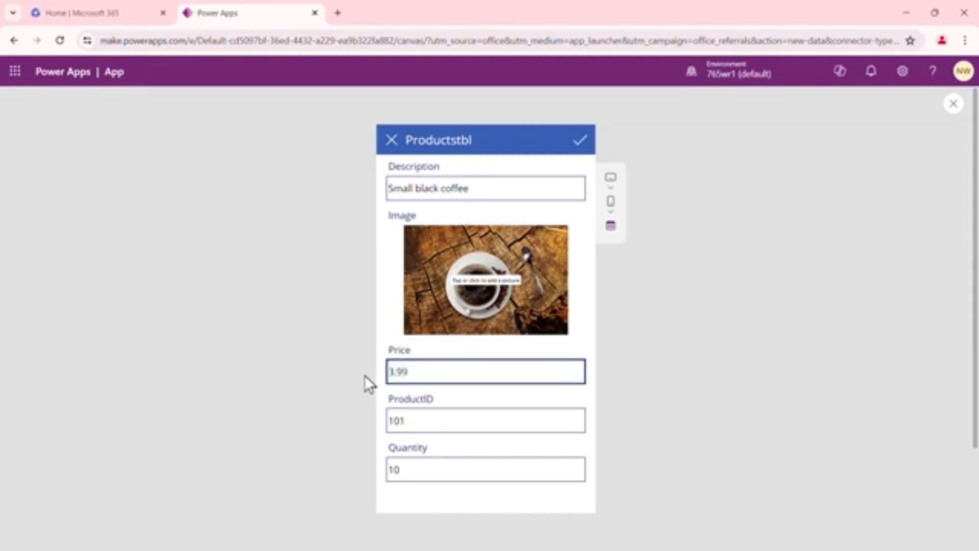
click(411, 467)
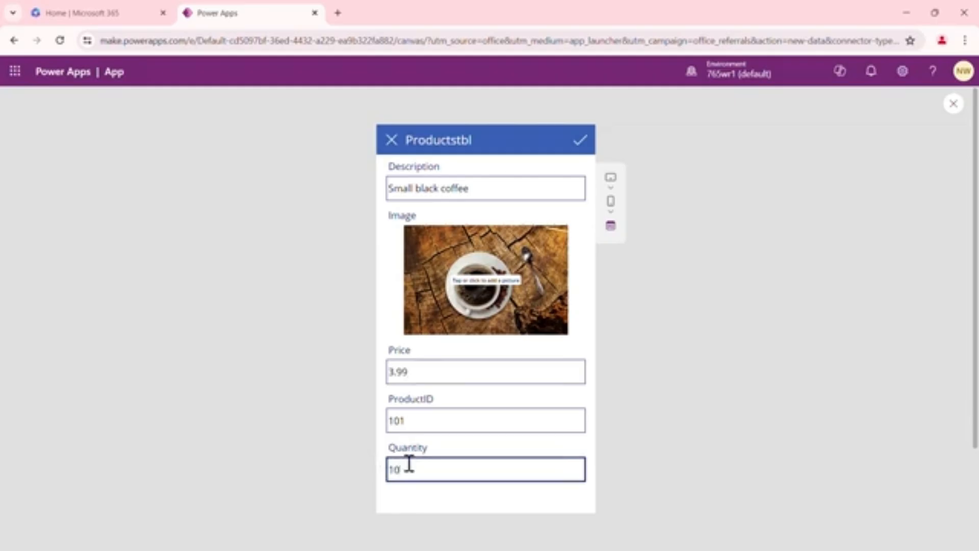
drag(400, 468, 388, 479)
click(581, 146)
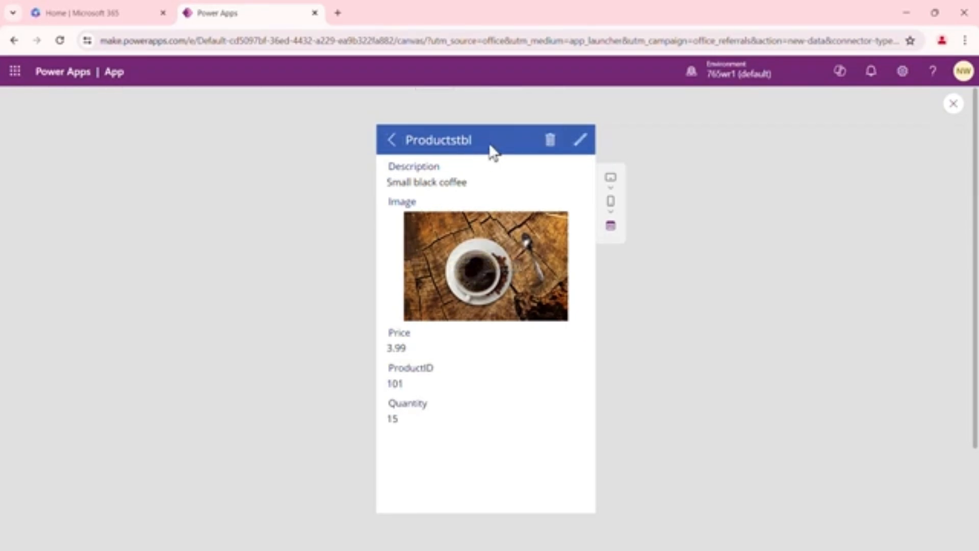
Return to the product list, search the products for "be", then refresh the gallery
click(391, 147)
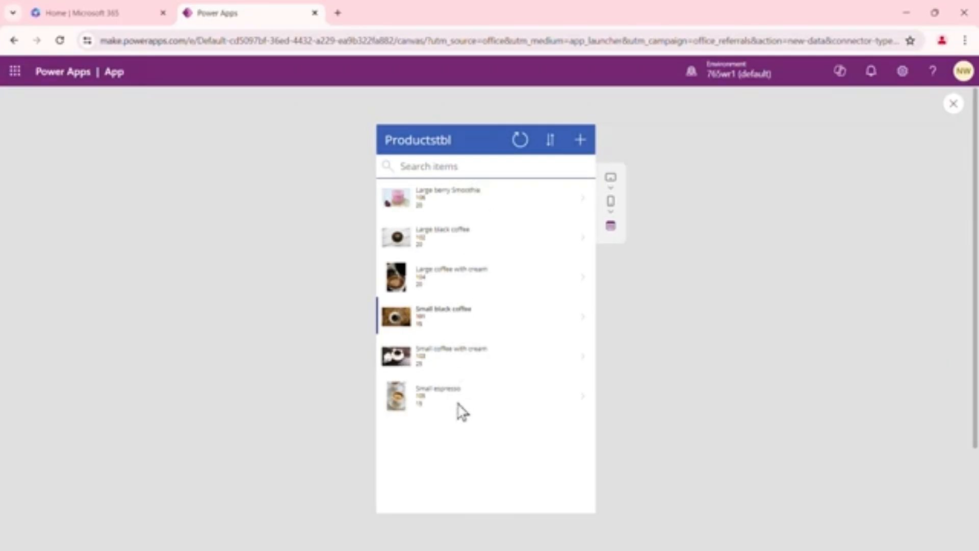
click(457, 172)
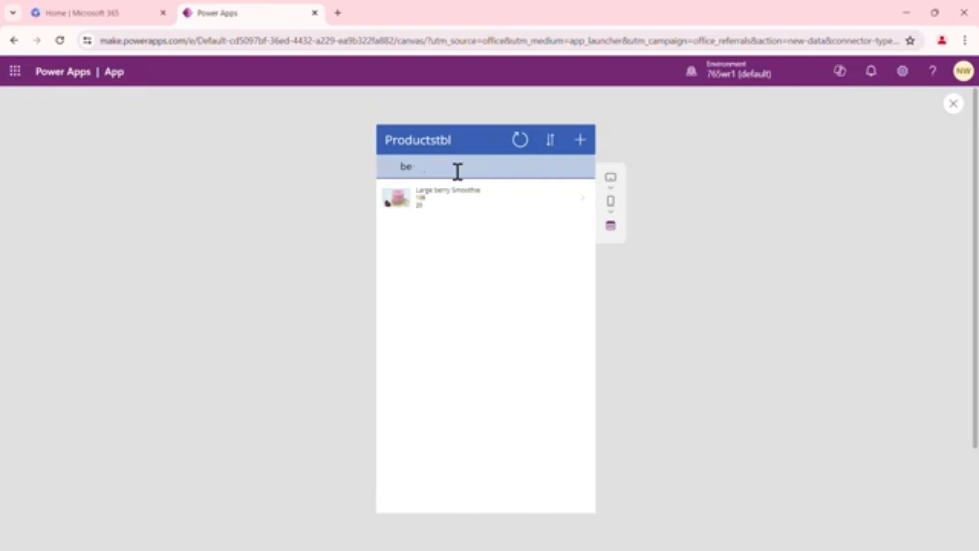
click(520, 143)
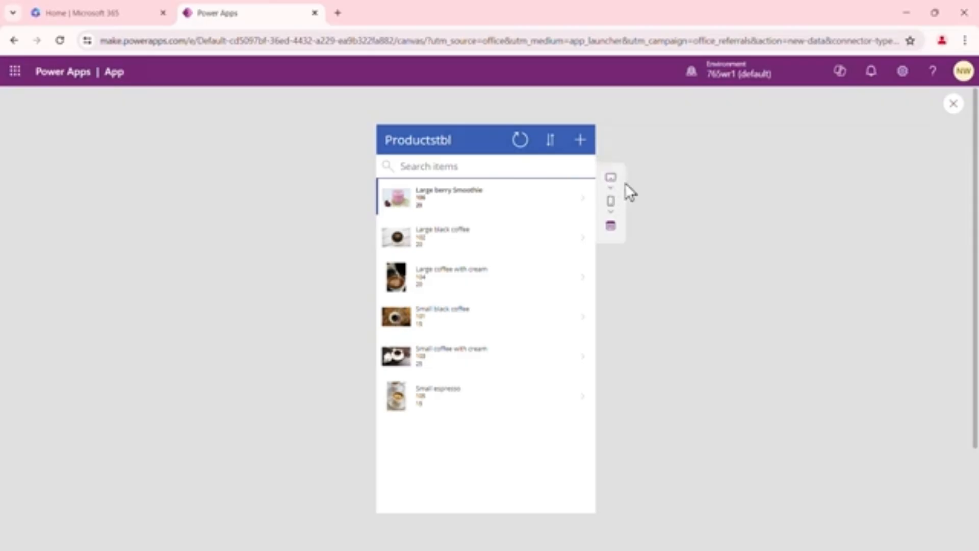
Preview the app on an Apple iPhone 12, 13, 14 phone size
click(611, 207)
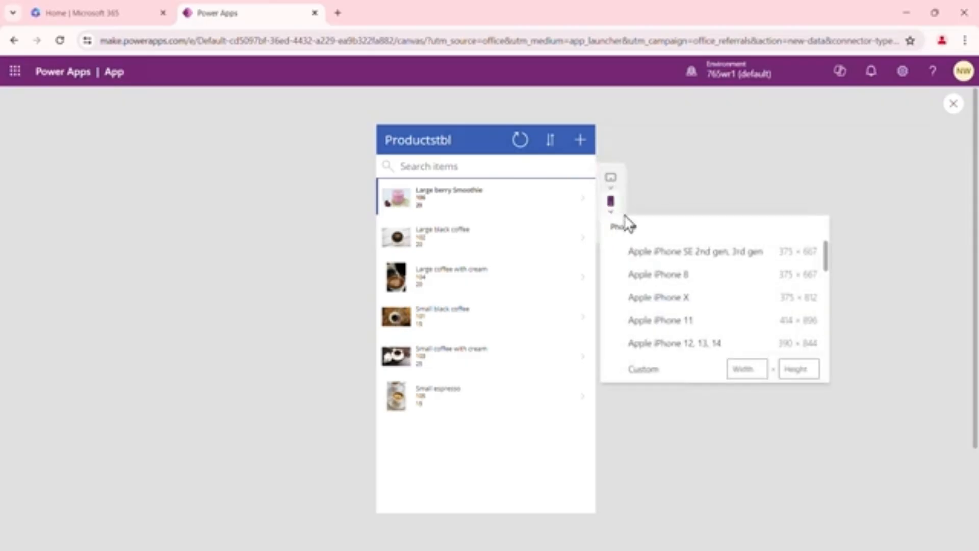
click(686, 347)
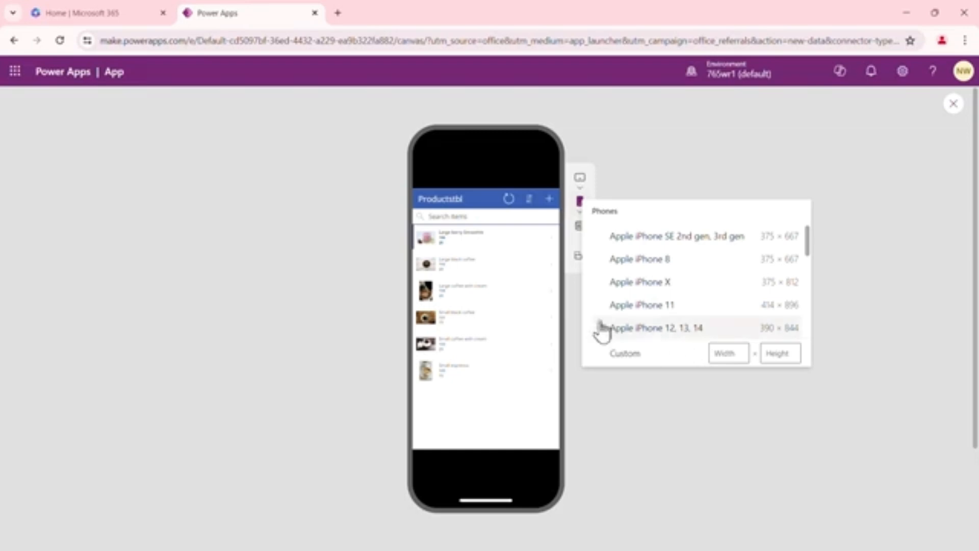
click(669, 153)
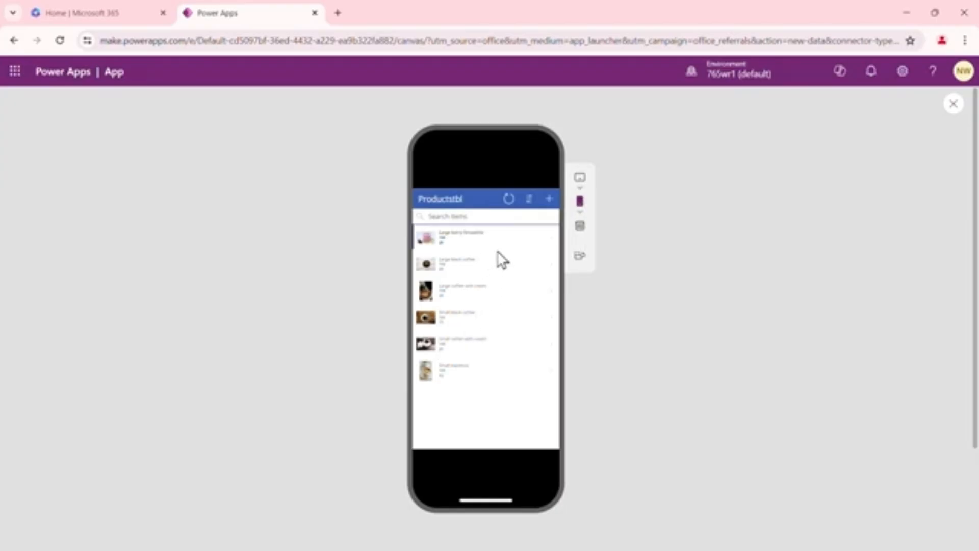
Switch the preview device to the Apple iPad Pro 12.9" tablet
click(584, 188)
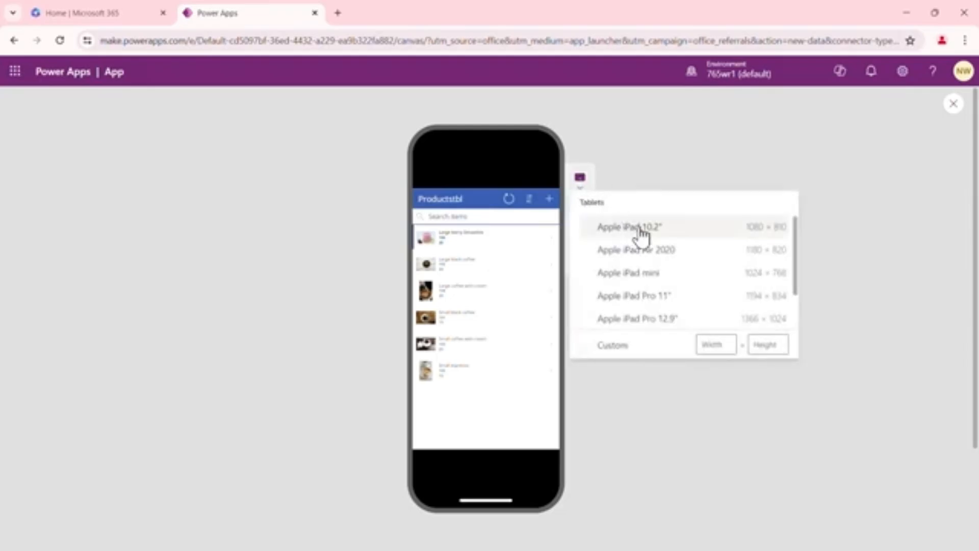
click(646, 321)
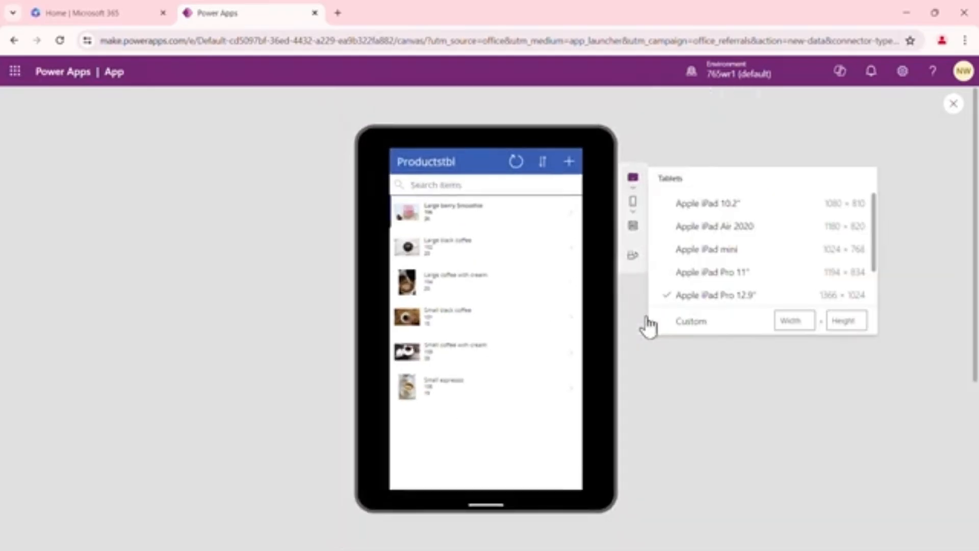
click(690, 368)
Rotate the tablet preview to landscape, dismiss the too-narrow tip, and rotate it back to portrait
click(631, 258)
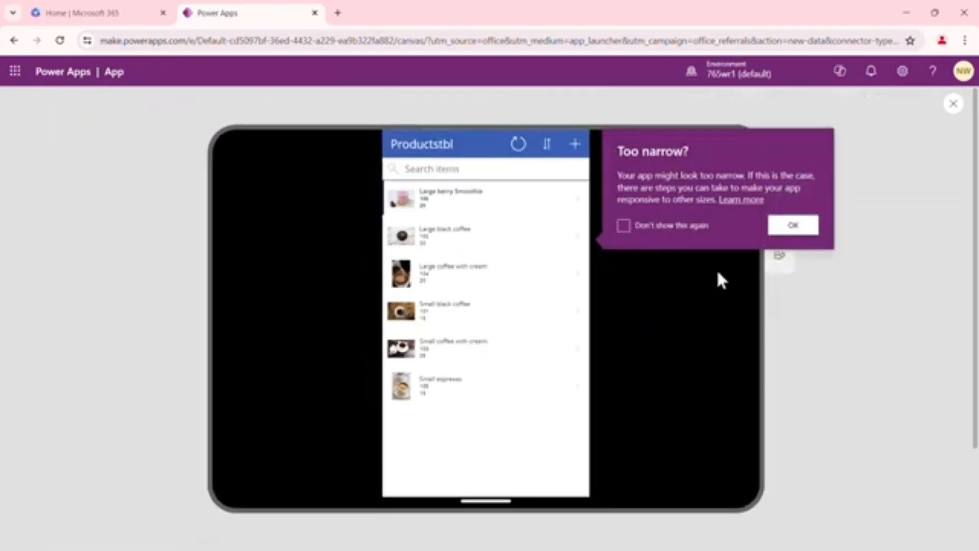
click(796, 226)
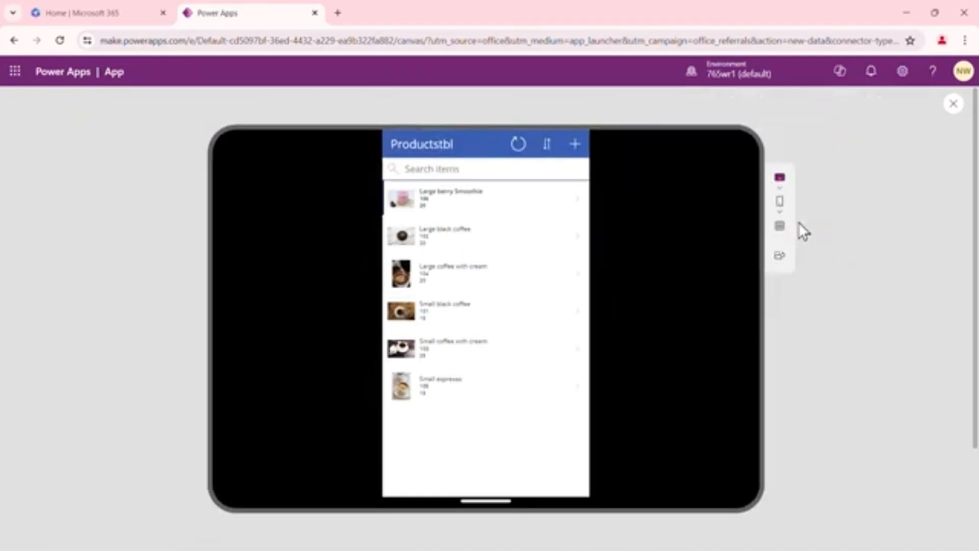
click(779, 256)
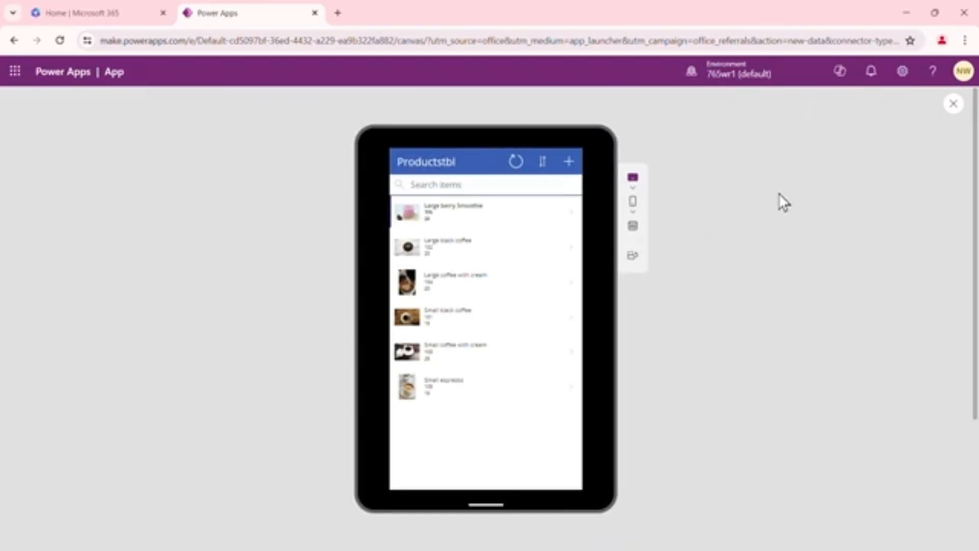
Close the preview, dismiss the tip dialog, and inspect the app title label's Text property
click(953, 106)
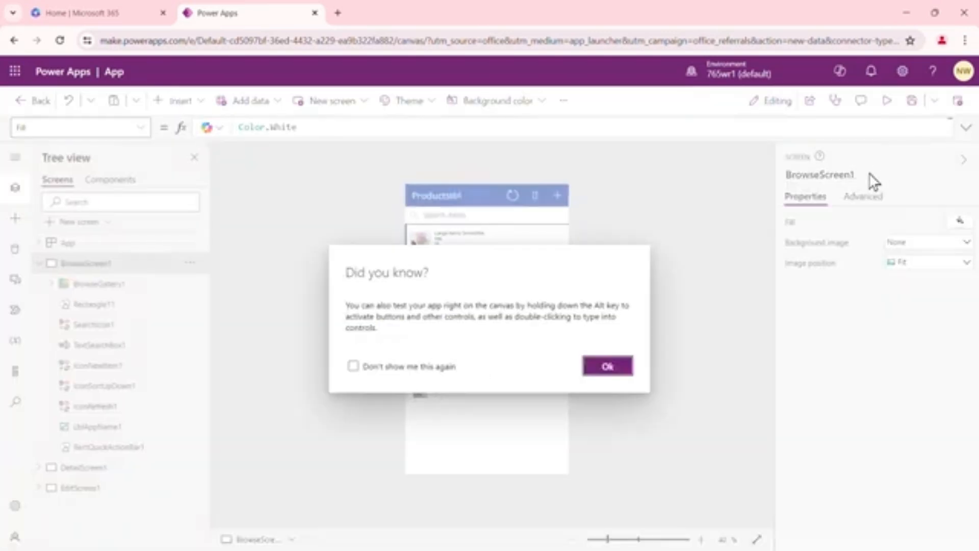
click(614, 371)
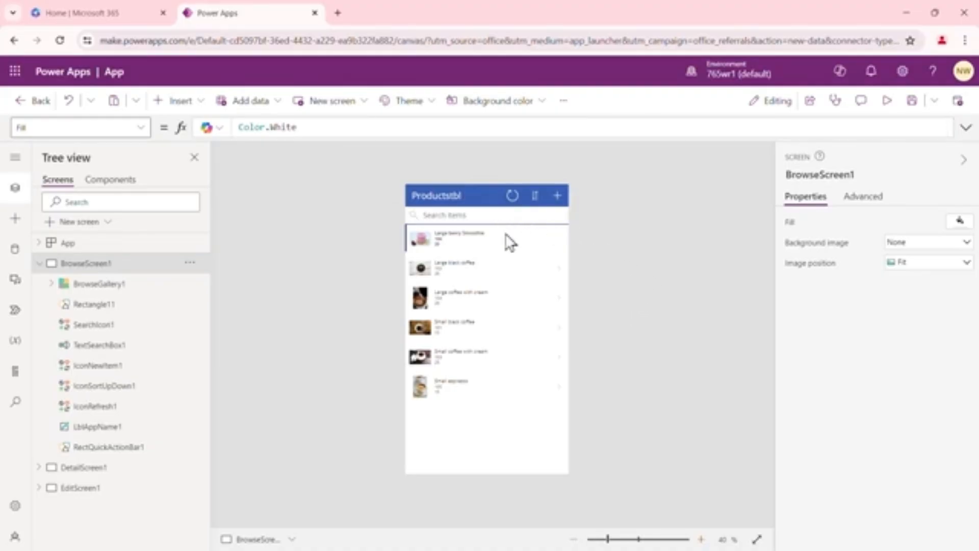
click(447, 201)
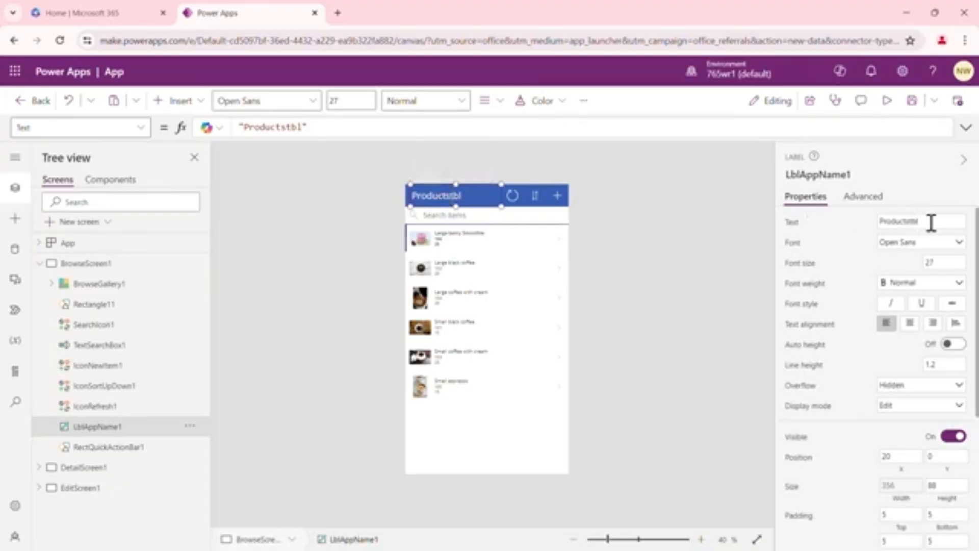
drag(931, 222, 876, 223)
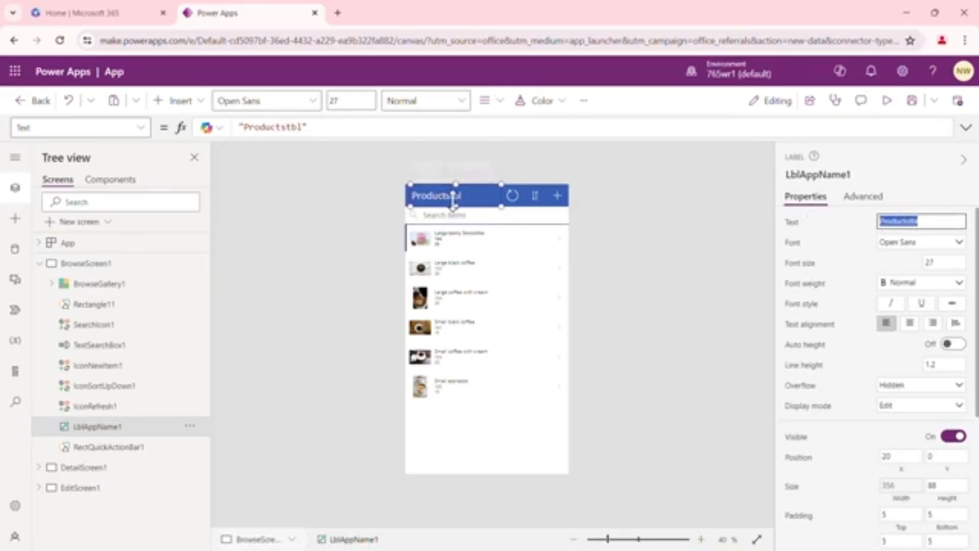
click(539, 249)
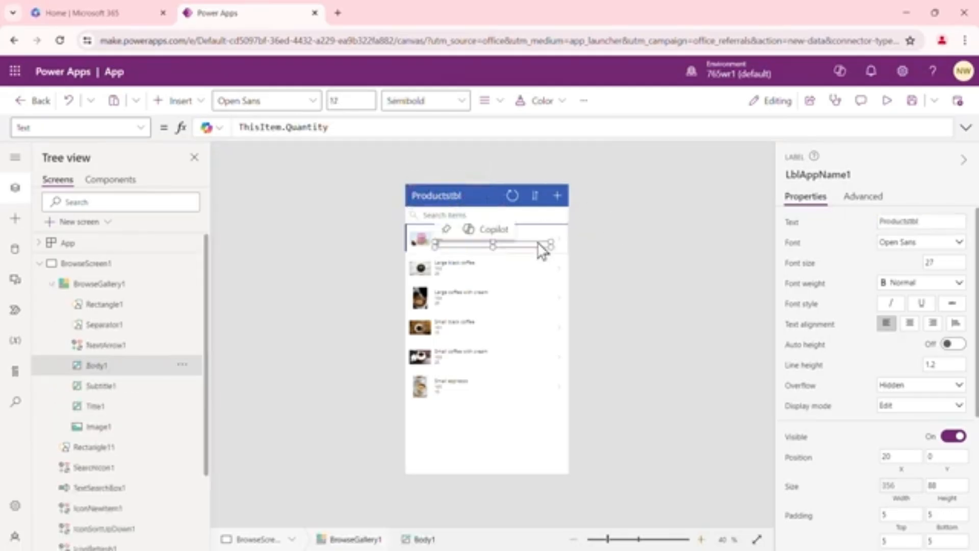
Inspect the browse gallery's layout options, its field mappings and its Items formula
click(510, 402)
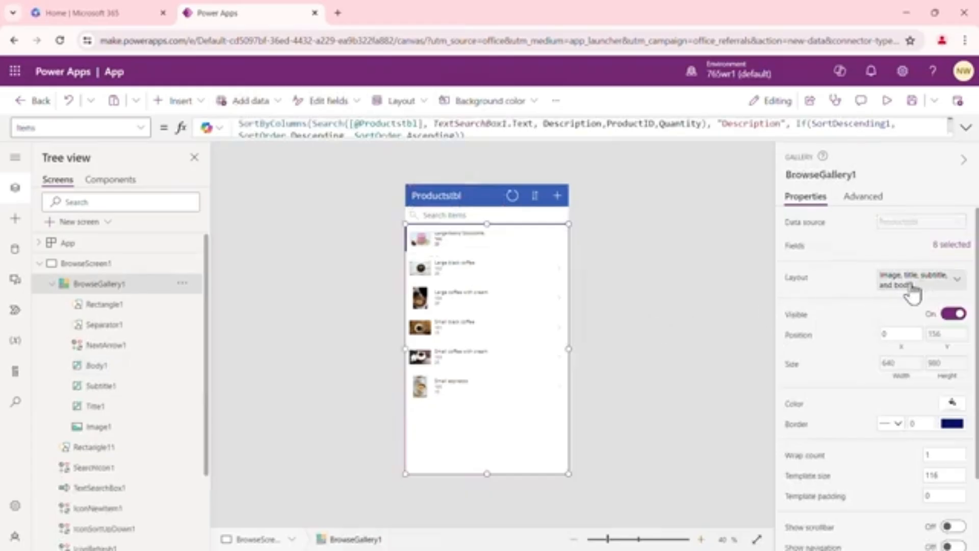
click(955, 282)
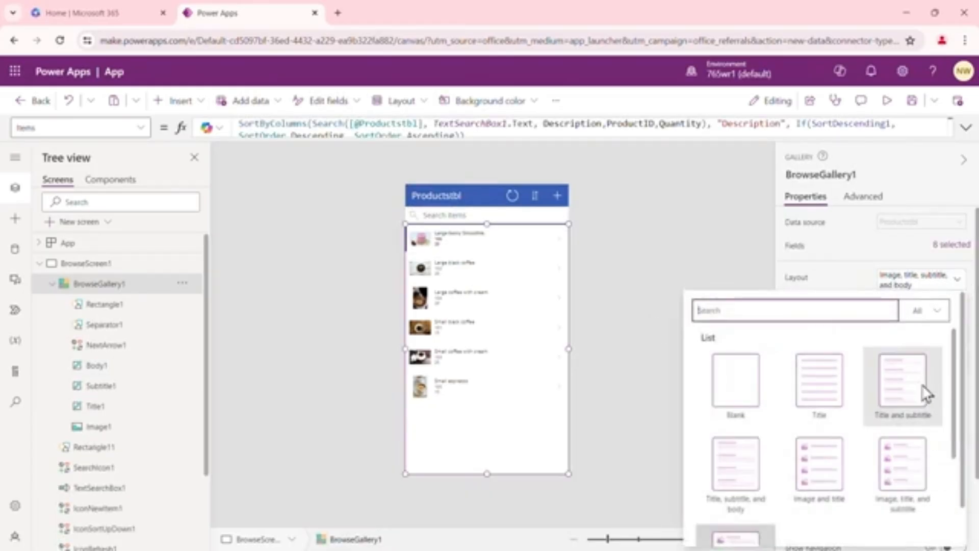
drag(956, 361, 944, 514)
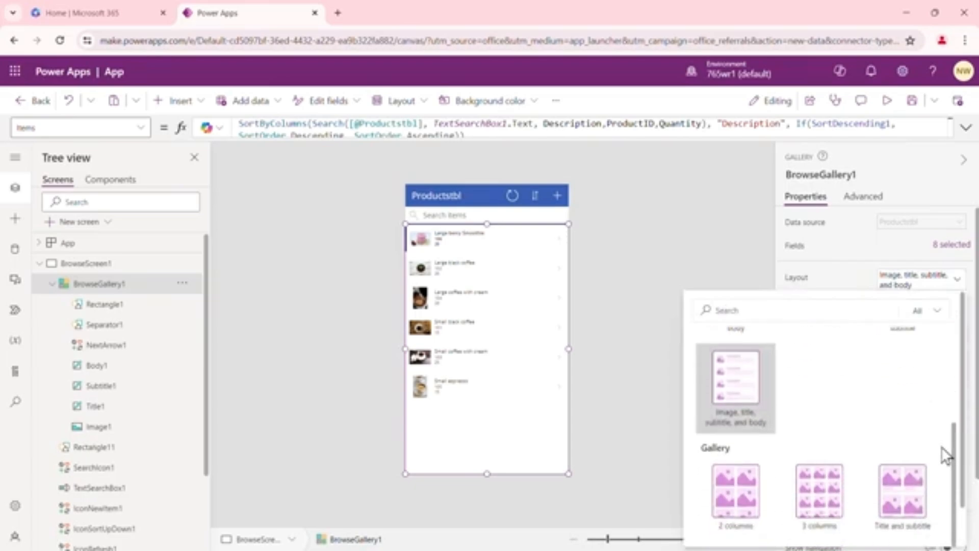
click(951, 246)
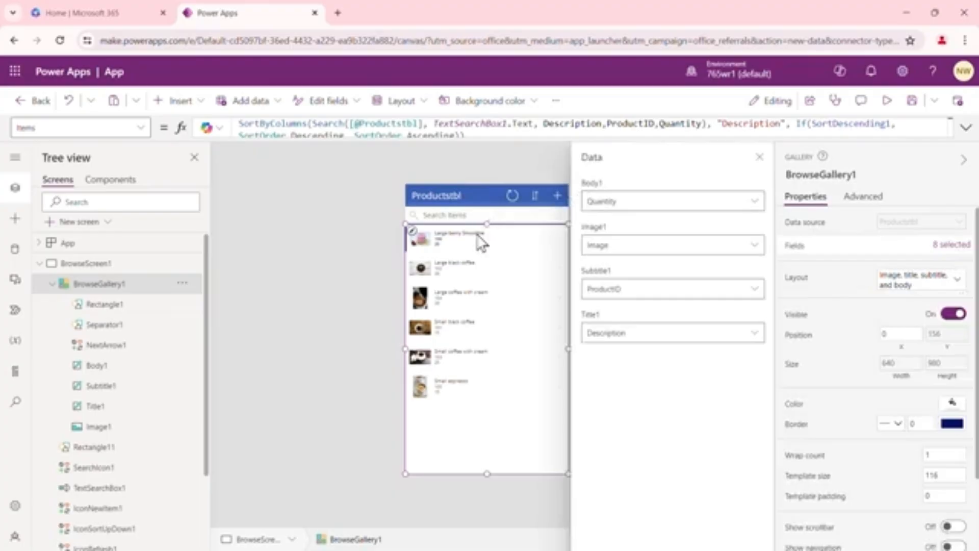
click(760, 157)
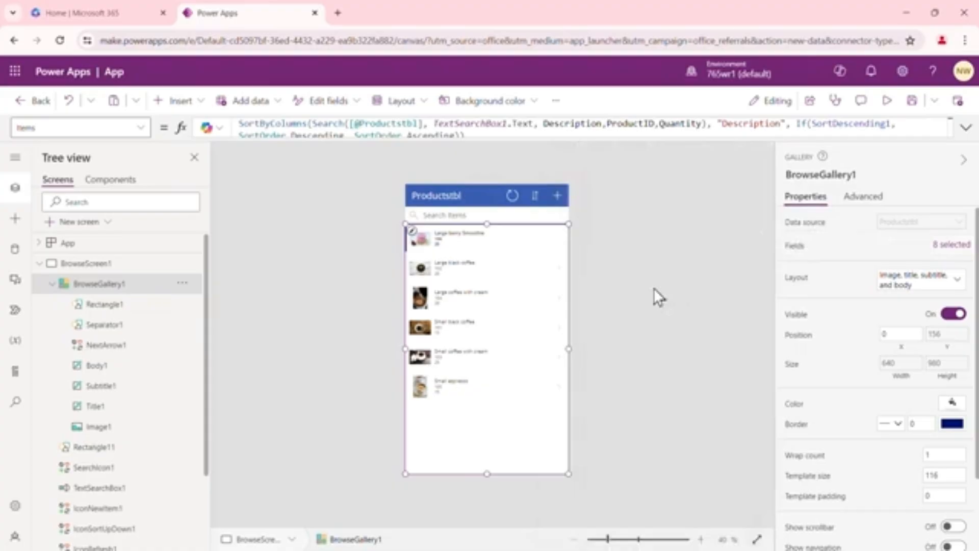
click(344, 124)
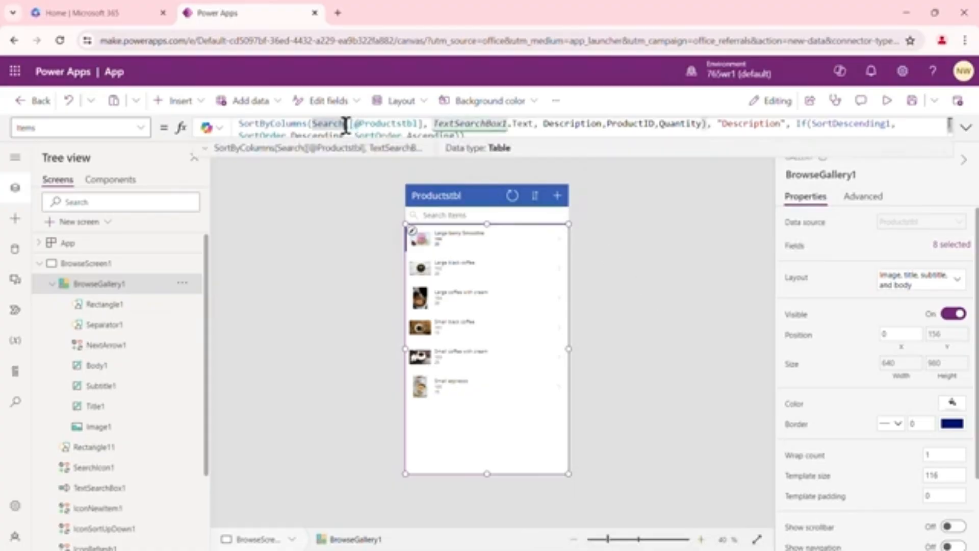
click(964, 129)
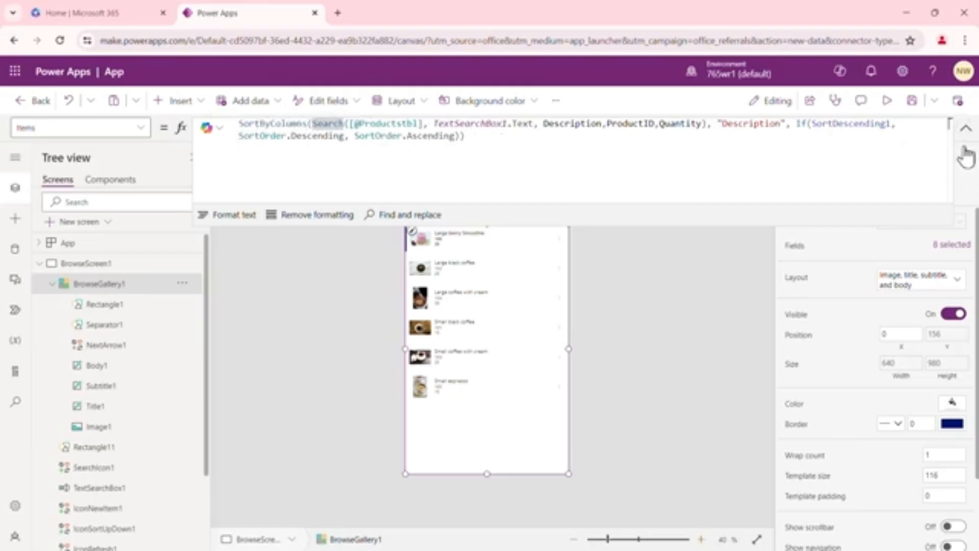
click(965, 131)
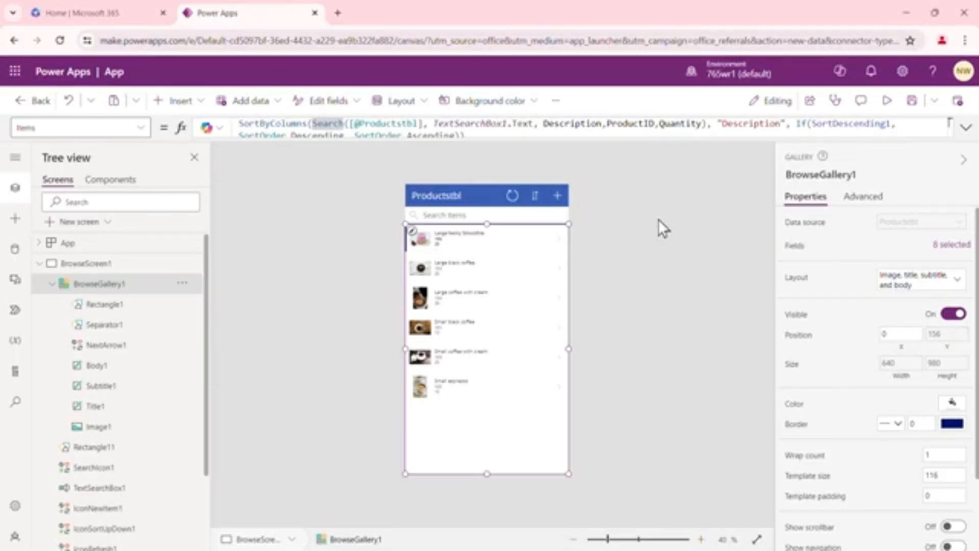
click(721, 234)
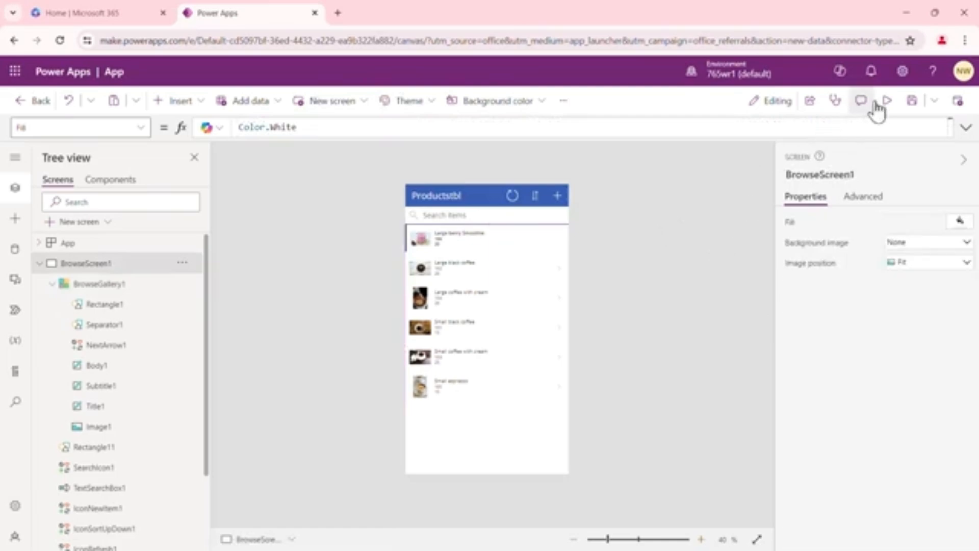
Save the app under the name Cafe Productsv1
click(913, 110)
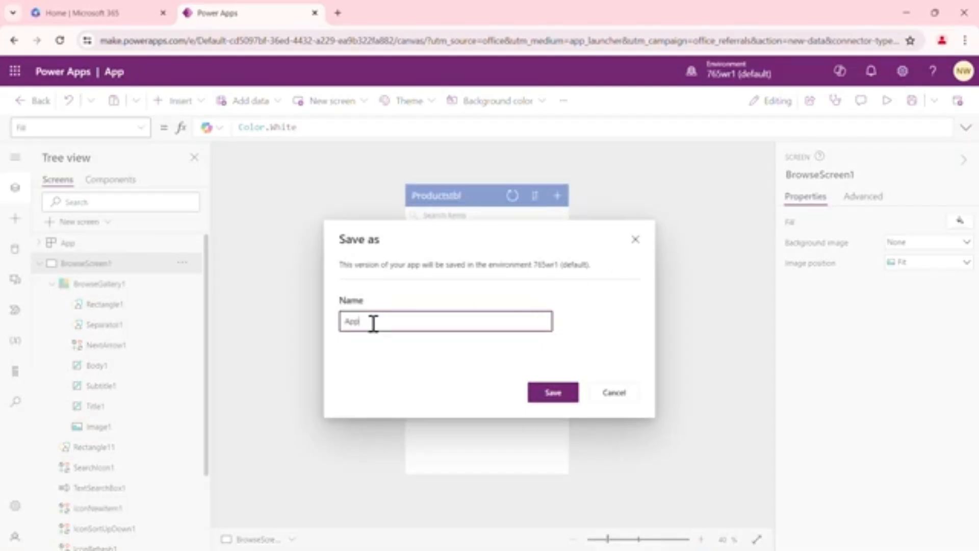
drag(370, 323, 334, 331)
text(Products)
text(v1)
text(Cafe)
click(559, 398)
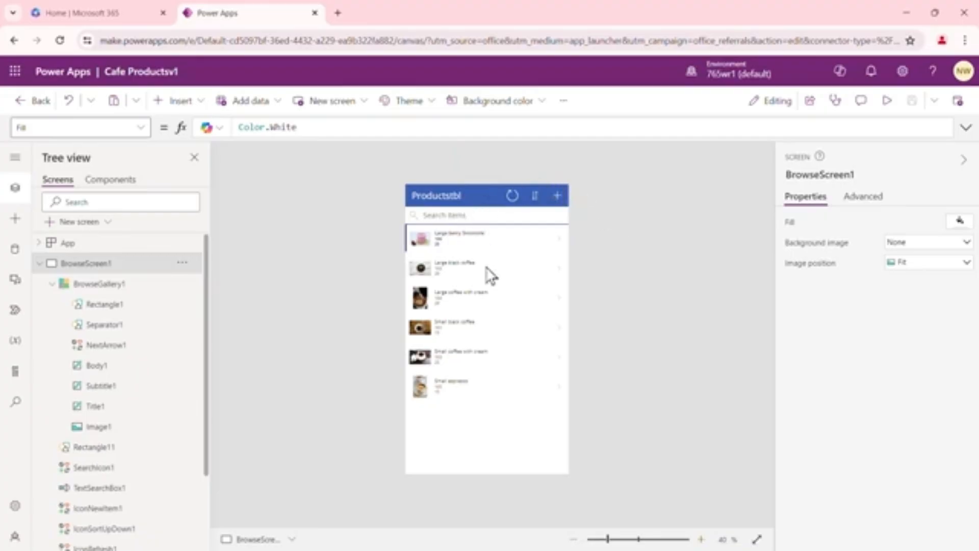
Leave the editor, open the apps list, and play the Cafe Productsv1 app
click(490, 433)
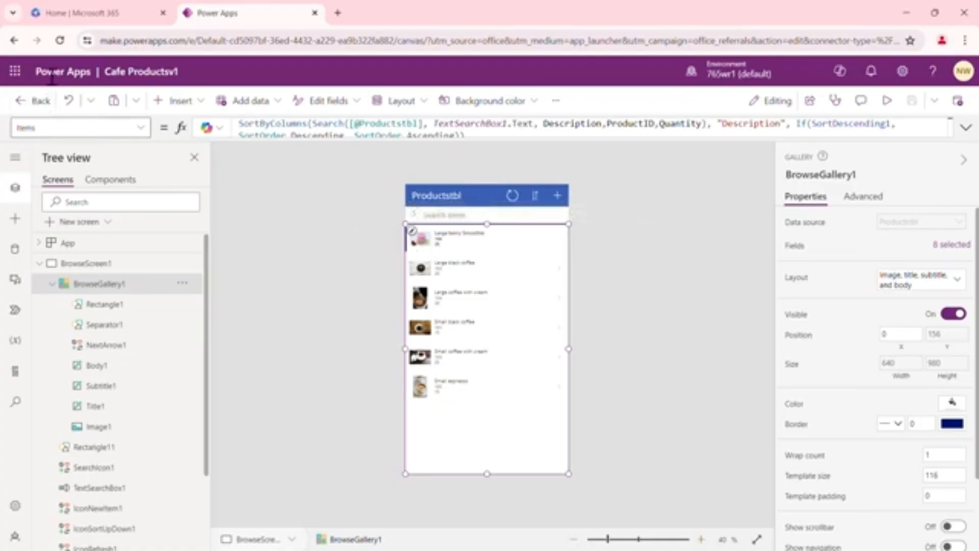
click(34, 101)
click(530, 356)
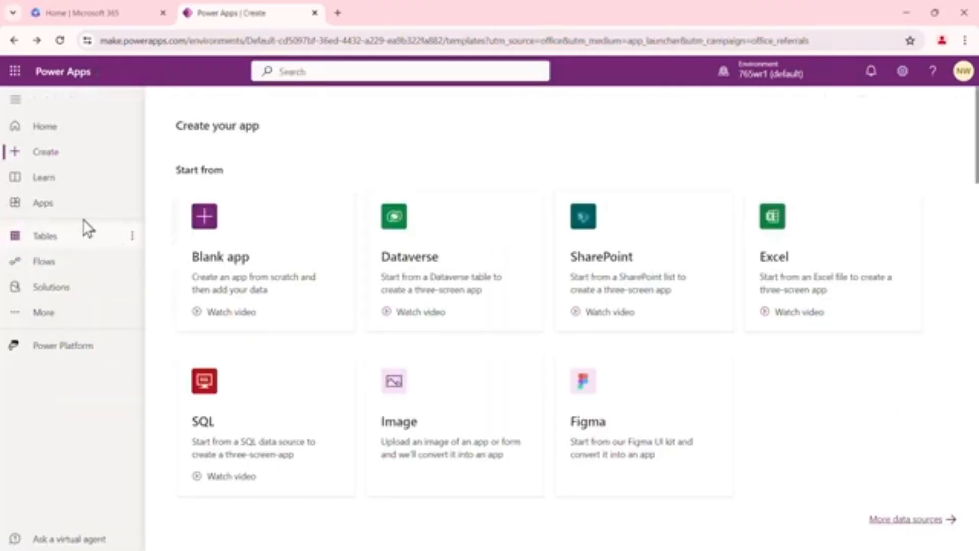
click(45, 204)
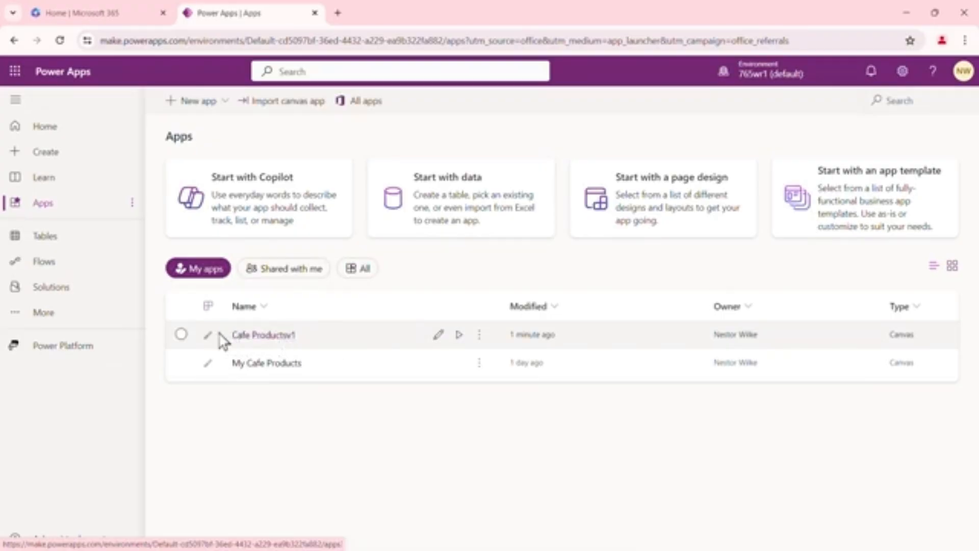
click(459, 336)
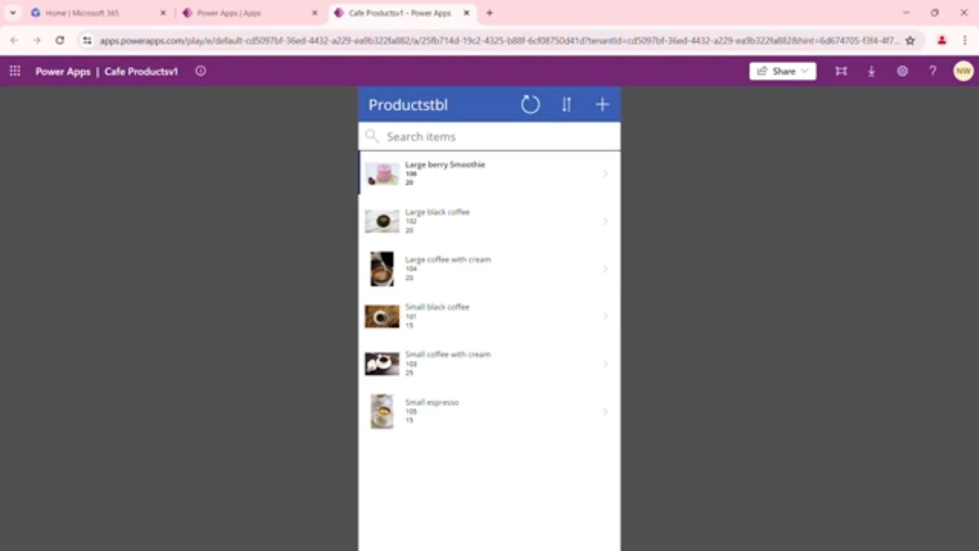
Switch to Microsoft 365, open Lists, and open the Device Tracking list
click(805, 76)
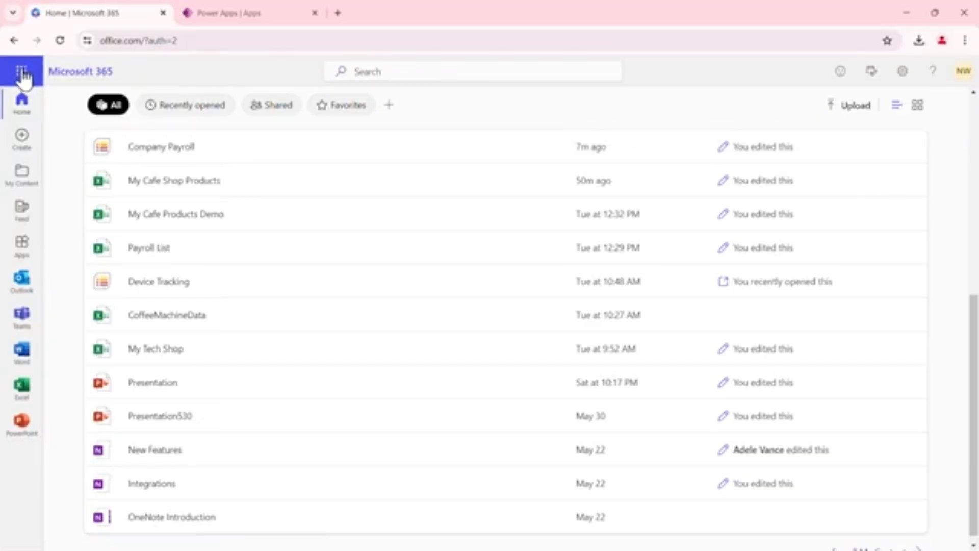
click(22, 77)
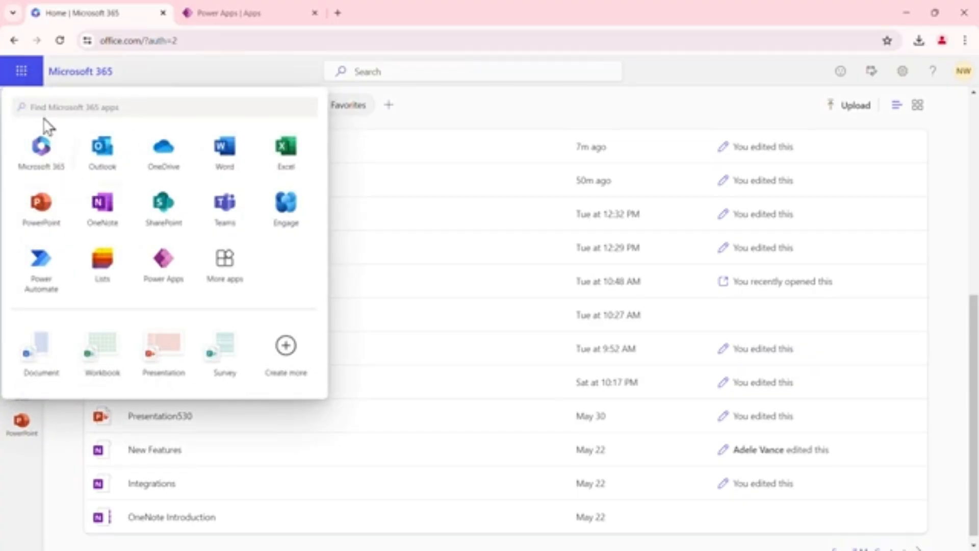
click(105, 263)
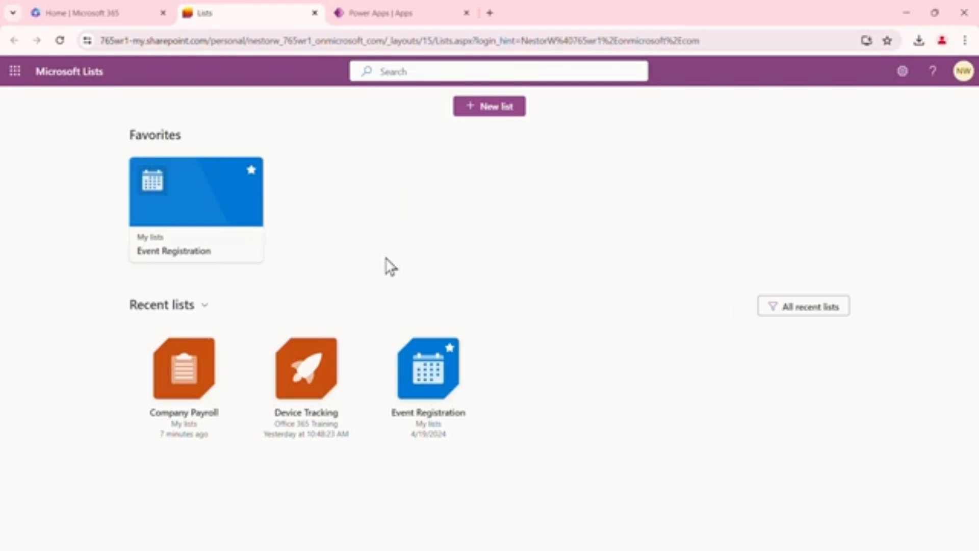
click(322, 386)
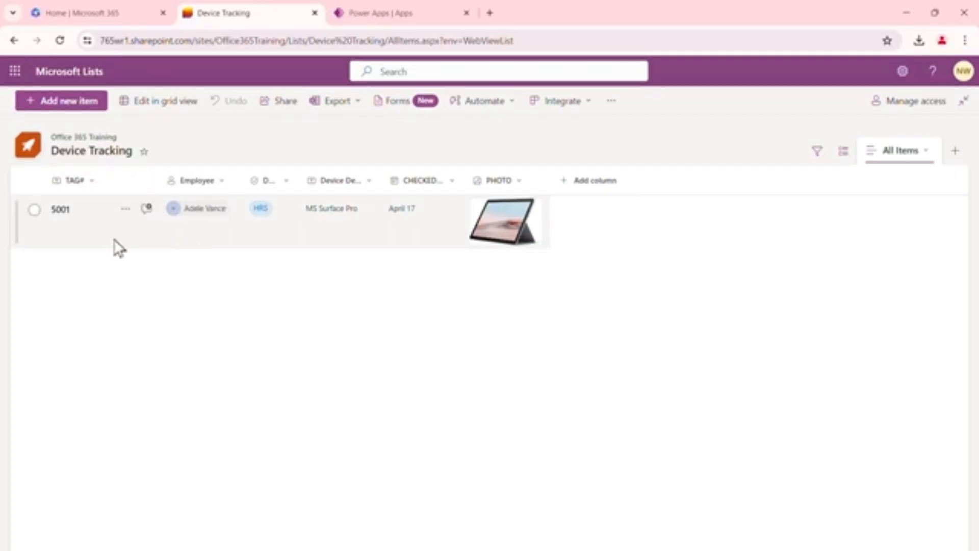
Start a new item in the Device Tracking list and set its TAG# to 5002
click(67, 102)
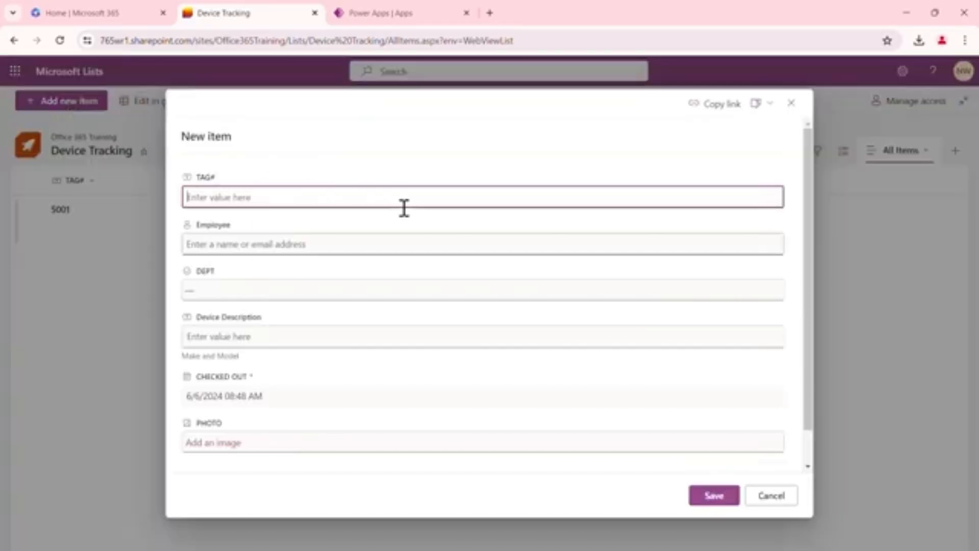
scroll(622, 370, down, 1)
scroll(622, 371, up, 1)
text(5002)
Choose the item's employee from the directory suggestions and set DEPT to ADM
click(319, 242)
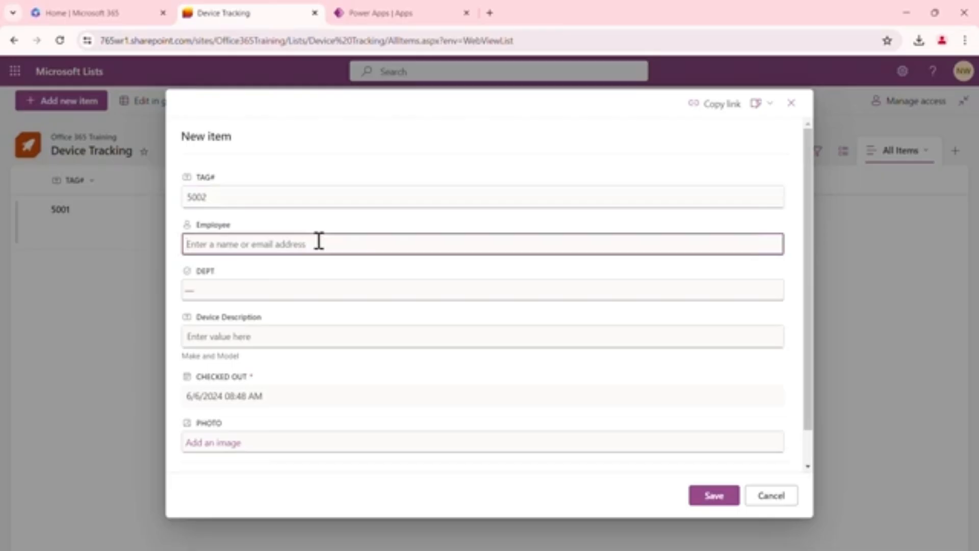
text(d)
text(r)
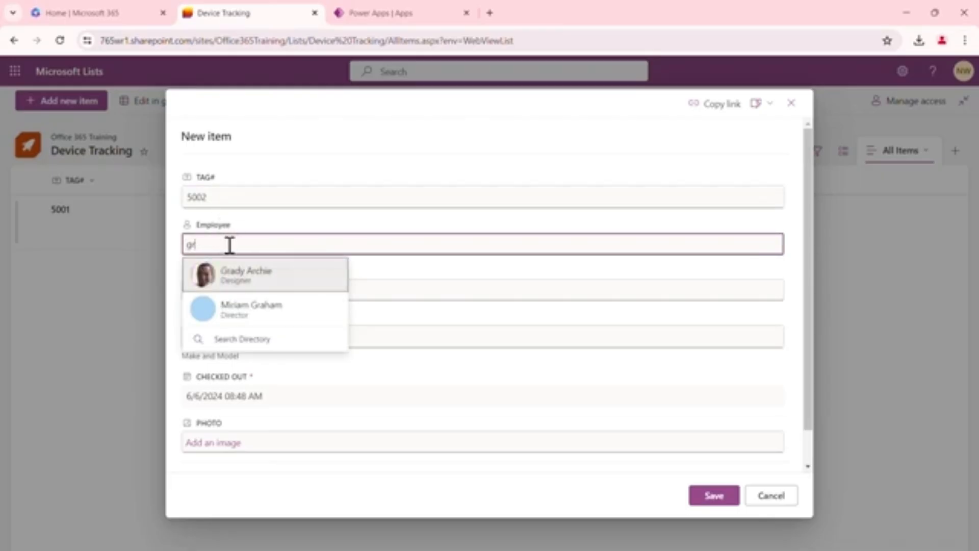
click(258, 277)
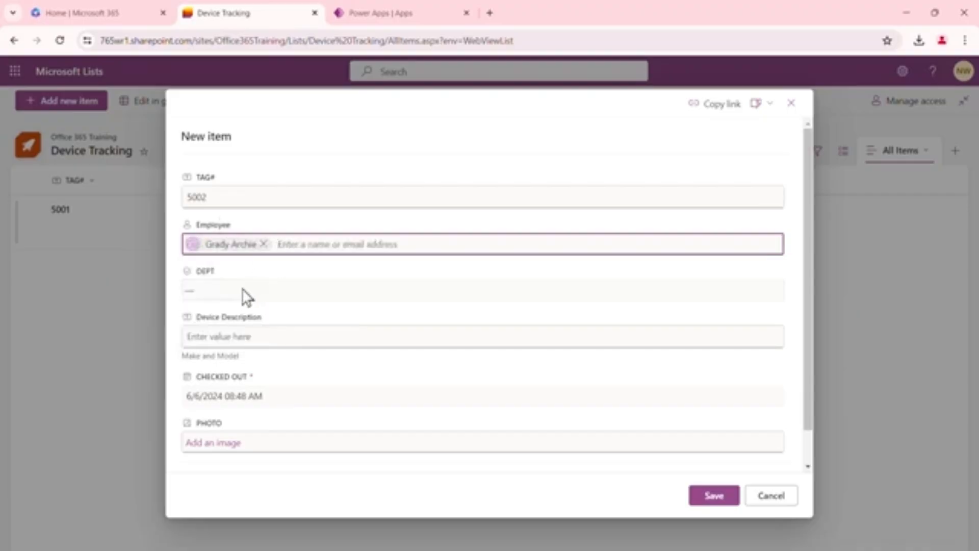
click(288, 290)
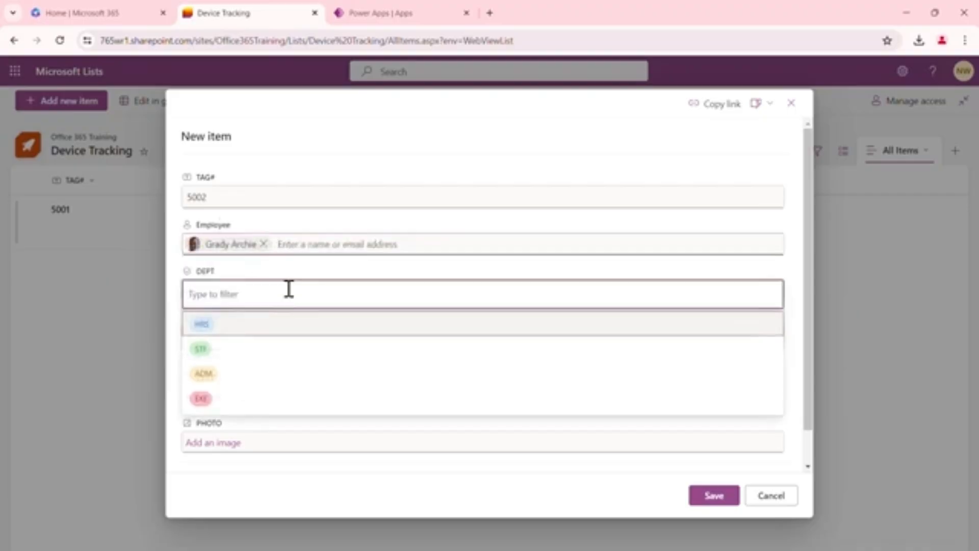
click(213, 374)
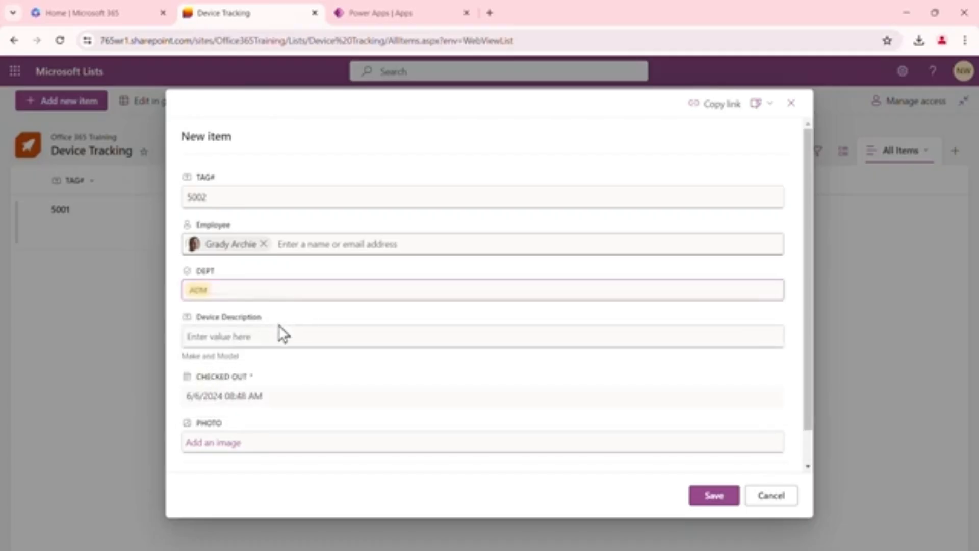
Enter Mojo Phone 2024 as the device description and set the checked-out date to 6/3/2024
click(265, 336)
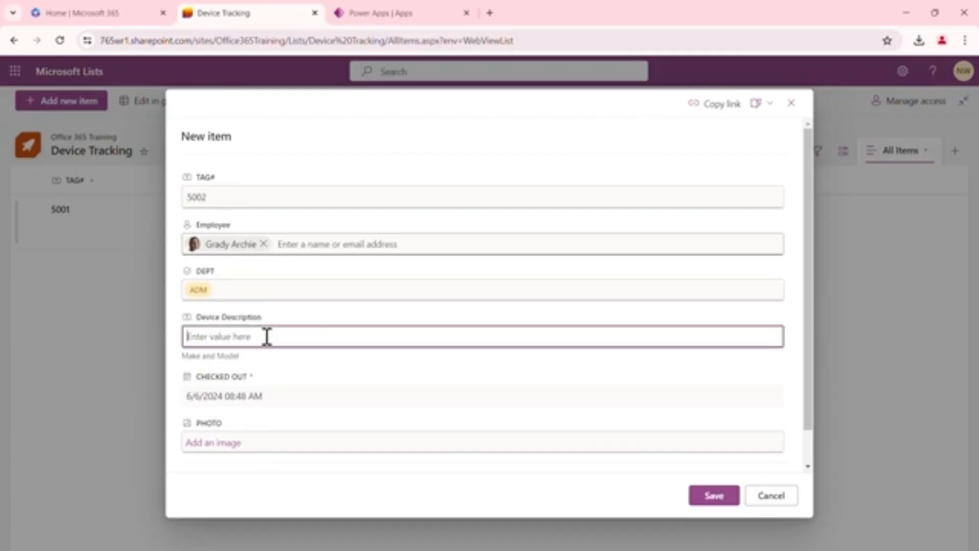
text(Mojo )
text(Phone)
text( 200)
text(24)
click(215, 396)
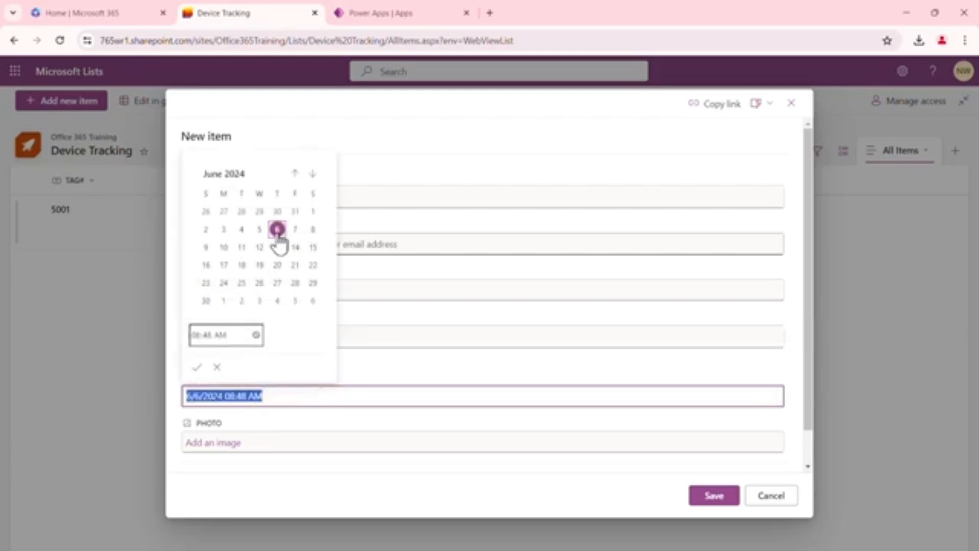
click(224, 232)
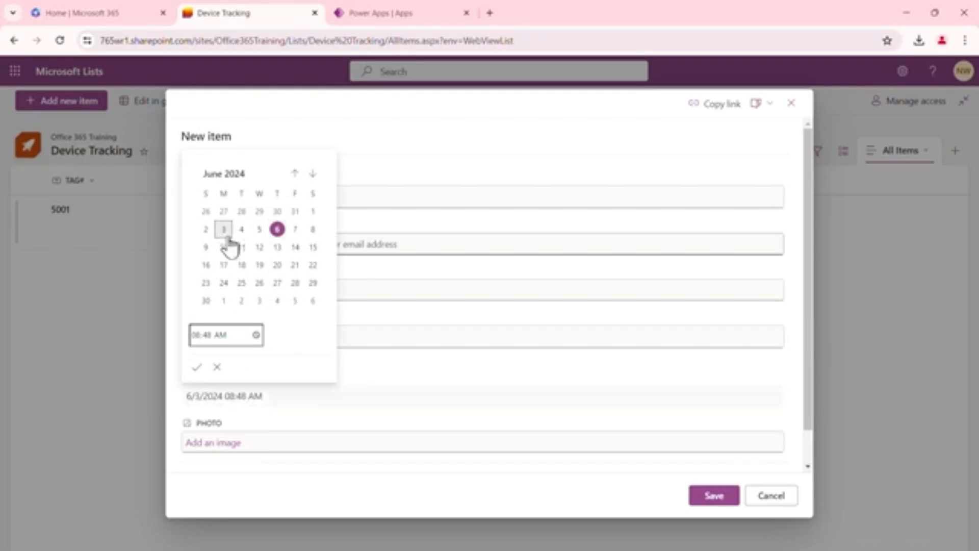
click(196, 367)
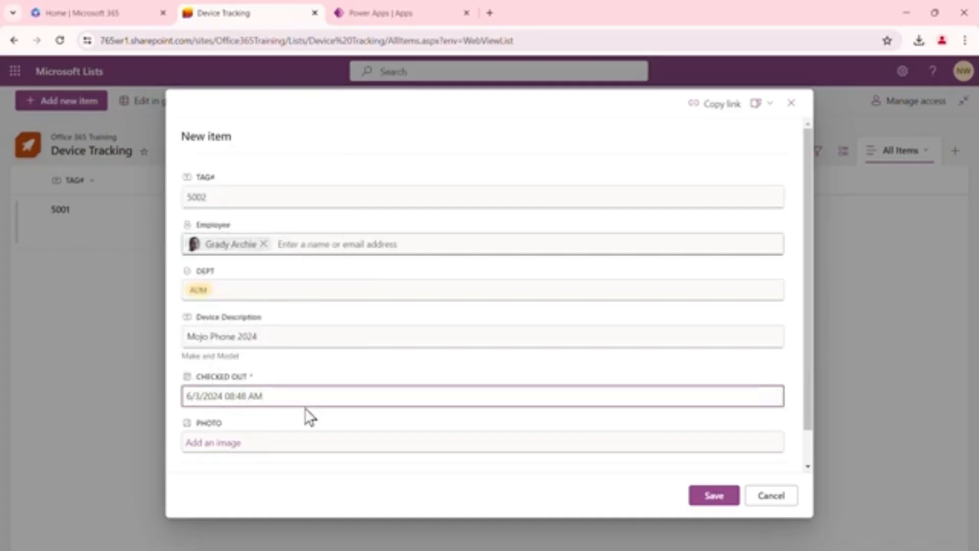
Attach Surface from the Asset Pictures folder on drive D as the item's photo and save the new item
scroll(361, 372, down, 1)
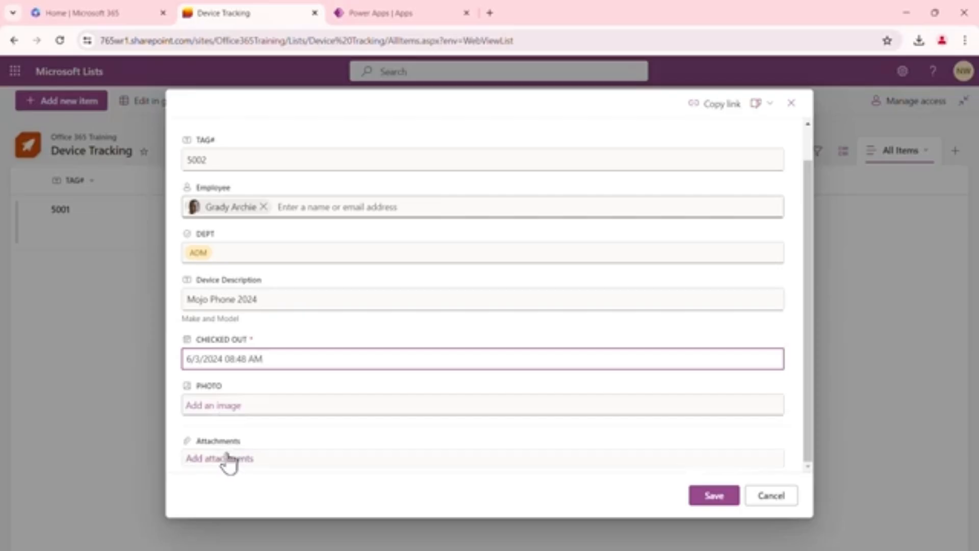
click(228, 405)
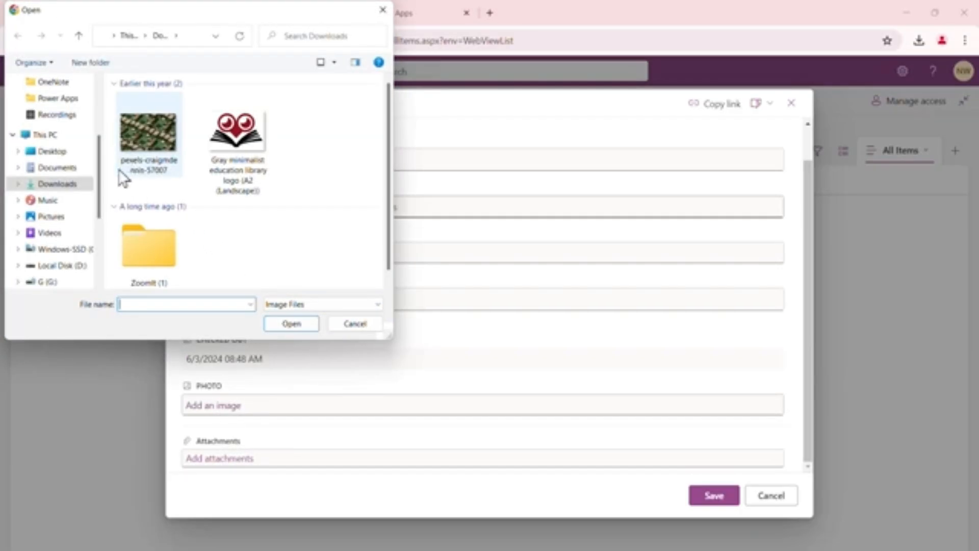
click(67, 266)
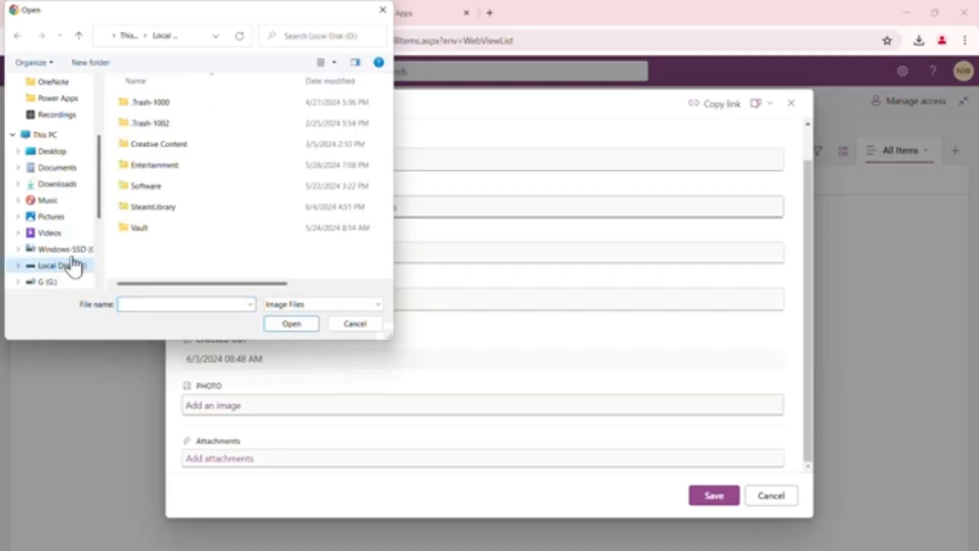
double_click(168, 144)
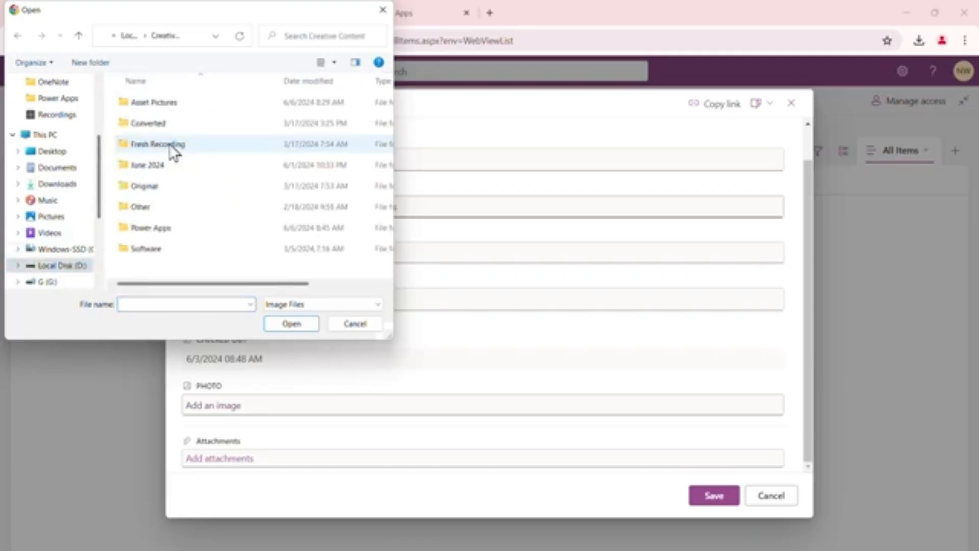
double_click(168, 103)
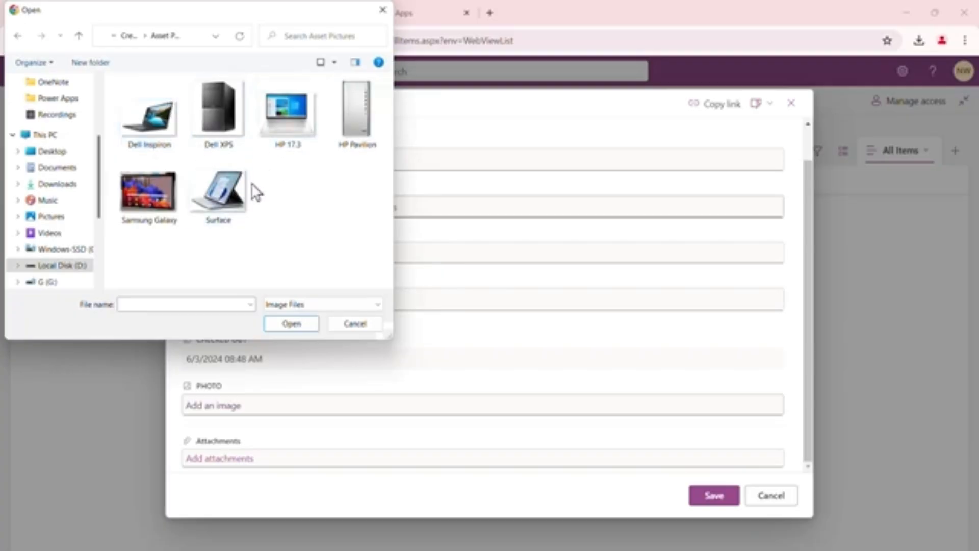
click(224, 207)
click(289, 323)
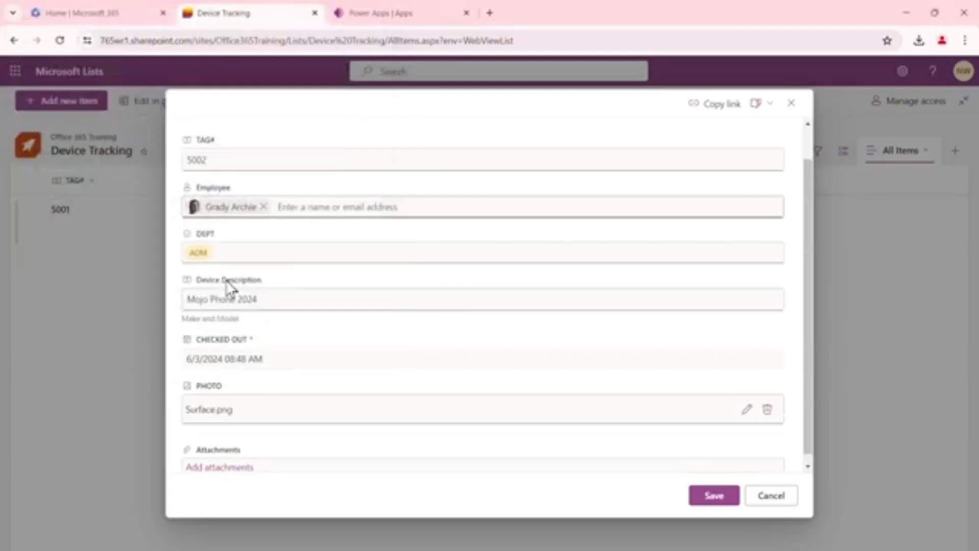
click(717, 497)
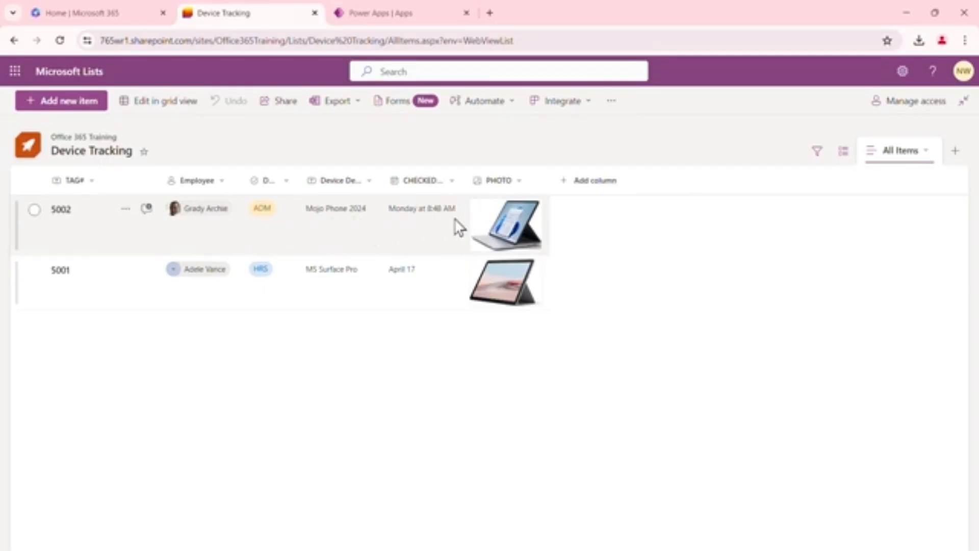
Browse the column types offered for adding a new column, without creating one
click(605, 190)
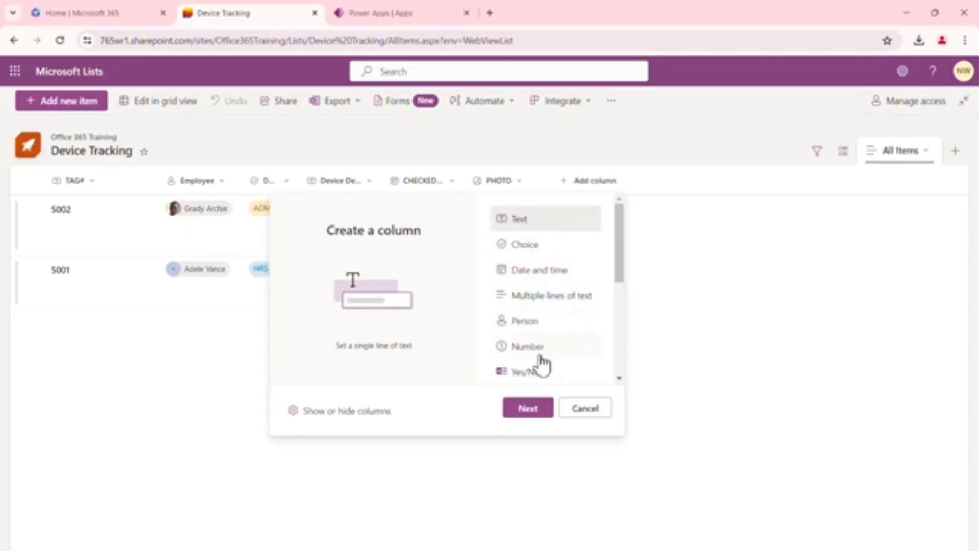
drag(616, 267, 621, 371)
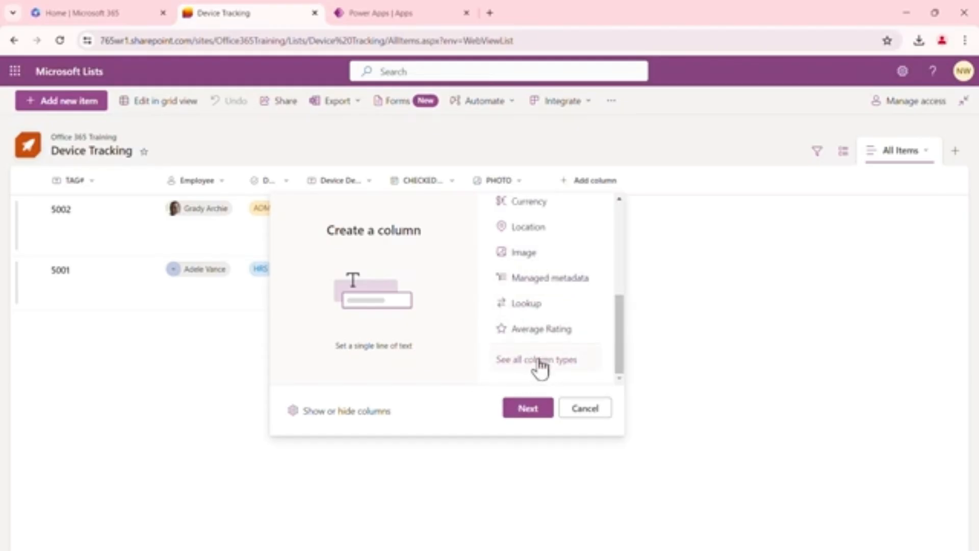
click(592, 411)
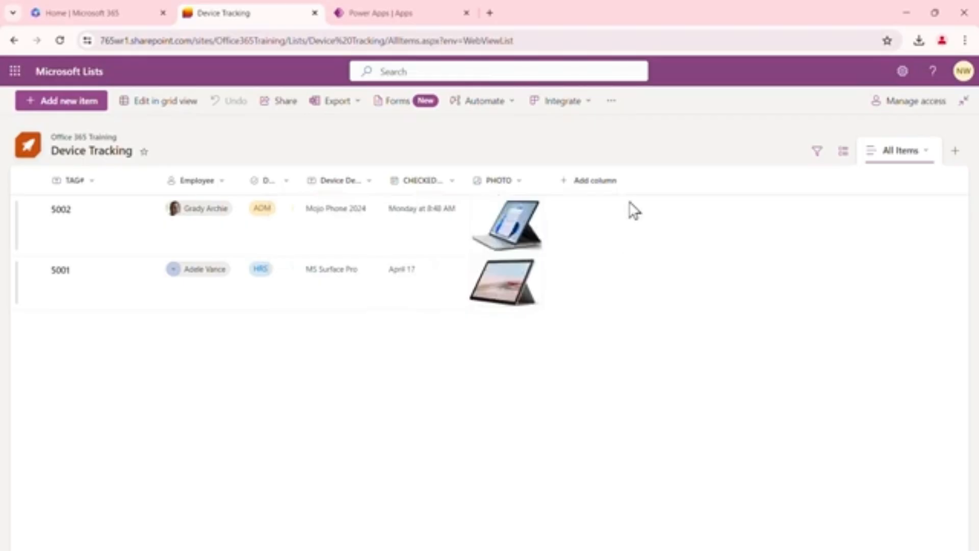
click(163, 105)
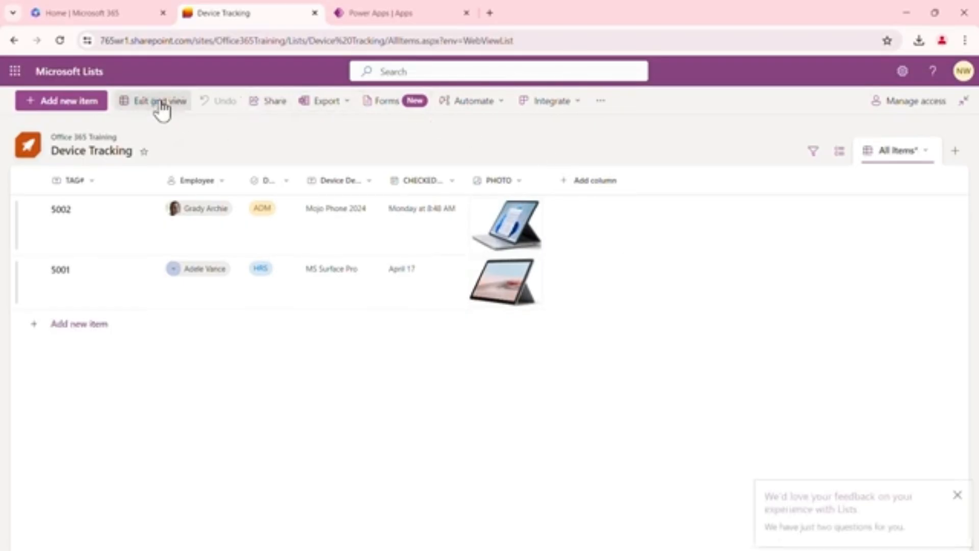
click(90, 331)
click(209, 326)
click(307, 326)
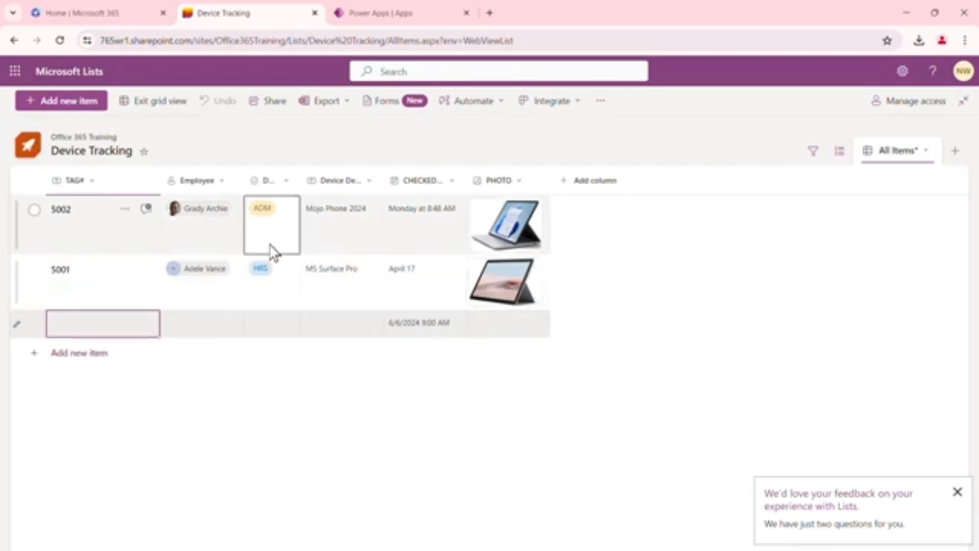
Go back to the Lists home page, discarding the unsaved grid view row
click(14, 40)
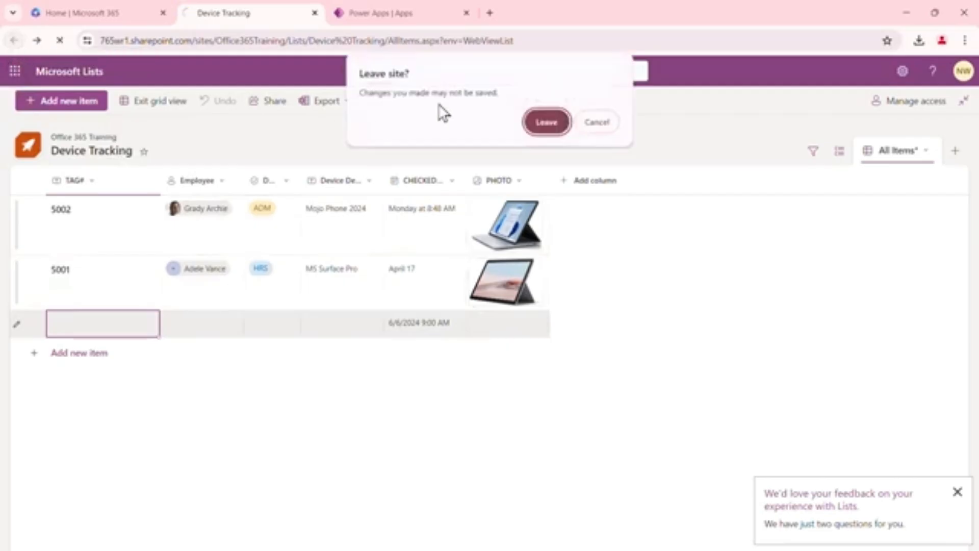
click(551, 120)
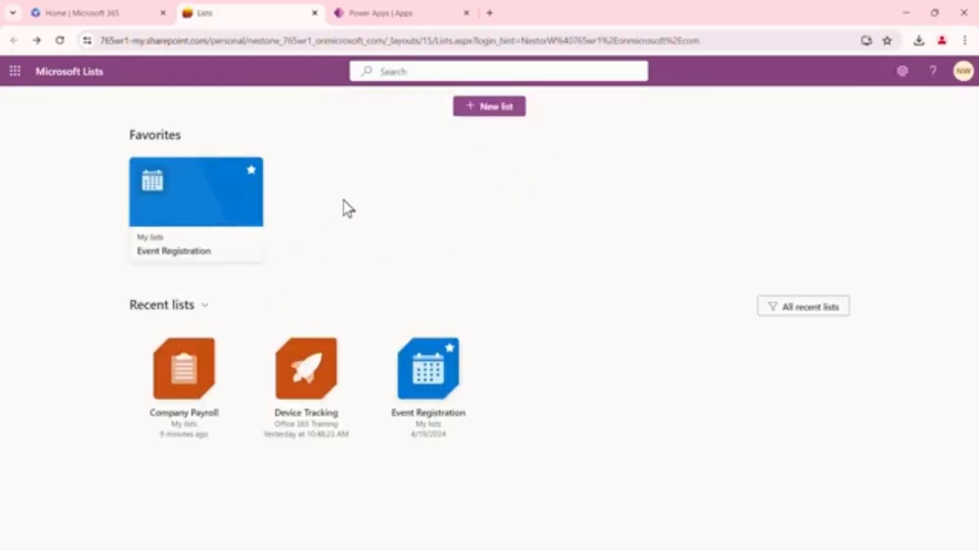
Browse the list templates, preview the Employee onboarding template's columns, and close it without using it
click(492, 108)
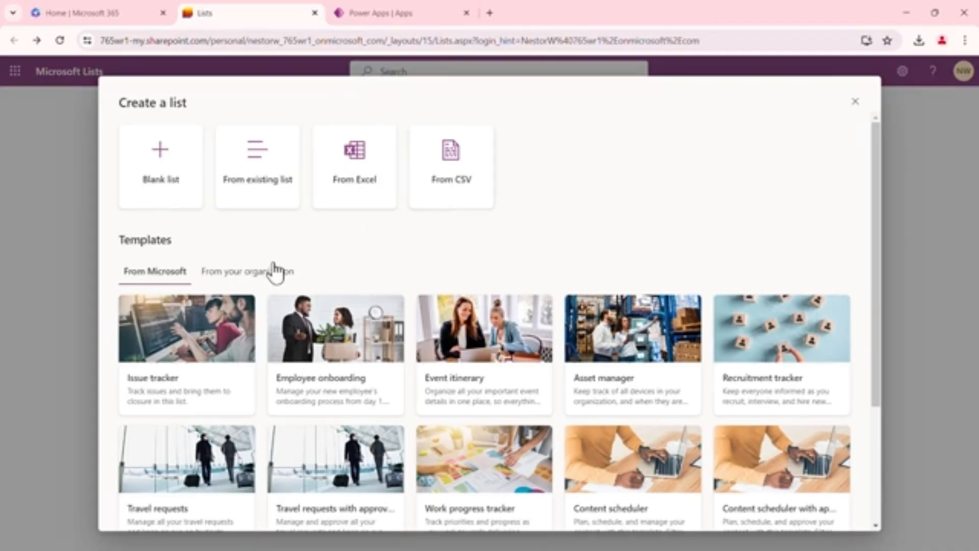
click(266, 276)
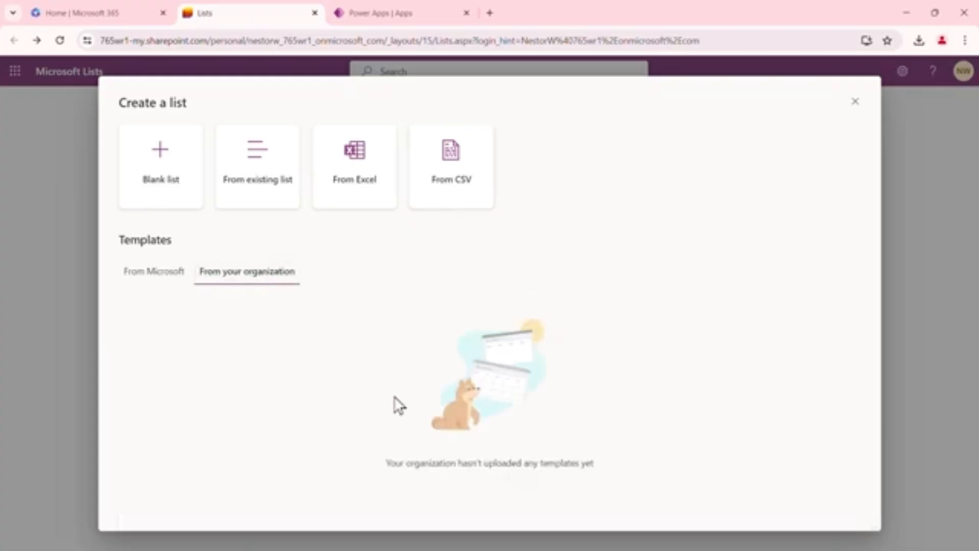
click(165, 277)
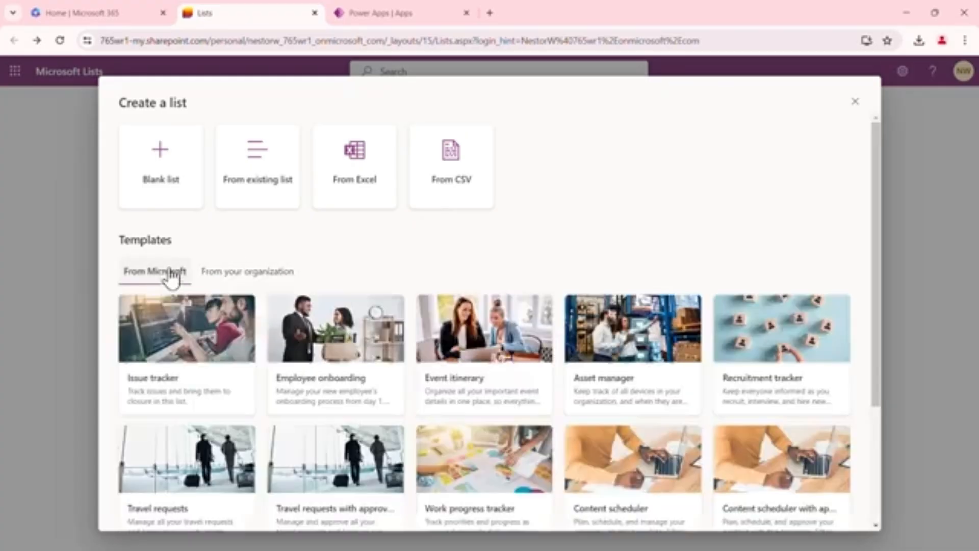
scroll(413, 254, down, 1)
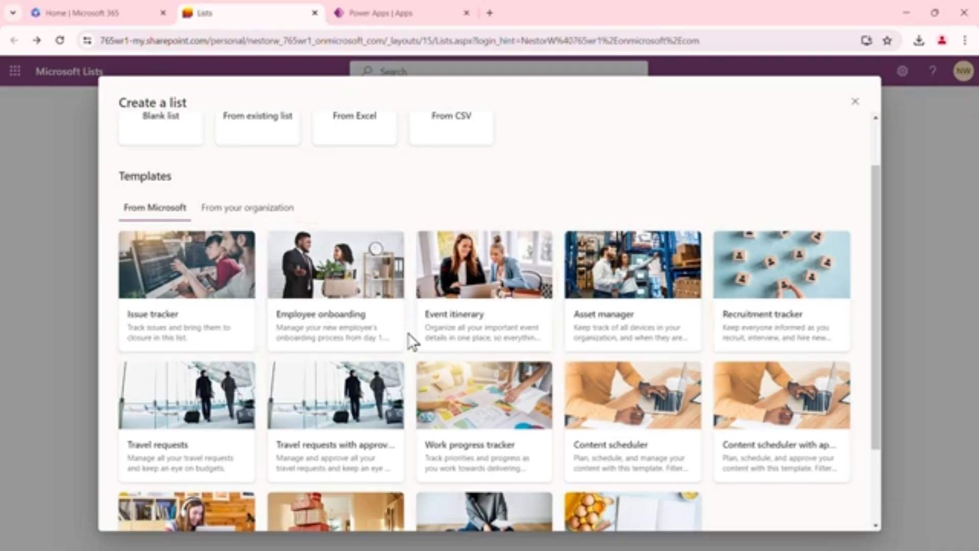
scroll(412, 338, down, 2)
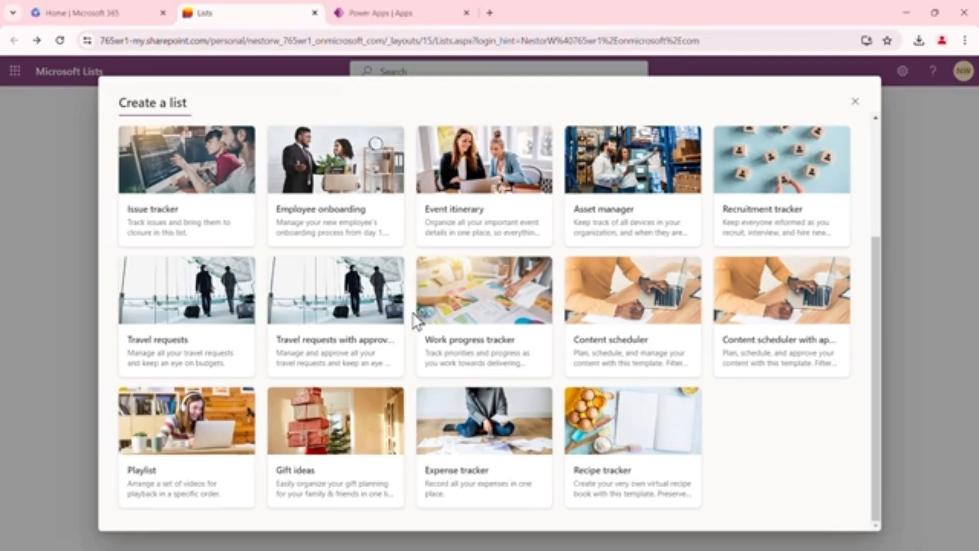
scroll(419, 342, up, 2)
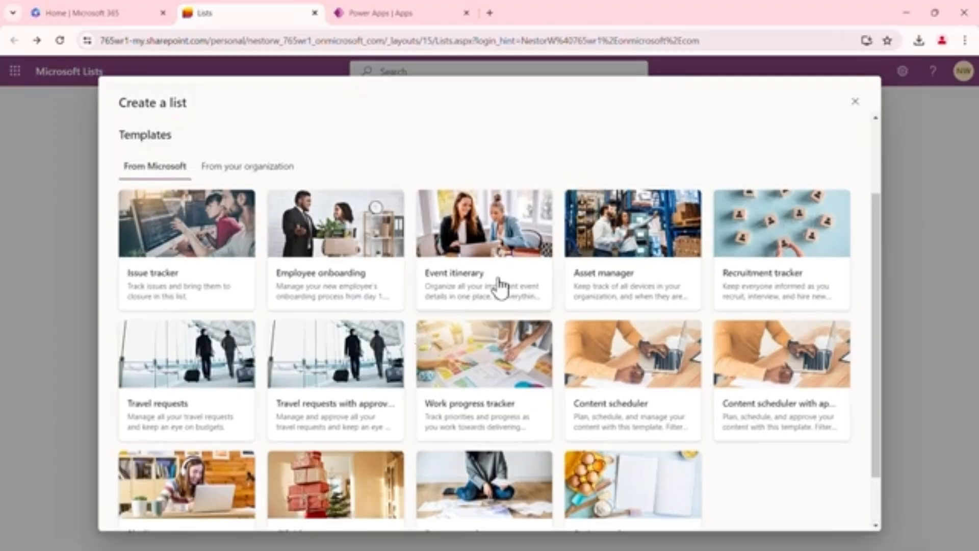
click(339, 247)
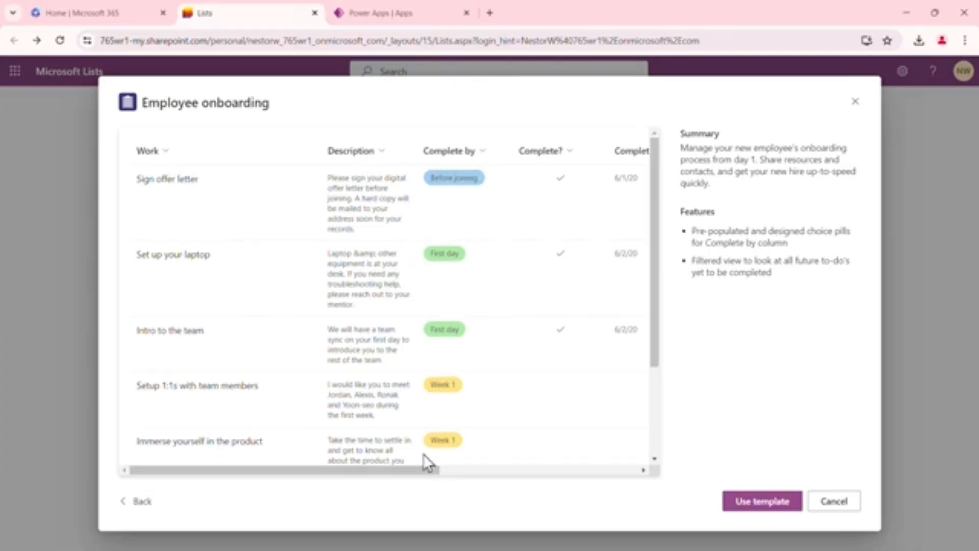
drag(411, 468, 506, 469)
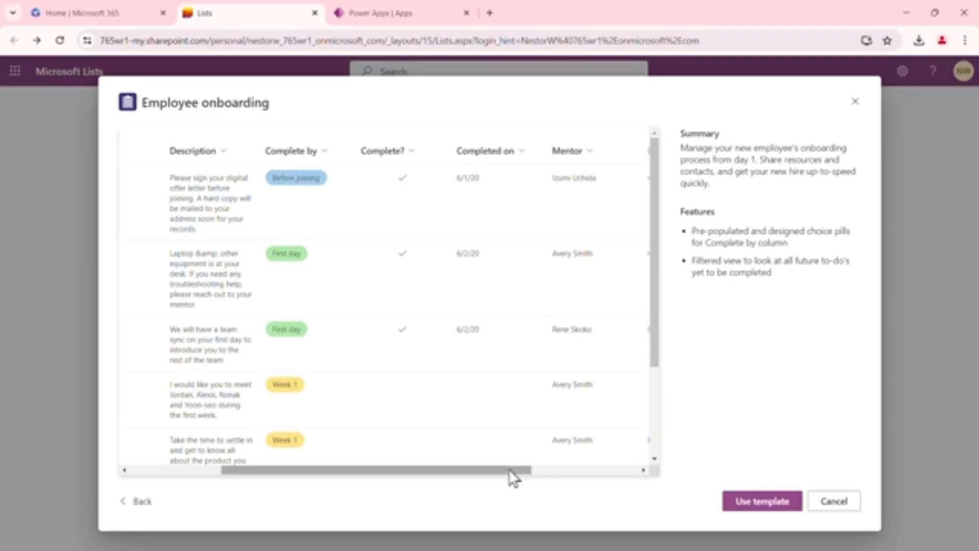
drag(512, 469, 626, 459)
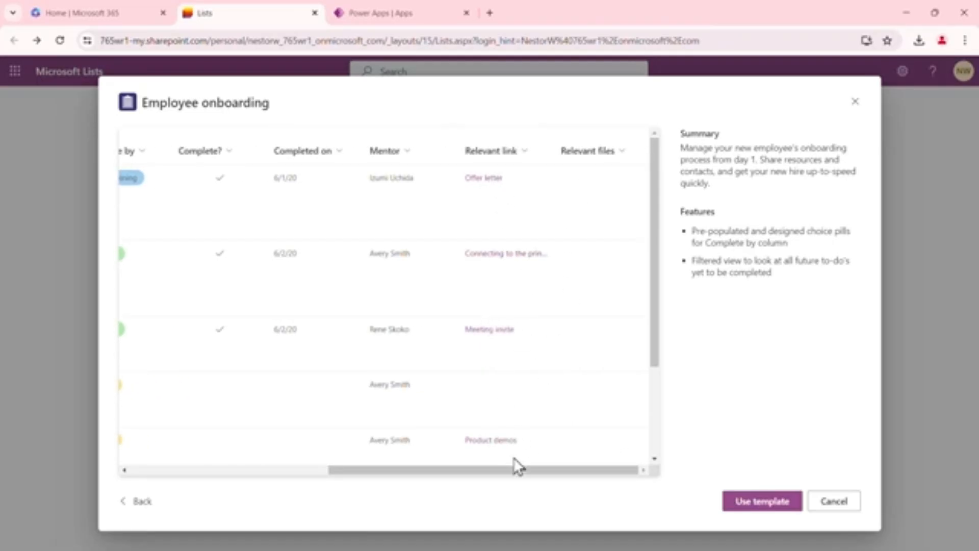
click(843, 502)
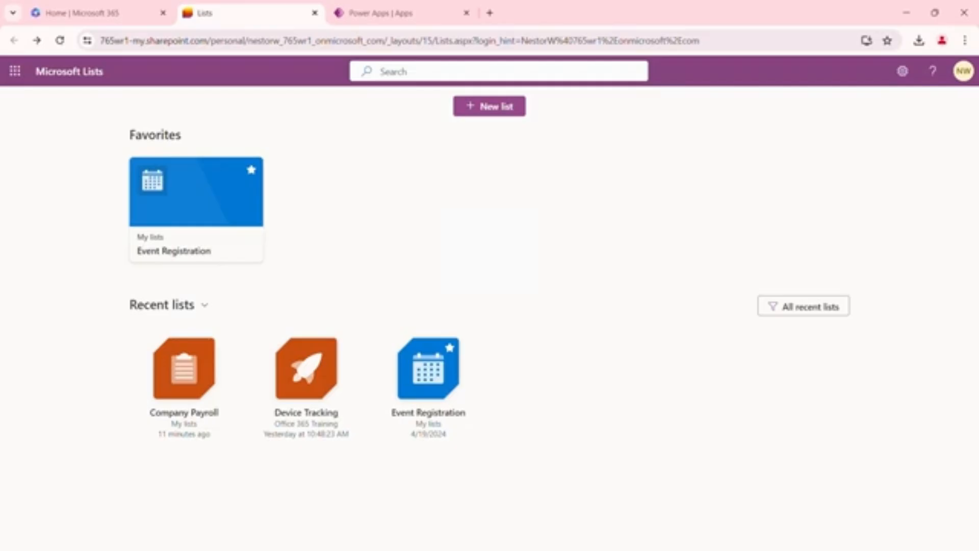
Start a new list from an Excel file and browse to the Power Apps folder under Creative Content on drive D
click(494, 110)
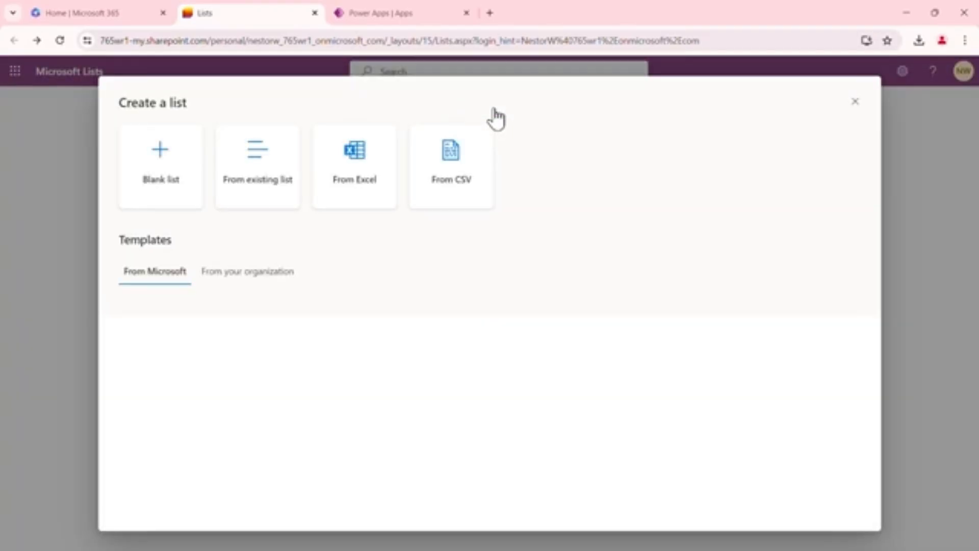
click(366, 178)
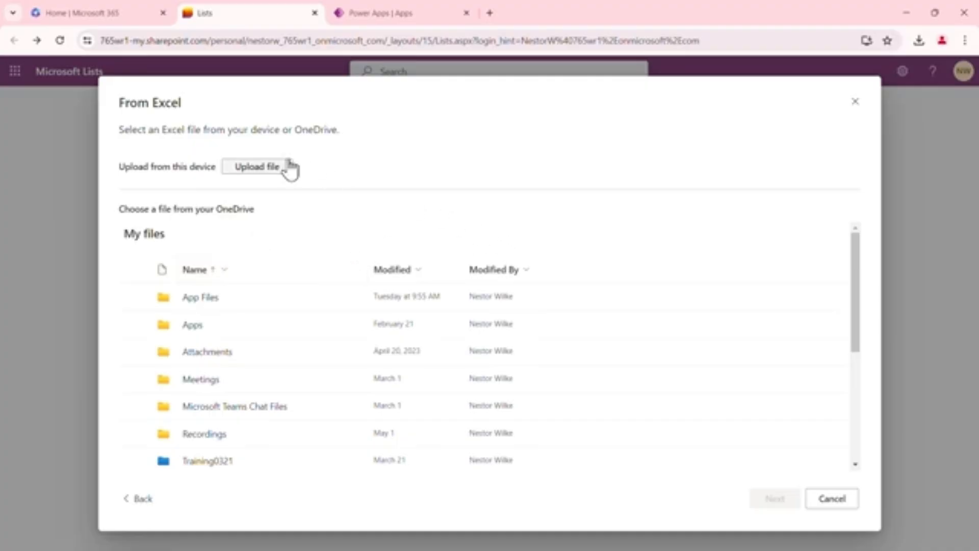
click(265, 167)
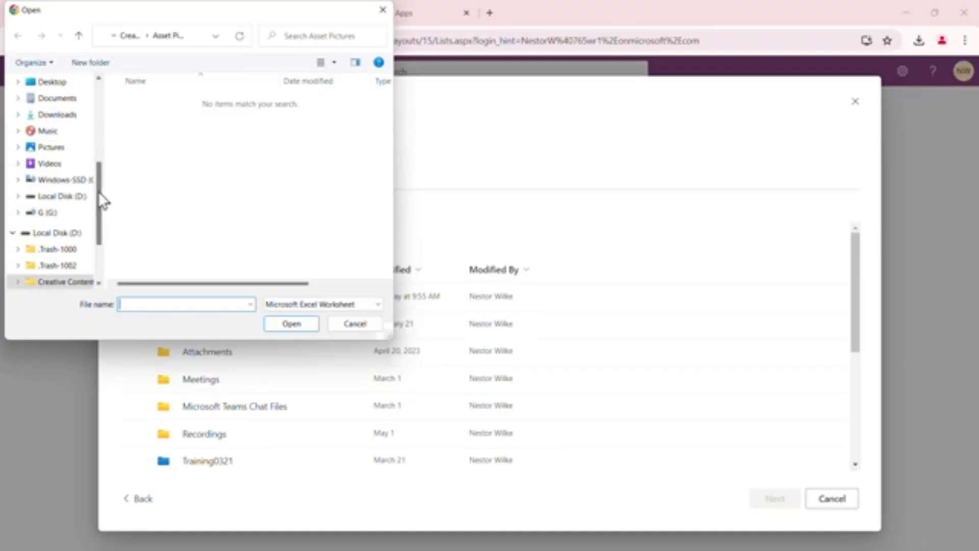
click(61, 234)
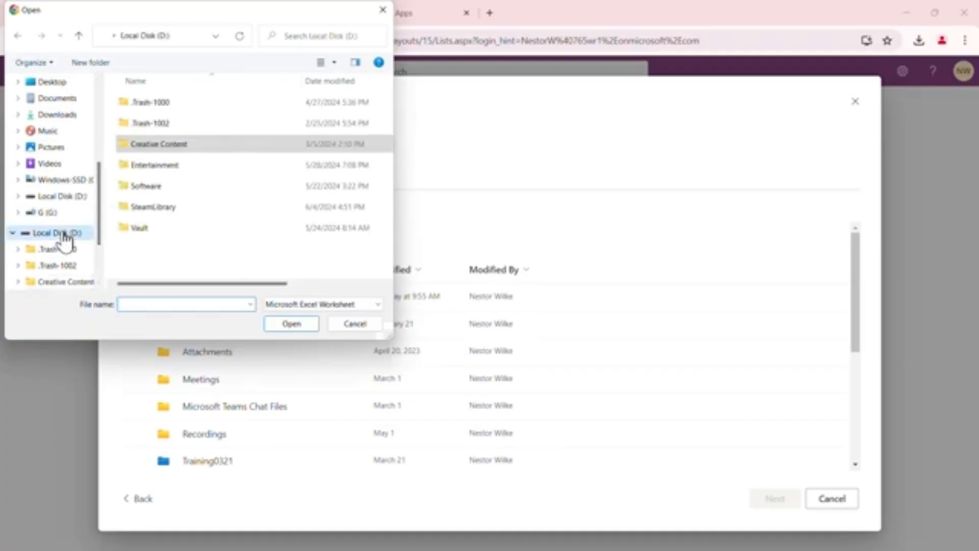
double_click(157, 144)
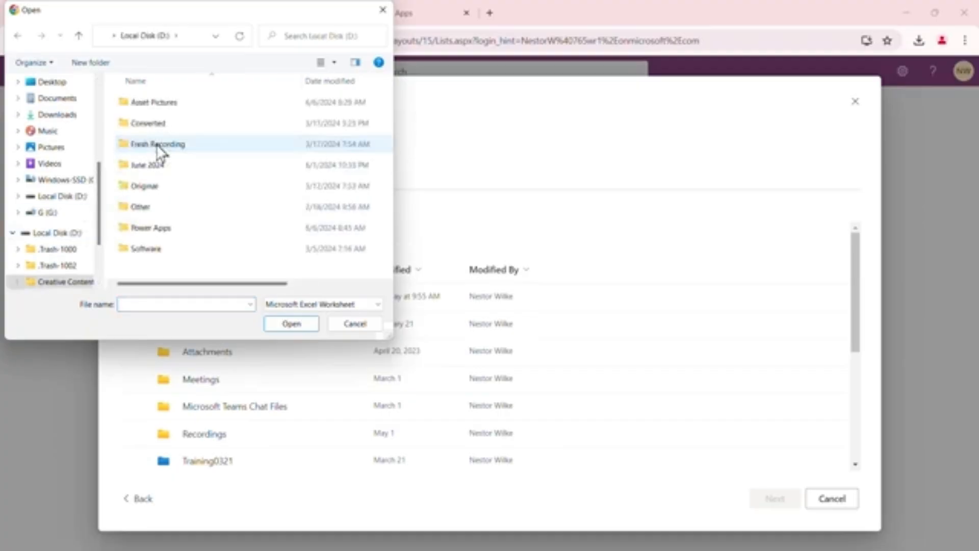
double_click(153, 227)
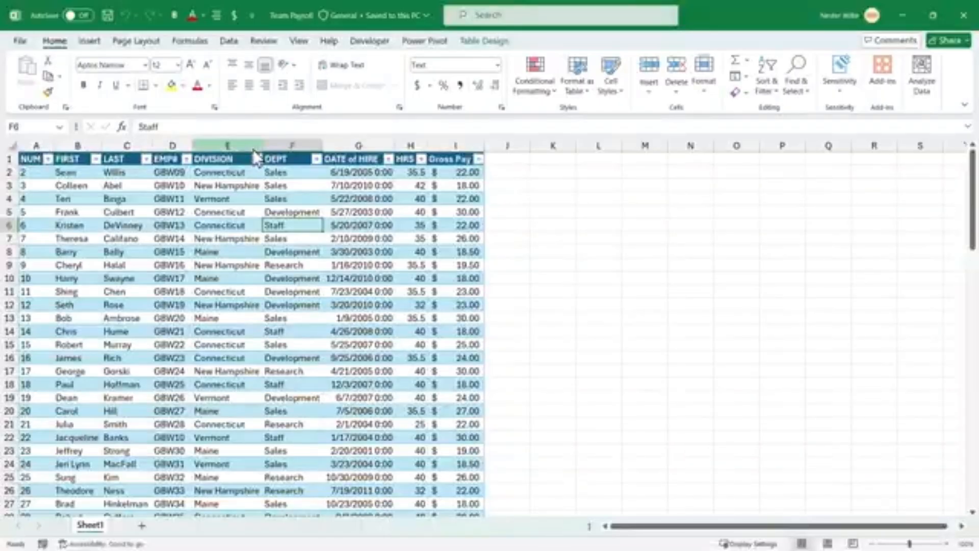
Review the Team Payroll workbook's employee data in Excel and close the workbook
scroll(273, 271, down, 16)
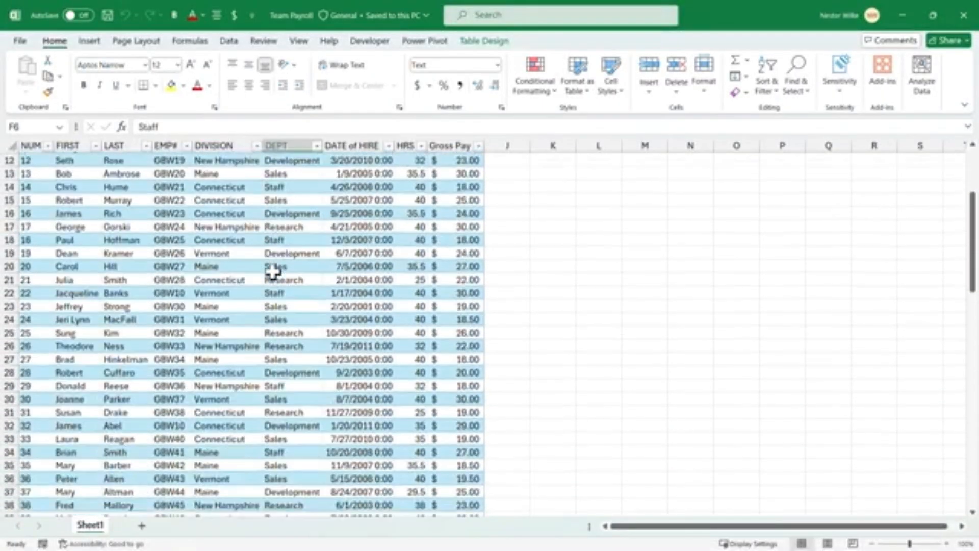
scroll(306, 200, down, 8)
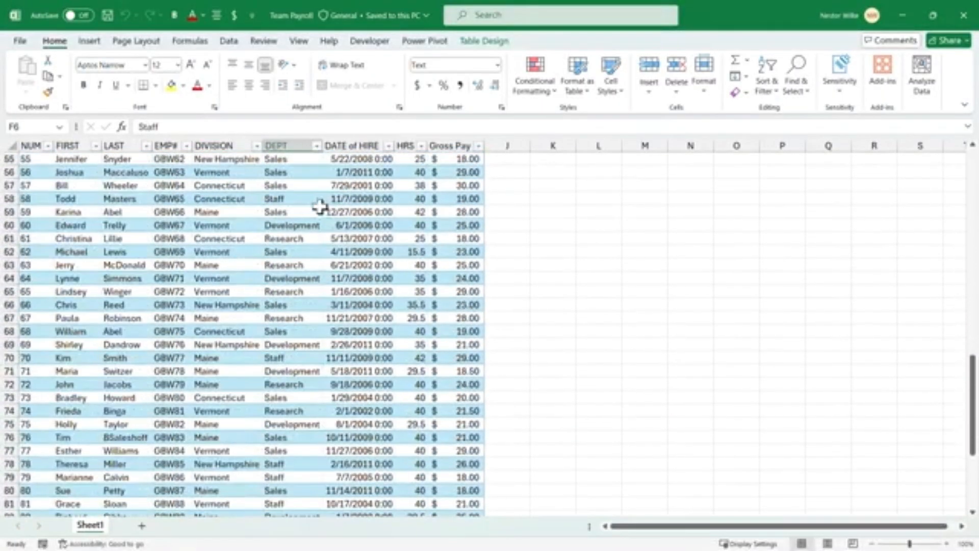
scroll(306, 200, up, 20)
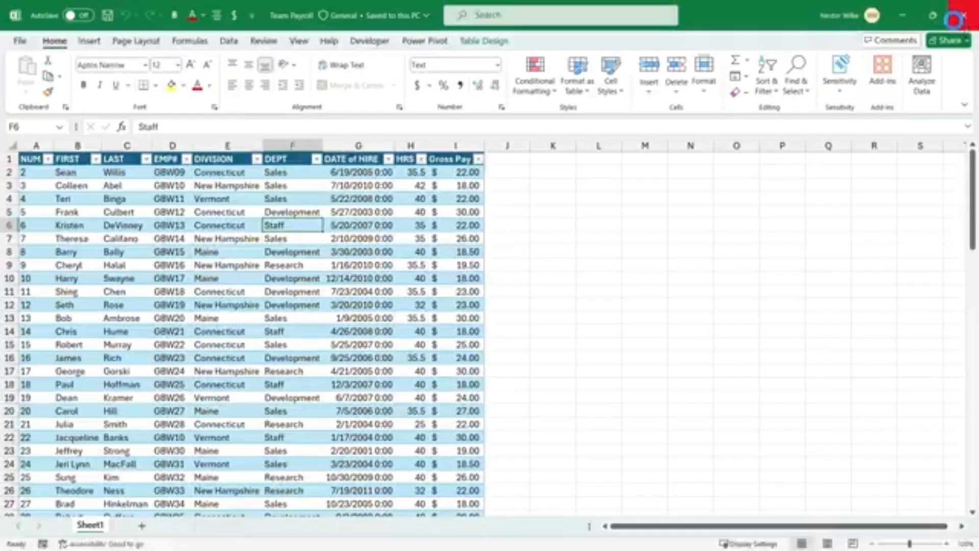
click(963, 15)
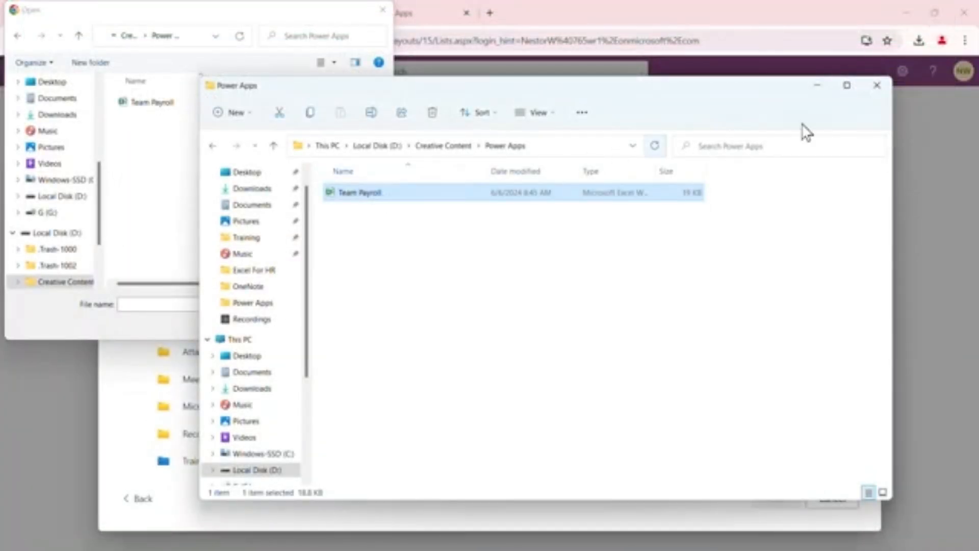
Upload the Team Payroll workbook from the Power Apps folder as the list's source file
click(877, 85)
click(179, 106)
click(288, 324)
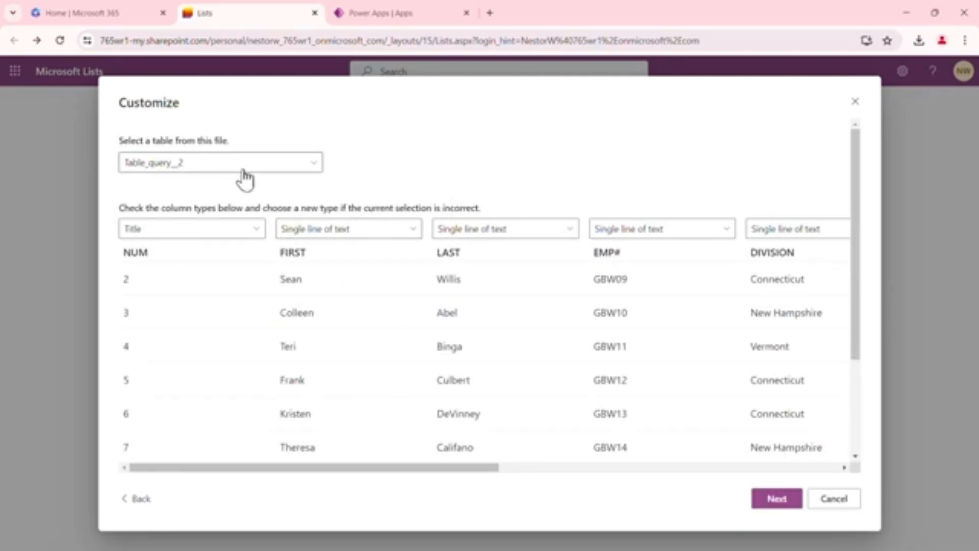
Set the NUM column's import type to Number
drag(467, 467, 445, 481)
click(257, 235)
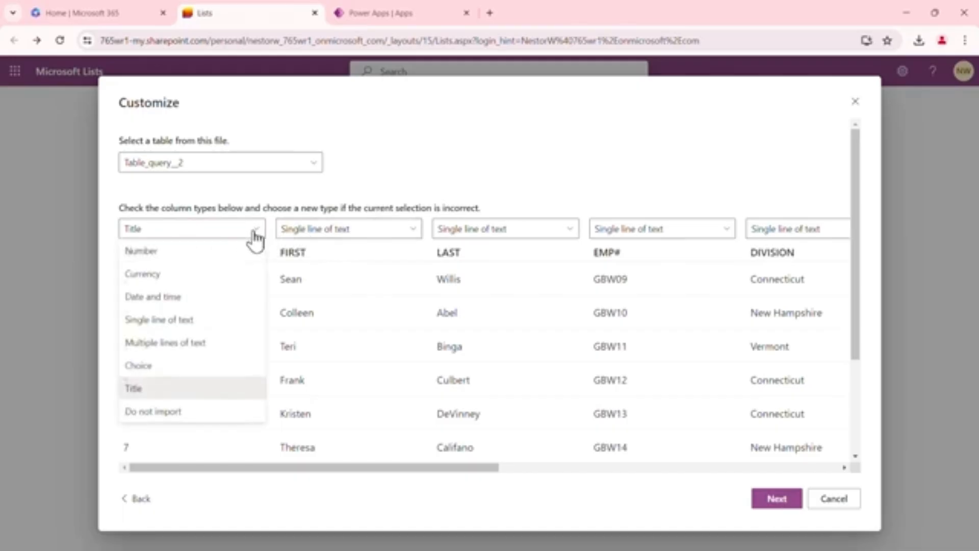
click(200, 253)
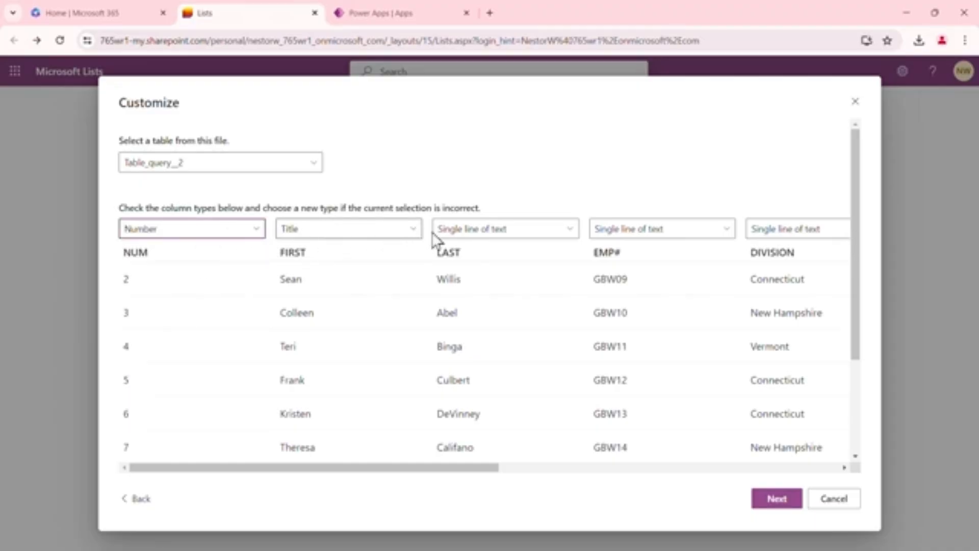
drag(483, 469, 803, 466)
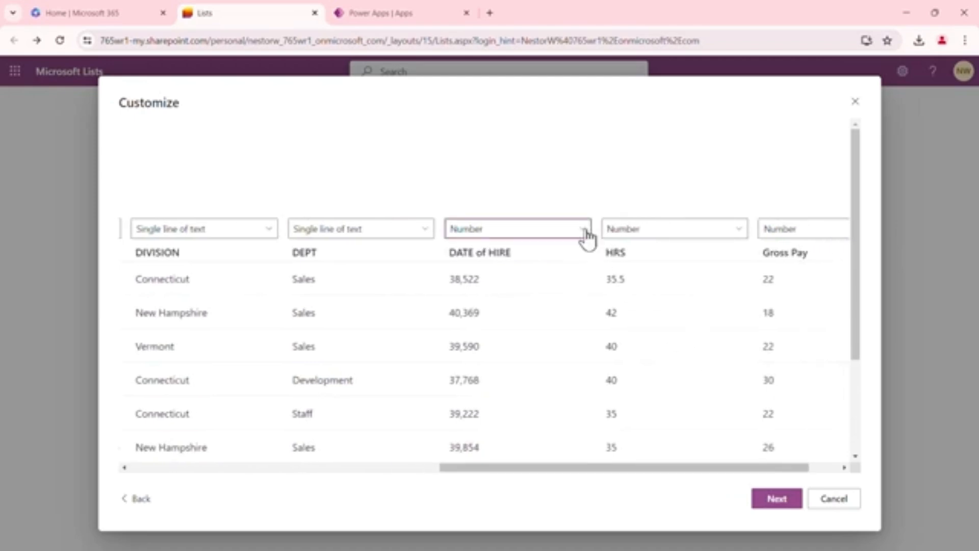
Set DATE of HIRE to Date and time and Gross Pay to Currency, and continue past the column setup
click(586, 235)
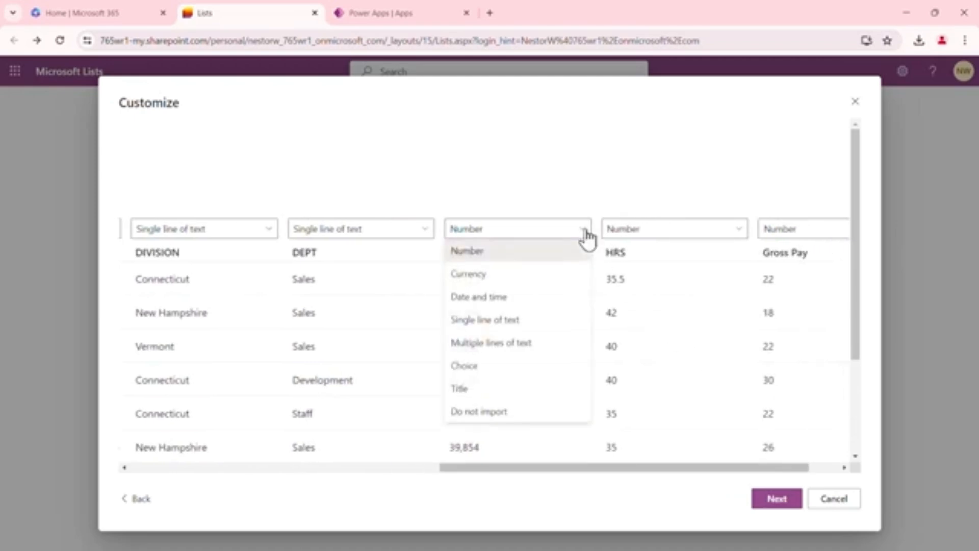
click(514, 302)
drag(645, 467, 706, 466)
click(833, 232)
click(726, 278)
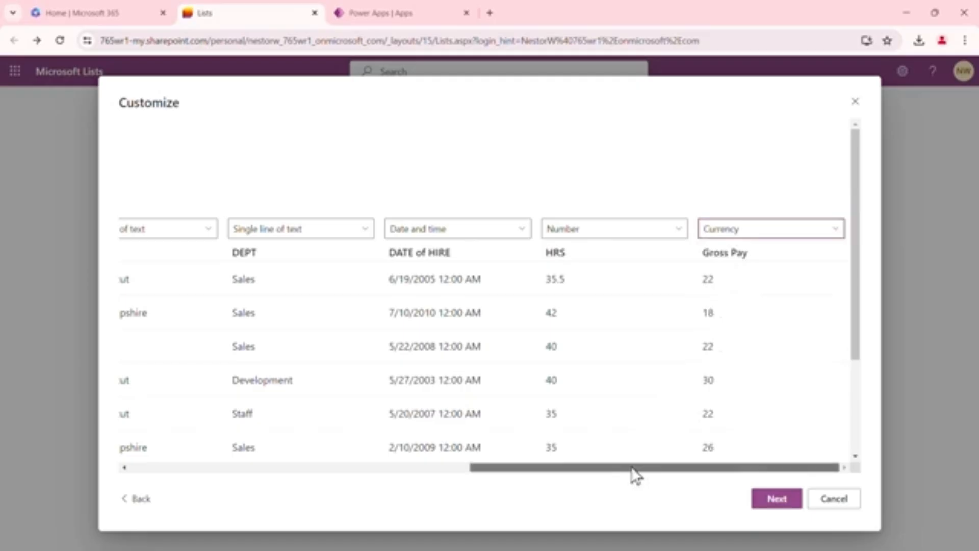
drag(635, 475, 250, 448)
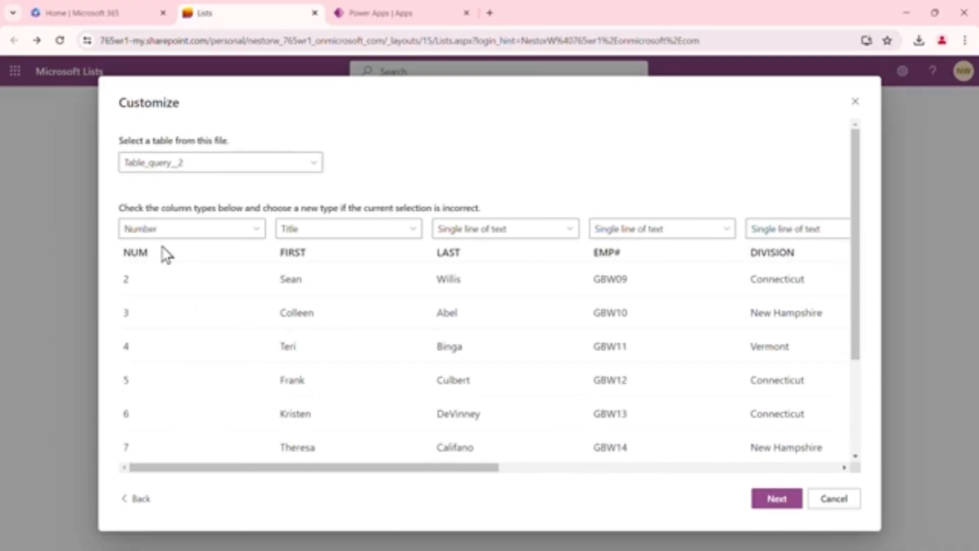
click(775, 504)
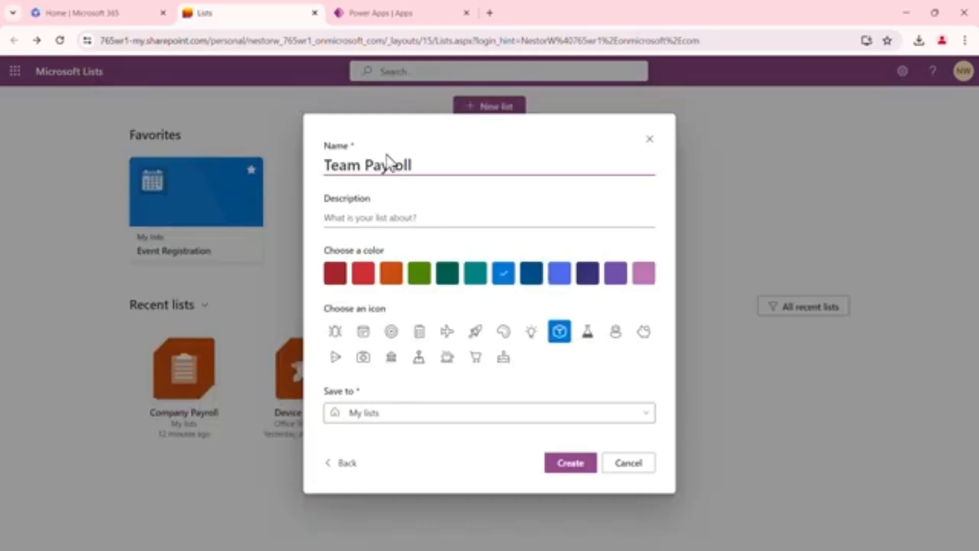
Give the list the description Weekly Payroll, a green color, and the clipboard icon
click(379, 220)
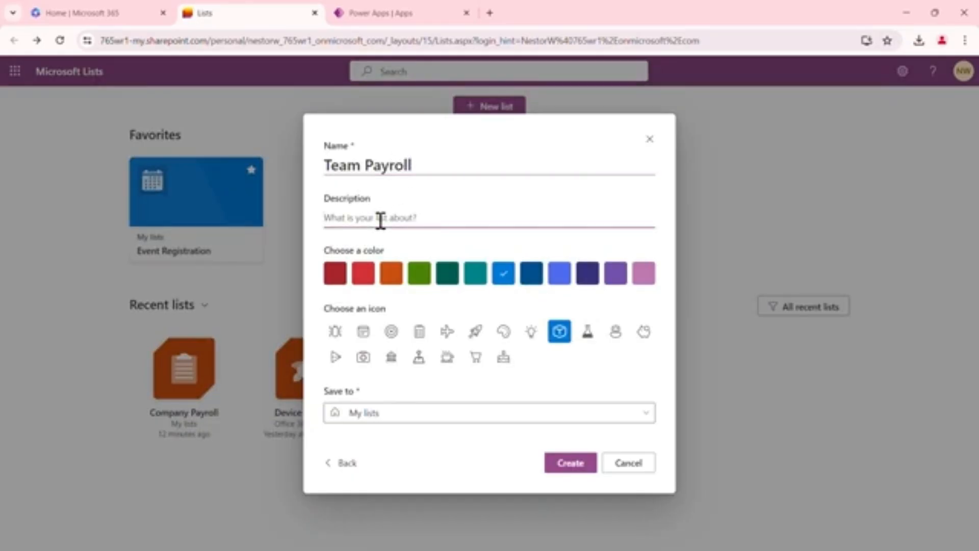
text(Weekly Payroll)
click(428, 279)
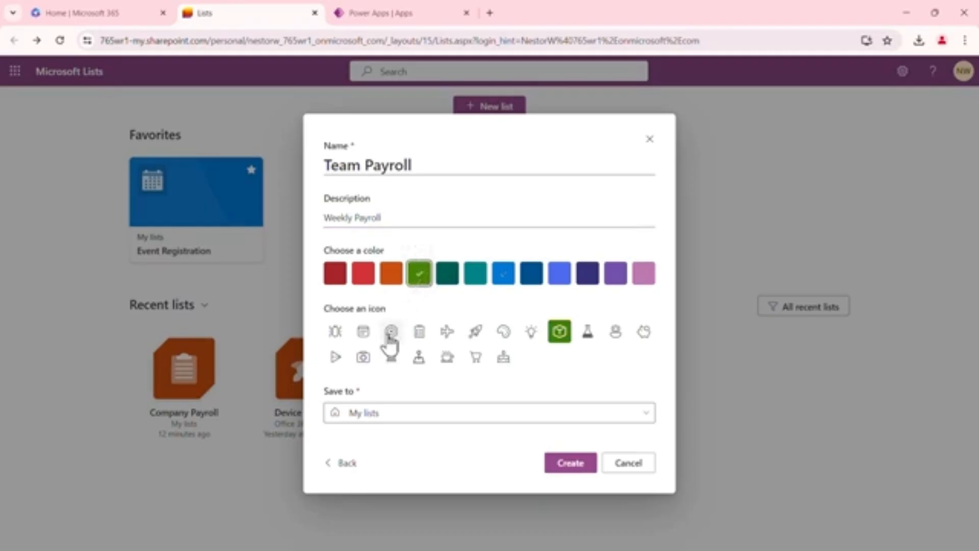
click(420, 339)
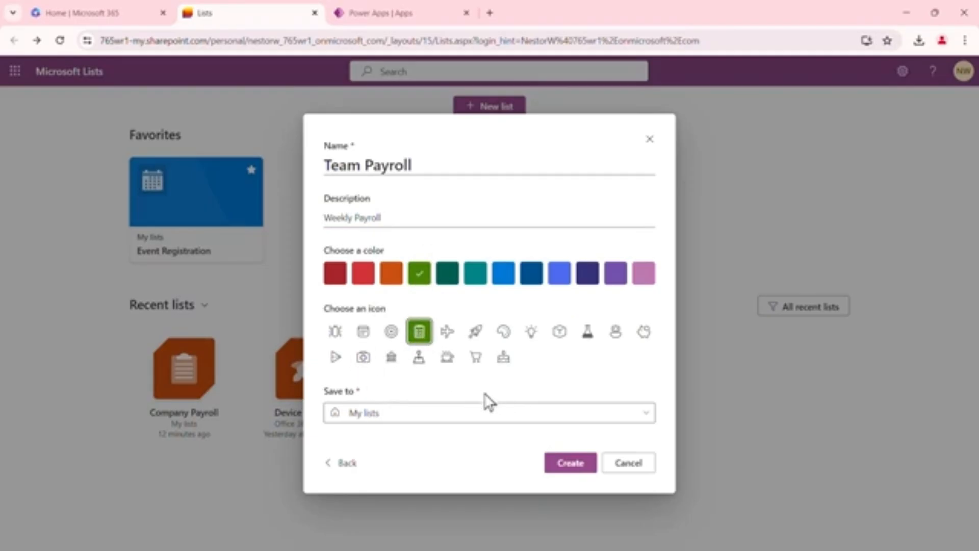
Keep My lists as the save location and create the Team Payroll list
click(645, 419)
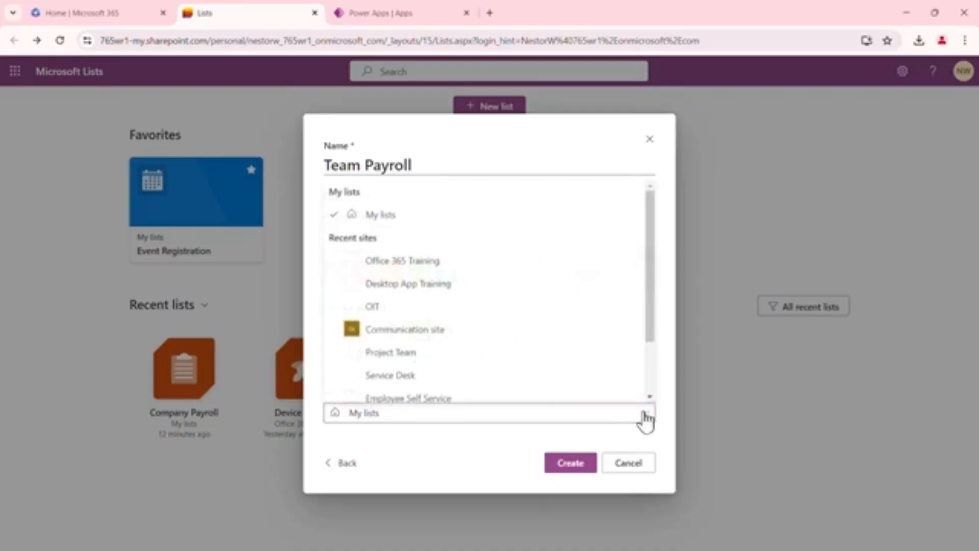
scroll(536, 332, down, 1)
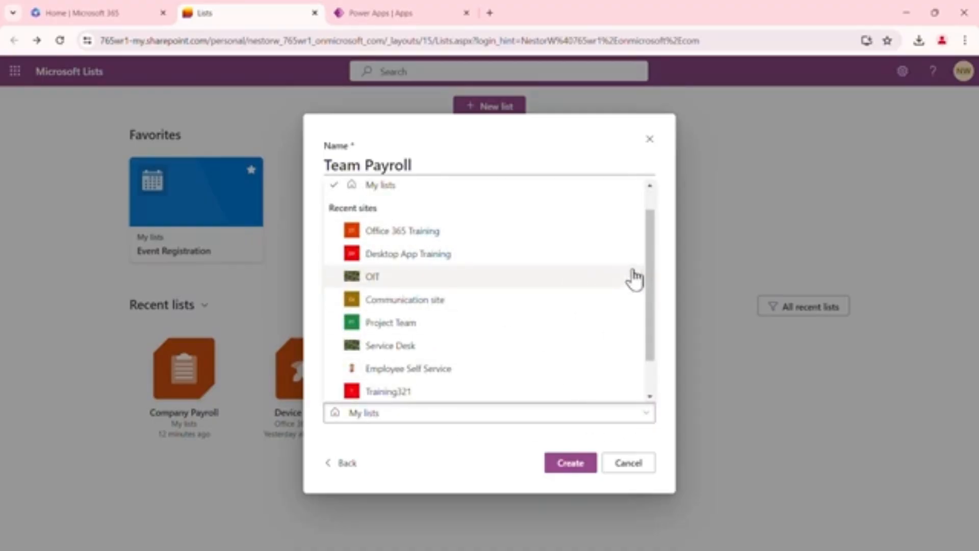
click(659, 183)
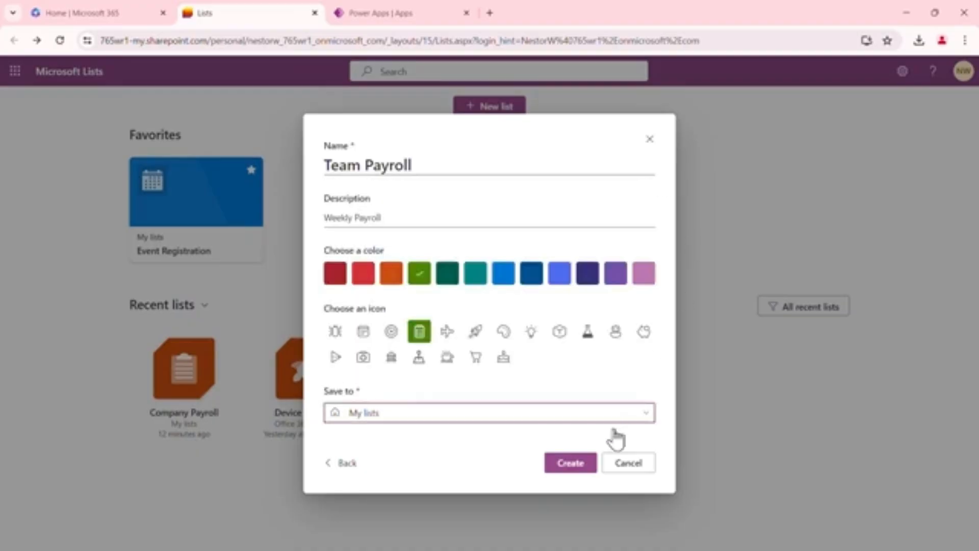
click(569, 462)
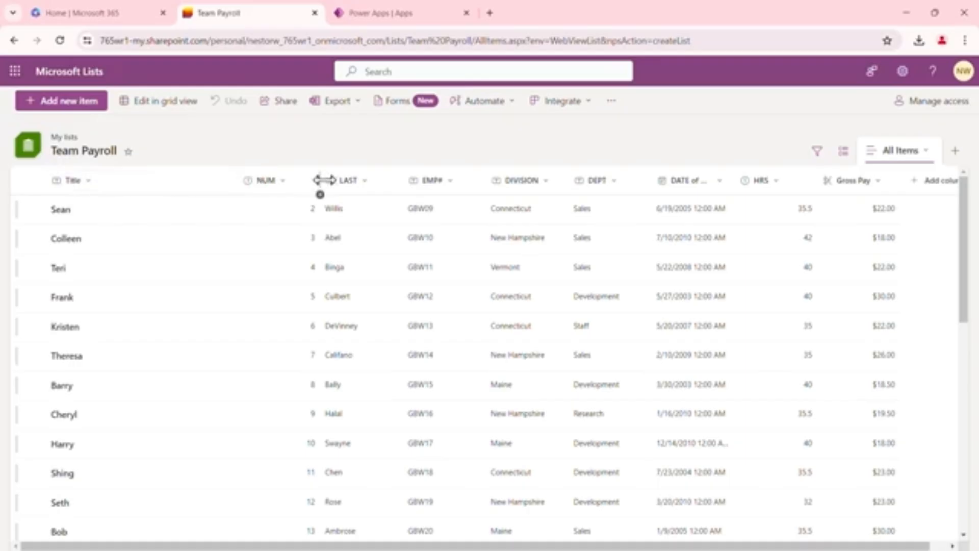
Move the NUM column to the first position and rename the Title column to First
drag(207, 178, 70, 176)
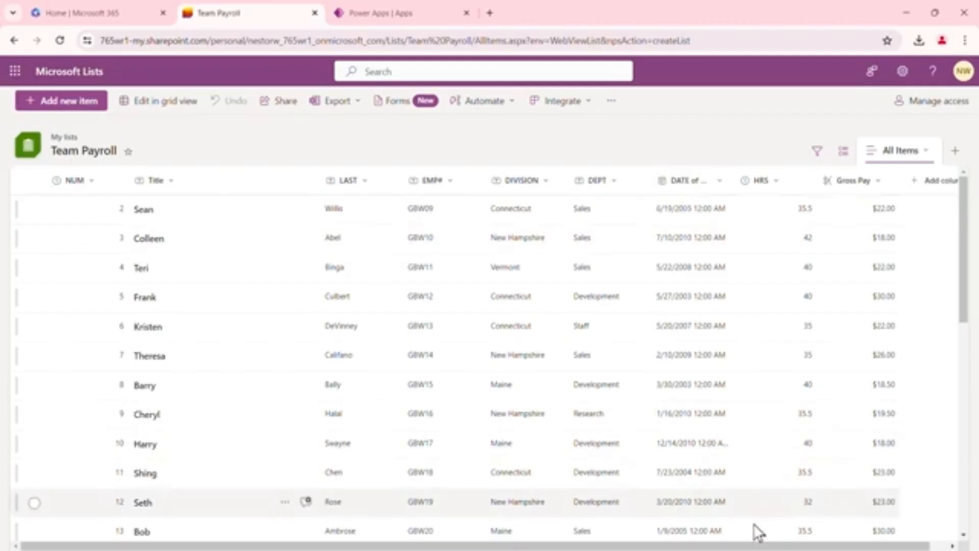
click(170, 182)
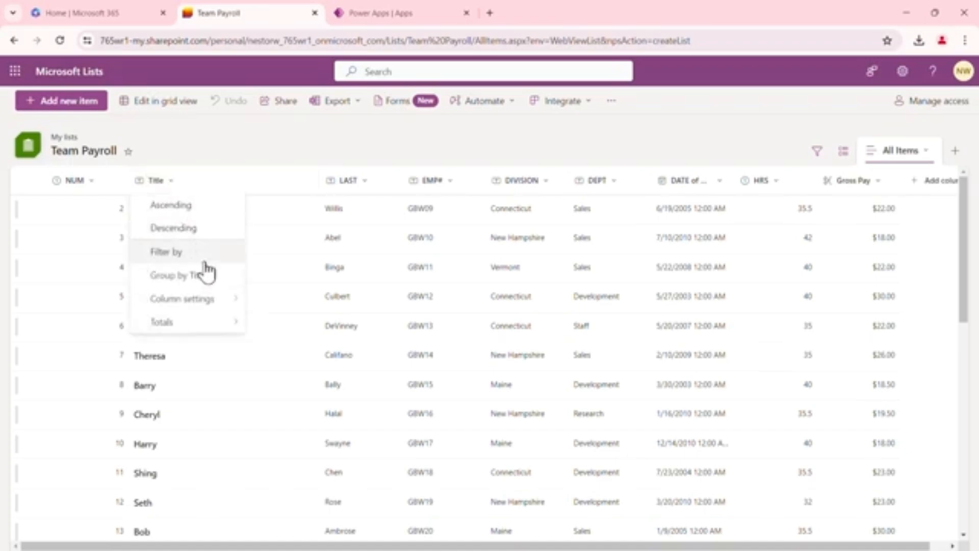
mouse_move(229, 309)
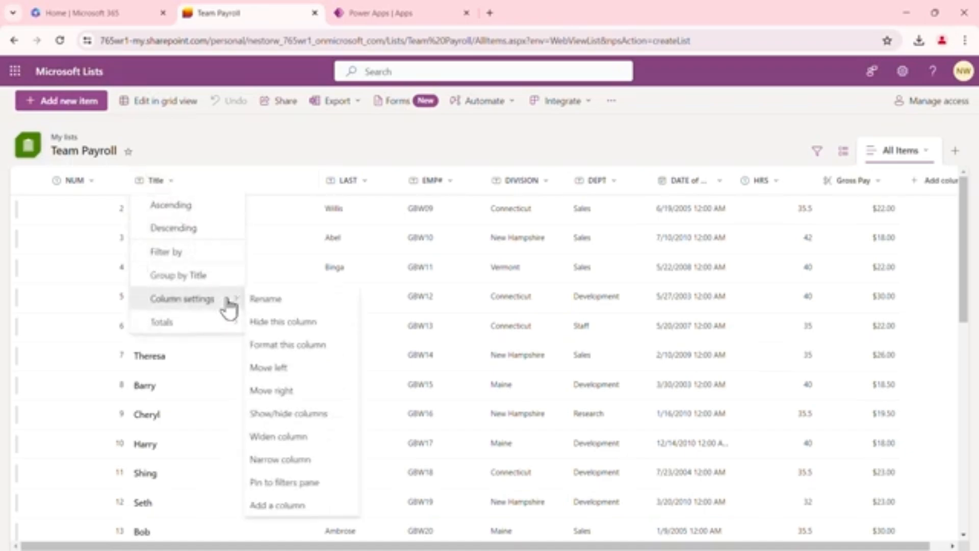
click(278, 302)
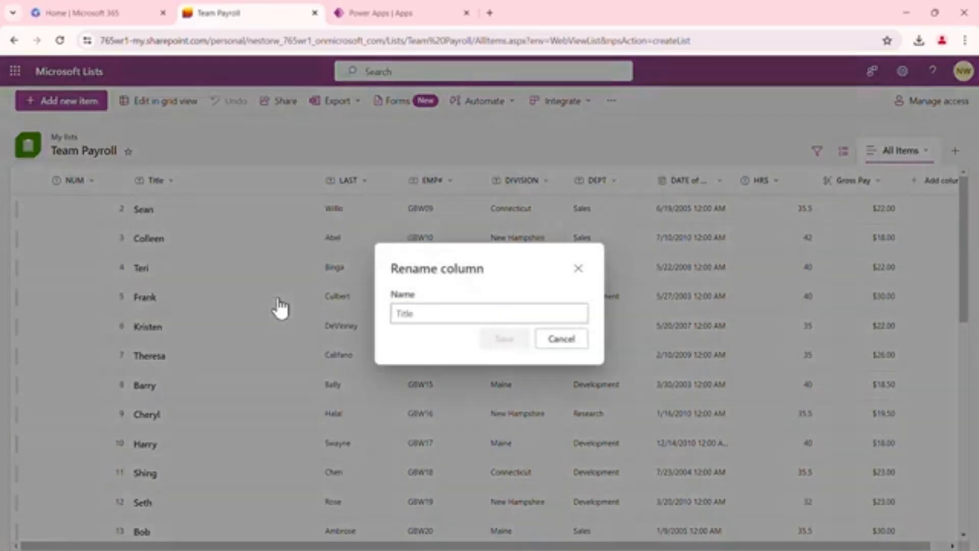
click(424, 313)
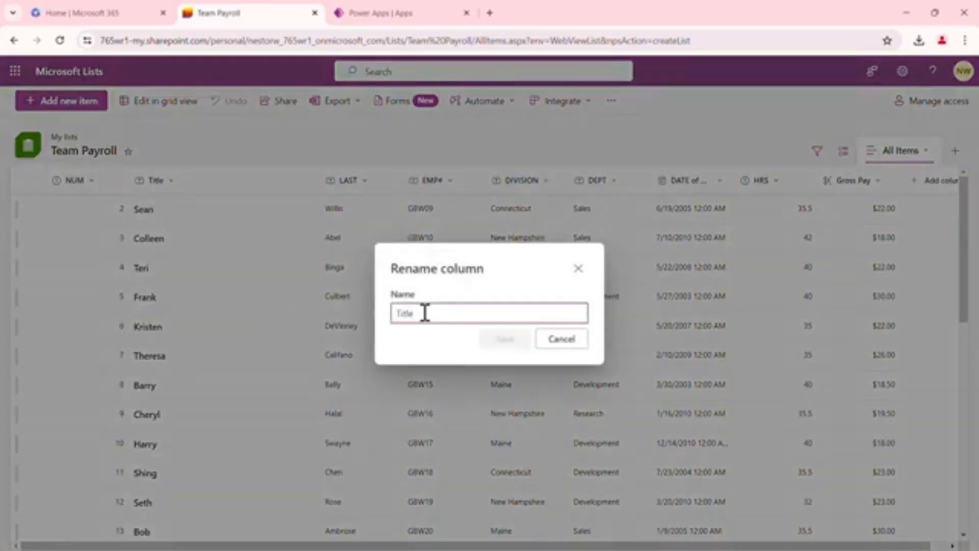
key(BackSpace)
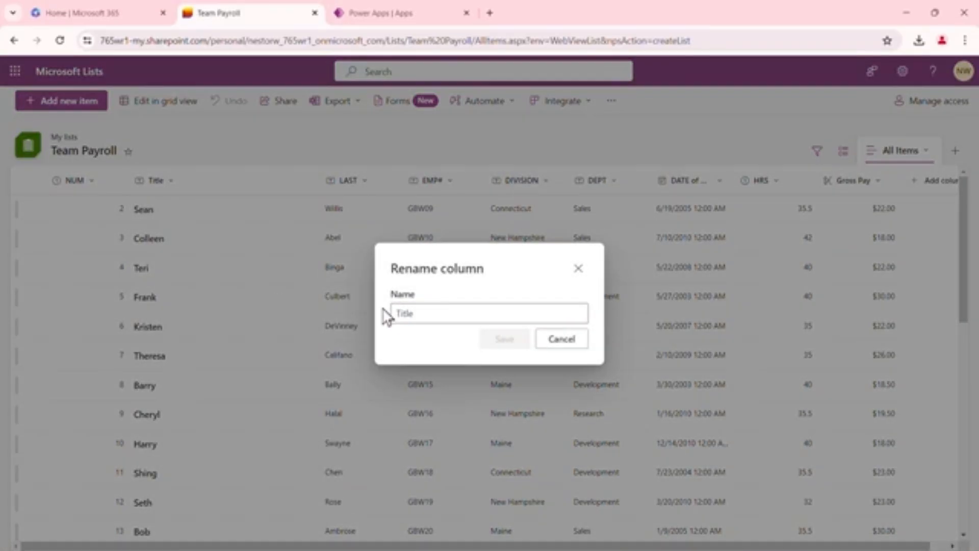
key(s)
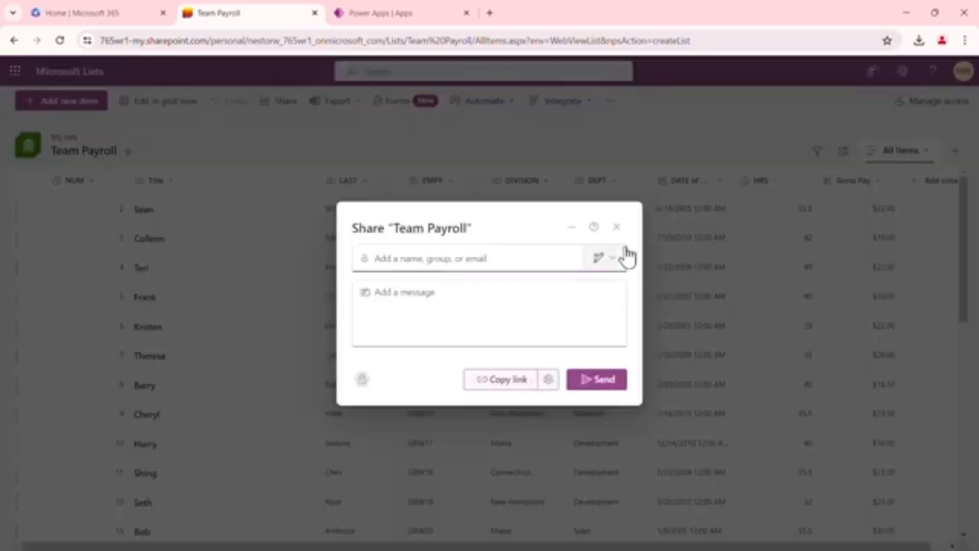
click(617, 227)
click(430, 308)
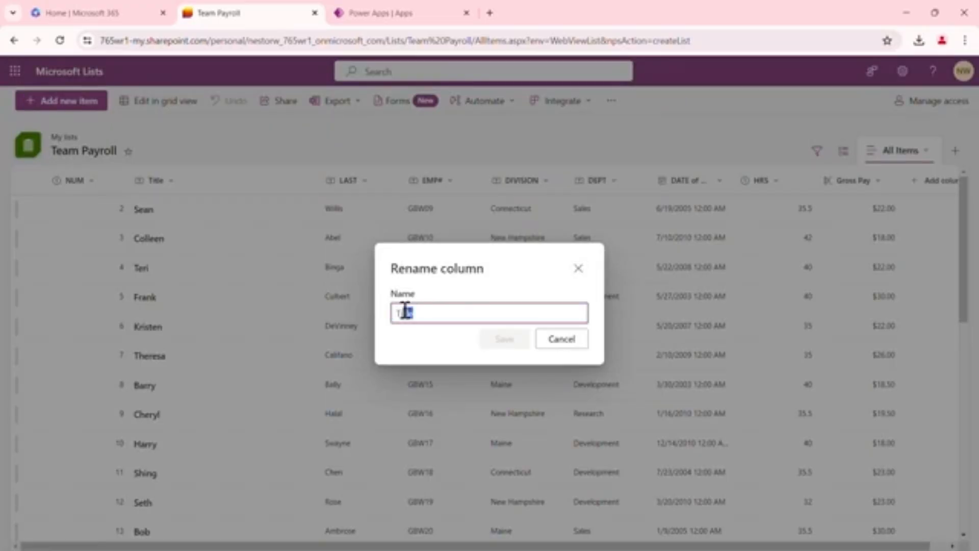
text(F)
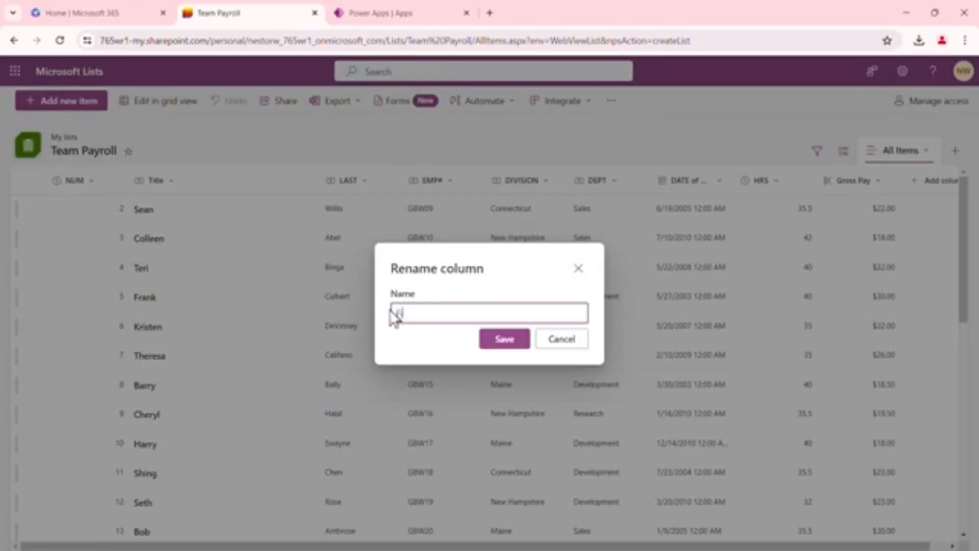
text(irst)
click(505, 339)
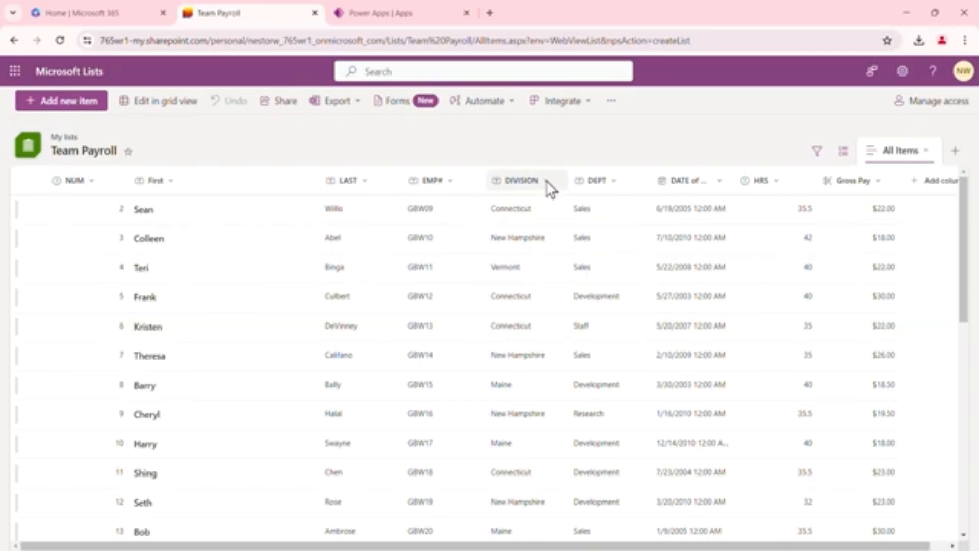
Select the first item in the list
click(524, 209)
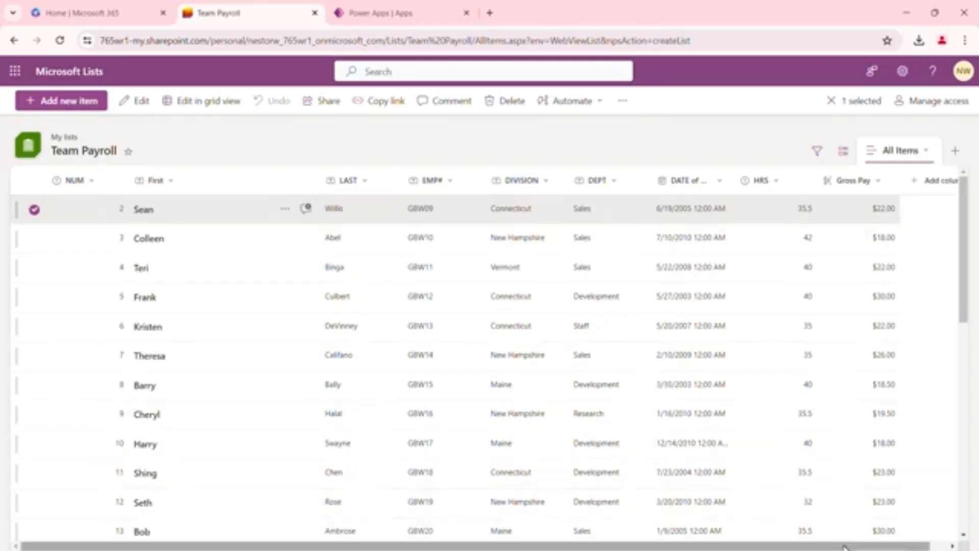
drag(844, 546, 866, 547)
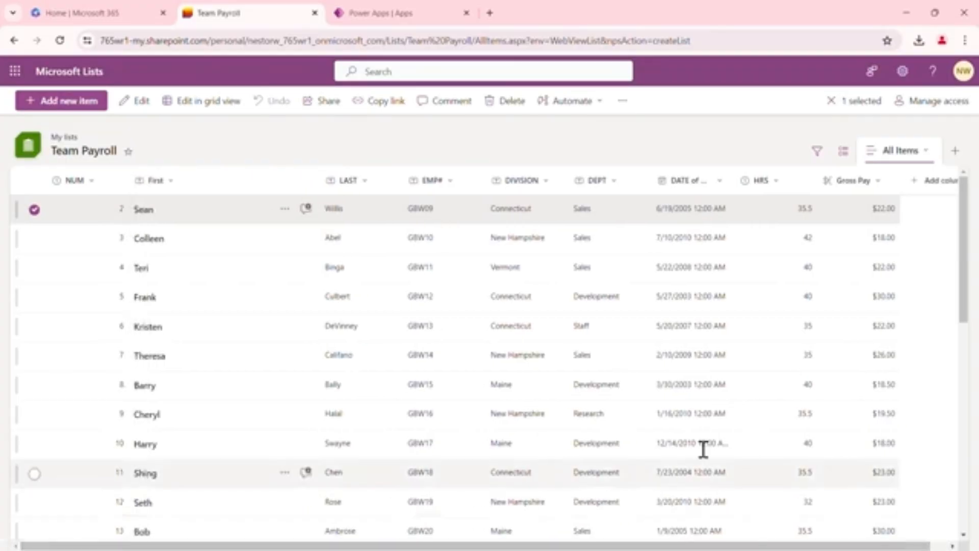
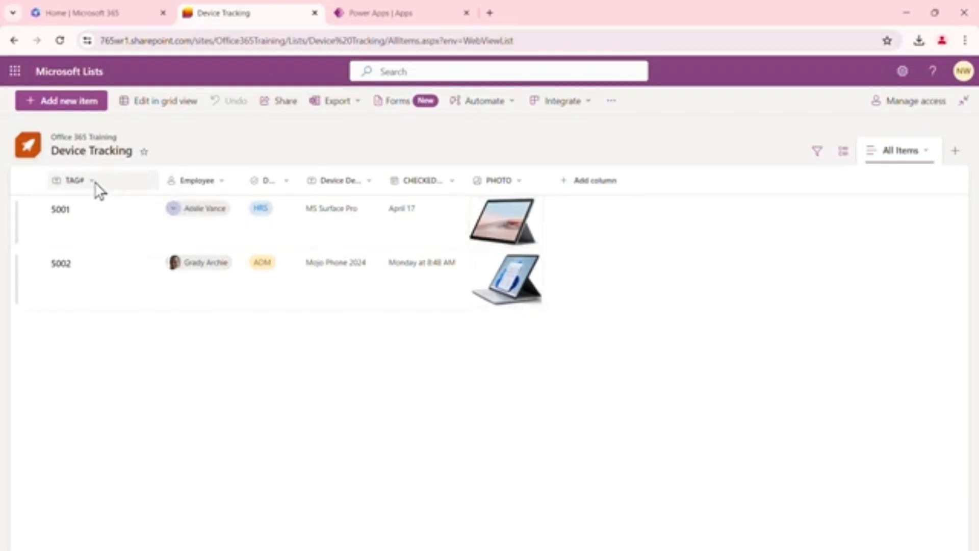
Switch the Device Tracking list to grid view and open the Employee column's edit settings, then close them
click(147, 105)
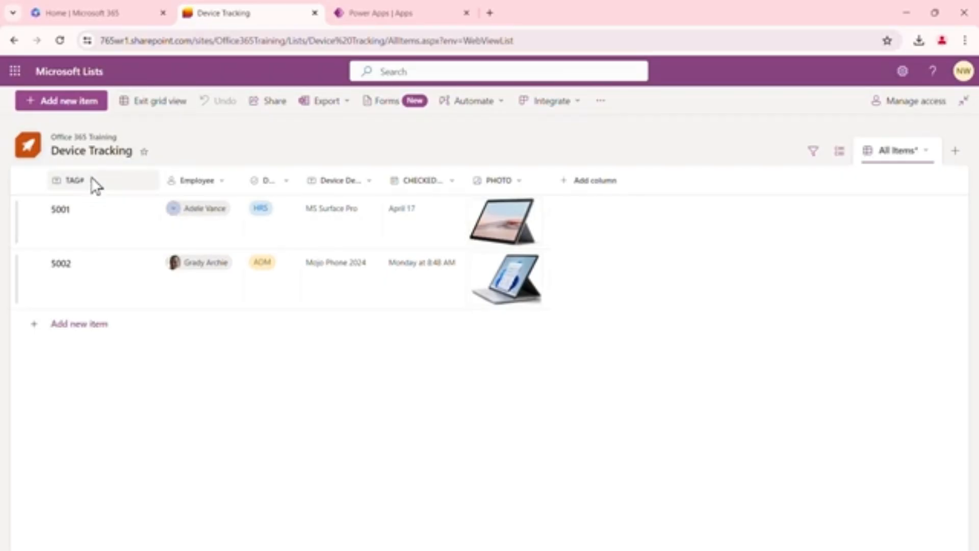
click(225, 186)
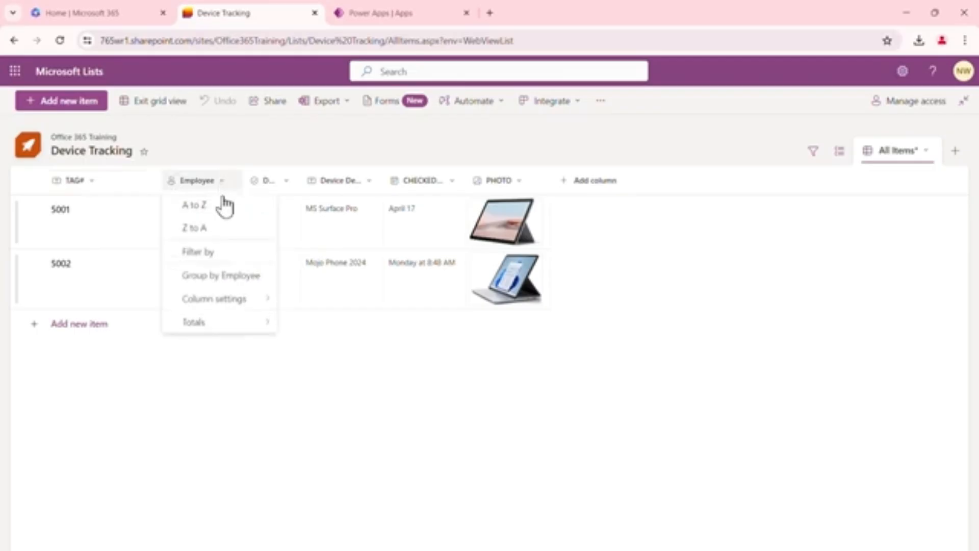
mouse_move(247, 308)
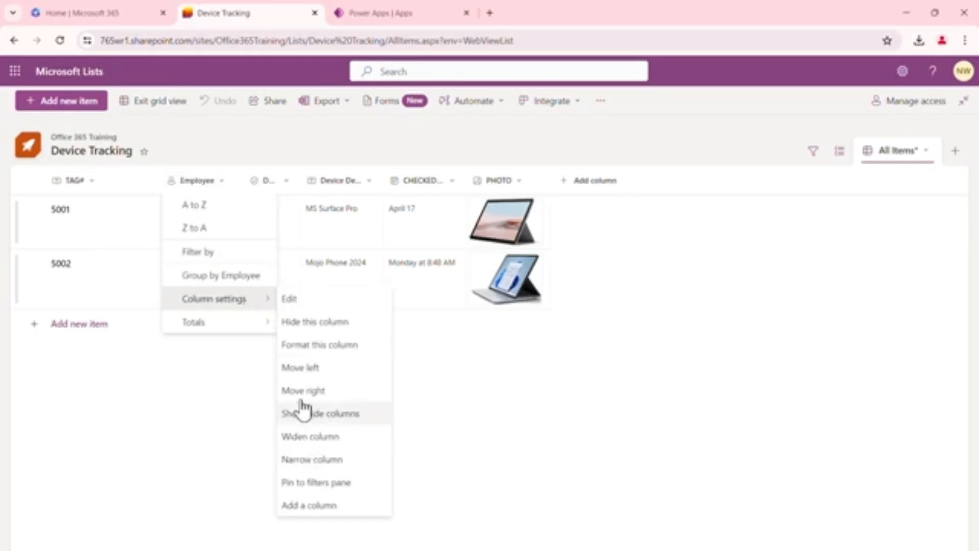
click(303, 300)
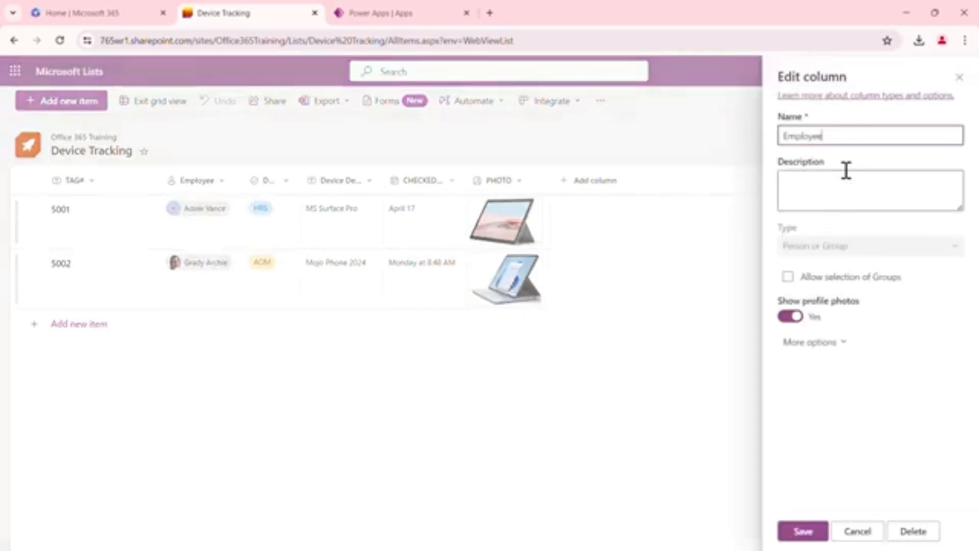
click(959, 77)
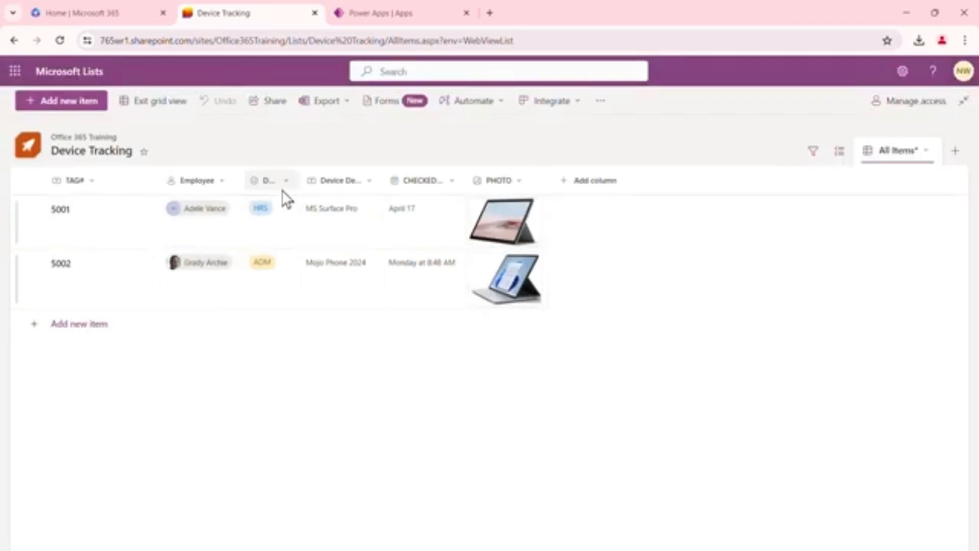
Widen the DEPT column and open the first item's DEPT and Device Description cells for editing
drag(299, 183, 332, 183)
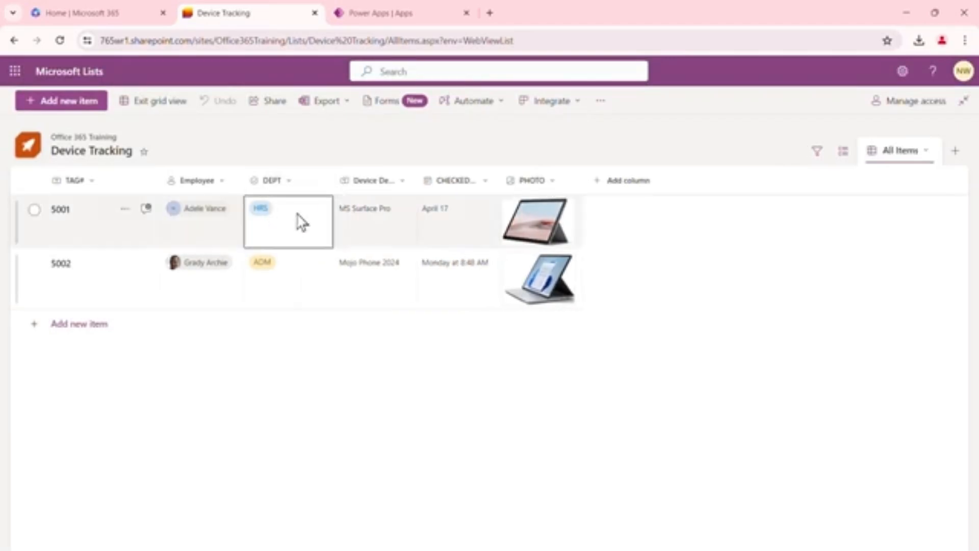
click(278, 222)
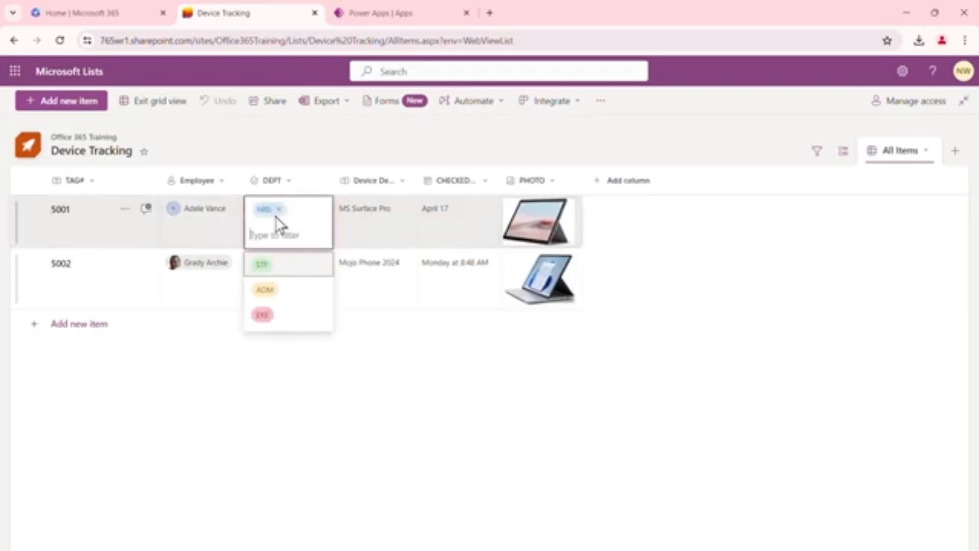
click(376, 328)
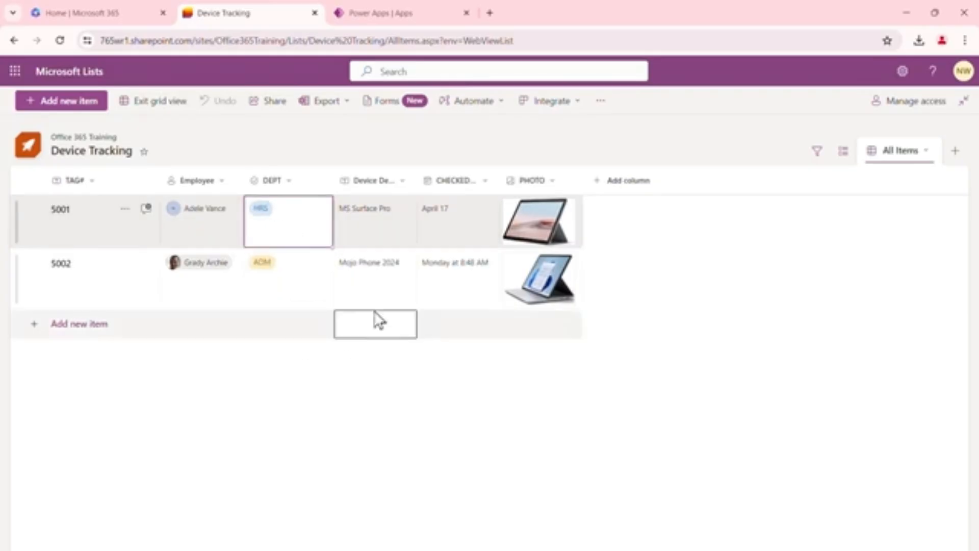
click(392, 223)
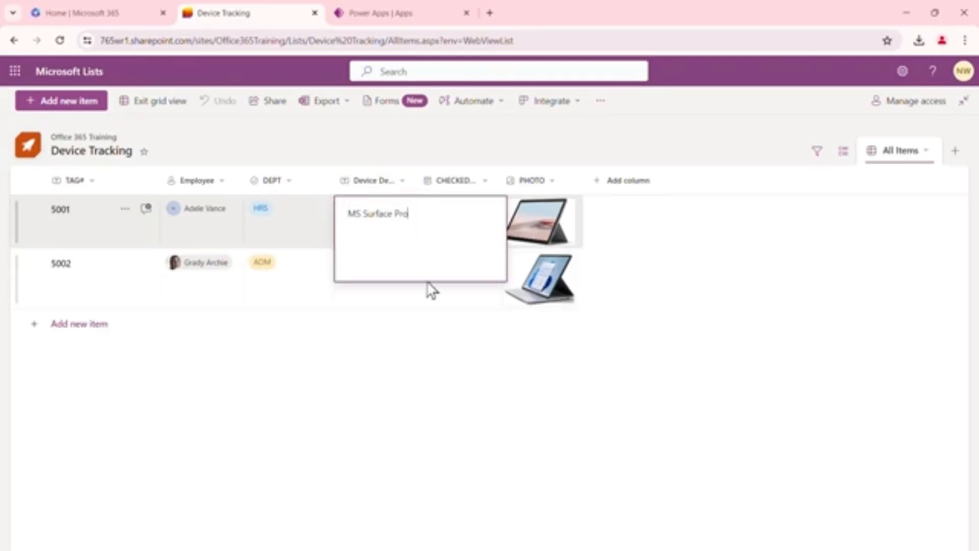
click(397, 364)
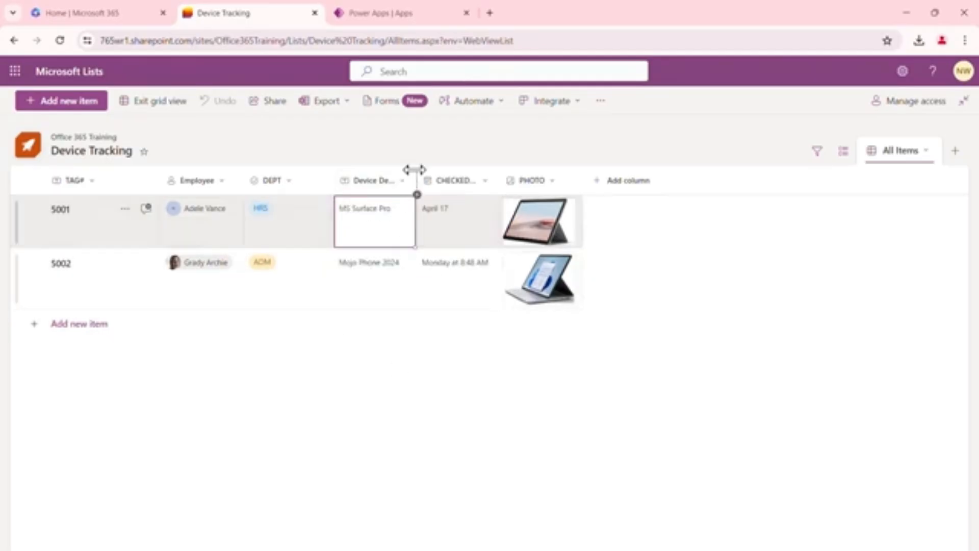
Widen the Device Description and CHECKED OUT columns so their full headers show
drag(416, 178, 459, 174)
click(525, 202)
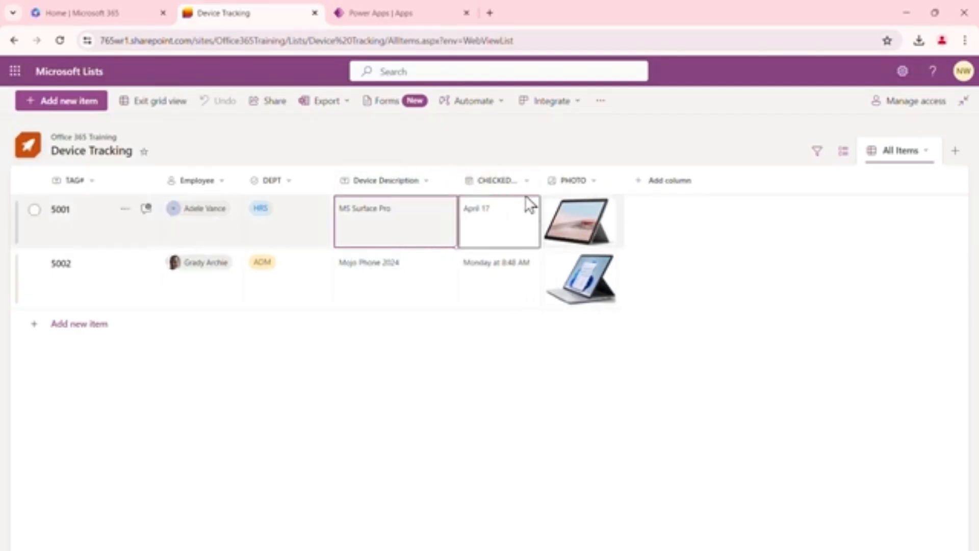
click(491, 237)
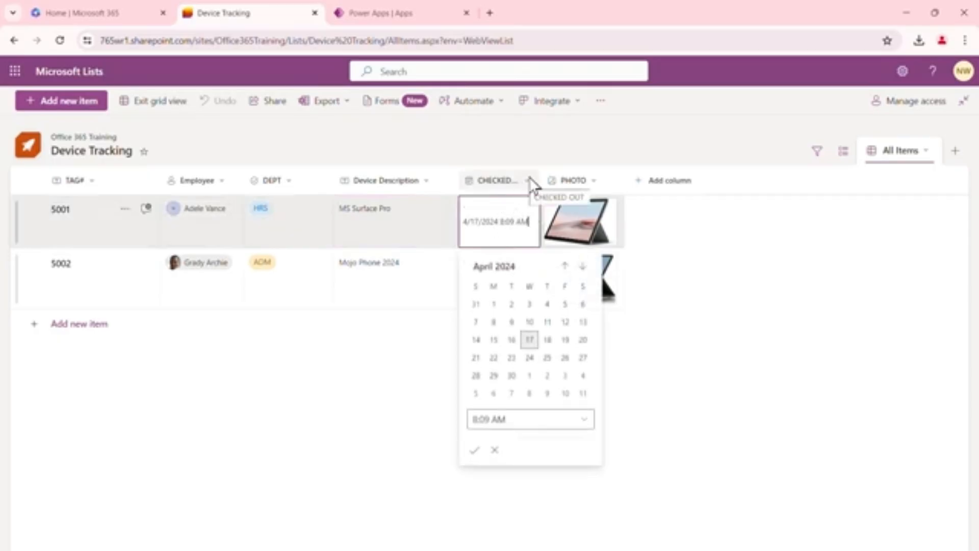
drag(540, 175, 567, 176)
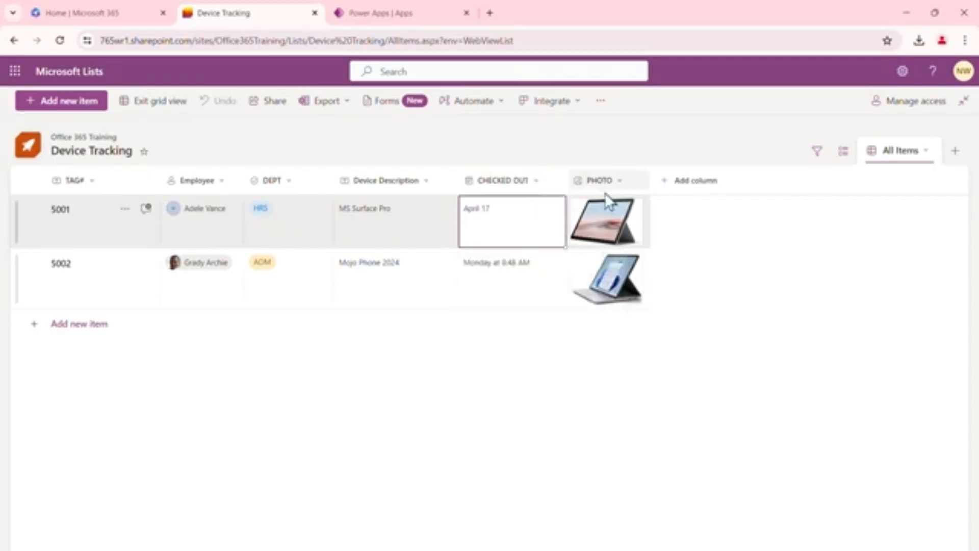
Add a new Date and time column named Checked In
click(690, 182)
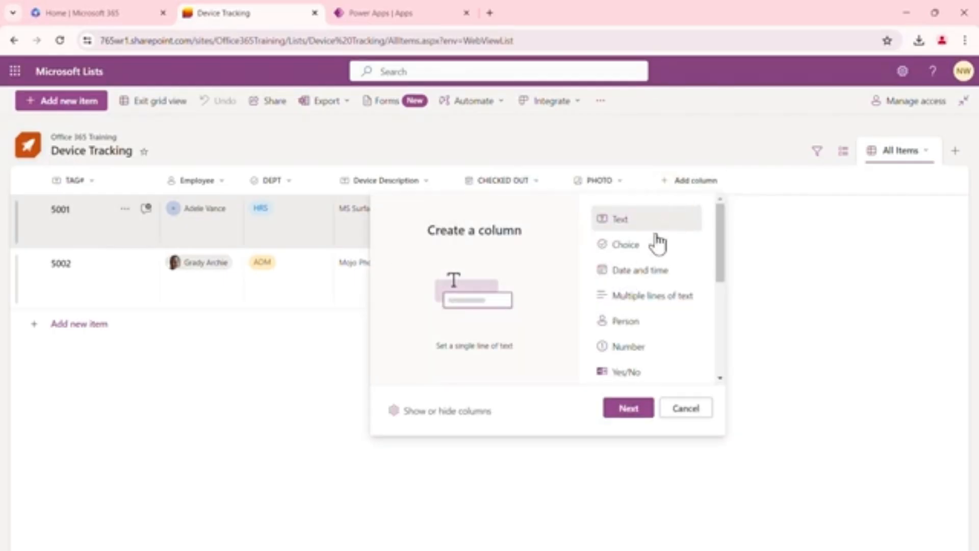
click(642, 279)
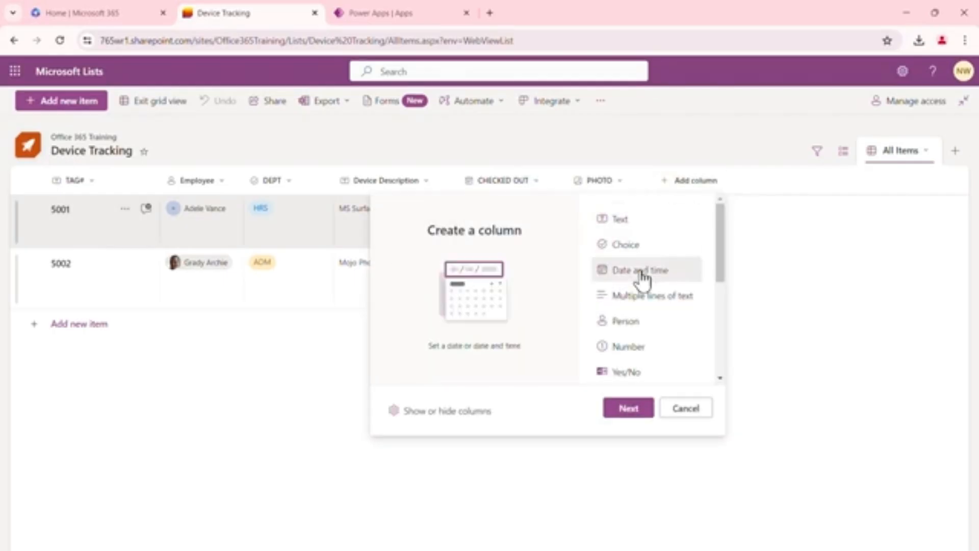
click(629, 408)
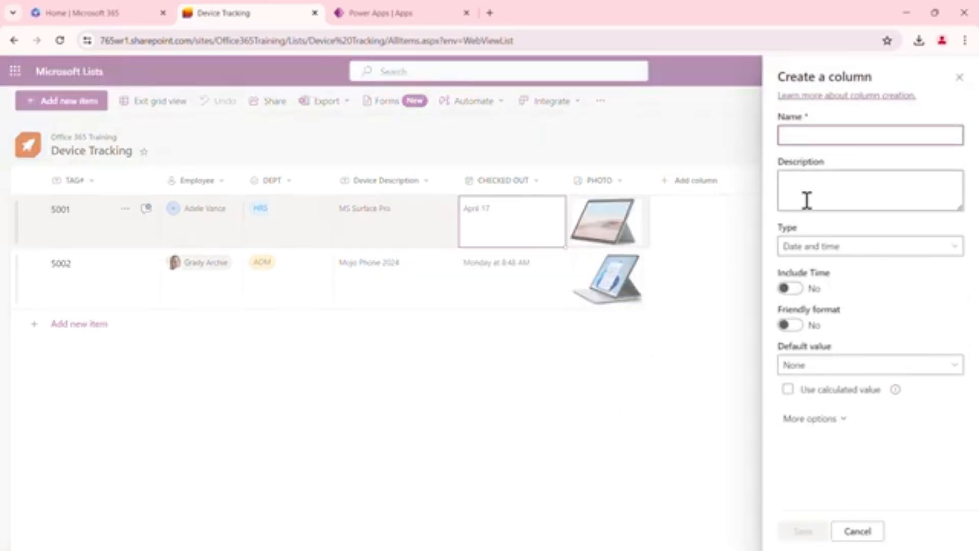
text(Checked In)
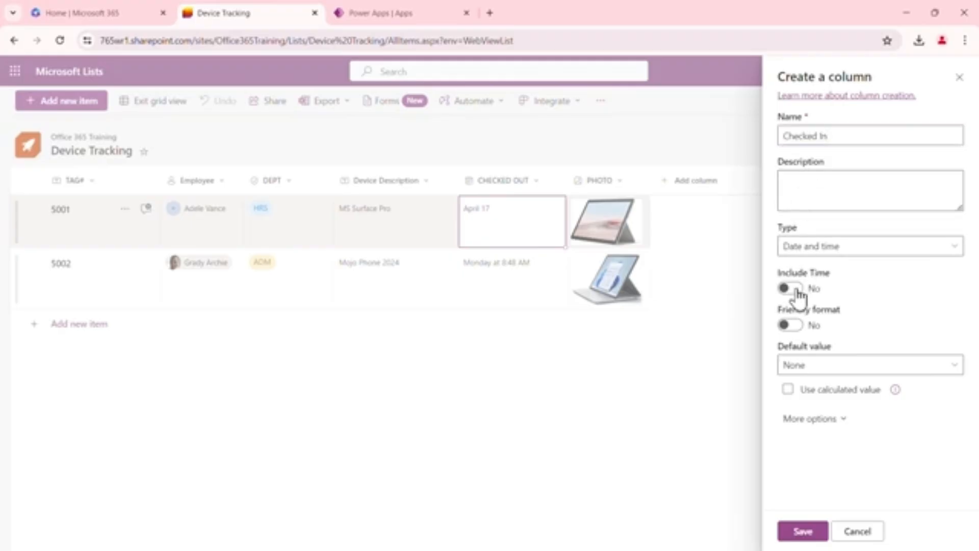
Turn on Include Time and Friendly format, set the default value to Today's date, and save the column
click(796, 290)
click(796, 326)
click(952, 370)
click(818, 412)
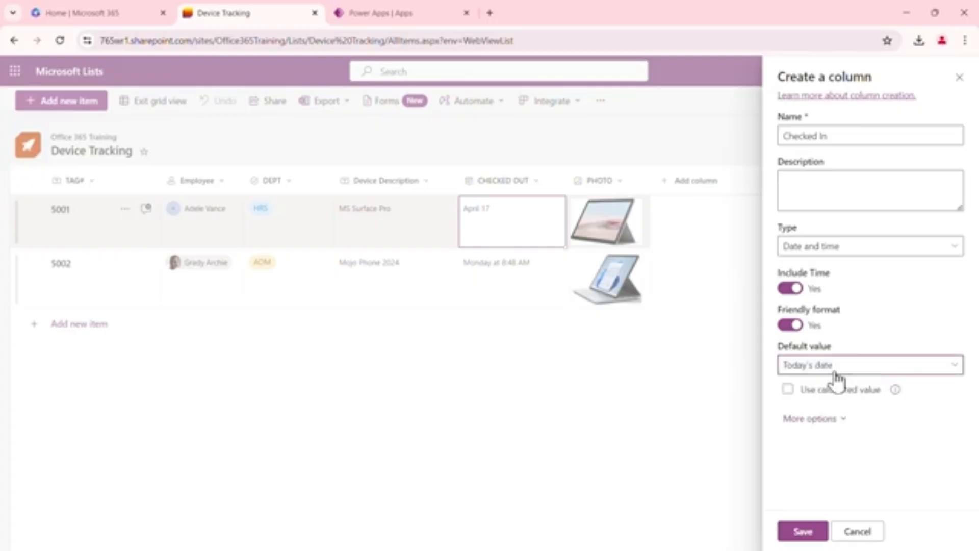
click(803, 530)
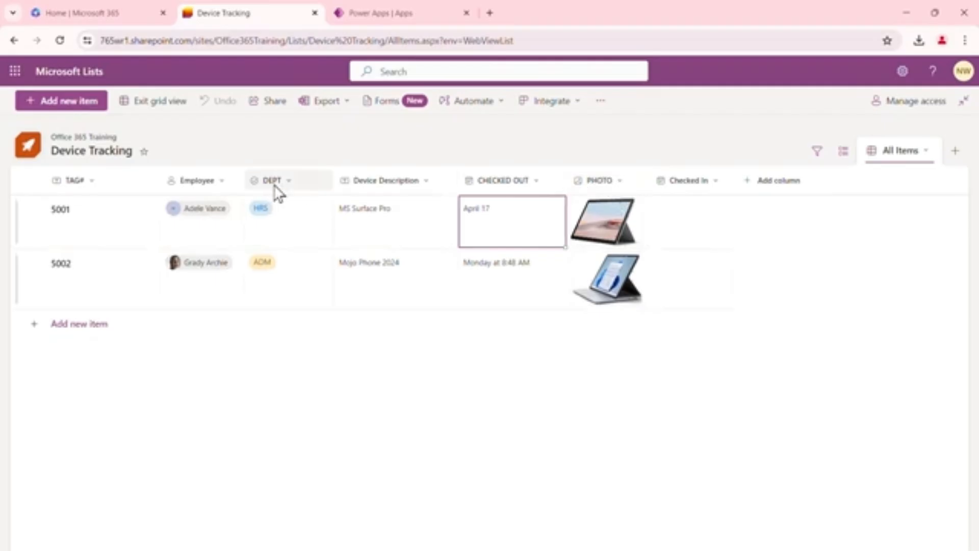
Move the PHOTO column so it sits before the CHECKED OUT column
key(Up)
click(610, 176)
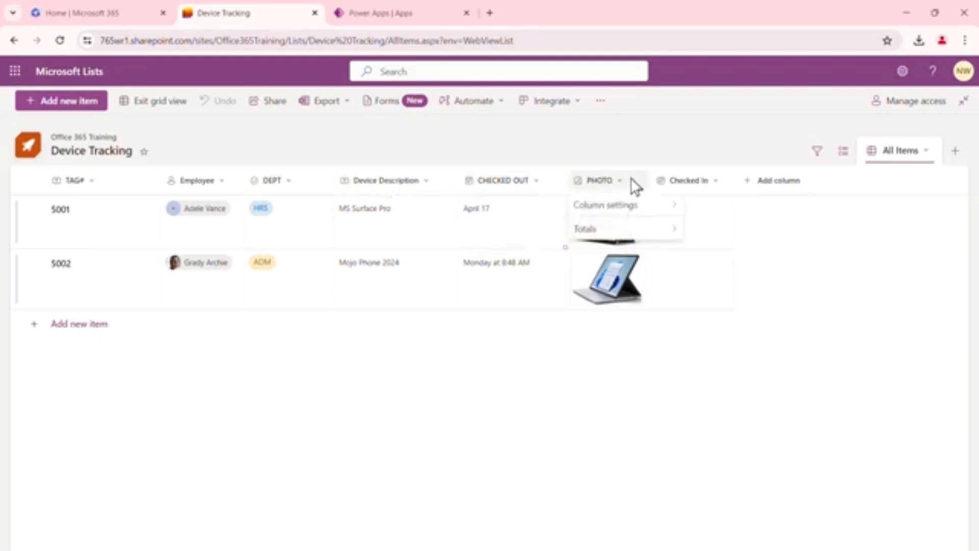
click(680, 419)
drag(620, 179, 507, 180)
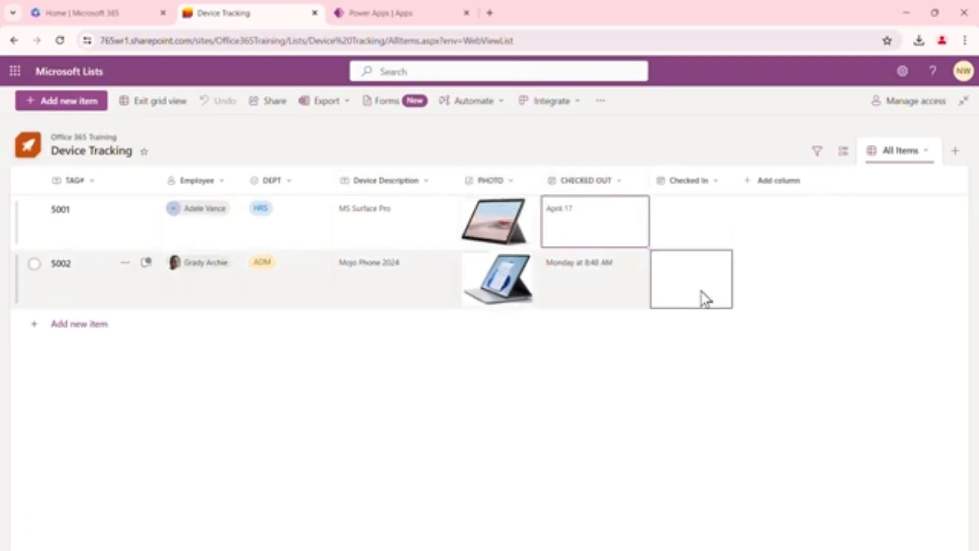
click(702, 232)
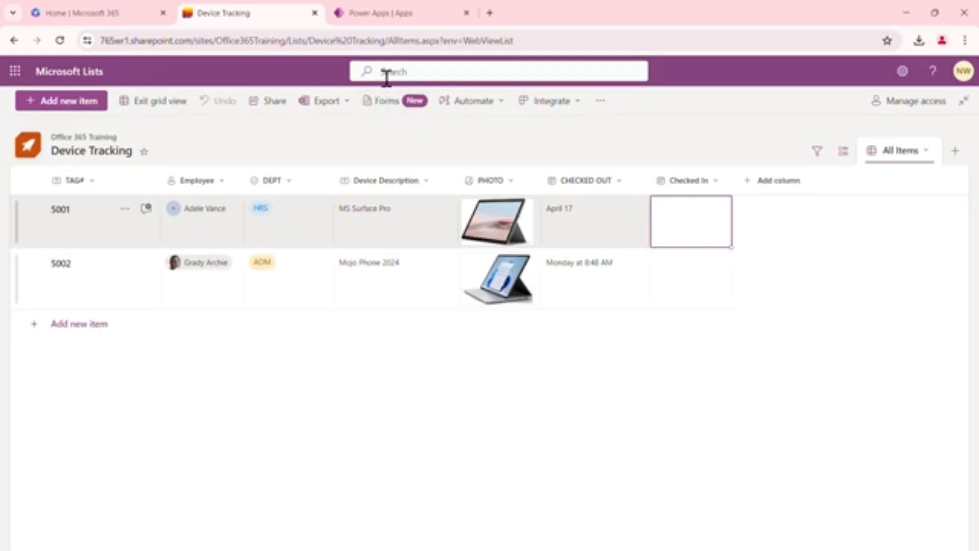
Switch to Power Apps and start creating a new app from SharePoint
click(394, 20)
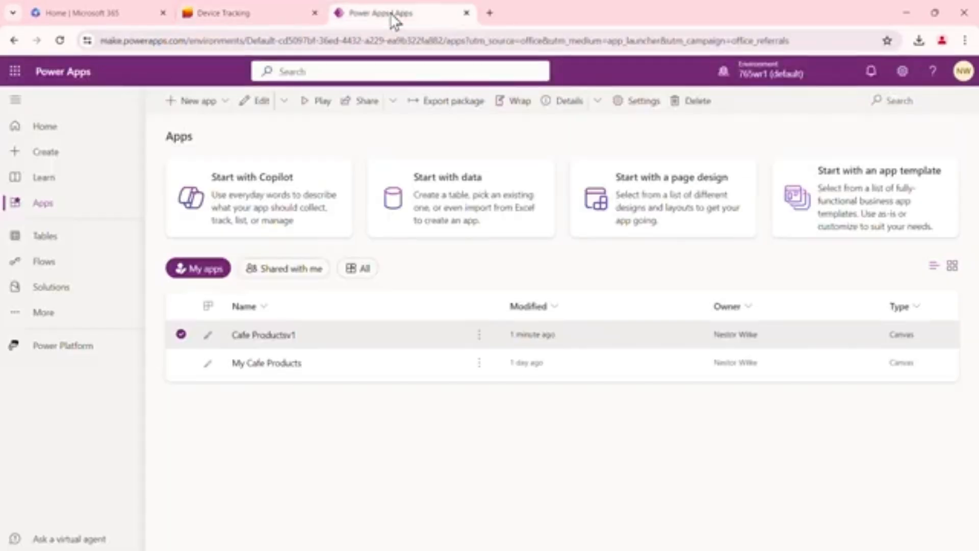
click(41, 128)
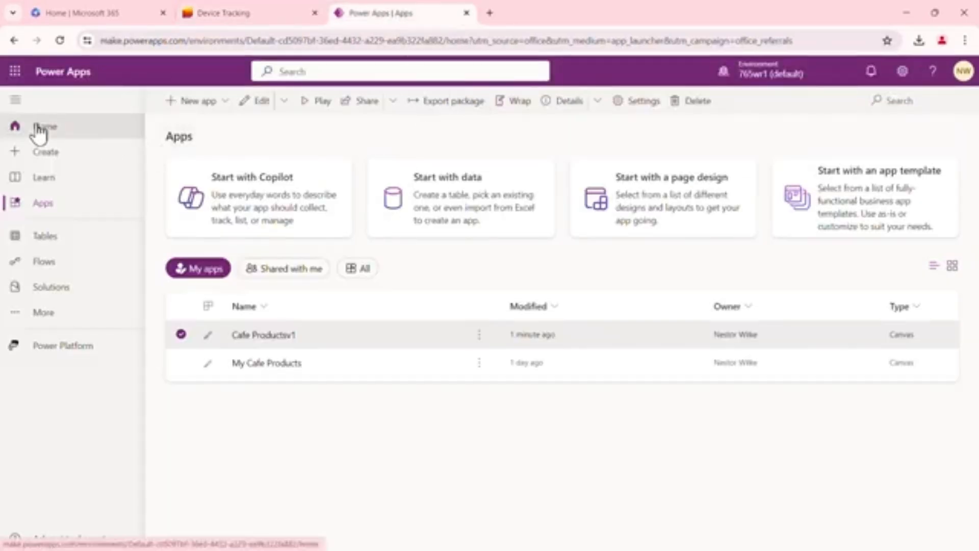
click(51, 157)
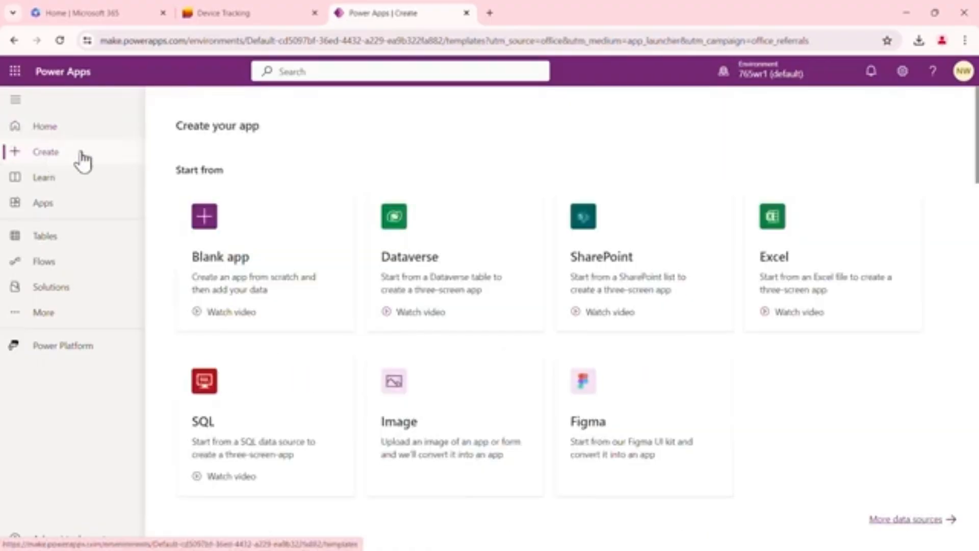
click(626, 261)
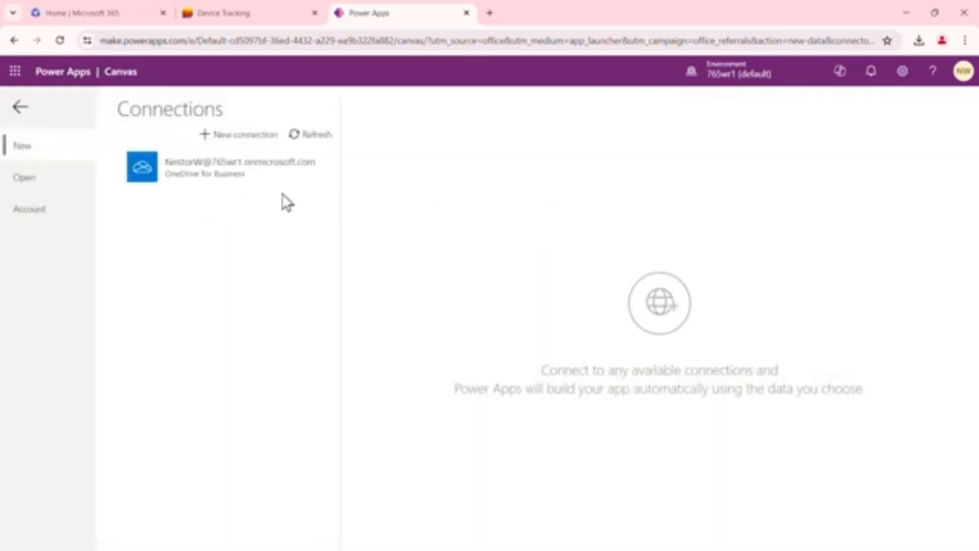
Add a new SharePoint connection, connecting directly to cloud services and signing in with the current account
click(219, 170)
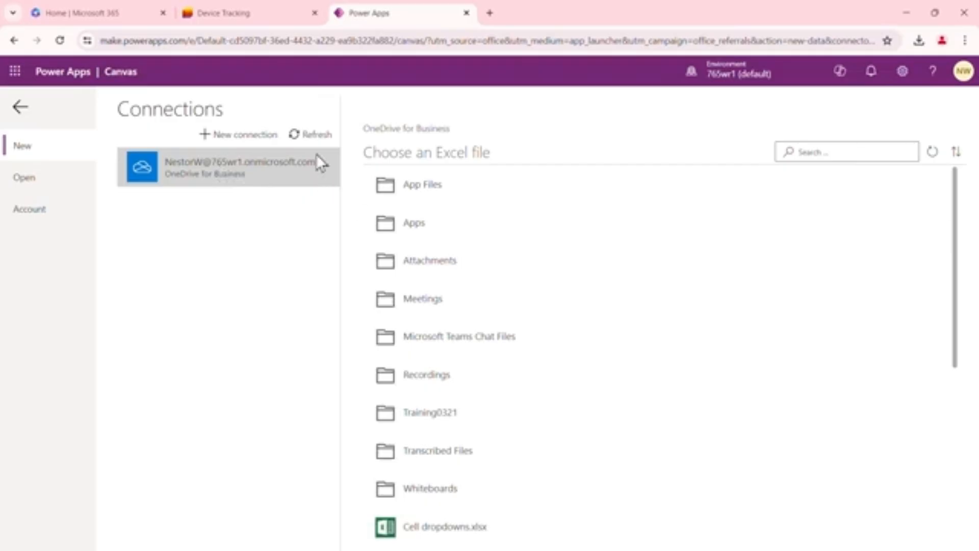
click(240, 144)
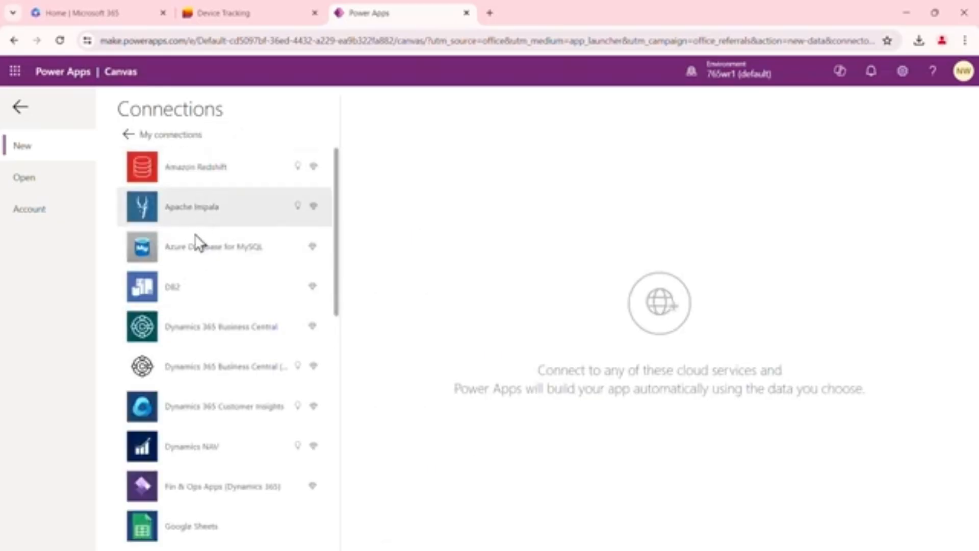
scroll(194, 279, down, 4)
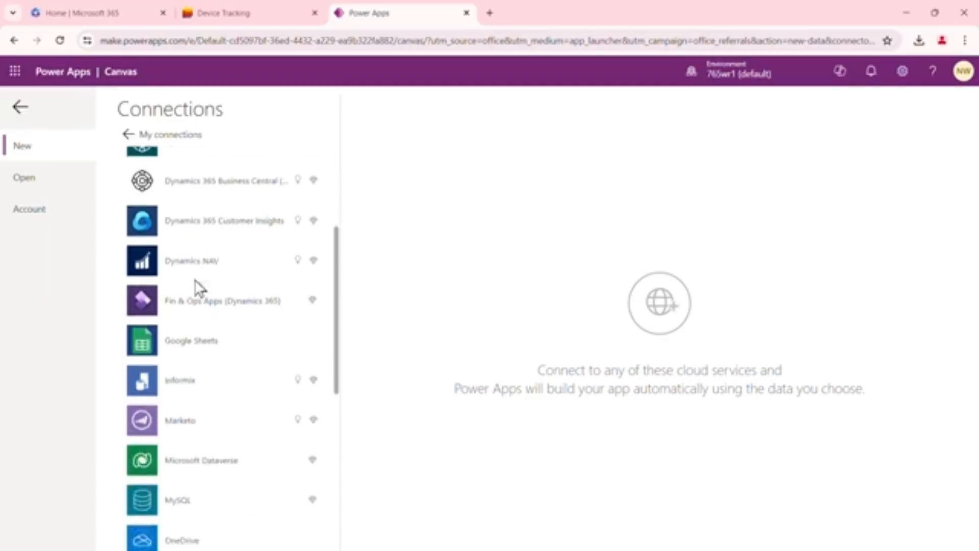
scroll(192, 276, down, 7)
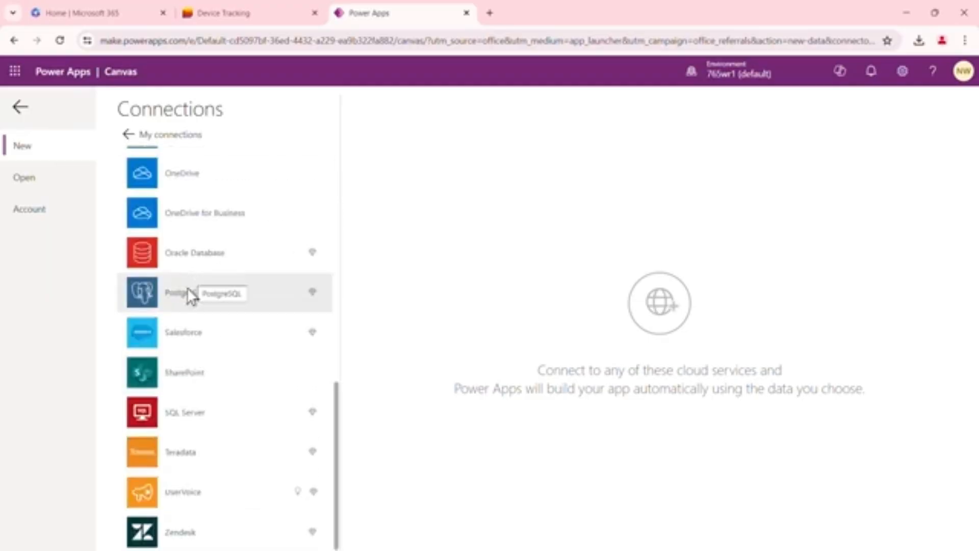
click(201, 366)
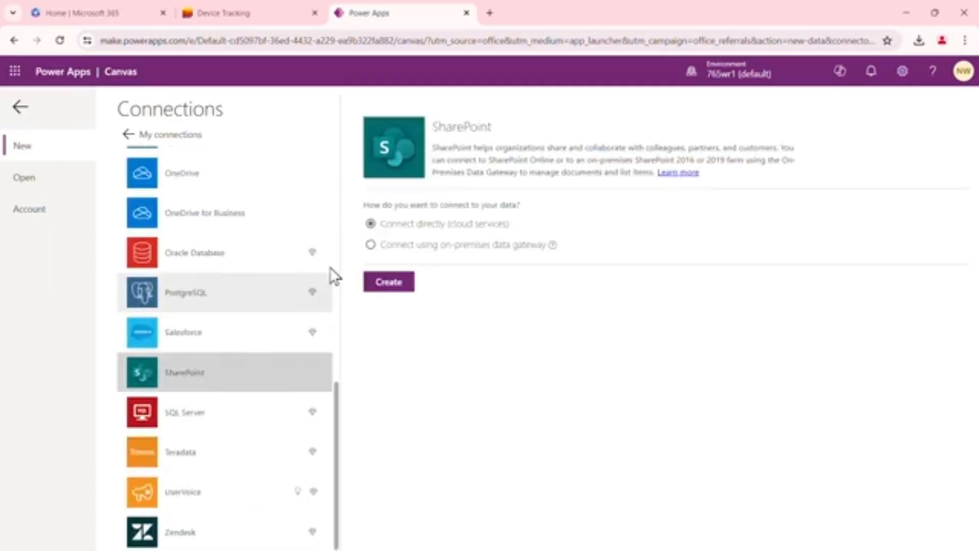
click(397, 284)
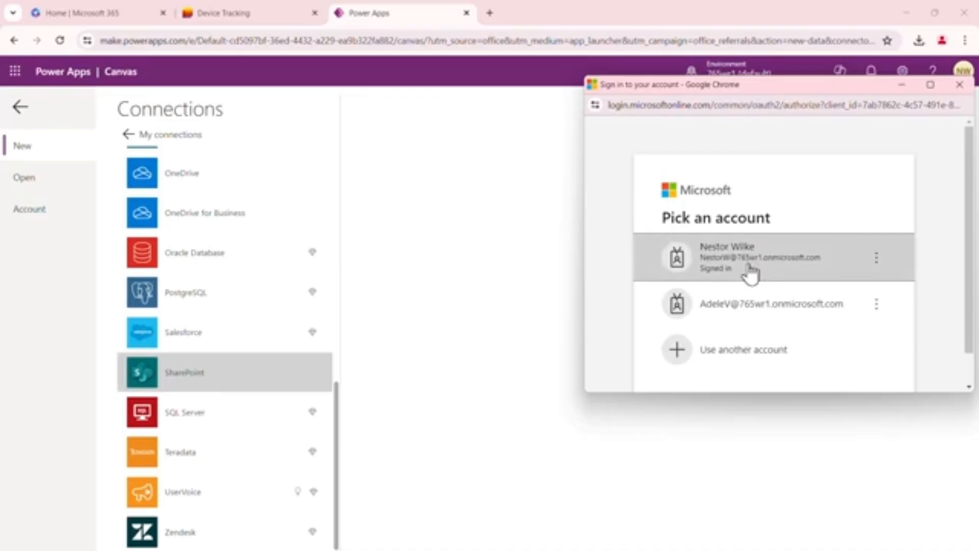
click(752, 268)
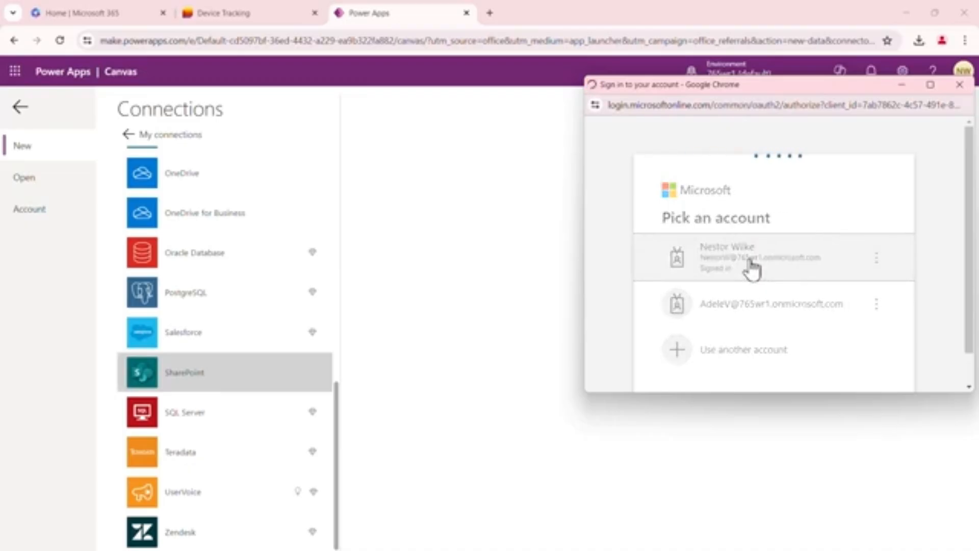
click(764, 344)
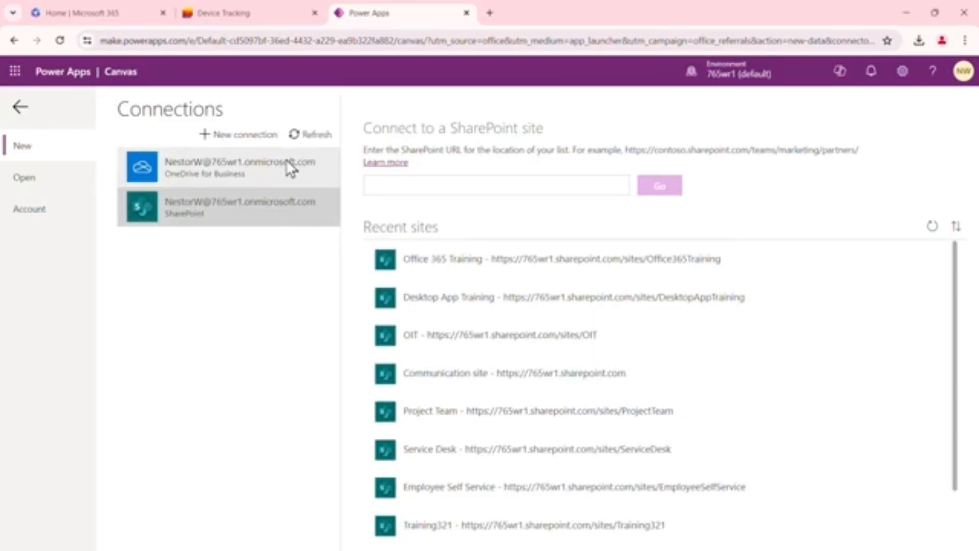
click(20, 107)
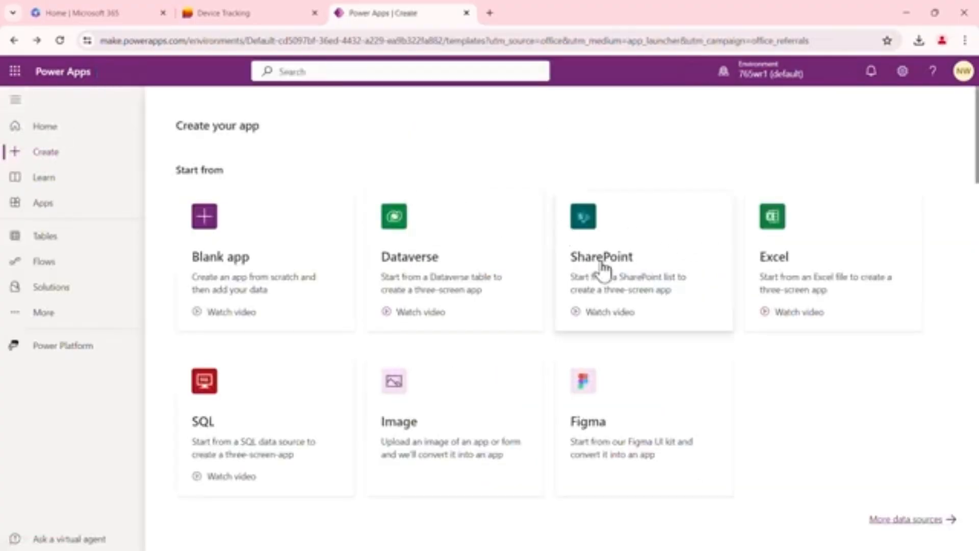
click(615, 247)
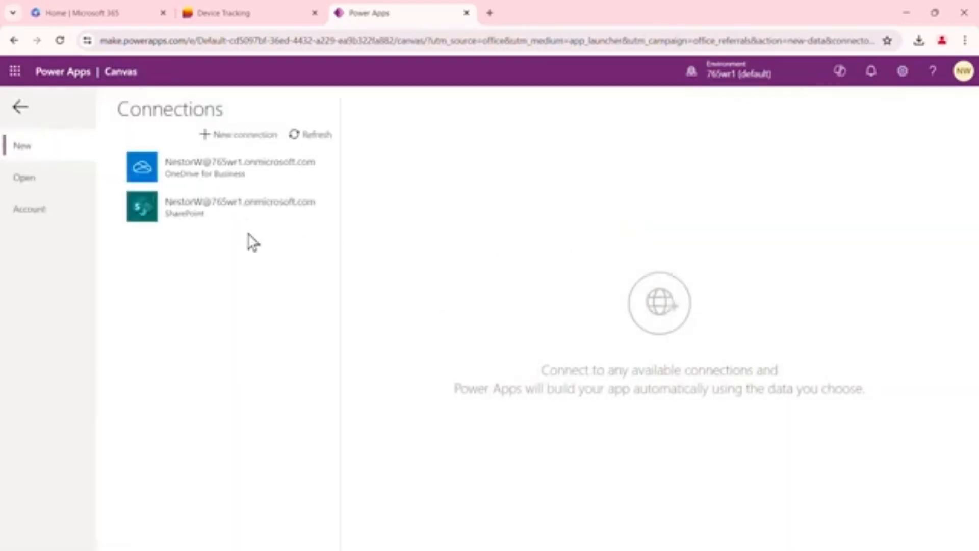
click(185, 209)
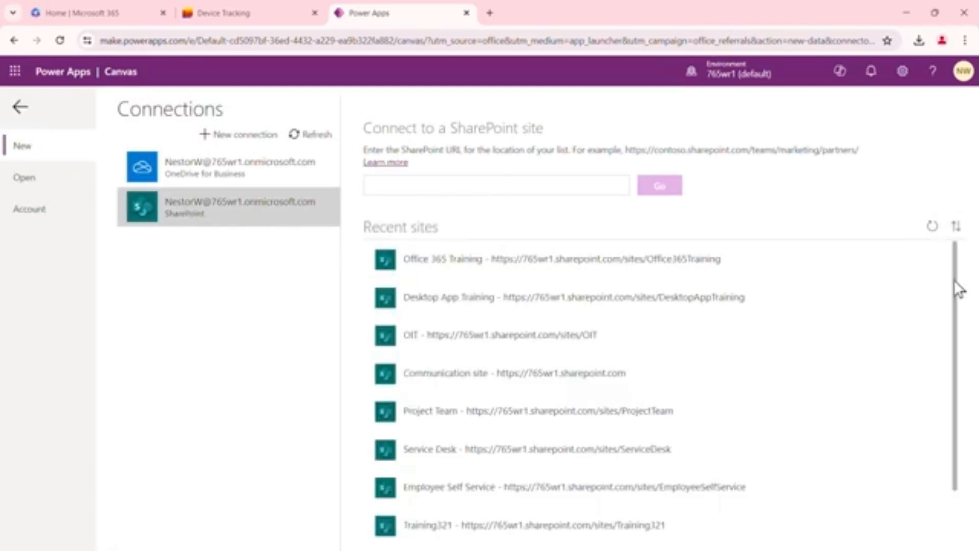
drag(954, 288, 968, 273)
Copy the Device Tracking list's web address from its browser tab and return to Power Apps
click(262, 18)
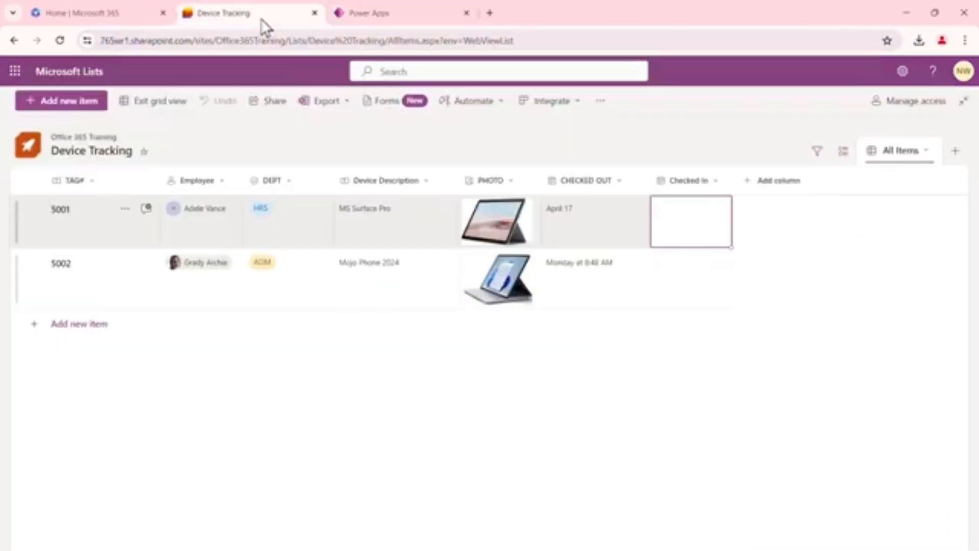
click(302, 40)
right_click(302, 39)
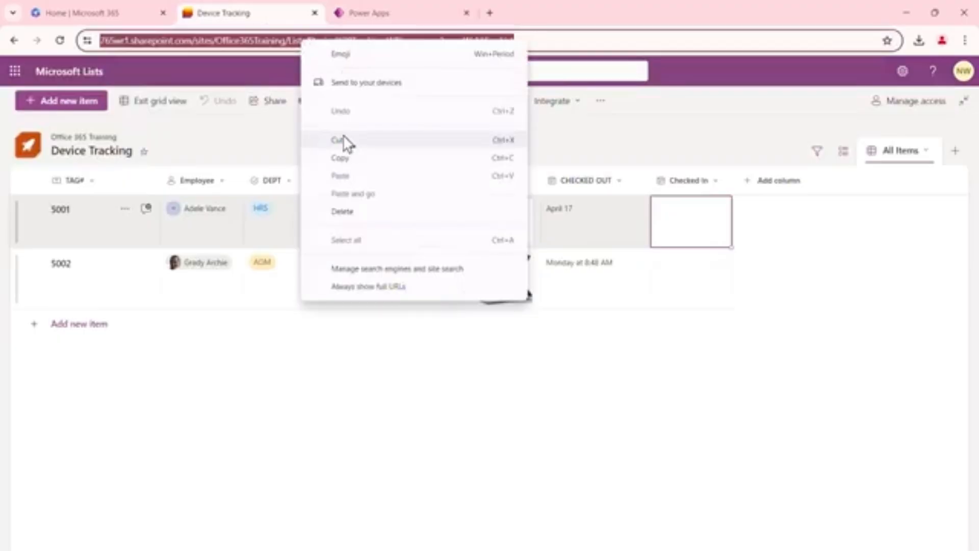
click(344, 157)
click(370, 13)
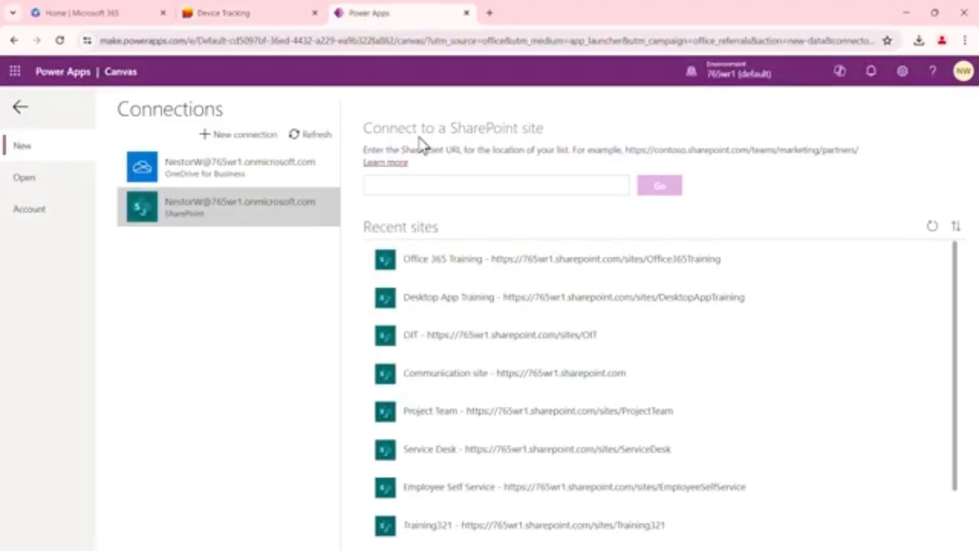
Paste the list address as the SharePoint site, choose the Device Tracking list, and connect to build the app
click(421, 186)
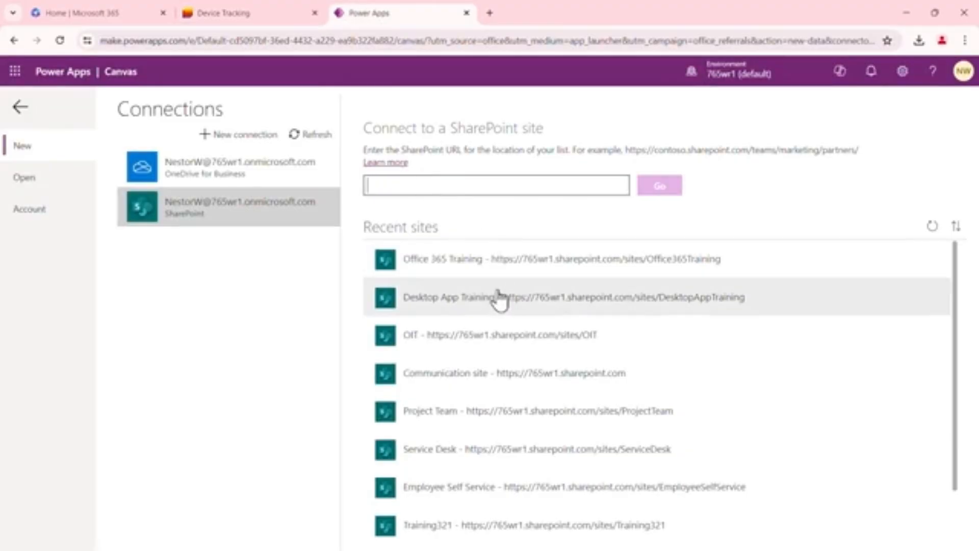
scroll(538, 342, down, 2)
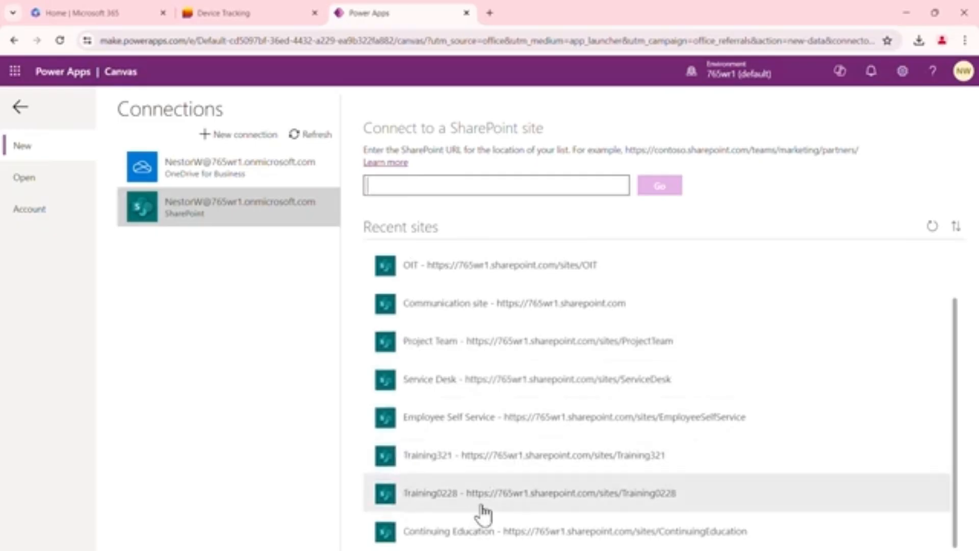
scroll(498, 319, up, 2)
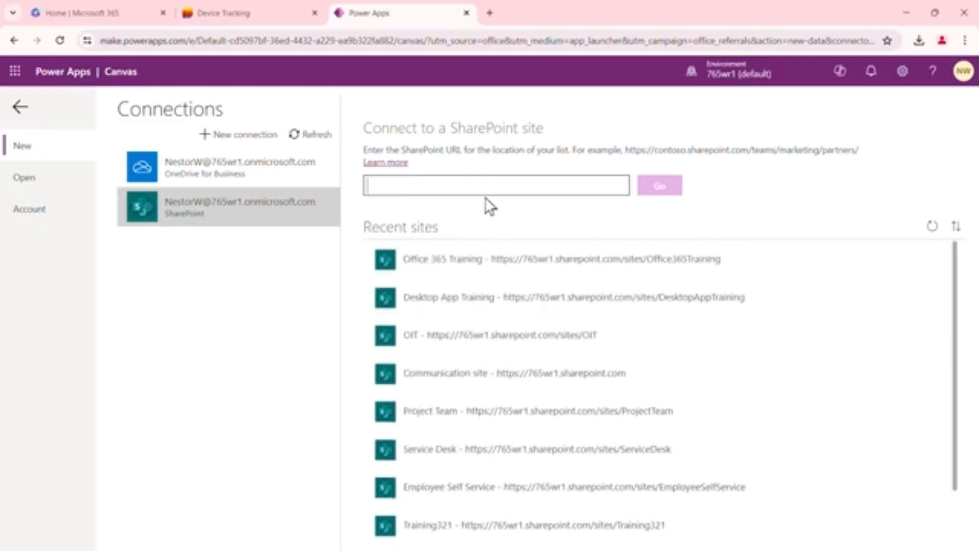
key(ctrl+v)
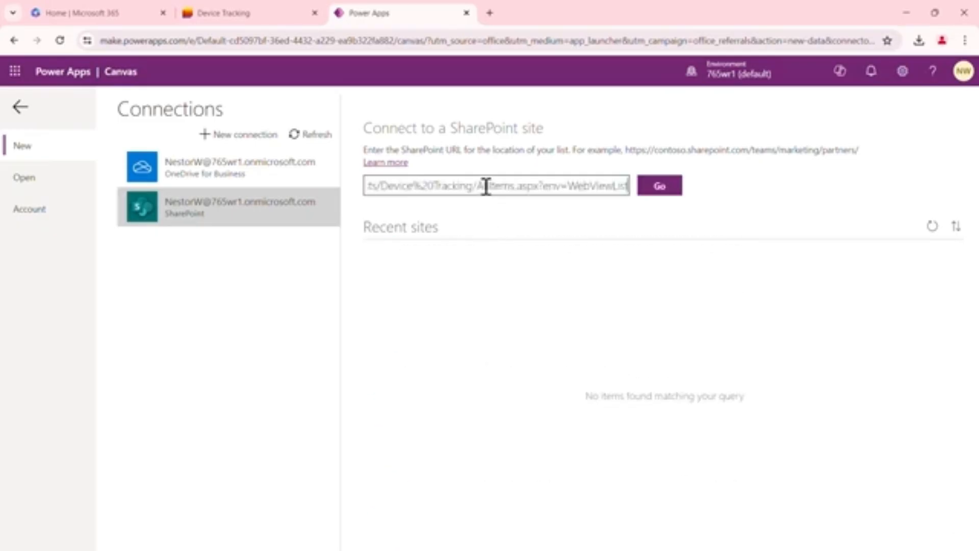
click(660, 187)
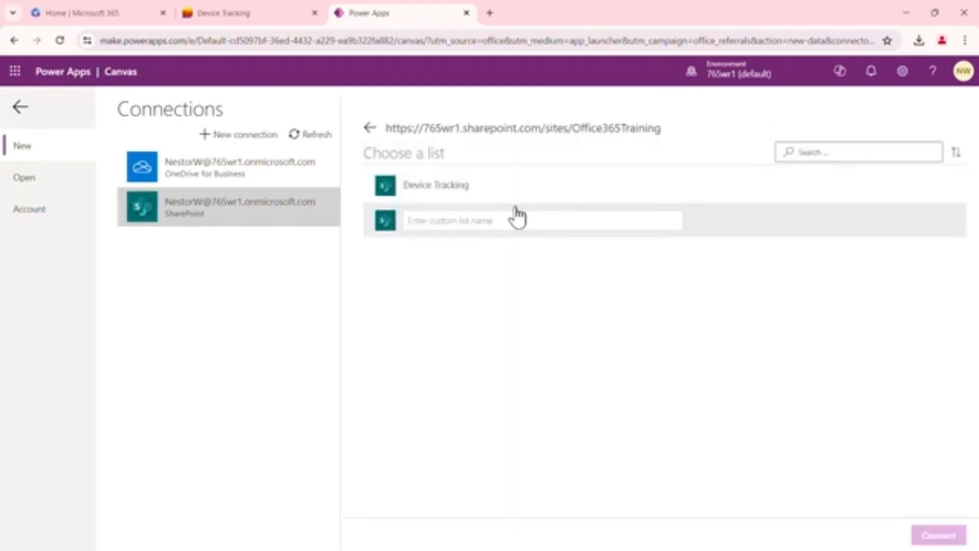
click(461, 195)
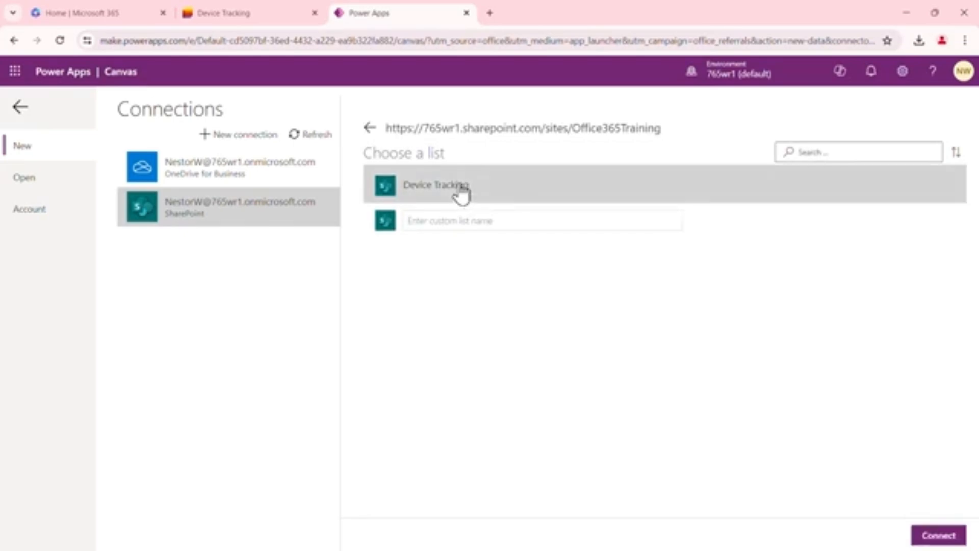
click(937, 535)
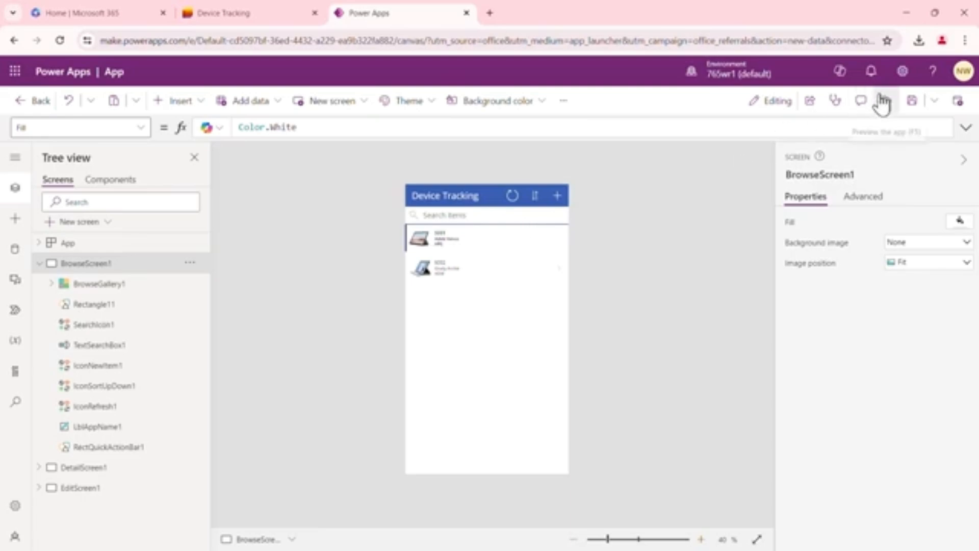
Save the generated app with the name Device Self Service
click(913, 106)
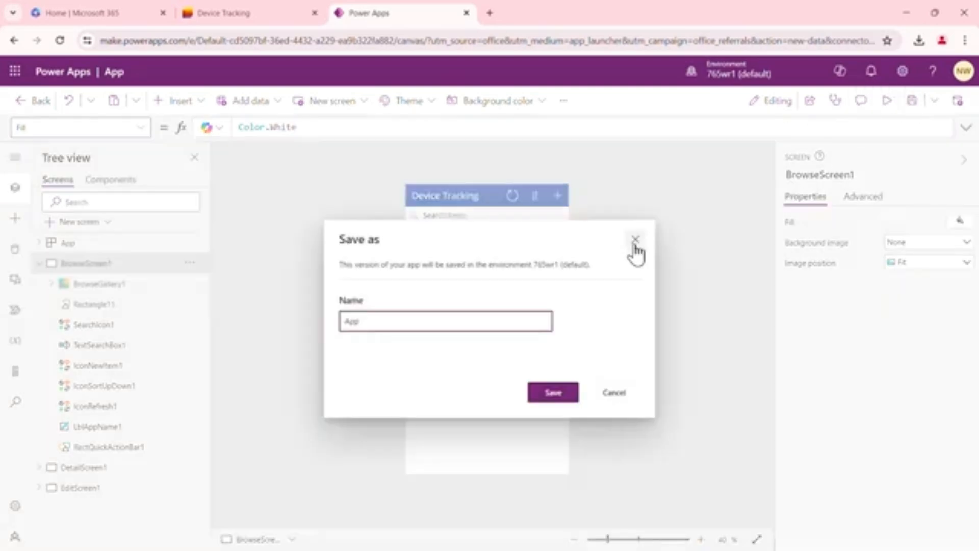
key(BackSpace)
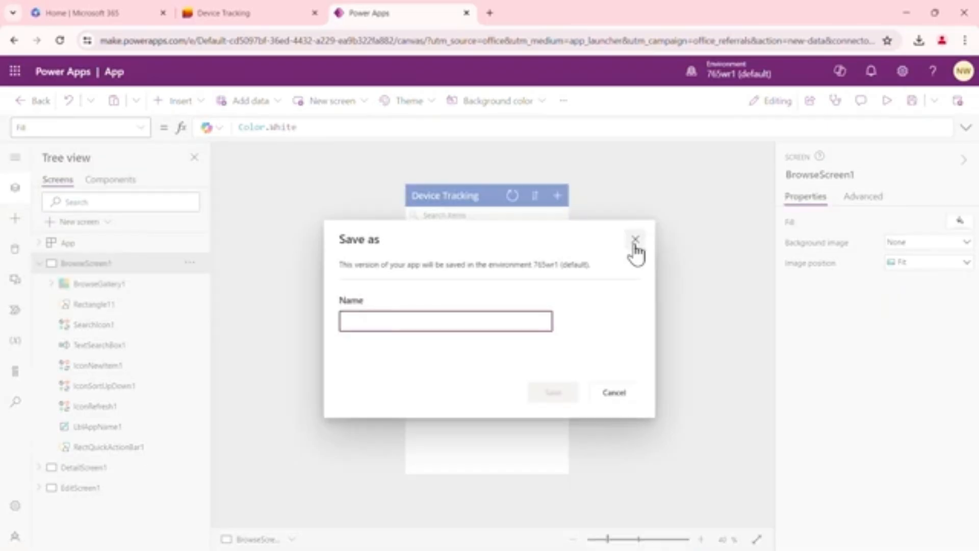
text(Device Self Service)
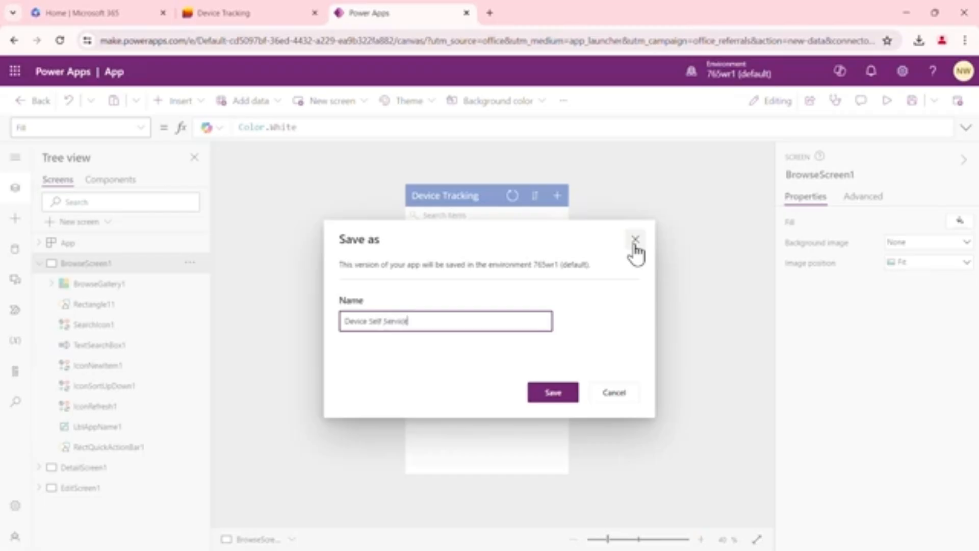
click(551, 390)
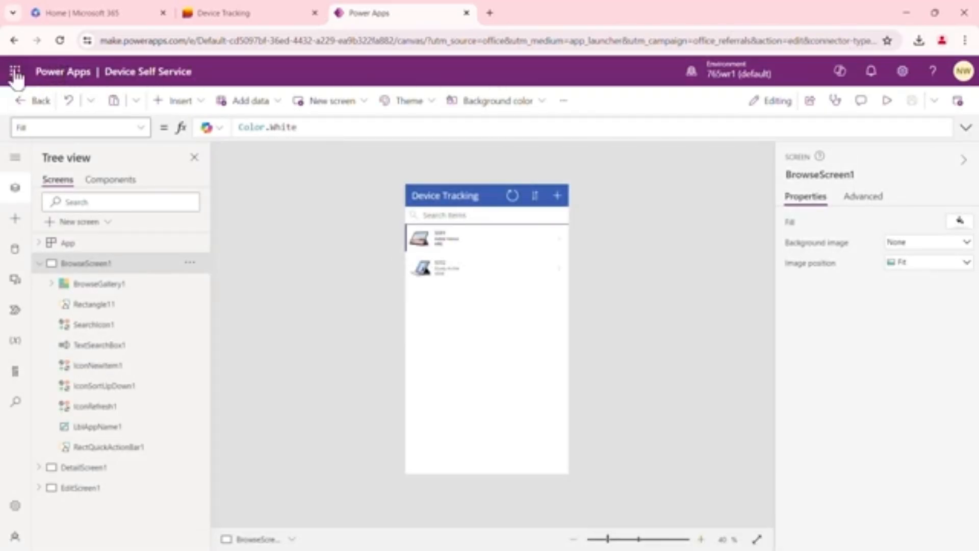
Return to the apps list, run the Device Self Service app, and allow its SharePoint permissions
click(37, 99)
click(528, 354)
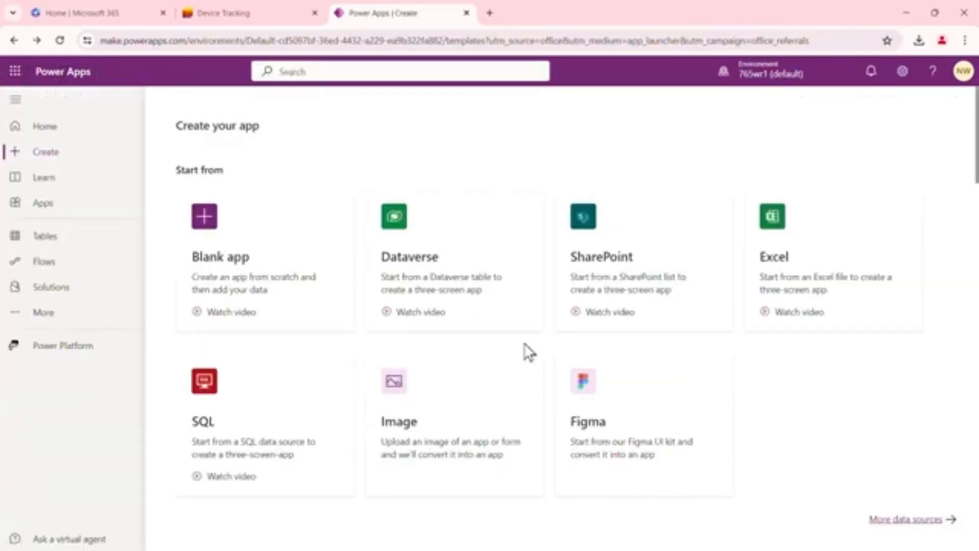
click(56, 132)
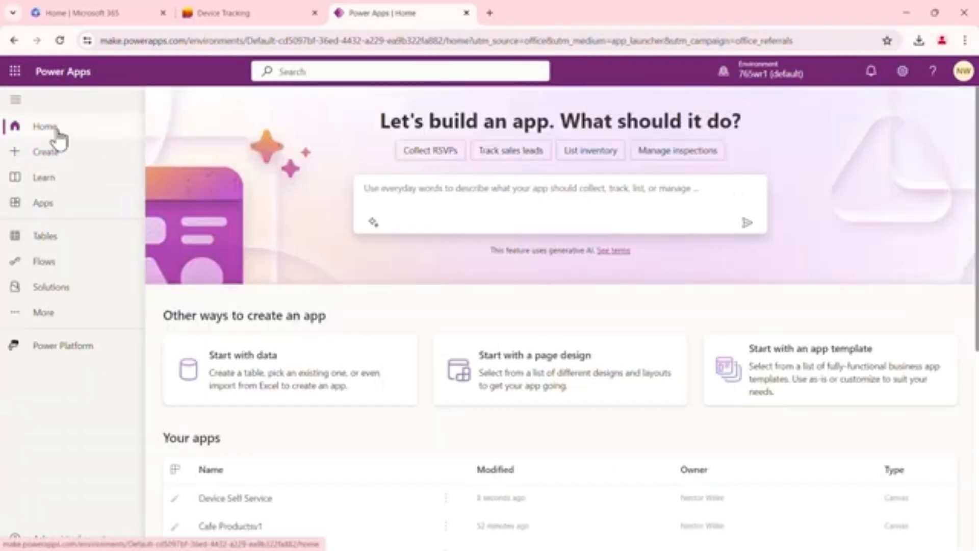
click(44, 210)
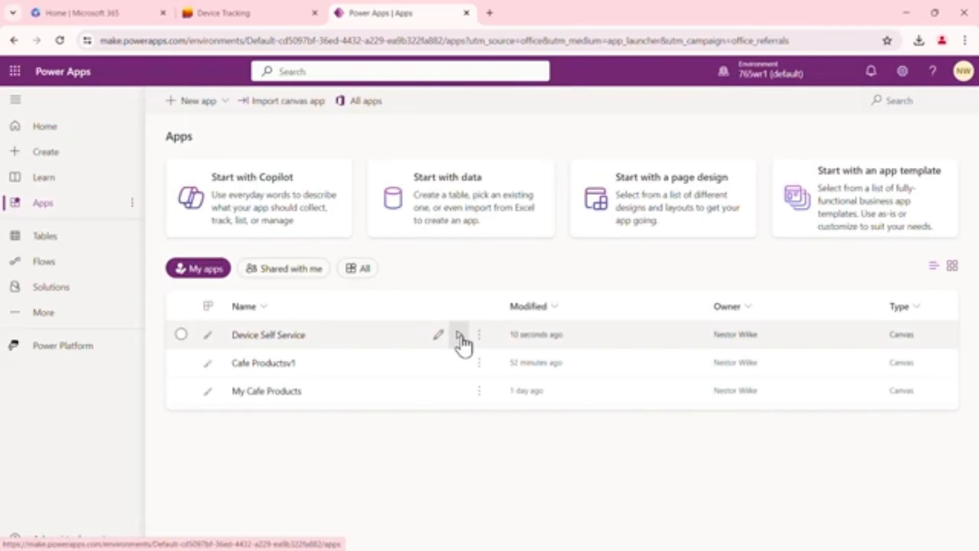
click(460, 335)
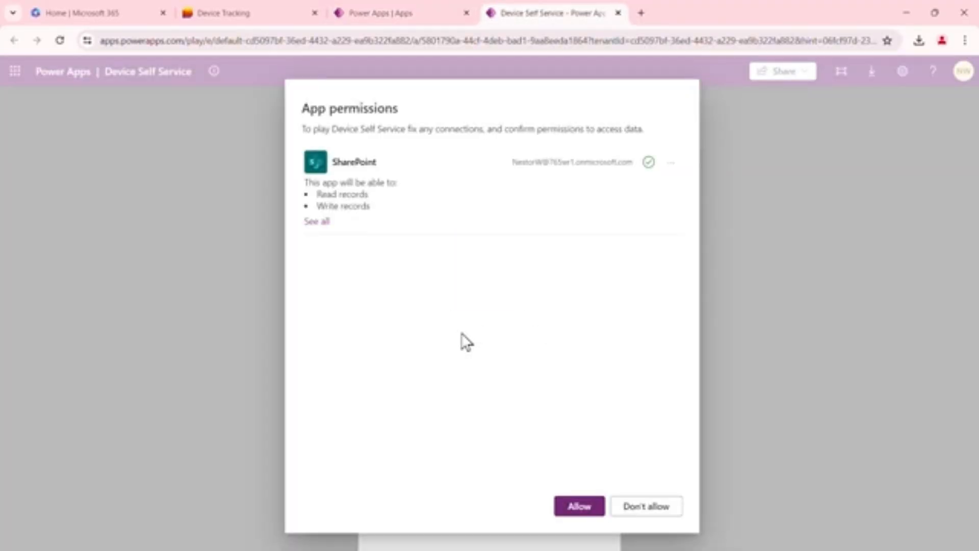
click(581, 507)
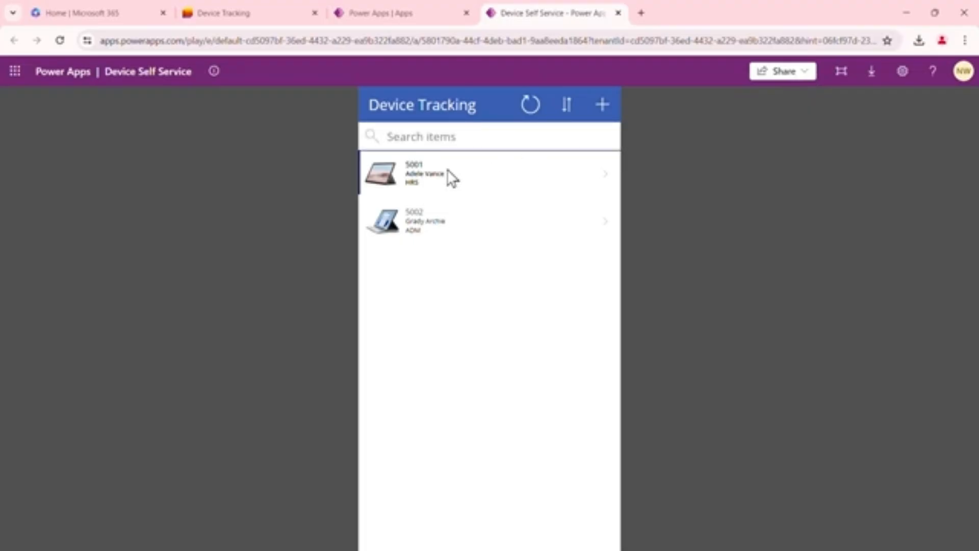
Add a new device item in the running app, search for and select the employee, and set DEPT to EXE
click(604, 111)
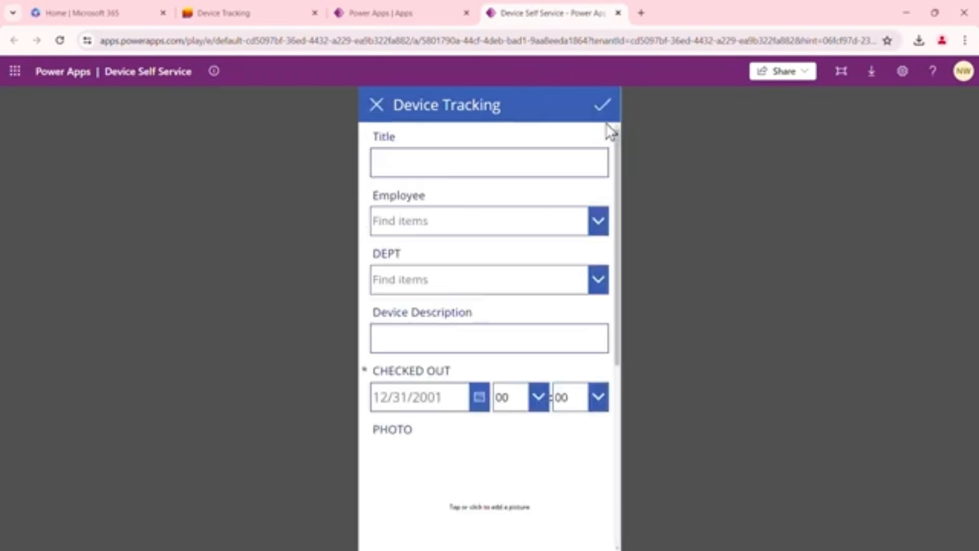
click(443, 164)
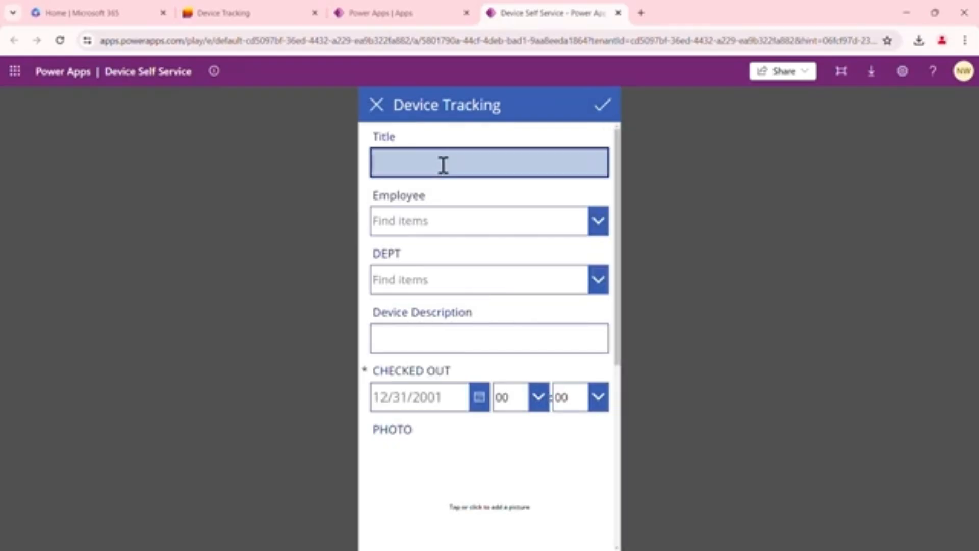
text(ade)
key(BackSpace)
key(BackSpace)
click(595, 220)
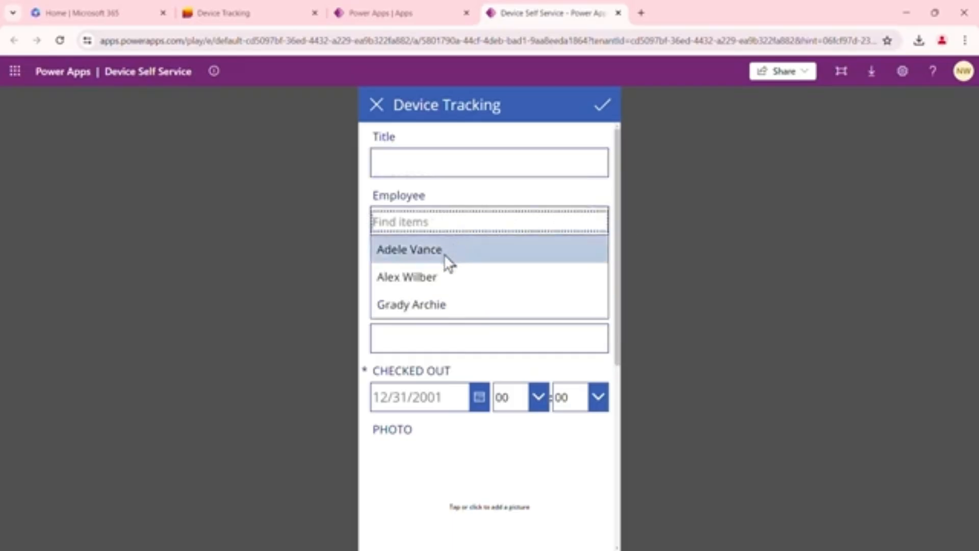
click(703, 245)
click(422, 221)
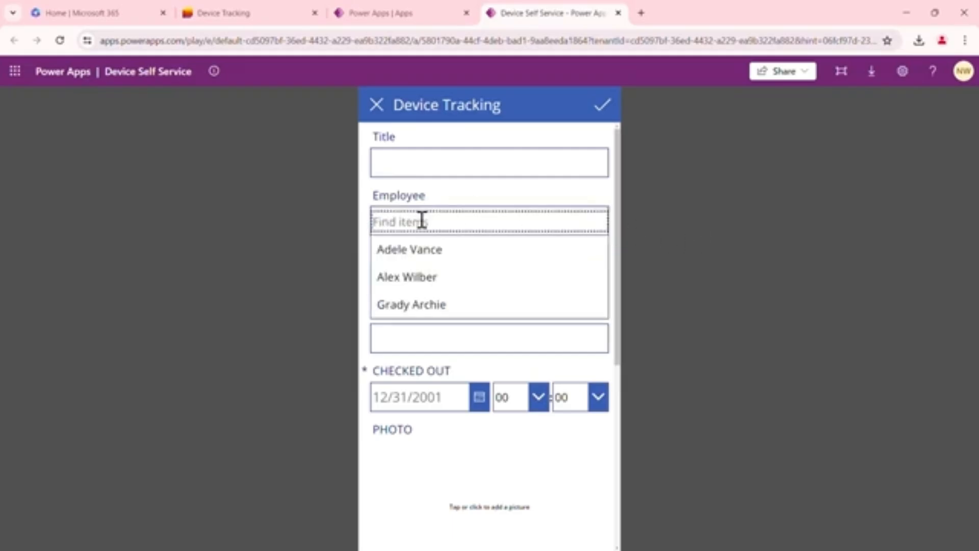
text(grady)
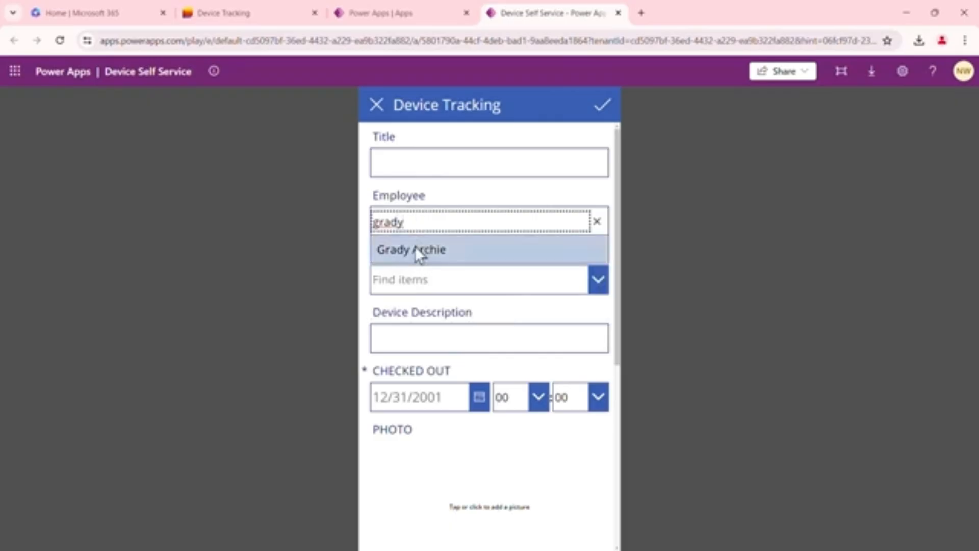
key(BackSpace)
key(BackSpace)
key(BackSpace)
key(BackSpace)
key(BackSpace)
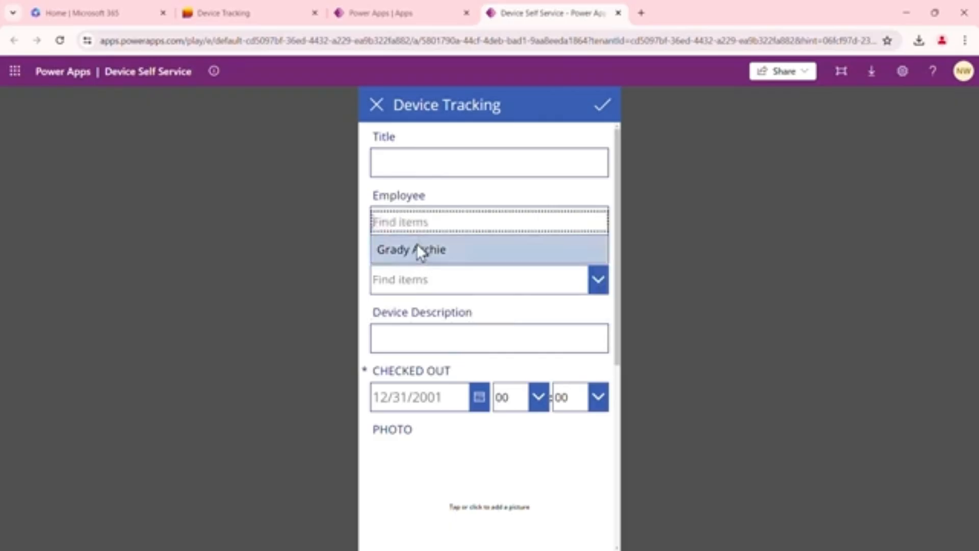
text(megan)
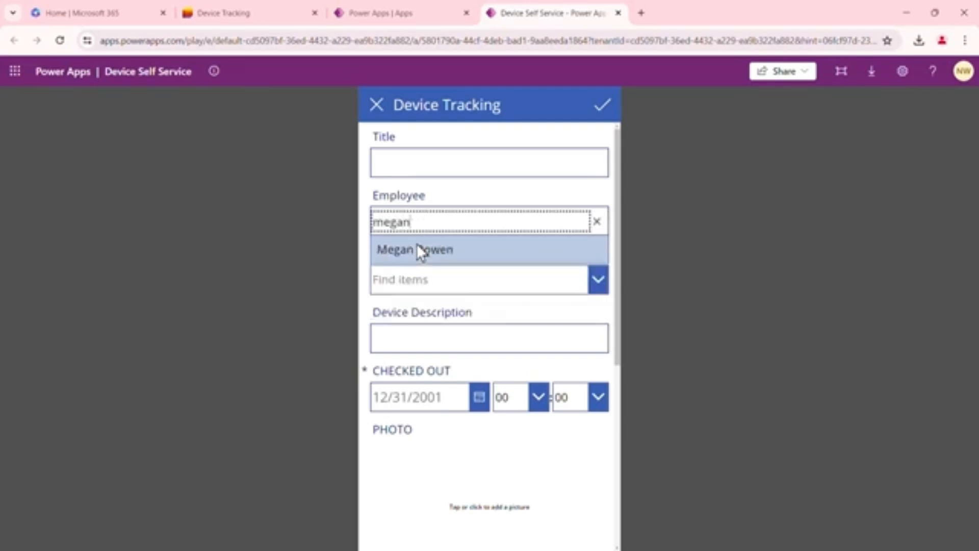
click(441, 251)
click(437, 280)
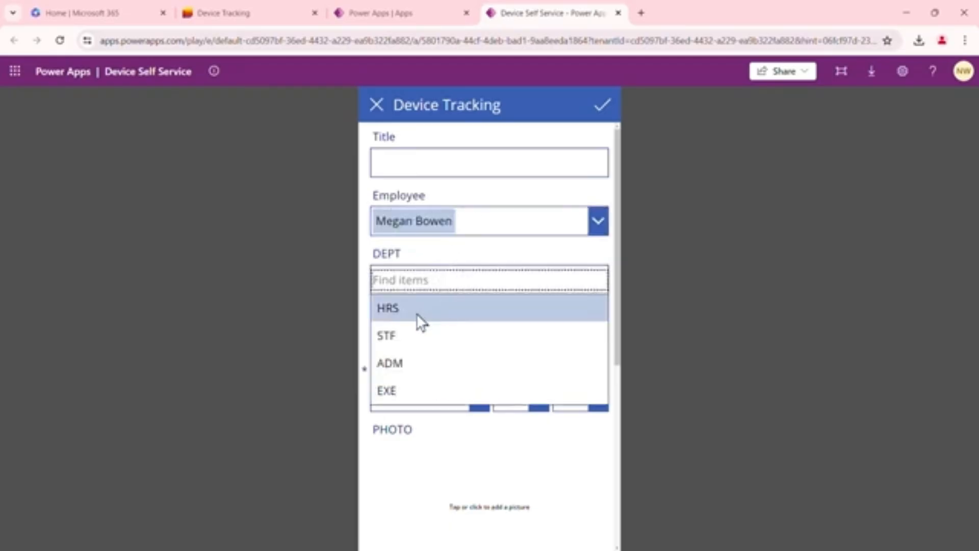
click(399, 389)
Enter Slim Laptop as the device description and 5003 as the Title
click(443, 341)
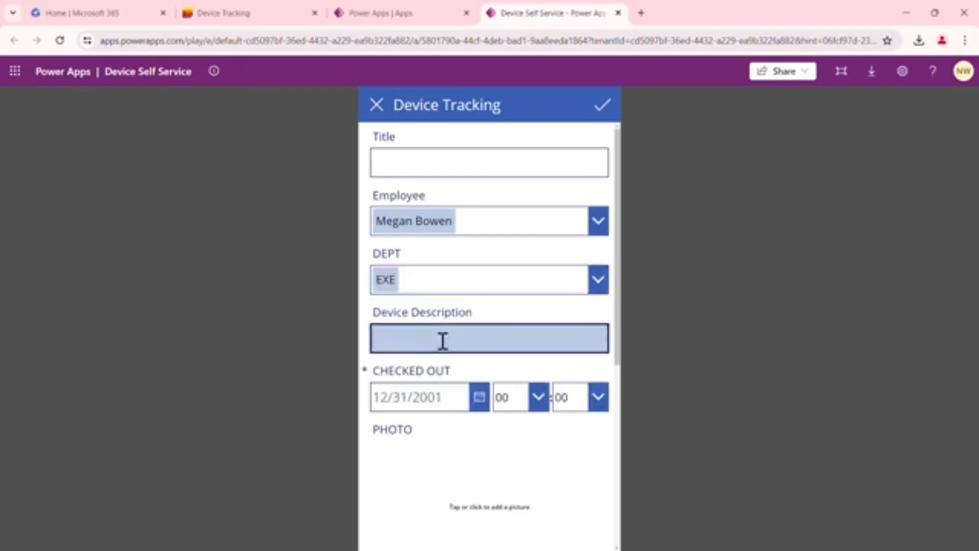
text(Slim LAptop)
key(BackSpace)
key(BackSpace)
key(BackSpace)
text(aptop)
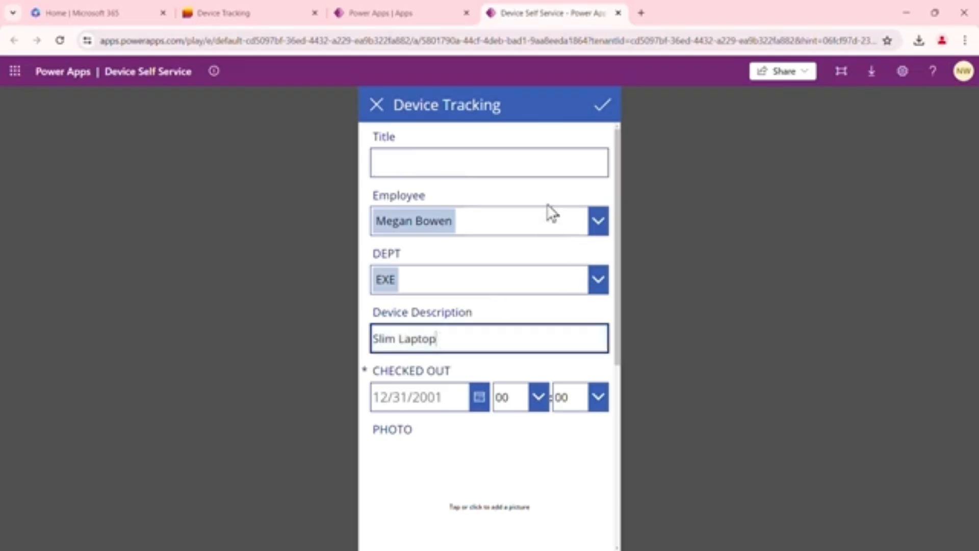
click(415, 161)
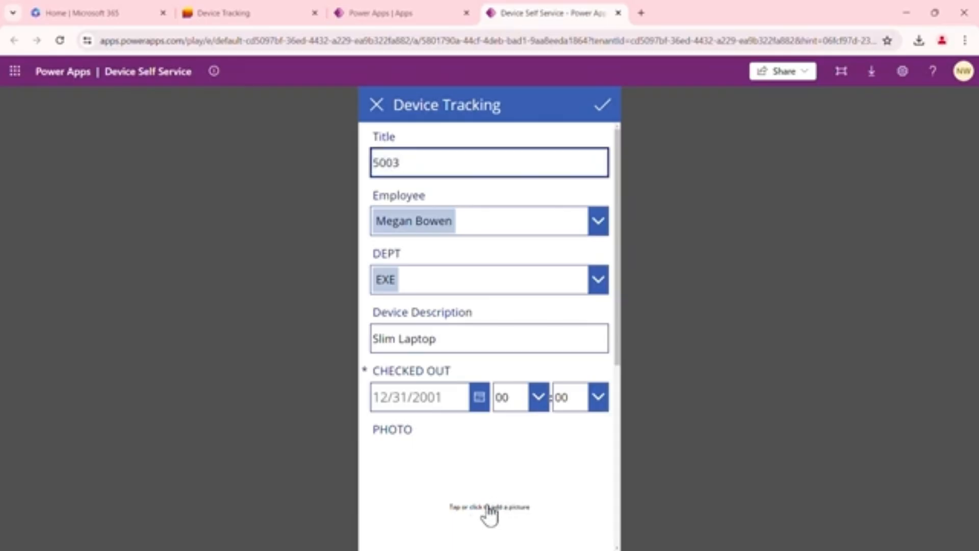
Add the Laptop Slim picture from the Asset Pictures folder as the device's photo
click(489, 514)
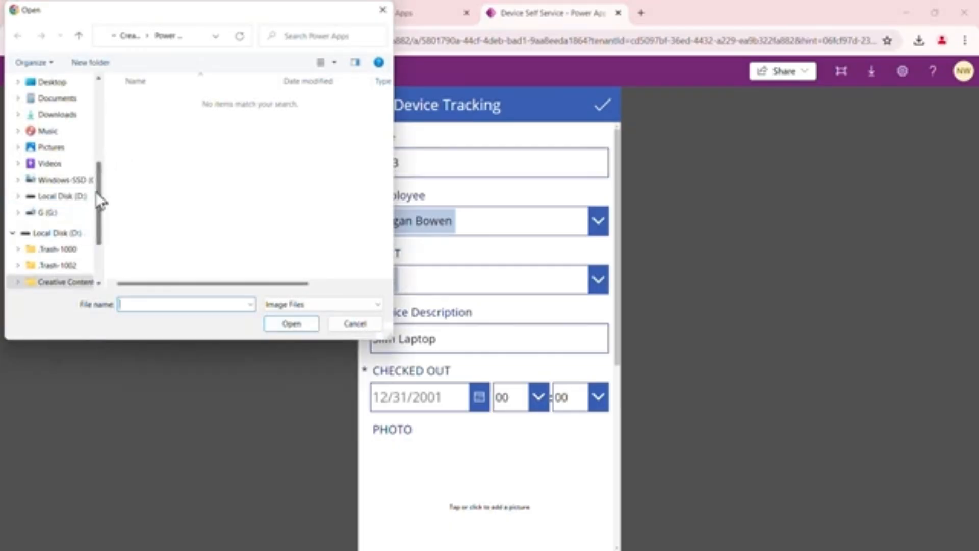
scroll(101, 204, down, 1)
scroll(101, 205, down, 2)
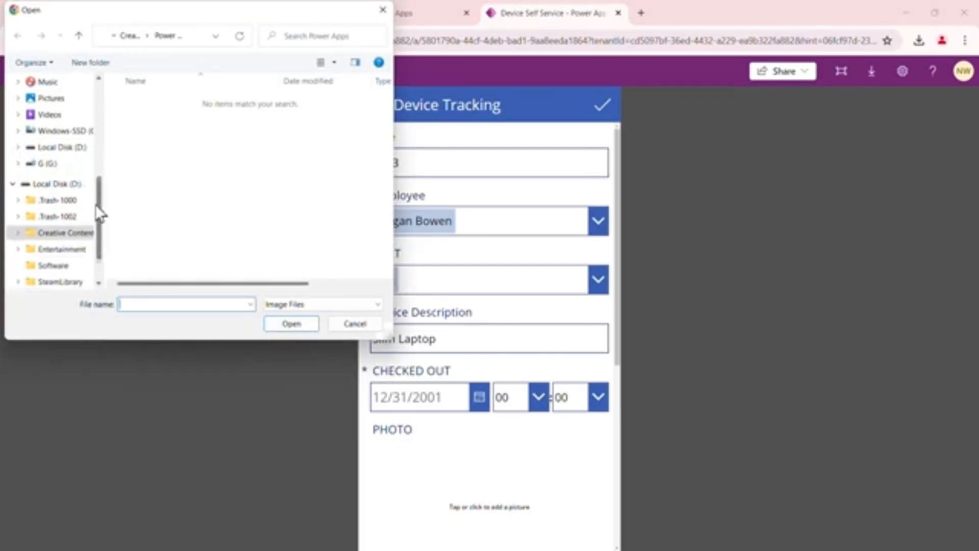
click(83, 41)
double_click(170, 104)
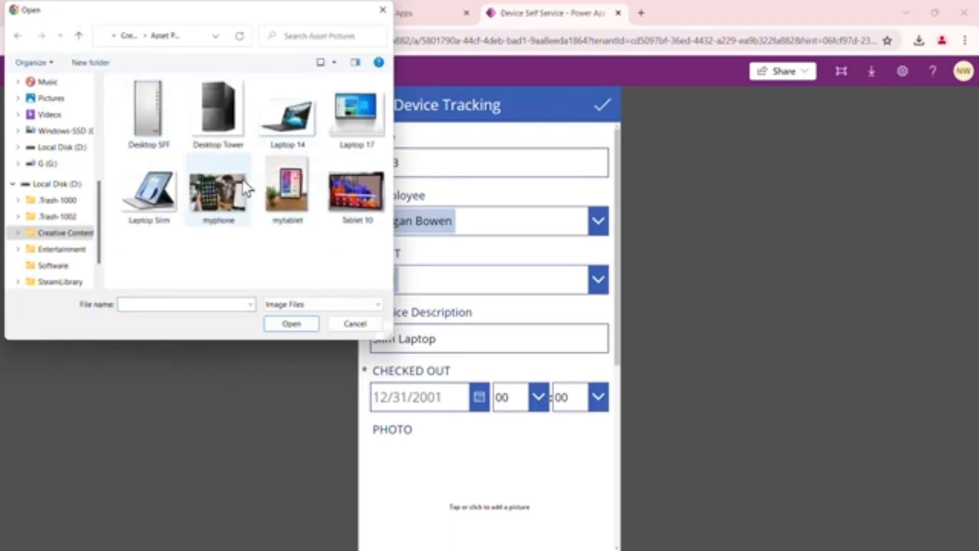
click(153, 210)
click(292, 324)
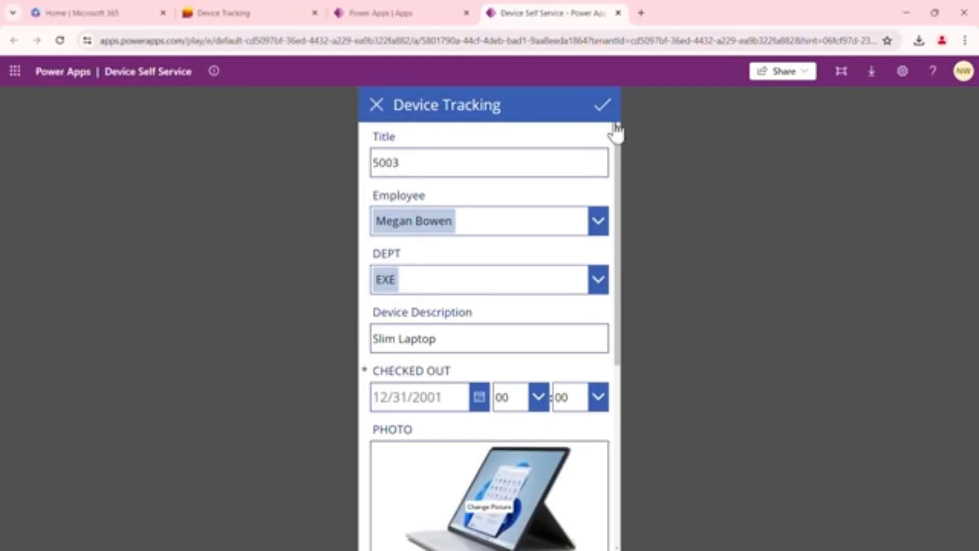
Set the CHECKED OUT date to 6/6/2024 using the date picker
drag(618, 174, 610, 378)
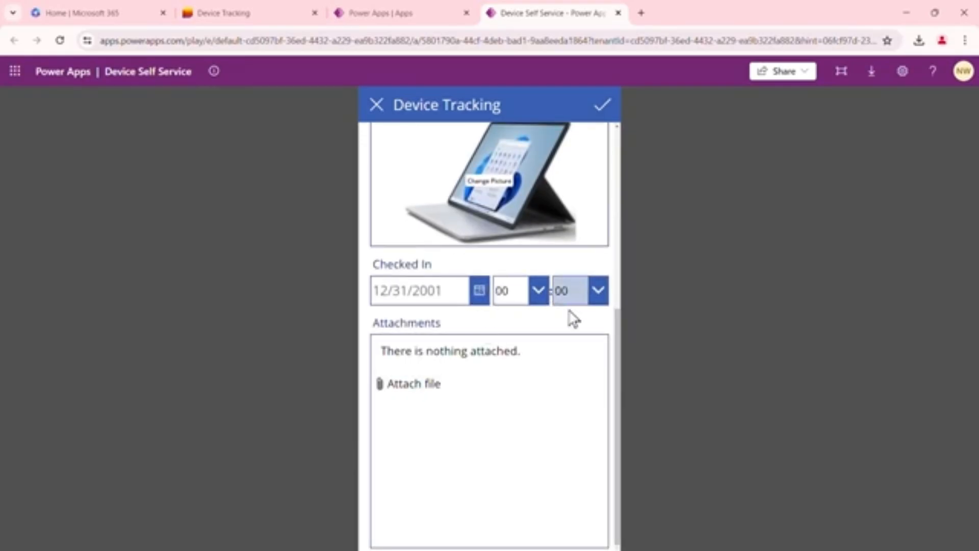
scroll(600, 321, up, 1)
scroll(598, 321, up, 4)
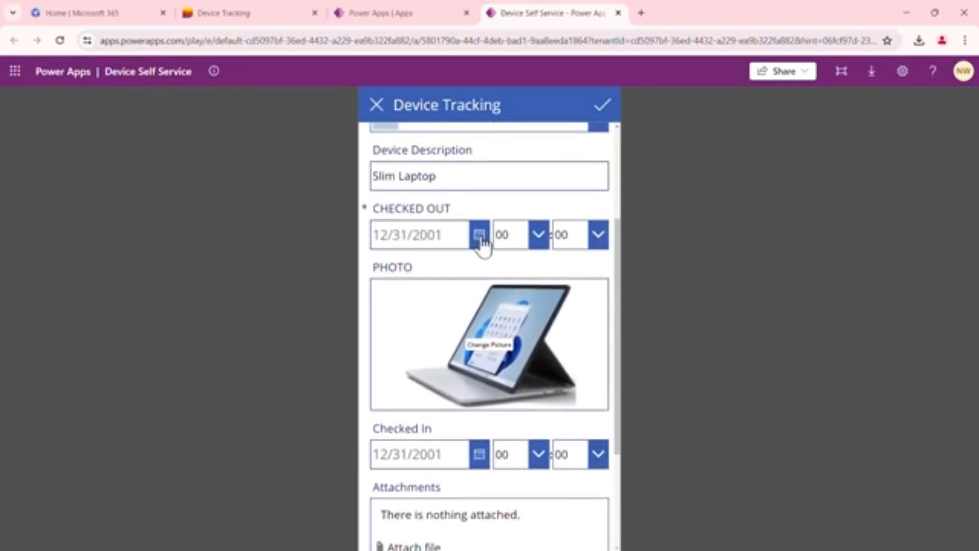
click(481, 237)
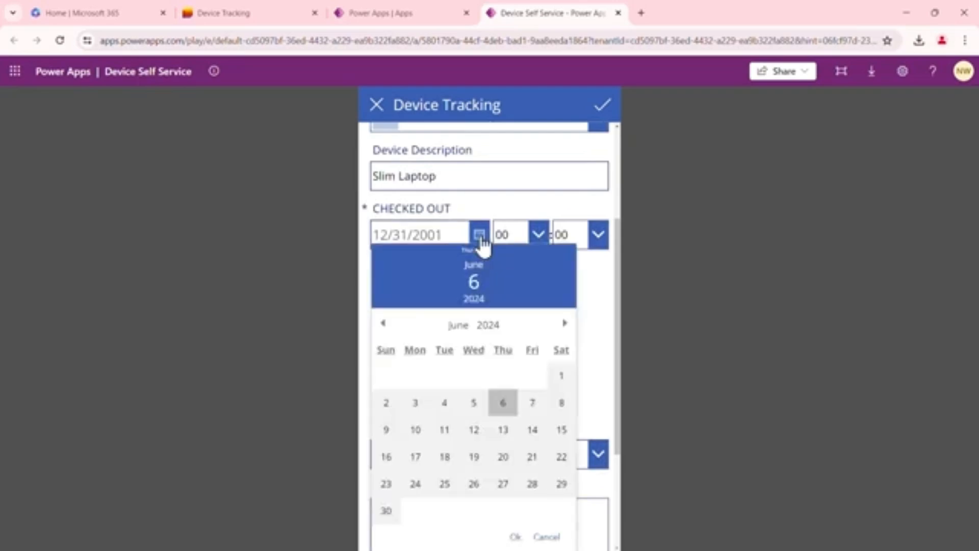
click(499, 402)
click(515, 536)
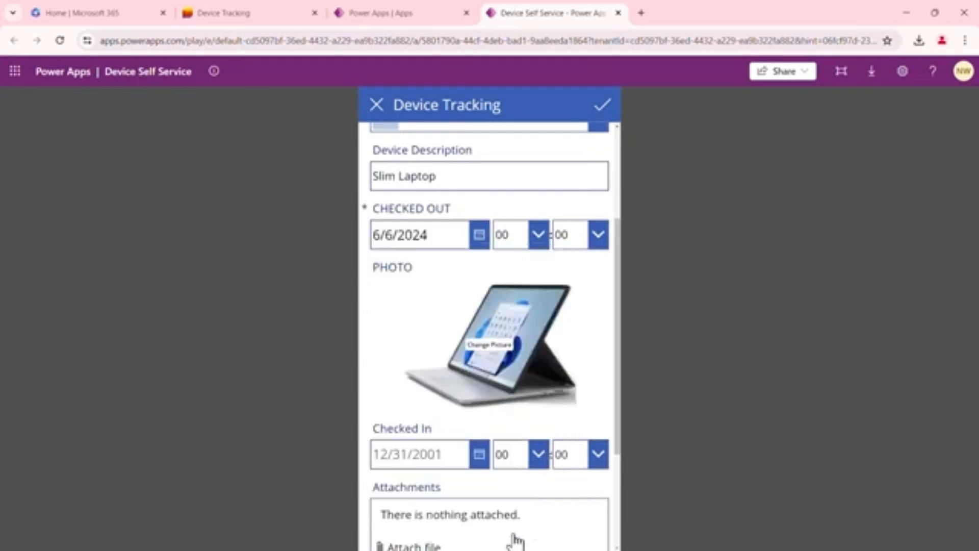
Submit the new 5003 device item to the list
scroll(605, 265, up, 1)
scroll(607, 272, up, 3)
scroll(608, 264, down, 6)
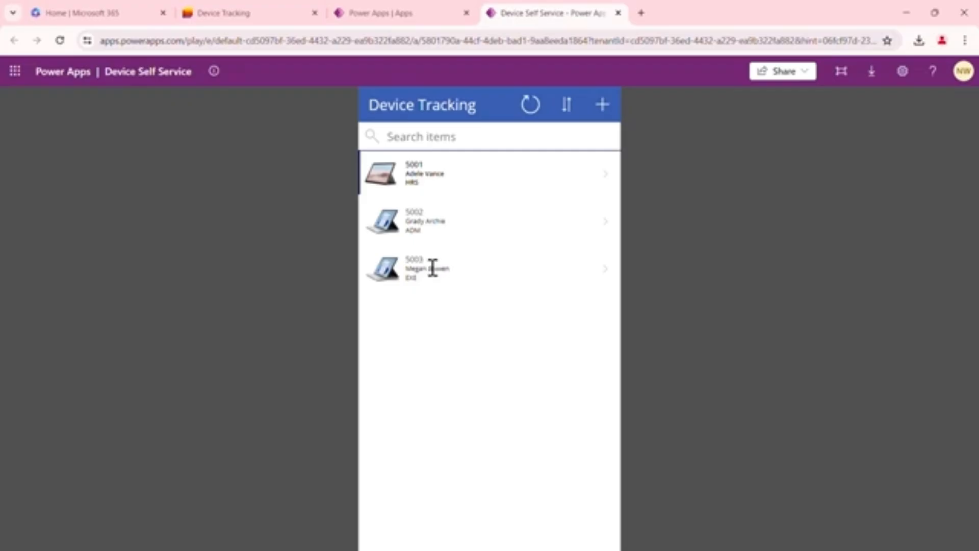
Open device 5002 for editing and replace its photo with the myphone picture
click(445, 221)
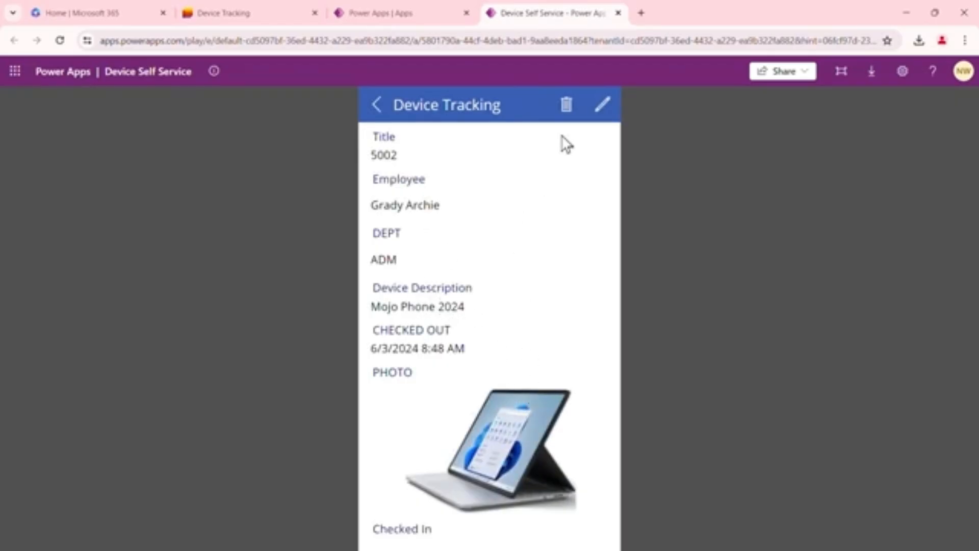
click(602, 109)
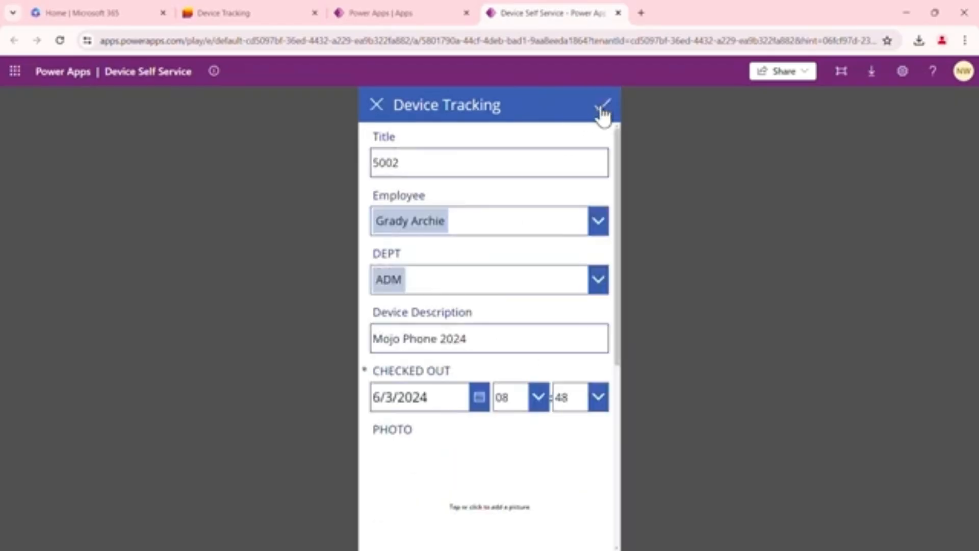
scroll(564, 311, down, 2)
scroll(570, 305, down, 1)
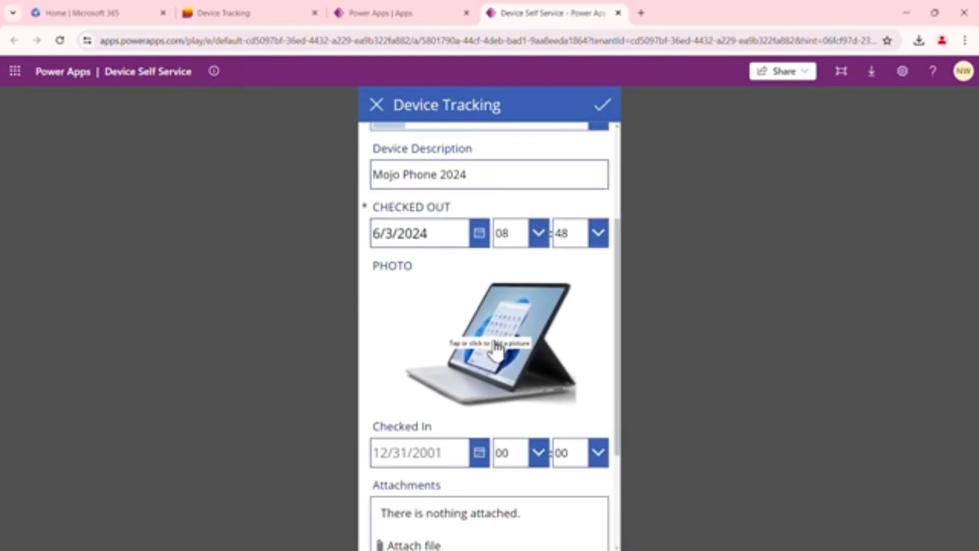
click(495, 351)
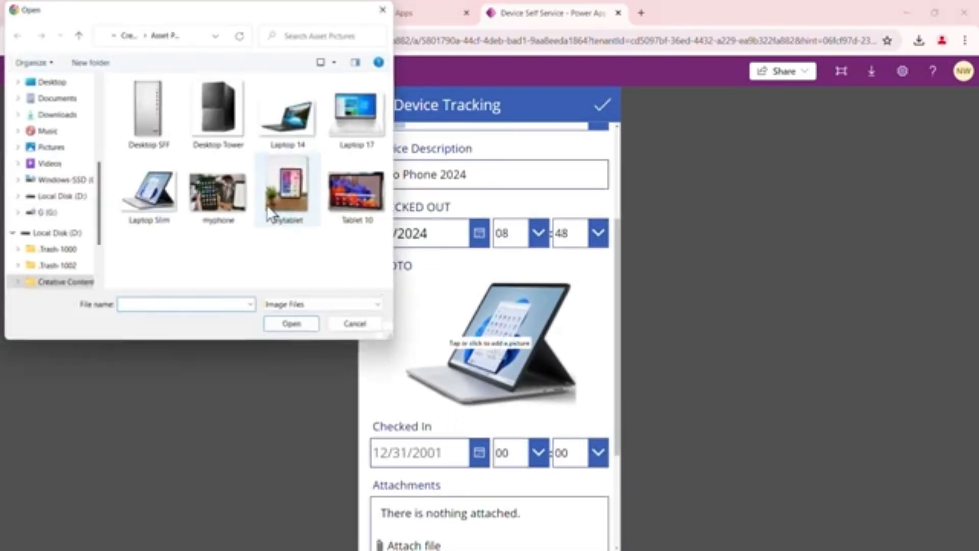
click(218, 194)
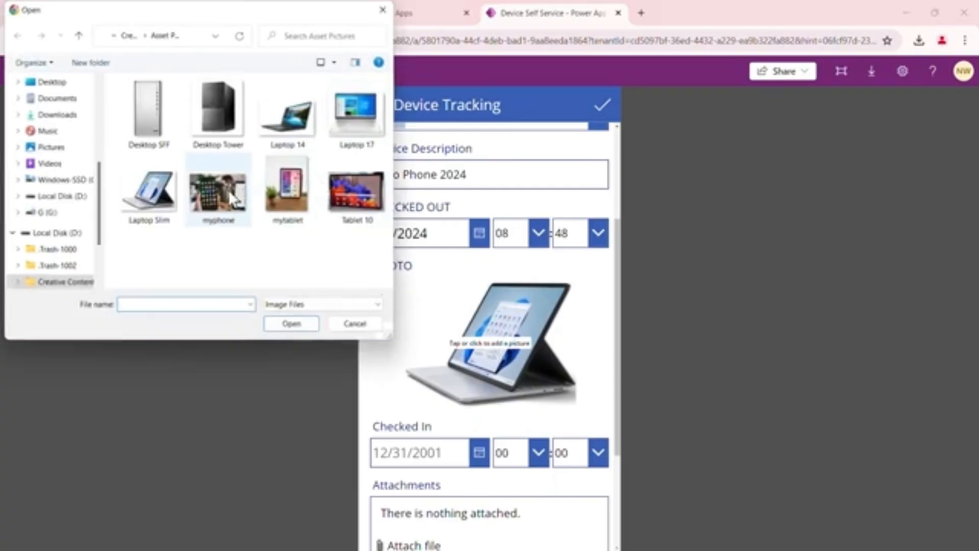
click(292, 323)
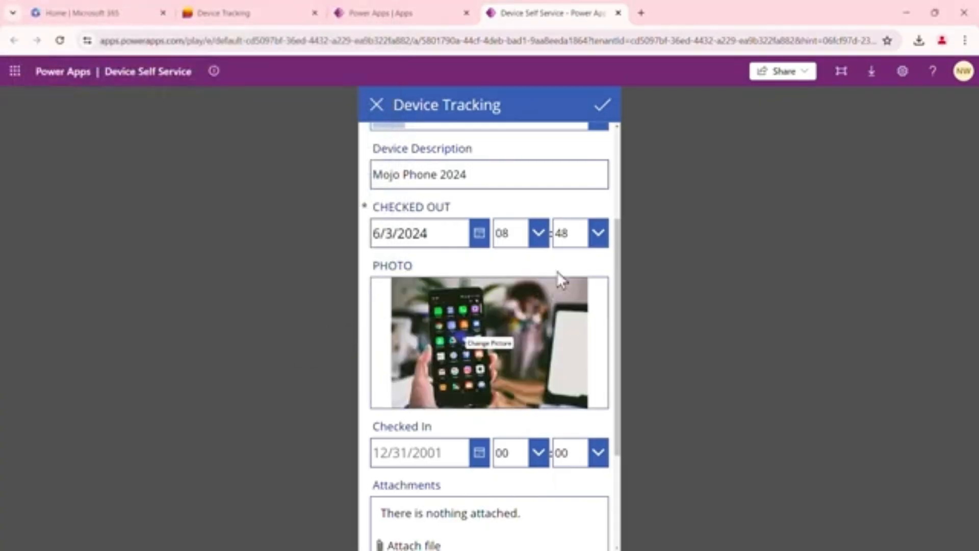
Save the edited 5002 device item
scroll(615, 271, down, 3)
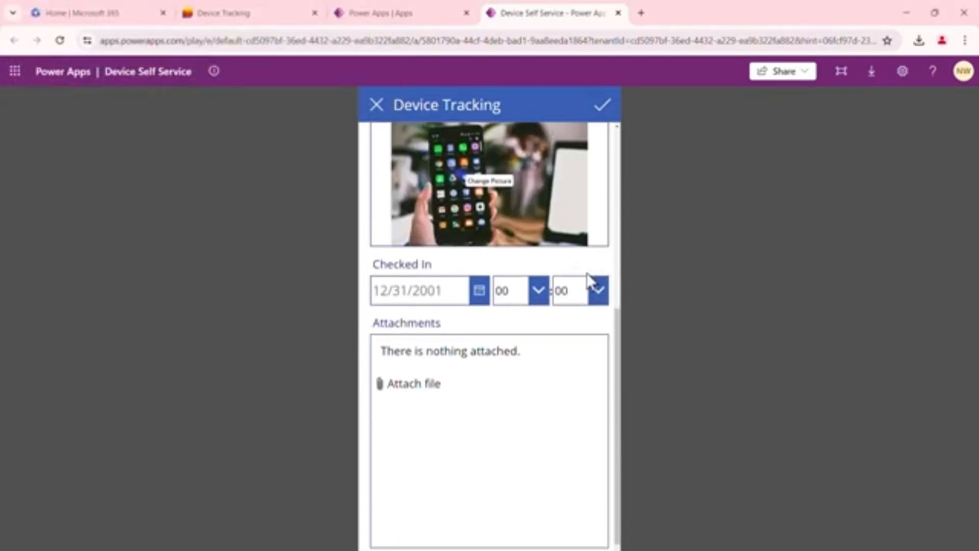
scroll(572, 271, up, 2)
scroll(589, 288, up, 2)
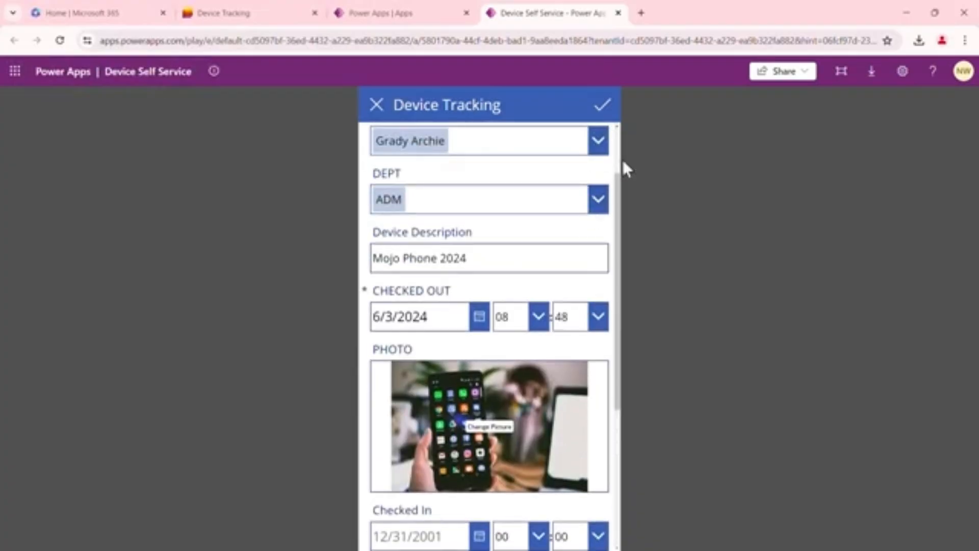
scroll(615, 253, up, 2)
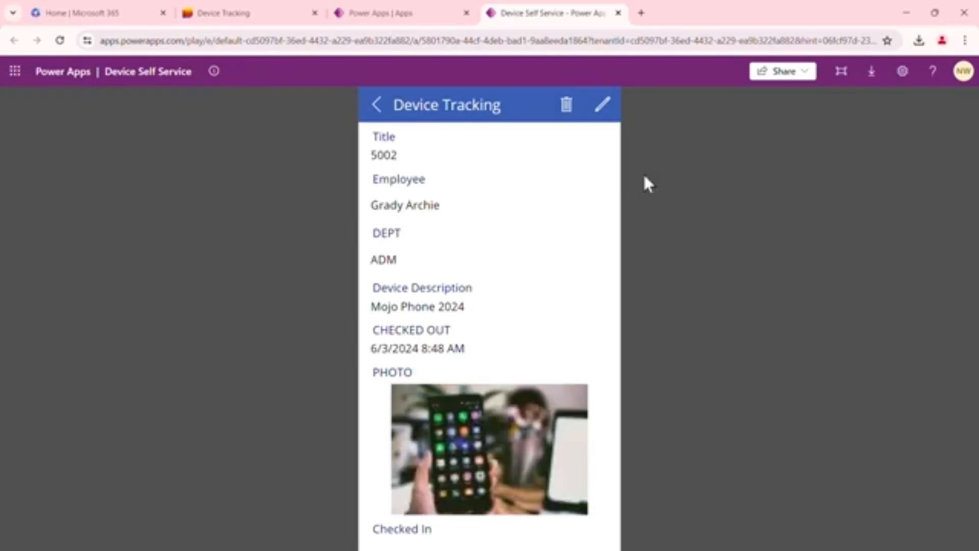
Close the running app and reload the Device Tracking list to review the new and edited items
click(618, 12)
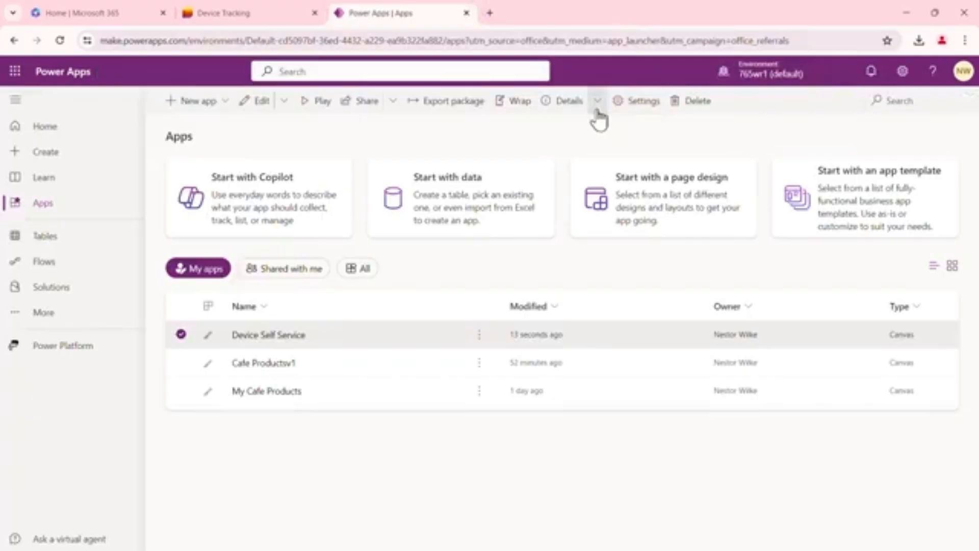
click(246, 13)
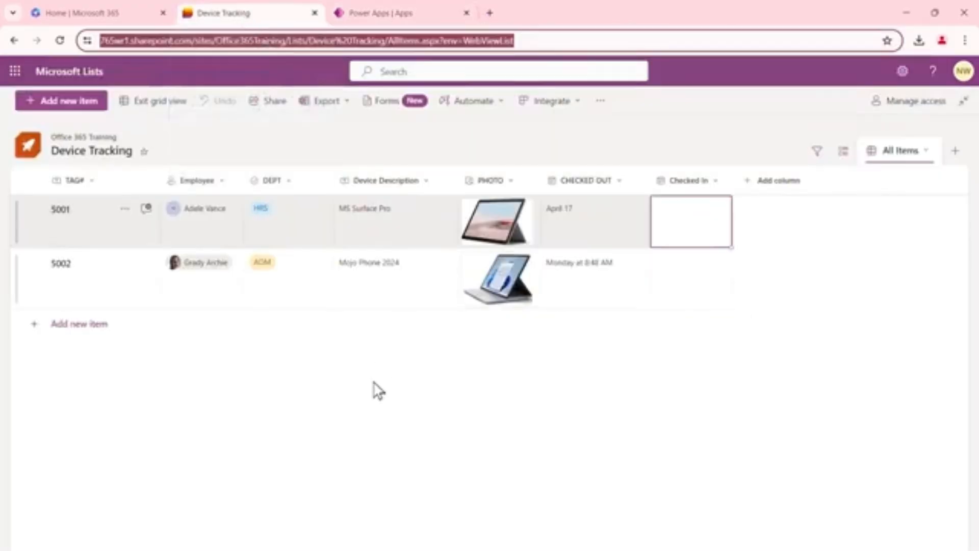
click(60, 40)
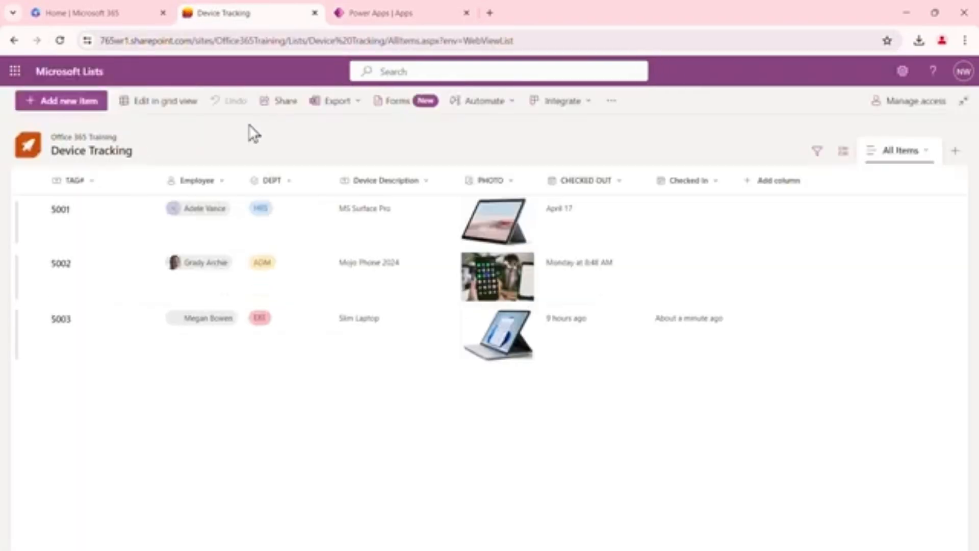
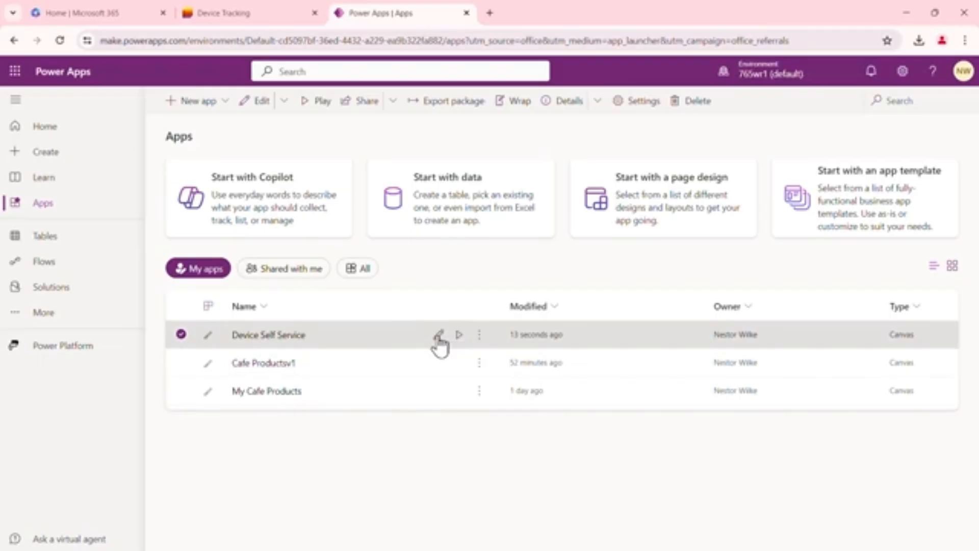
Open the Device Self Service app for editing and close the Device Tracking list tab
click(438, 335)
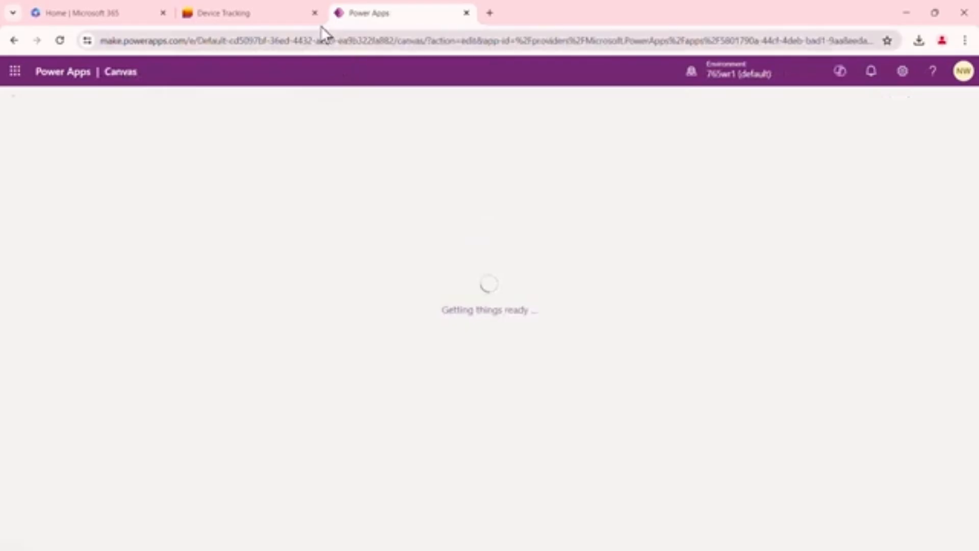
click(315, 12)
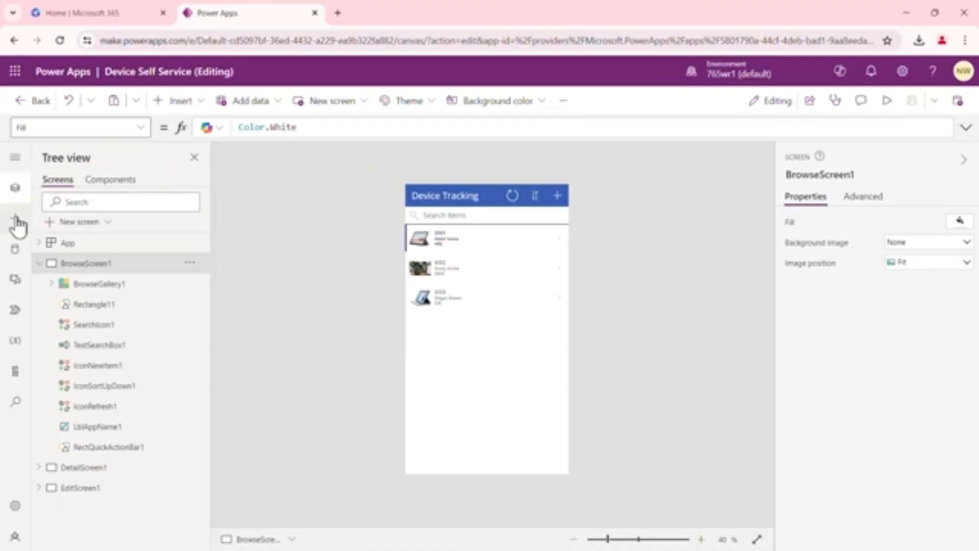
Review the app's data source and open the detail, edit and browse screens to examine them
click(16, 258)
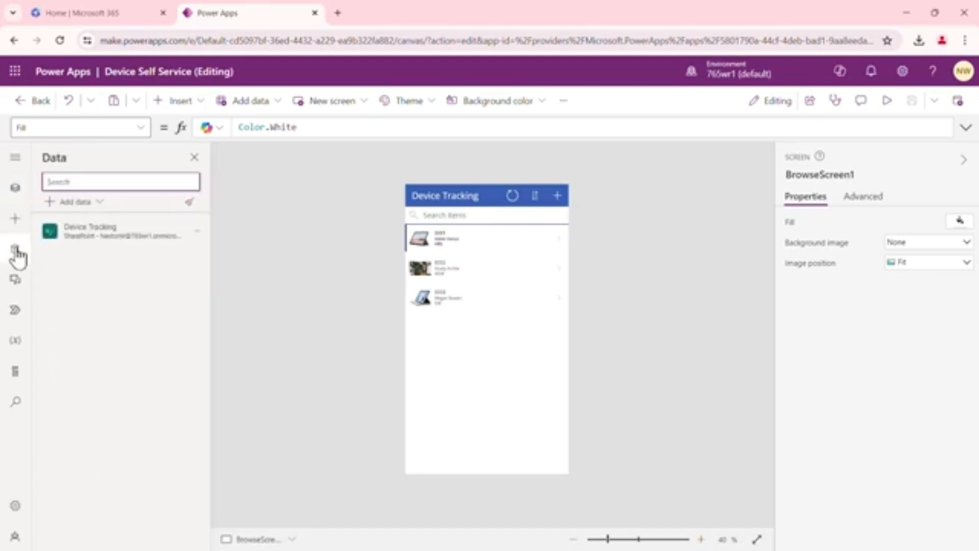
mouse_move(97, 234)
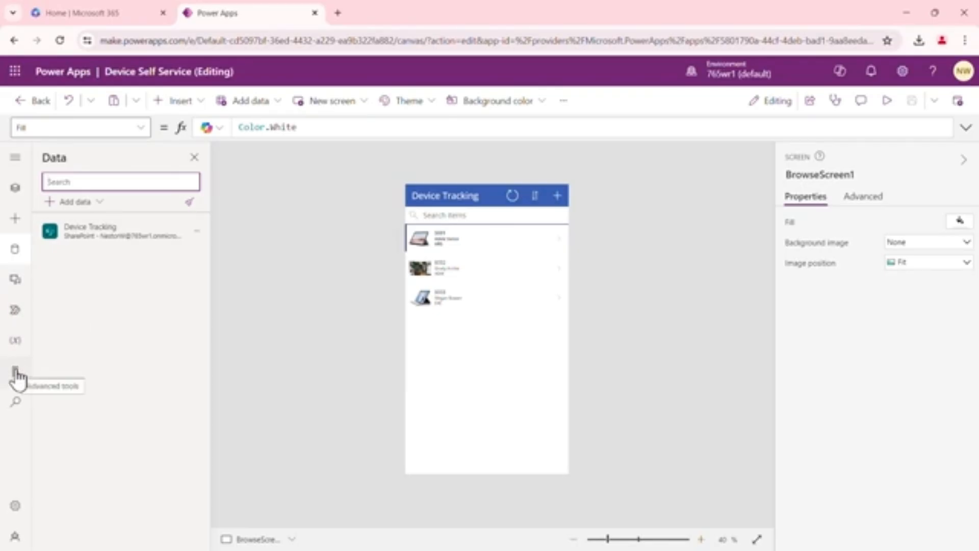
click(18, 192)
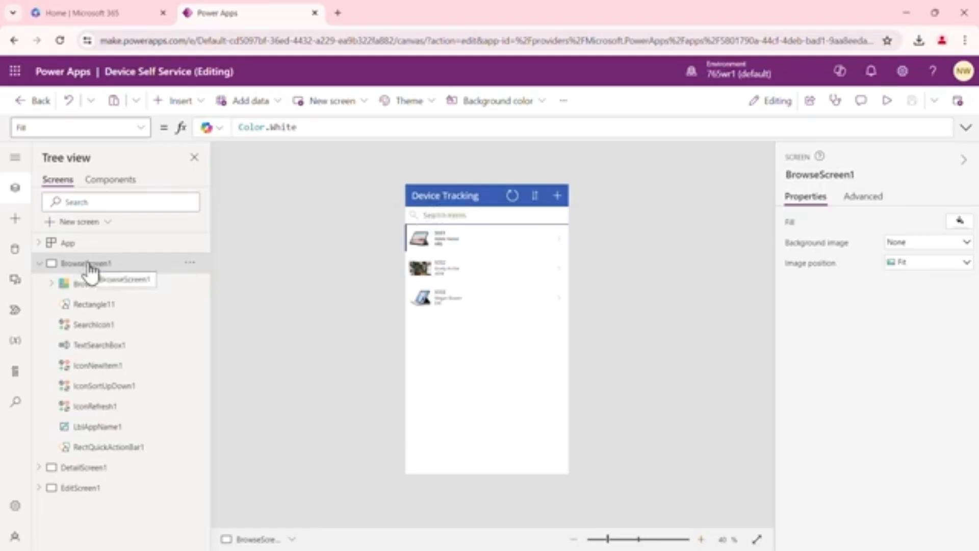
click(90, 468)
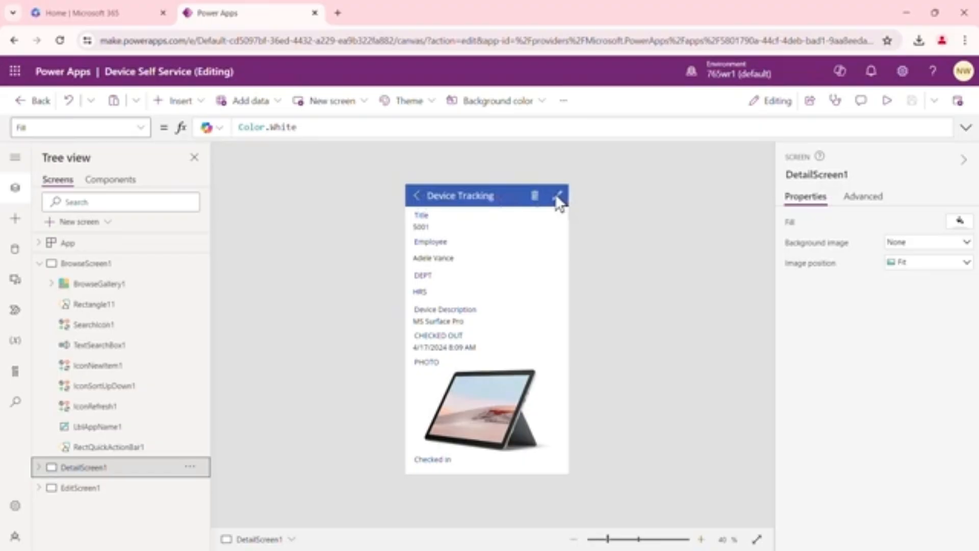
click(92, 491)
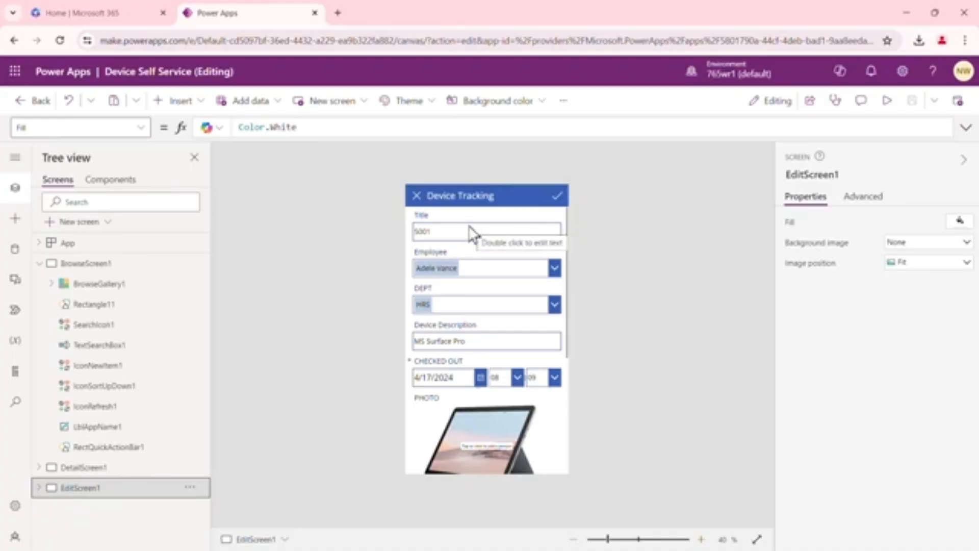
click(95, 270)
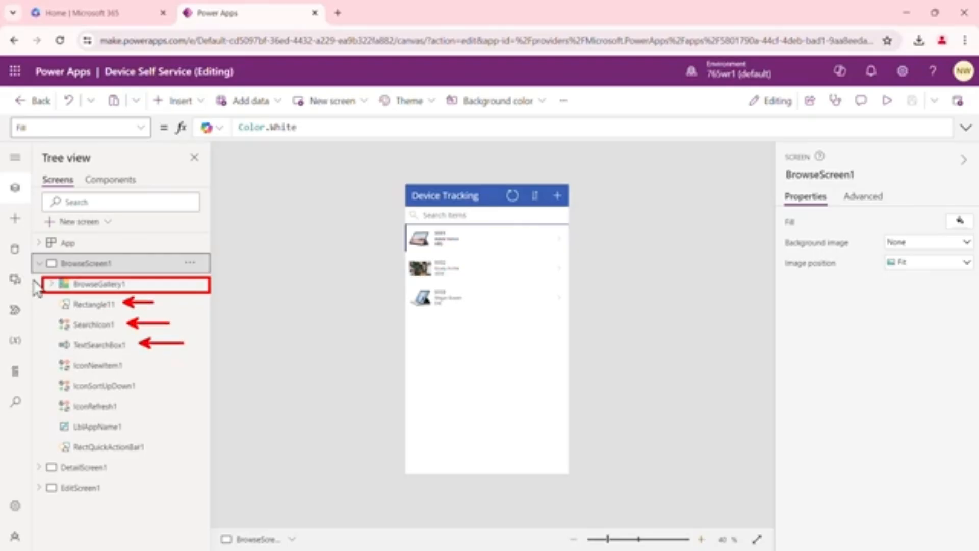
Inspect the browse screen's gallery, search box, icons and title label and their formulas
click(104, 285)
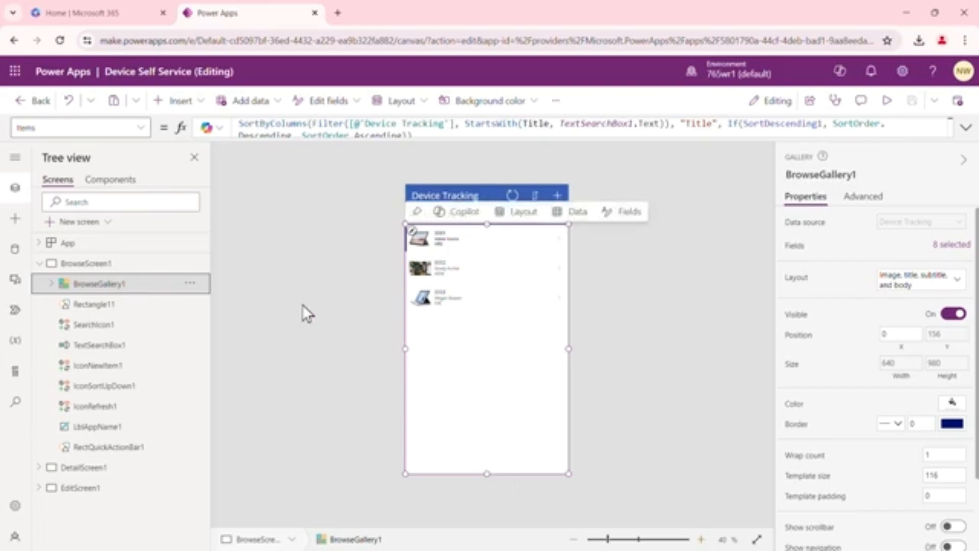
click(96, 307)
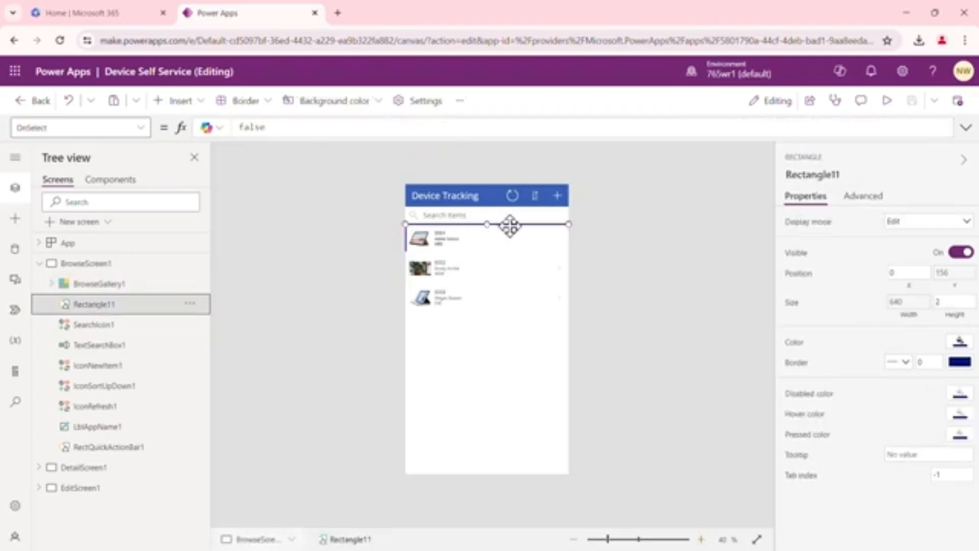
click(102, 325)
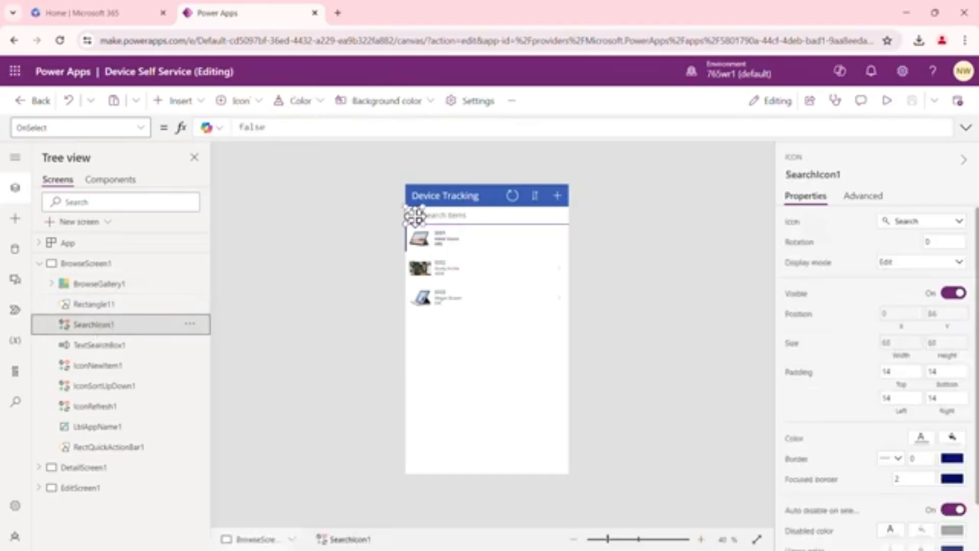
click(116, 346)
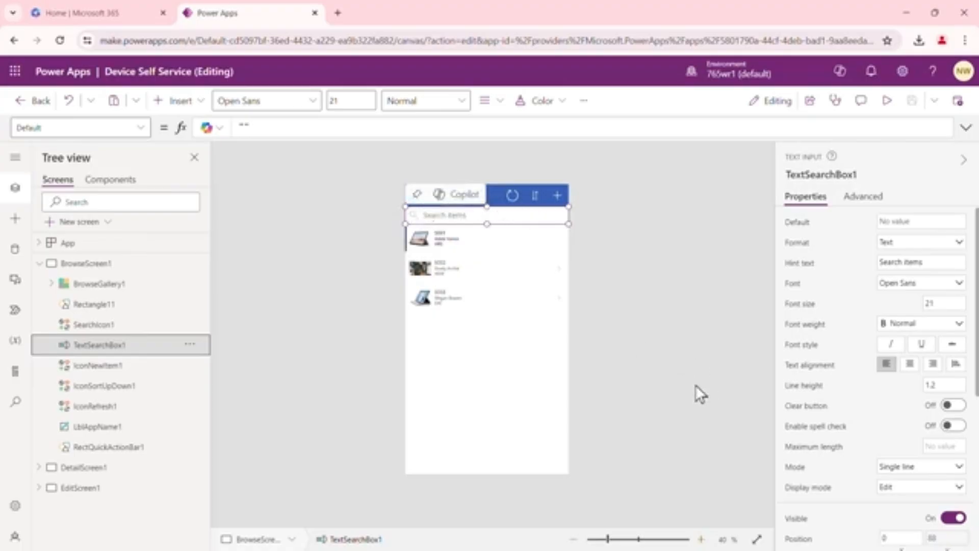
click(702, 540)
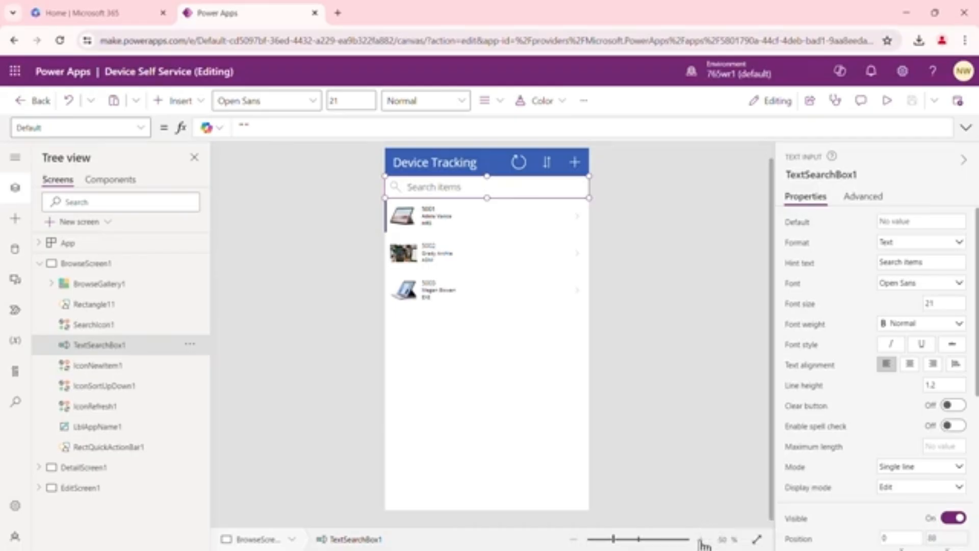
click(702, 539)
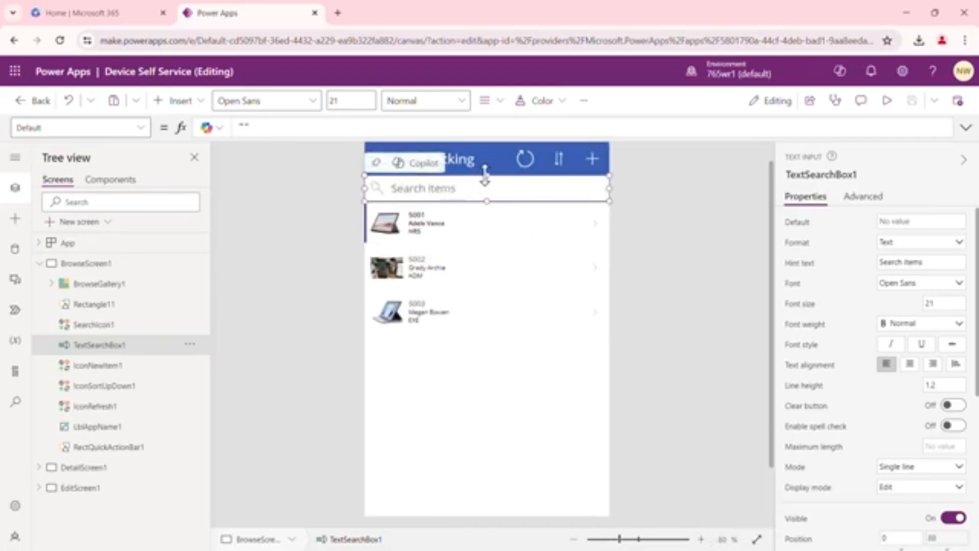
click(100, 366)
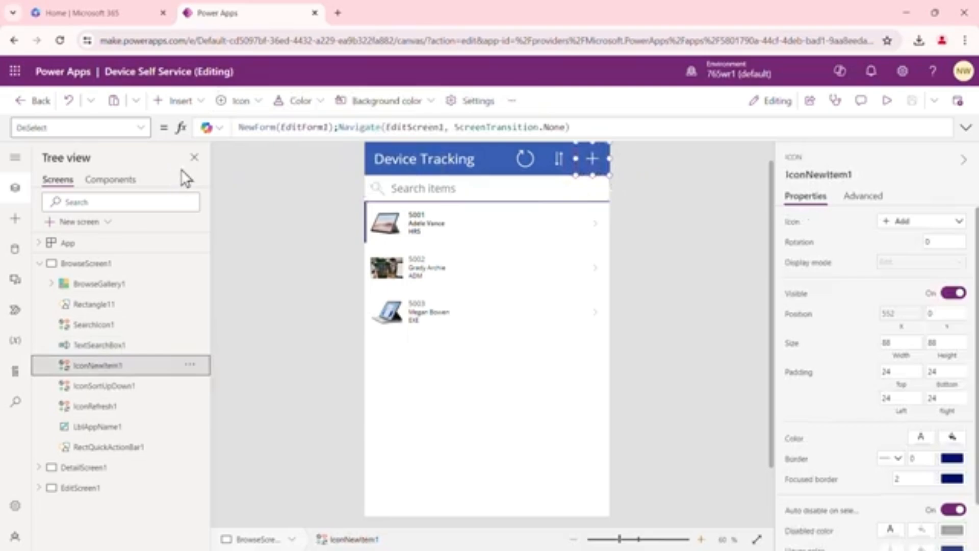
click(184, 102)
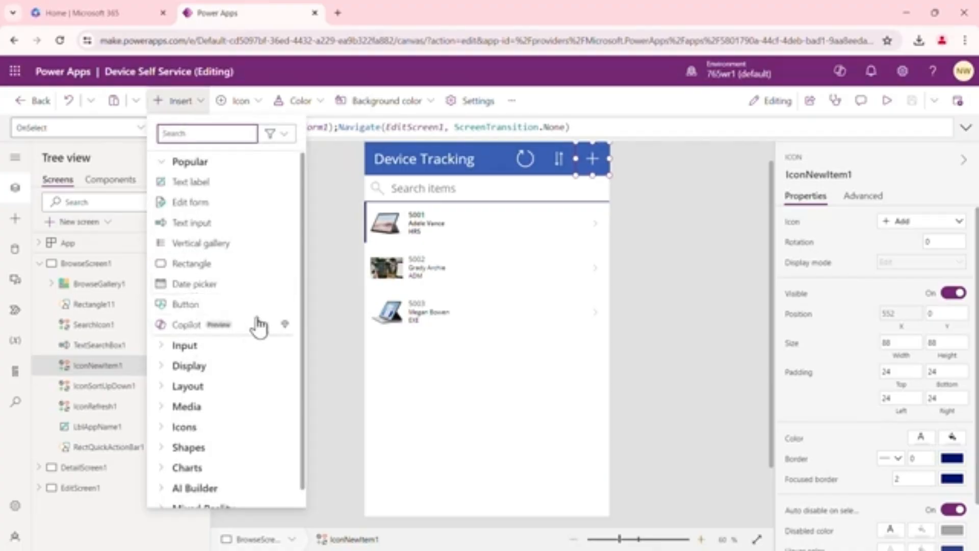
click(320, 263)
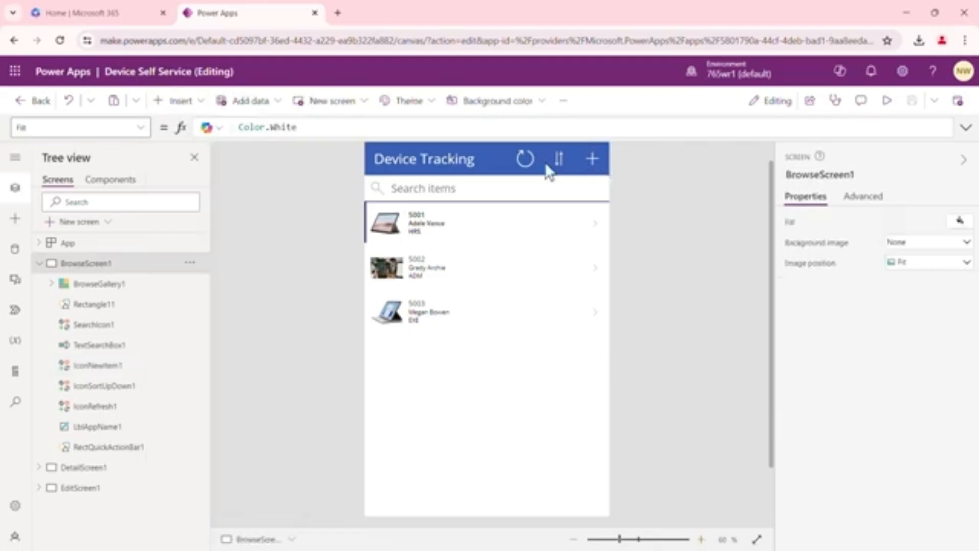
click(97, 406)
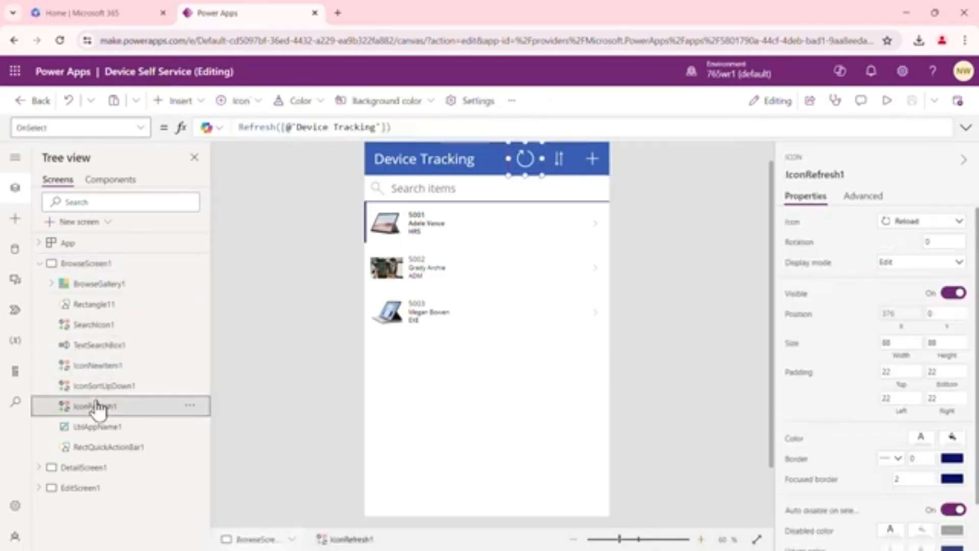
click(98, 427)
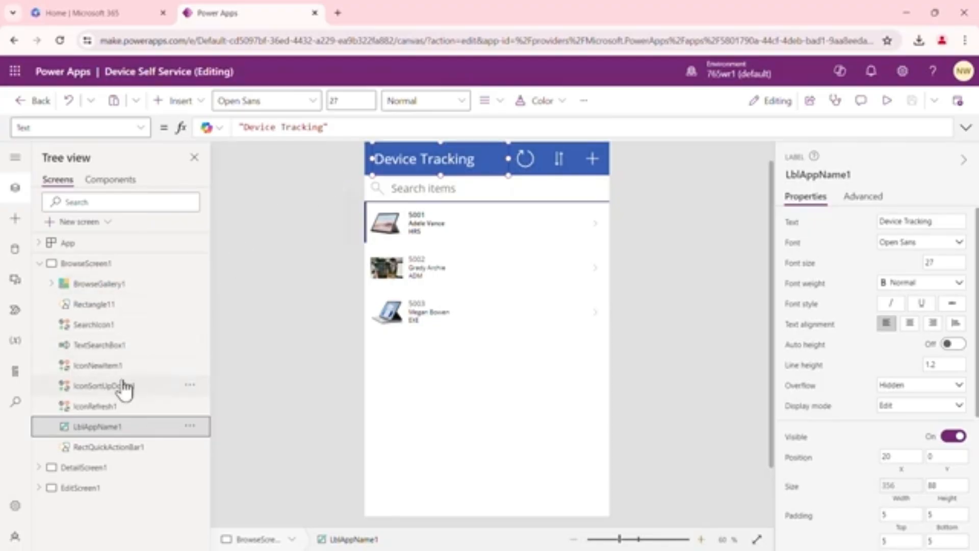
click(104, 406)
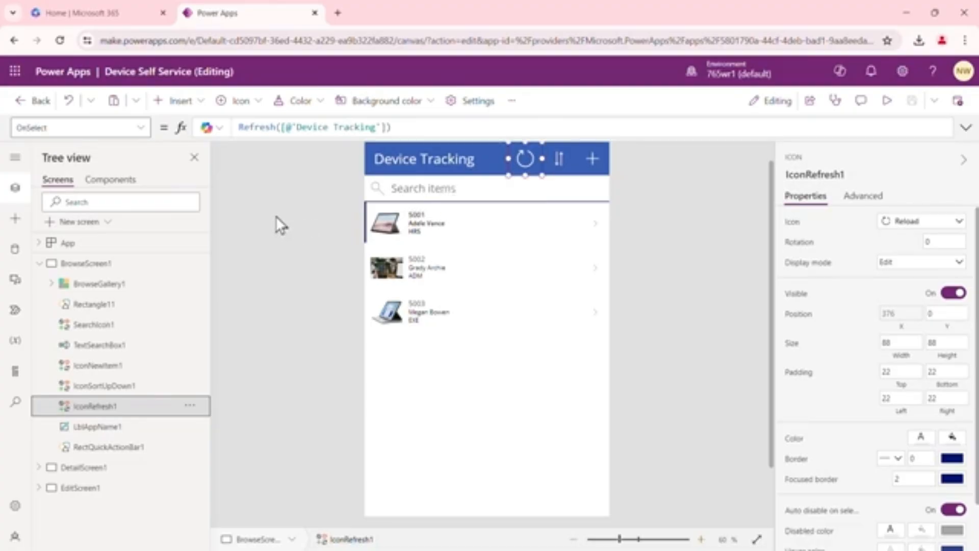
Add a new blank screen to the app
click(105, 268)
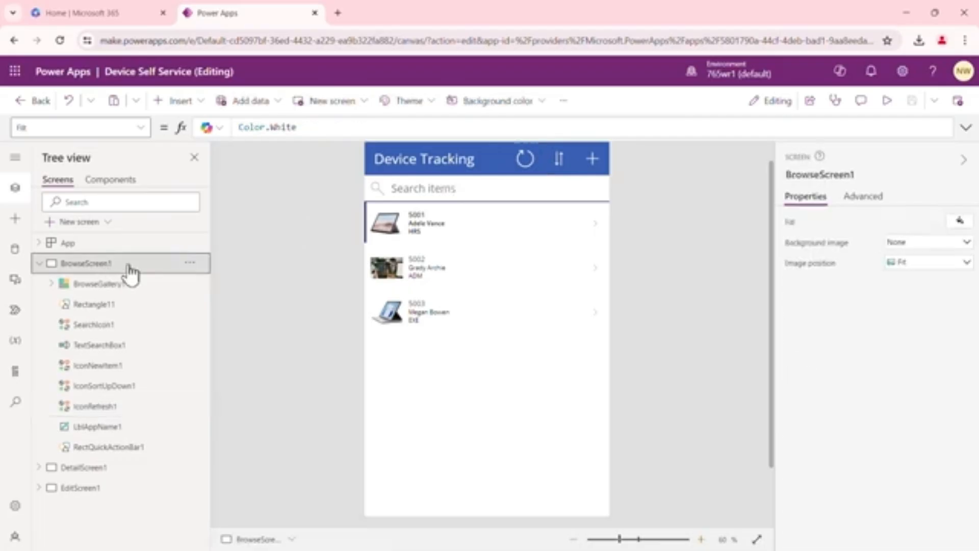
click(108, 223)
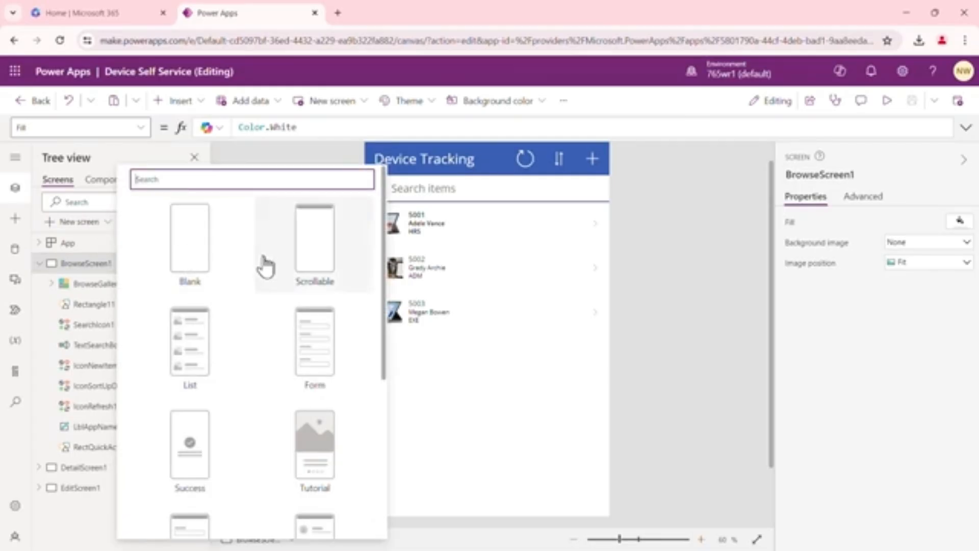
scroll(265, 267, down, 4)
scroll(264, 267, down, 2)
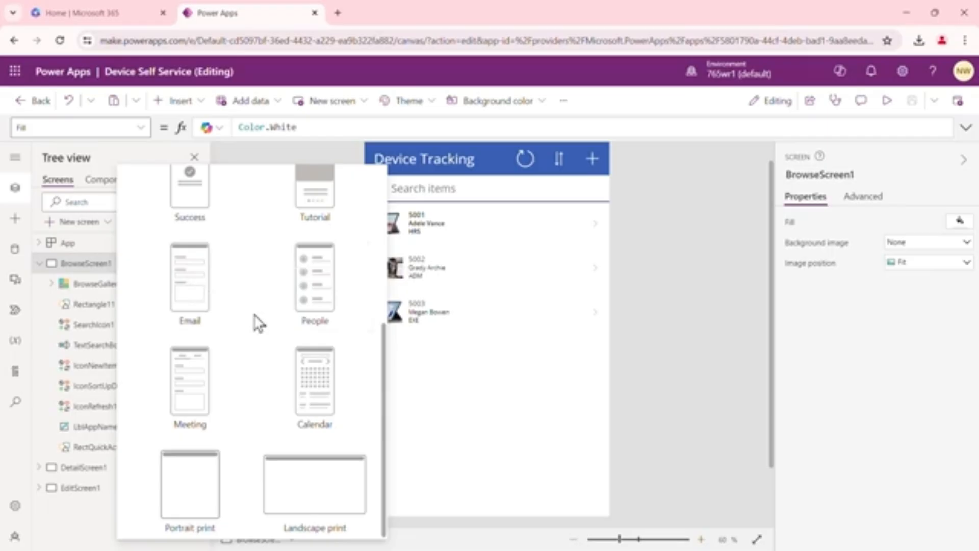
scroll(259, 322, up, 5)
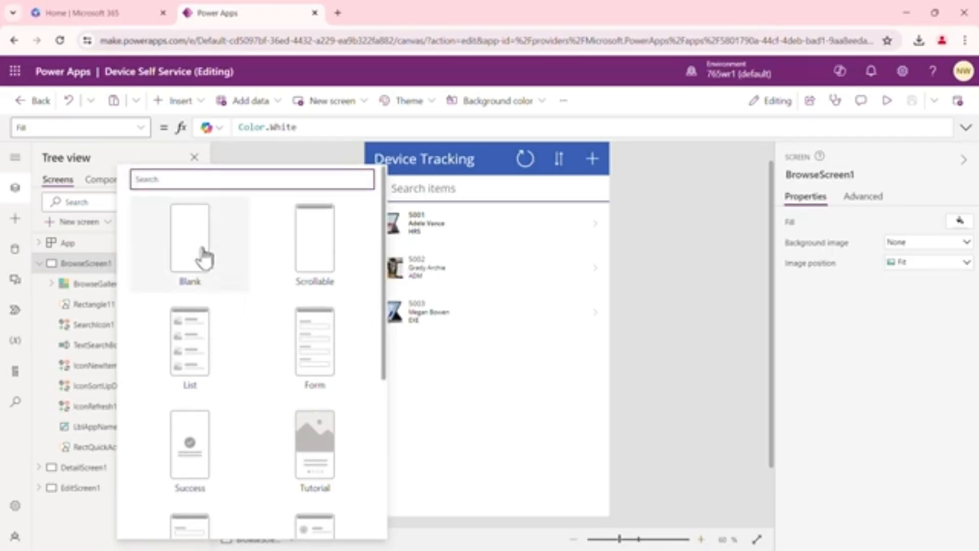
click(198, 247)
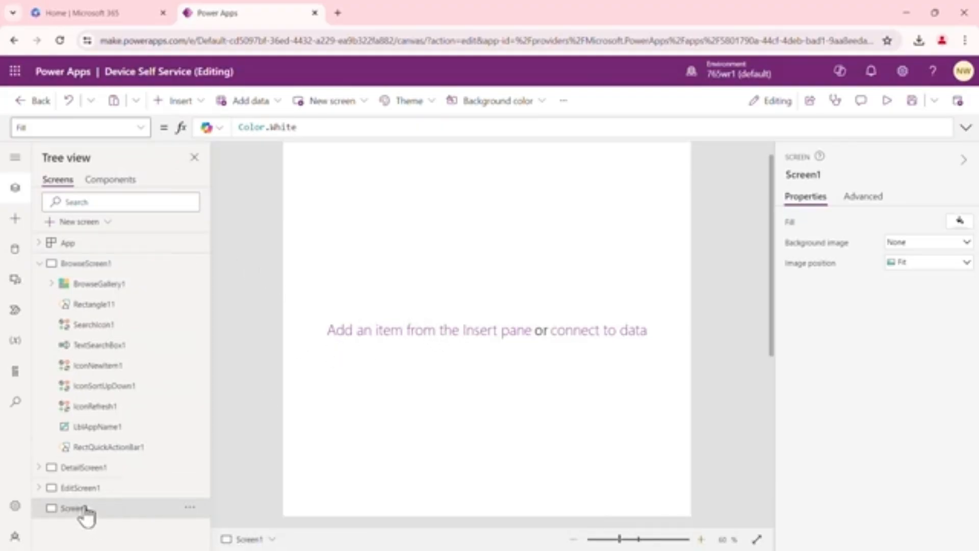
Rename the new screen to Home
click(190, 507)
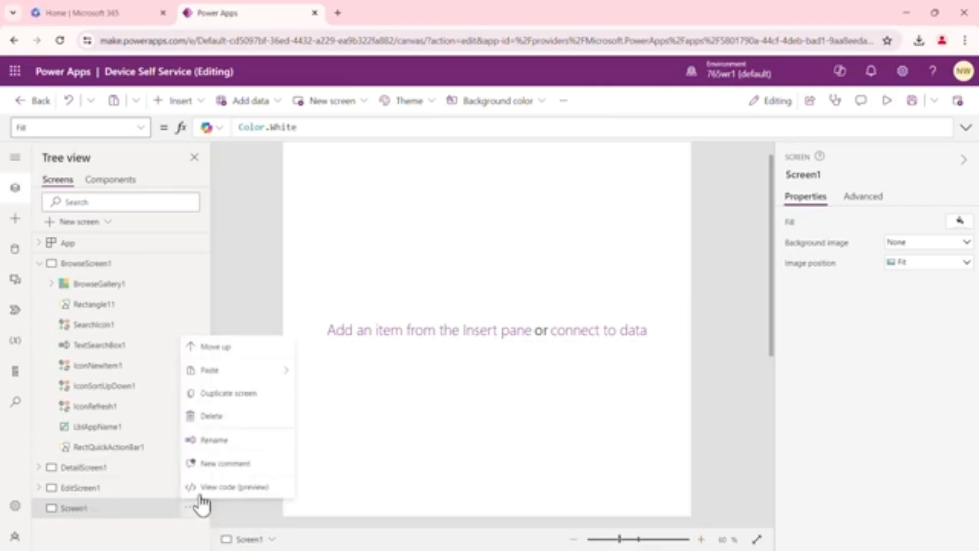
click(196, 441)
text(Home)
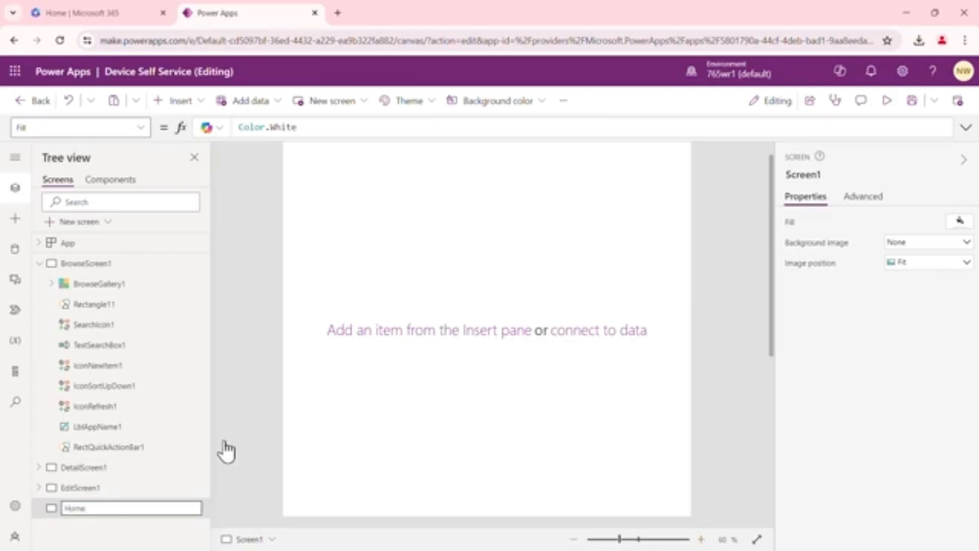
key(Return)
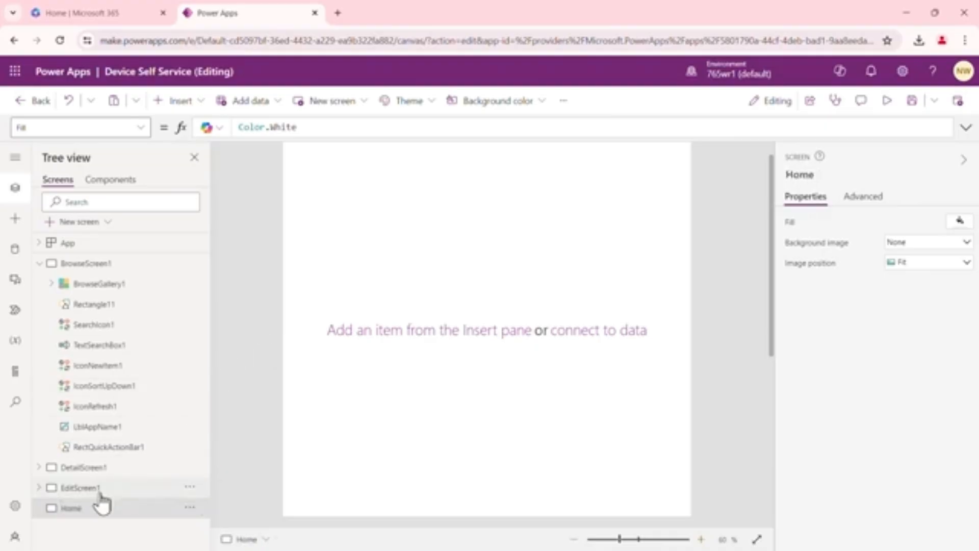
Move the Home screen to the top of the screen list and collapse BrowseScreen1
click(124, 510)
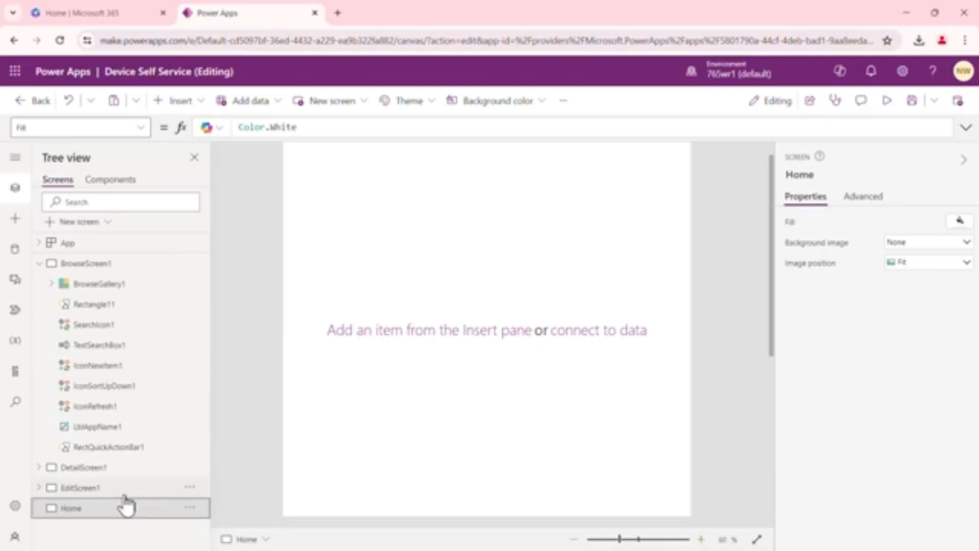
click(191, 508)
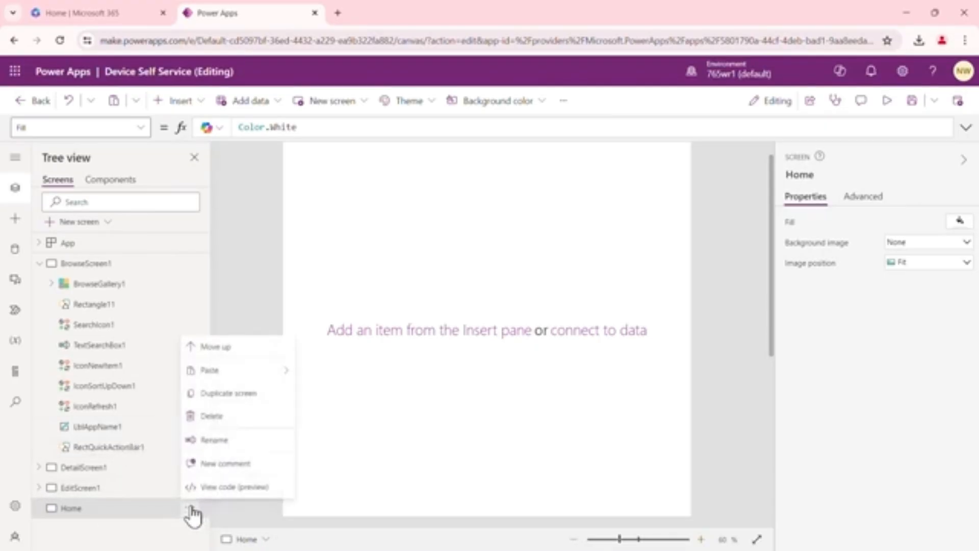
click(236, 350)
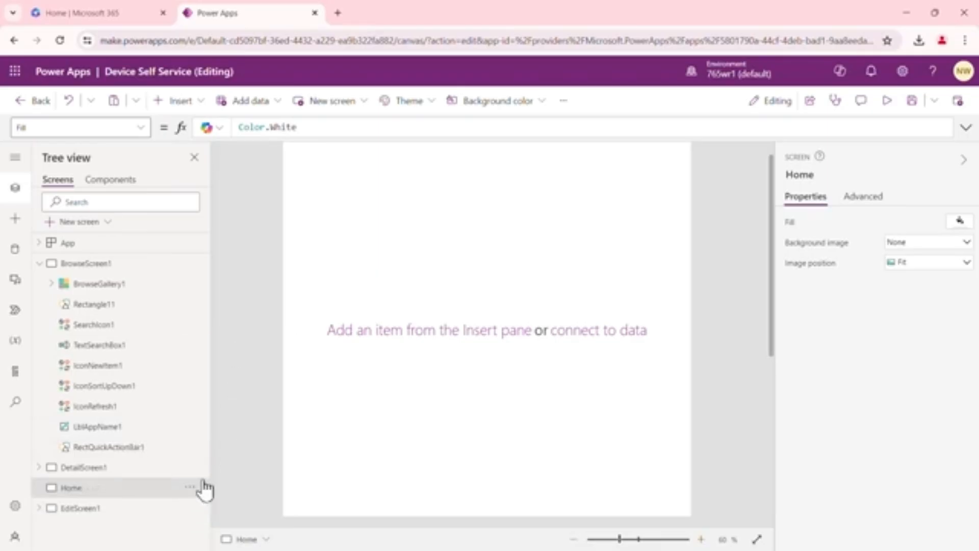
click(190, 488)
click(225, 305)
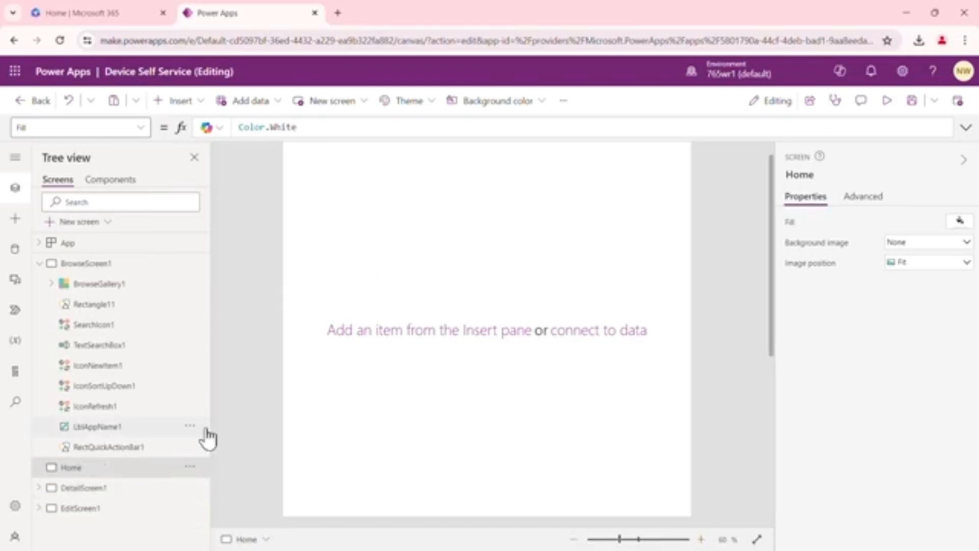
click(192, 468)
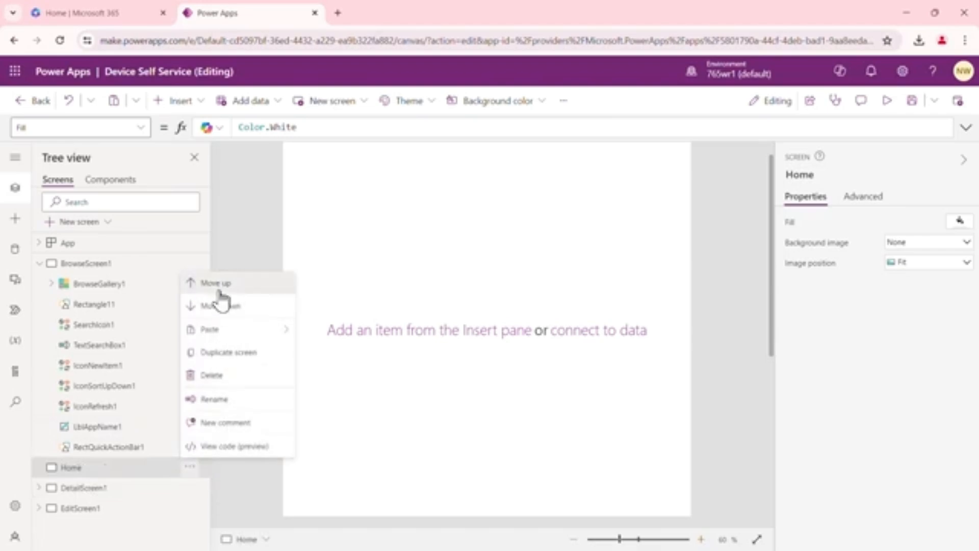
click(220, 282)
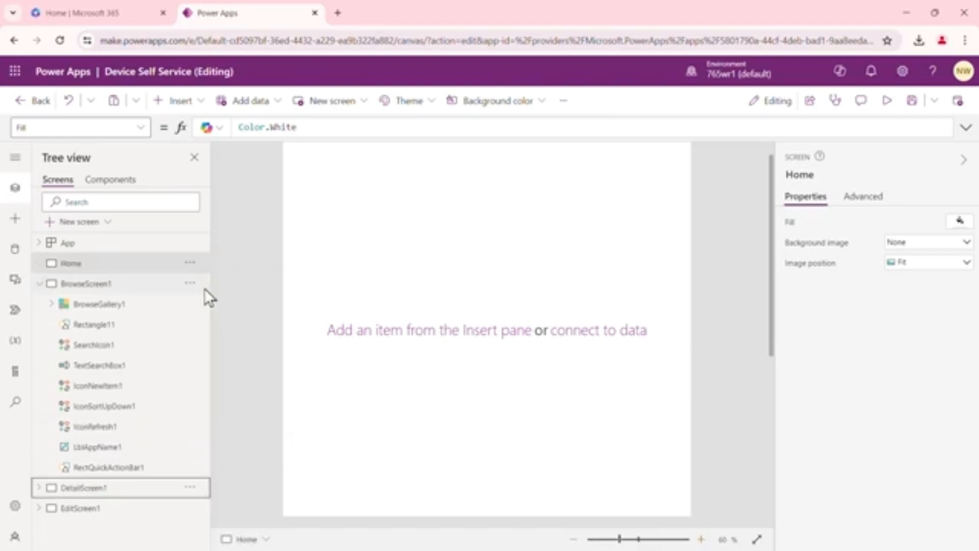
click(40, 285)
click(112, 264)
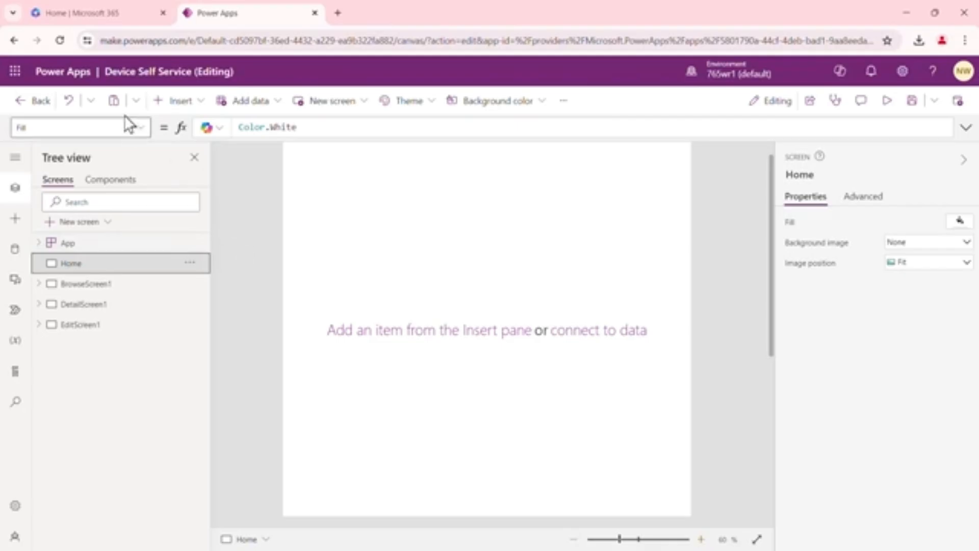
Insert a button onto the Home screen
click(196, 103)
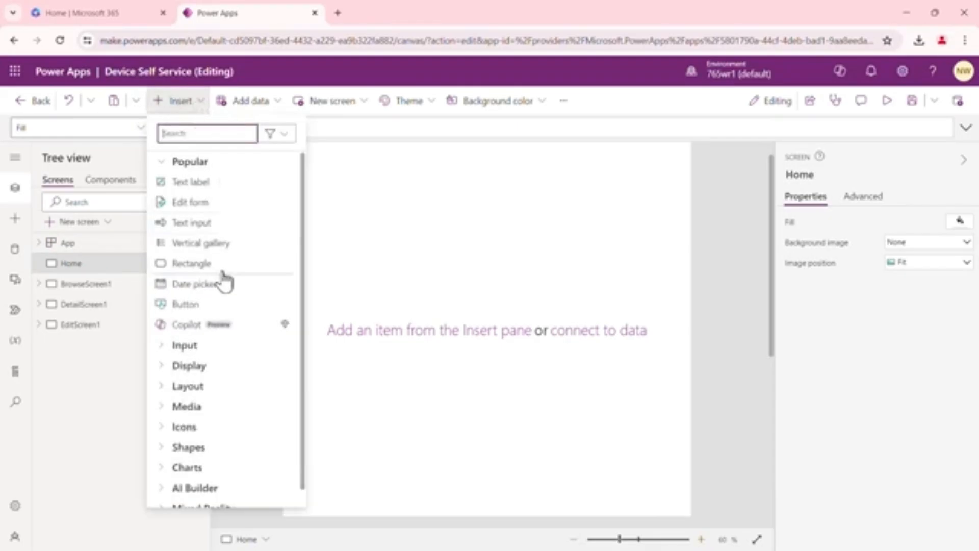
click(185, 304)
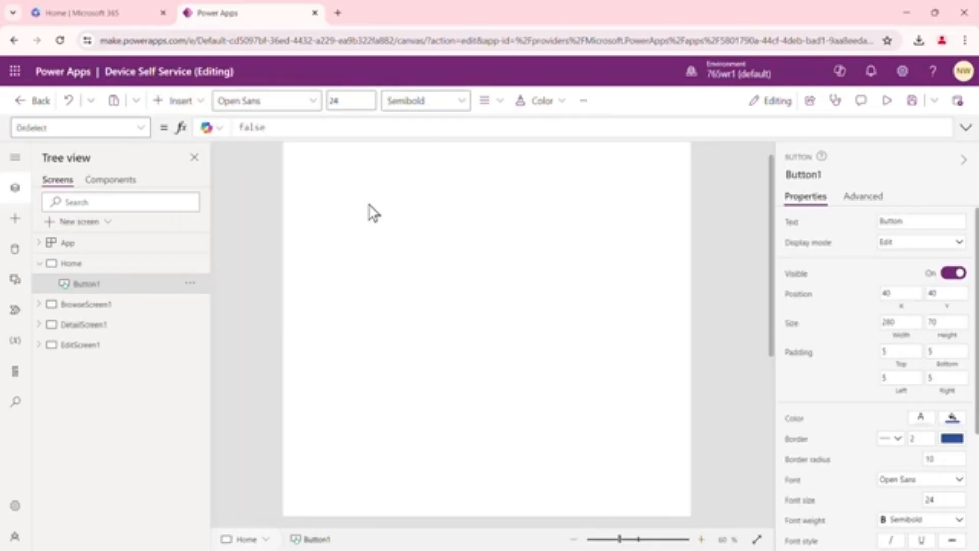
click(393, 217)
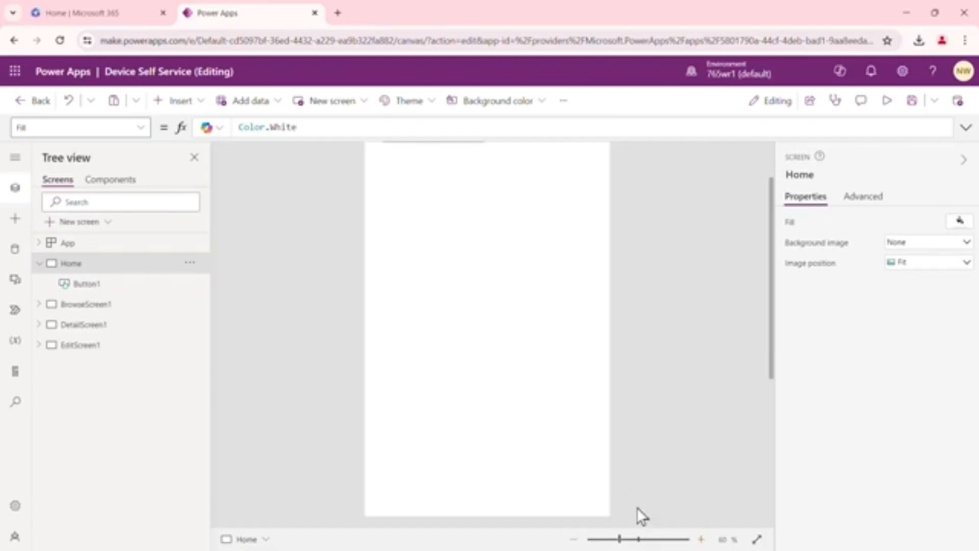
Resize the button to about 486 by 180 and position it near the top of the screen
click(575, 541)
click(457, 173)
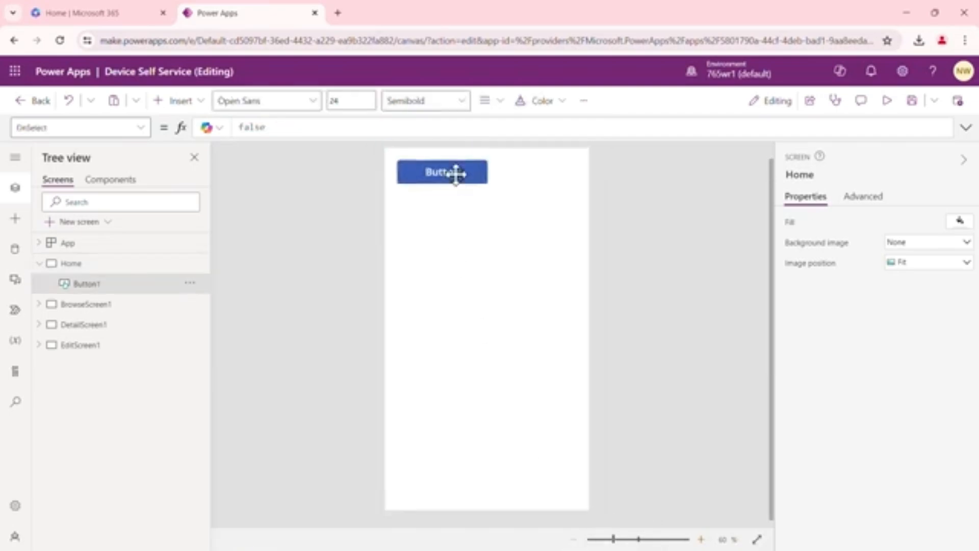
drag(465, 166, 570, 258)
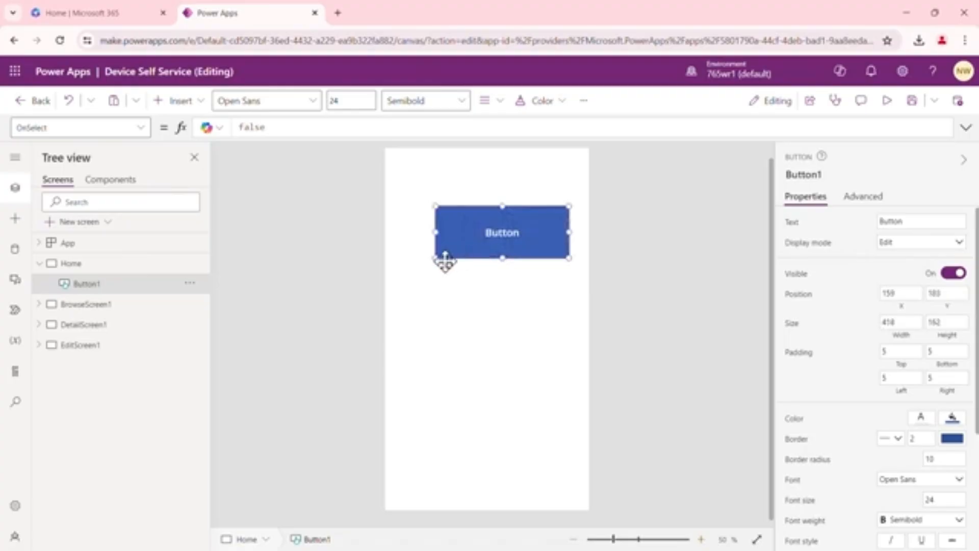
drag(433, 259, 413, 264)
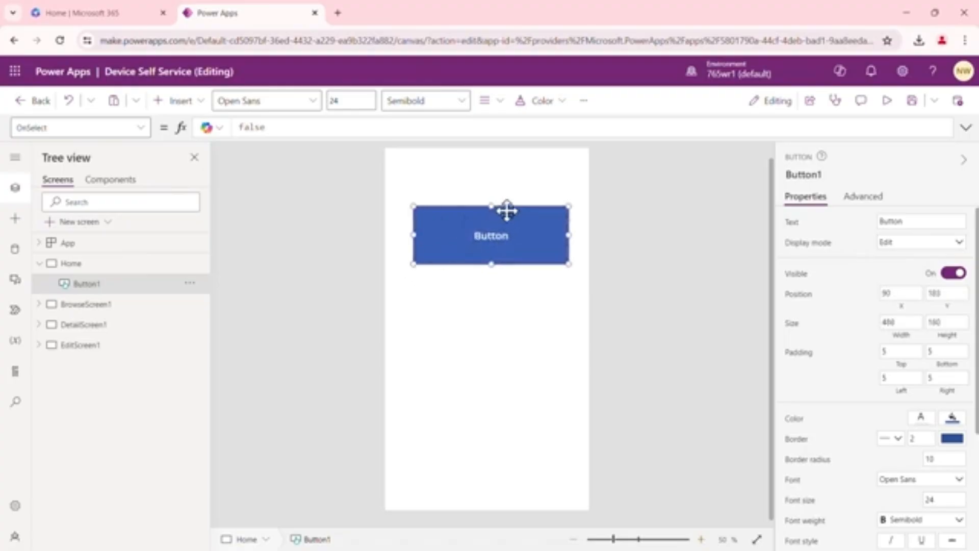
drag(504, 206, 501, 202)
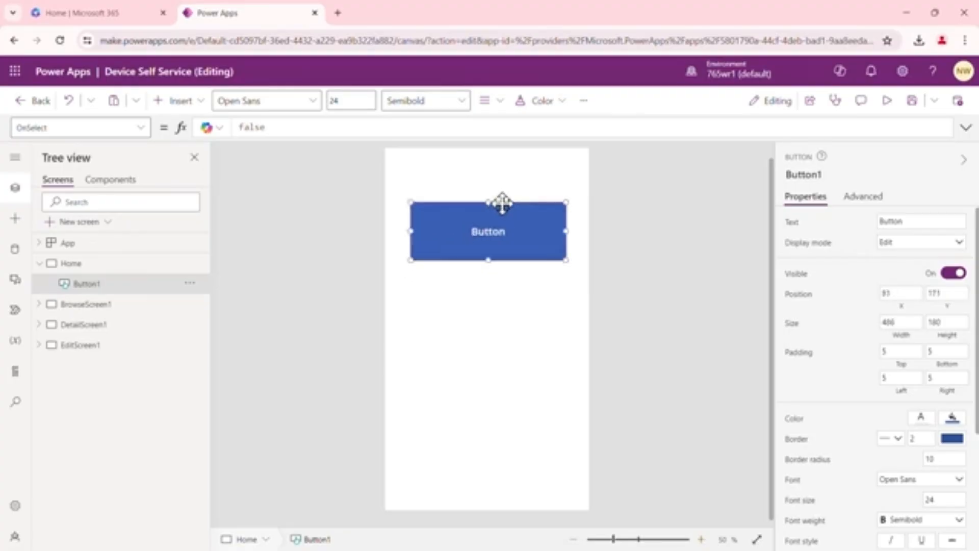
Copy and paste the button, and move the duplicate just below the first one
right_click(467, 255)
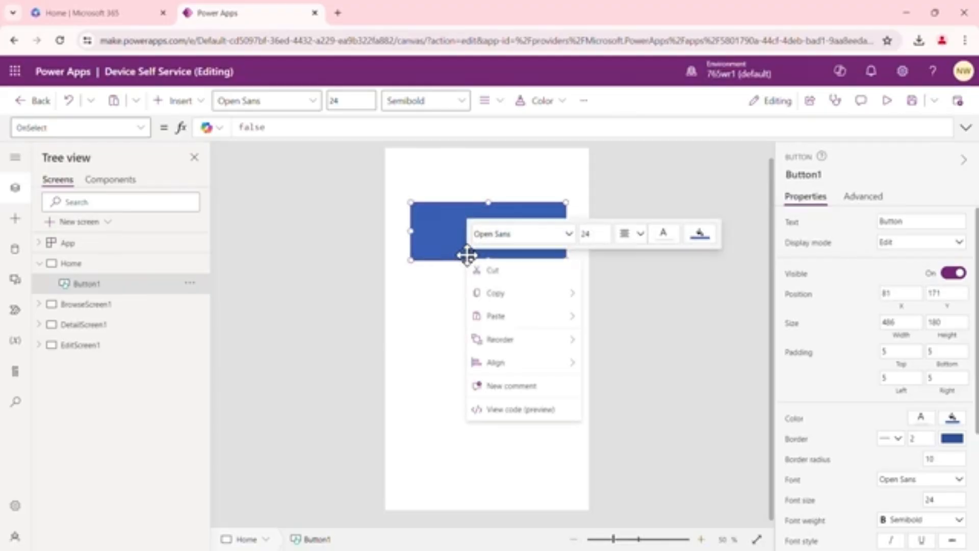
mouse_move(571, 296)
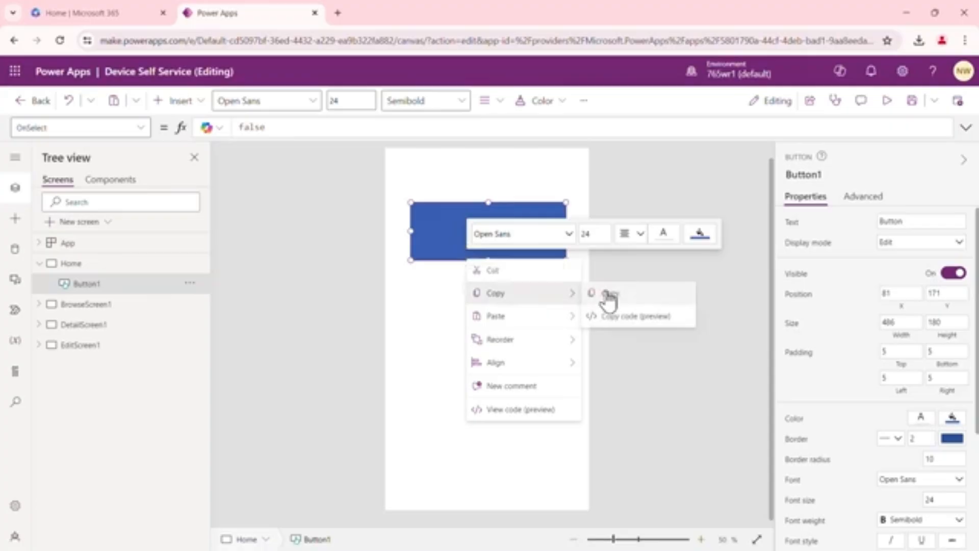
click(615, 293)
right_click(485, 362)
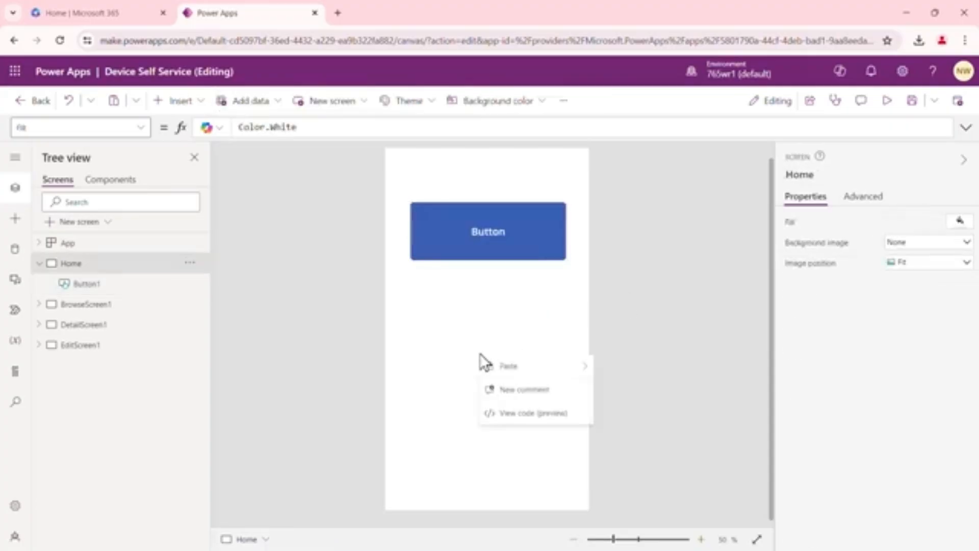
mouse_move(571, 367)
click(607, 370)
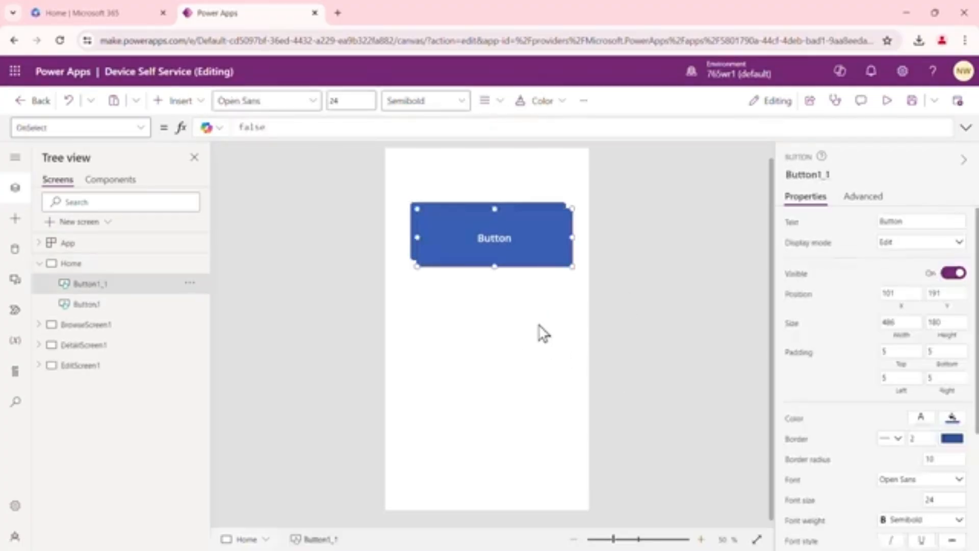
drag(519, 255, 514, 326)
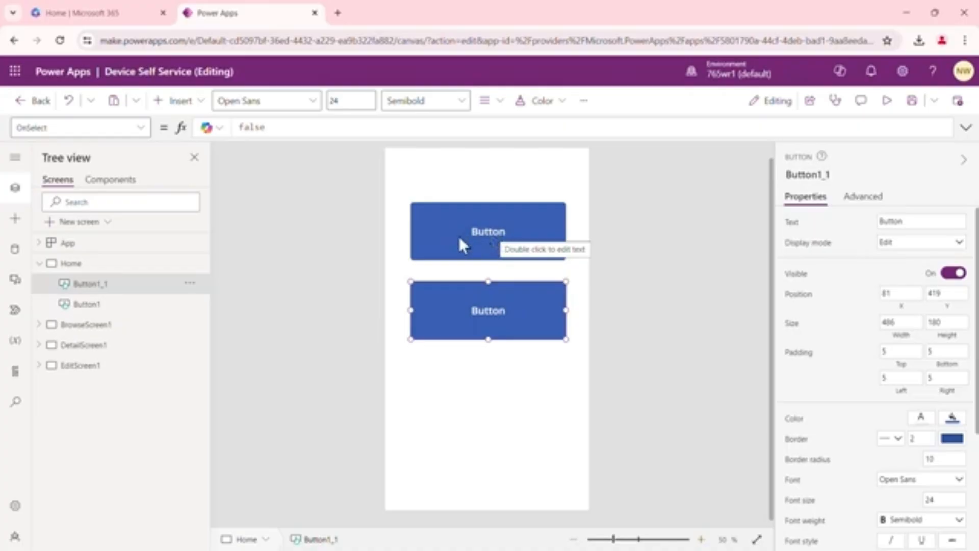
Change the top button's text to Browse
click(486, 240)
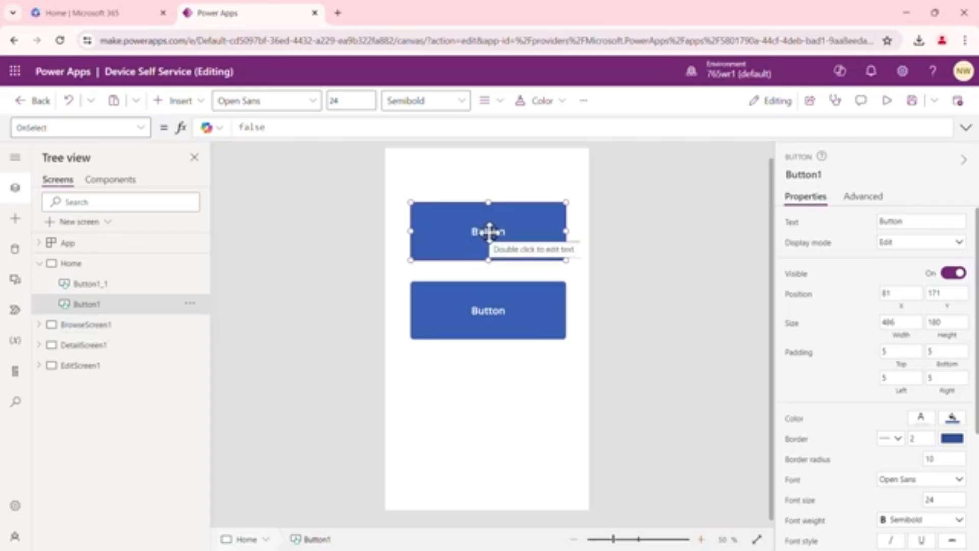
double_click(490, 233)
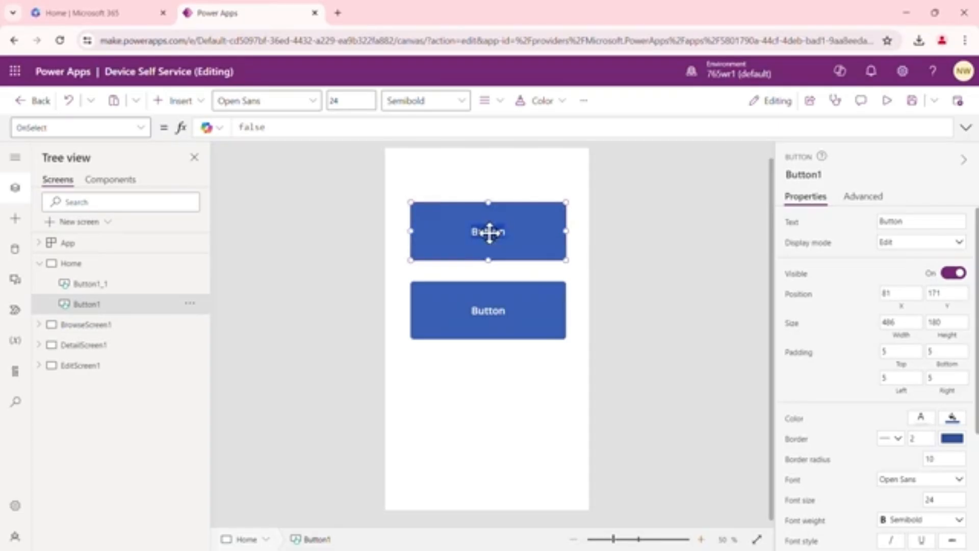
key(BackSpace)
Change the lower button's text to Help
click(491, 311)
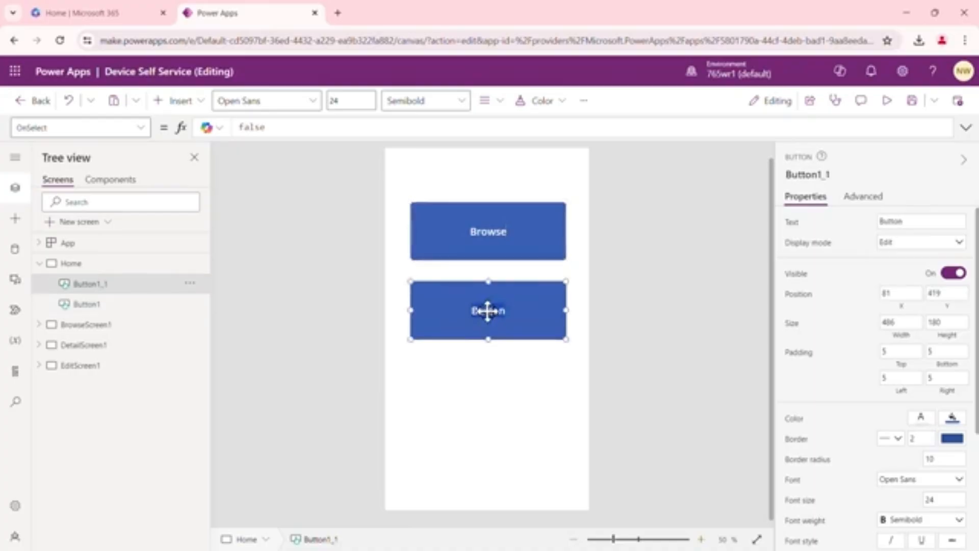
key(BackSpace)
text(Help)
click(658, 251)
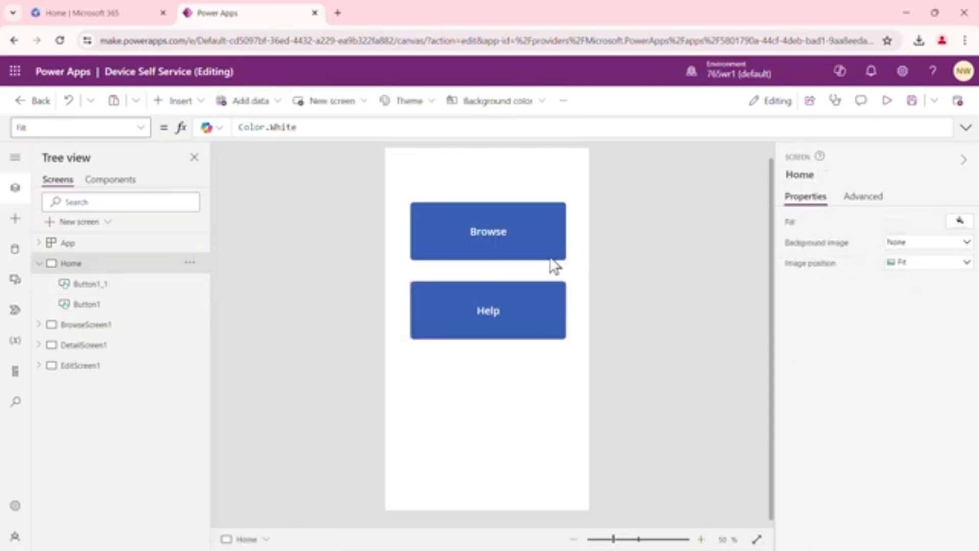
Set the Browse button's OnSelect formula to Navigate(BrowseScreen1)
click(521, 296)
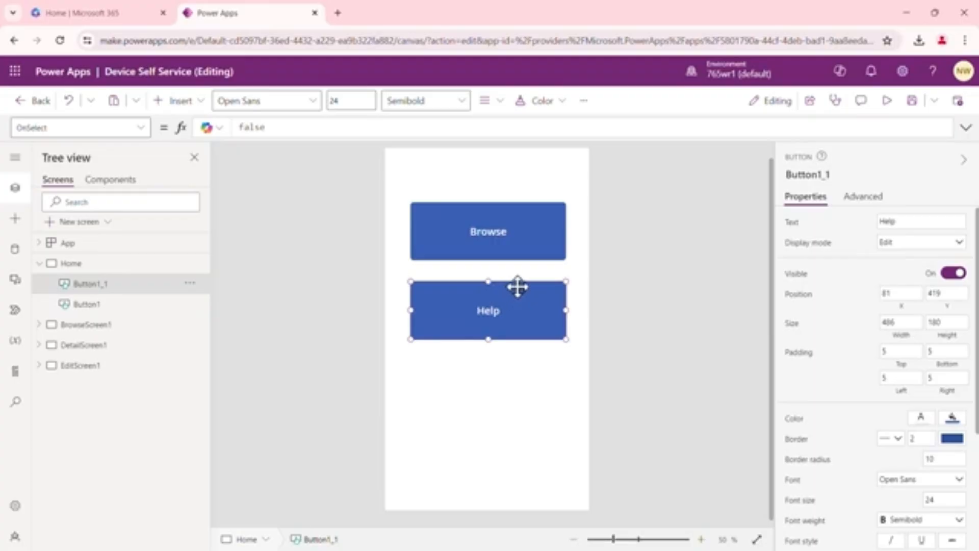
click(503, 209)
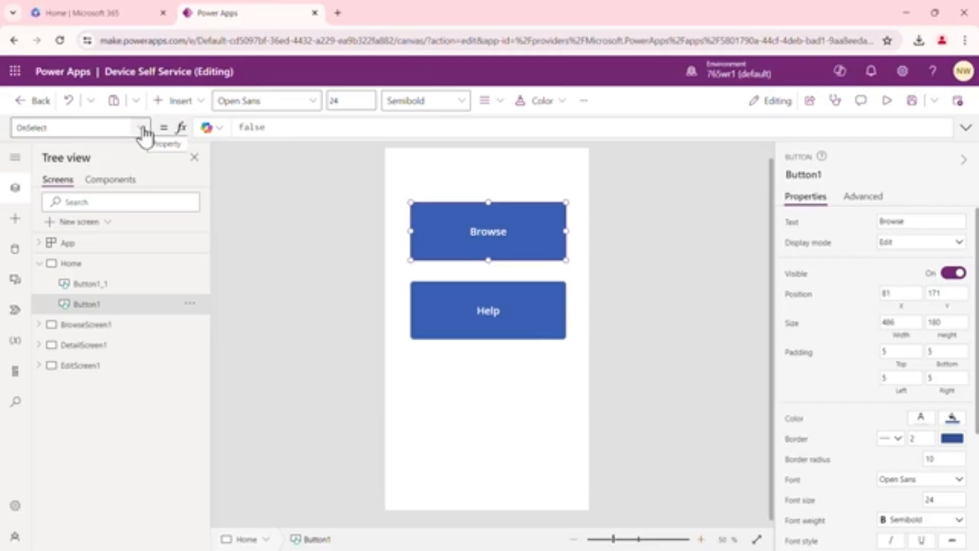
double_click(264, 127)
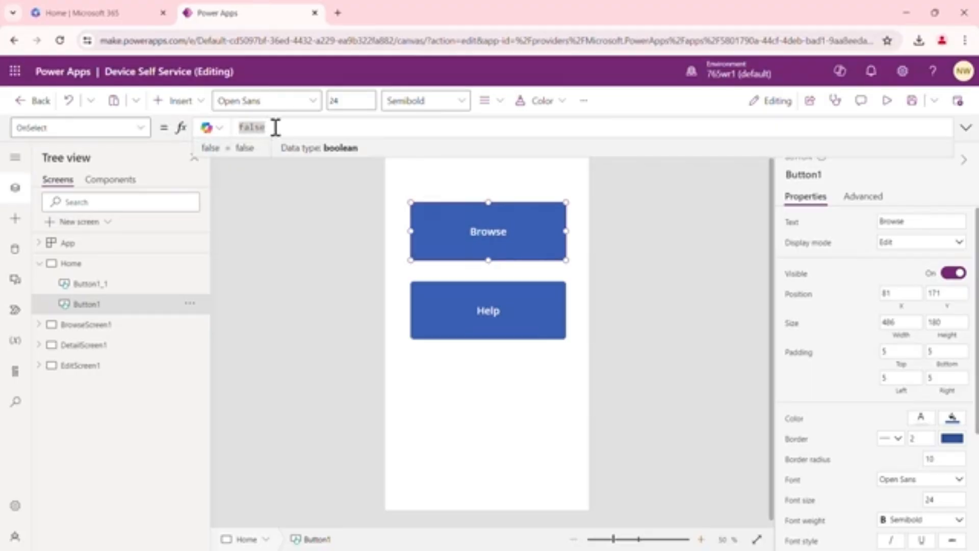
text(N)
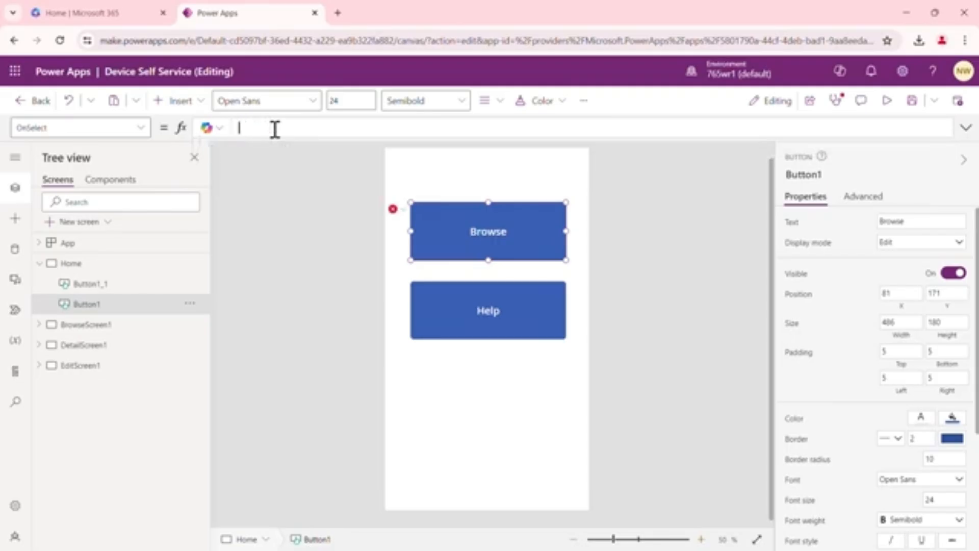
text(avigate)
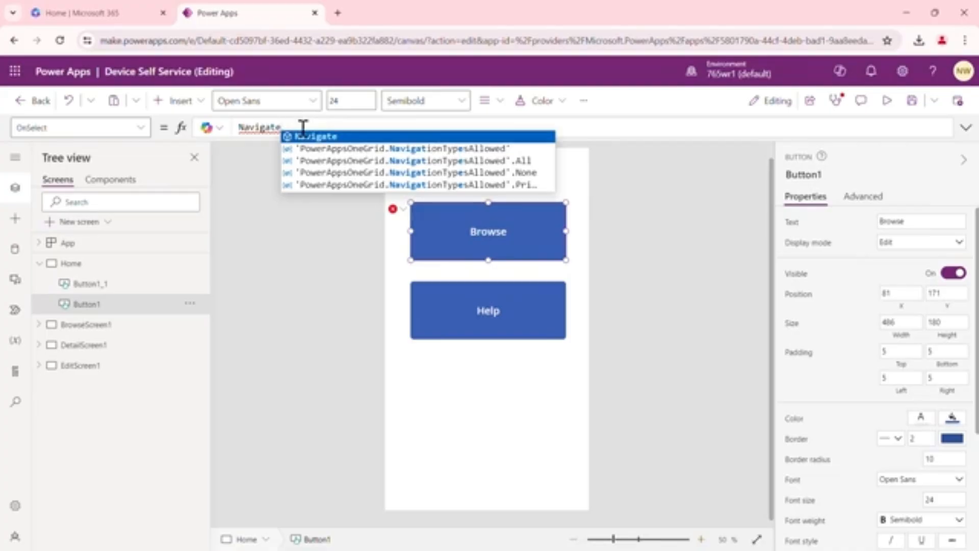
text(()
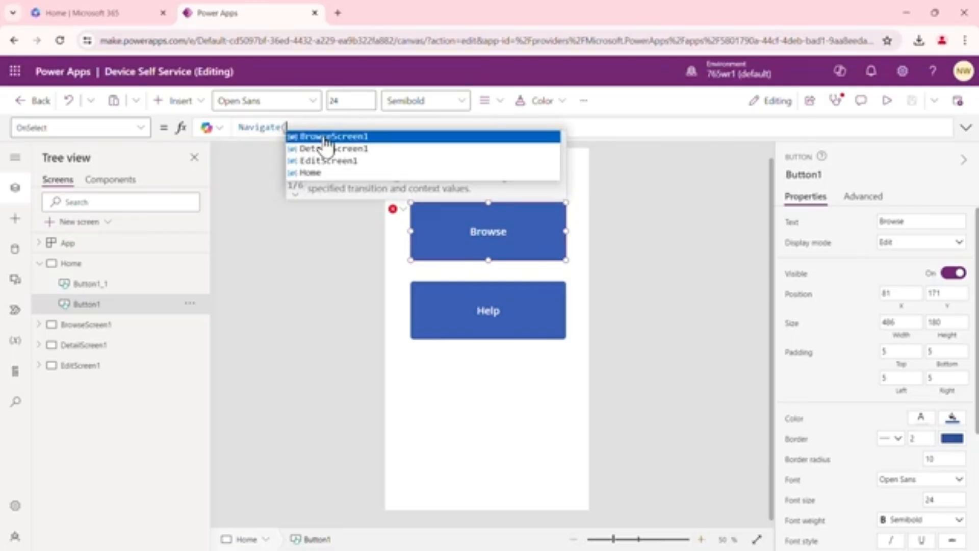
click(325, 137)
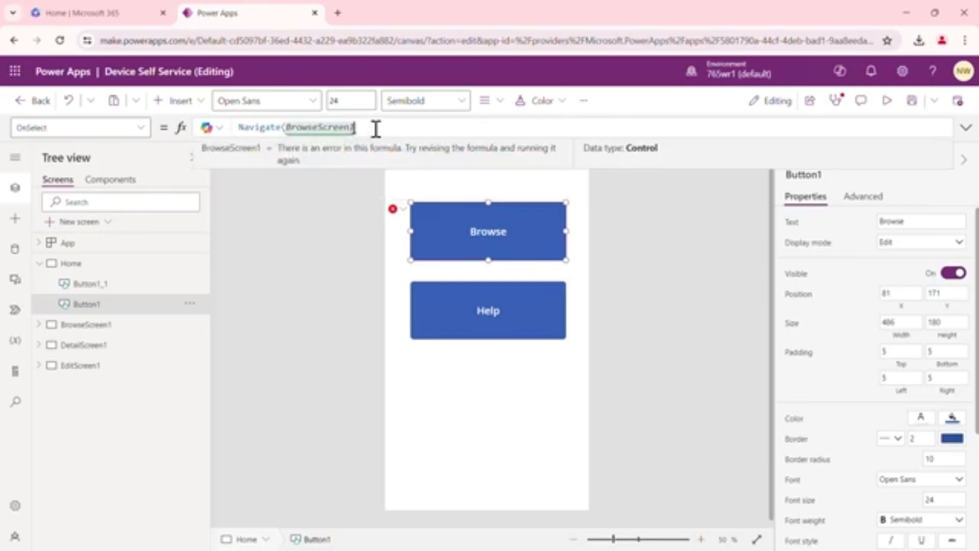
text())
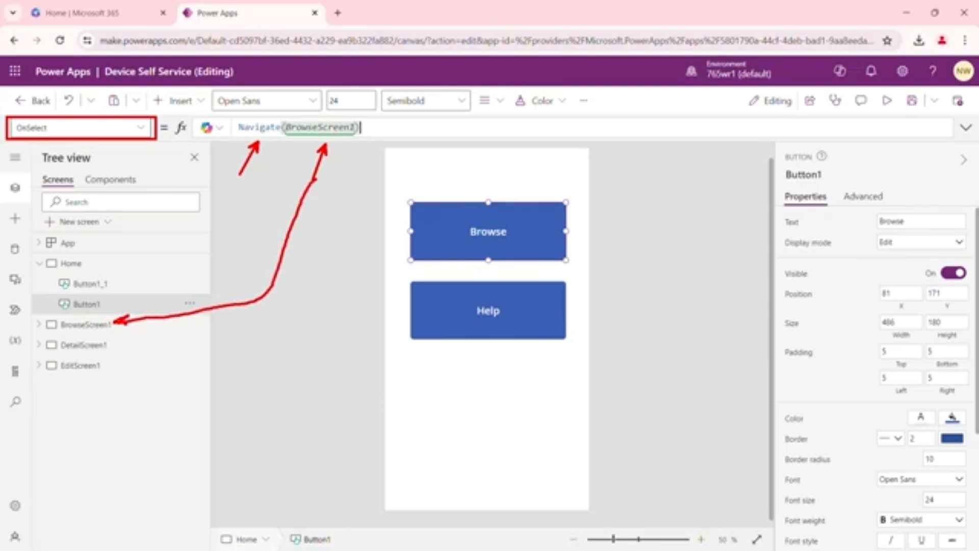
click(656, 226)
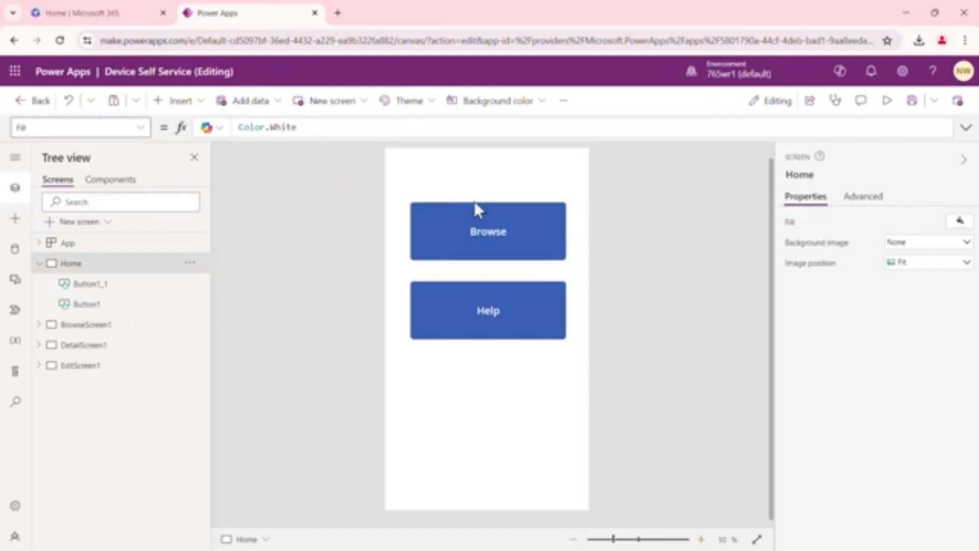
Preview the app and test that the Browse button opens the browse screen
click(519, 218)
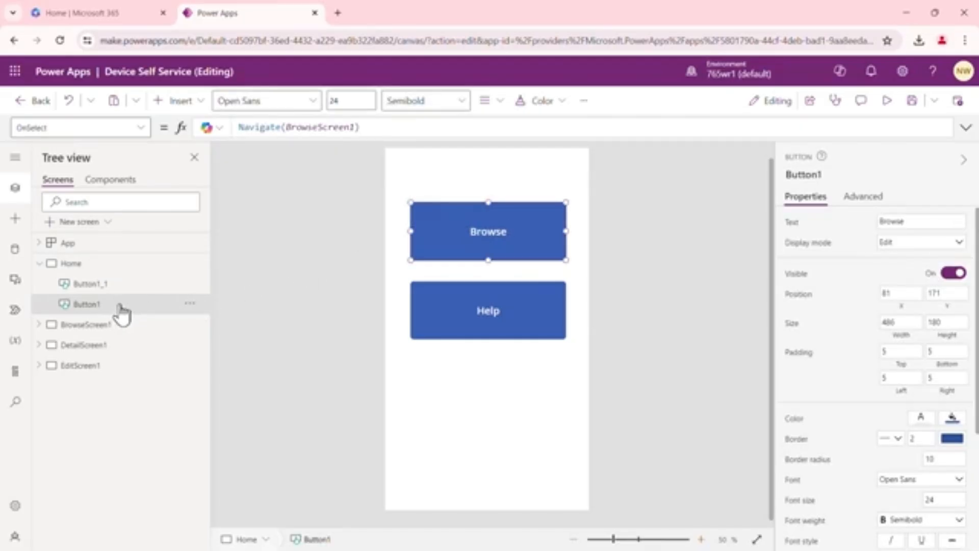
click(675, 215)
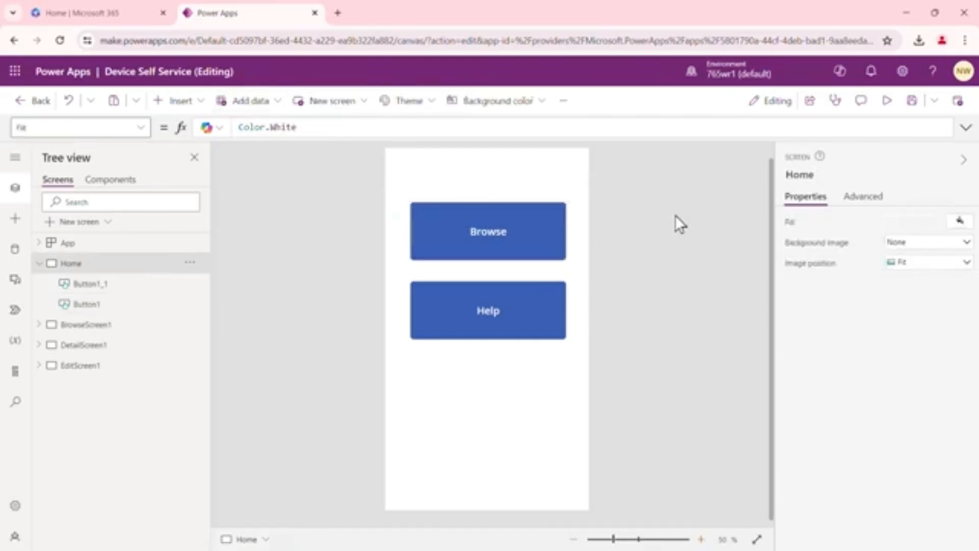
click(886, 104)
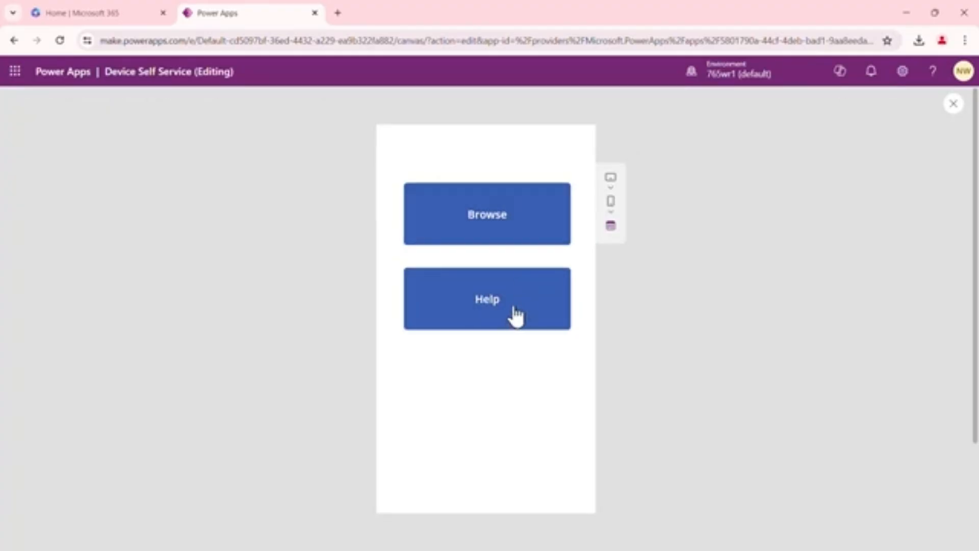
click(502, 232)
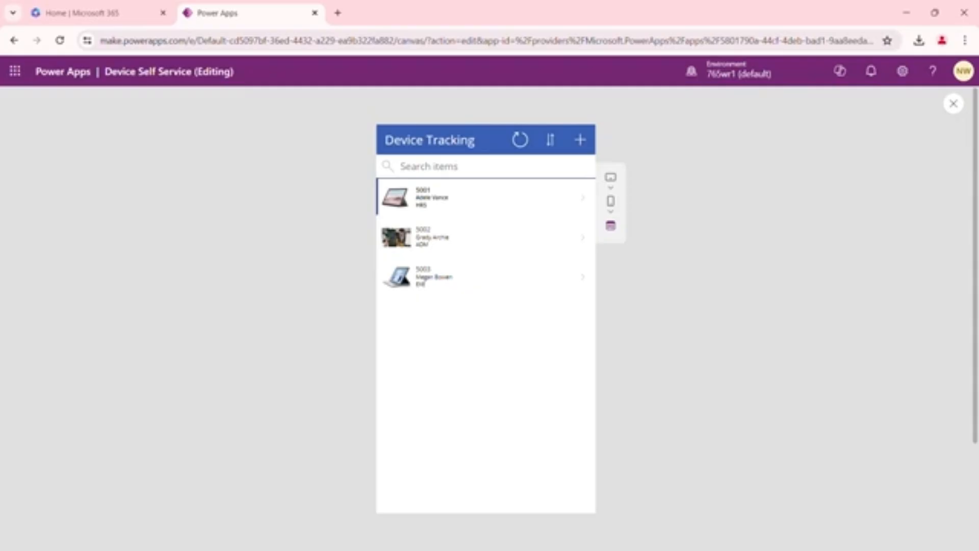
key(Escape)
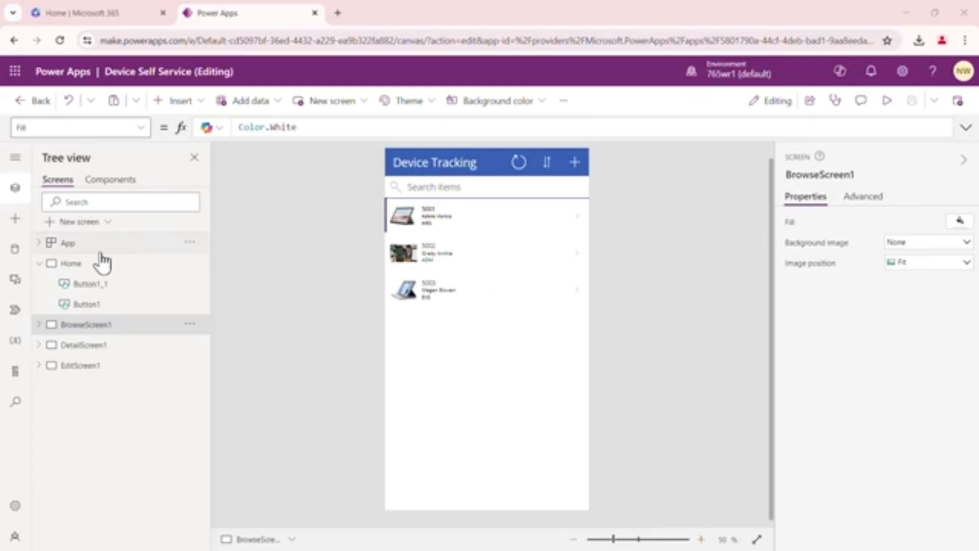
click(81, 264)
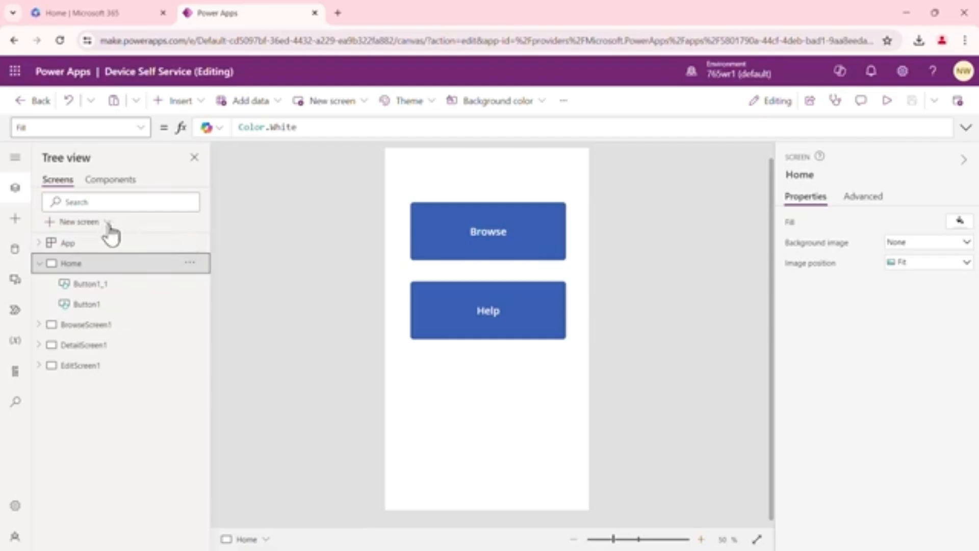
click(204, 104)
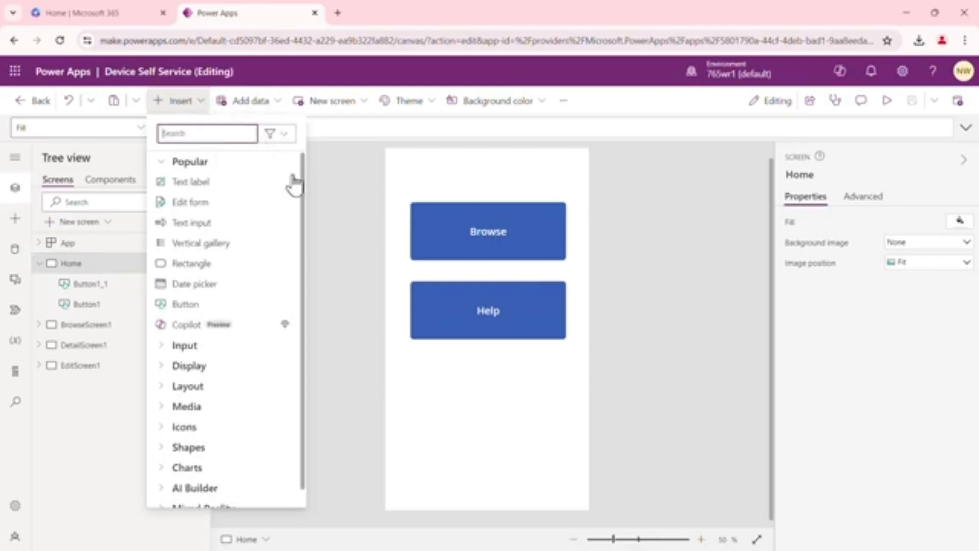
text(scree)
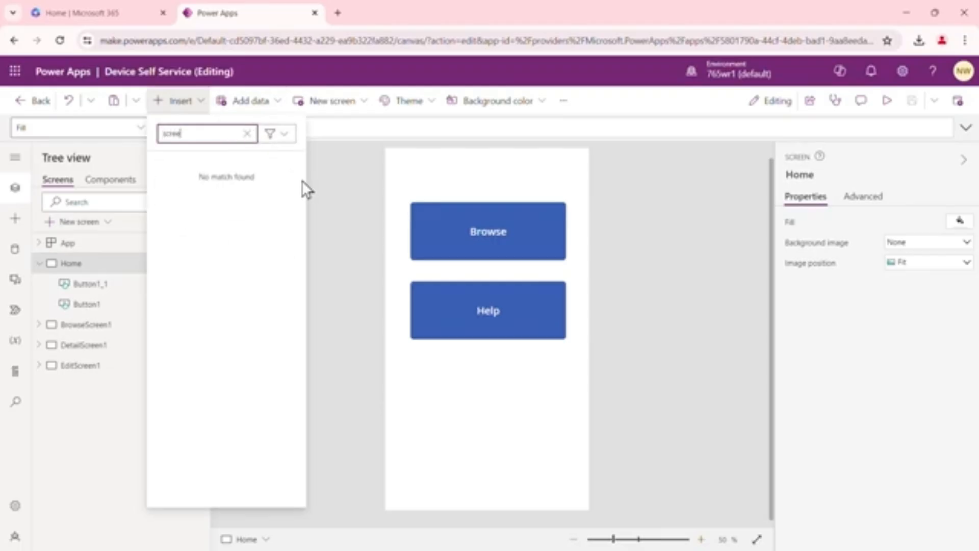
click(342, 190)
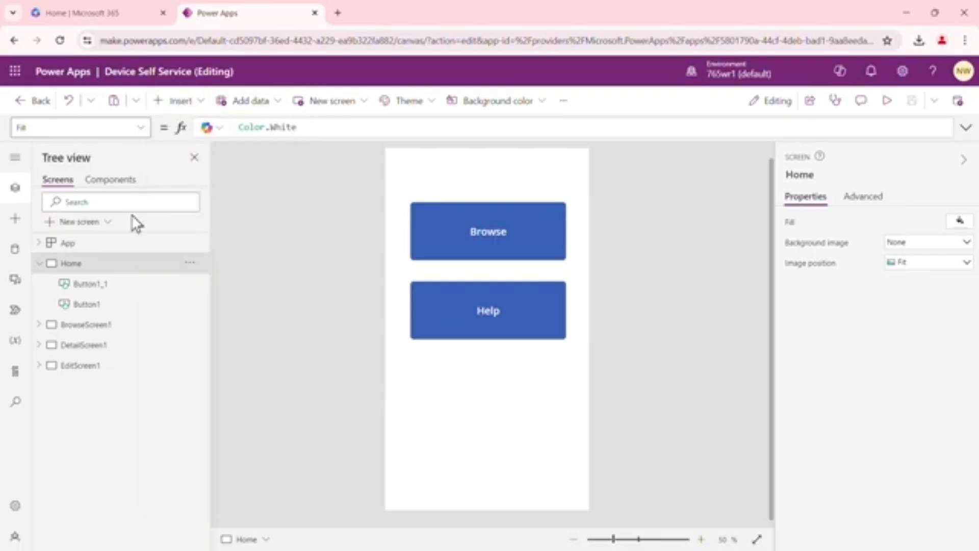
Add a new screen based on the Email template
click(108, 222)
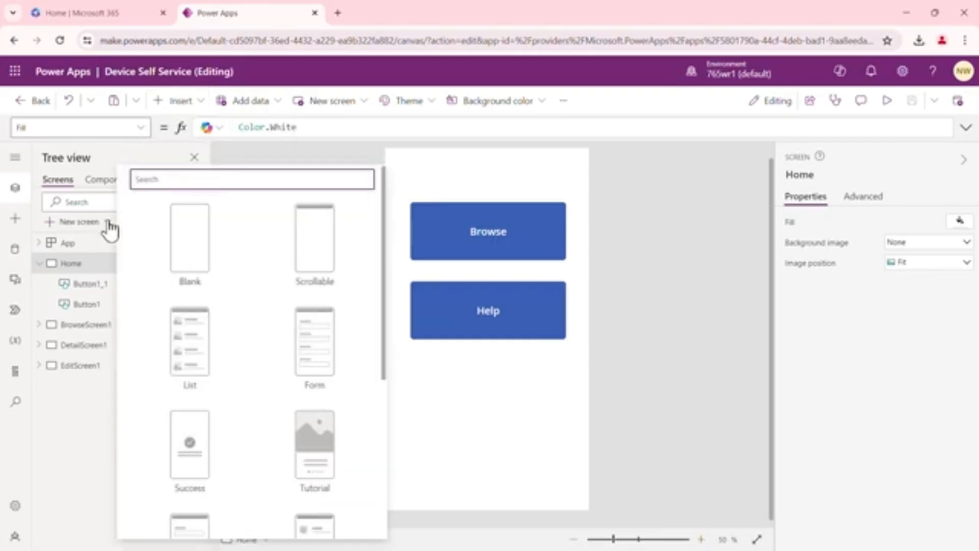
scroll(254, 330, down, 3)
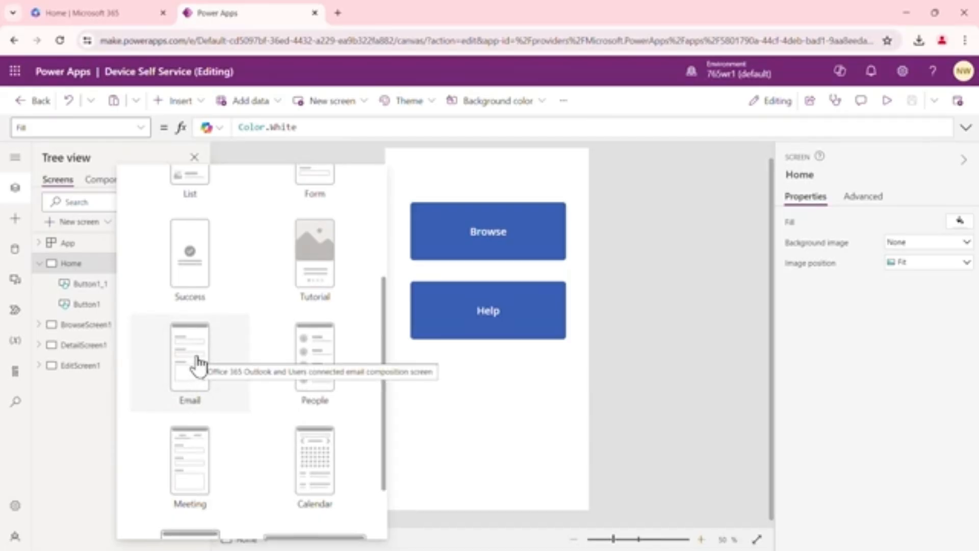
click(197, 359)
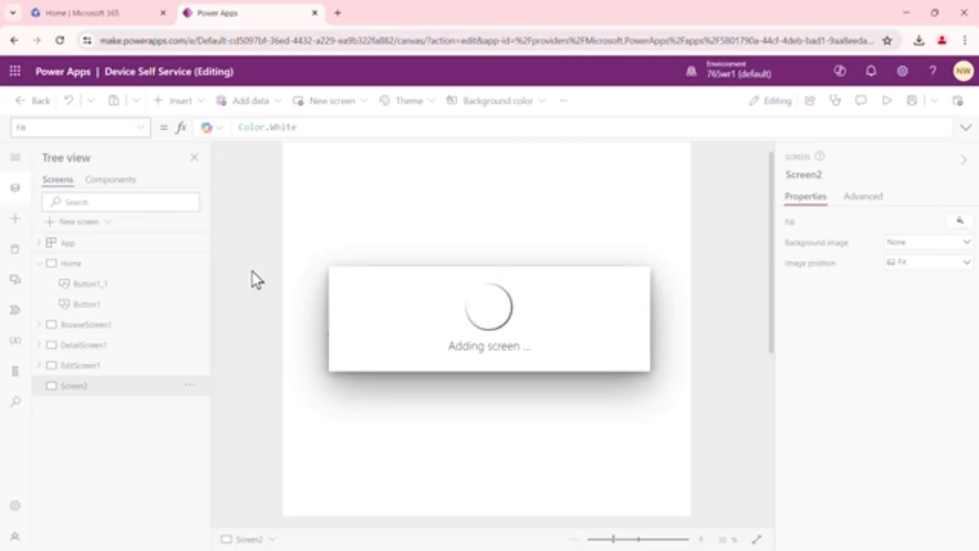
click(574, 538)
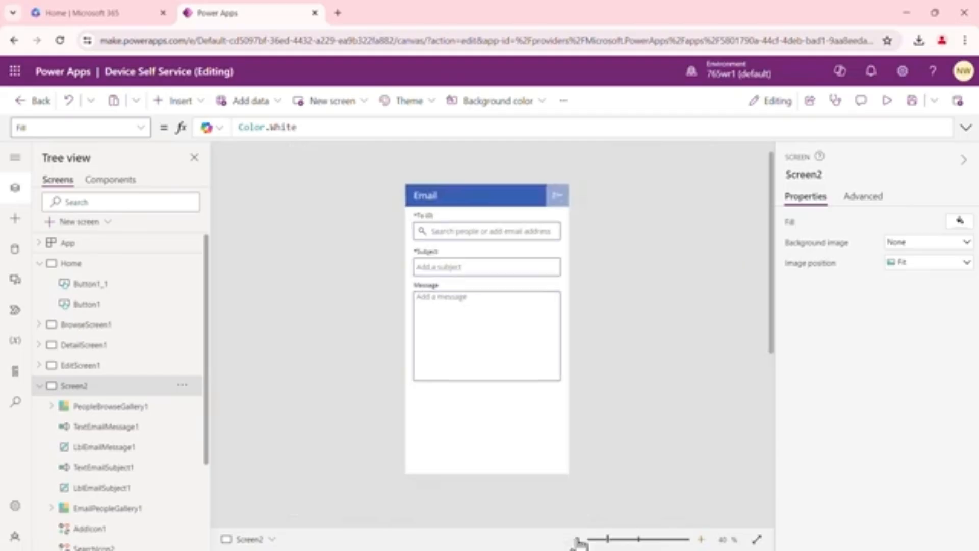
click(704, 539)
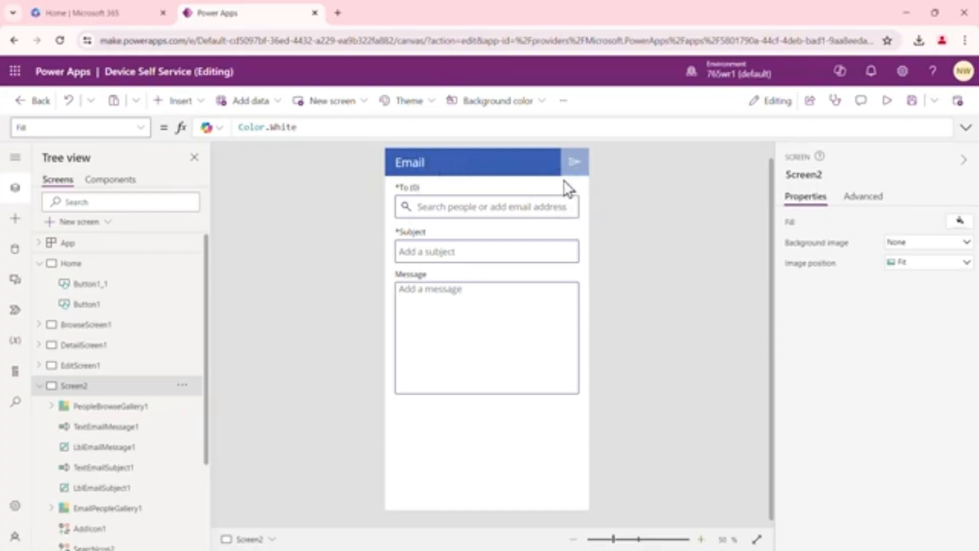
Inspect the Email screen's send icon formula and header controls, and the Home and browse screens
click(578, 163)
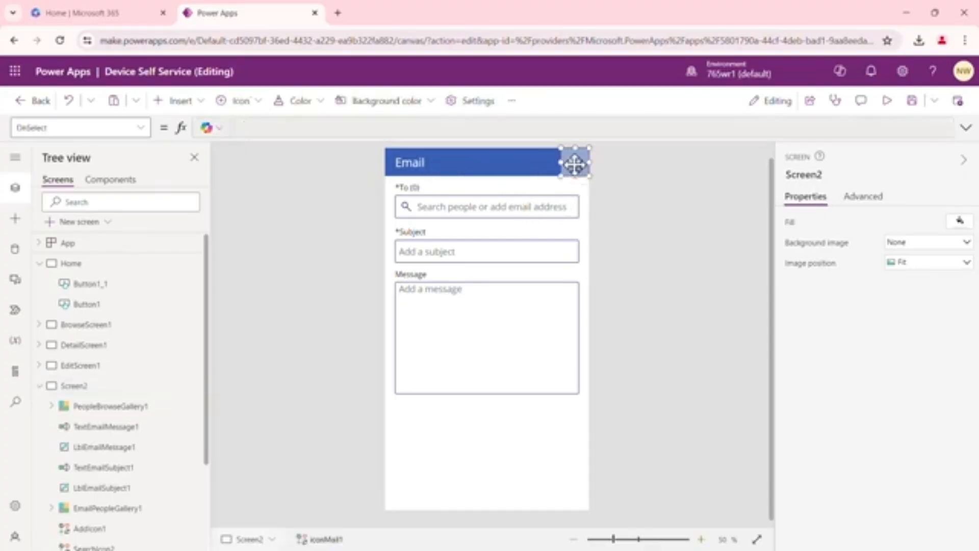
click(966, 128)
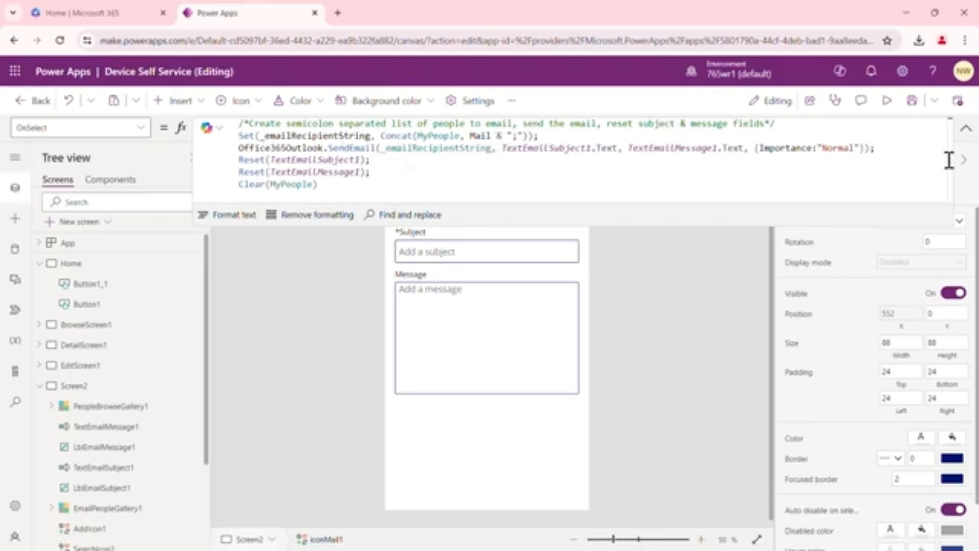
click(965, 128)
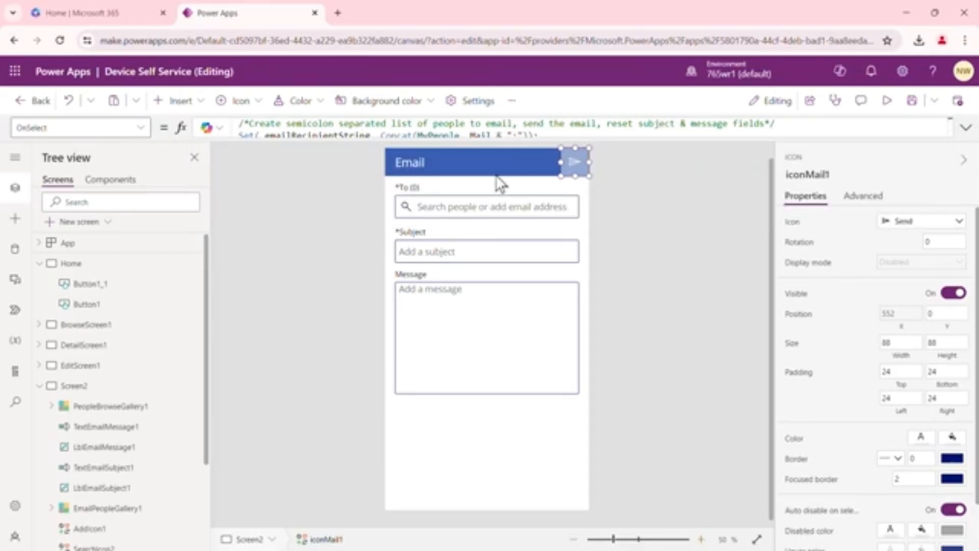
click(423, 163)
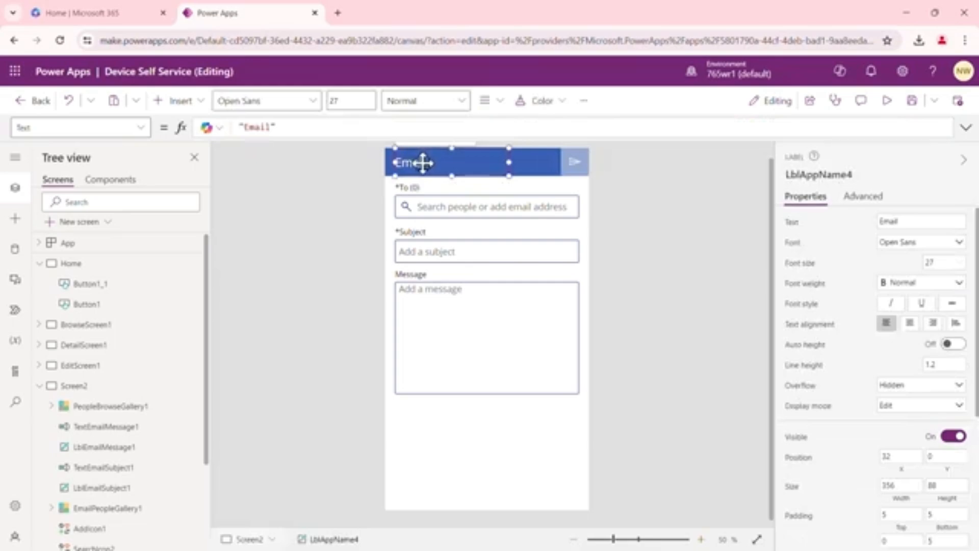
click(529, 170)
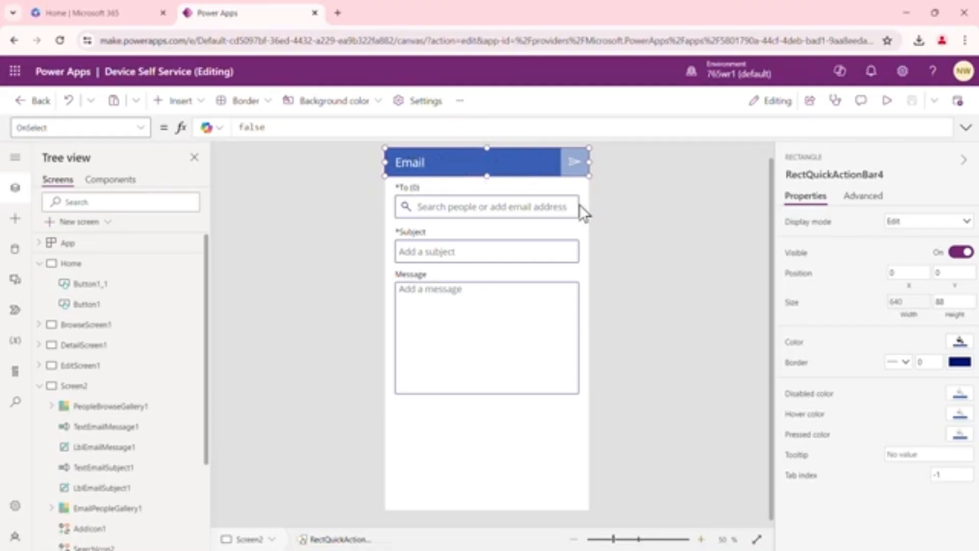
click(631, 264)
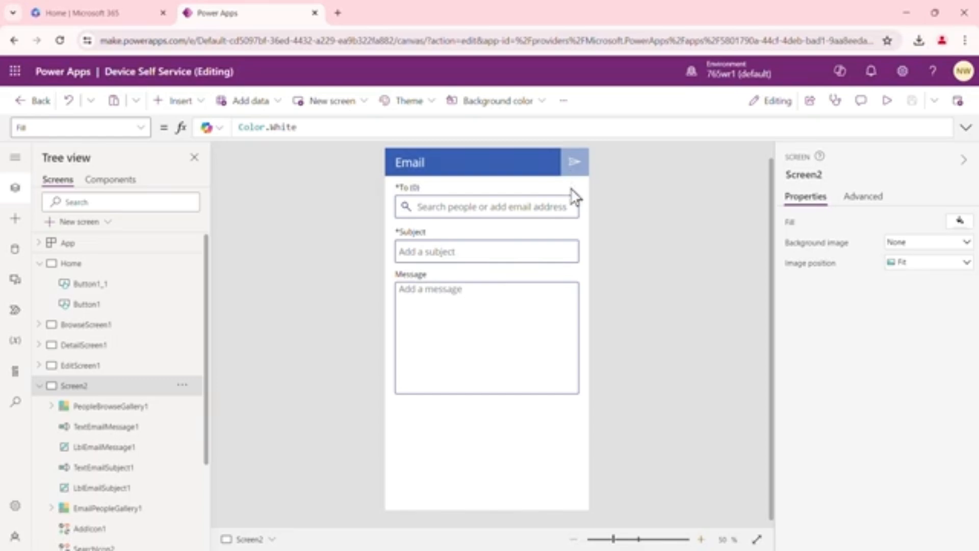
click(97, 264)
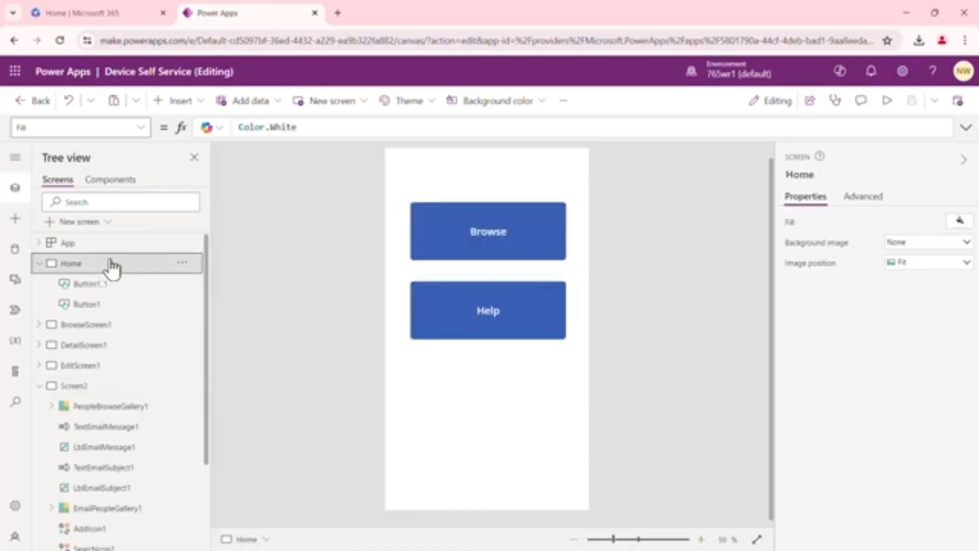
click(486, 315)
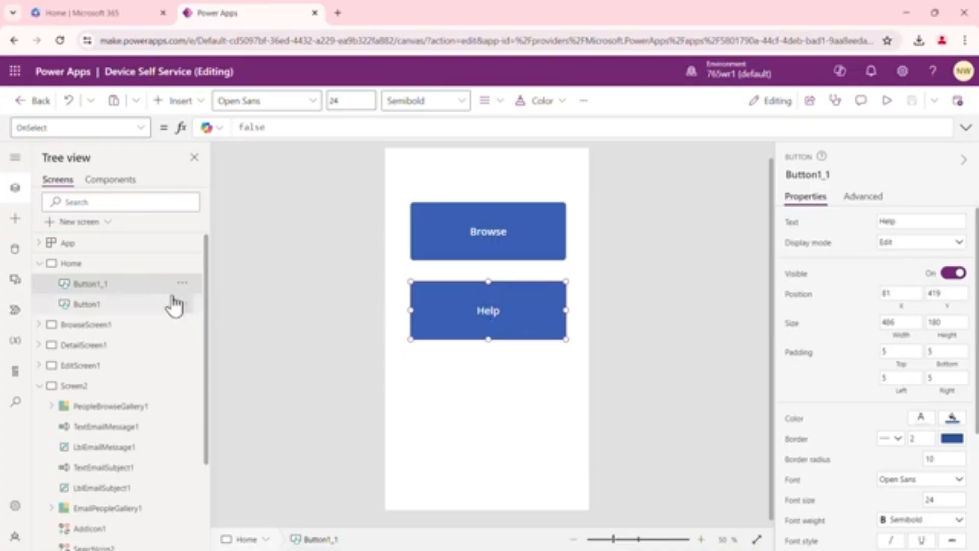
click(94, 329)
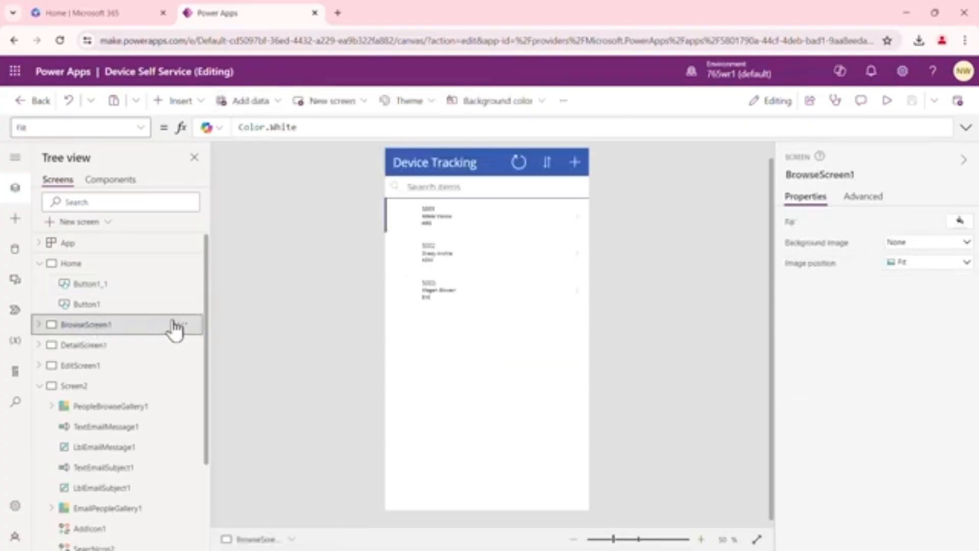
Rename the new Email screen to Helpscreen
drag(206, 296, 206, 348)
scroll(99, 360, up, 1)
click(92, 329)
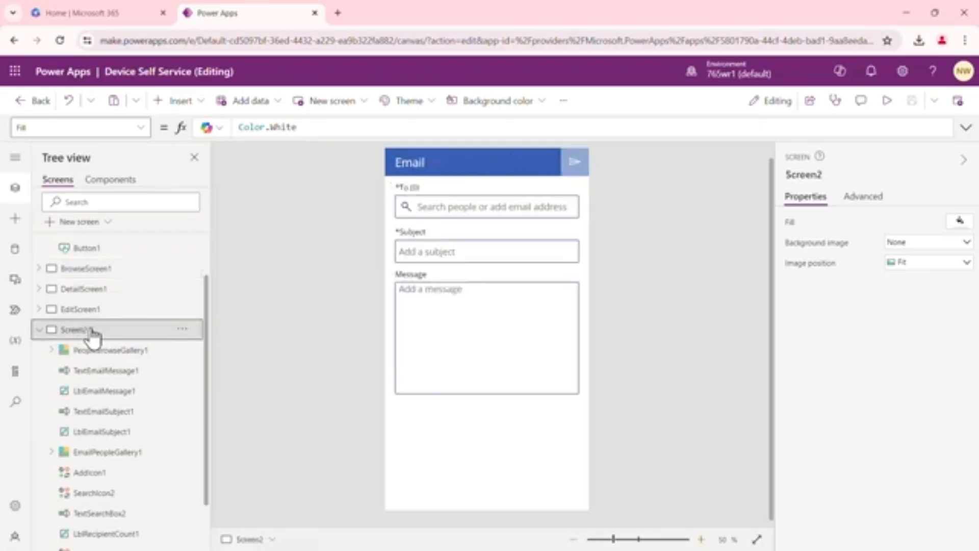
click(184, 331)
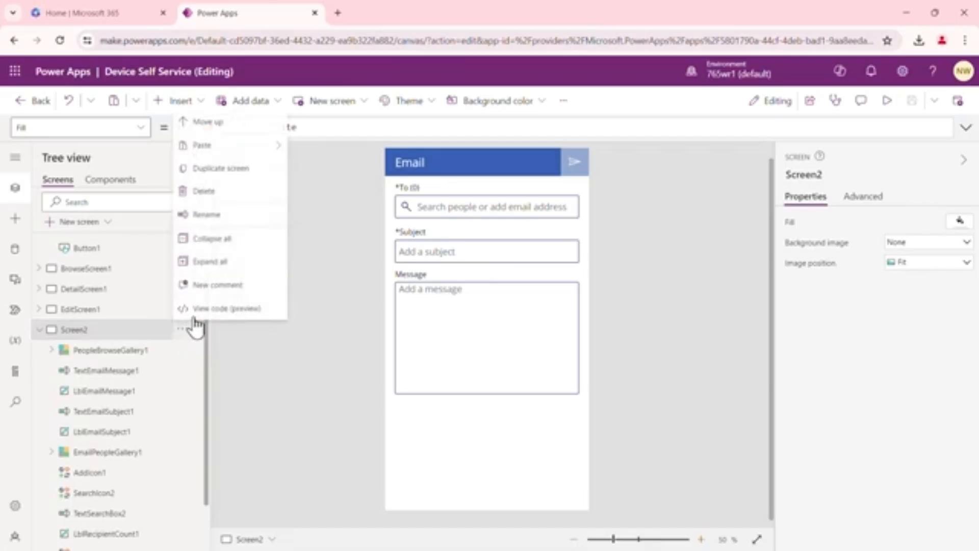
click(220, 220)
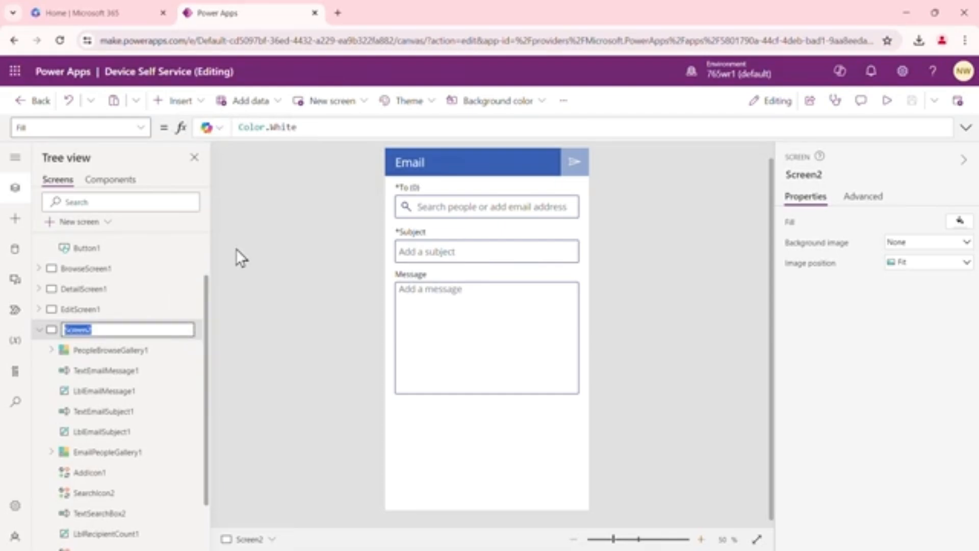
text(Helpscreen)
click(284, 296)
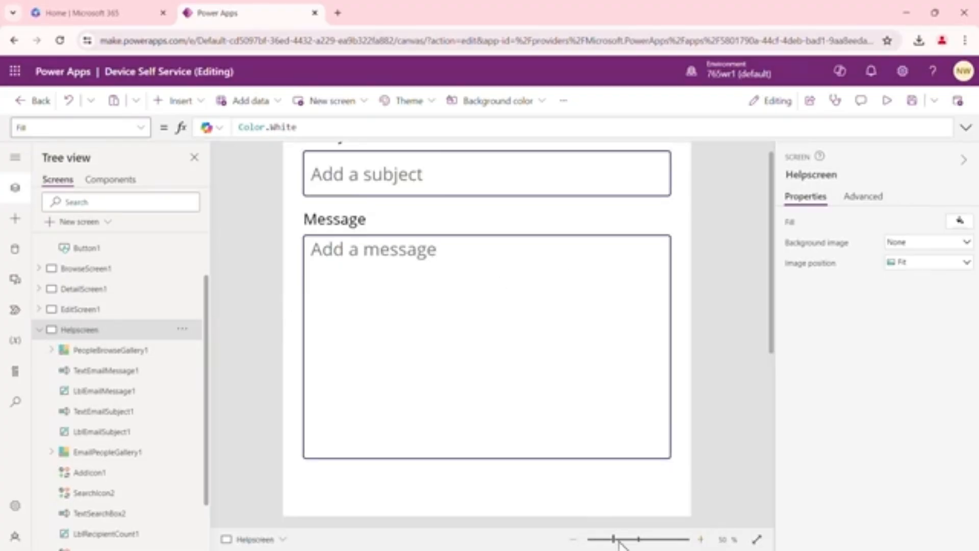
Set the Help button's OnSelect formula to Navigate(Helpscreen)
click(574, 539)
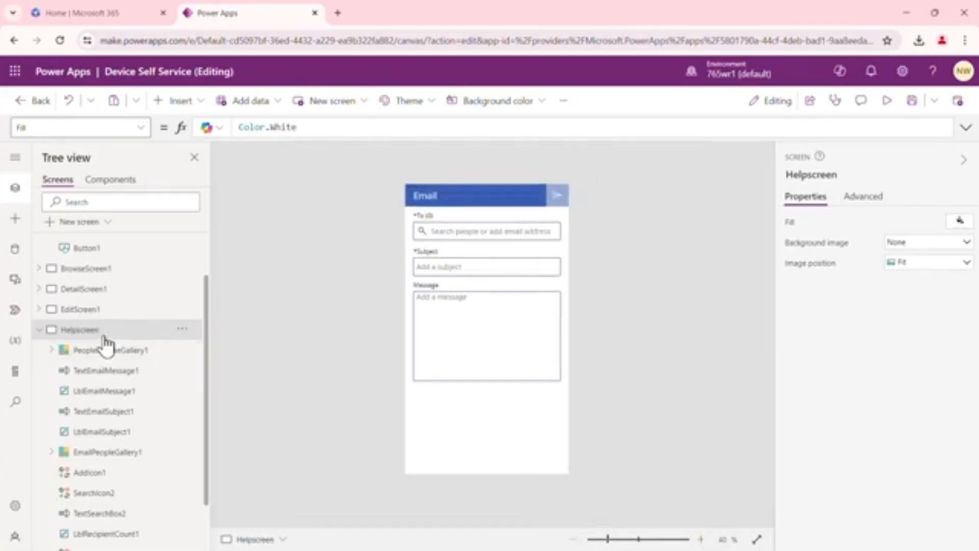
drag(207, 291, 210, 246)
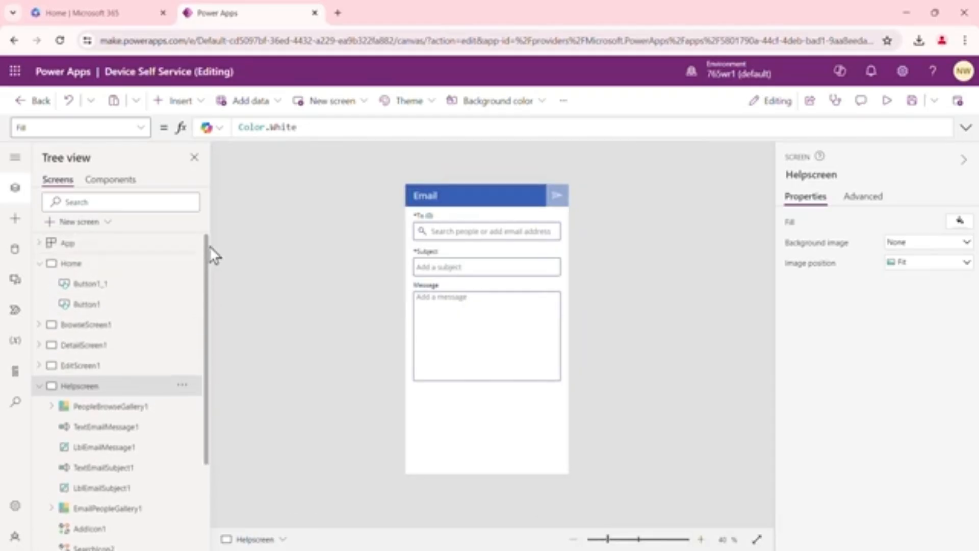
click(84, 272)
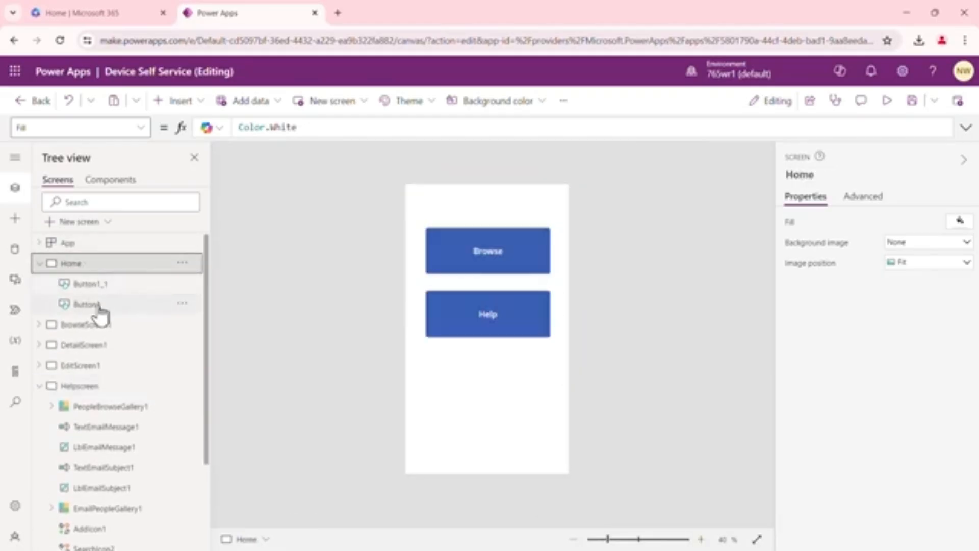
click(100, 314)
click(99, 284)
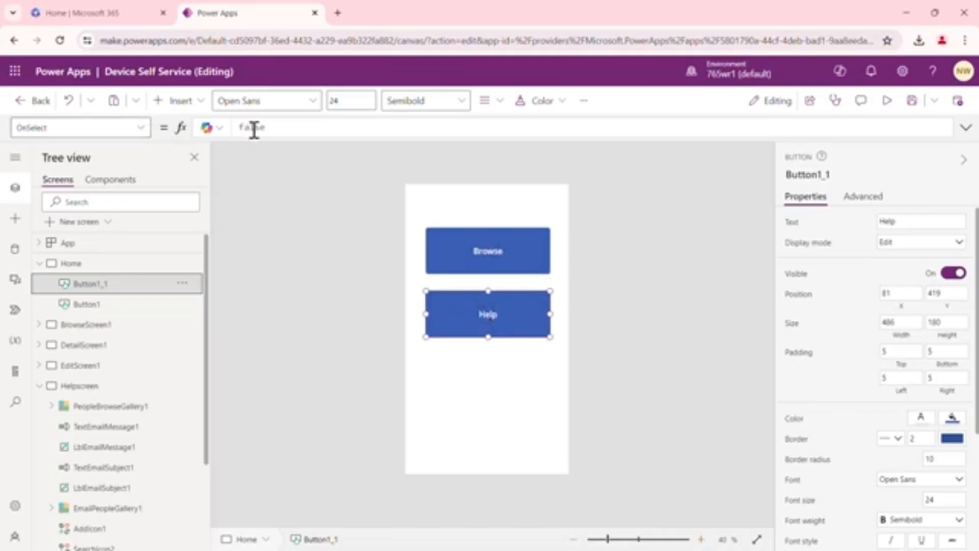
click(268, 127)
drag(269, 127, 238, 127)
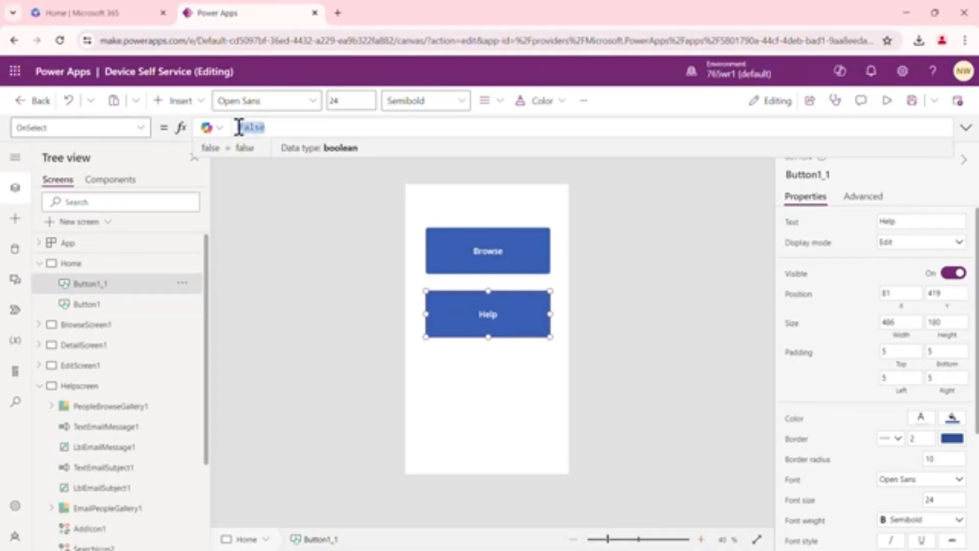
key(BackSpace)
text(Navi)
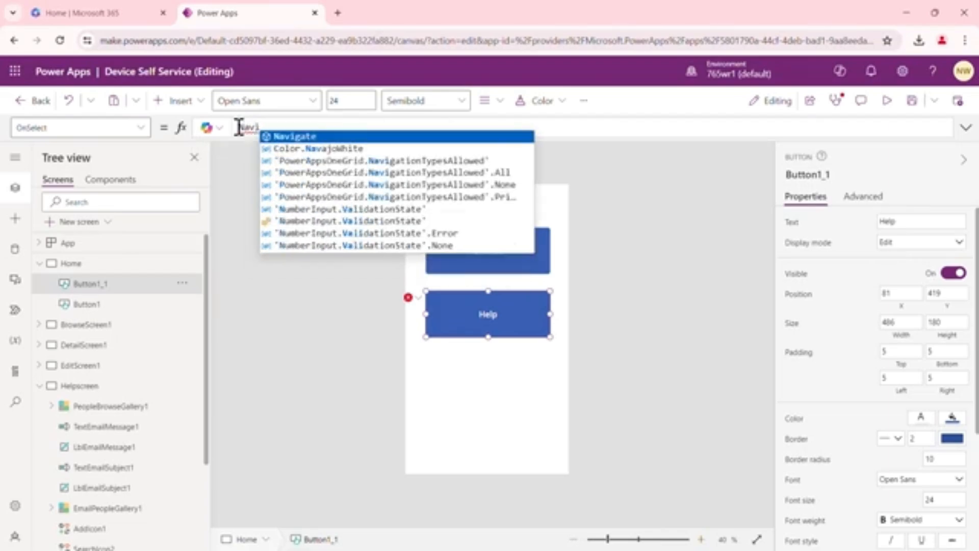
text(gate)
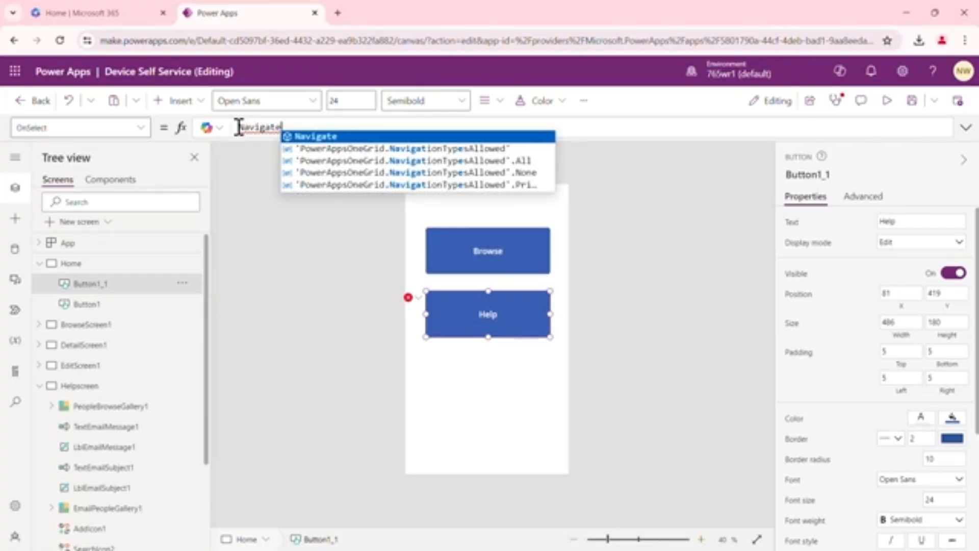
text(()
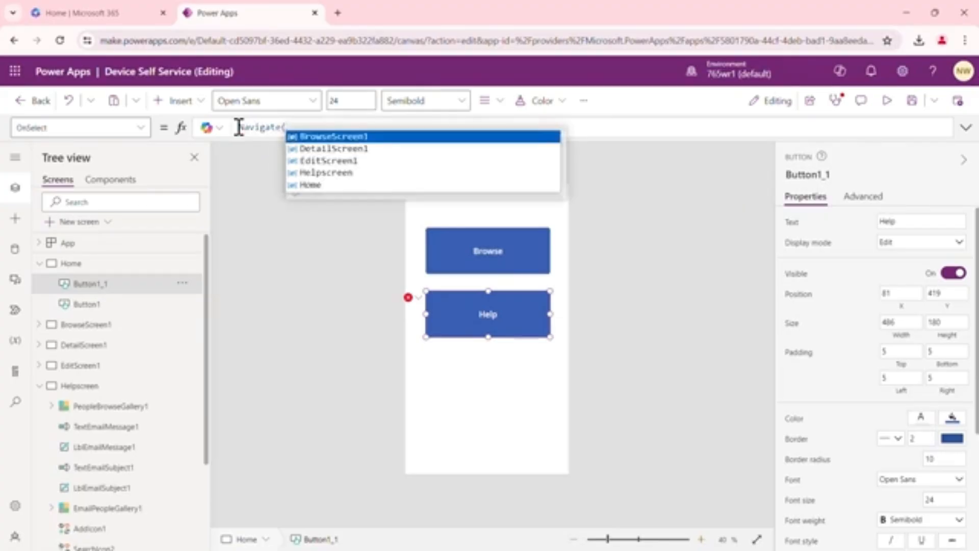
click(339, 173)
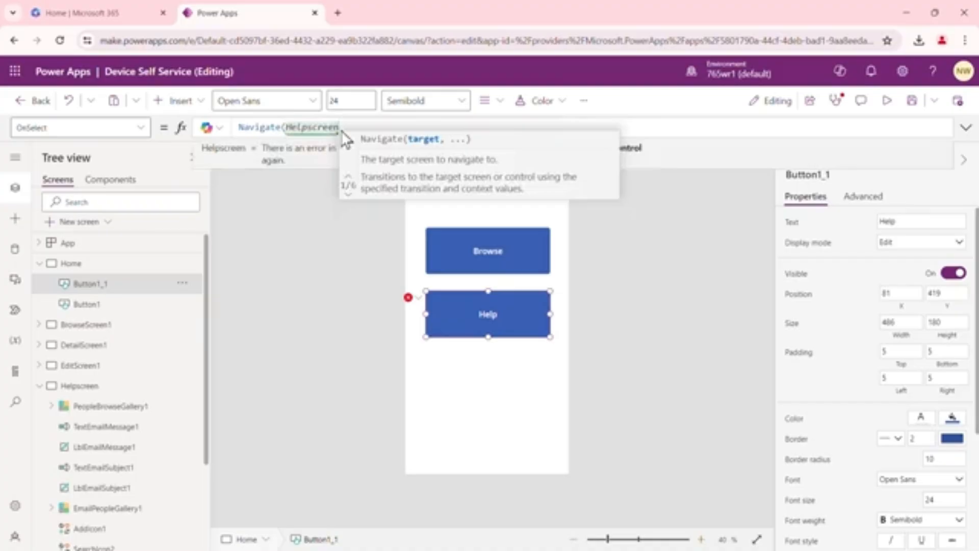
text())
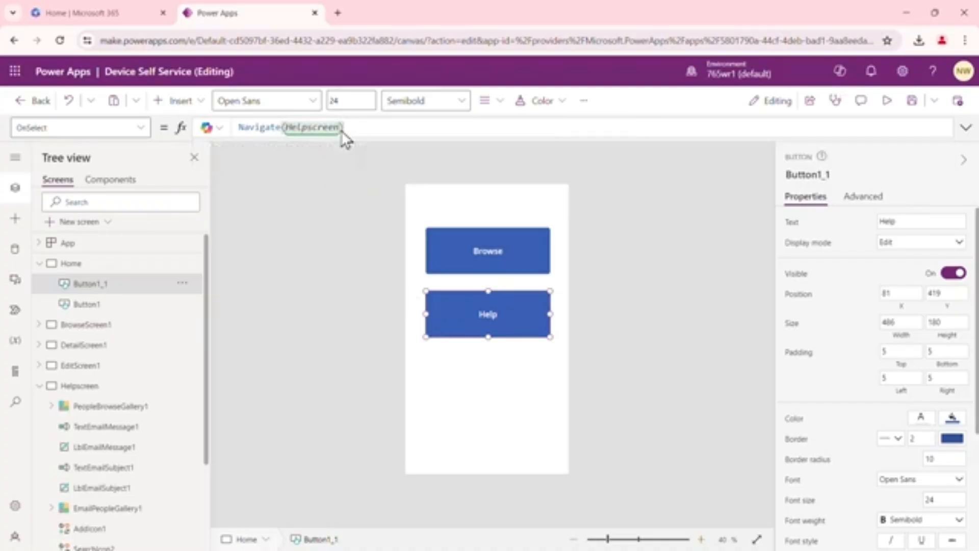
click(336, 262)
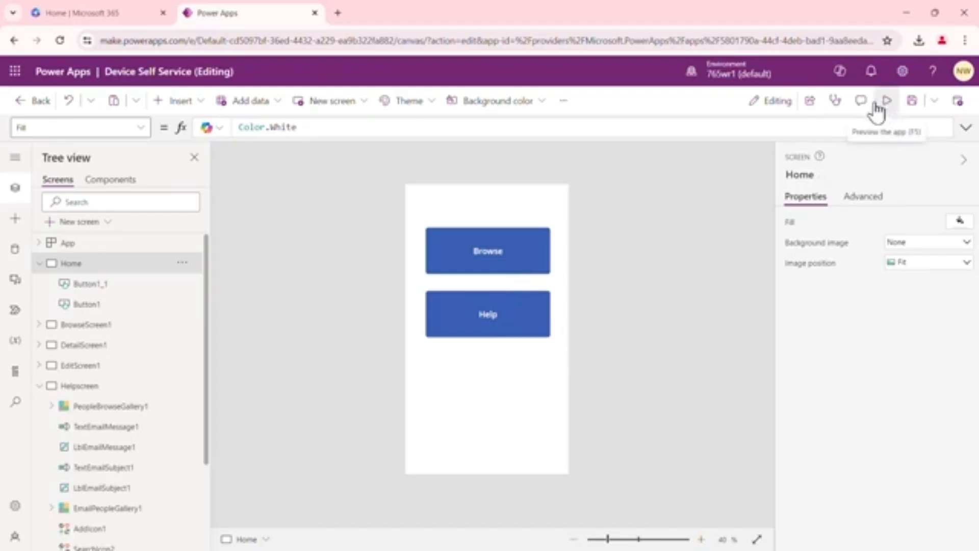
Test that the Help and Browse buttons on the Home screen open their target screens
click(501, 311)
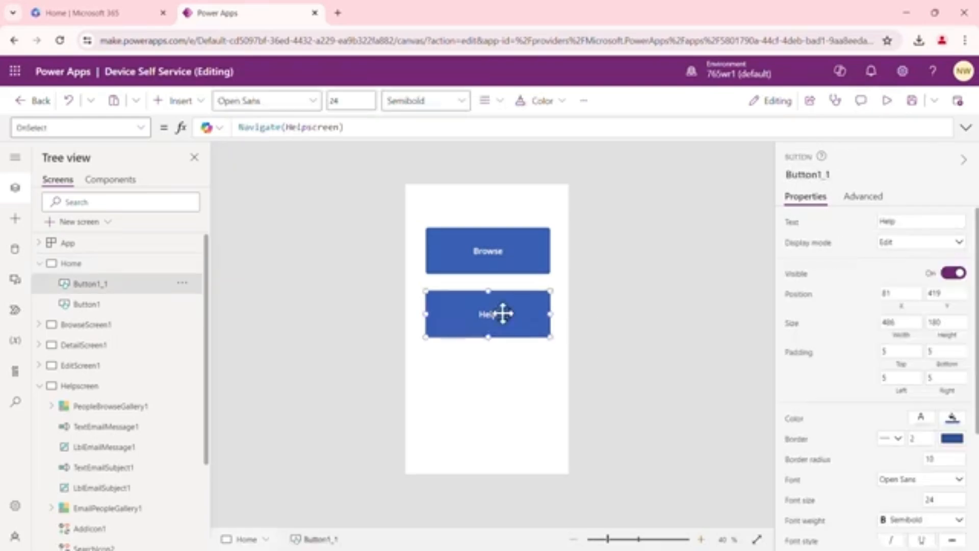
key(Escape)
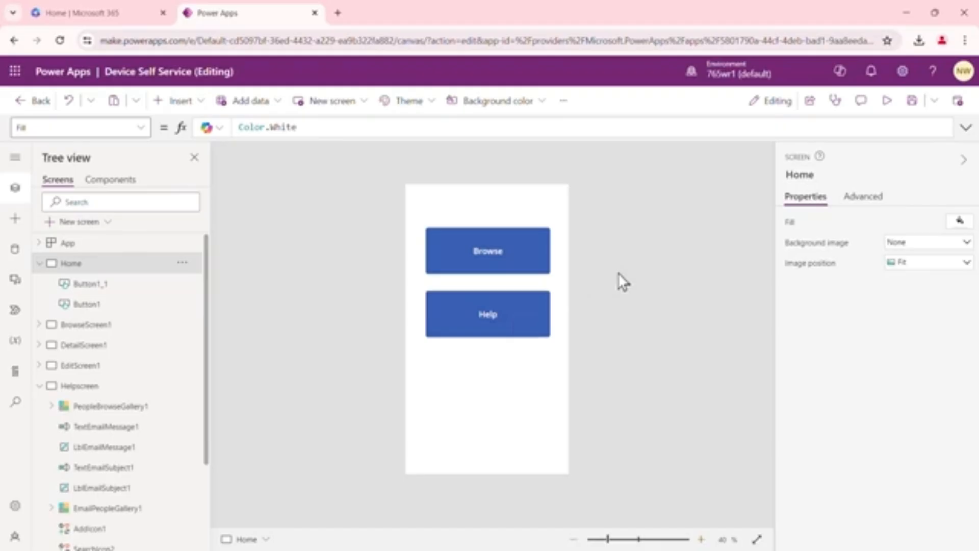
alt+click(497, 314)
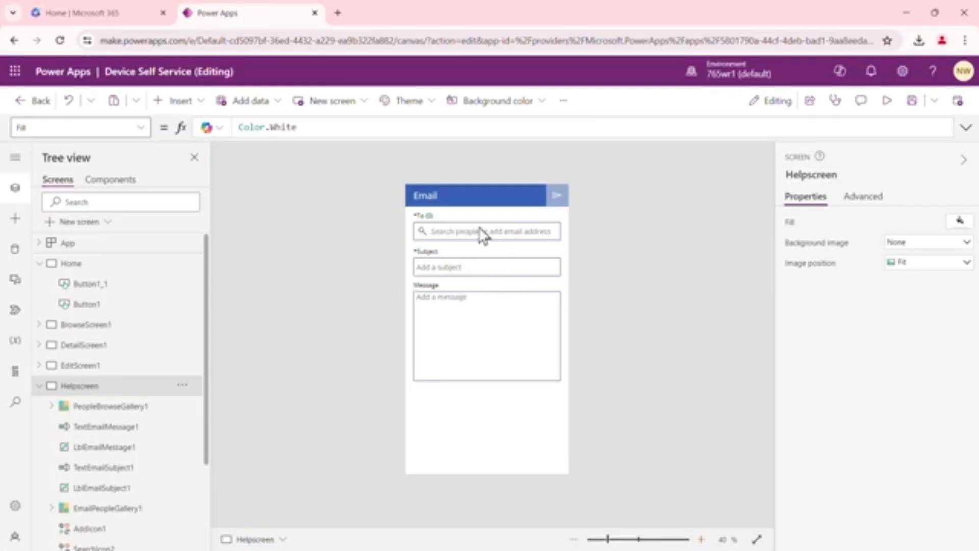
click(86, 264)
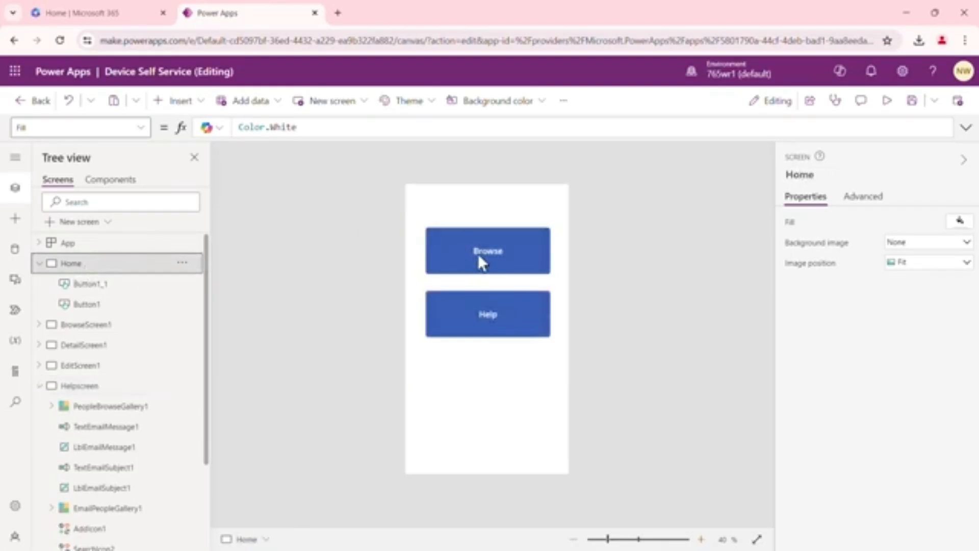
alt+click(504, 246)
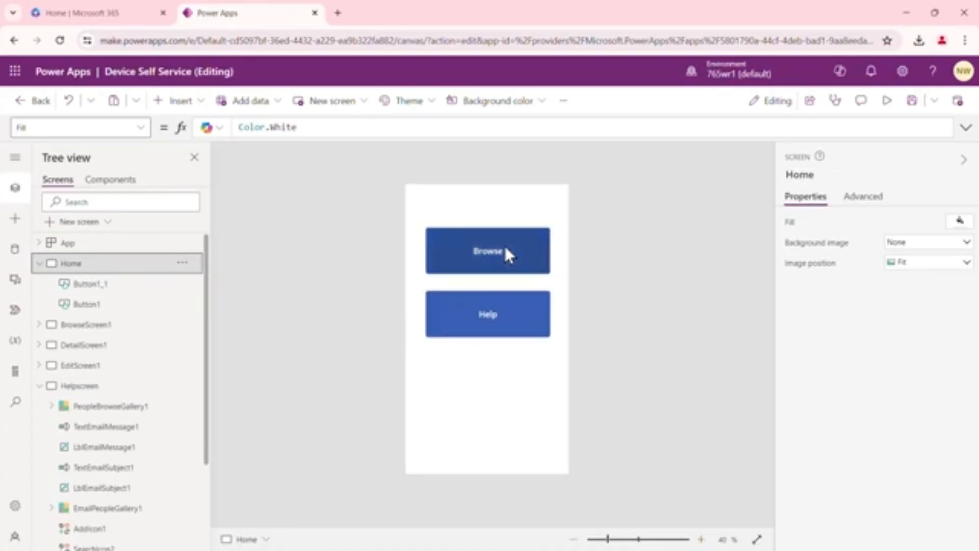
click(72, 263)
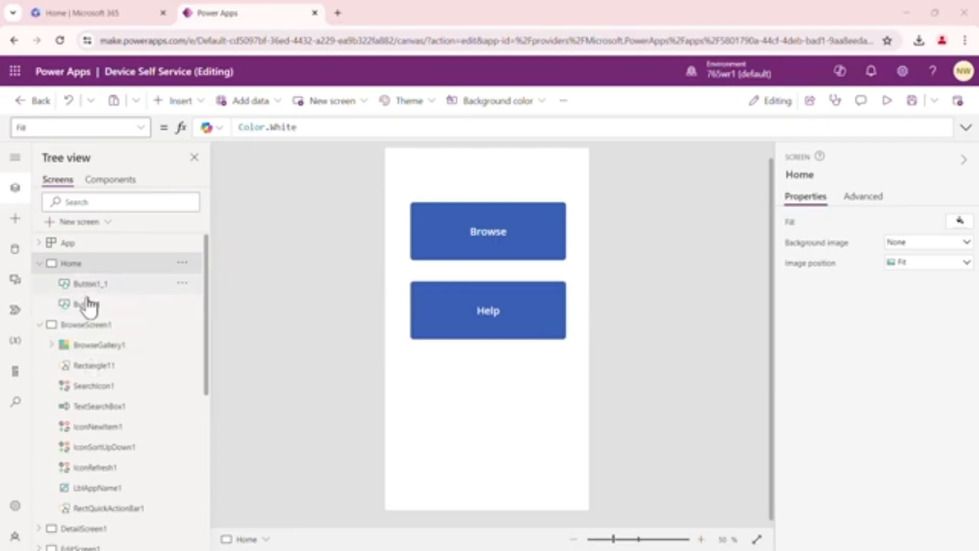
Insert a Home icon onto the browse screen
click(105, 327)
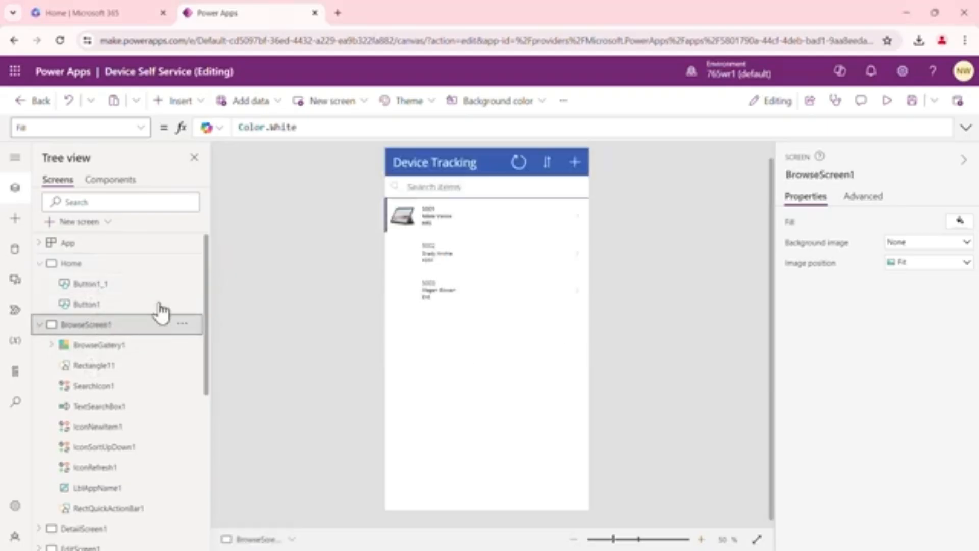
click(199, 105)
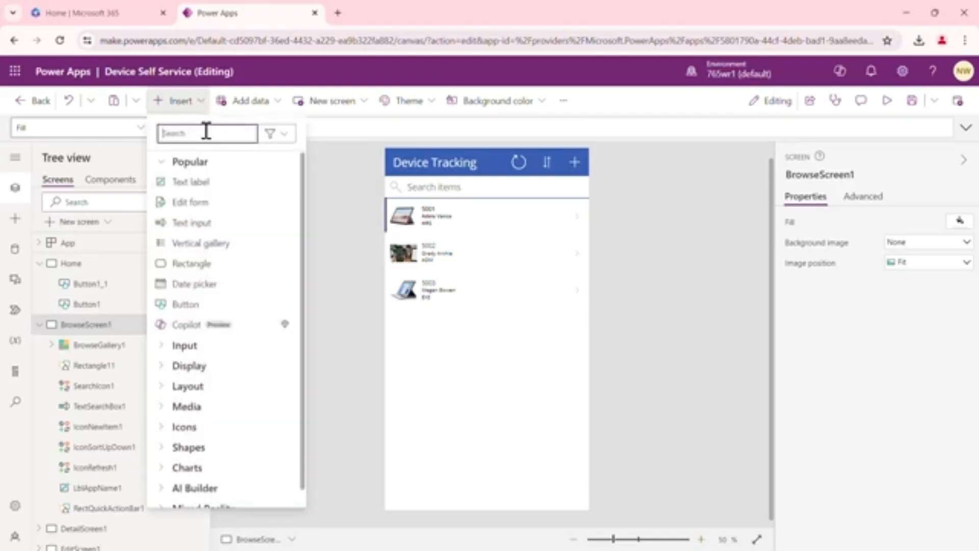
text(home)
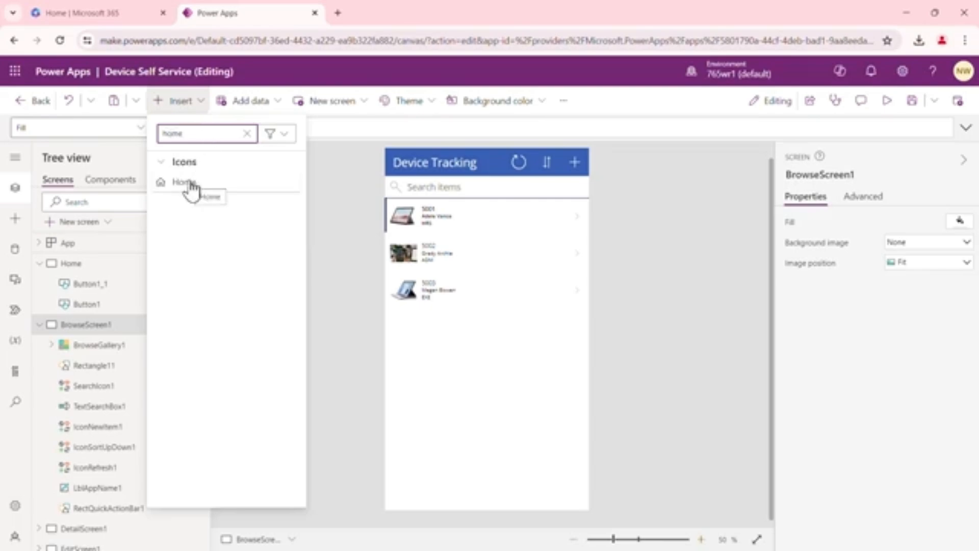
click(191, 185)
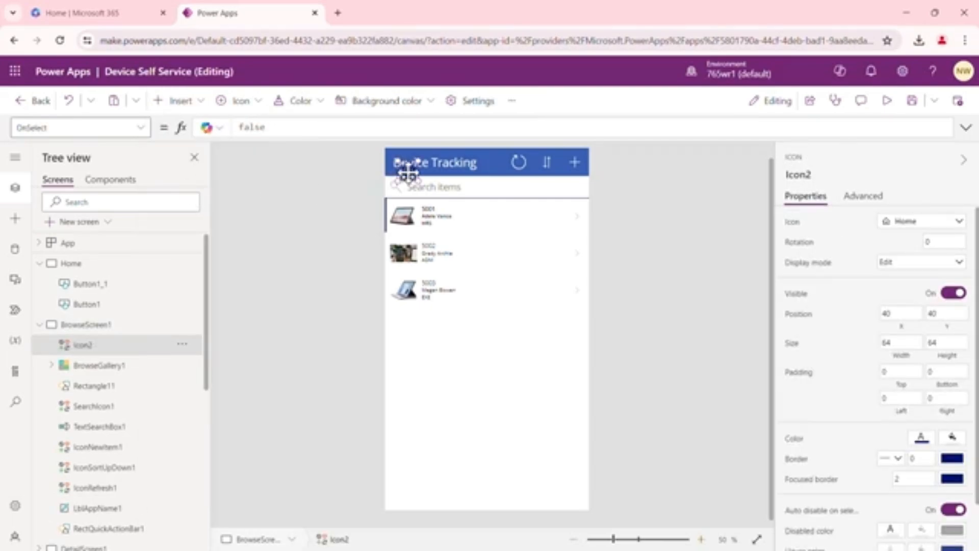
drag(408, 174, 537, 228)
Shift the refresh, sort and add icons together slightly left within the browse screen's header
click(520, 164)
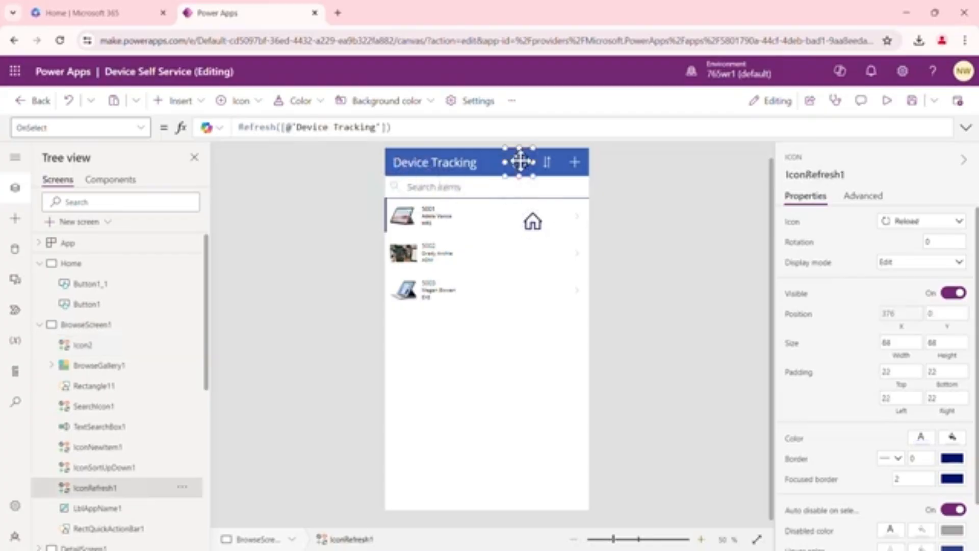
shift+click(547, 162)
shift+click(575, 163)
drag(574, 162, 551, 161)
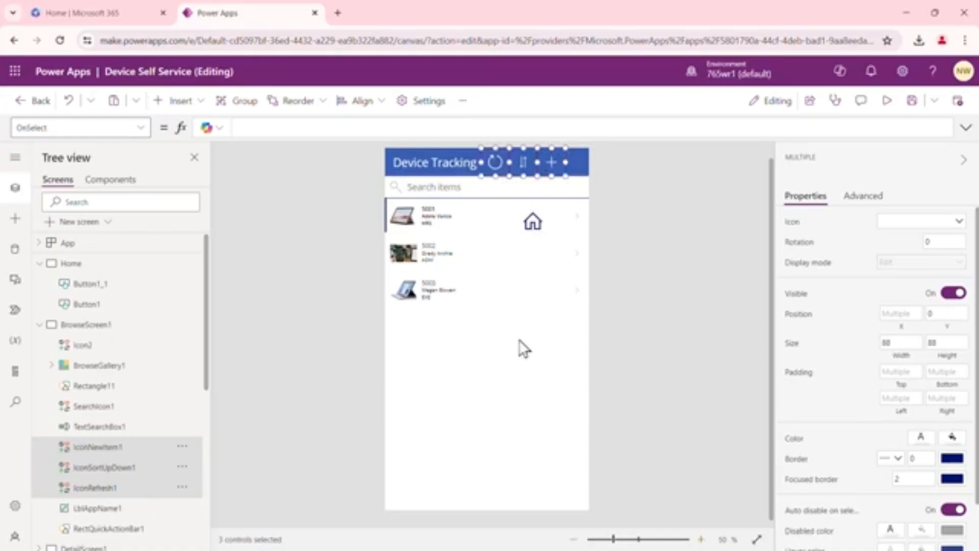
Move the Home icon into the header's right corner, at about X 566 and Y 12
click(546, 227)
click(532, 221)
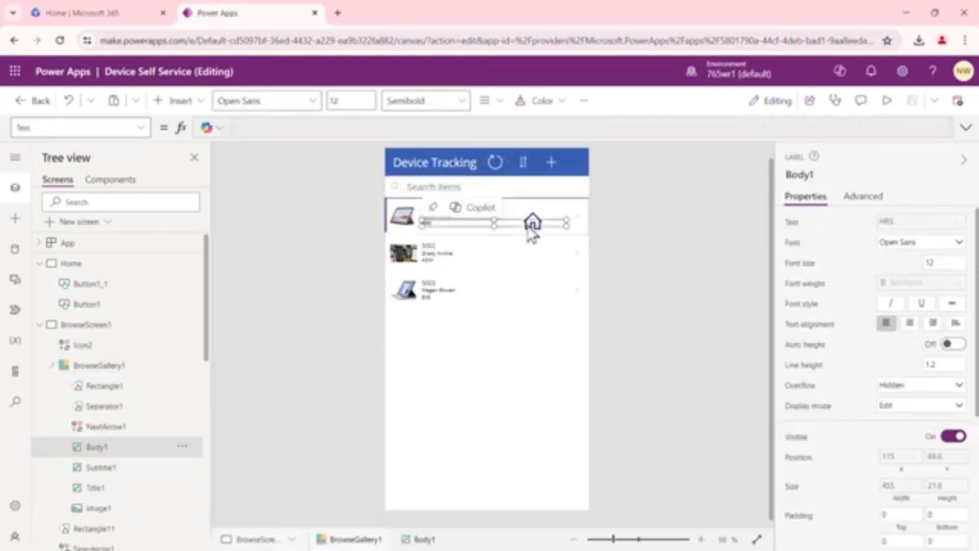
click(533, 219)
drag(533, 216, 576, 158)
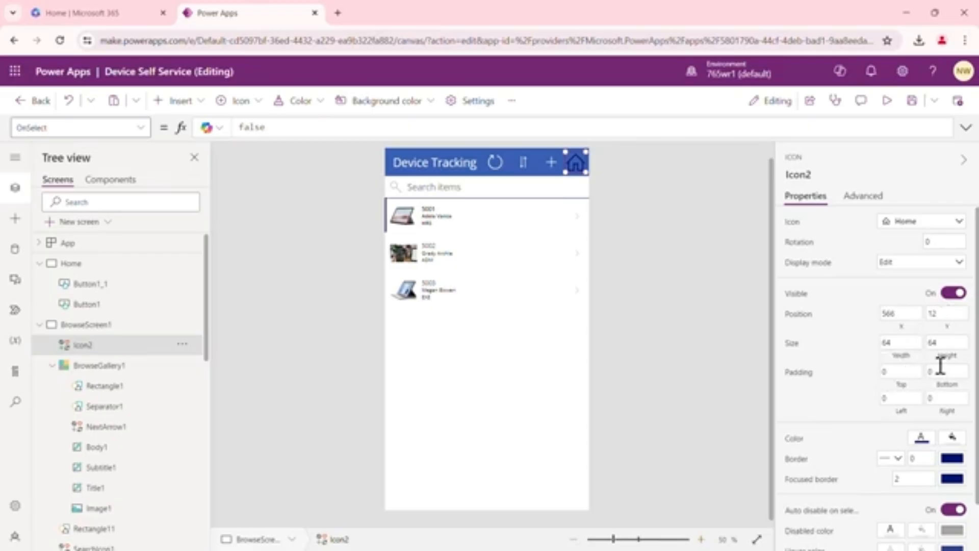
Set the Home icon's color to white and its fill to the theme blue RGBA(56, 96, 178, 1)
scroll(938, 336, down, 1)
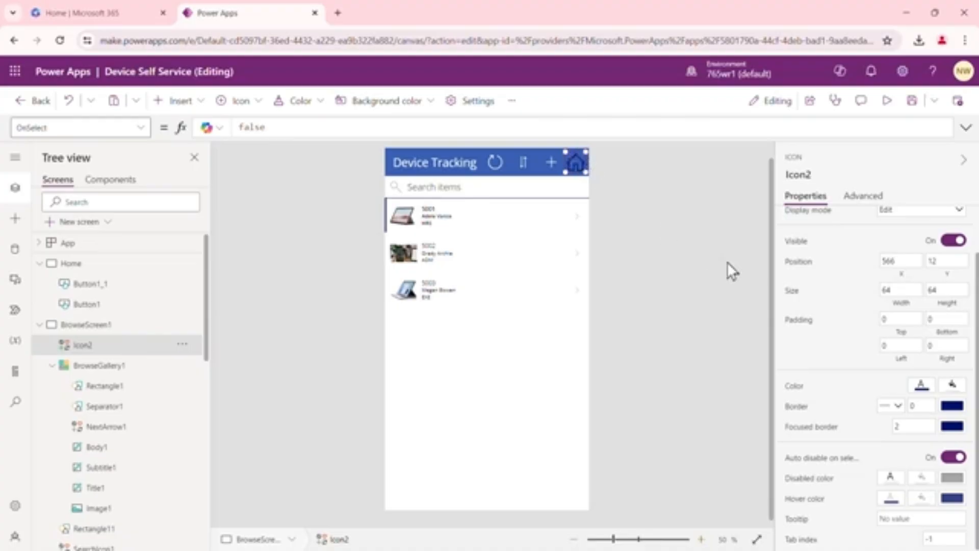
click(952, 385)
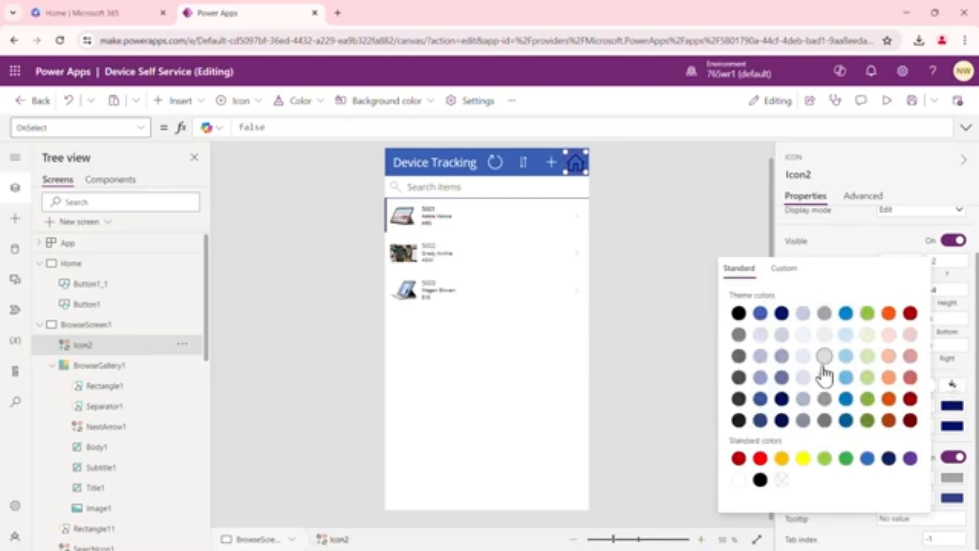
click(739, 479)
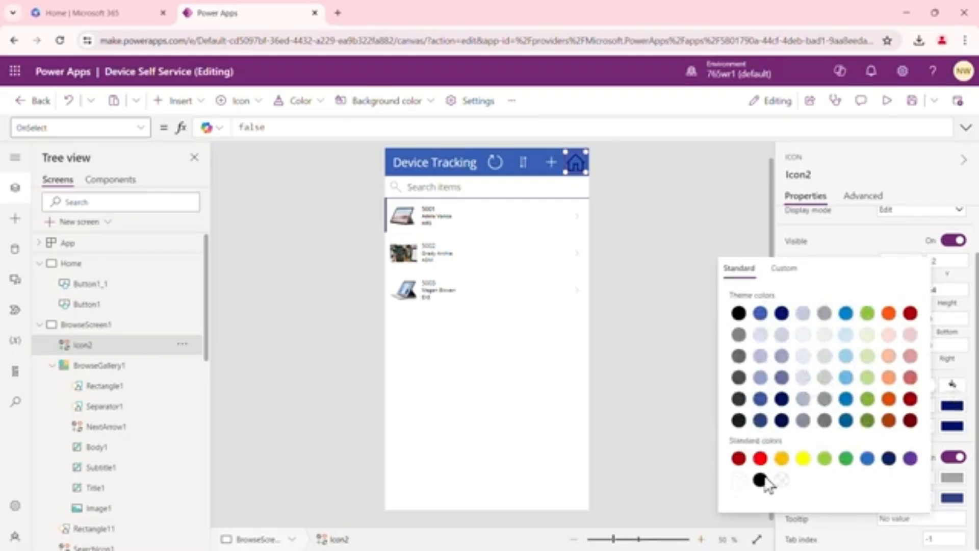
click(849, 520)
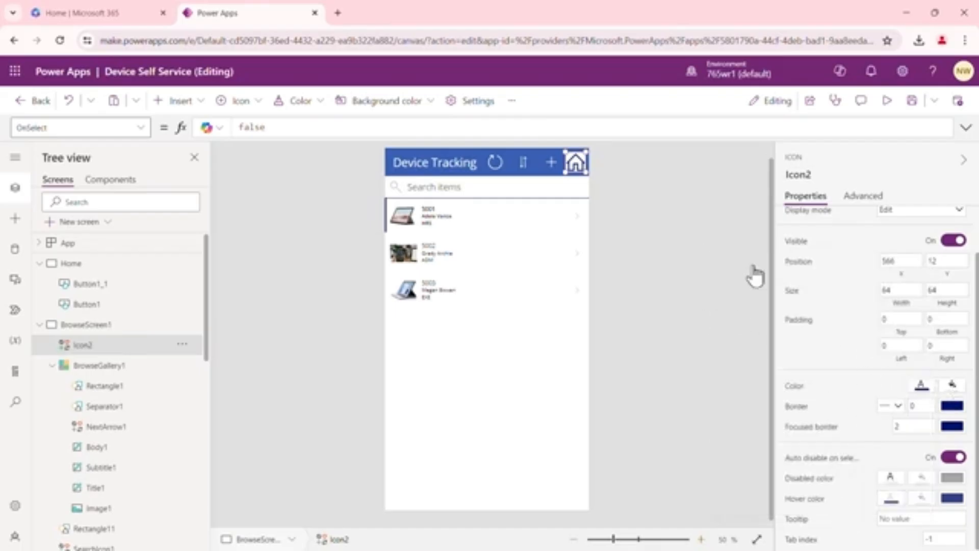
click(922, 386)
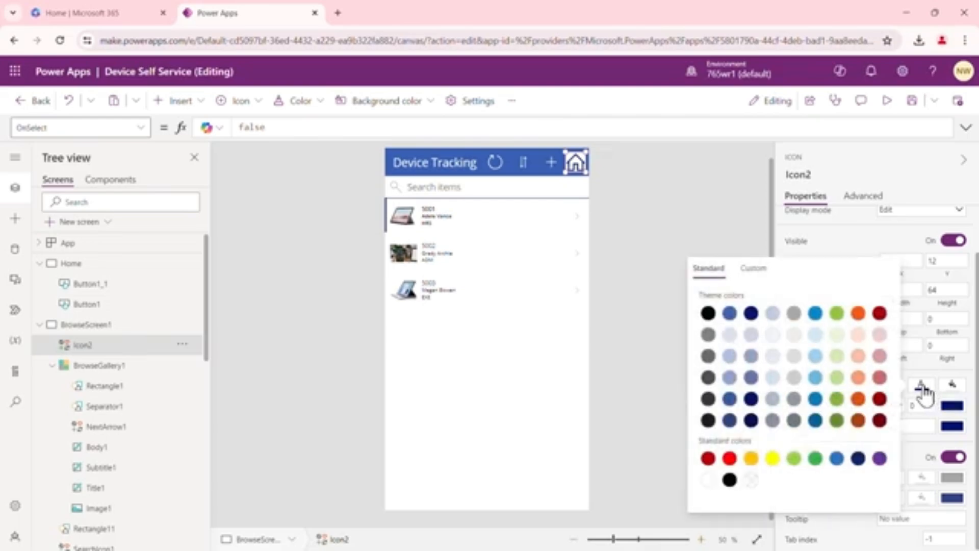
click(707, 482)
click(957, 386)
click(957, 387)
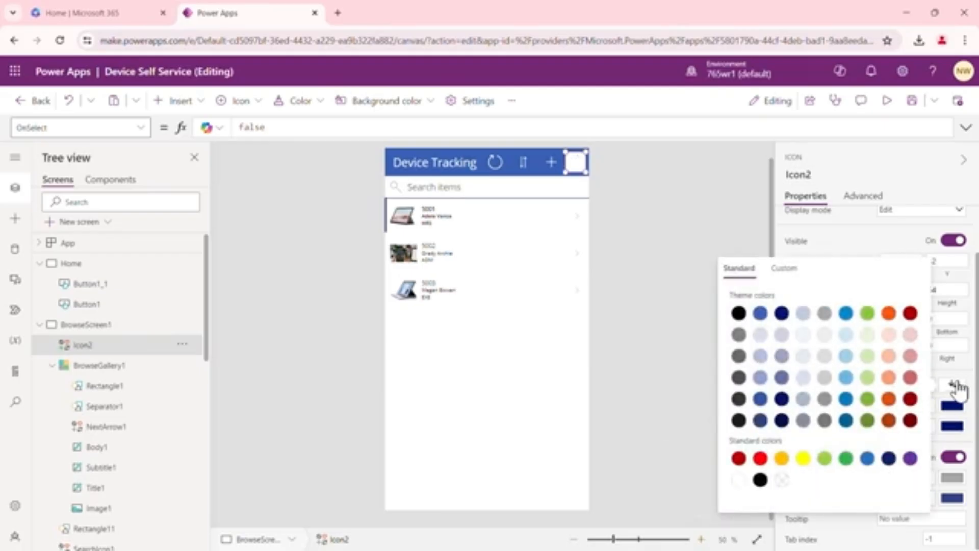
click(762, 315)
click(669, 286)
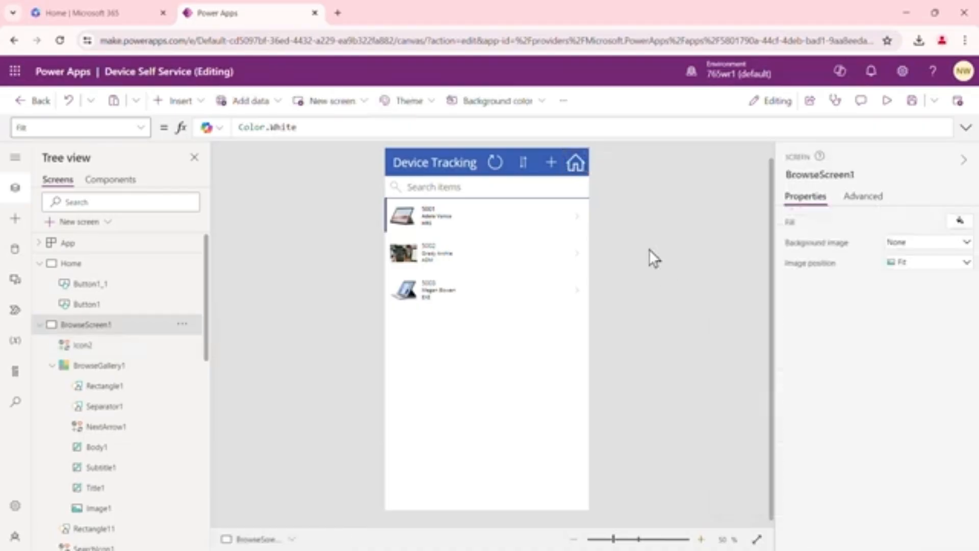
Set the Home icon's OnSelect formula to Navigate(Home)
click(578, 168)
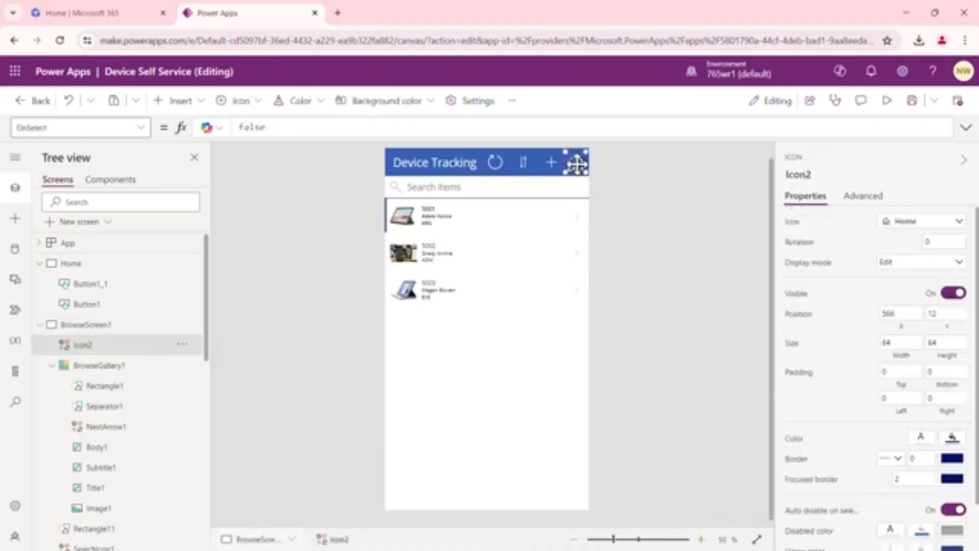
click(275, 128)
drag(265, 127, 237, 131)
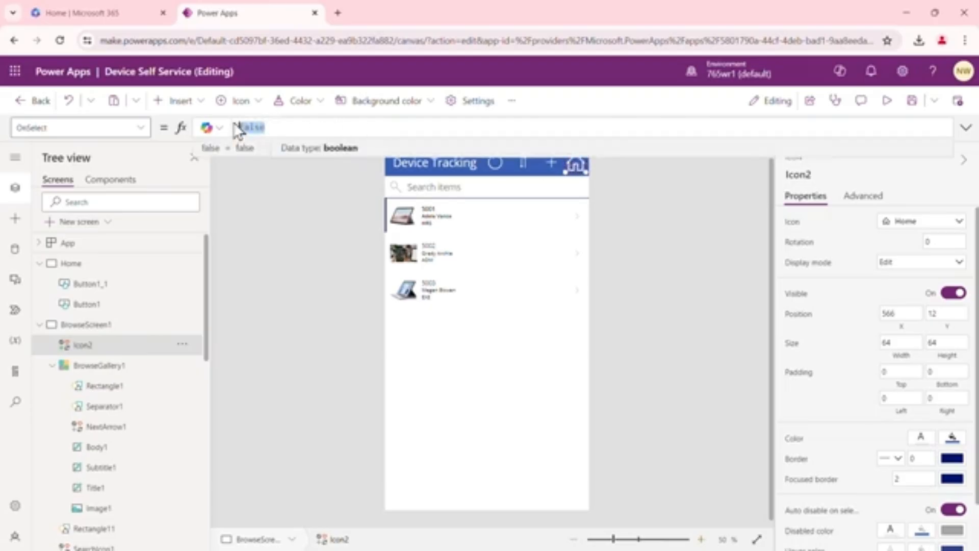
text(Naviga)
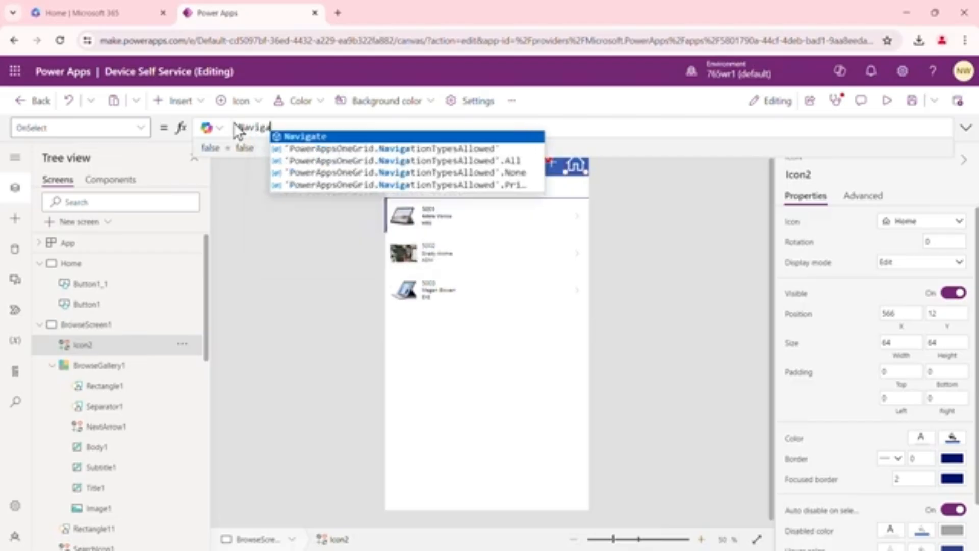
text(t)
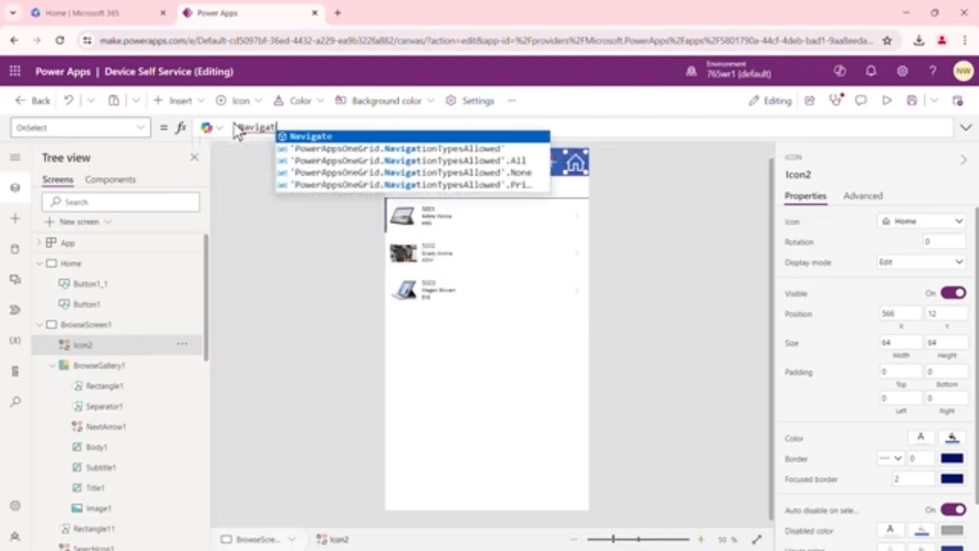
text(e)
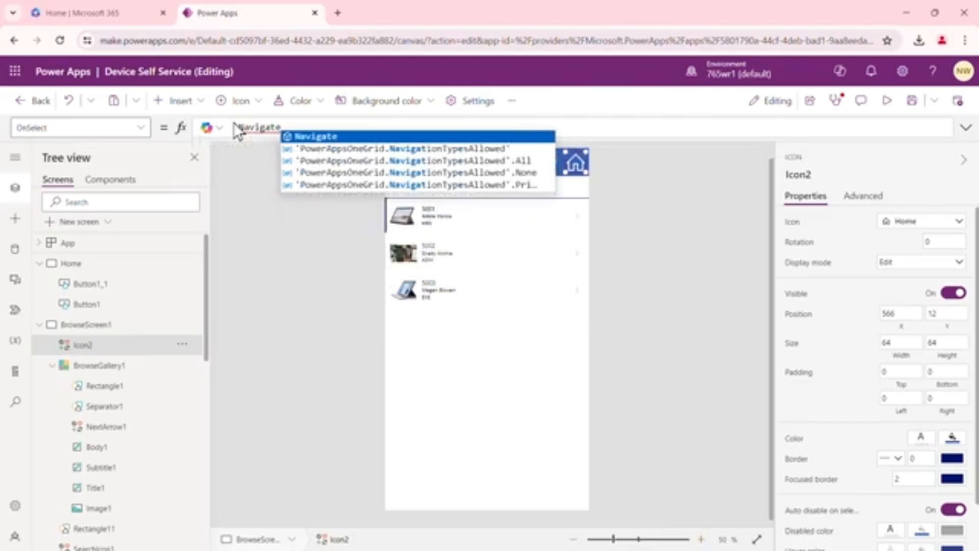
text(()
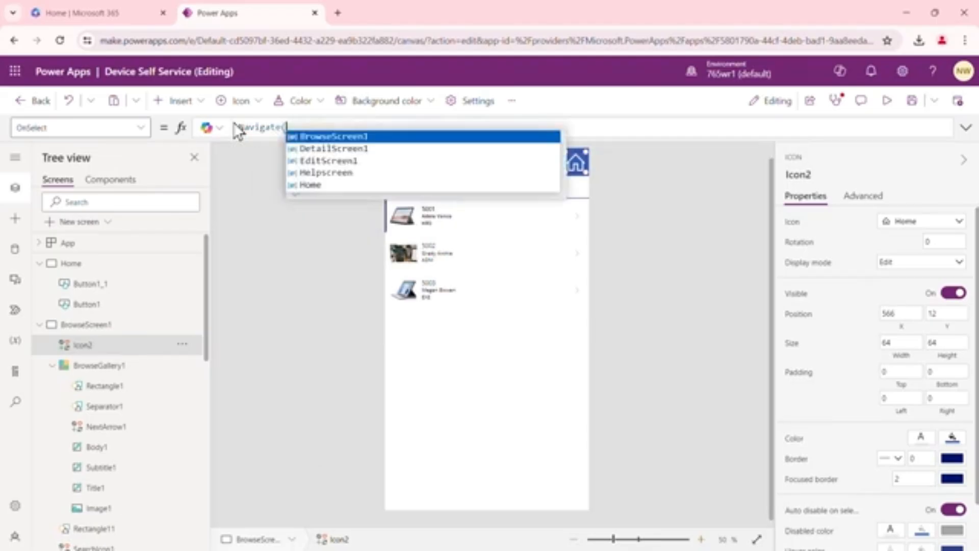
click(306, 185)
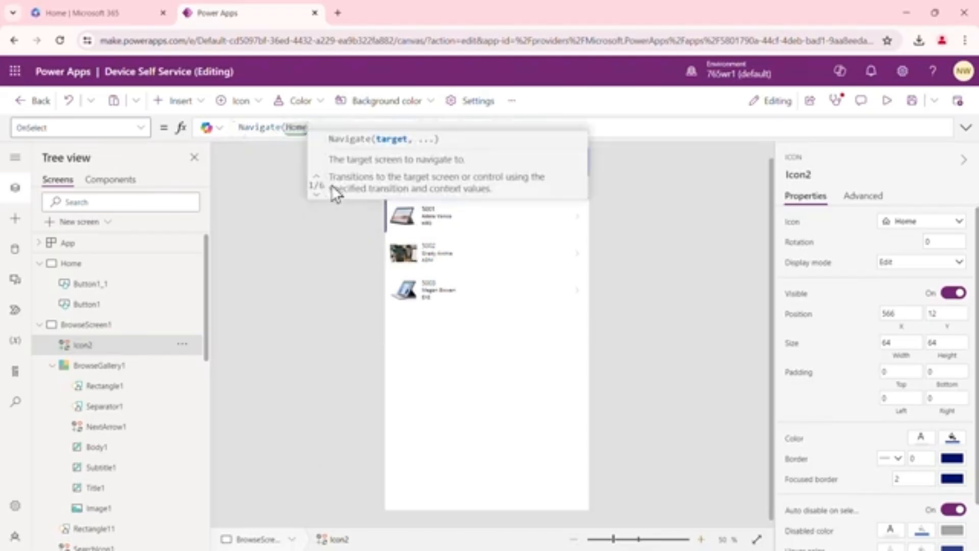
text())
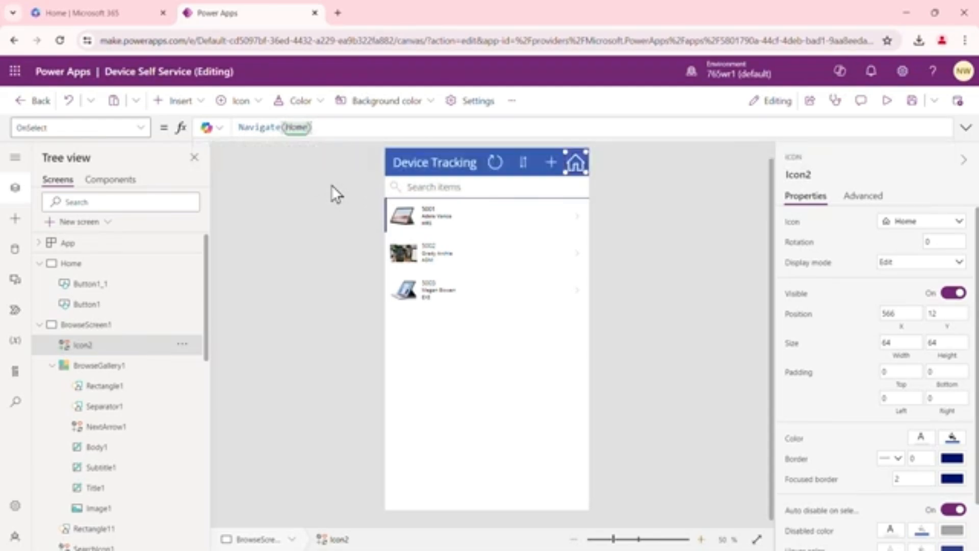
click(663, 228)
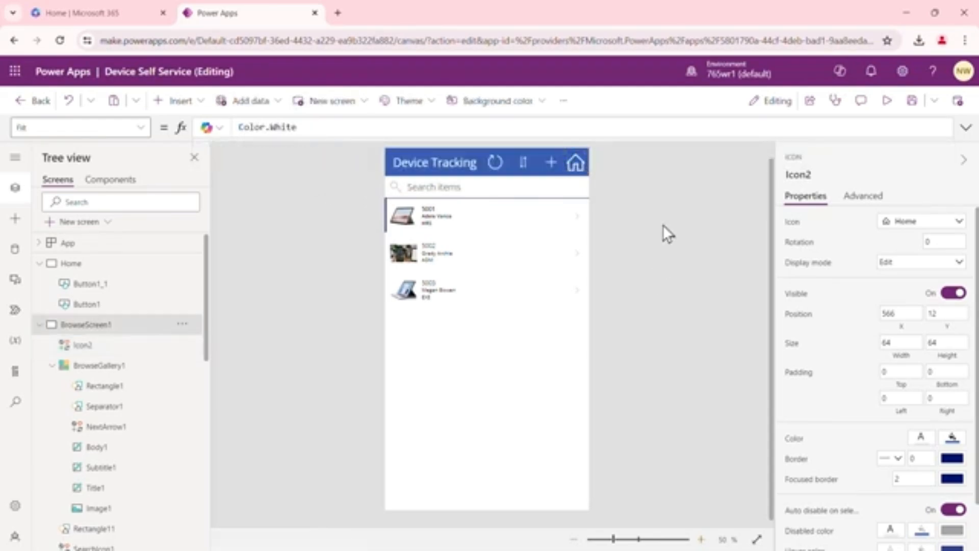
Copy the Home icon from the browse screen
click(576, 164)
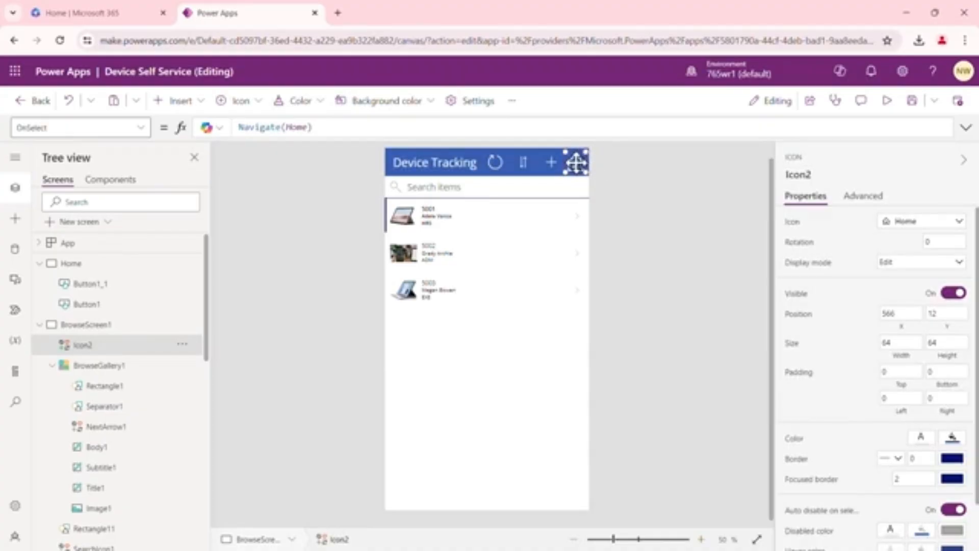
right_click(576, 163)
mouse_move(610, 202)
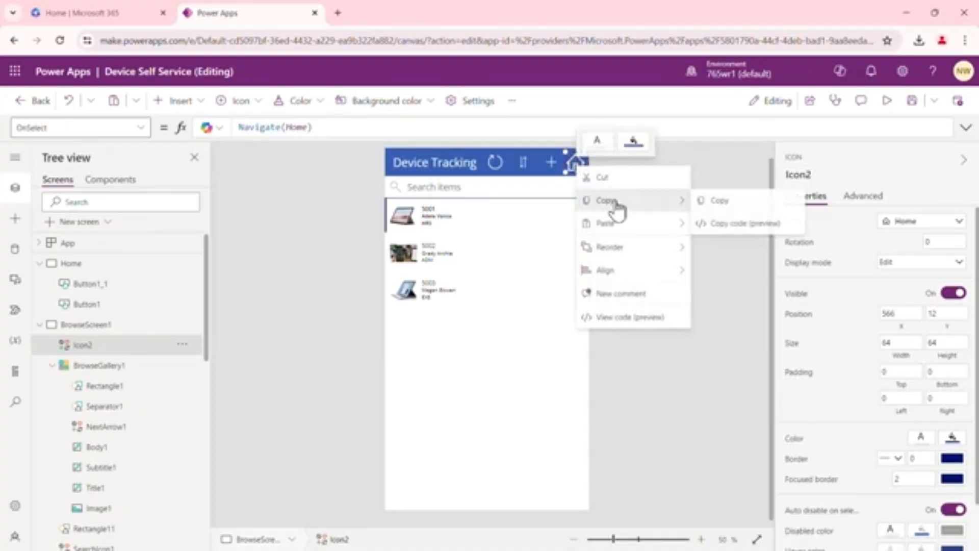
click(719, 201)
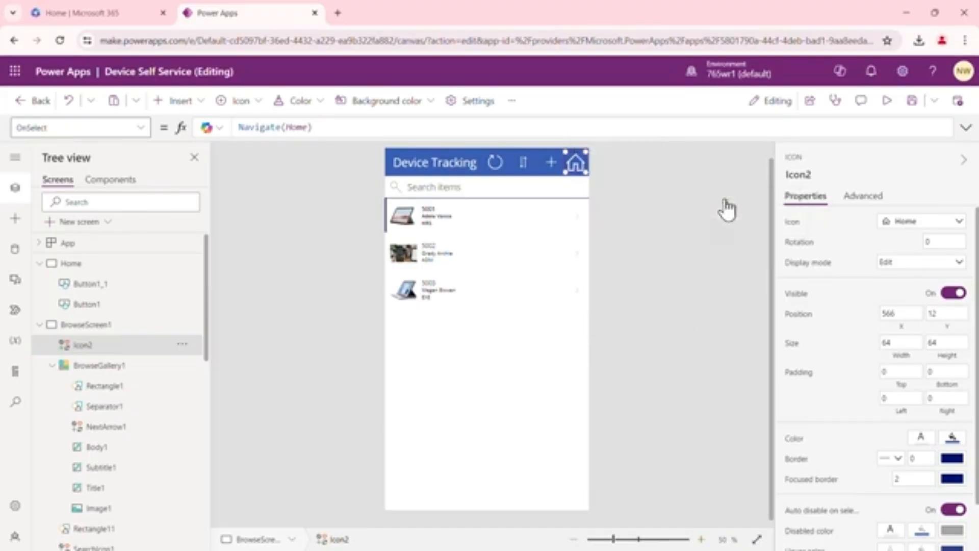
Open the detail screen and paste the copied Home icon onto it
click(39, 324)
click(84, 344)
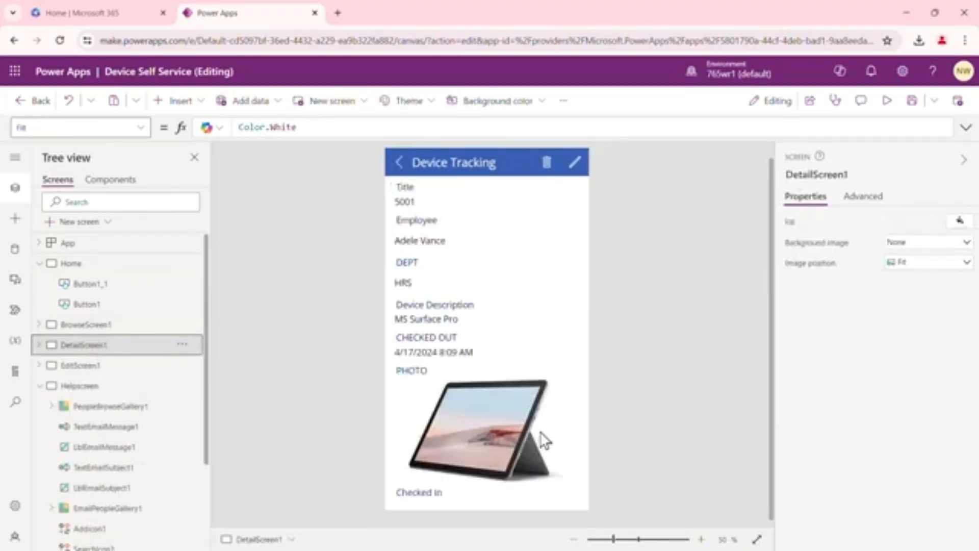
click(525, 166)
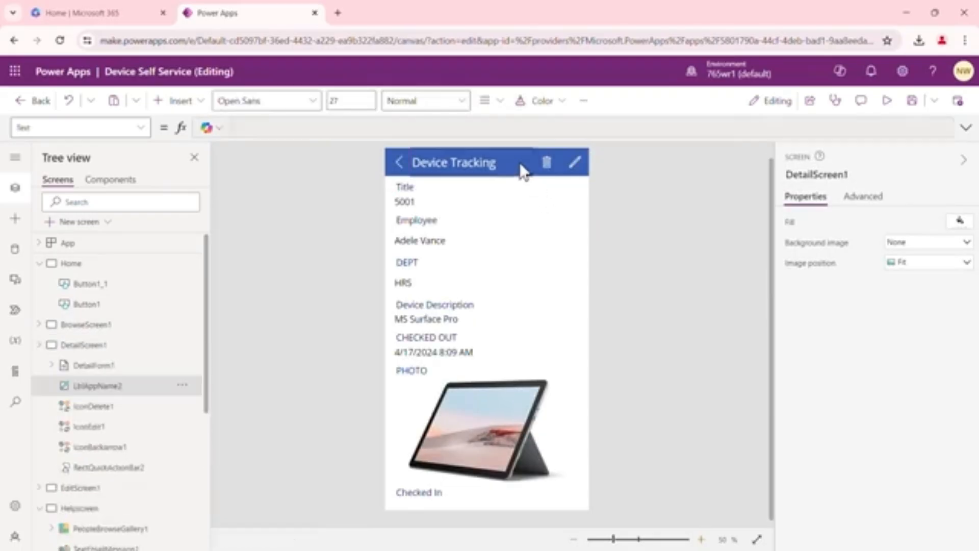
click(547, 196)
click(626, 227)
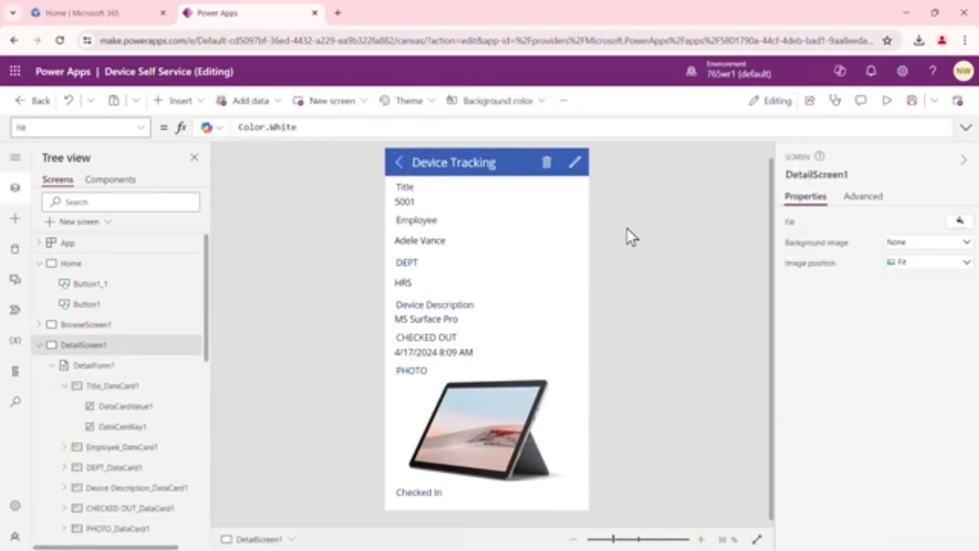
right_click(626, 227)
click(615, 209)
key(ctrl+v)
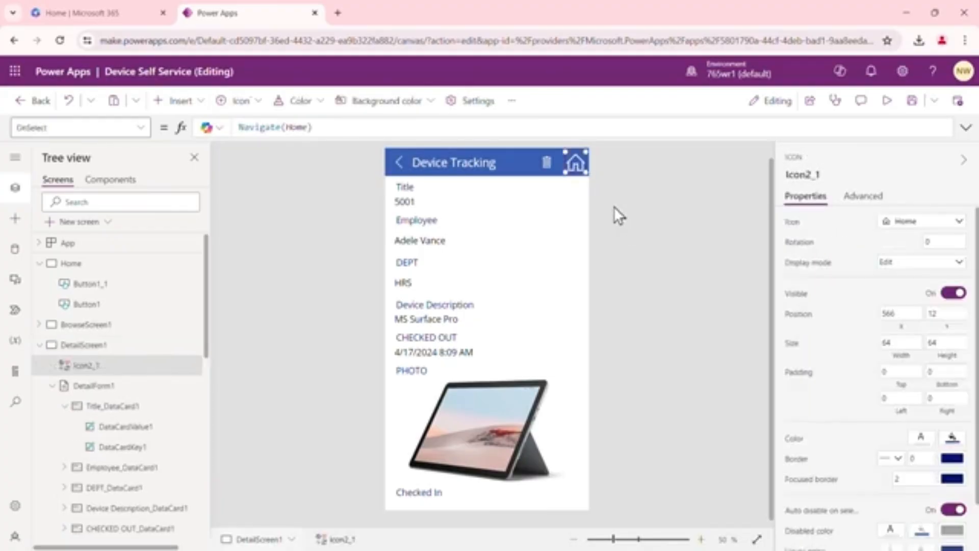
Shift the delete and edit icons left in the detail screen's header to make room for the Home icon
click(546, 164)
drag(531, 162, 505, 161)
click(576, 163)
mouse_move(576, 163)
mouse_down()
mouse_move(571, 187)
mouse_move(557, 159)
mouse_move(538, 162)
mouse_move(570, 184)
mouse_move(572, 162)
mouse_up()
click(576, 162)
click(637, 217)
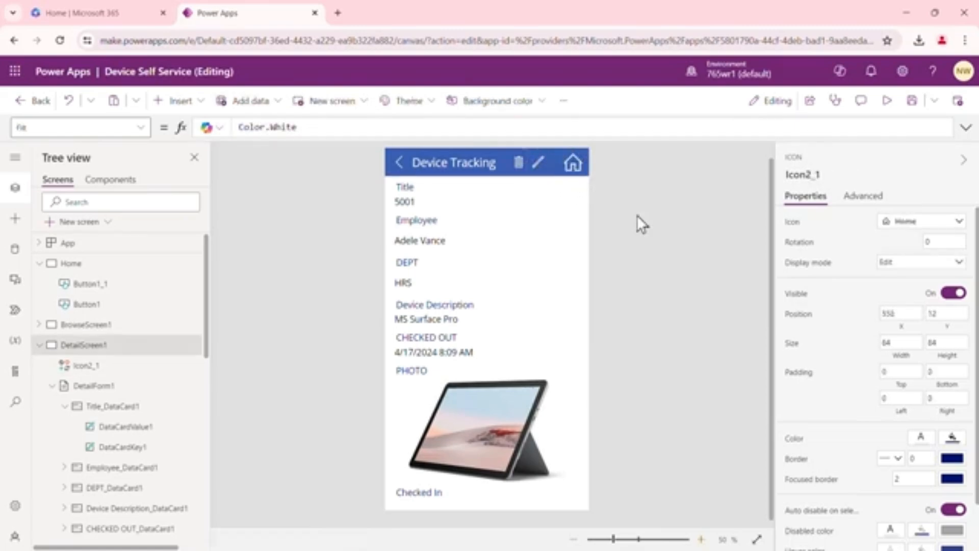
click(540, 163)
drag(540, 163, 547, 162)
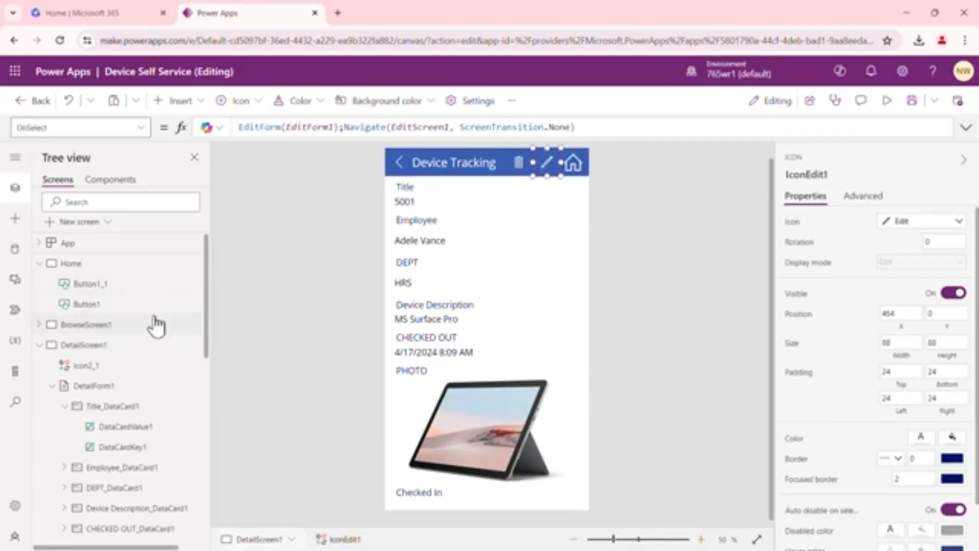
drag(206, 262, 206, 293)
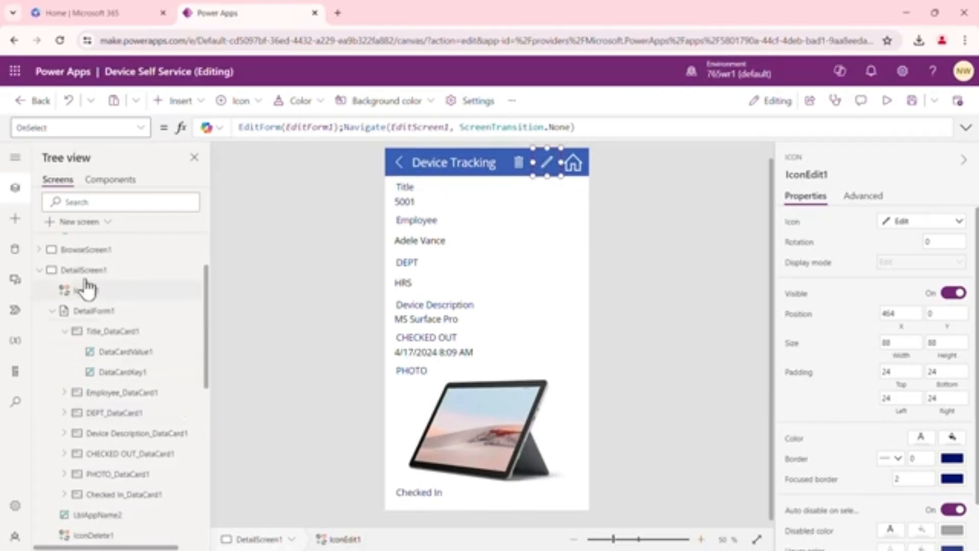
click(39, 270)
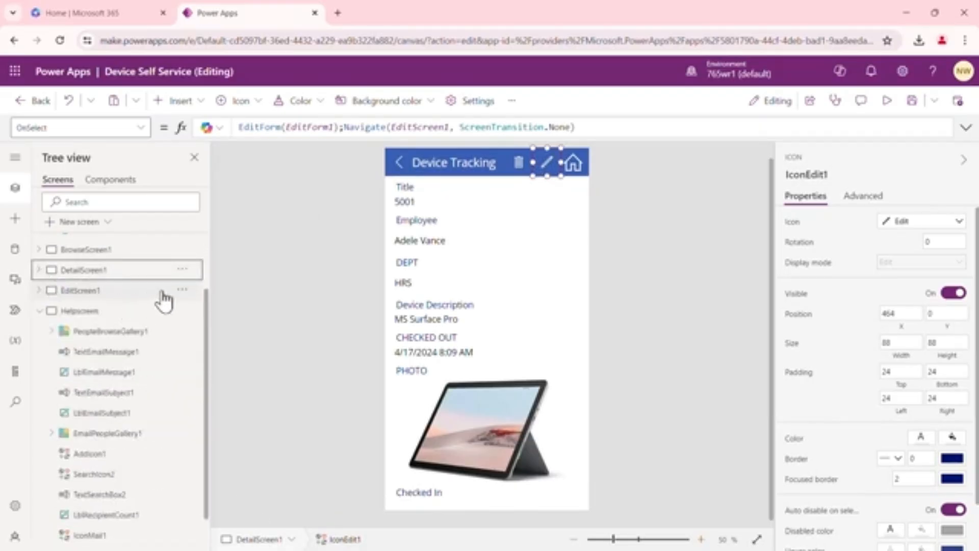
On the edit screen, shift the accept icon left and paste the copied Home icon into the header
click(94, 295)
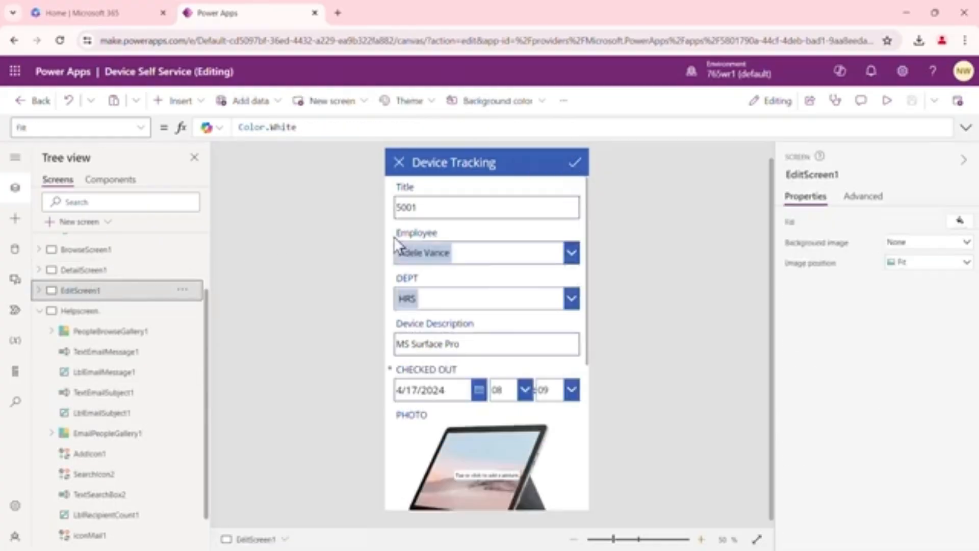
drag(570, 164, 530, 163)
click(559, 162)
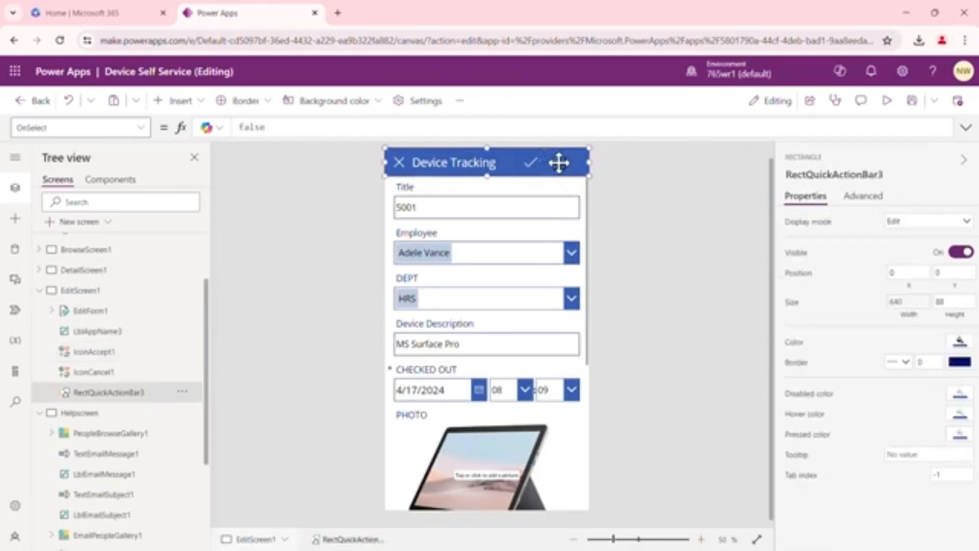
key(ctrl+v)
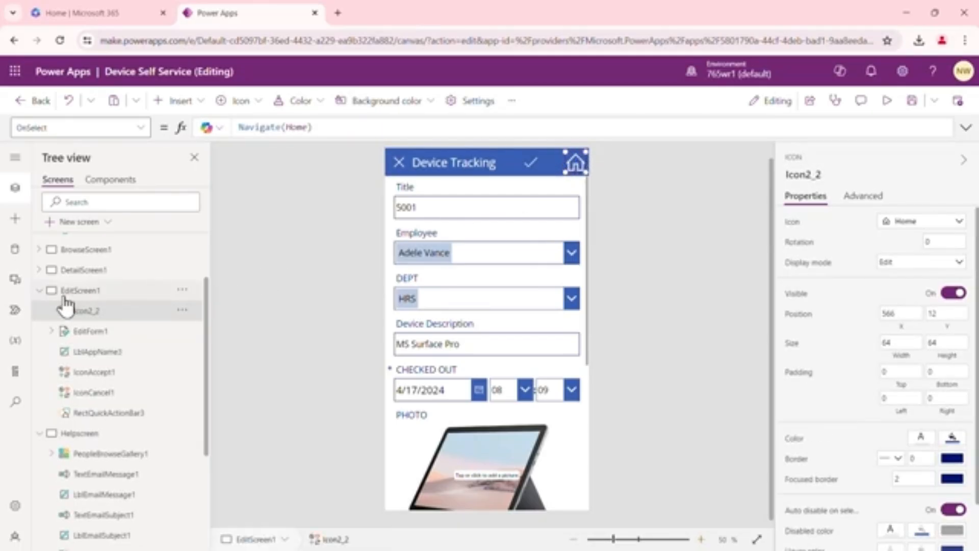
On the Help screen, shift the send icon left and paste the Home icon into the header
click(39, 290)
click(91, 313)
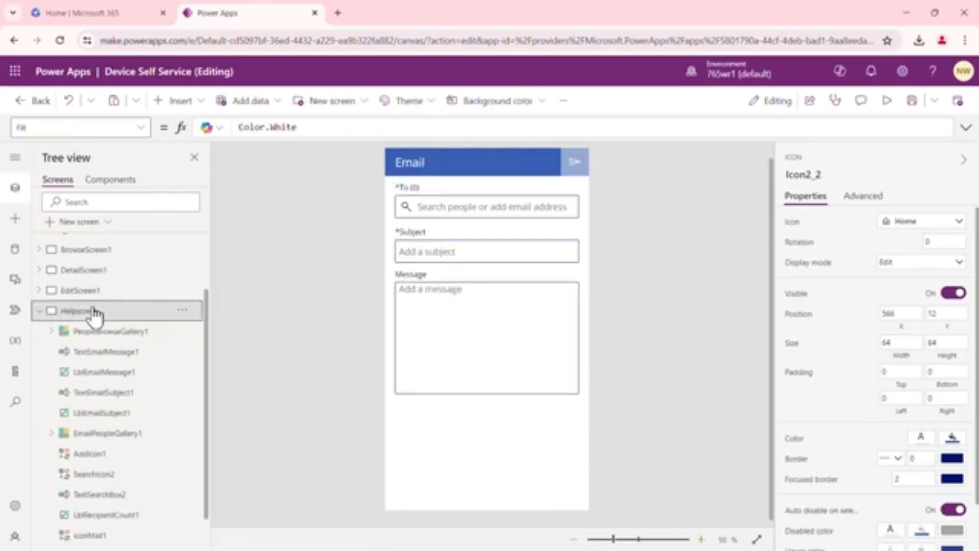
click(575, 164)
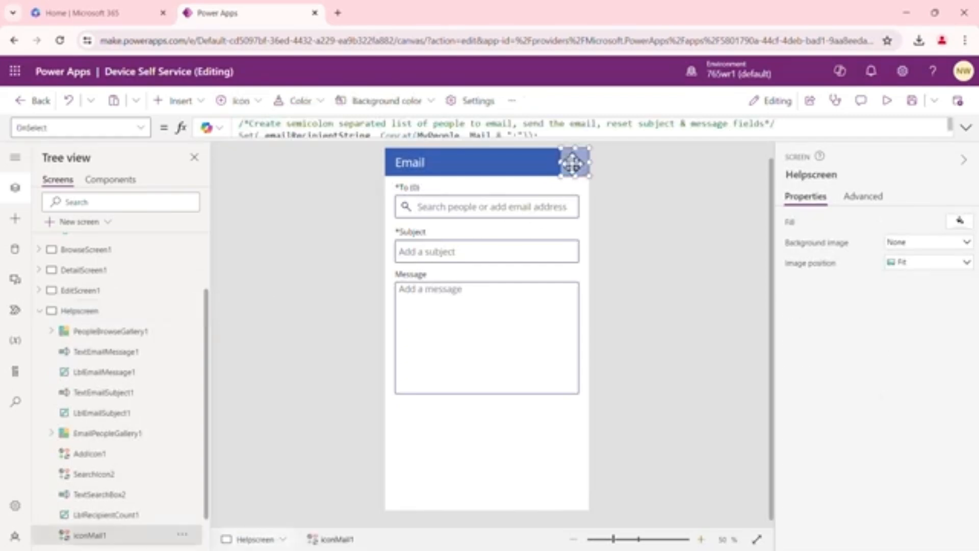
drag(572, 162, 530, 162)
click(563, 163)
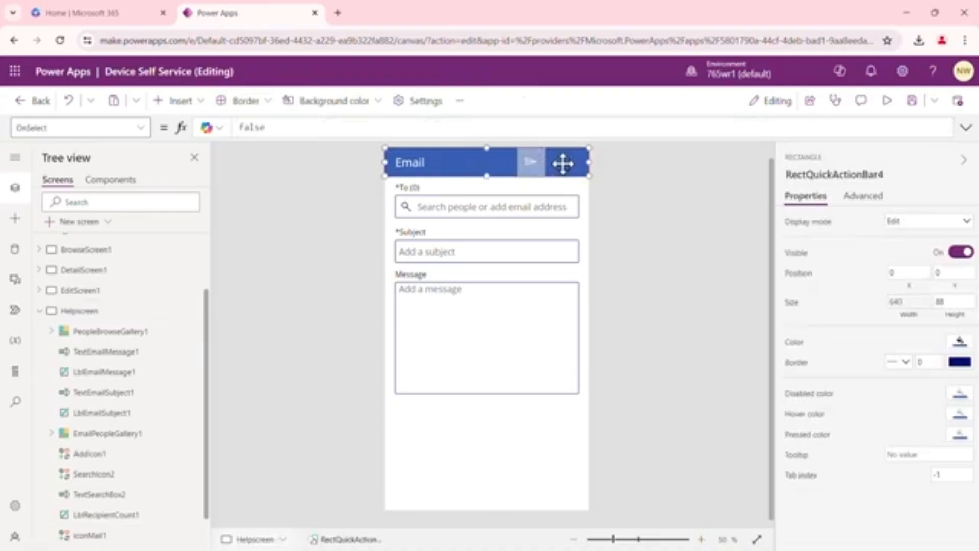
key(ctrl+v)
click(656, 235)
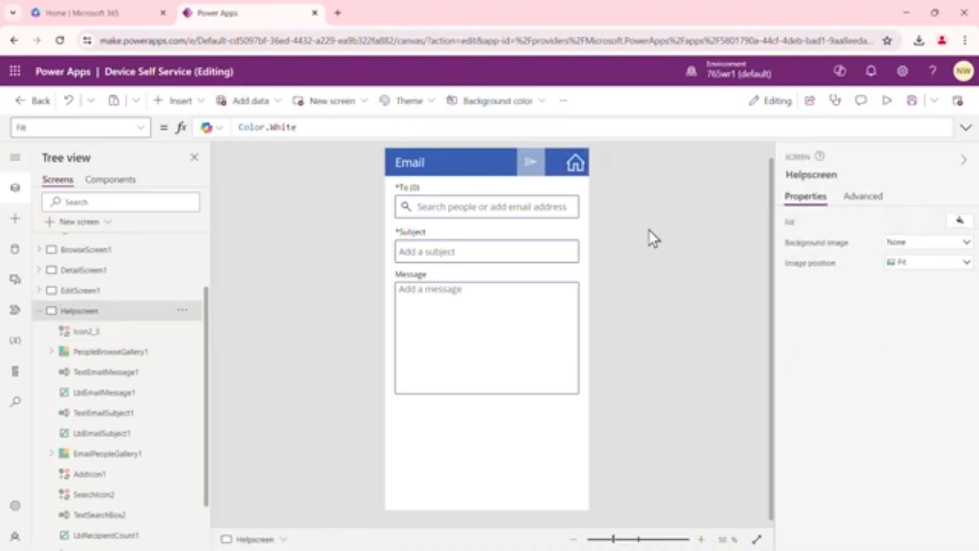
Test the Home icons and the Browse and Help buttons by moving between the Help, Home, Browse and Detail screens
alt+click(577, 166)
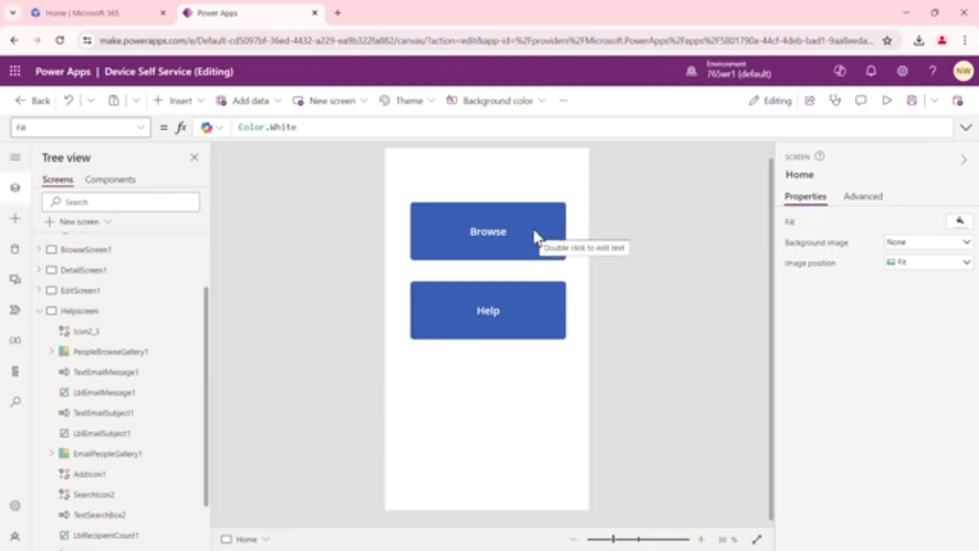
alt+click(500, 318)
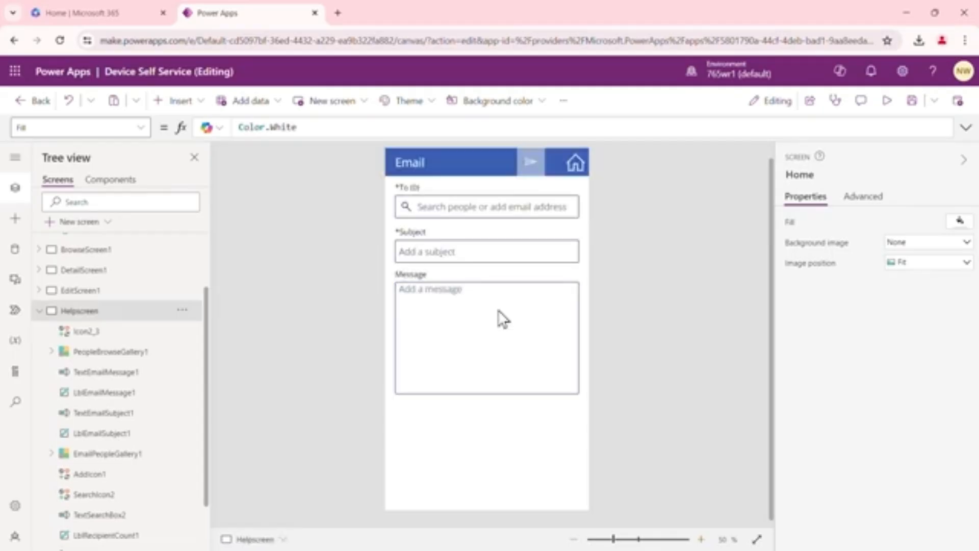
alt+click(576, 171)
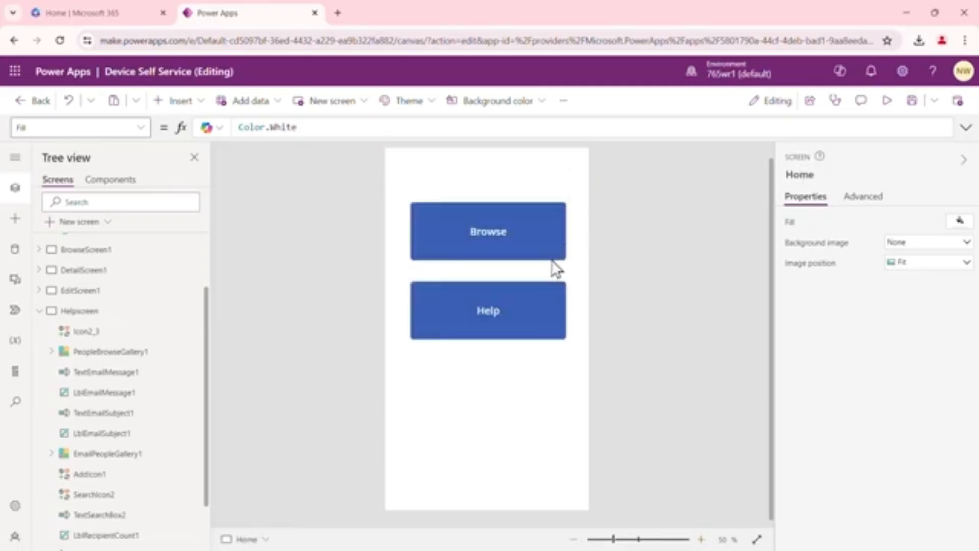
alt+click(492, 237)
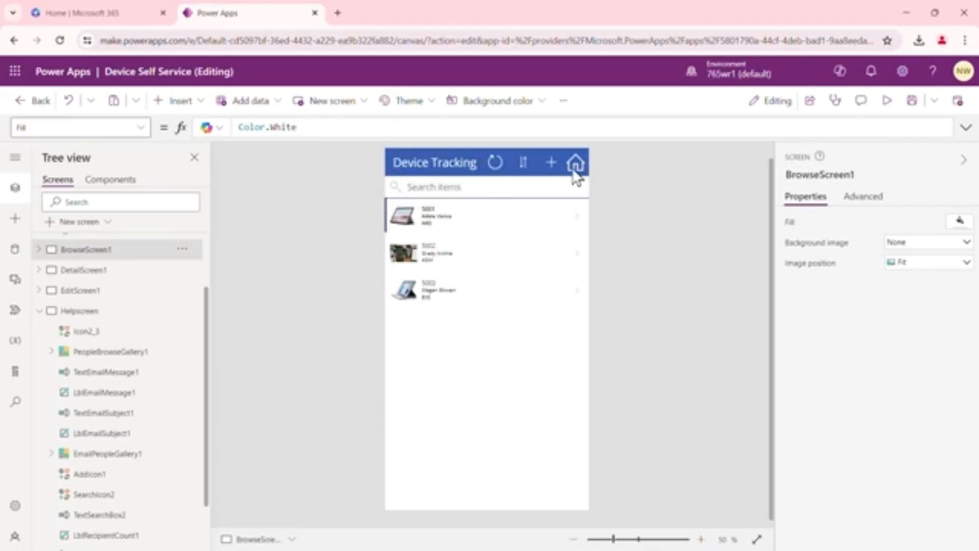
double_click(482, 227)
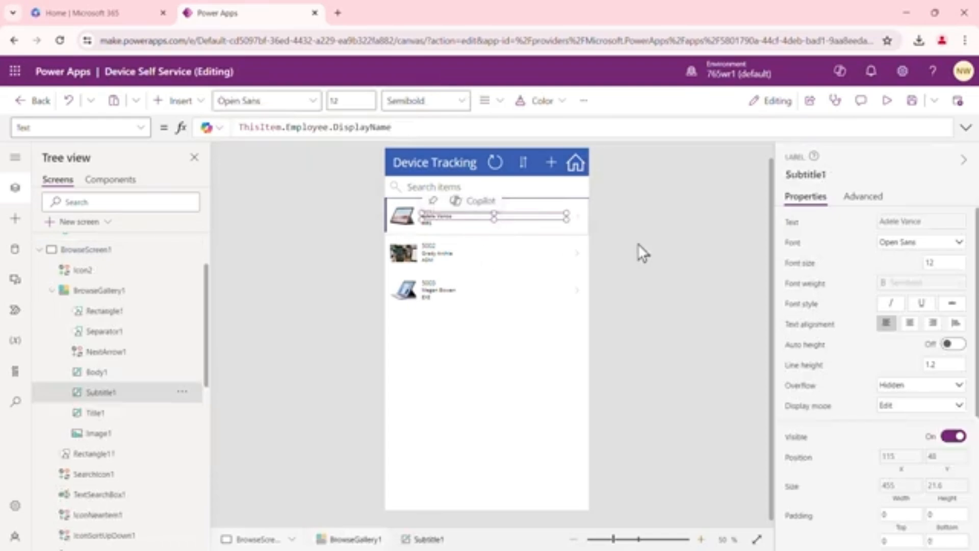
alt+click(476, 296)
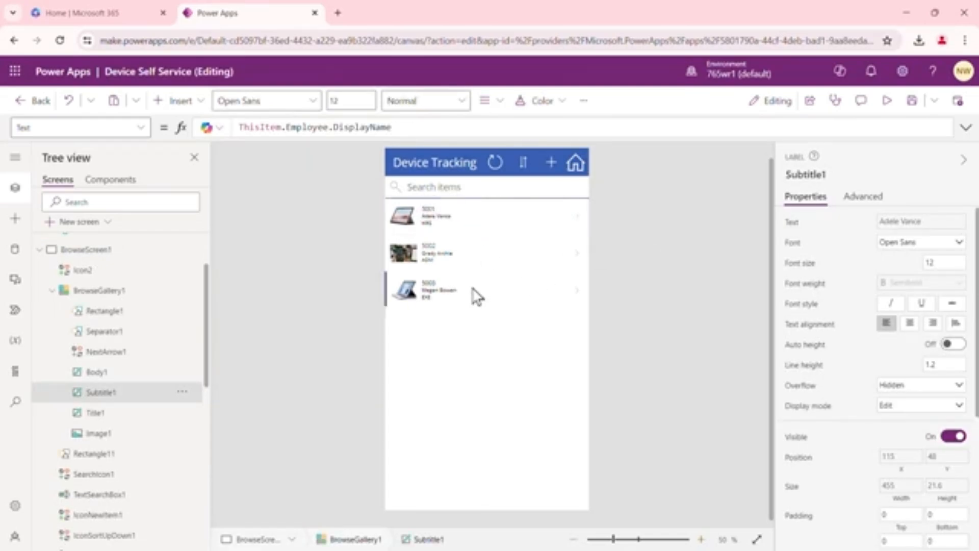
click(573, 164)
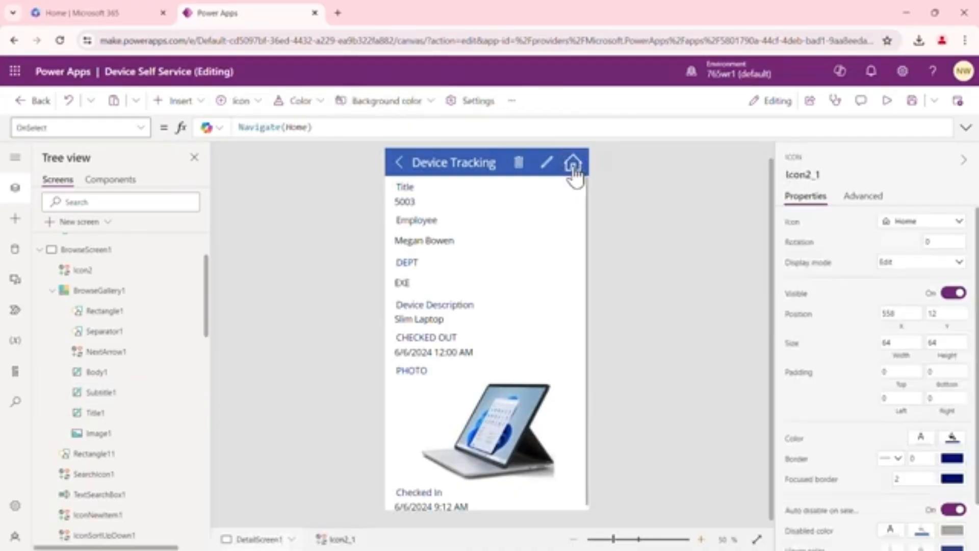
alt+click(573, 165)
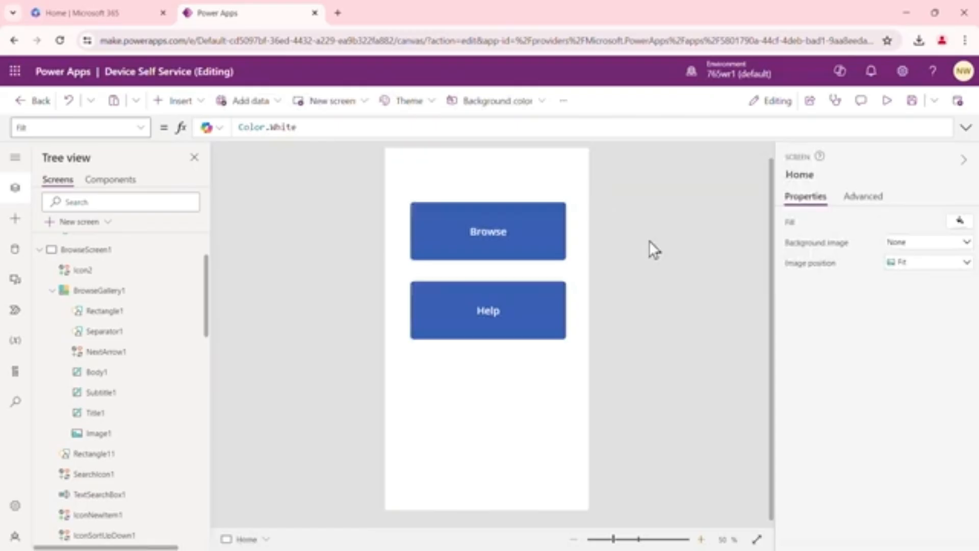
Preview the app, open Help, and add and then remove an email recipient found by searching
click(889, 104)
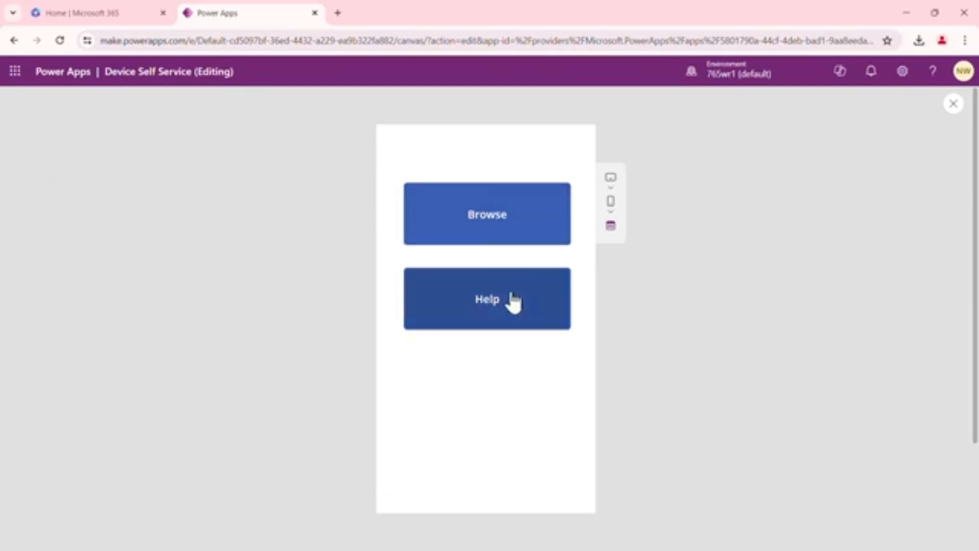
click(504, 314)
click(478, 193)
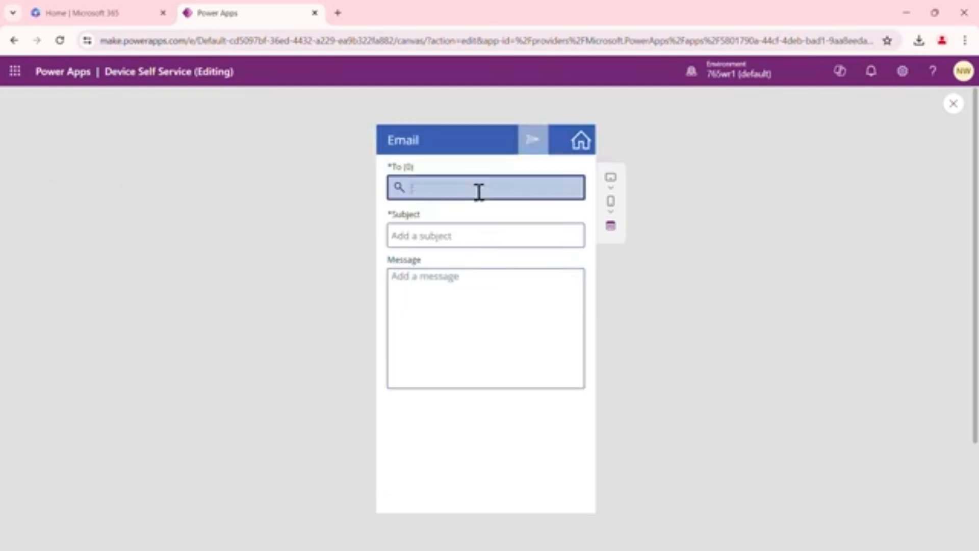
text(gra)
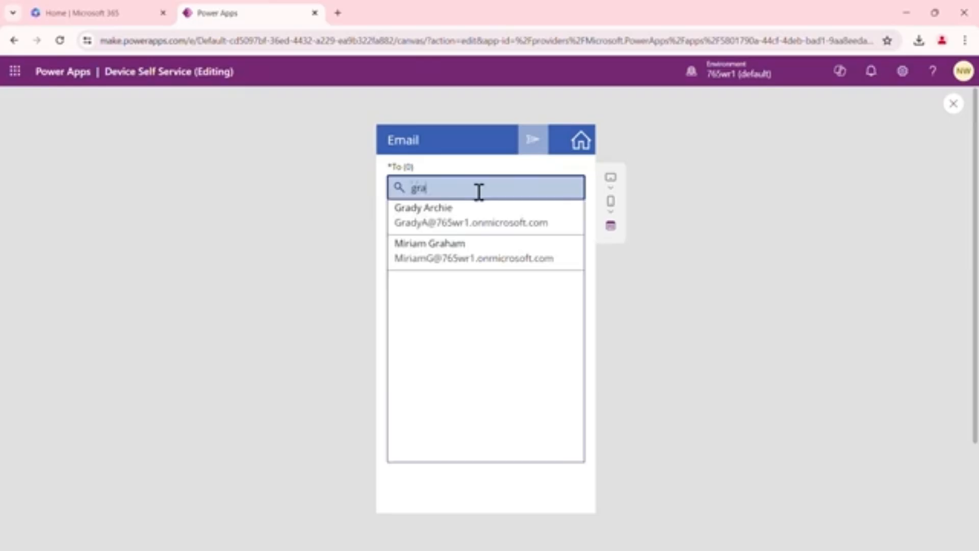
click(480, 216)
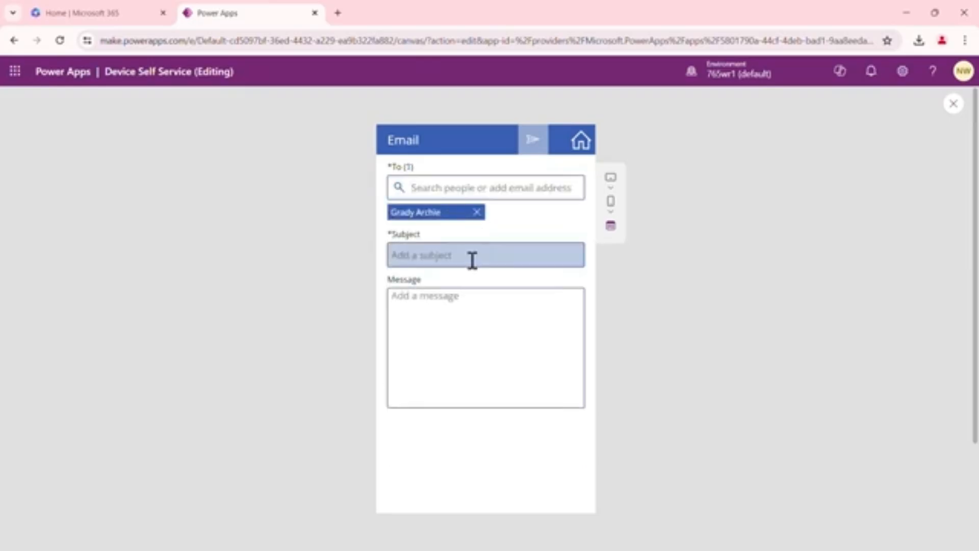
click(476, 213)
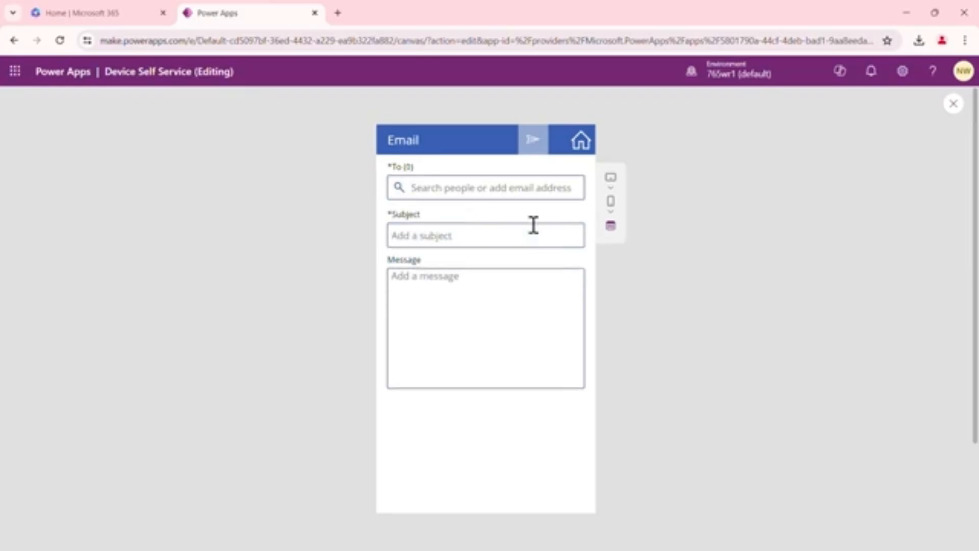
In the preview, return Home, browse the devices, open the first device's details, and close the preview
click(581, 142)
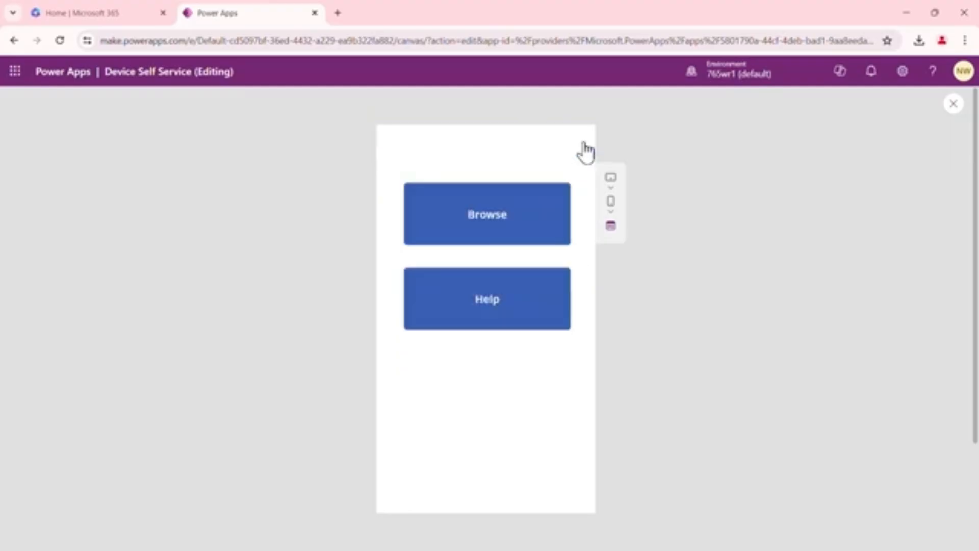
click(501, 228)
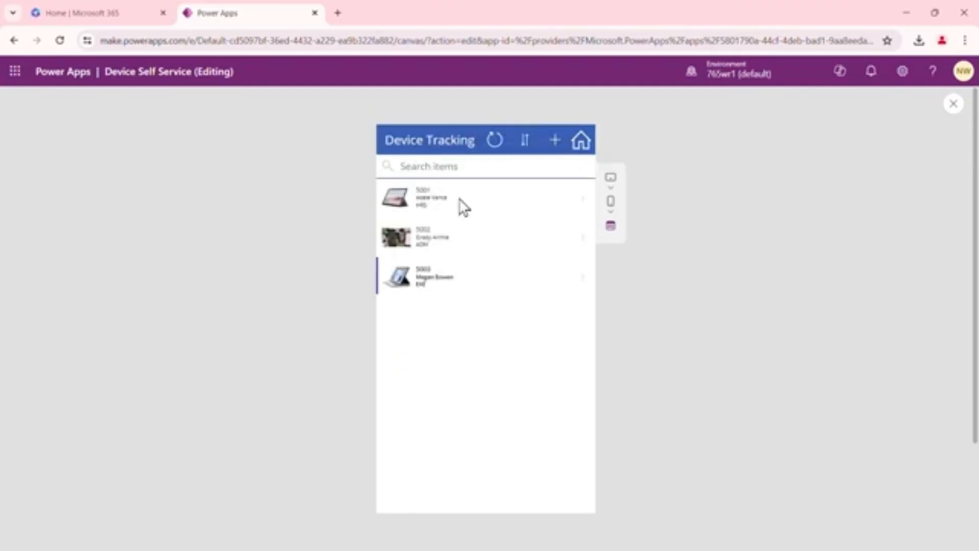
click(458, 201)
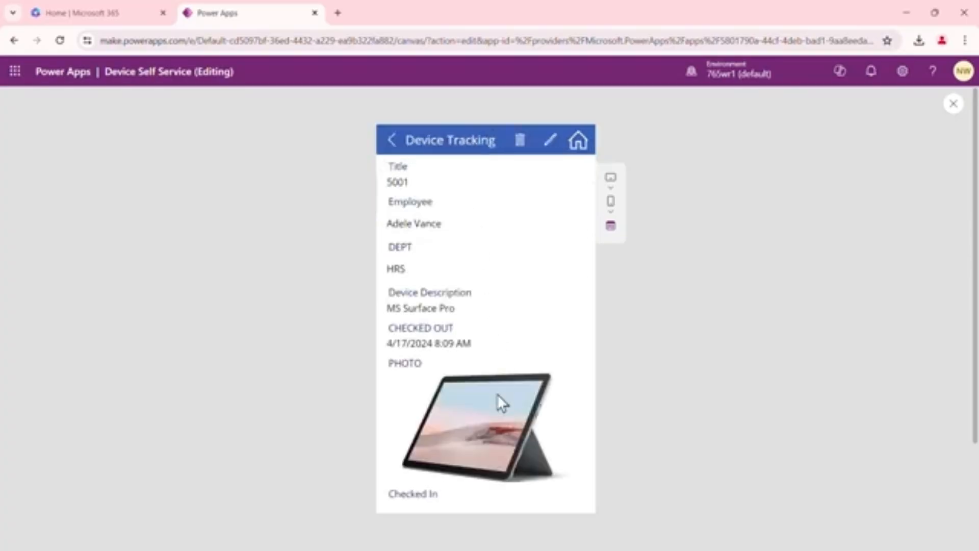
scroll(493, 433, down, 3)
scroll(505, 378, up, 3)
click(953, 105)
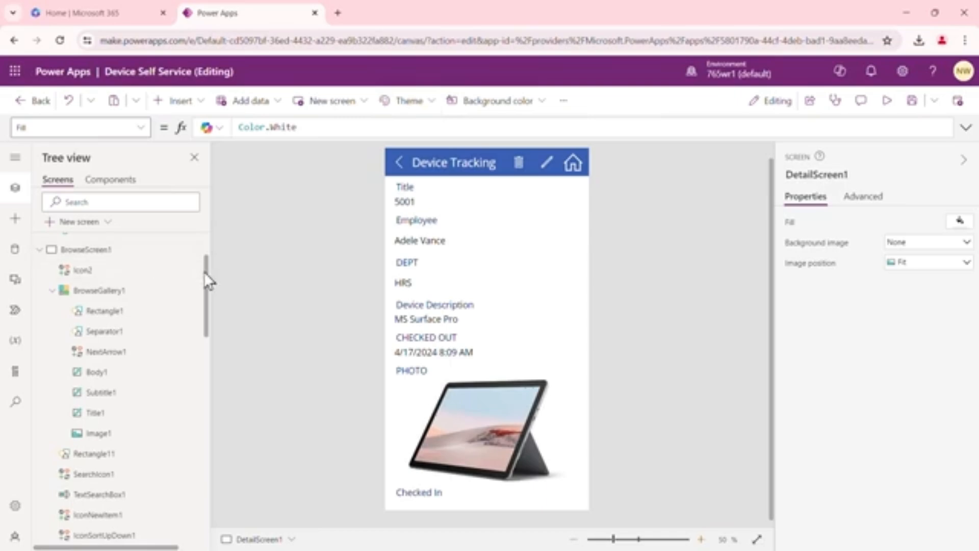
Apply the Red theme to the app
click(104, 252)
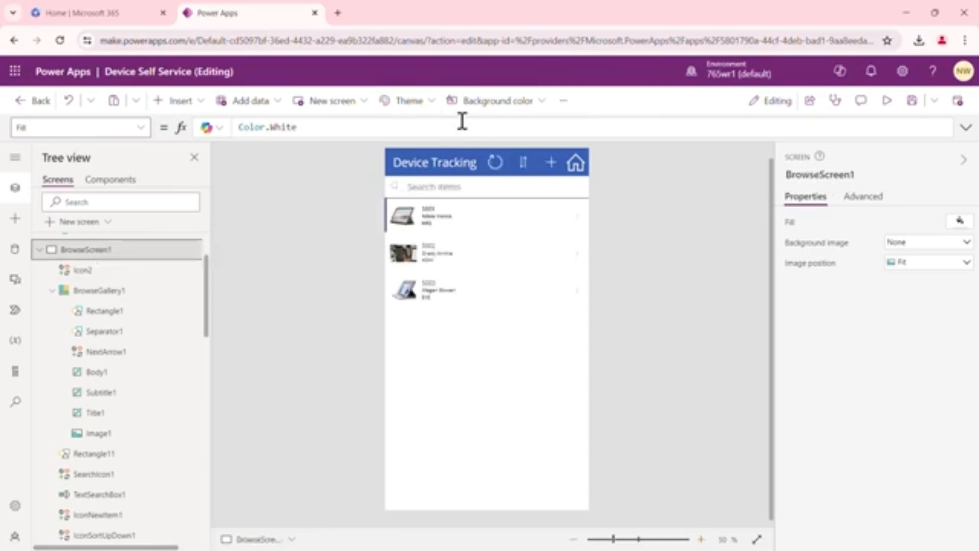
click(434, 108)
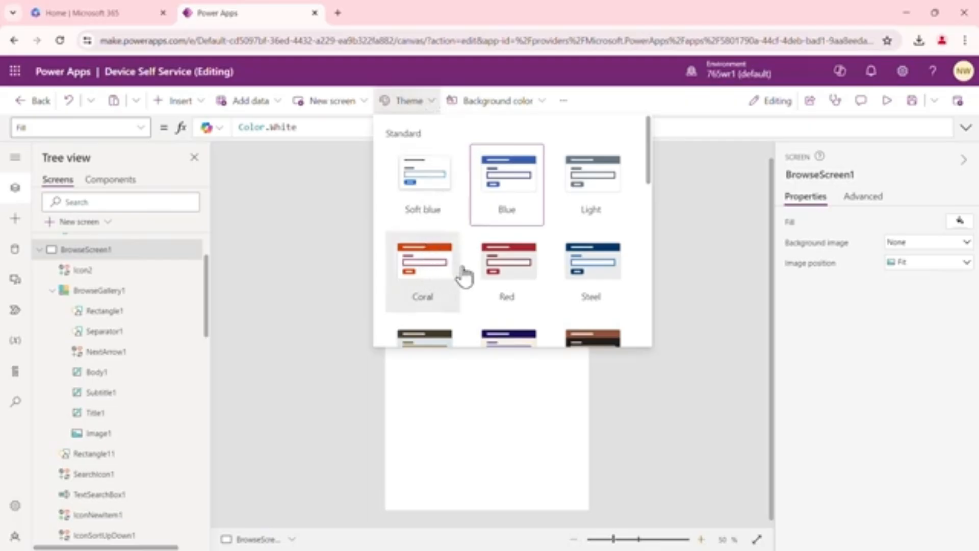
click(492, 306)
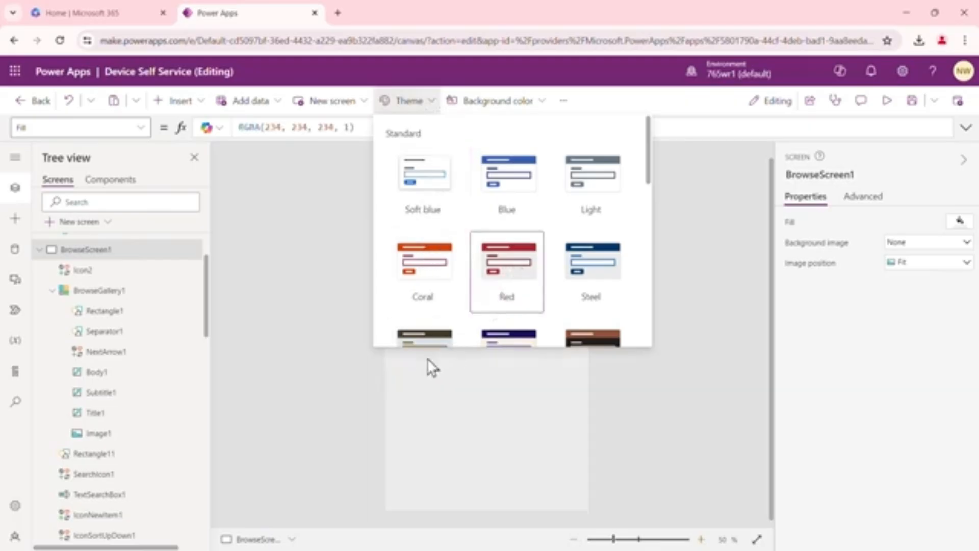
click(310, 282)
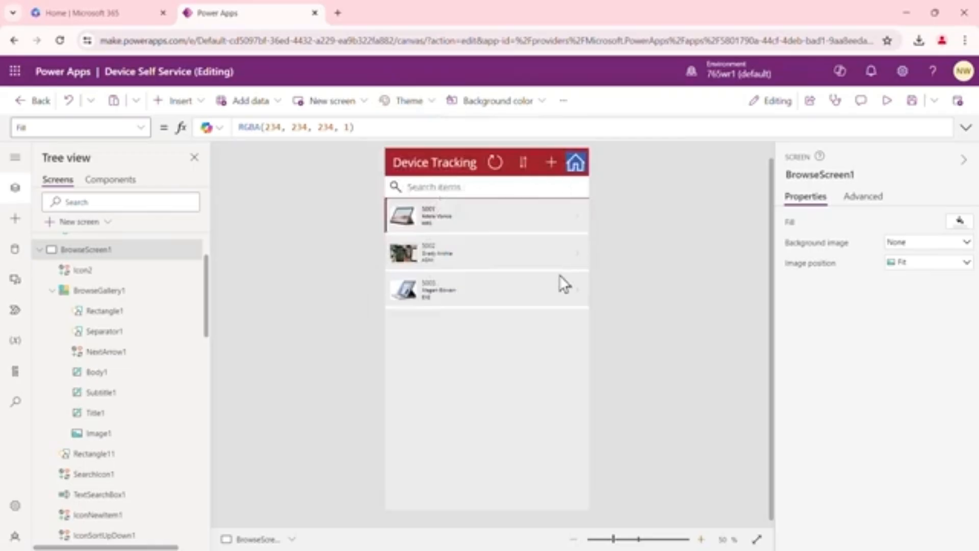
Apply the Steel theme to the app
click(431, 102)
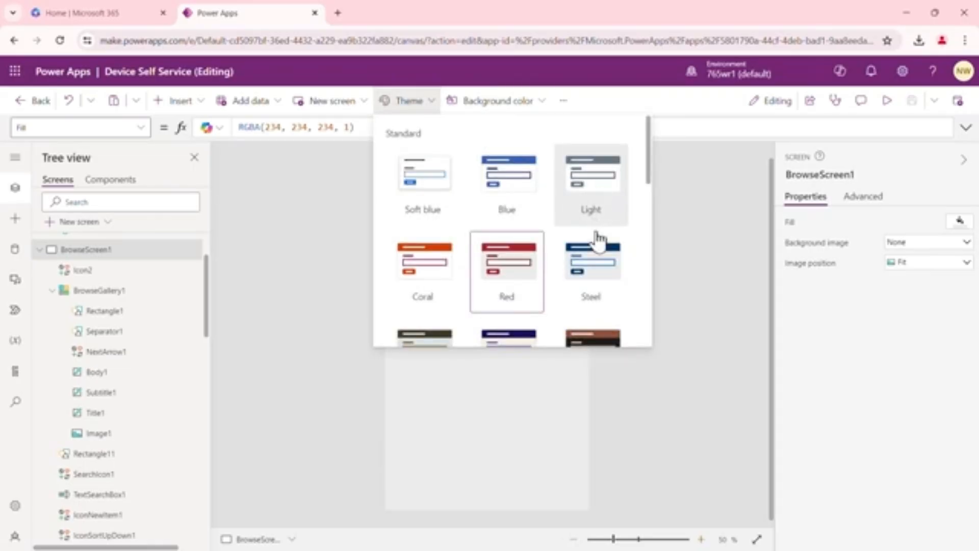
click(606, 270)
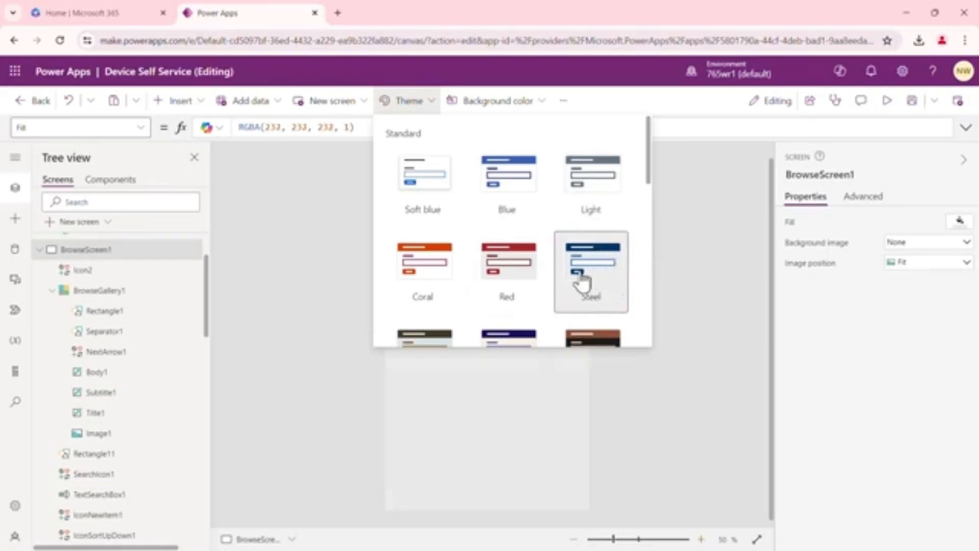
click(695, 267)
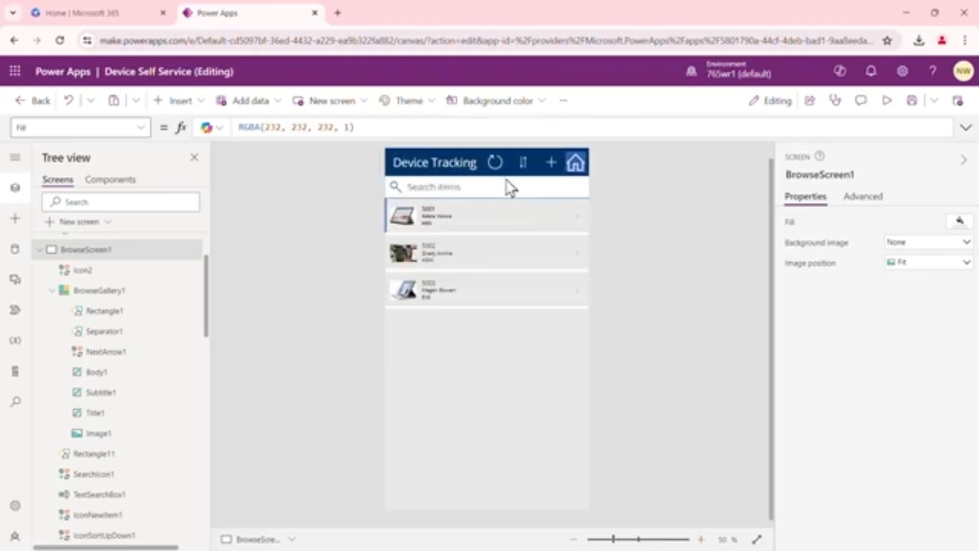
Switch the browse gallery's layout to Image, title, and subtitle, then back to Image, title, subtitle, and body
click(705, 539)
drag(774, 214, 774, 187)
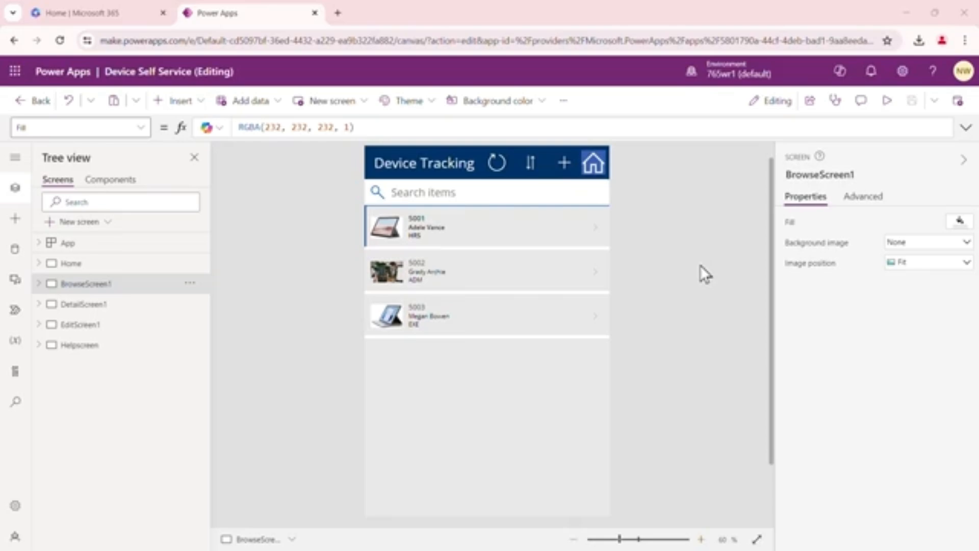
click(53, 284)
click(39, 283)
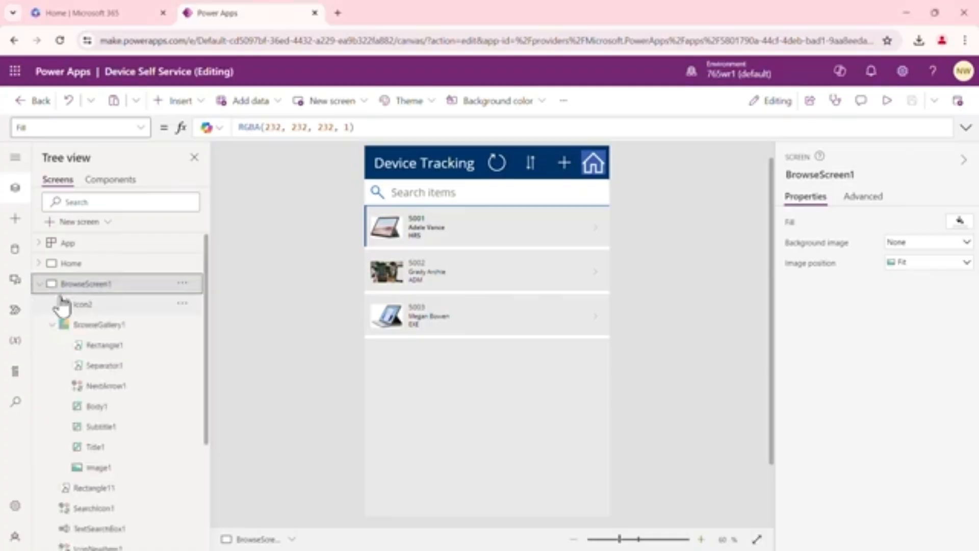
click(109, 331)
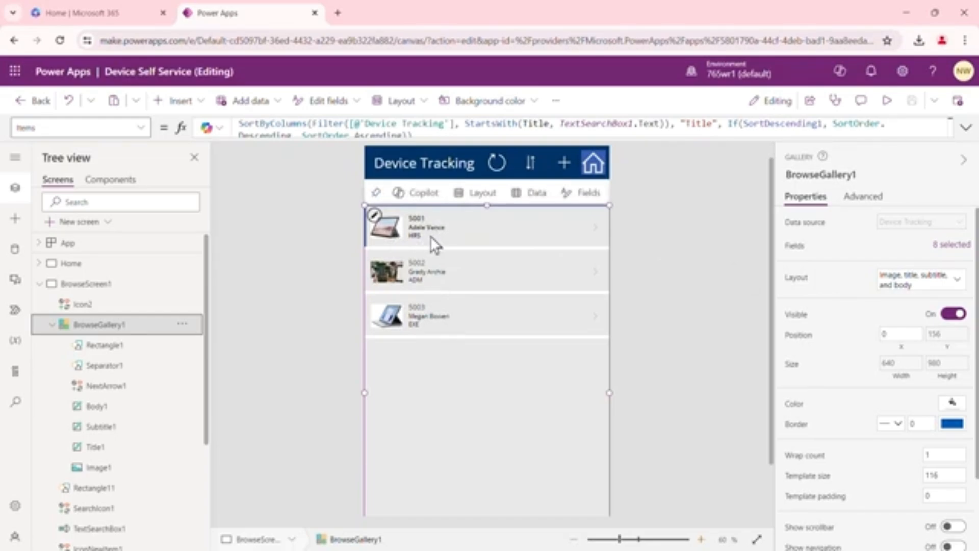
click(958, 287)
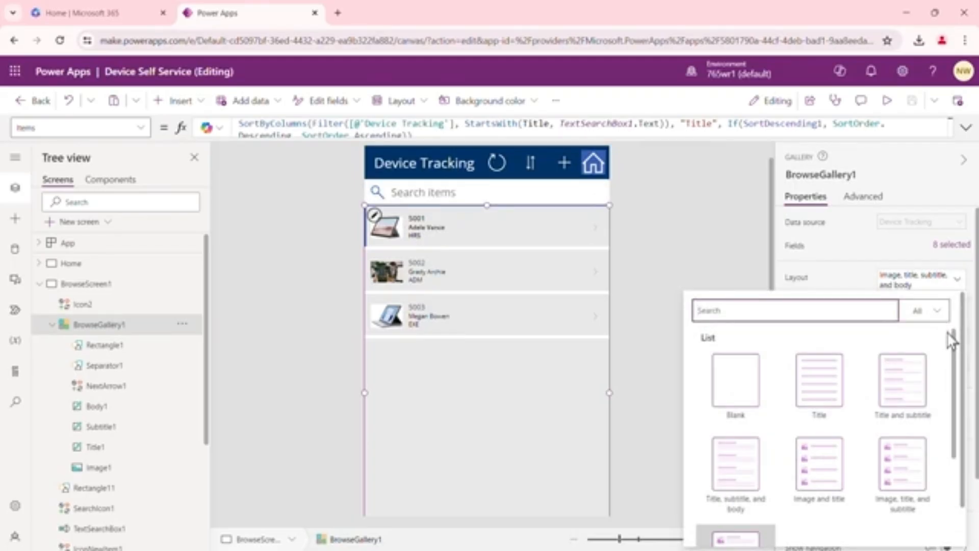
drag(954, 359, 962, 397)
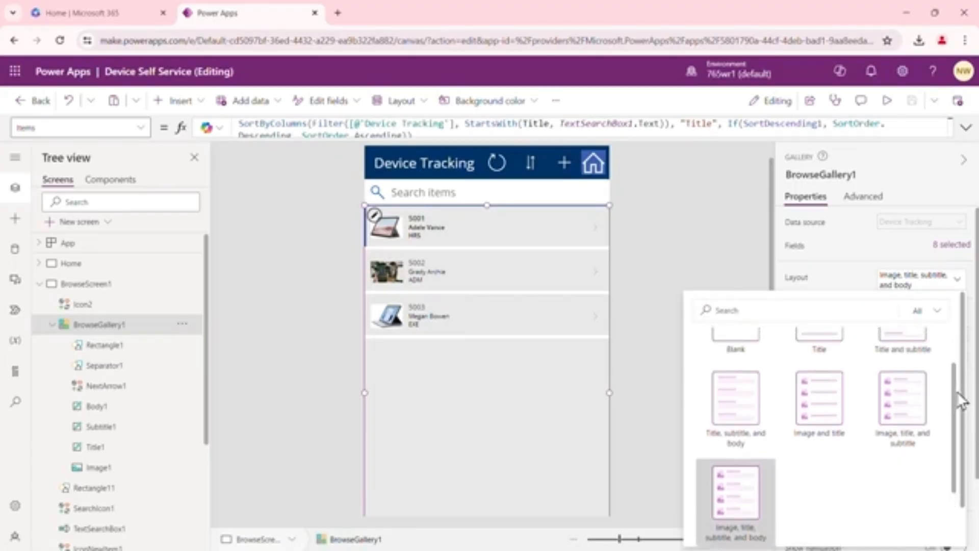
click(913, 414)
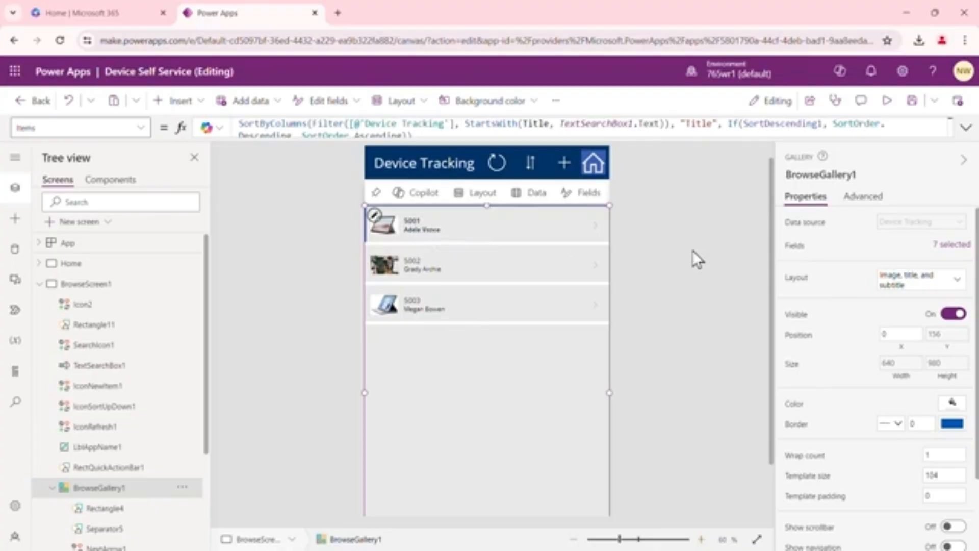
click(959, 280)
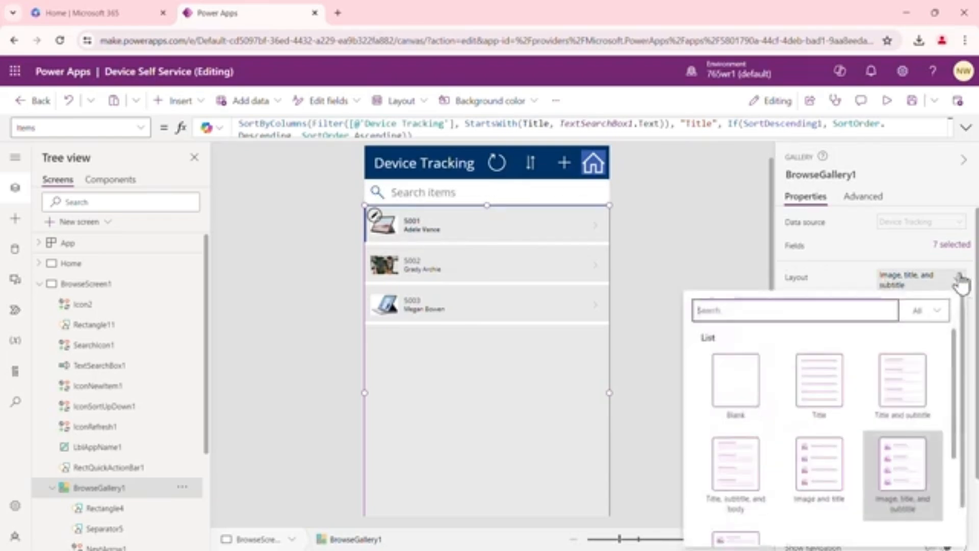
drag(957, 360, 961, 423)
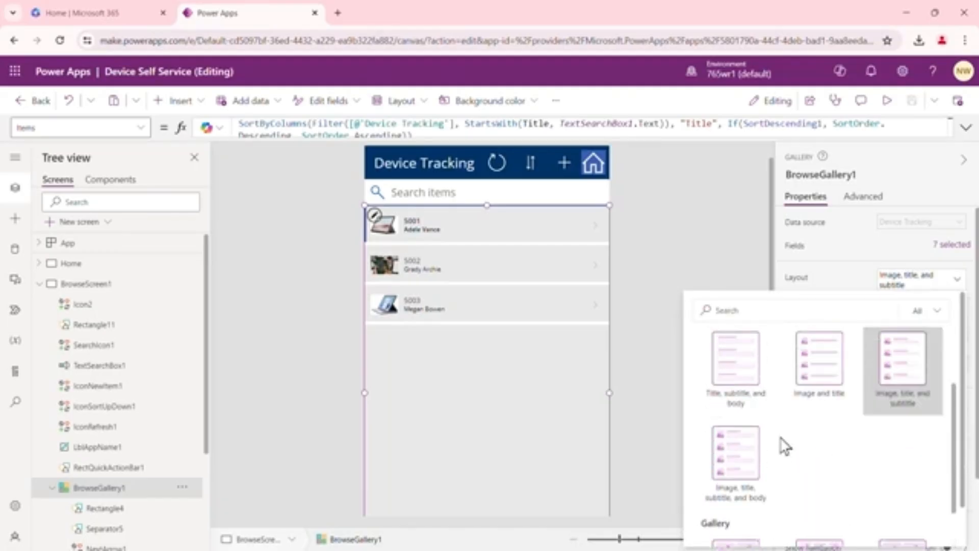
click(748, 454)
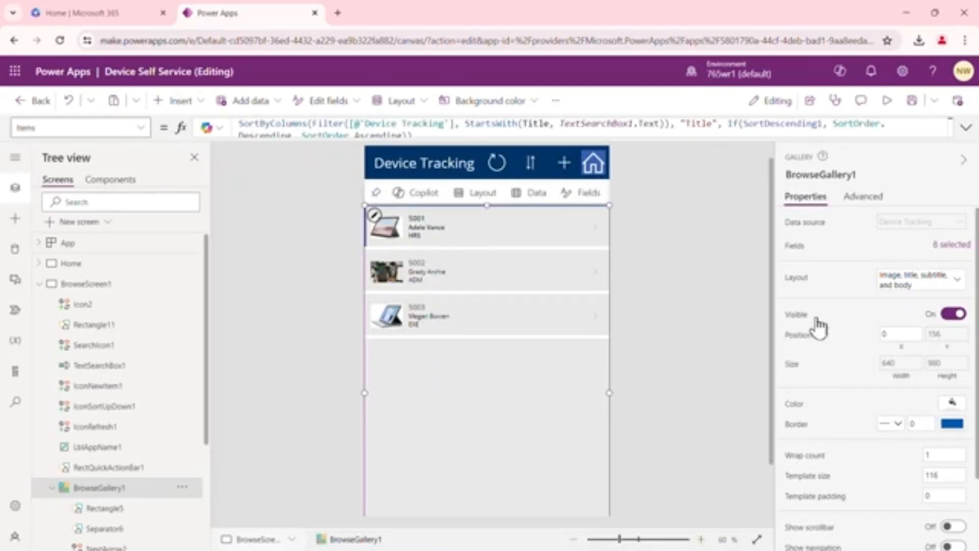
Try the gallery's 2 columns layout, then switch to the Image, title, and subtitle layout
click(959, 281)
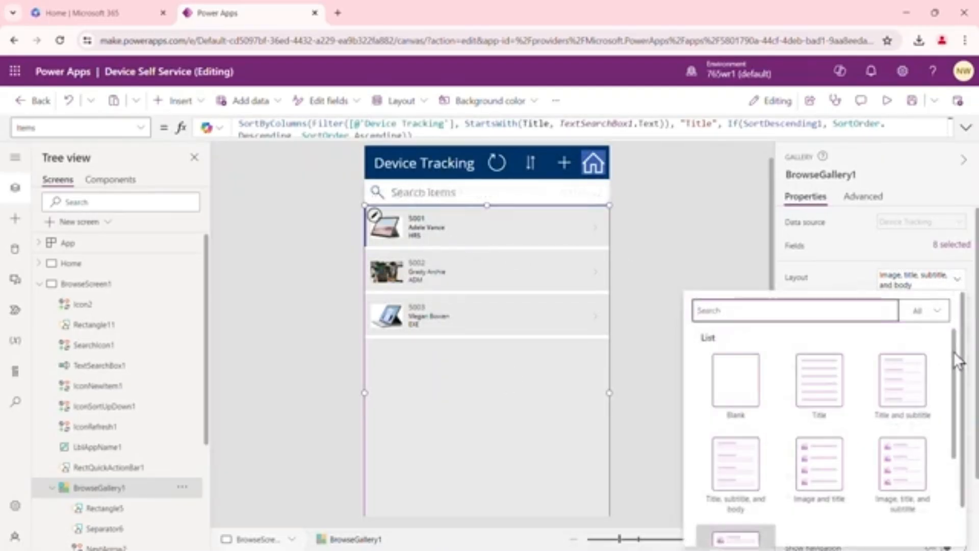
scroll(960, 378, down, 2)
drag(960, 378, 957, 493)
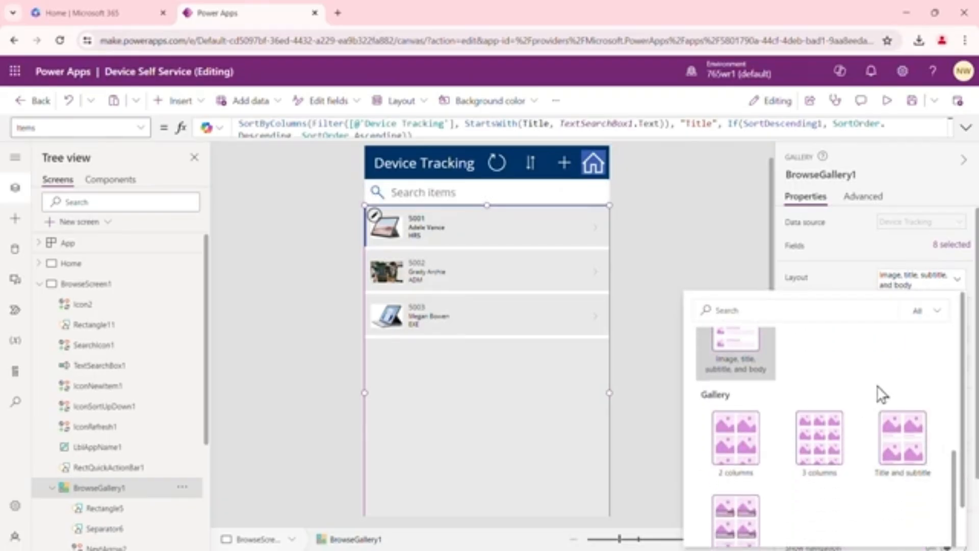
click(748, 436)
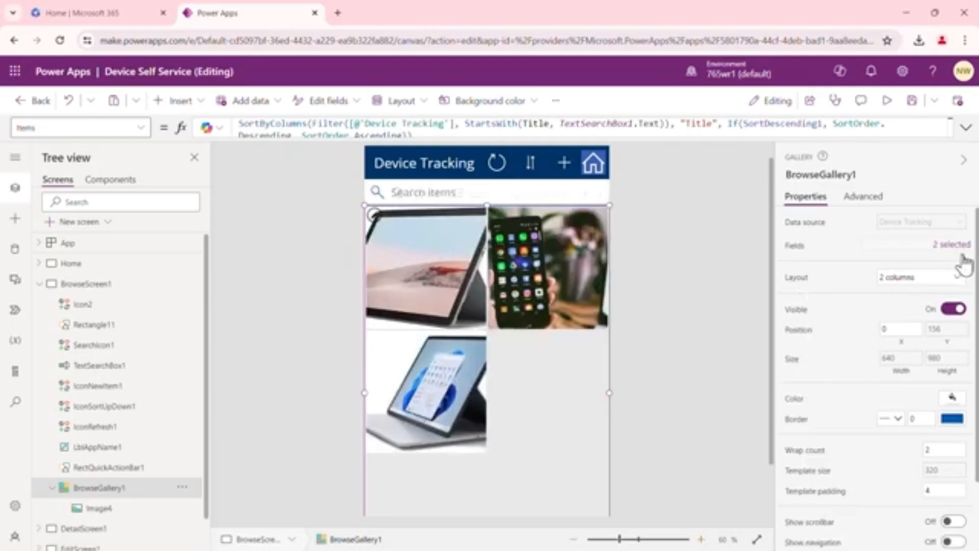
click(961, 280)
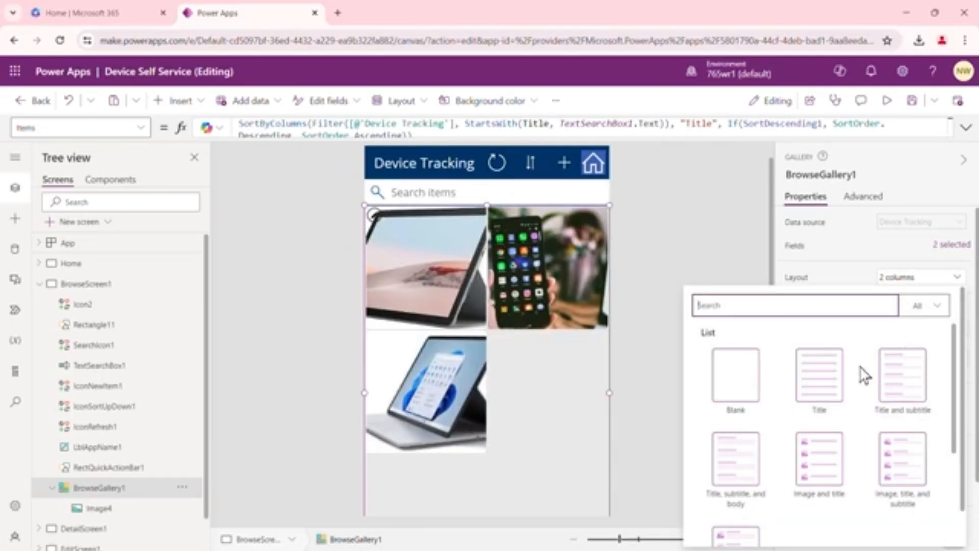
click(904, 446)
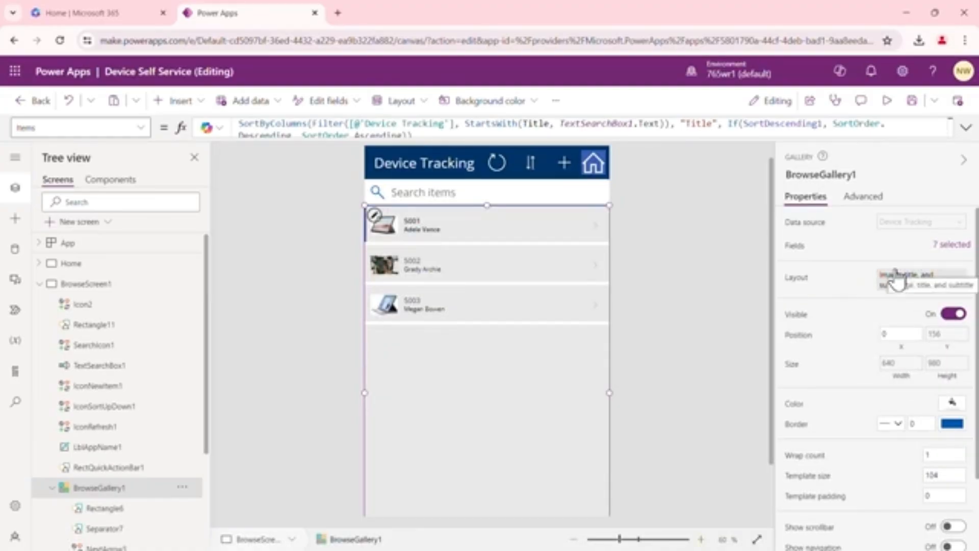
Examine the gallery's field mappings, opening the subtitle and title field choices
click(951, 249)
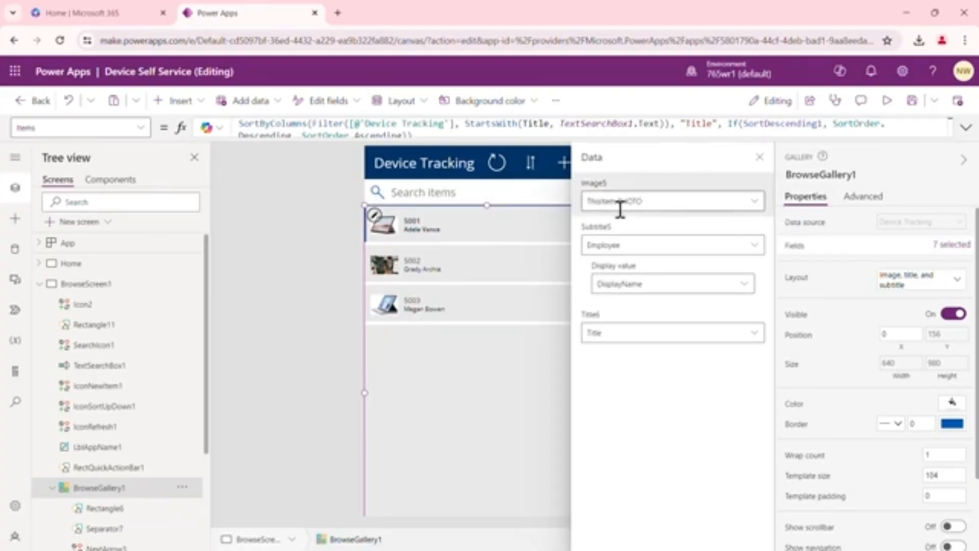
click(756, 246)
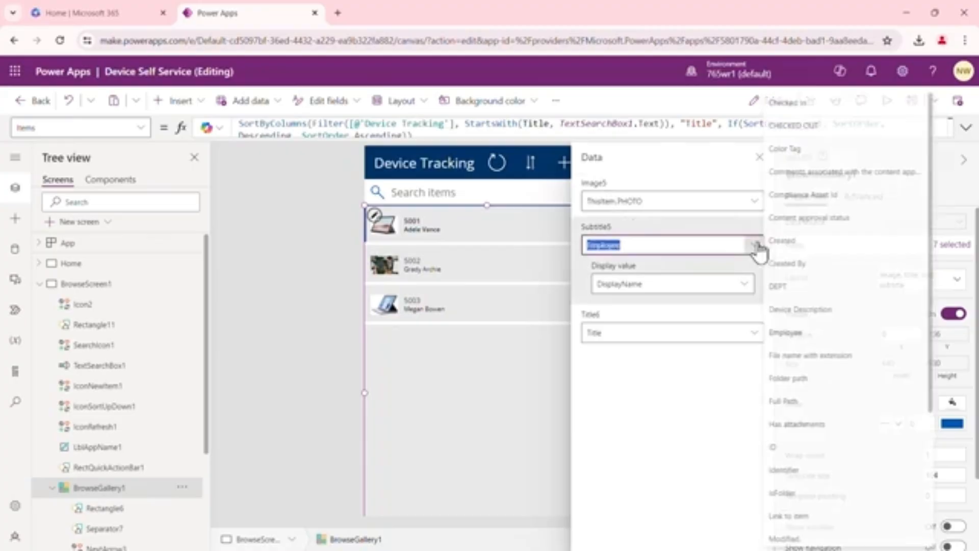
click(694, 398)
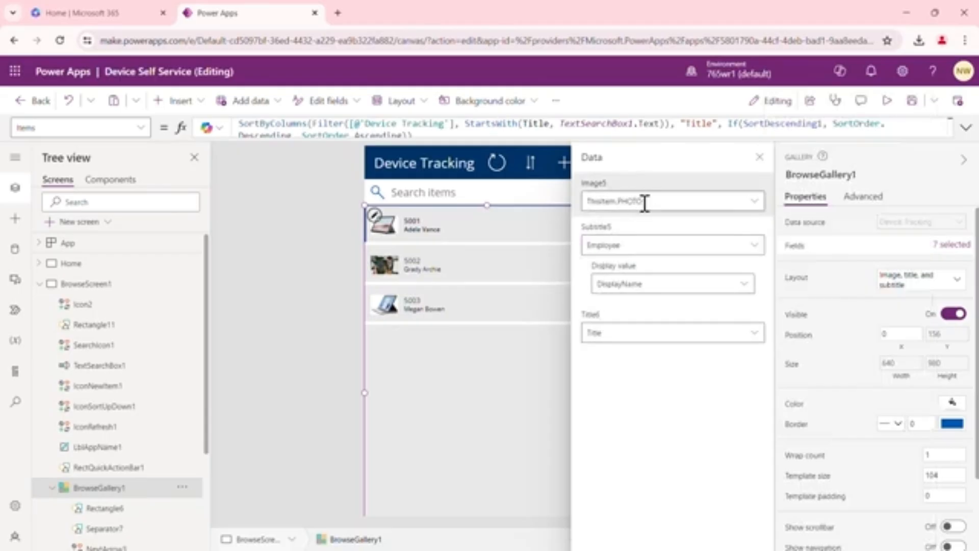
click(756, 248)
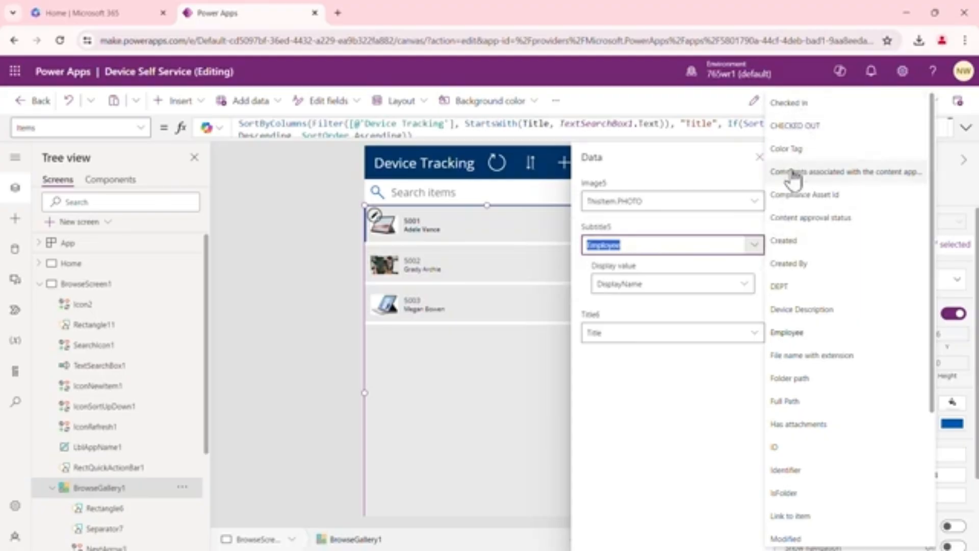
click(722, 385)
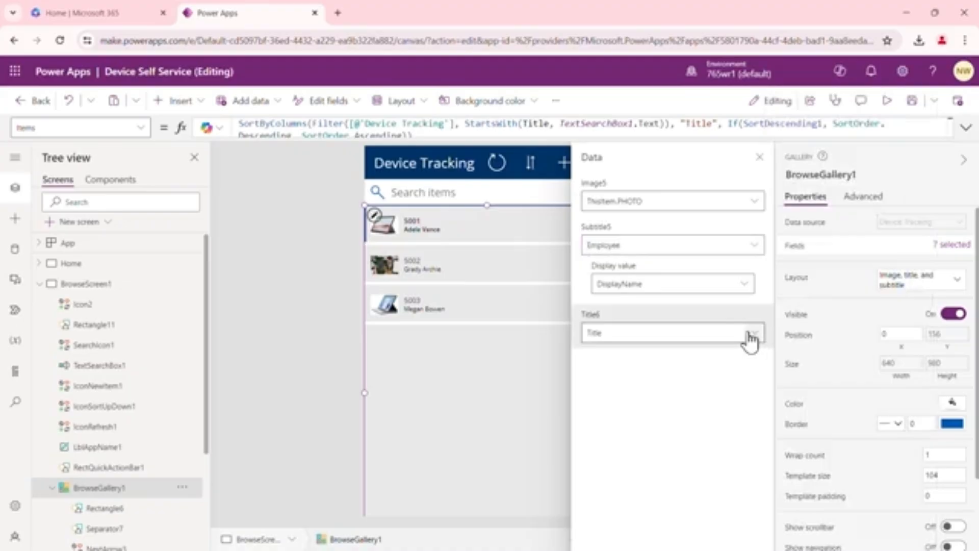
click(759, 339)
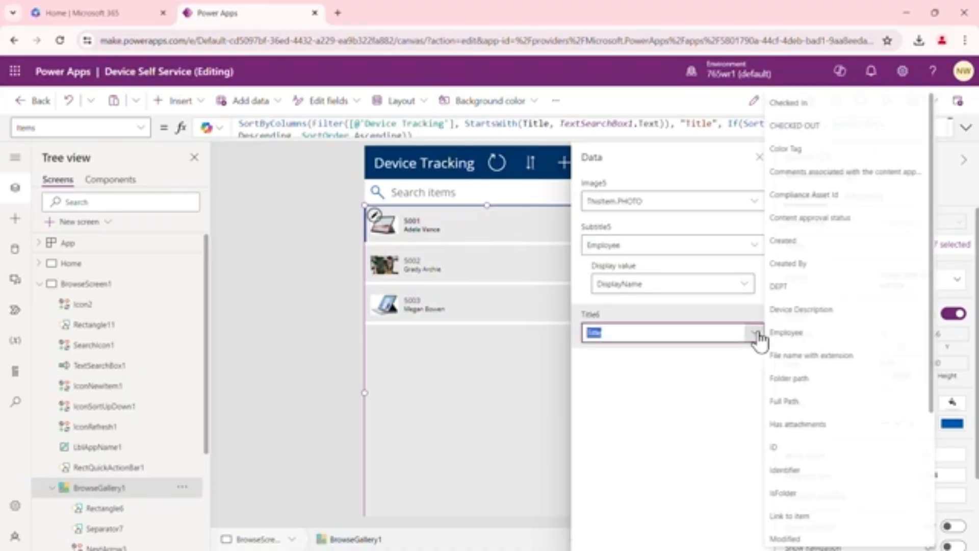
click(717, 395)
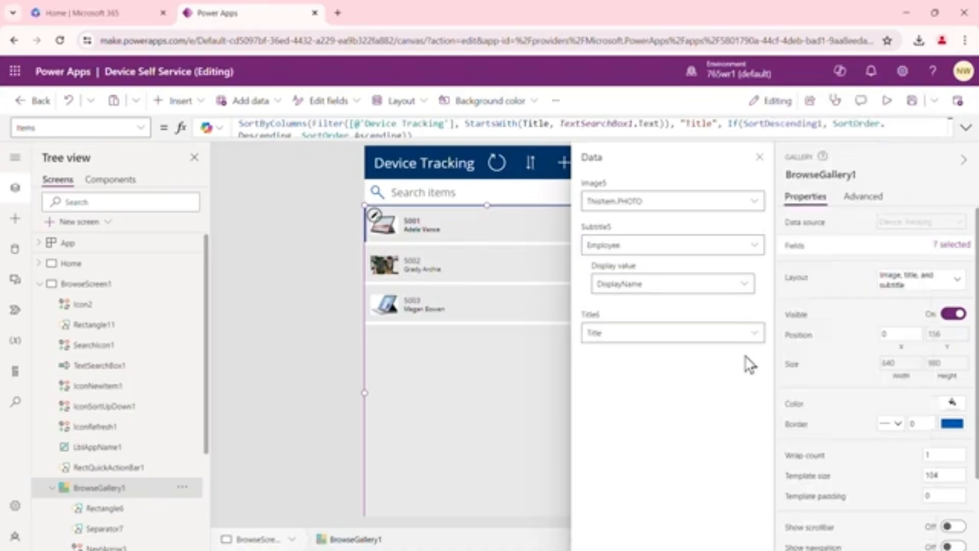
Set the browse gallery's layout to Image, title, subtitle, and body
click(951, 285)
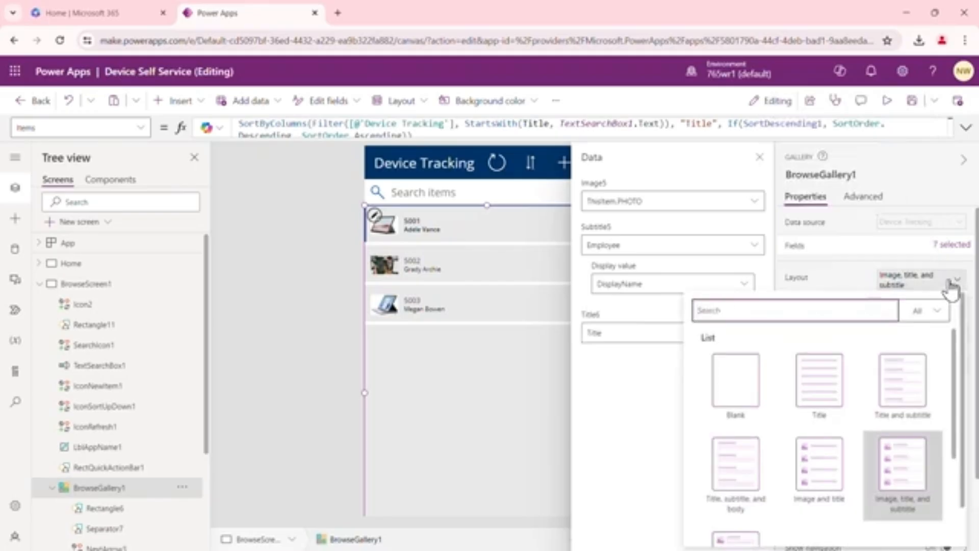
scroll(845, 408, down, 1)
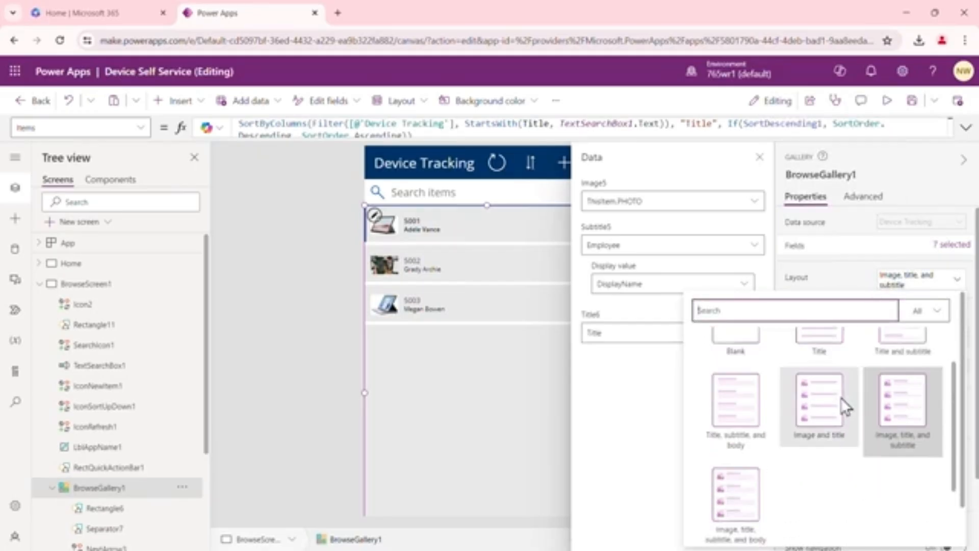
scroll(842, 410, down, 1)
click(735, 434)
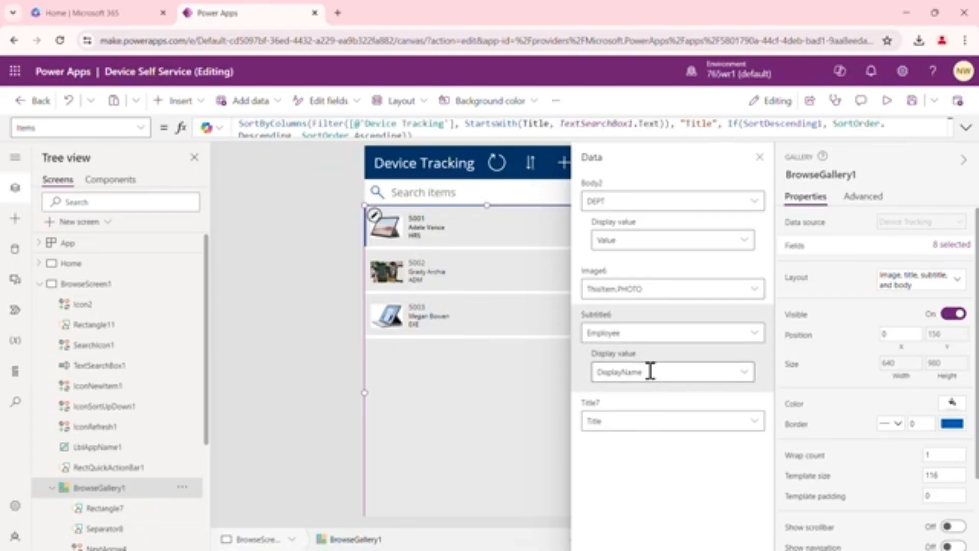
Map the gallery's body field to CHECKED OUT and close the data pane
click(755, 201)
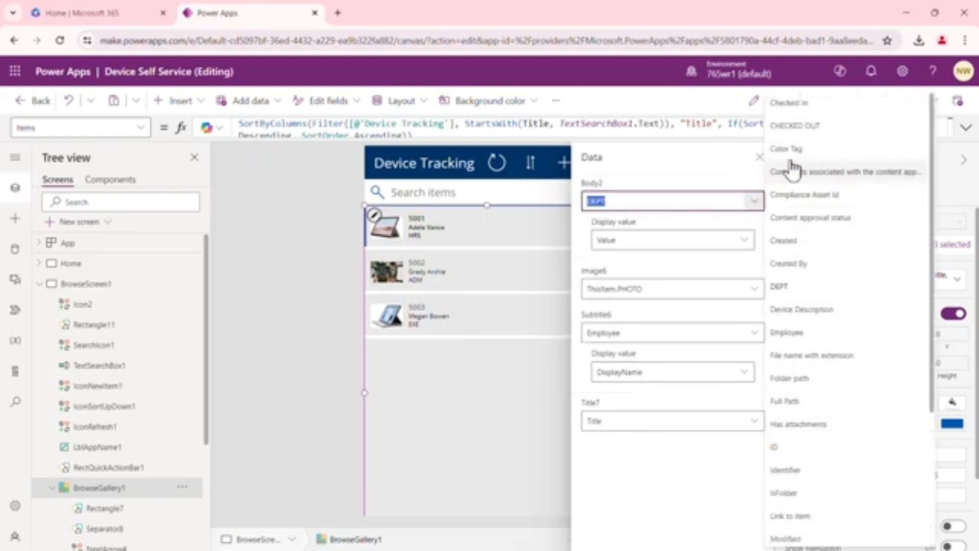
click(810, 127)
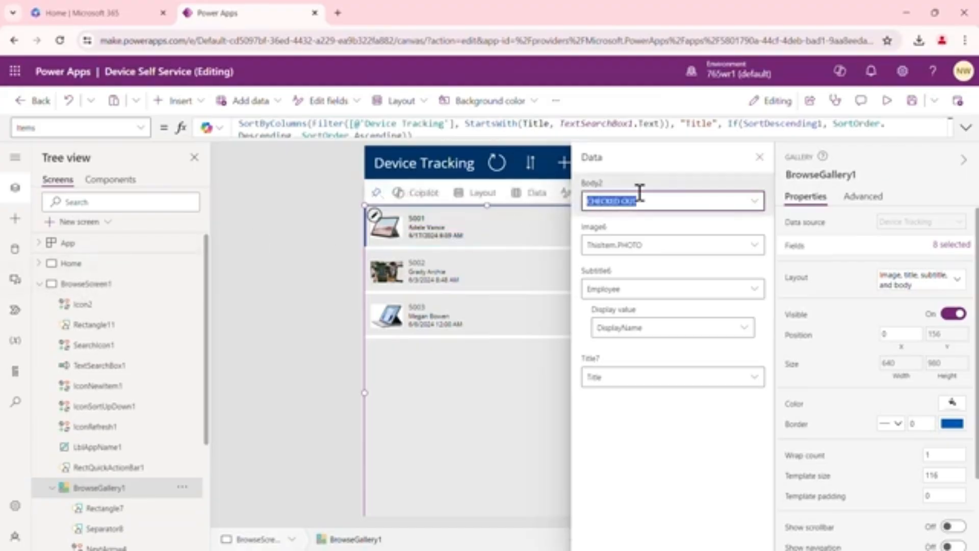
click(760, 158)
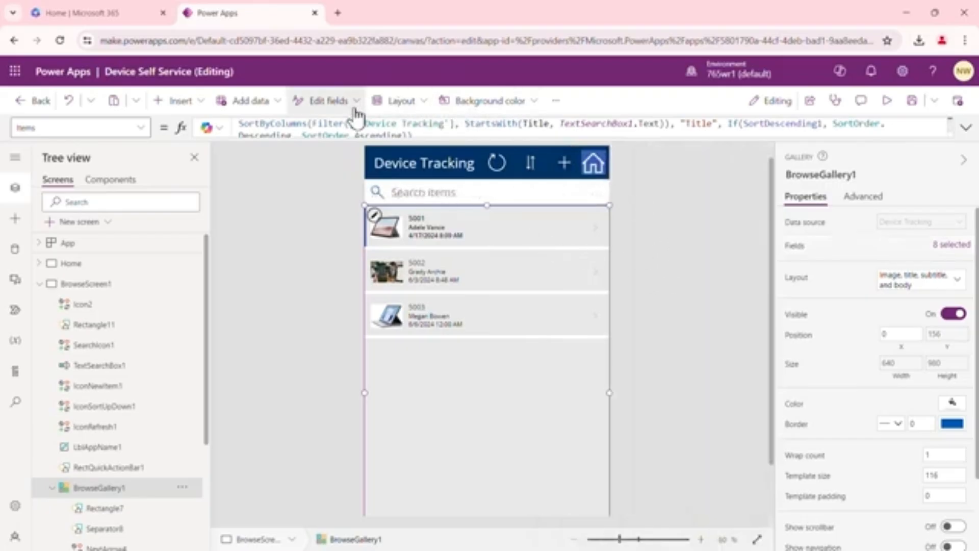
Apply the Blue theme to the app
click(352, 188)
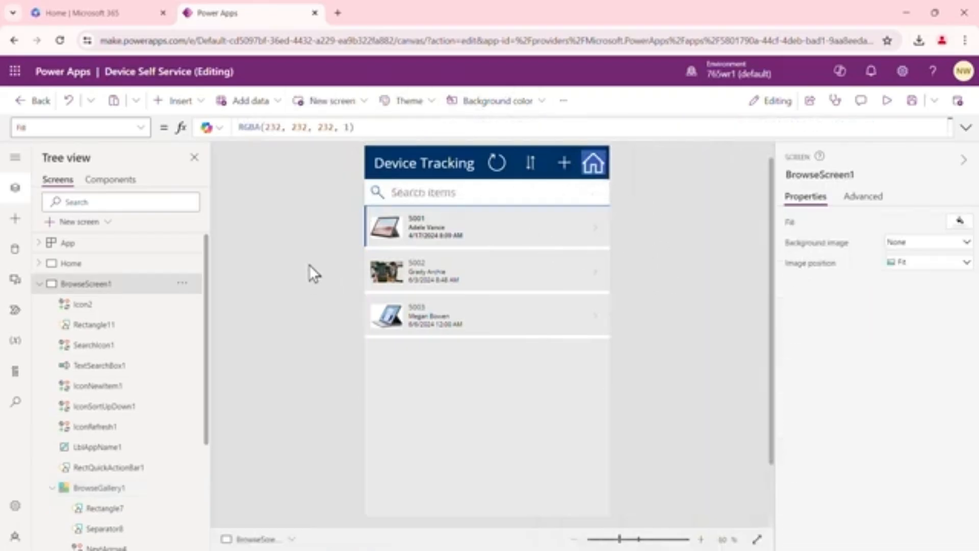
click(431, 106)
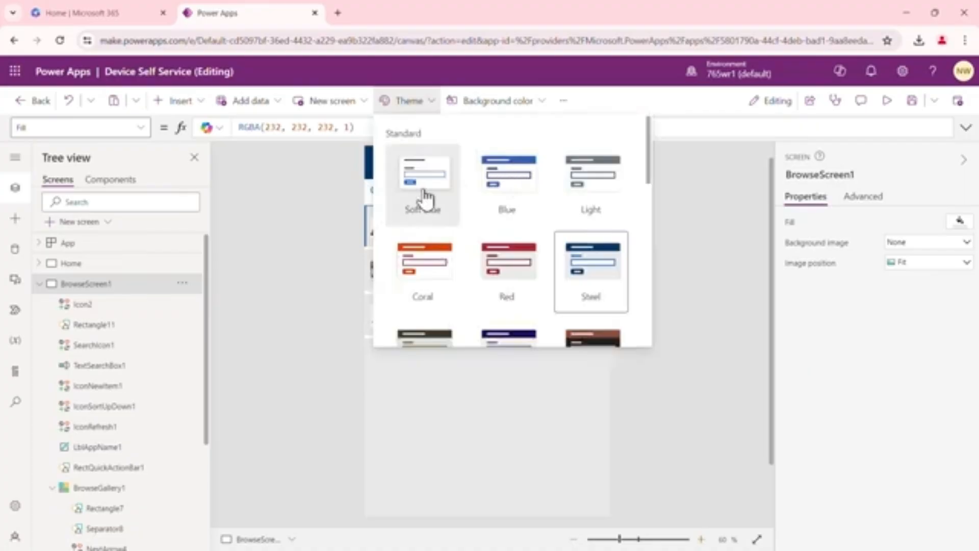
click(505, 181)
click(687, 266)
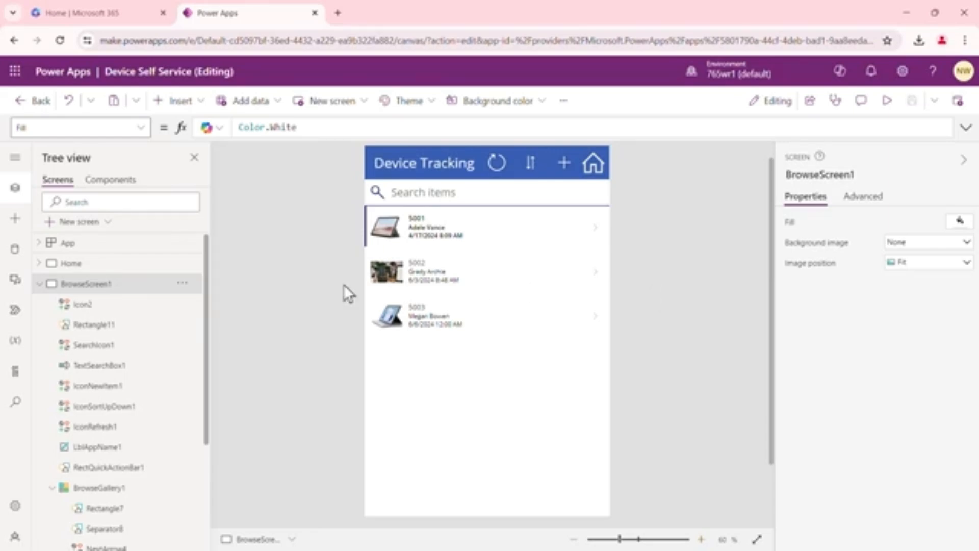
Reorder the detail form's fields so Device Description and CHECKED OUT come before DEPT
click(38, 284)
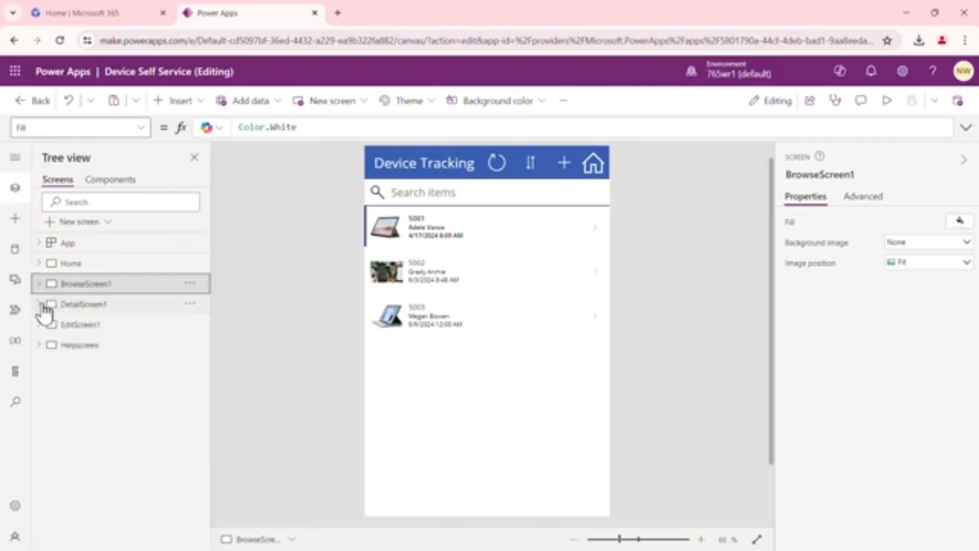
click(40, 305)
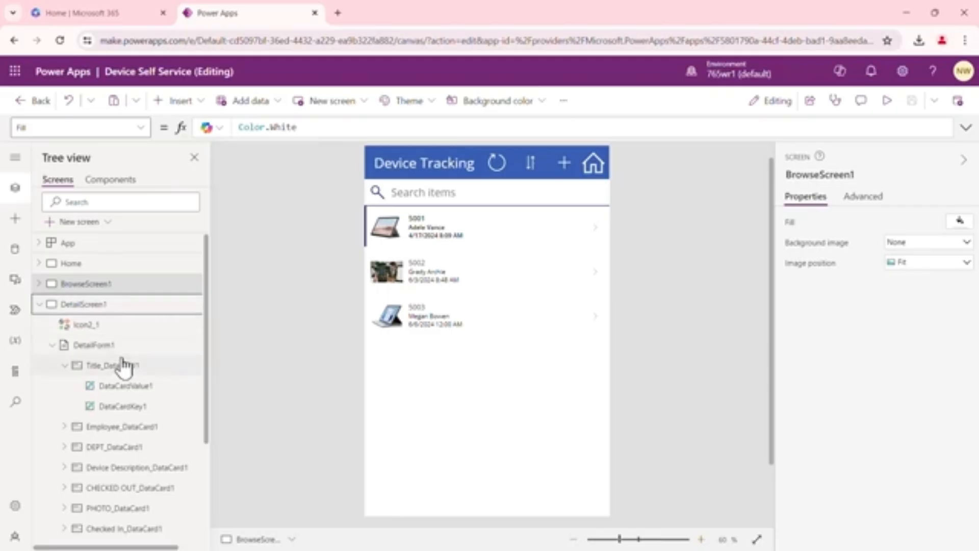
click(93, 345)
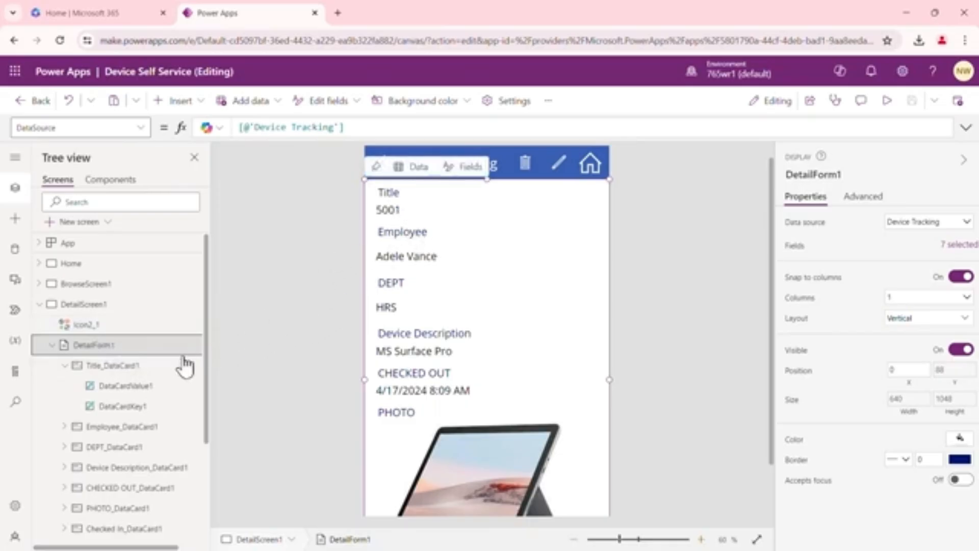
drag(209, 306, 217, 383)
click(113, 351)
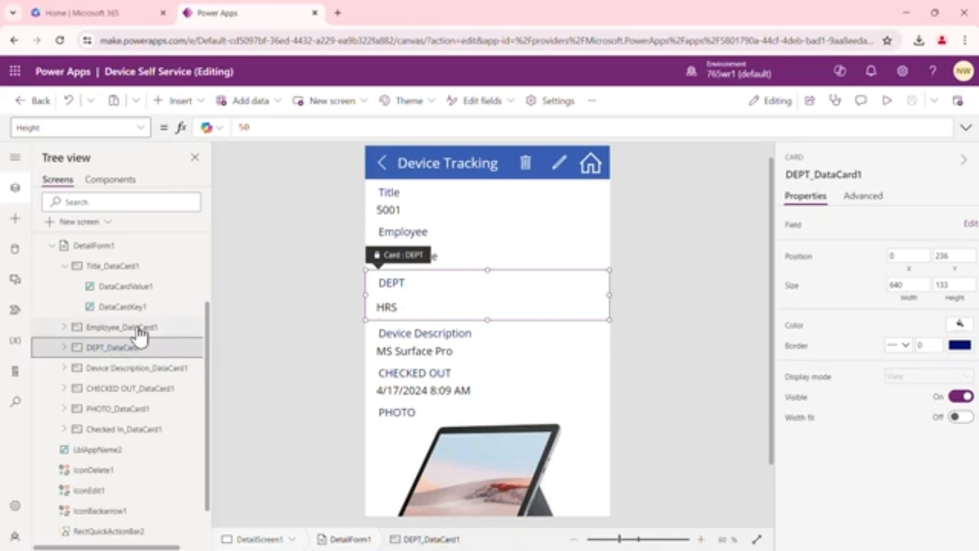
click(107, 248)
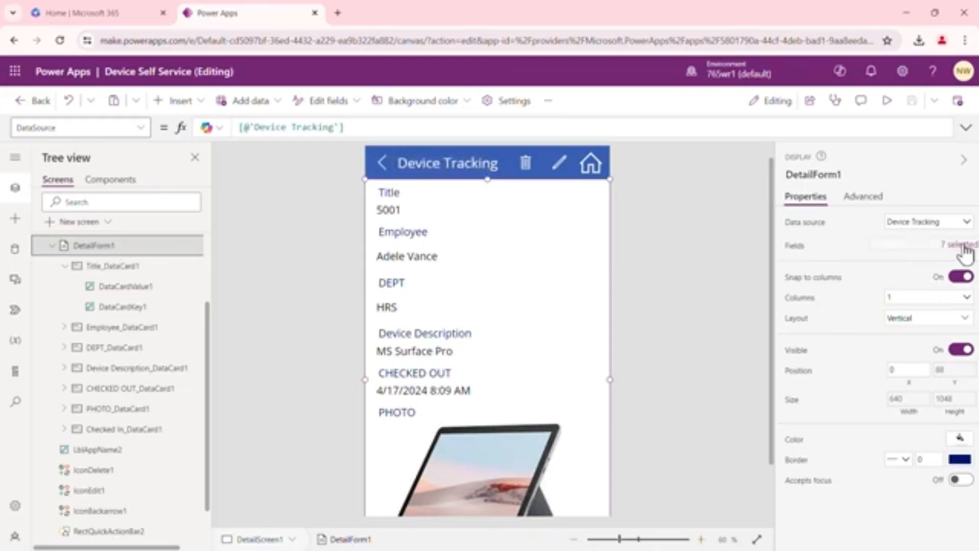
click(962, 248)
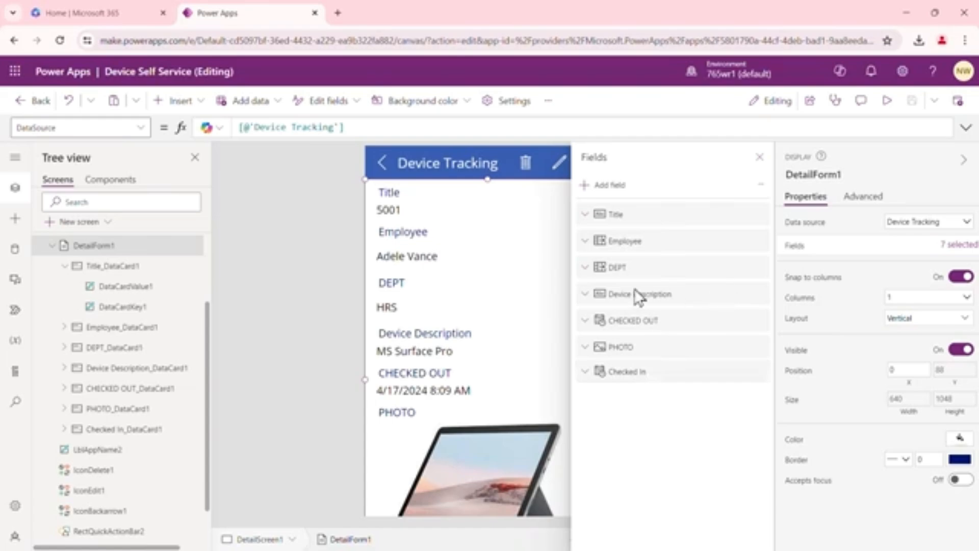
drag(599, 305, 602, 267)
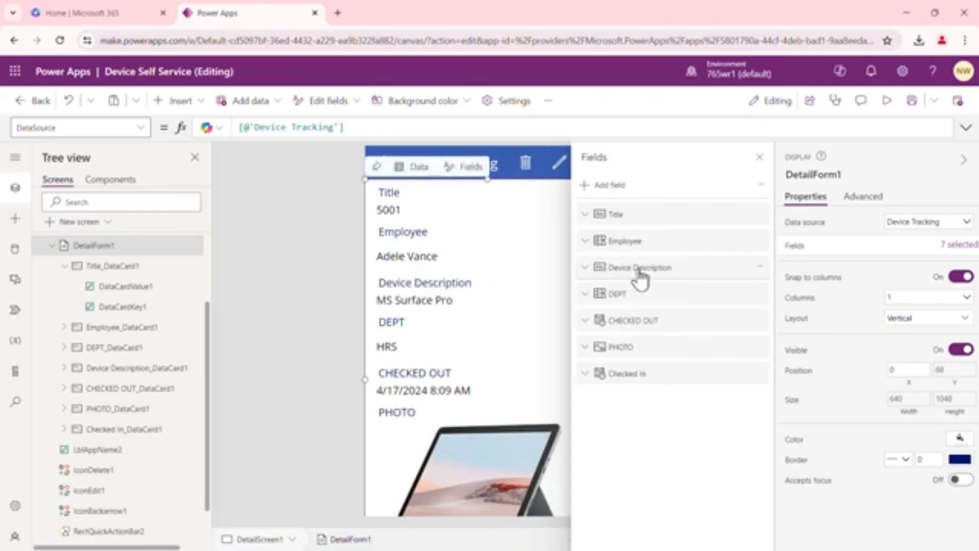
drag(634, 326, 635, 284)
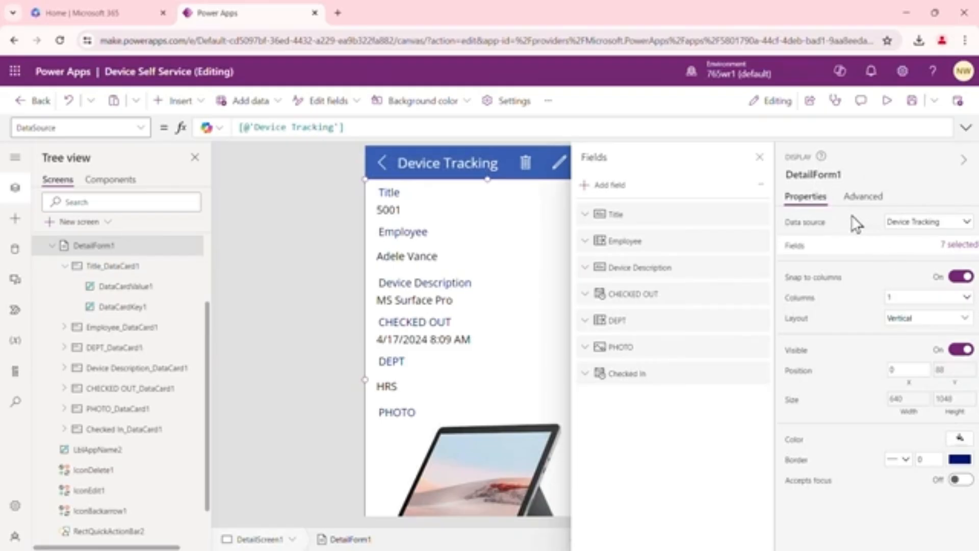
click(967, 298)
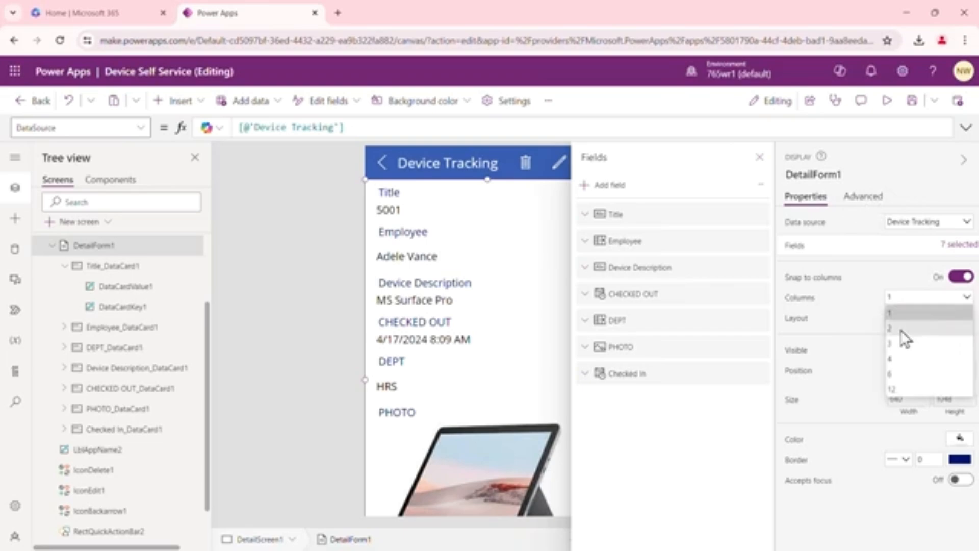
click(760, 157)
click(759, 157)
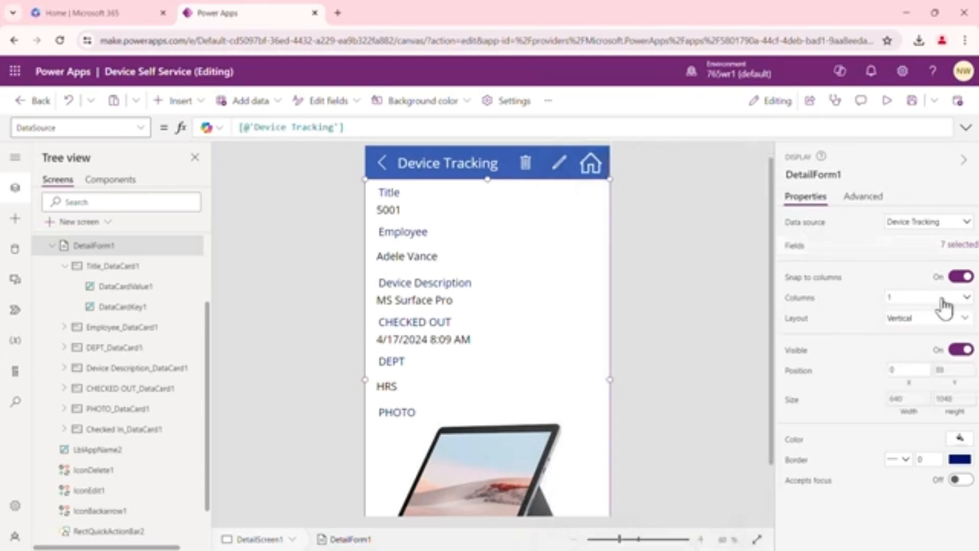
Try a 2-column Horizontal layout for the detail form, then undo both layout changes
click(969, 298)
click(910, 329)
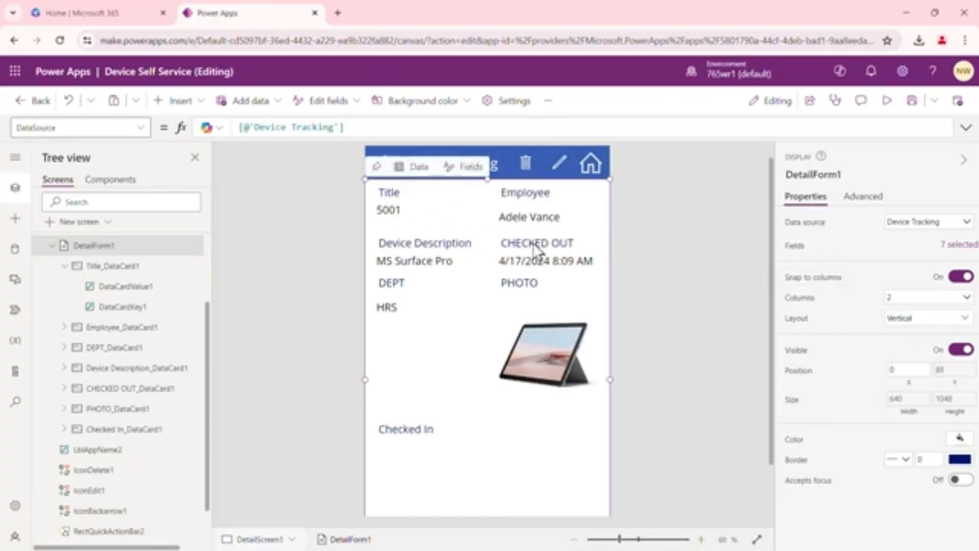
click(964, 319)
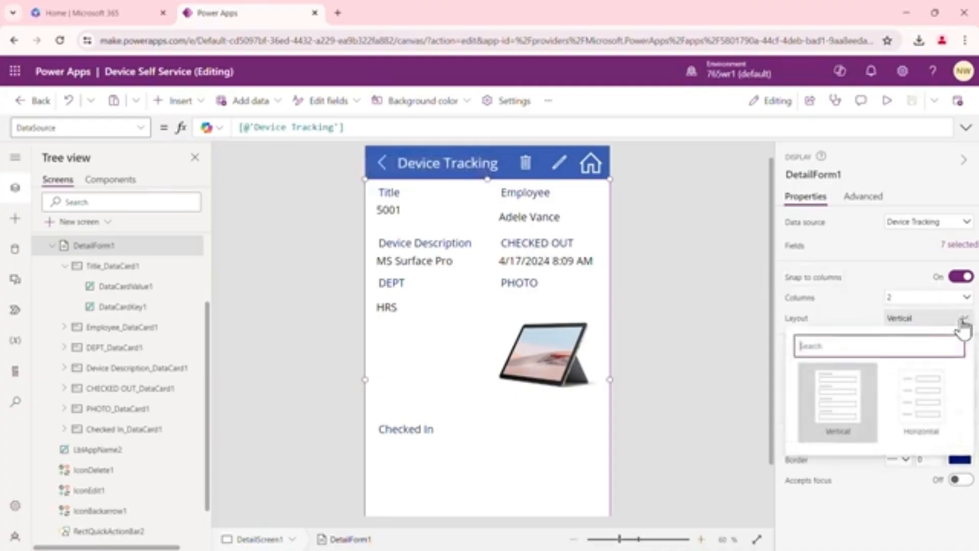
click(926, 404)
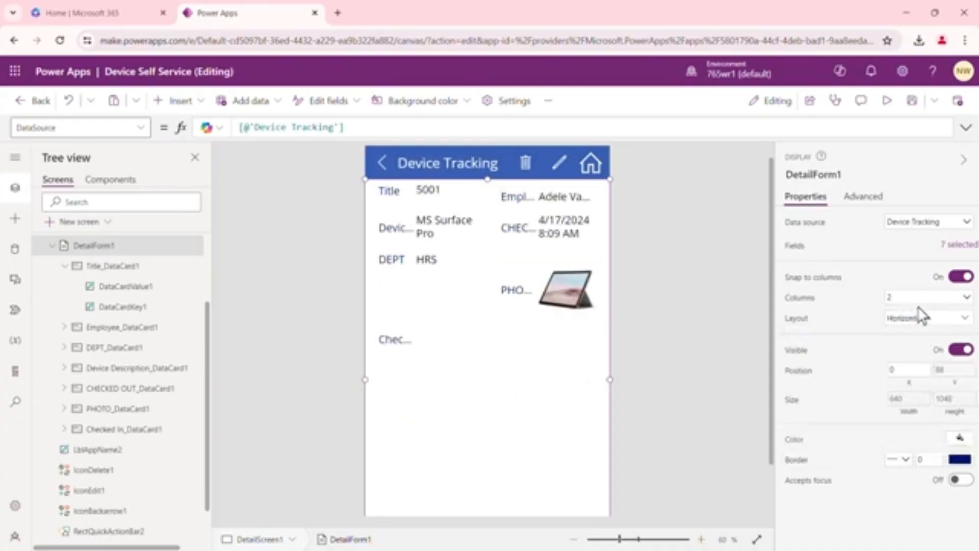
click(69, 102)
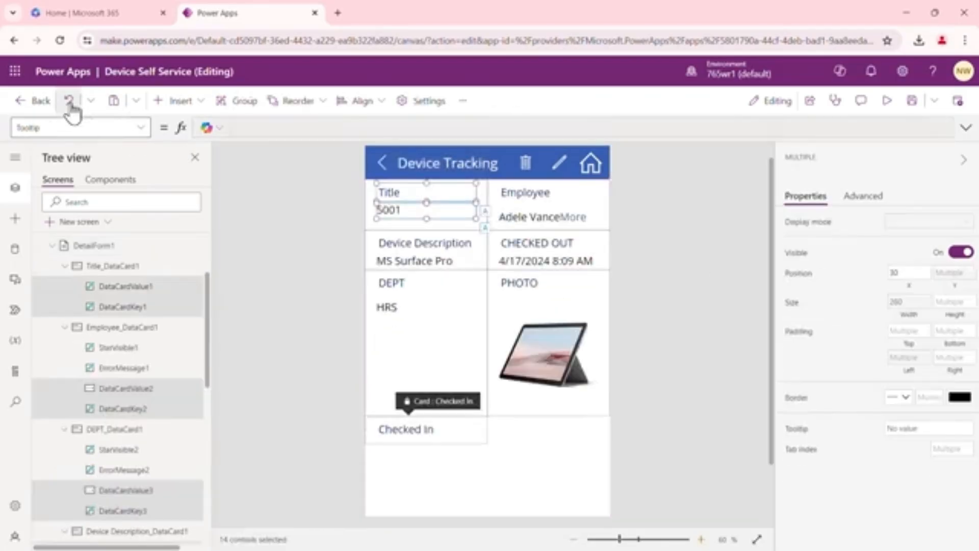
click(70, 102)
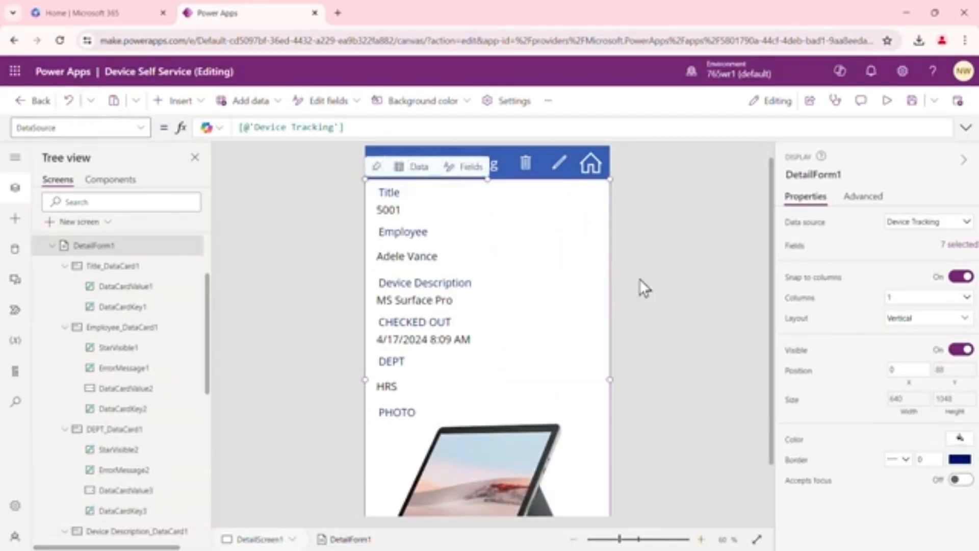
Select the Employee card on the detail form and examine its advanced properties
click(403, 239)
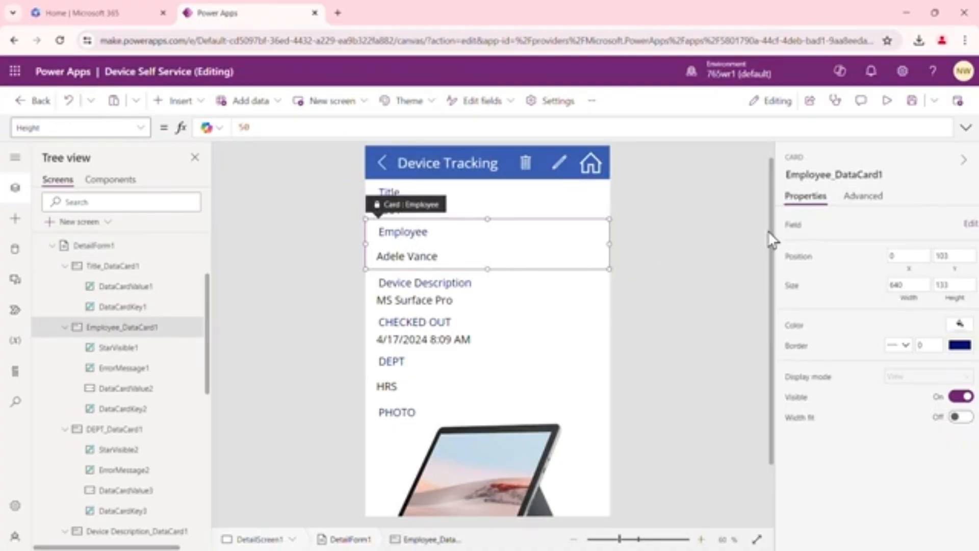
click(869, 208)
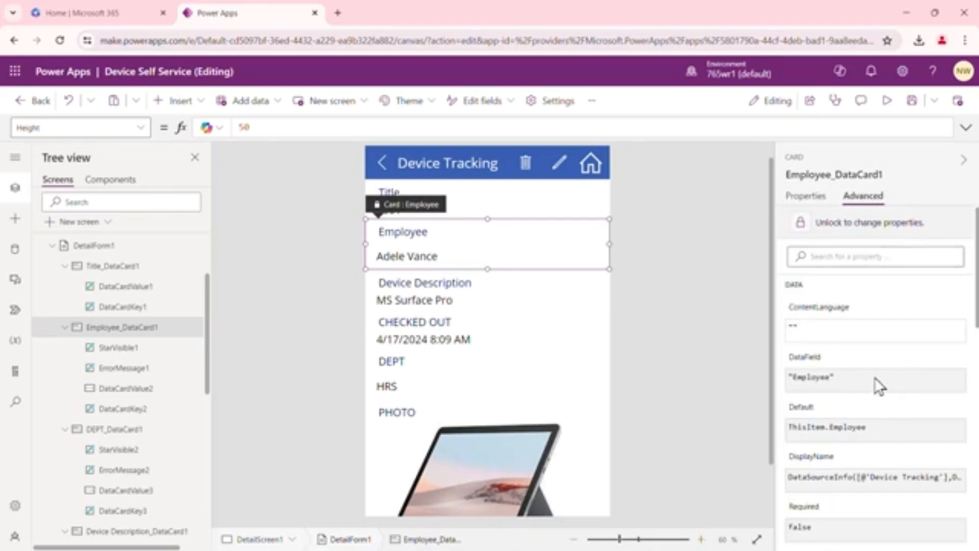
scroll(890, 380, down, 6)
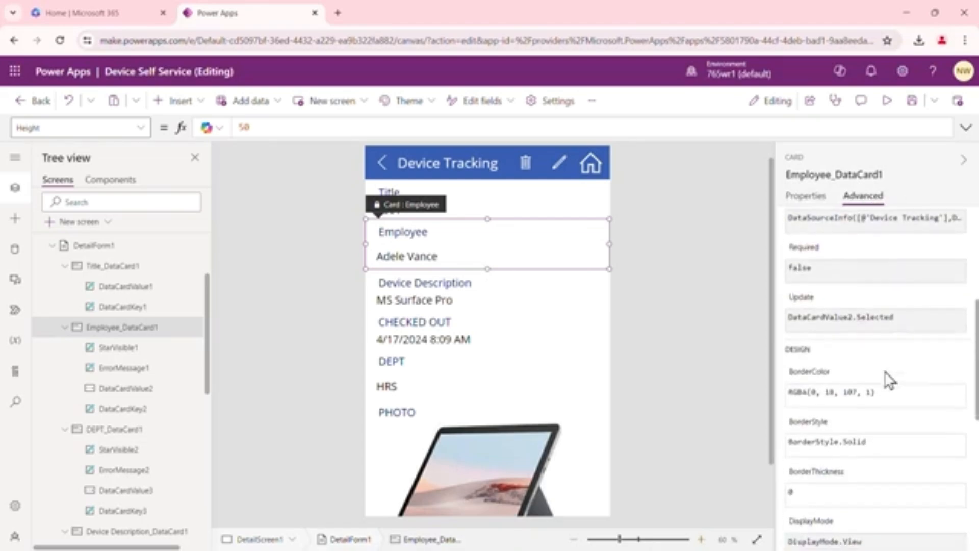
scroll(890, 379, down, 3)
scroll(887, 375, up, 8)
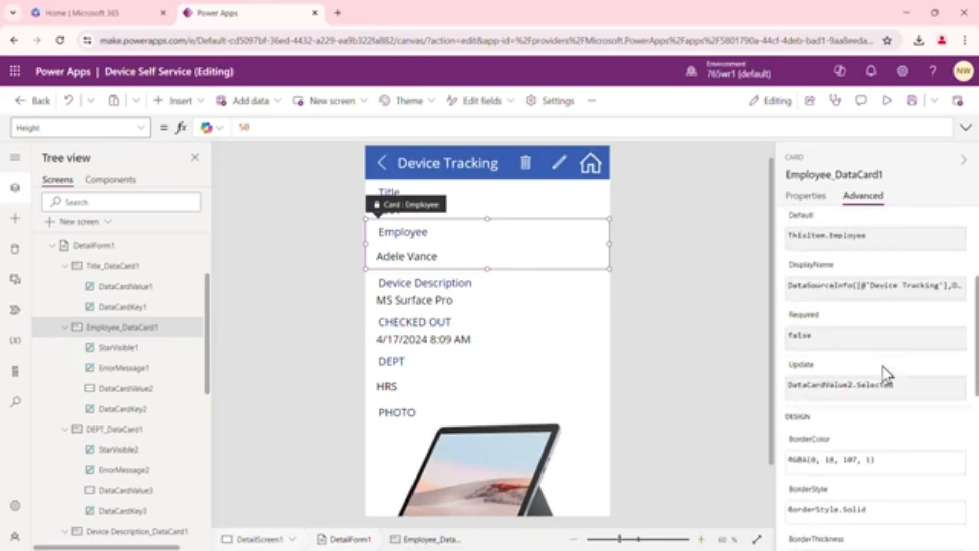
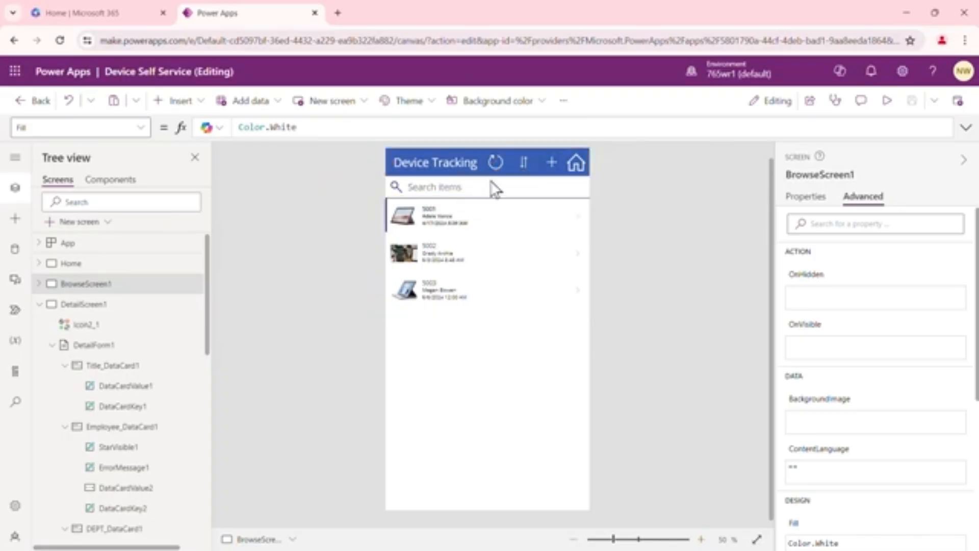
Examine the OnSelect formulas of the sort, refresh and new item icons on the browse screen
click(524, 162)
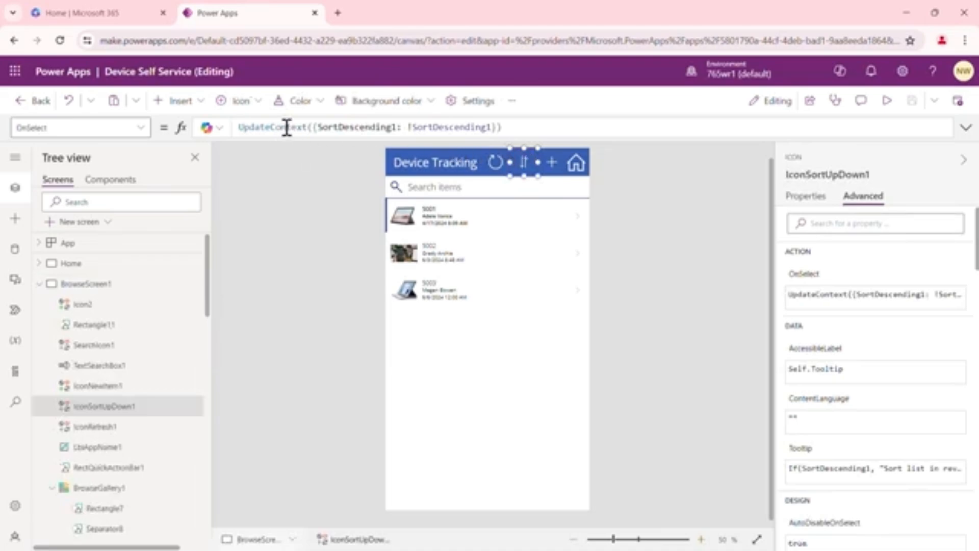
click(495, 162)
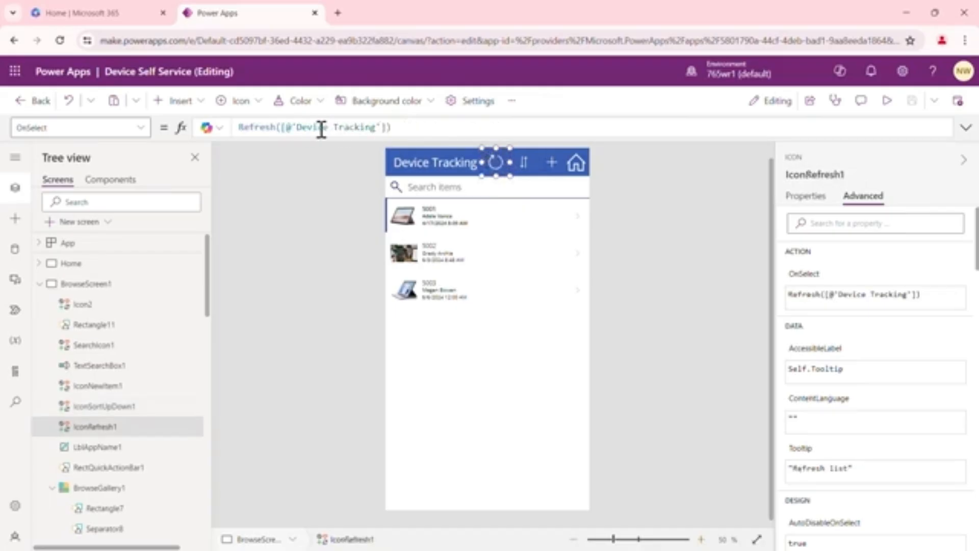
click(551, 162)
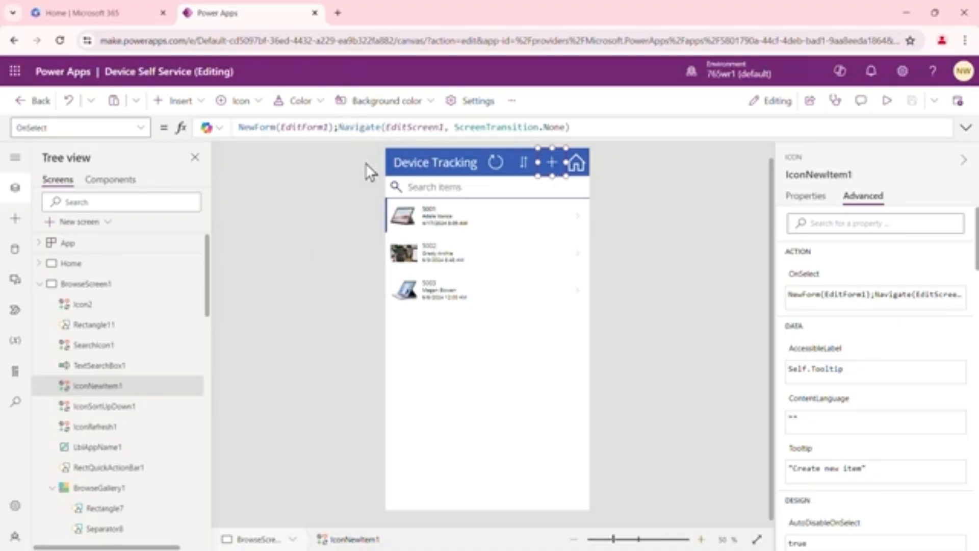
click(329, 226)
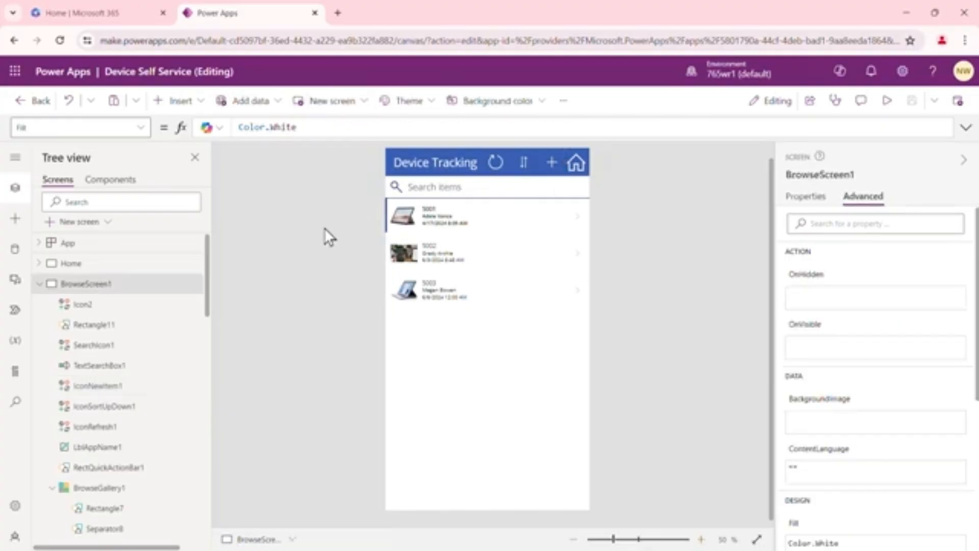
Review the app's Home, Browse, Detail, Edit and Help screens one after another
click(122, 270)
click(128, 286)
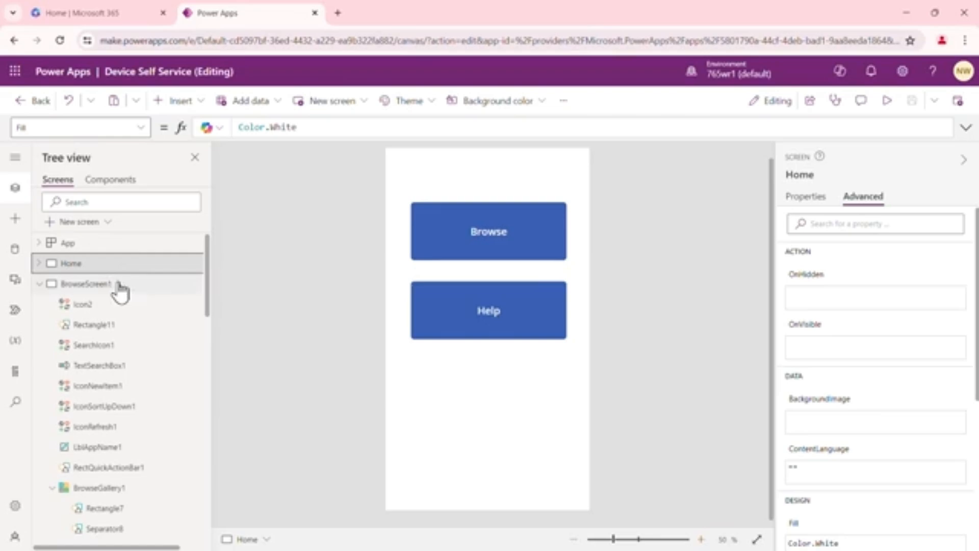
scroll(127, 287, down, 5)
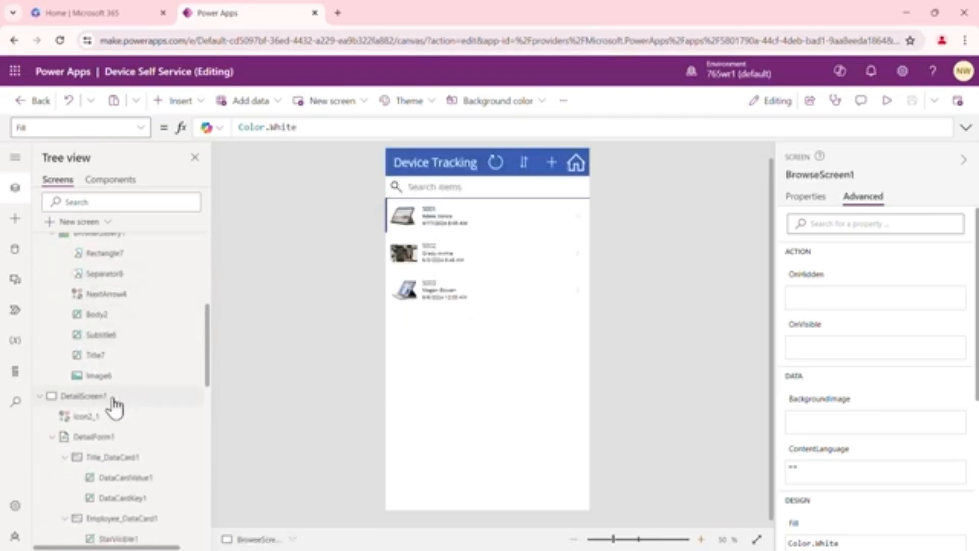
click(115, 400)
scroll(138, 331, down, 8)
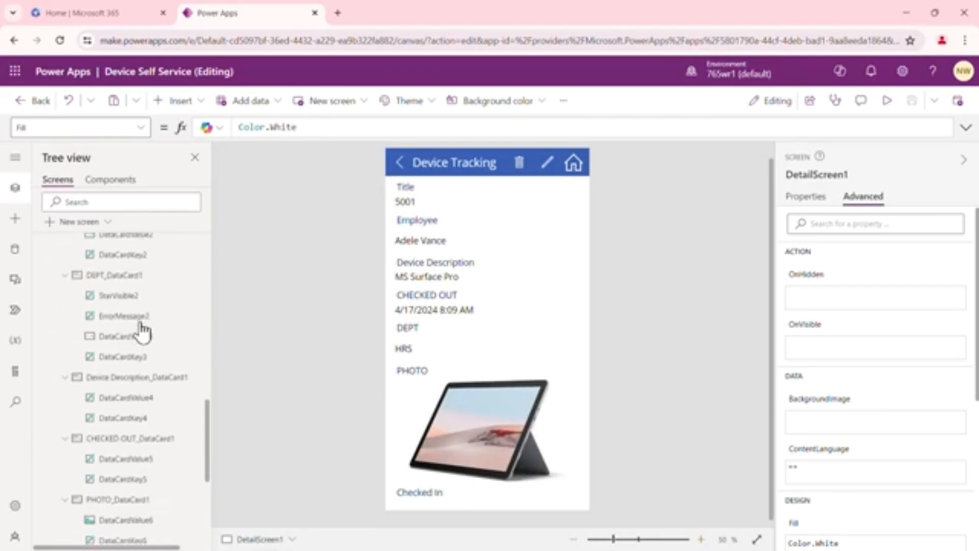
scroll(140, 329, down, 4)
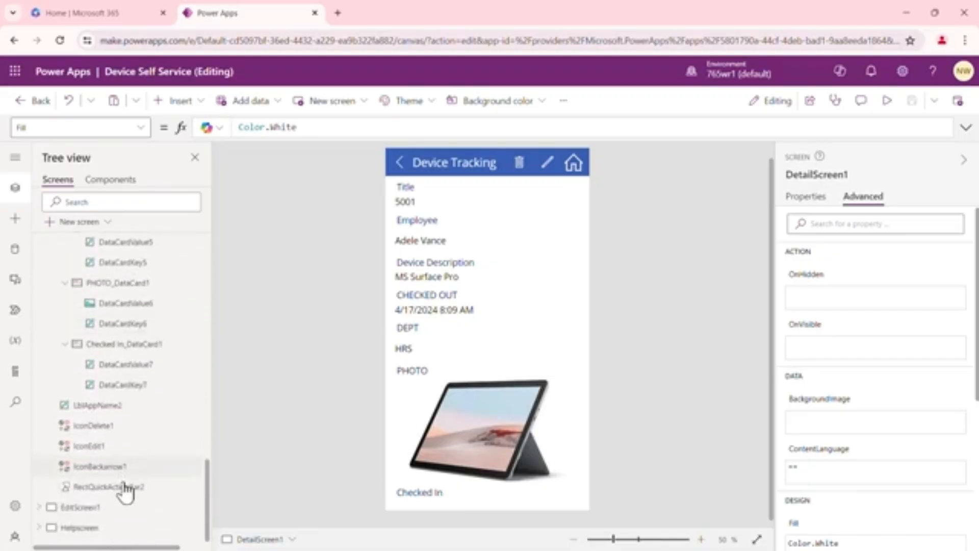
click(101, 507)
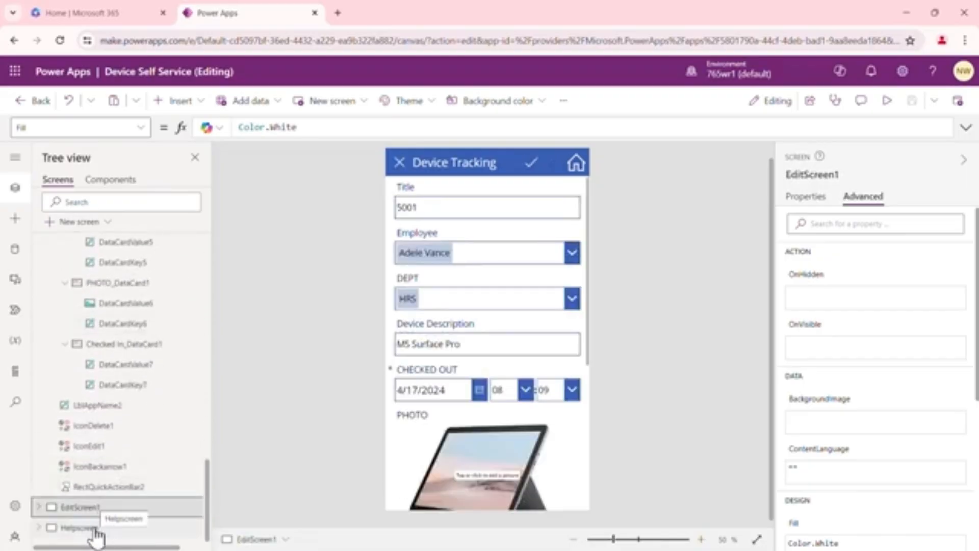
click(95, 529)
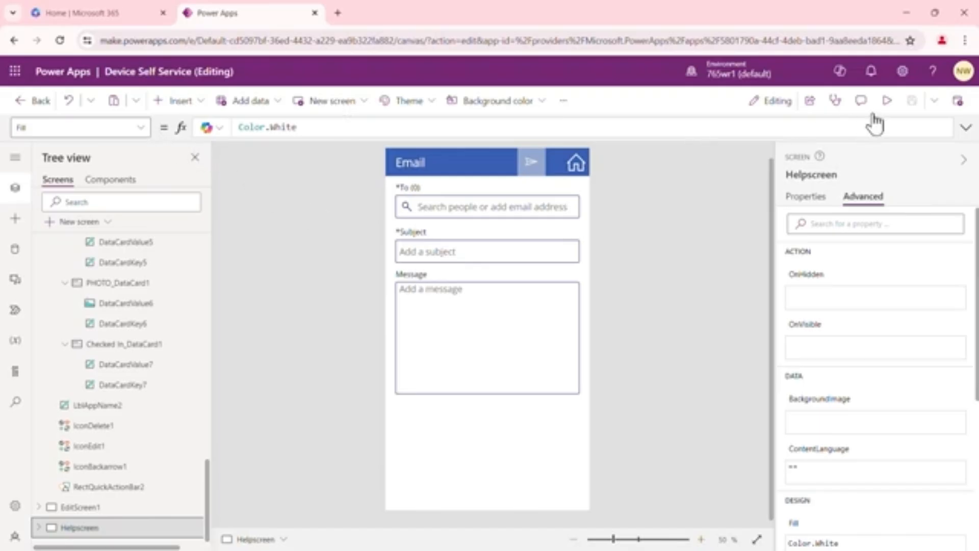
Leave the Device Self Service editor and bring up the blank app creation options
click(32, 105)
click(530, 355)
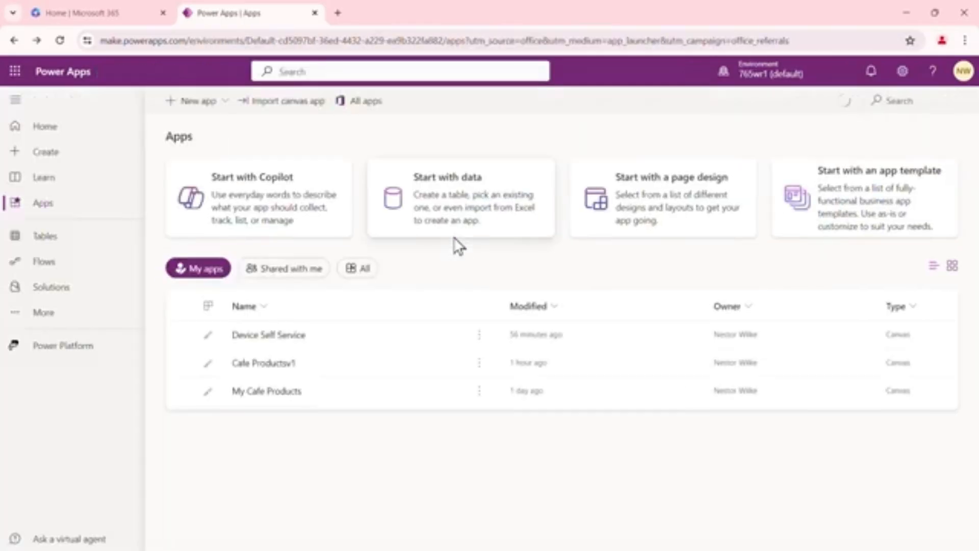
click(55, 161)
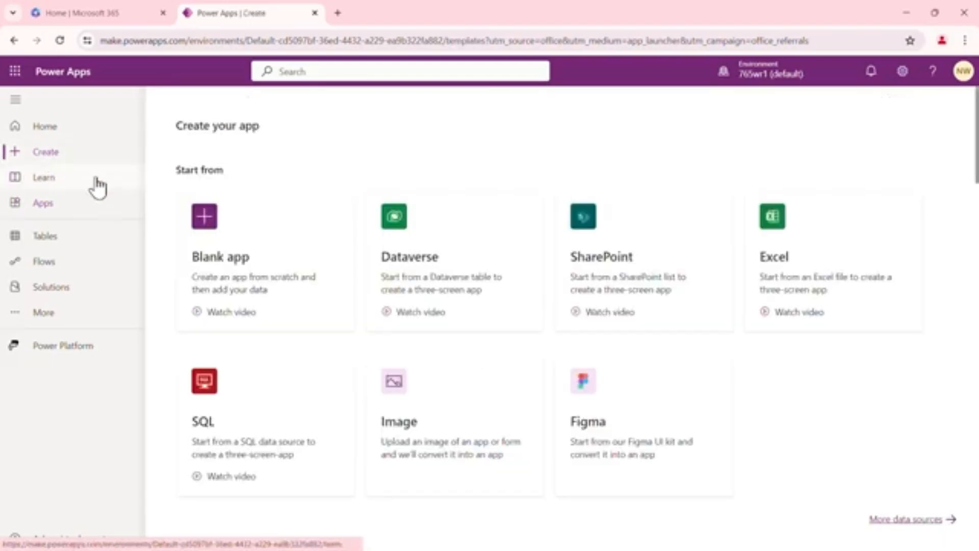
click(257, 260)
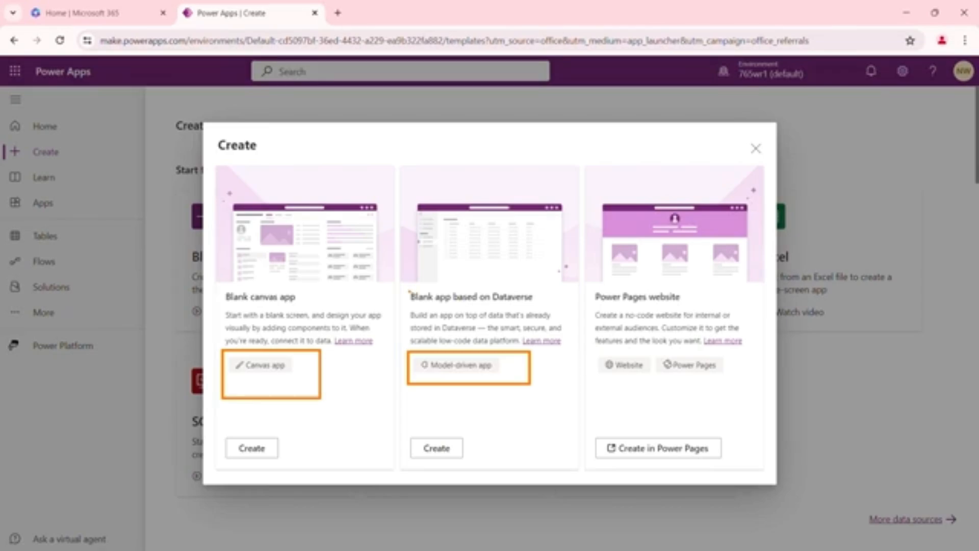
mouse_move(402, 288)
mouse_down()
mouse_move(558, 309)
mouse_move(617, 293)
mouse_move(731, 306)
mouse_up()
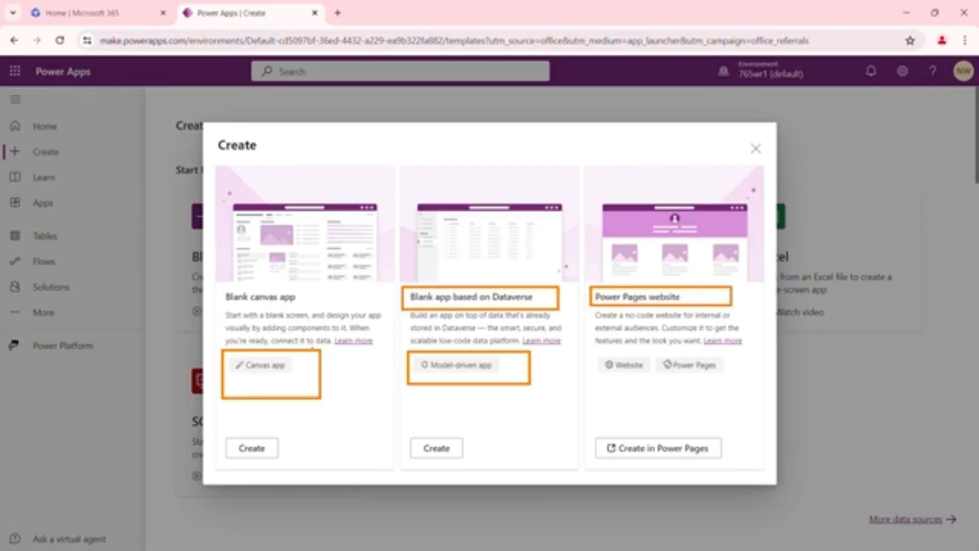
key(Escape)
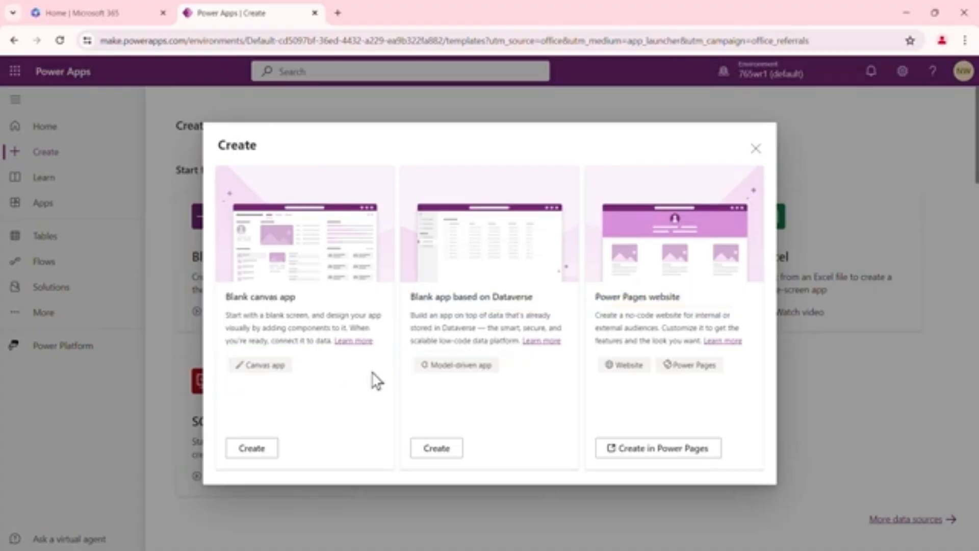
Create a blank canvas app named Device SS v1 in Phone format
click(253, 448)
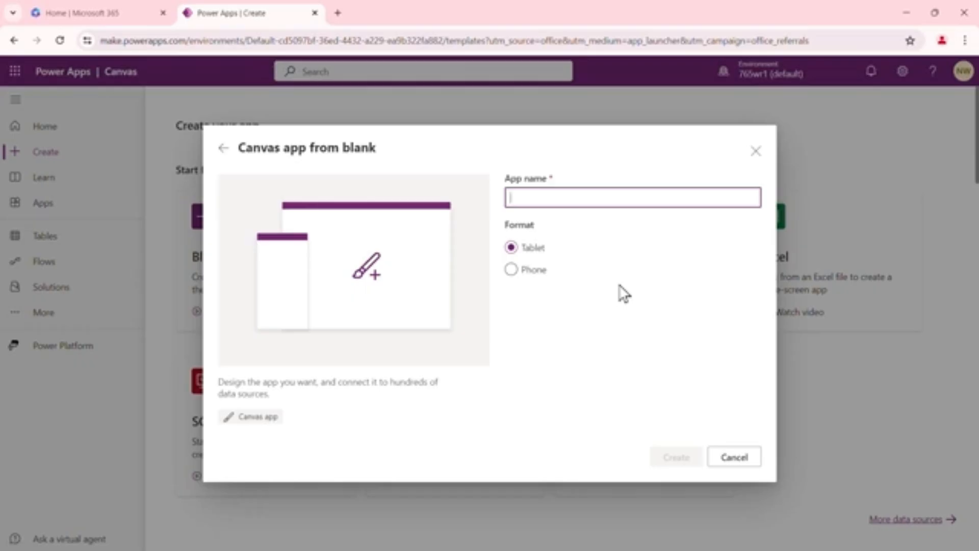
click(515, 272)
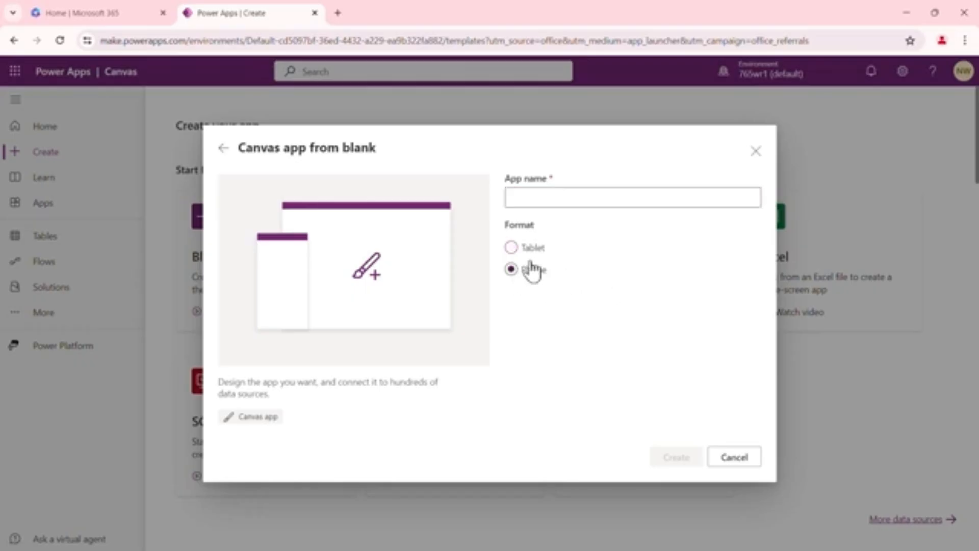
click(567, 197)
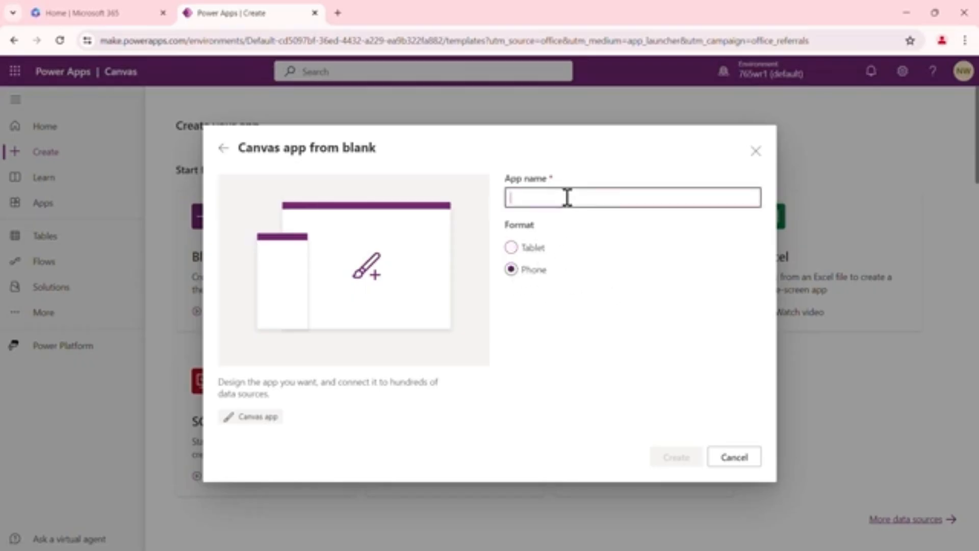
text(Dev)
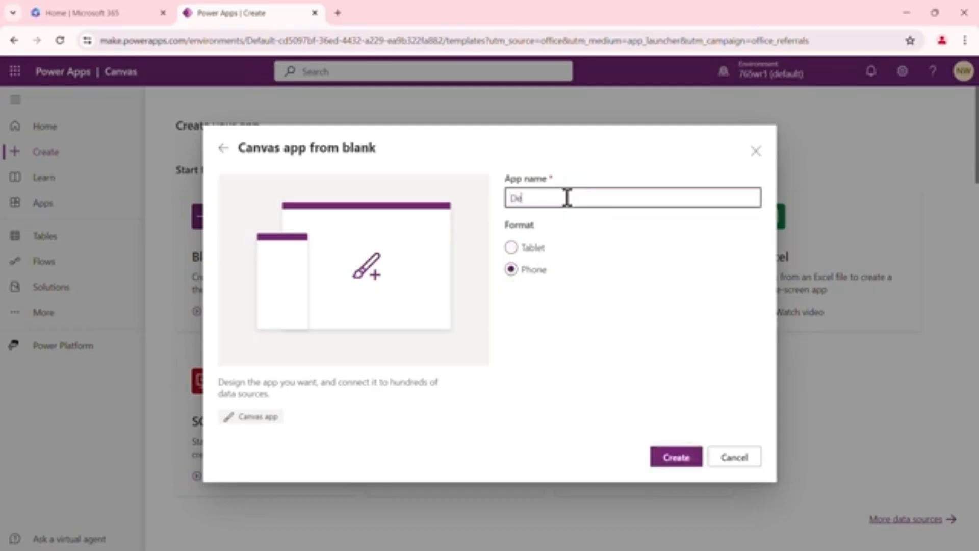
text(ice)
text('SS)
text( v1)
click(681, 465)
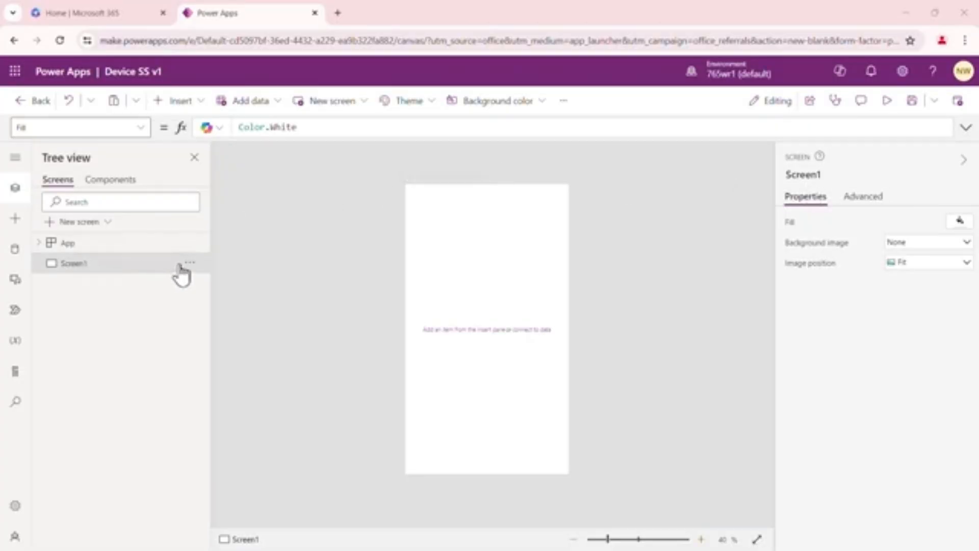
Rename Screen1 as homescreen
click(701, 540)
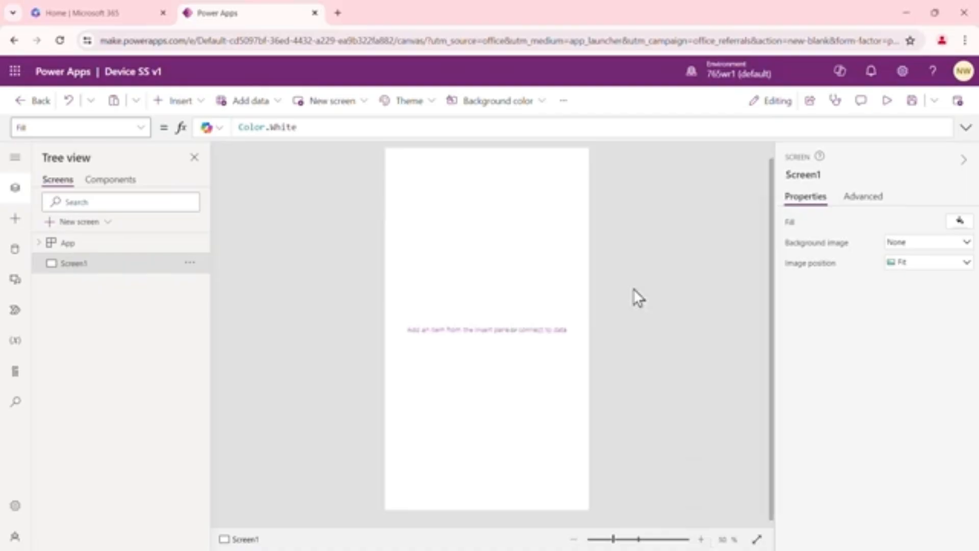
click(192, 266)
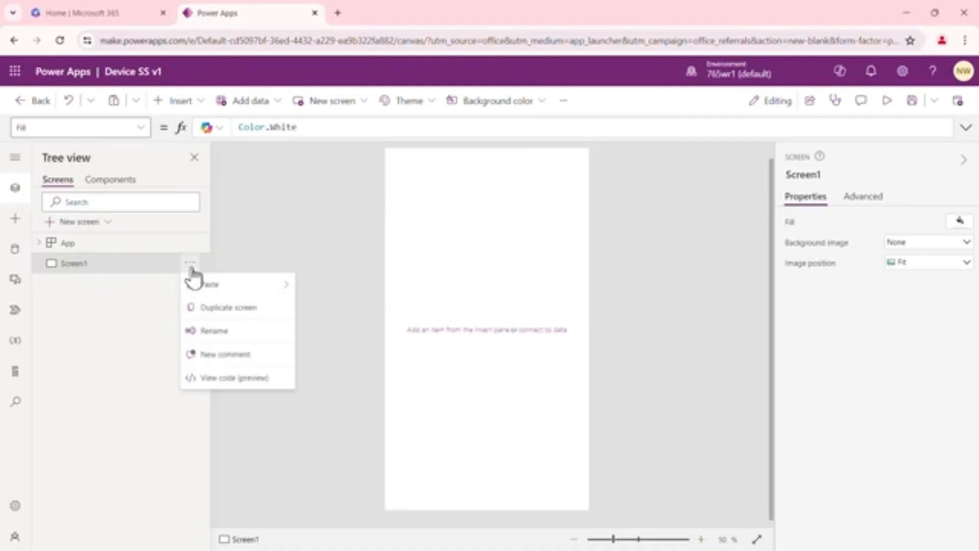
click(237, 341)
text(n)
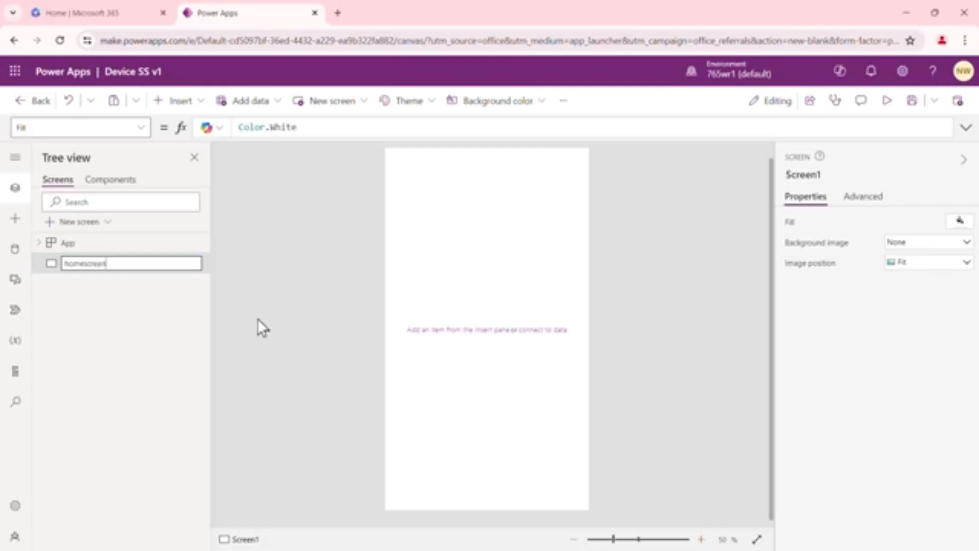
click(302, 291)
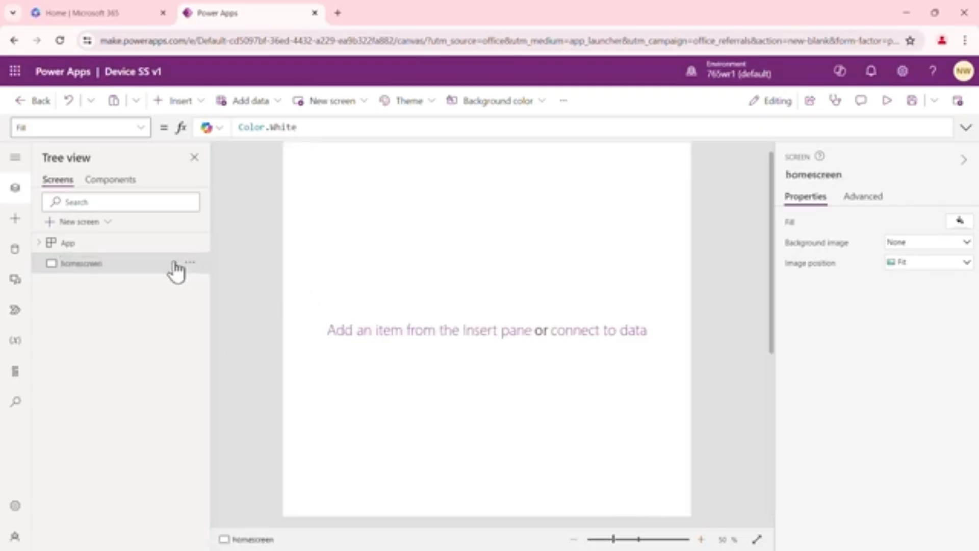
click(575, 539)
click(701, 539)
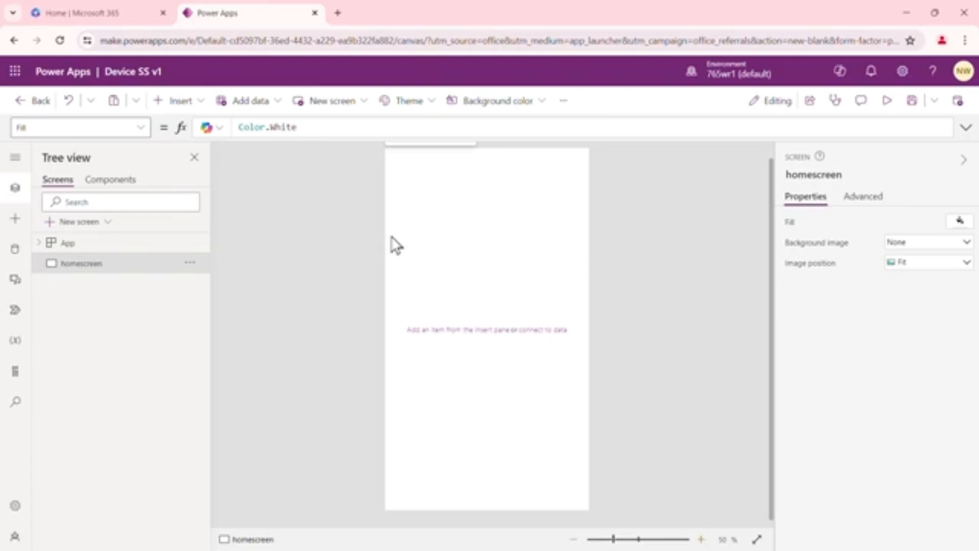
Insert a button on homescreen and place it in the upper middle, at about X 156, Y 225
click(202, 104)
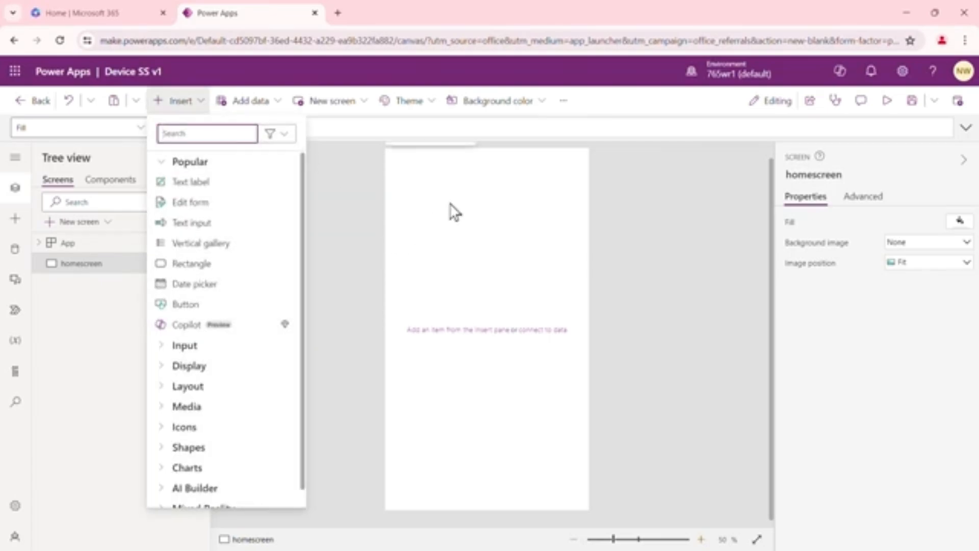
click(456, 217)
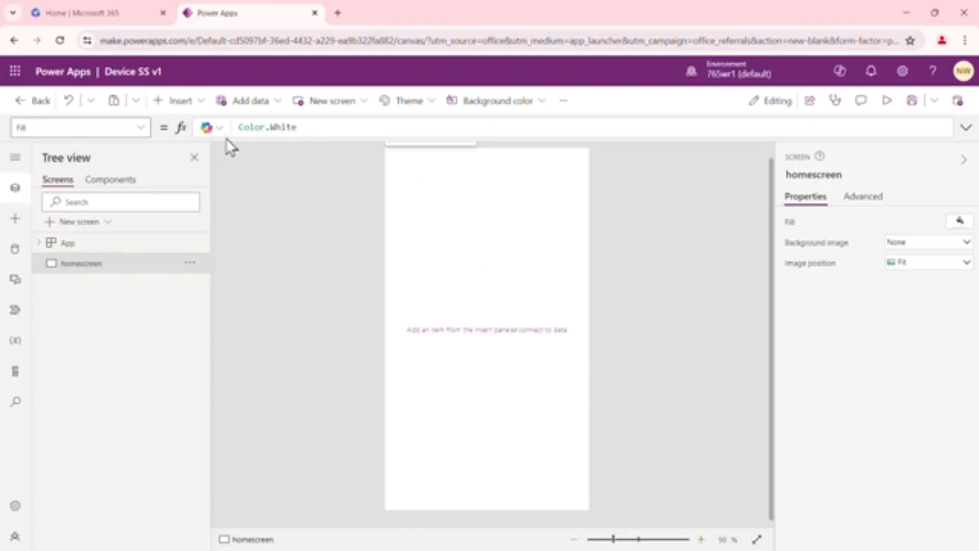
click(198, 101)
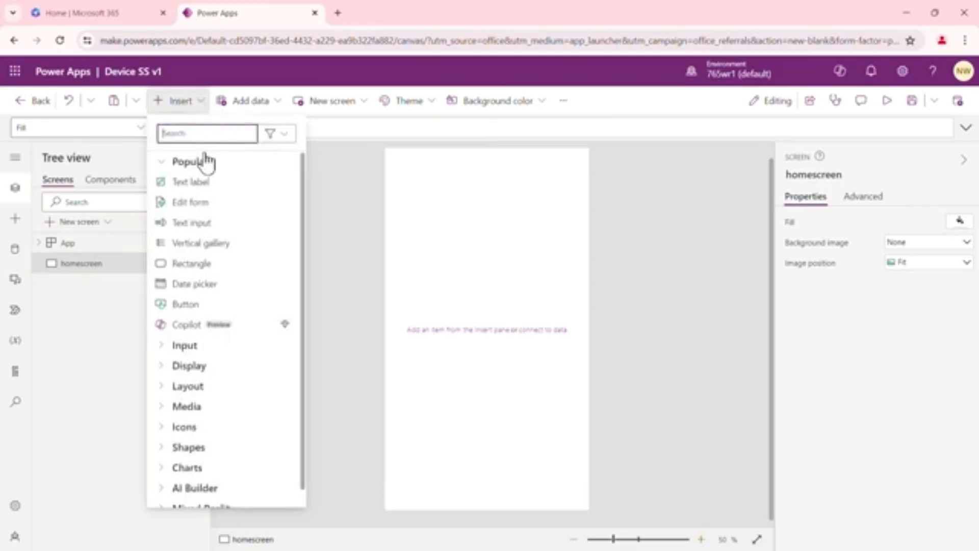
click(200, 308)
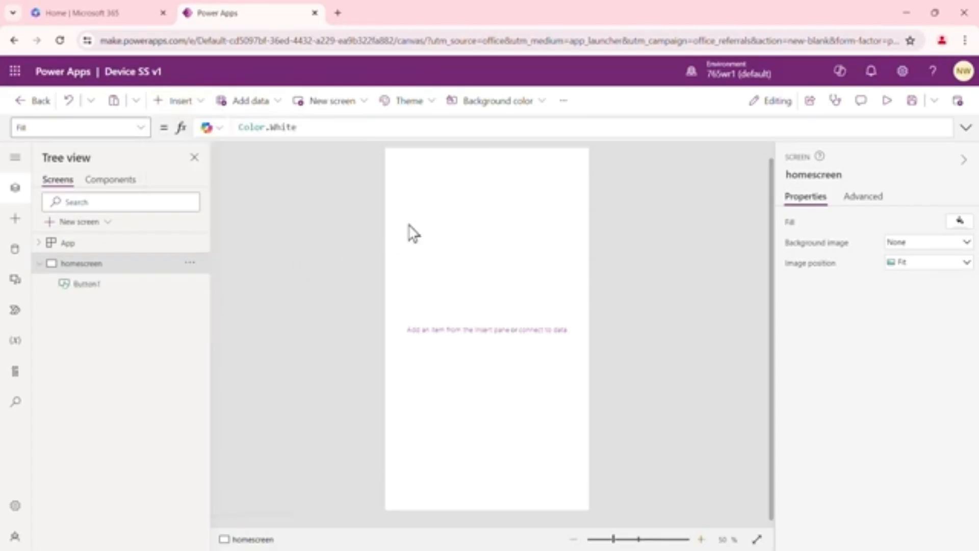
drag(452, 174, 497, 234)
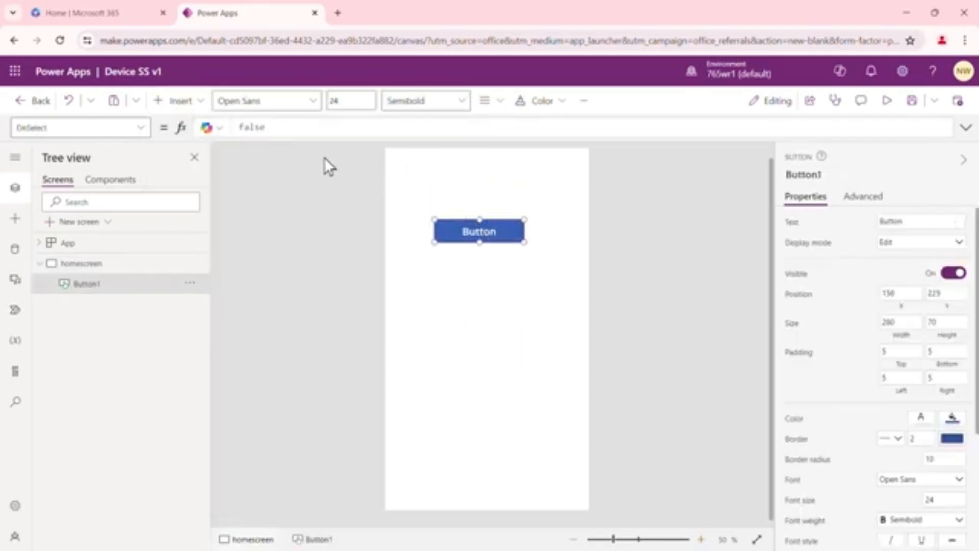
click(456, 301)
Insert a rectangle and fit it as a header bar across the full width of homescreen's top edge
click(202, 104)
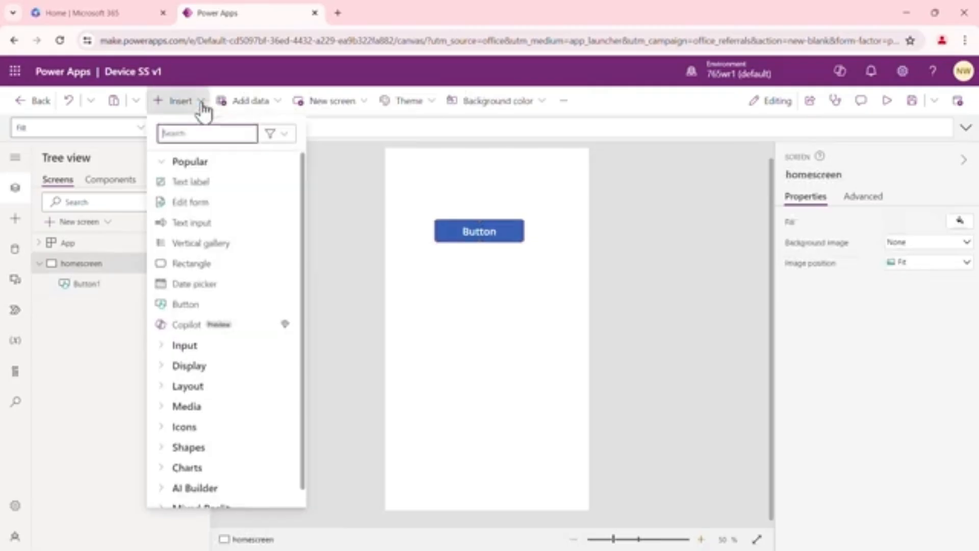
click(198, 264)
drag(447, 174, 572, 177)
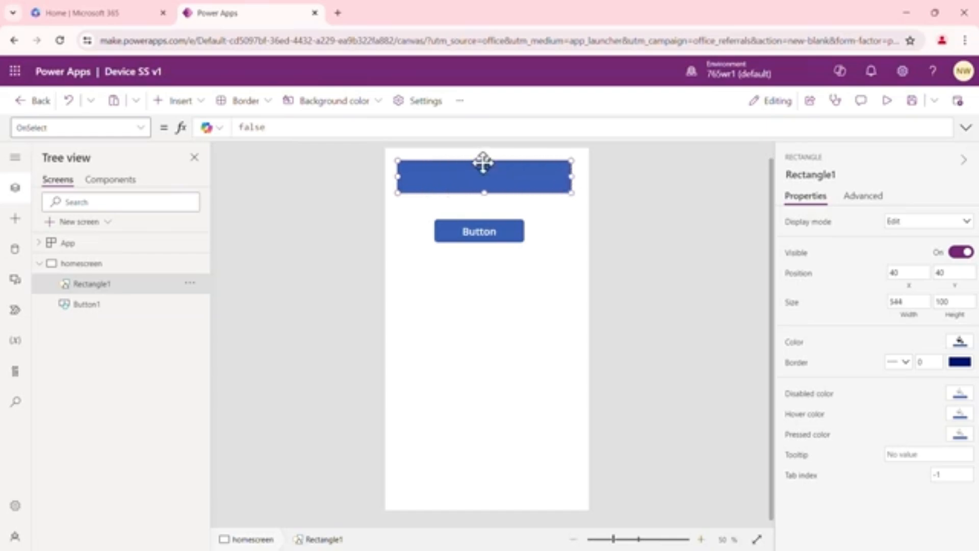
drag(494, 157, 494, 150)
drag(385, 164, 382, 163)
drag(575, 164, 590, 165)
Enlarge the button to about 556 by 204 and position it below the header bar at about X 42, Y 229
click(506, 229)
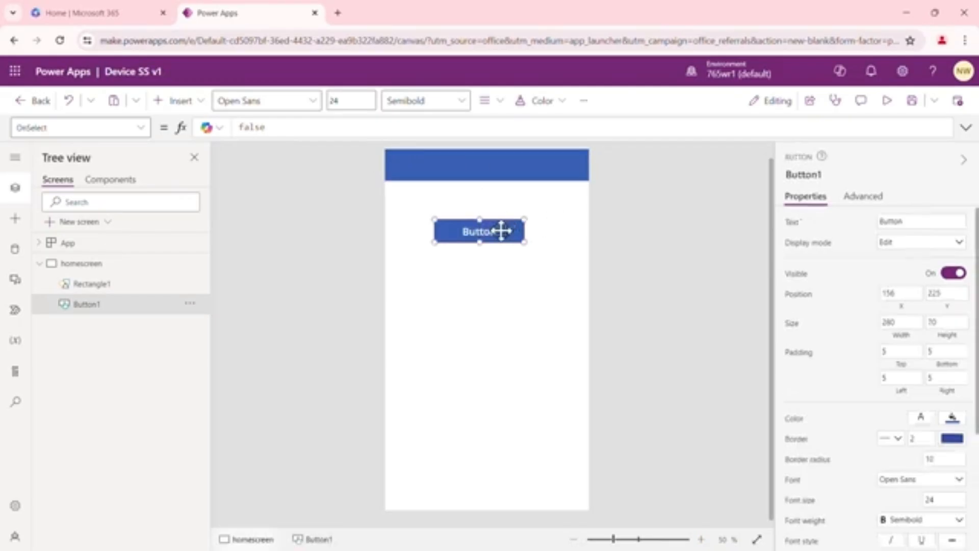
drag(520, 239, 568, 270)
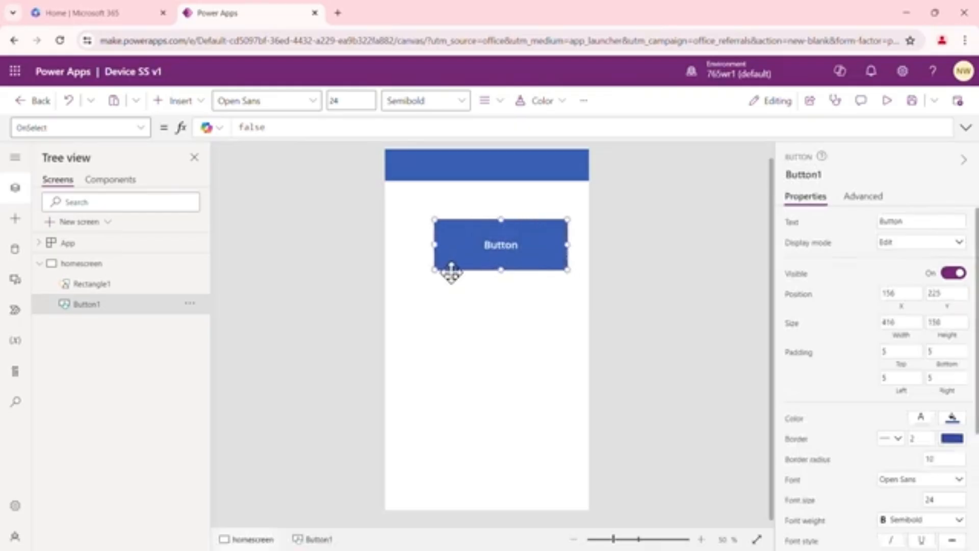
drag(425, 274, 394, 285)
drag(568, 284, 578, 285)
drag(524, 224, 518, 222)
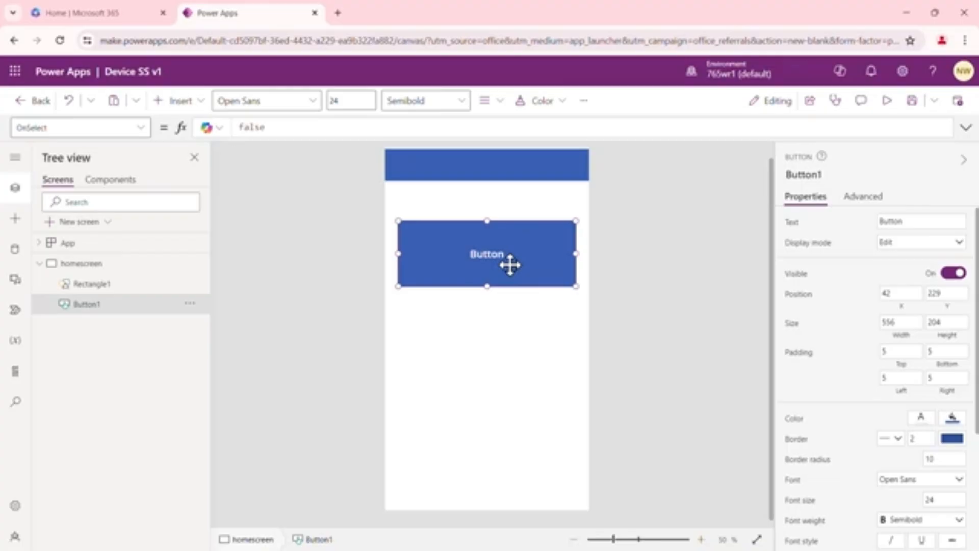
Duplicate the button on homescreen and place the copy directly below the original at about X 42, Y 469
right_click(510, 264)
mouse_move(591, 304)
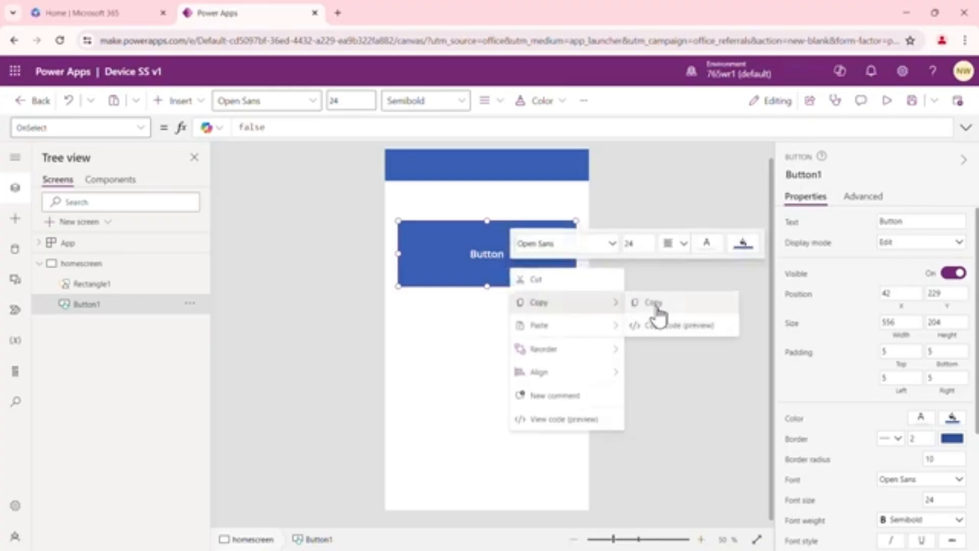
click(655, 306)
right_click(498, 376)
mouse_move(543, 388)
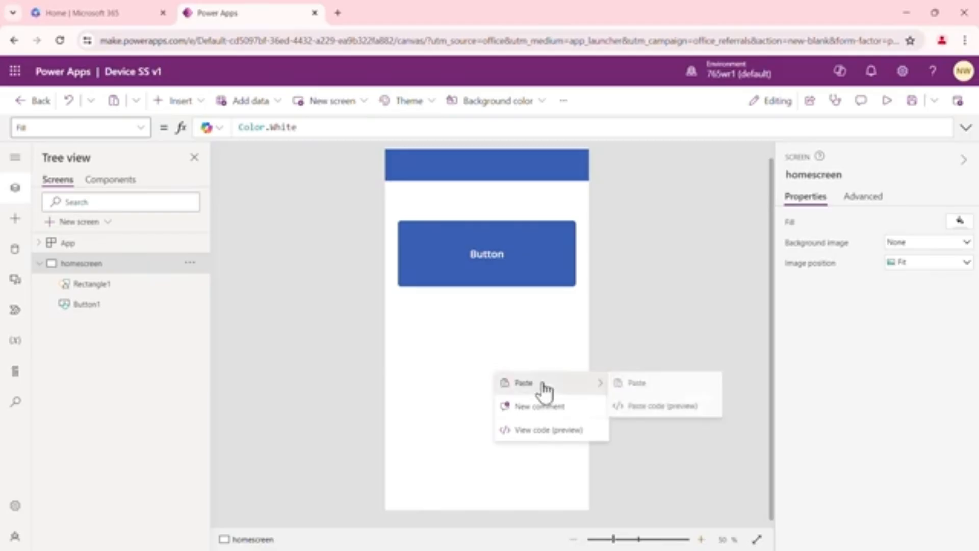
click(635, 383)
drag(516, 273, 505, 350)
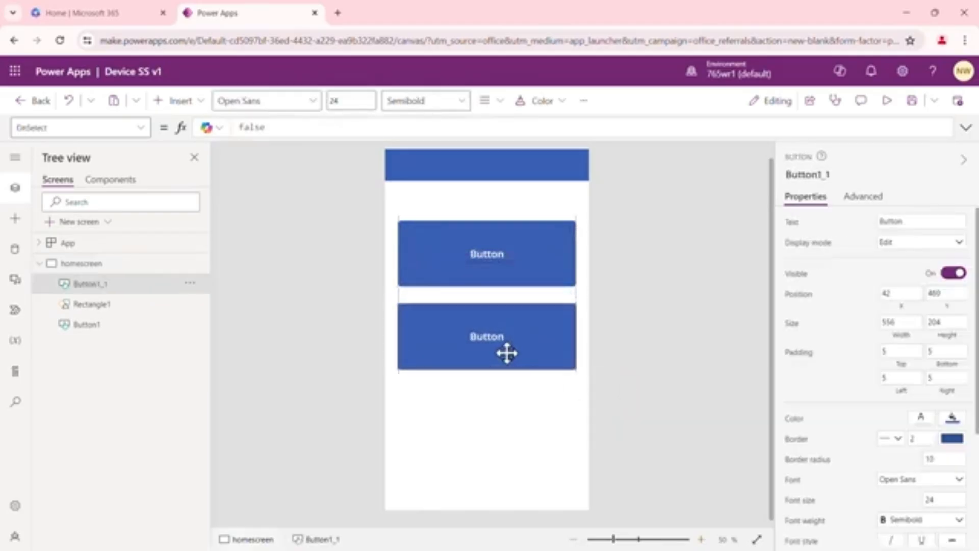
Copy the header rectangle and fit the copy as a footer bar, about 64 high, along homescreen's bottom edge at about Y 1071
click(529, 171)
right_click(529, 171)
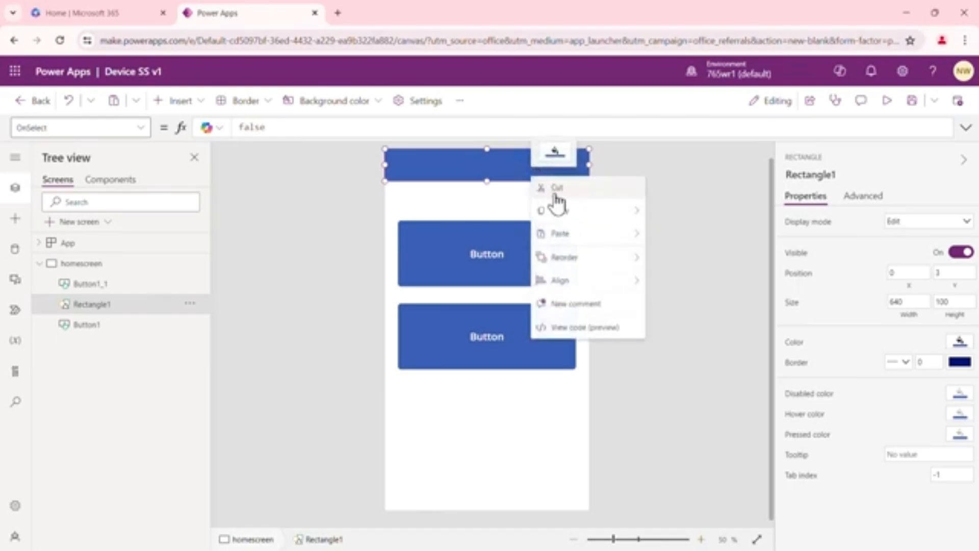
mouse_move(649, 232)
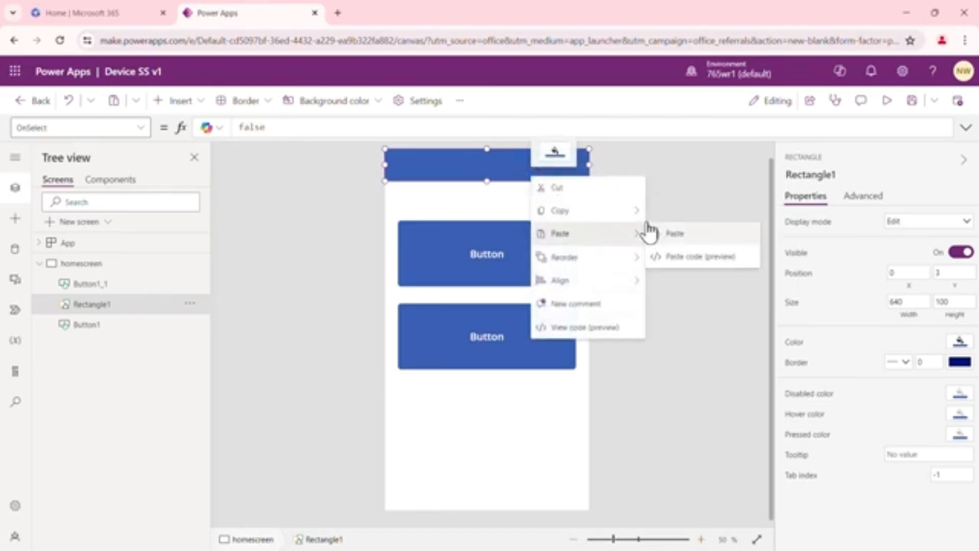
click(667, 214)
click(436, 441)
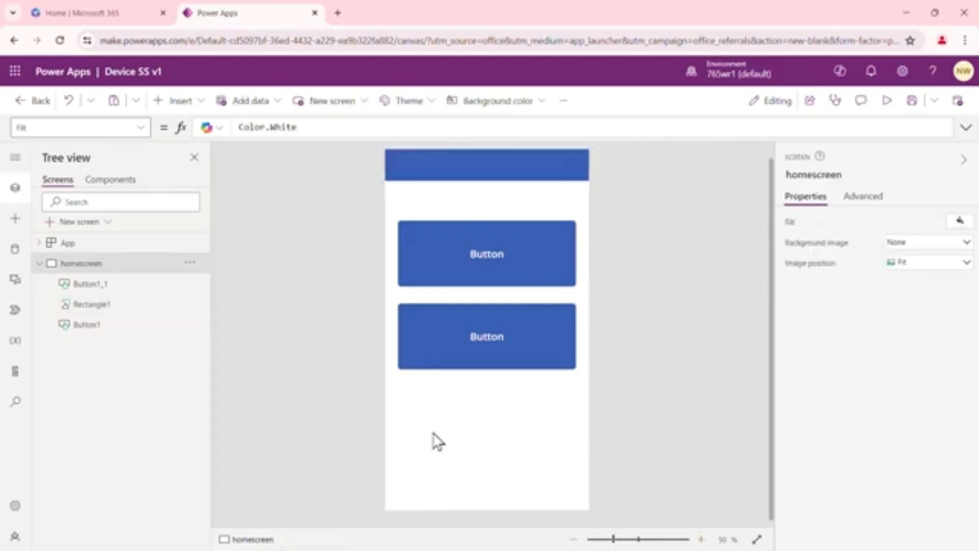
key(ctrl+v)
drag(511, 183, 486, 491)
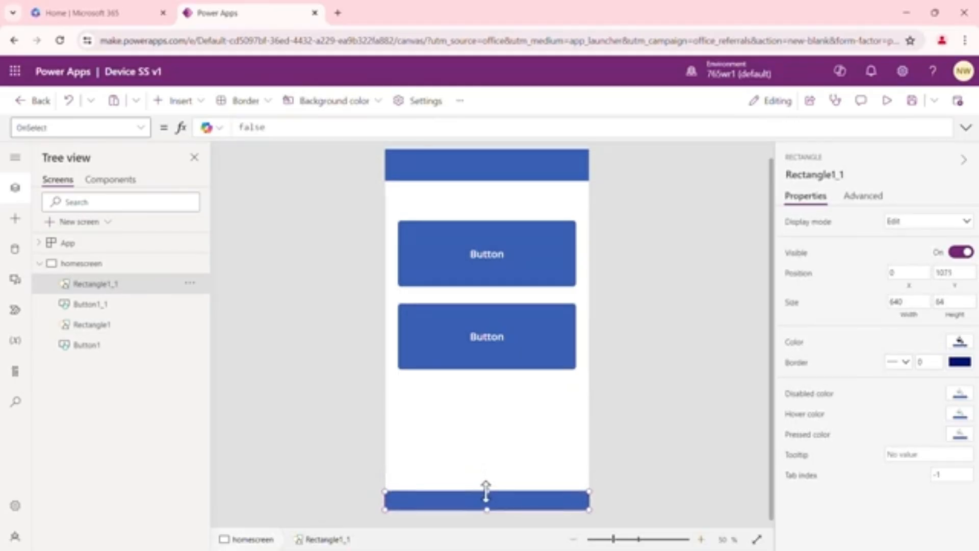
click(488, 166)
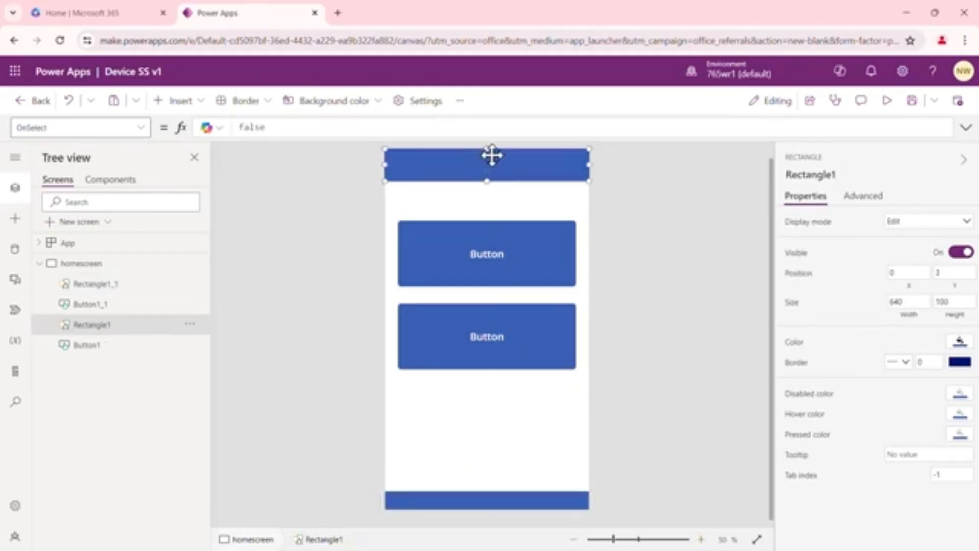
click(623, 265)
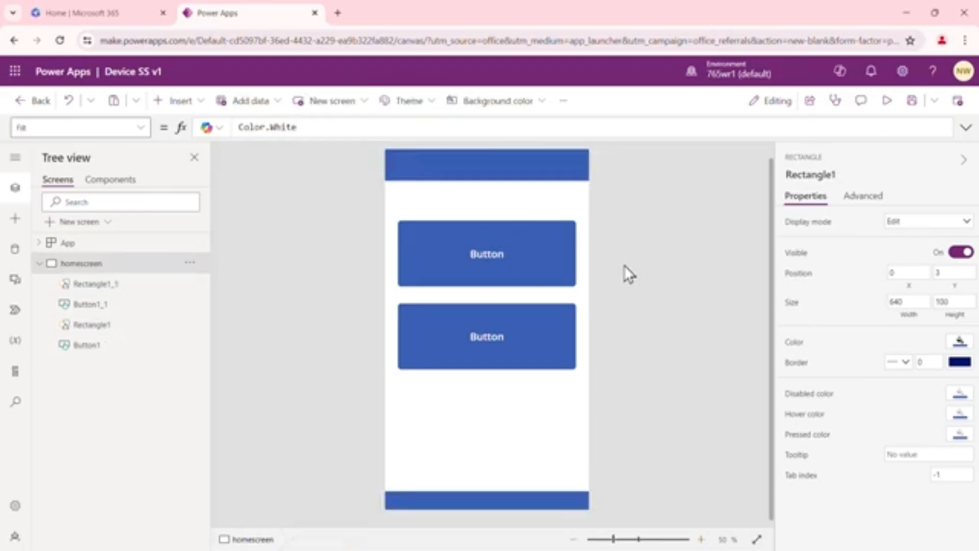
click(515, 163)
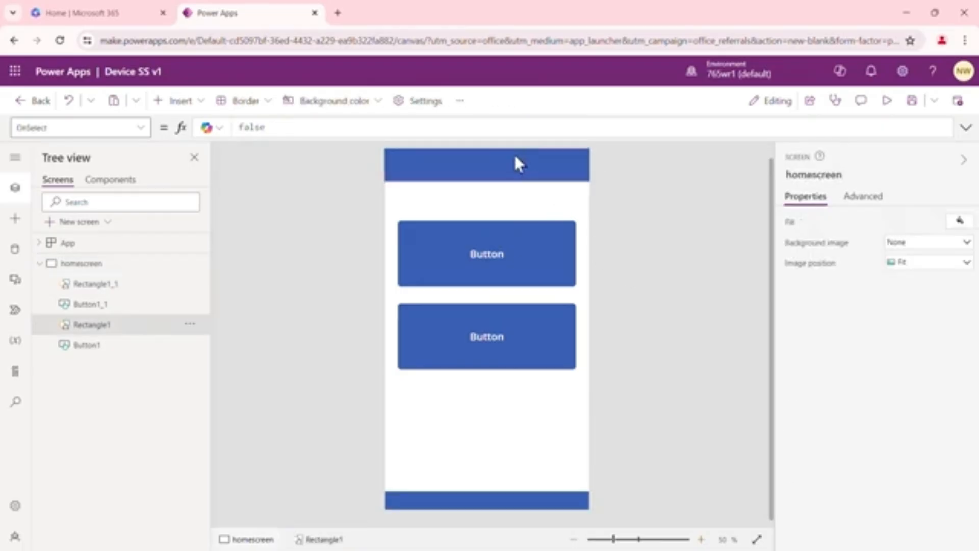
click(486, 150)
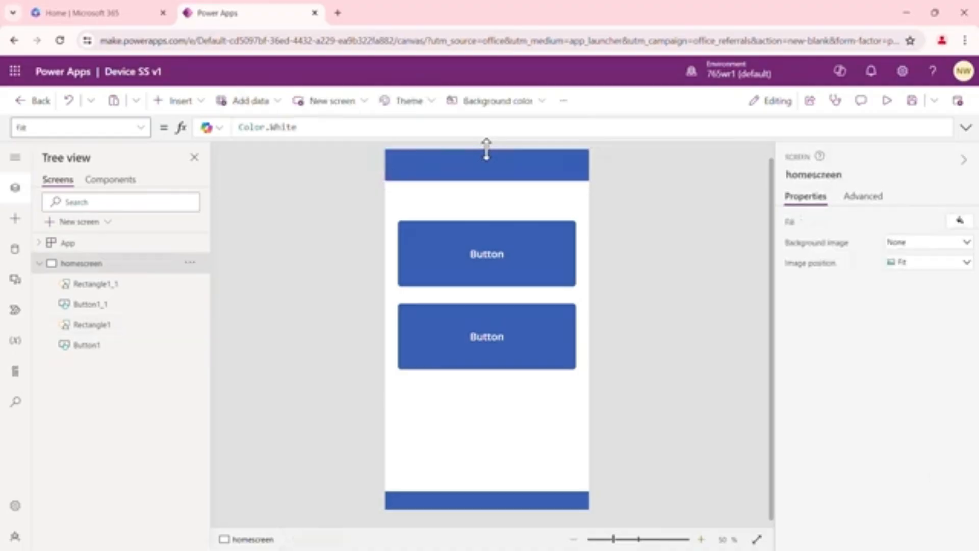
Insert a text label over the header bar at about X 38, Y 18 and set its text to Device Self Service
click(199, 103)
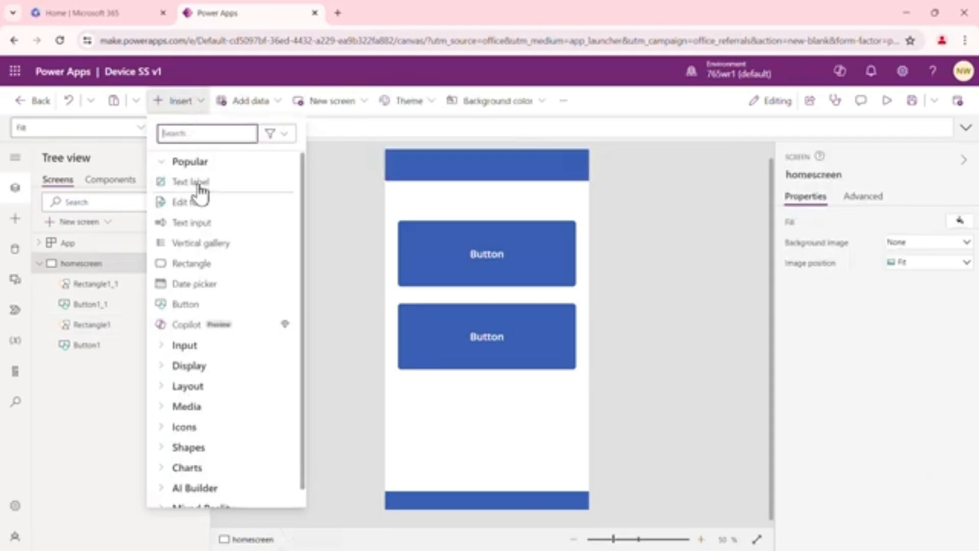
click(200, 184)
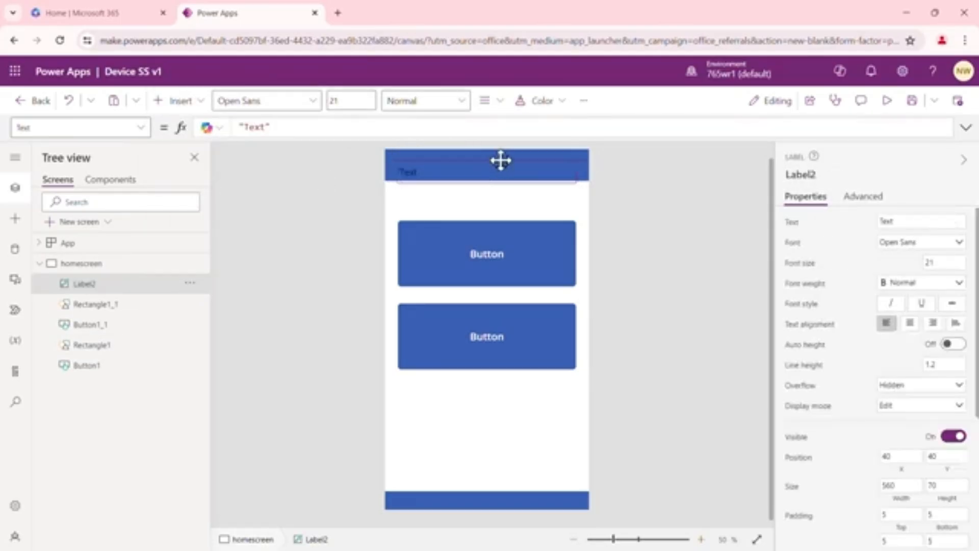
drag(501, 158, 501, 154)
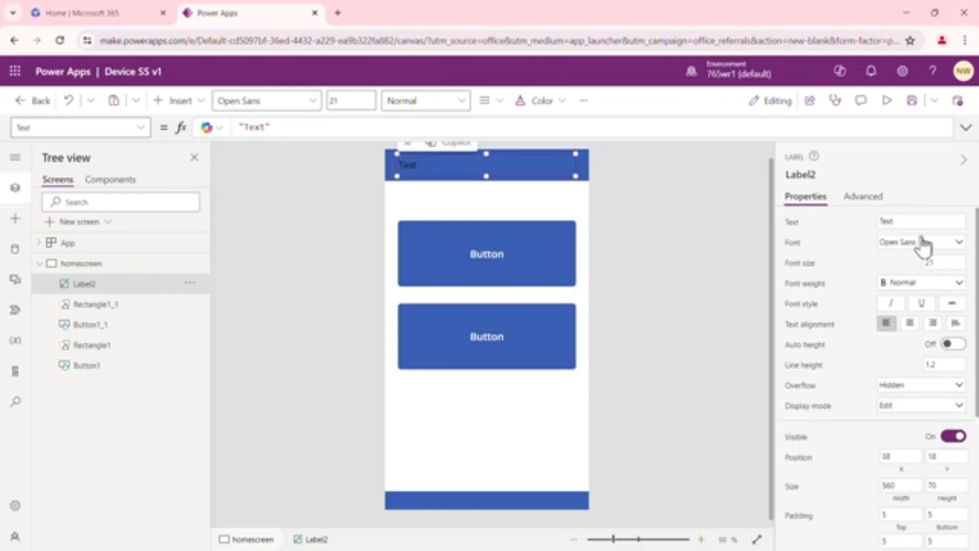
drag(908, 220, 874, 226)
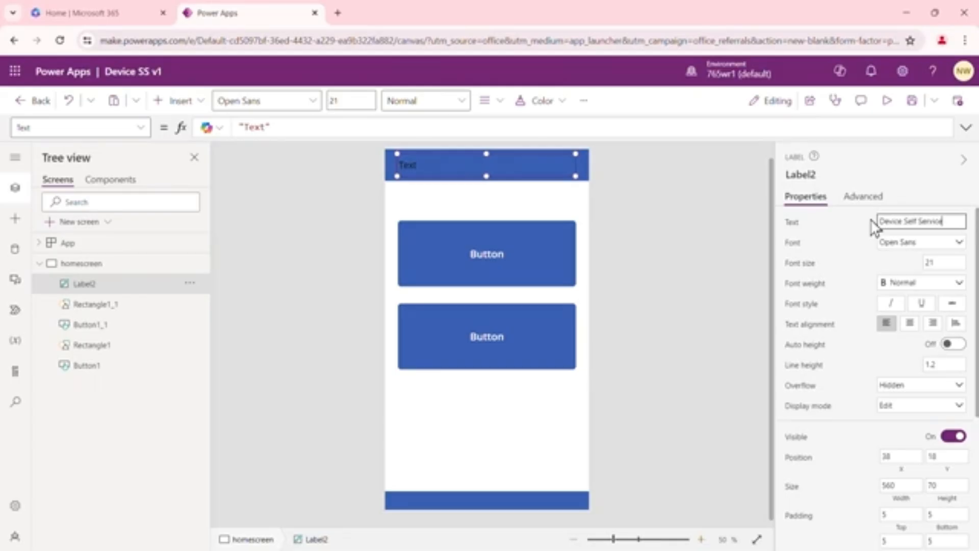
Set the header label's font weight to Bold and its font size to 24
click(955, 285)
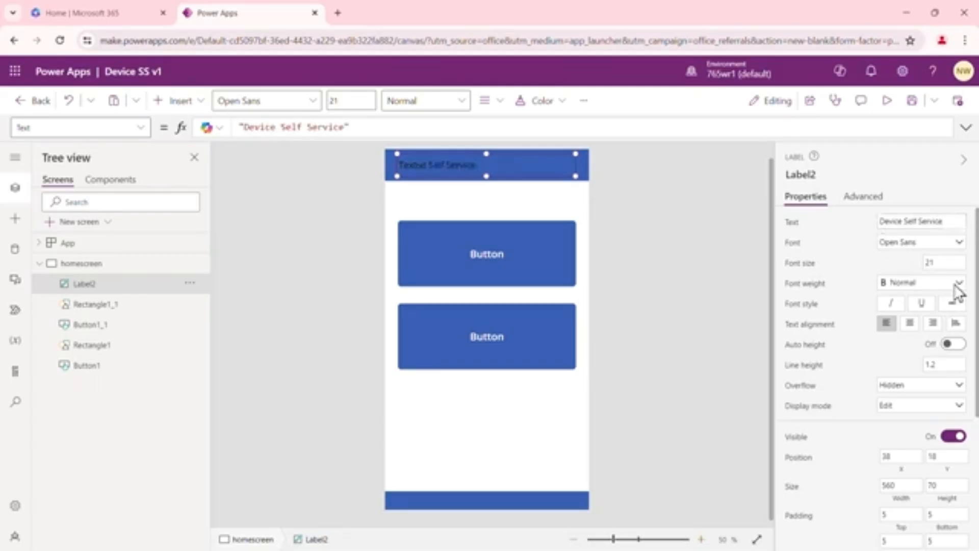
click(956, 284)
click(948, 305)
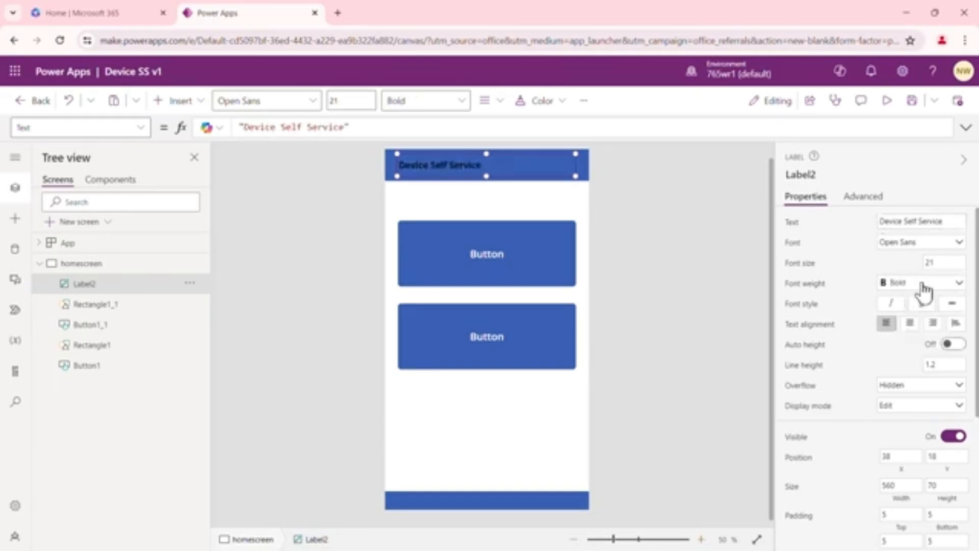
click(939, 263)
drag(941, 263, 928, 272)
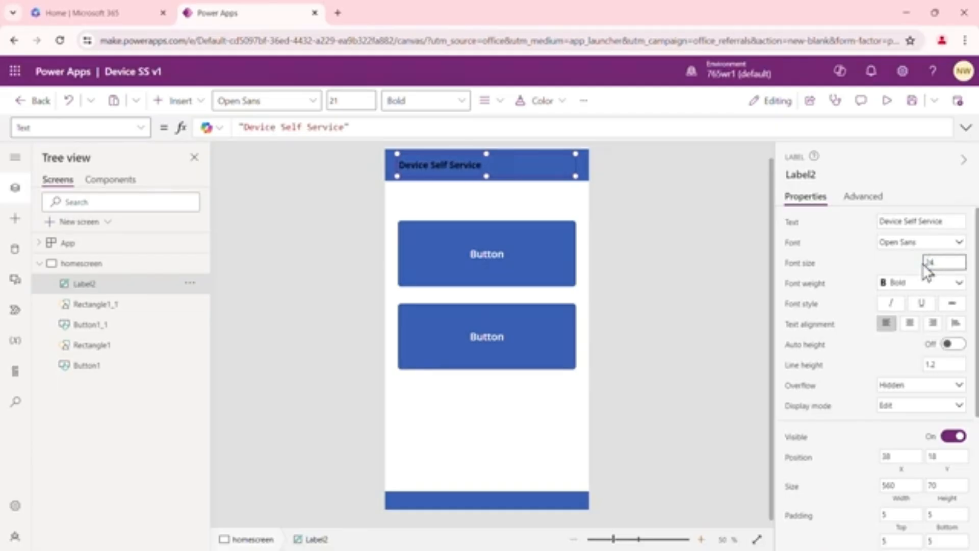
Change the header label's text color to white
scroll(897, 416, down, 3)
scroll(890, 403, down, 2)
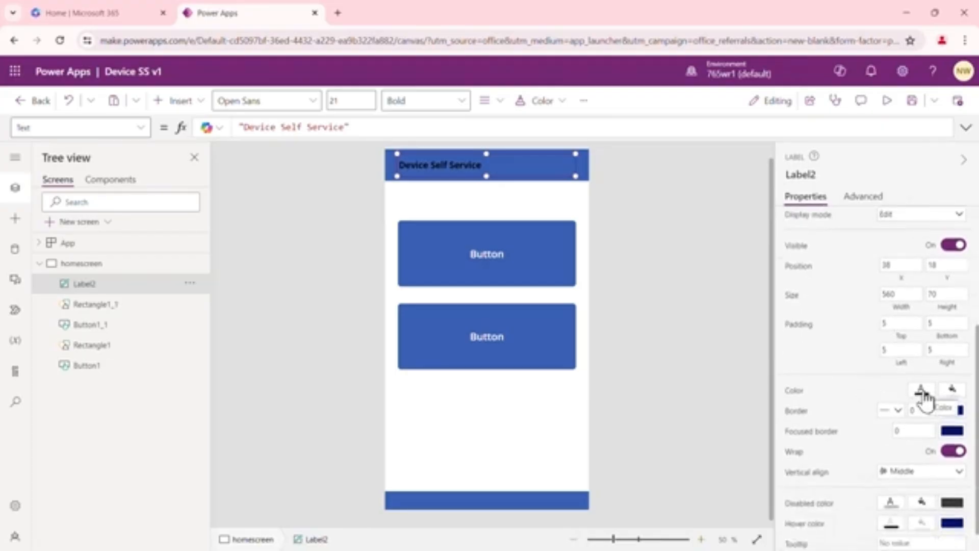
click(923, 392)
click(923, 393)
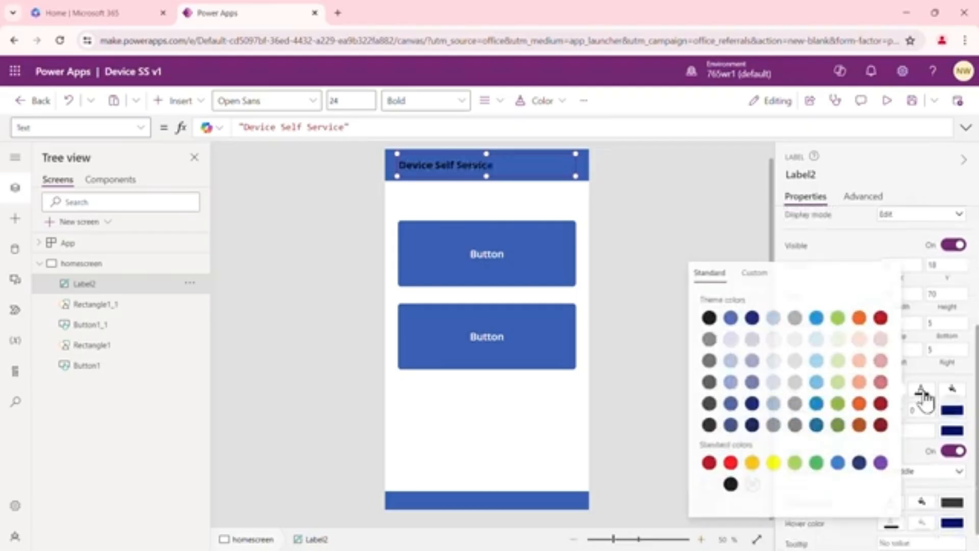
click(707, 484)
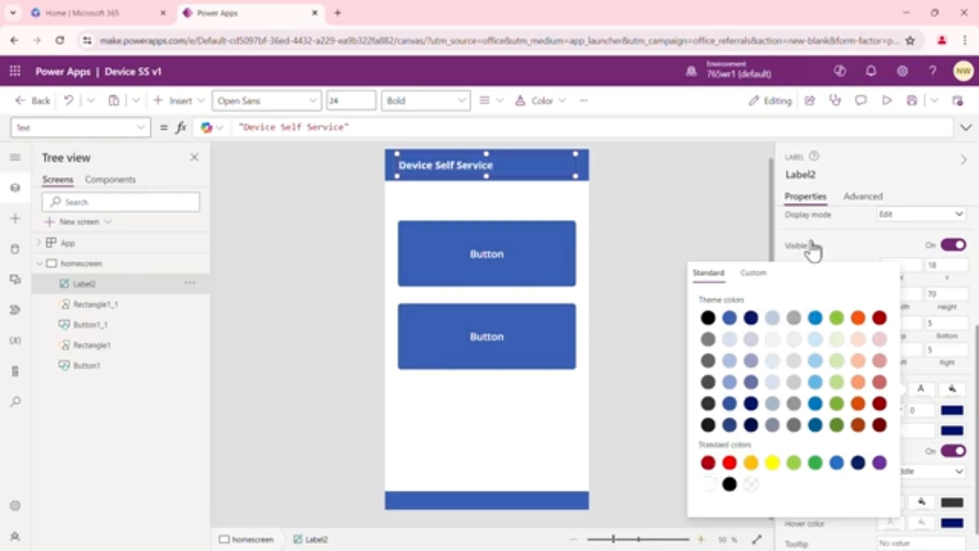
click(842, 249)
Center-align the header label's text and set its font size to 28
scroll(879, 356, down, 1)
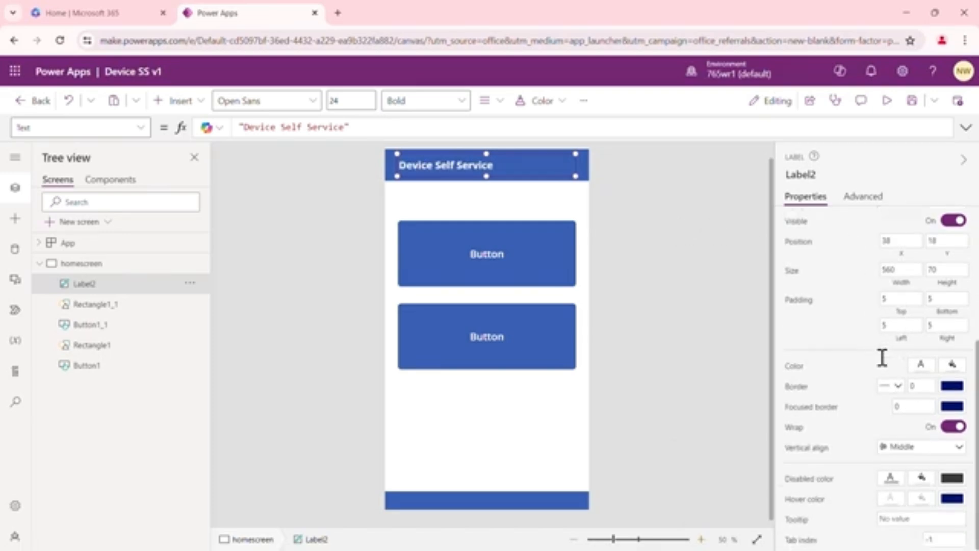
scroll(880, 356, up, 7)
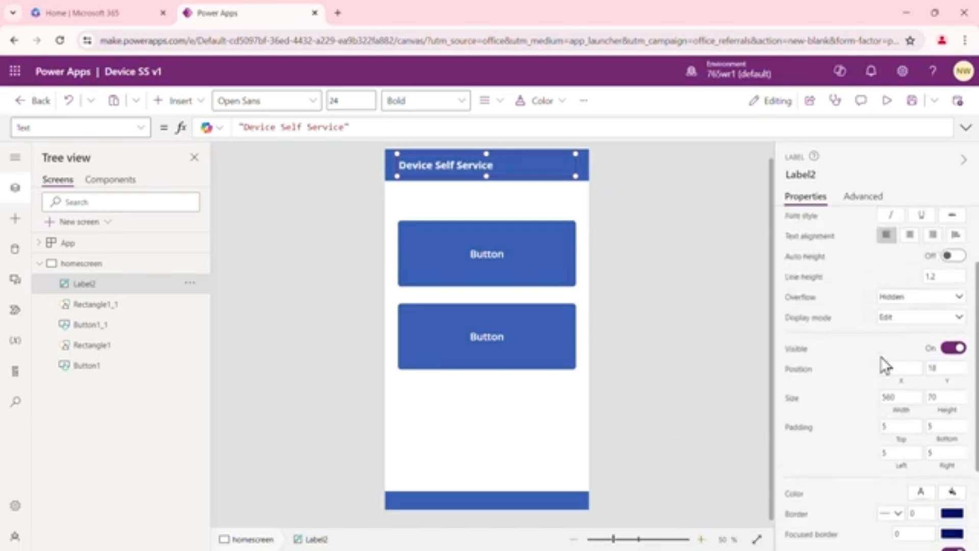
click(910, 301)
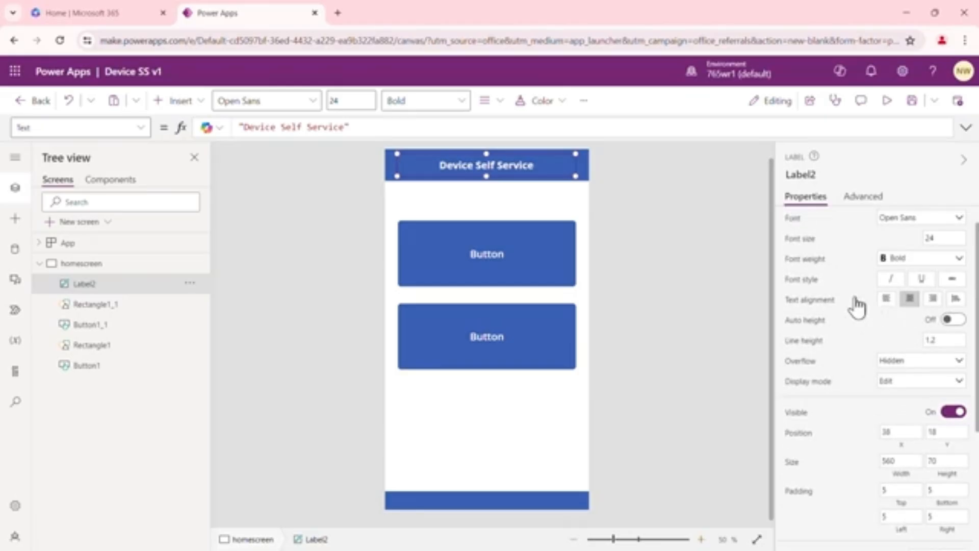
drag(948, 240, 917, 239)
text(28)
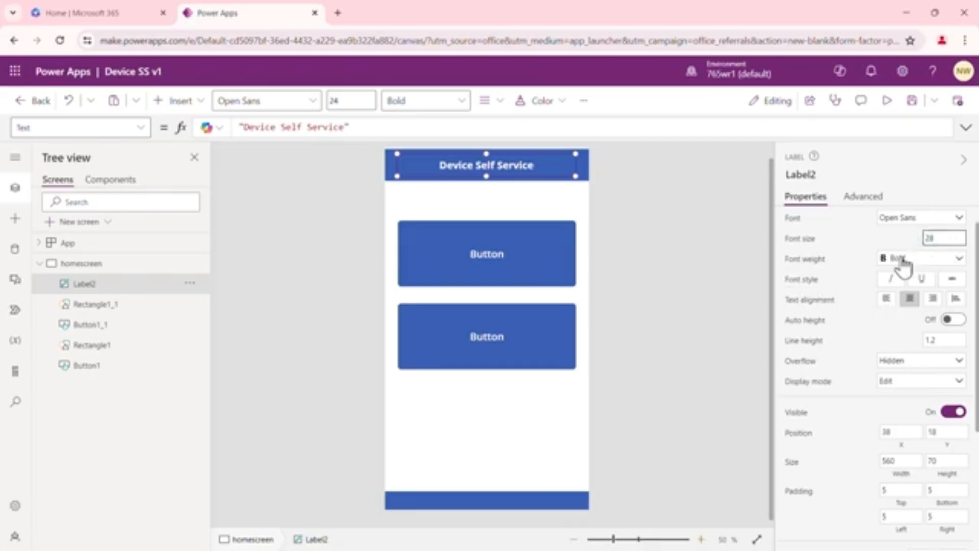
click(856, 273)
click(580, 212)
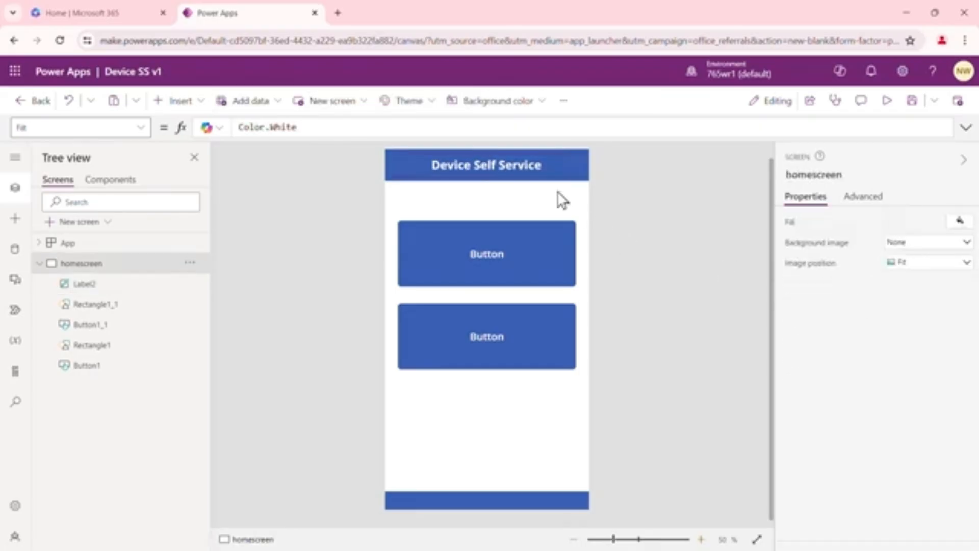
Nudge the header rectangle up so it sits flush with the top edge of homescreen
click(488, 158)
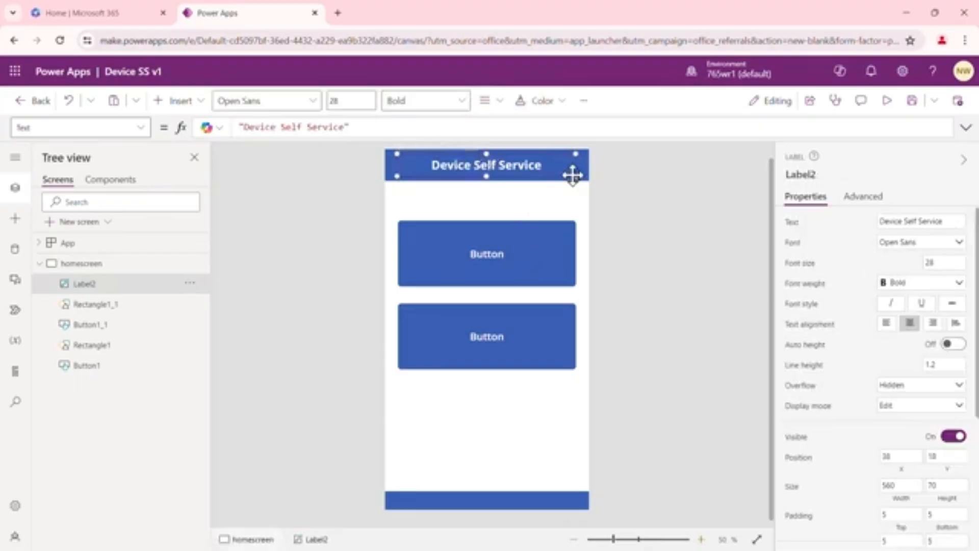
click(584, 164)
key(Up)
click(638, 203)
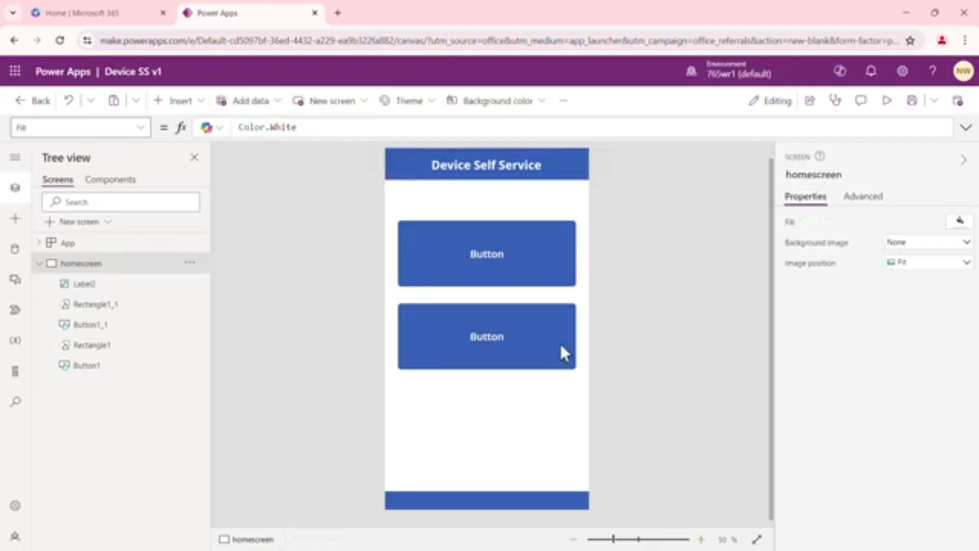
Insert a second text label on homescreen and move it onto the footer bar
click(494, 497)
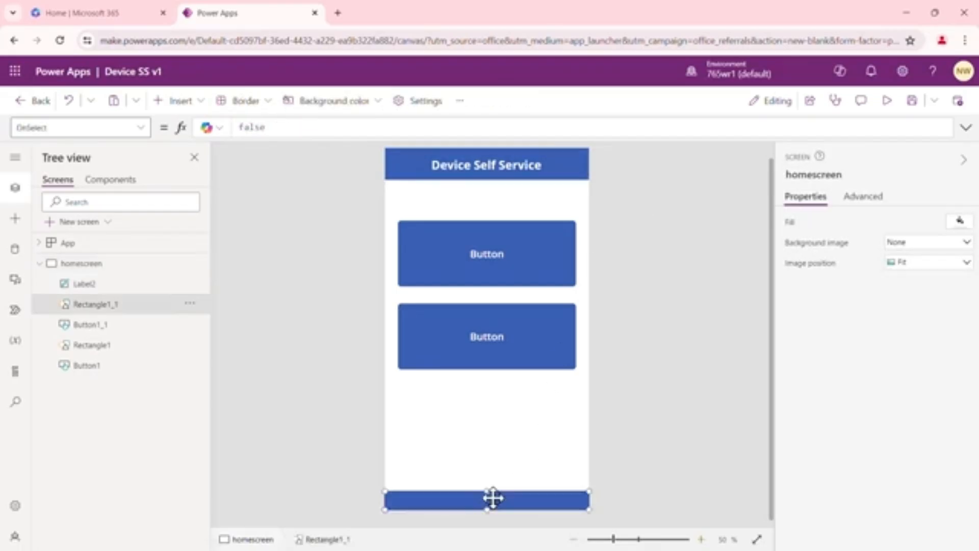
click(198, 104)
click(204, 190)
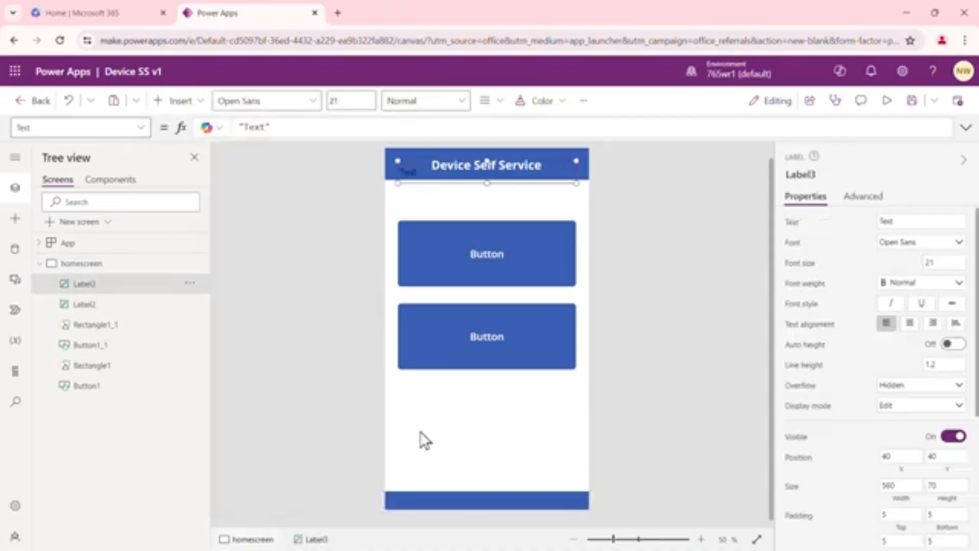
drag(463, 184, 533, 494)
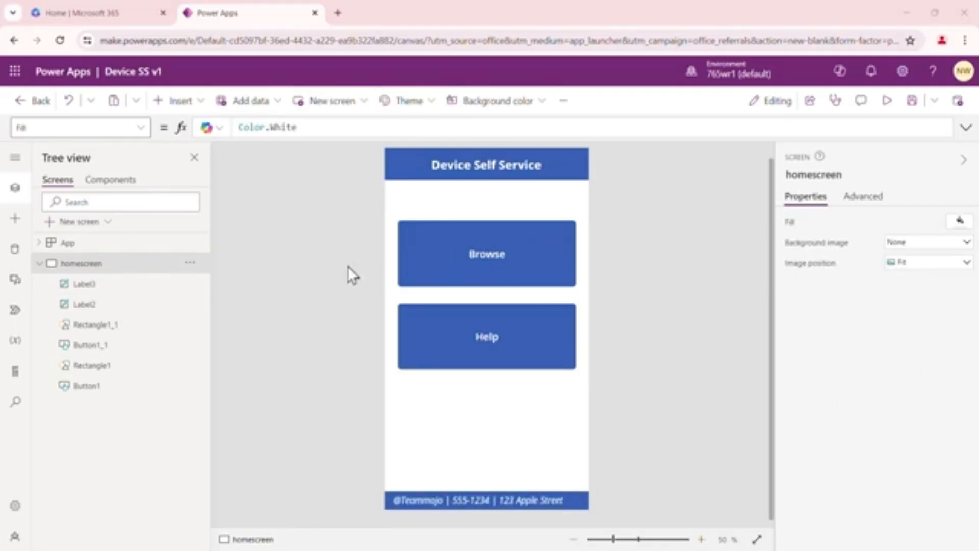
Collapse homescreen's control list and add a new screen from the Email template
click(39, 265)
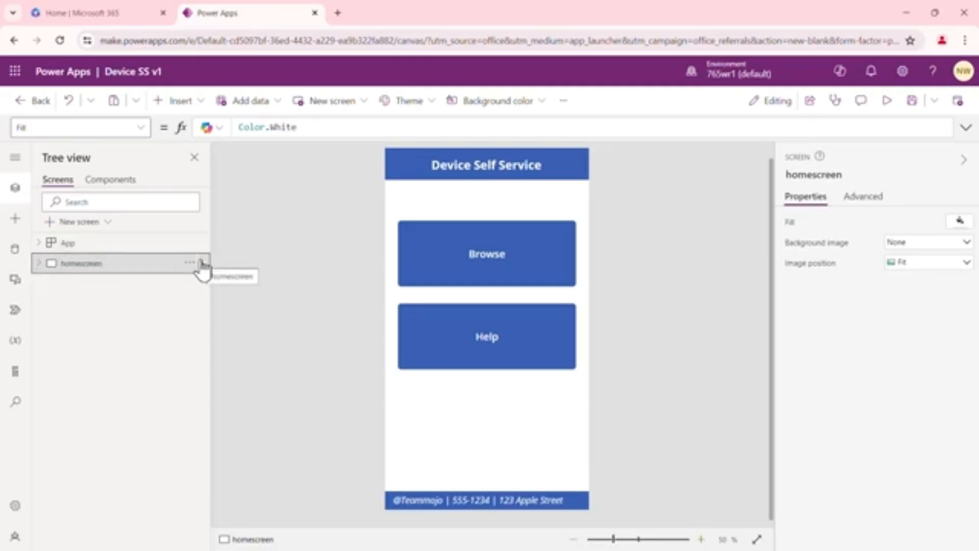
click(107, 222)
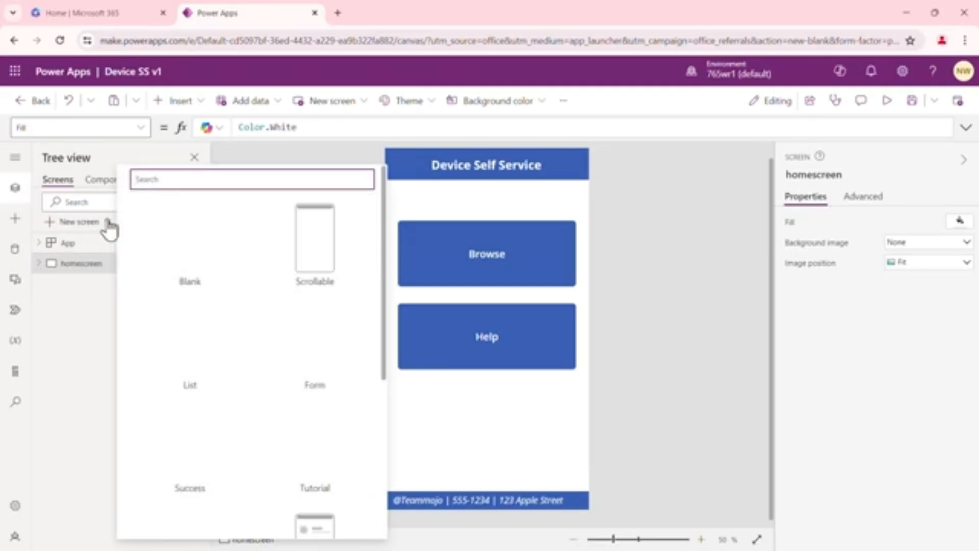
scroll(252, 338, down, 3)
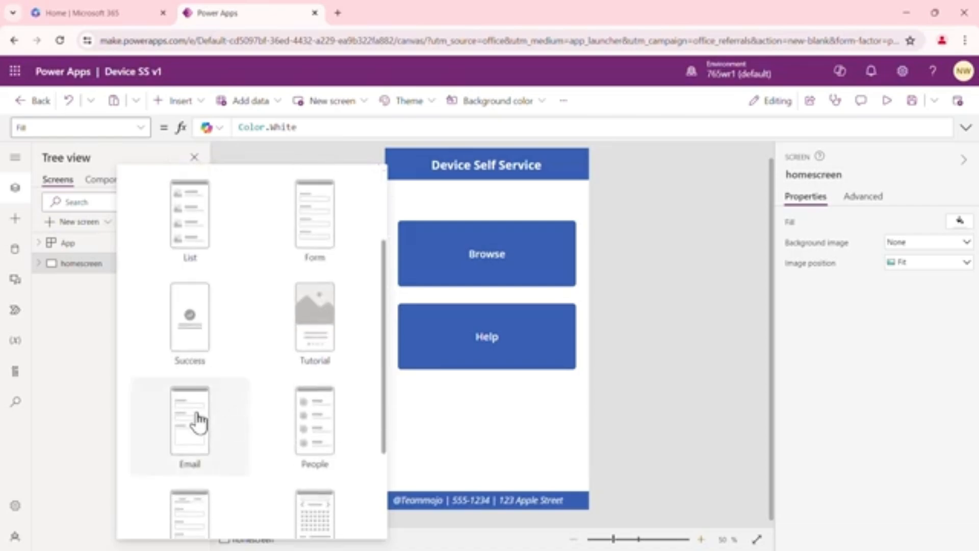
click(198, 421)
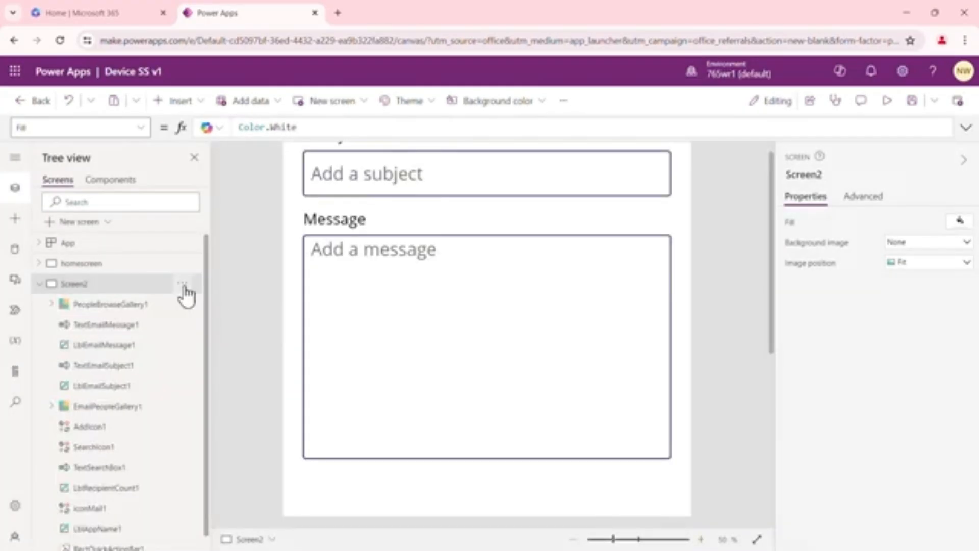
Rename the new email screen as helpscreen and collapse its control list
click(183, 287)
click(223, 399)
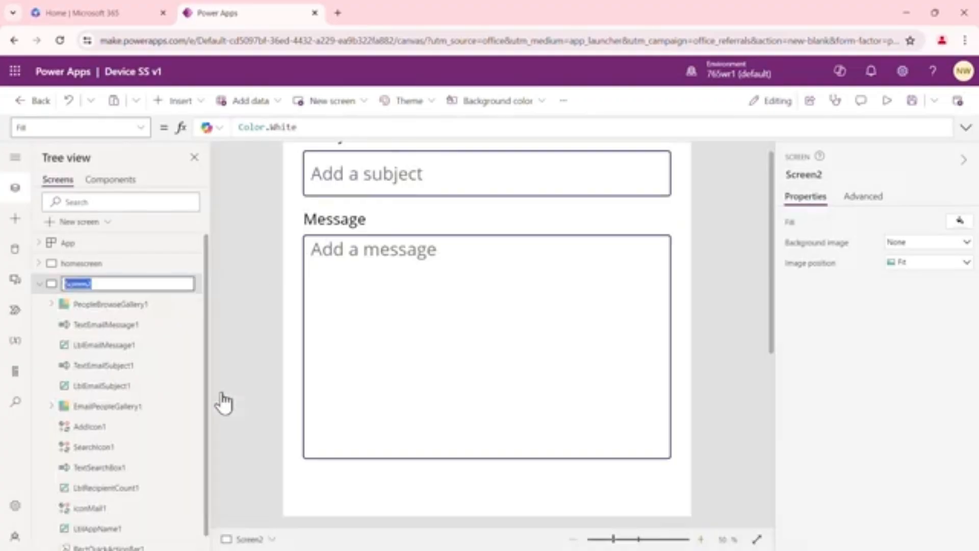
text(helps)
click(235, 292)
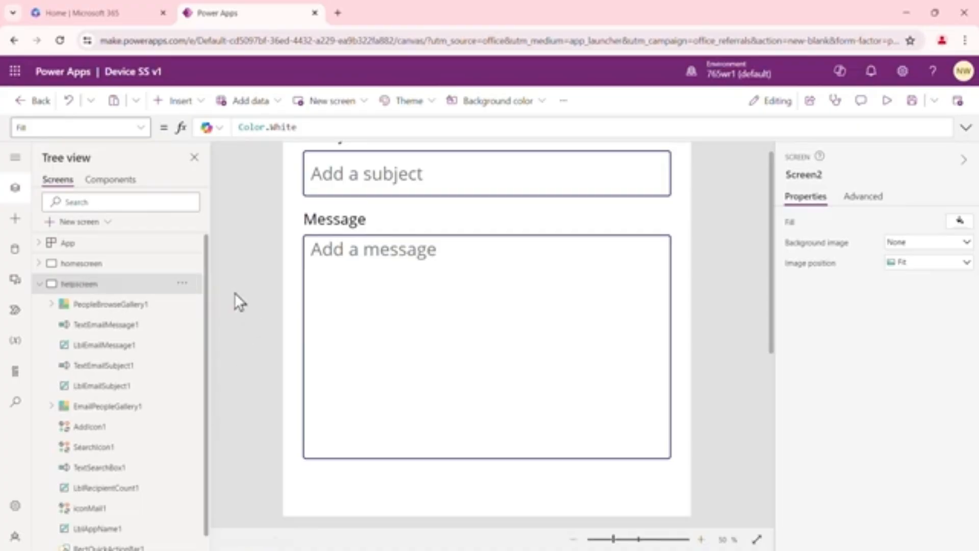
click(39, 284)
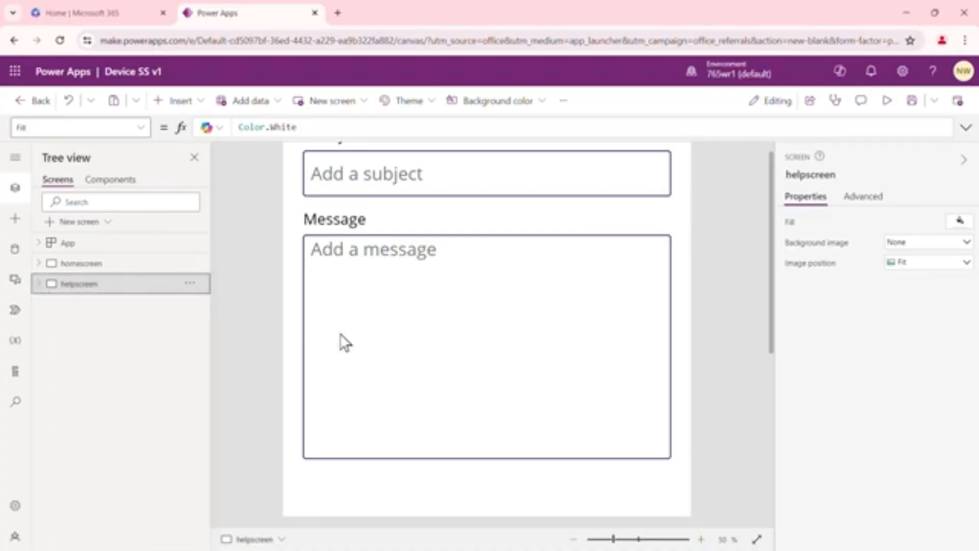
click(574, 539)
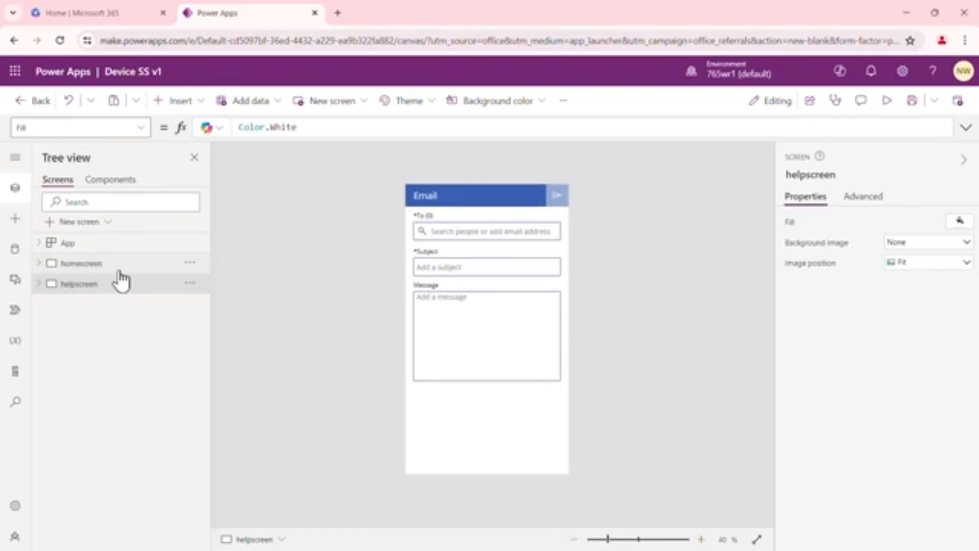
Add another new screen to the app from the Blank template
click(108, 223)
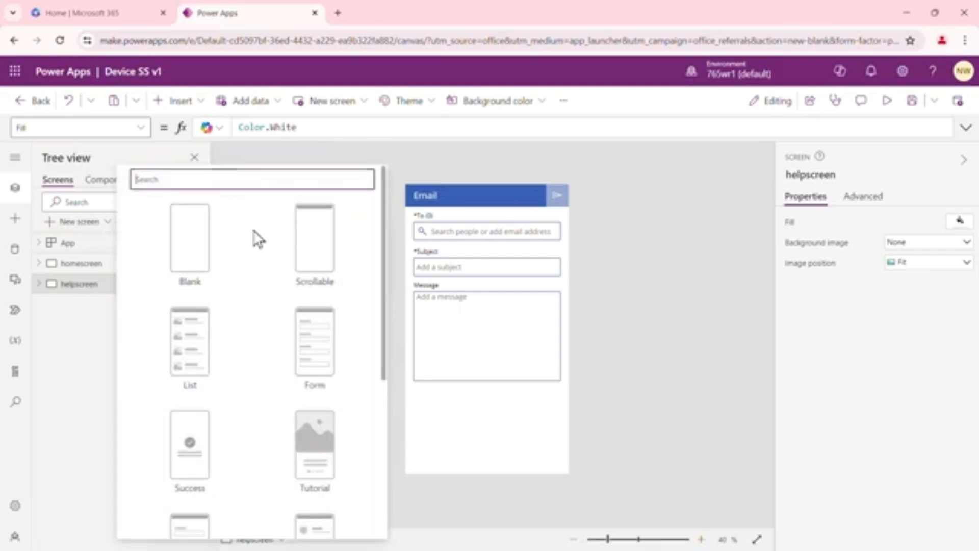
scroll(257, 239, down, 5)
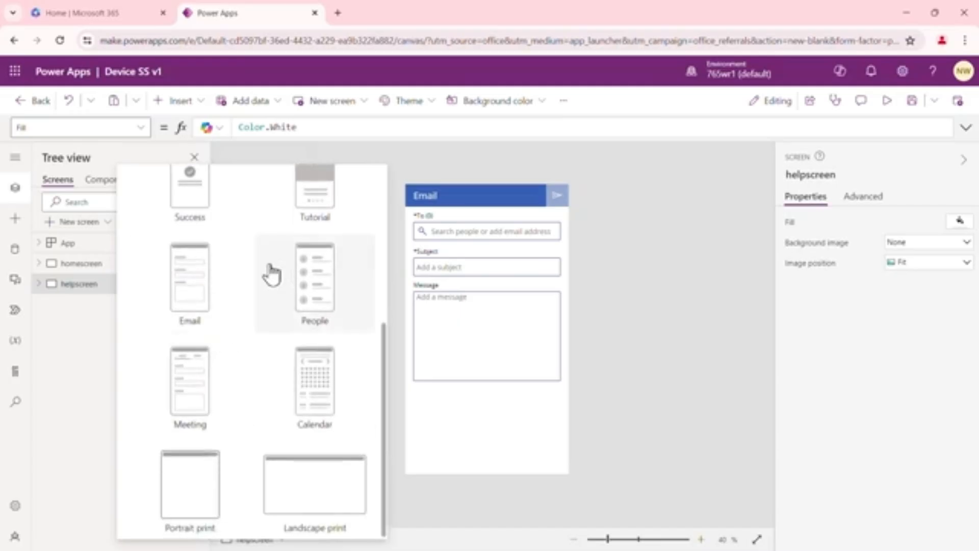
scroll(273, 273, up, 5)
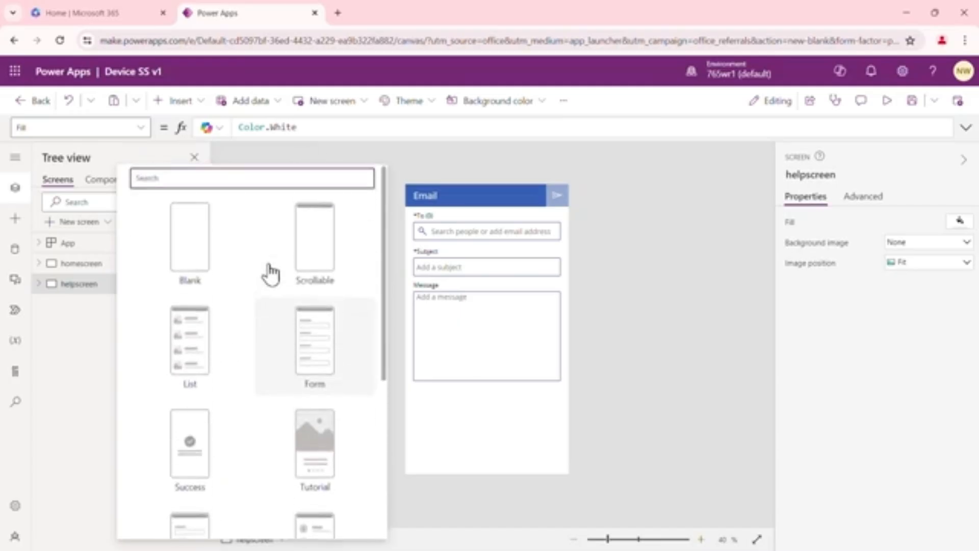
click(200, 246)
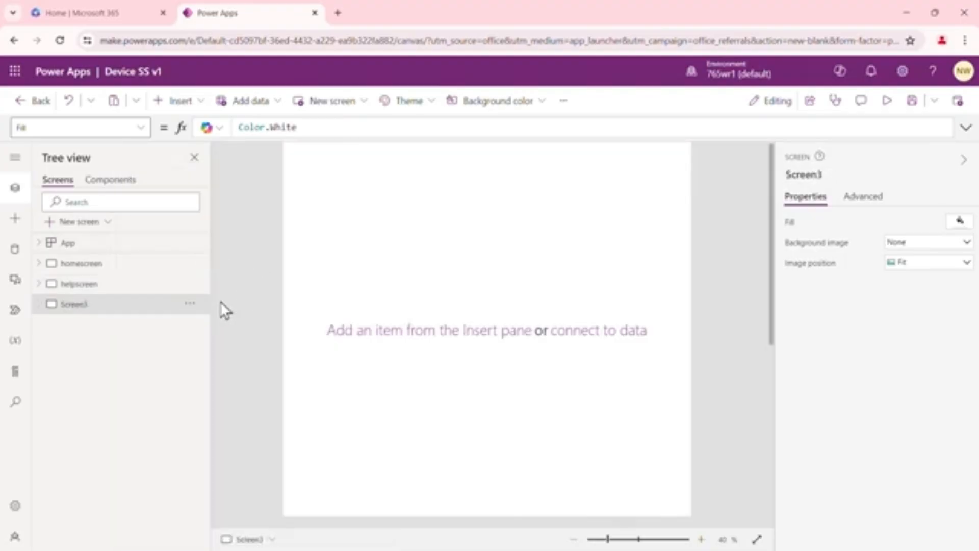
Rename the new blank screen as browsescreen
click(190, 305)
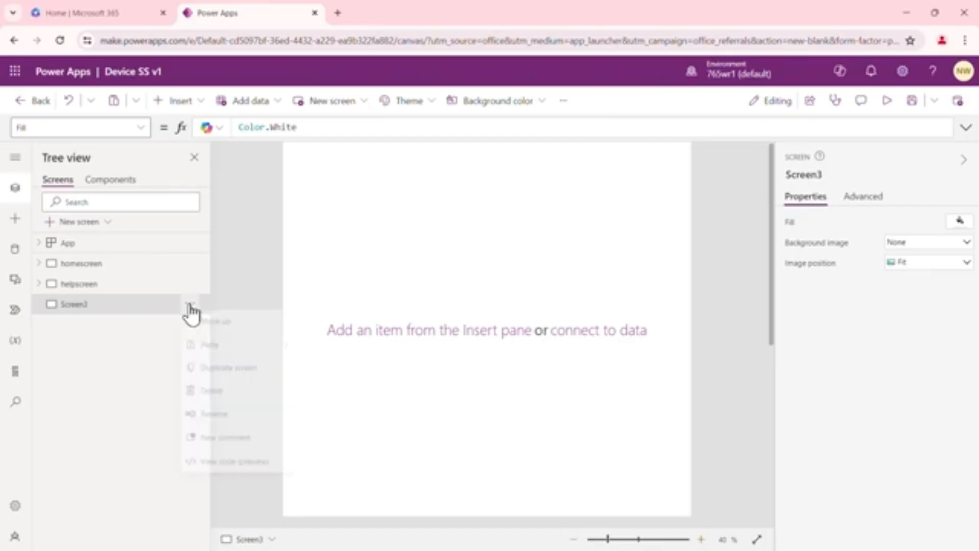
click(233, 417)
text(bl)
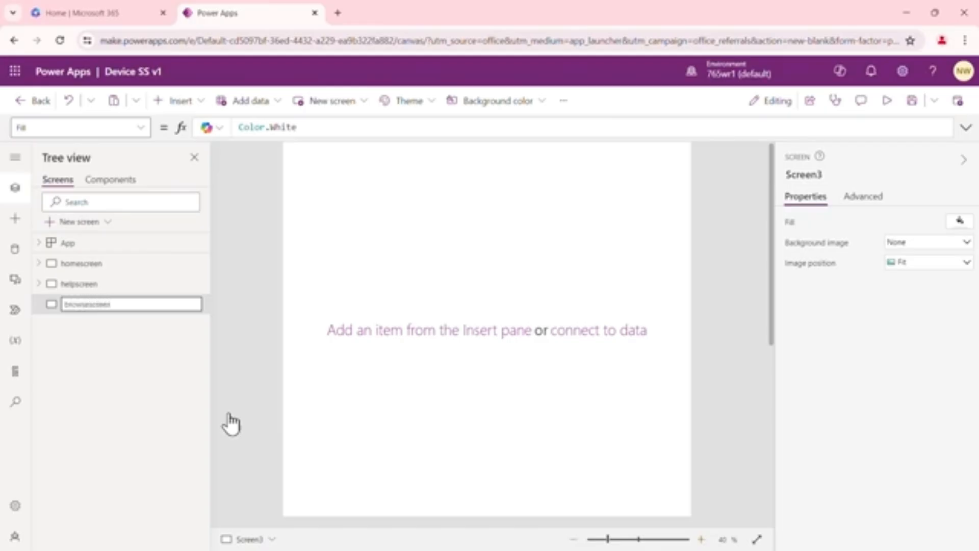
text(owsescreen)
key(Return)
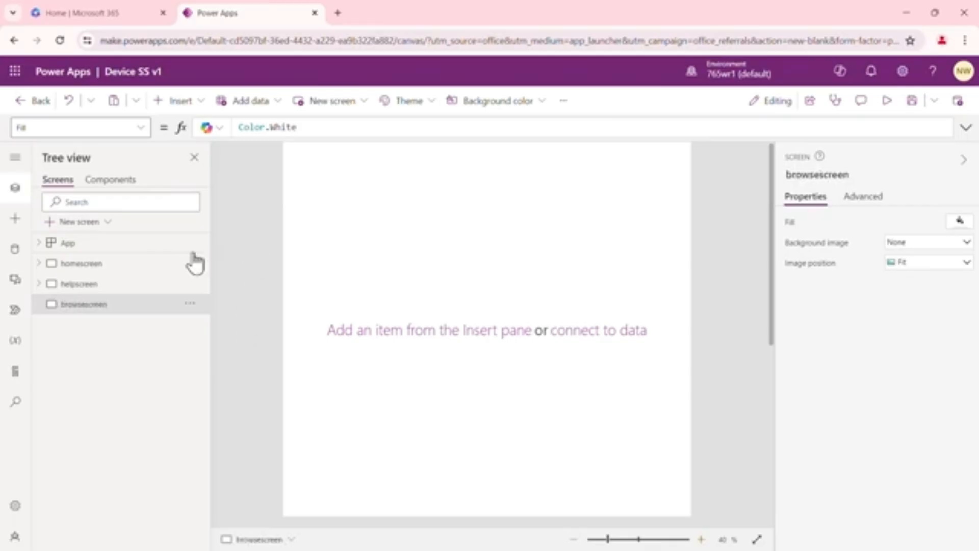
click(81, 284)
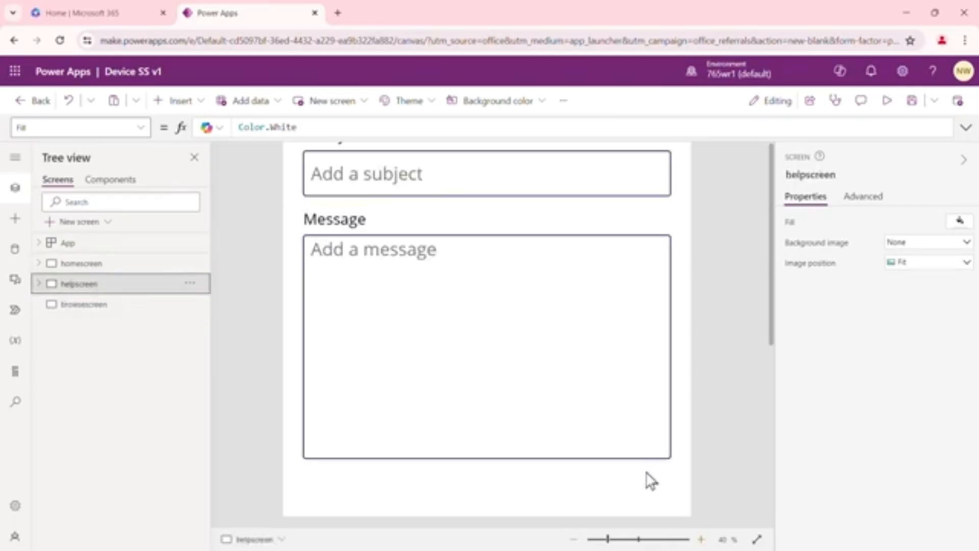
click(574, 539)
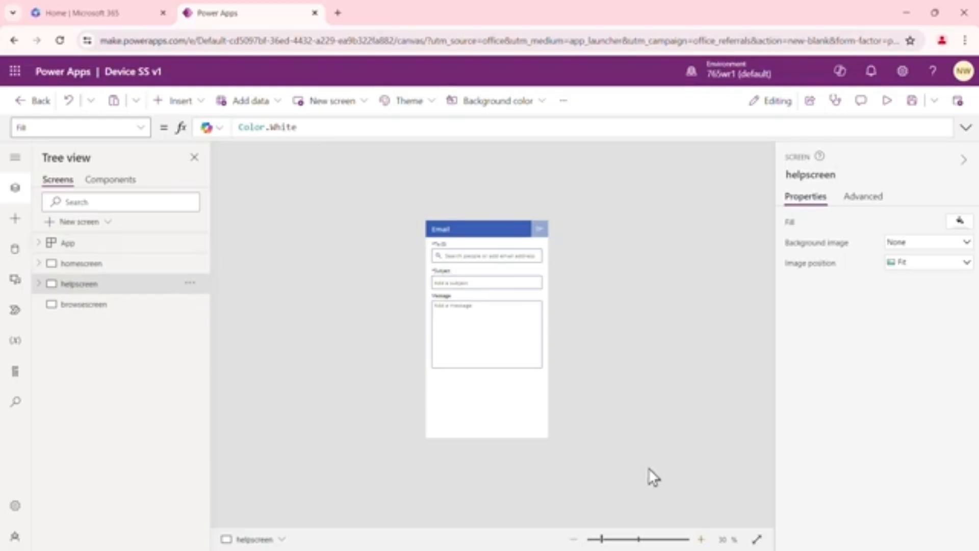
click(701, 539)
click(702, 539)
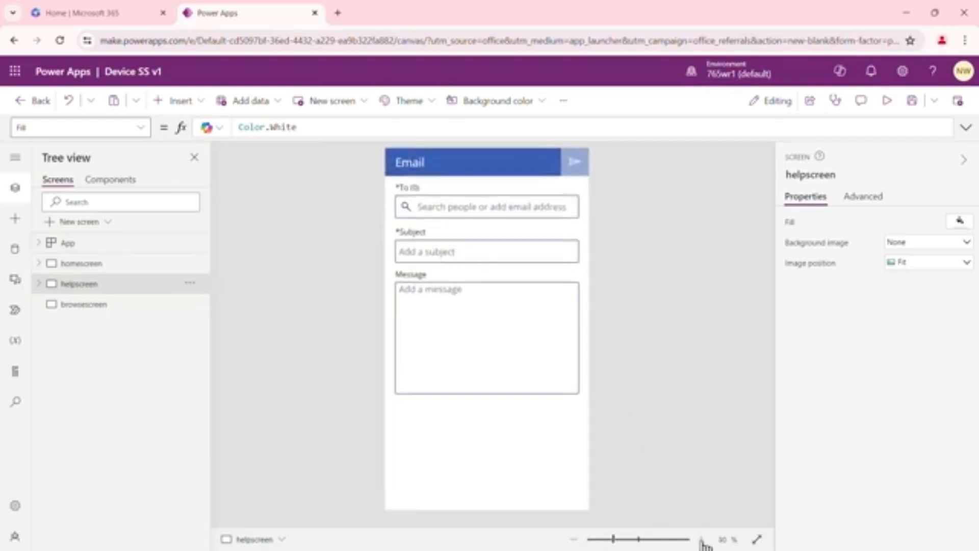
Insert a rectangle on browsescreen and stretch it across the full width, flush with the screen's top edge, as a header bar
click(93, 309)
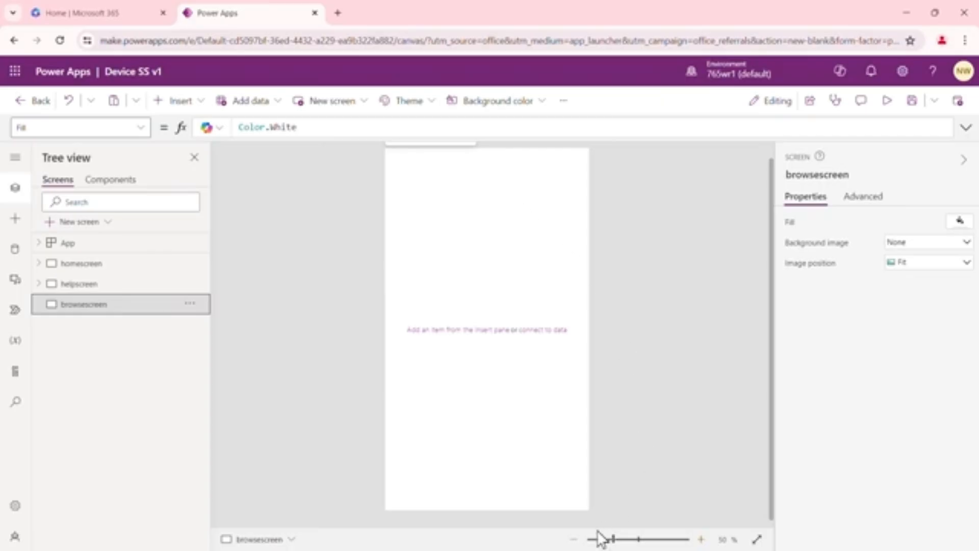
click(574, 540)
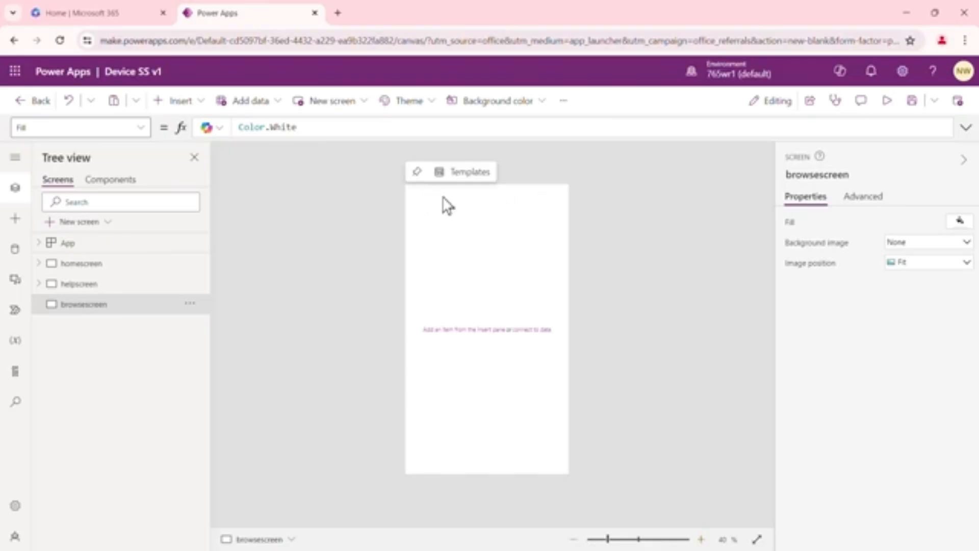
click(204, 107)
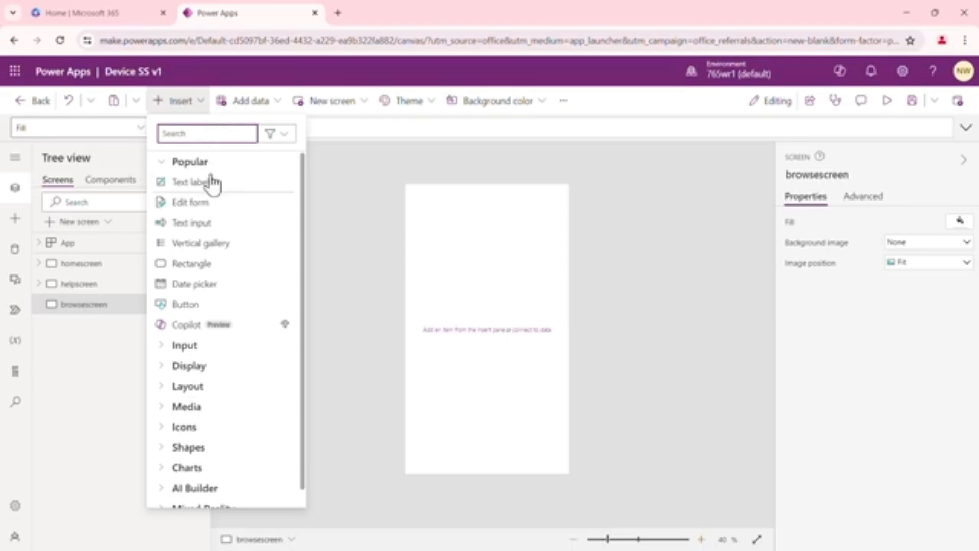
click(218, 265)
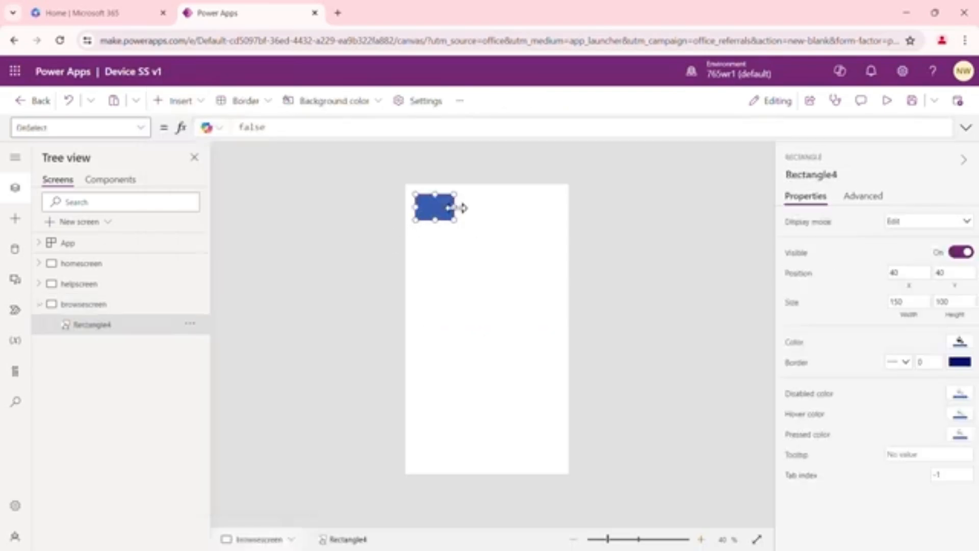
drag(455, 207, 569, 207)
drag(482, 197, 484, 185)
drag(417, 197, 403, 198)
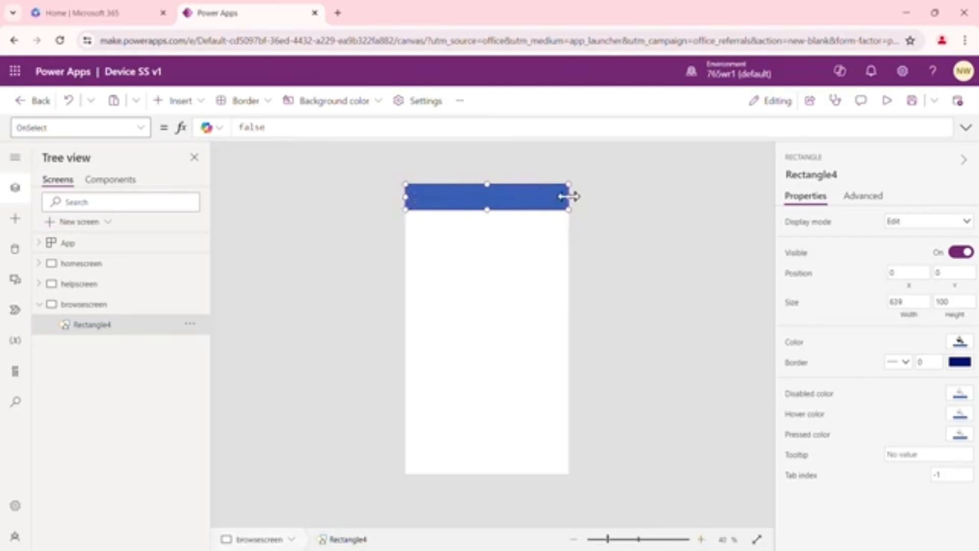
Increase the browsescreen header rectangle's height to about 130
click(534, 255)
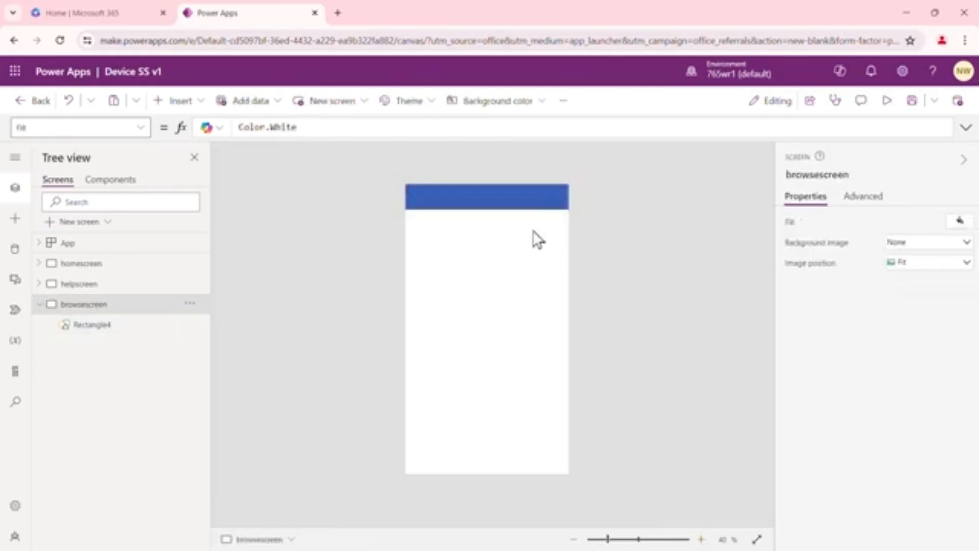
click(514, 197)
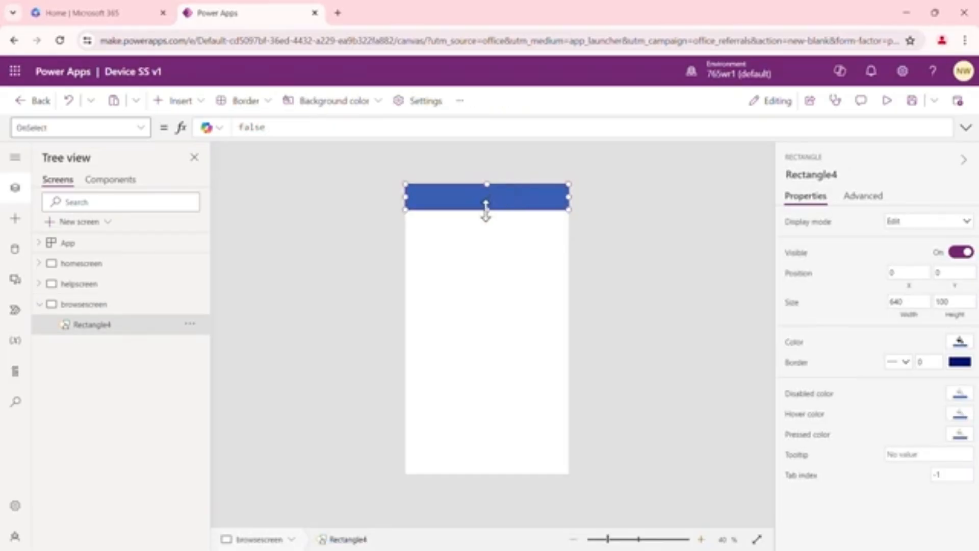
drag(487, 210, 489, 220)
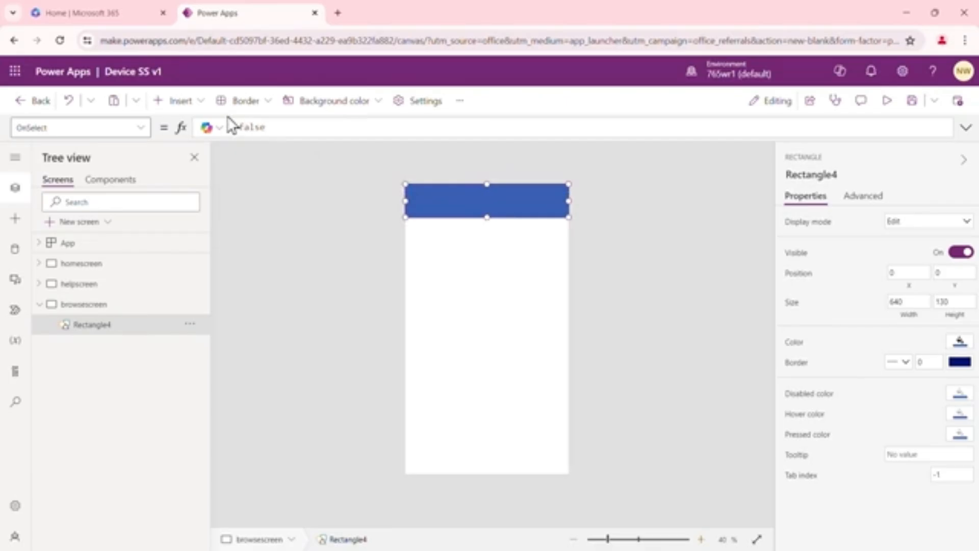
Insert a text label over the browsescreen header bar and set its text to Browse
click(204, 104)
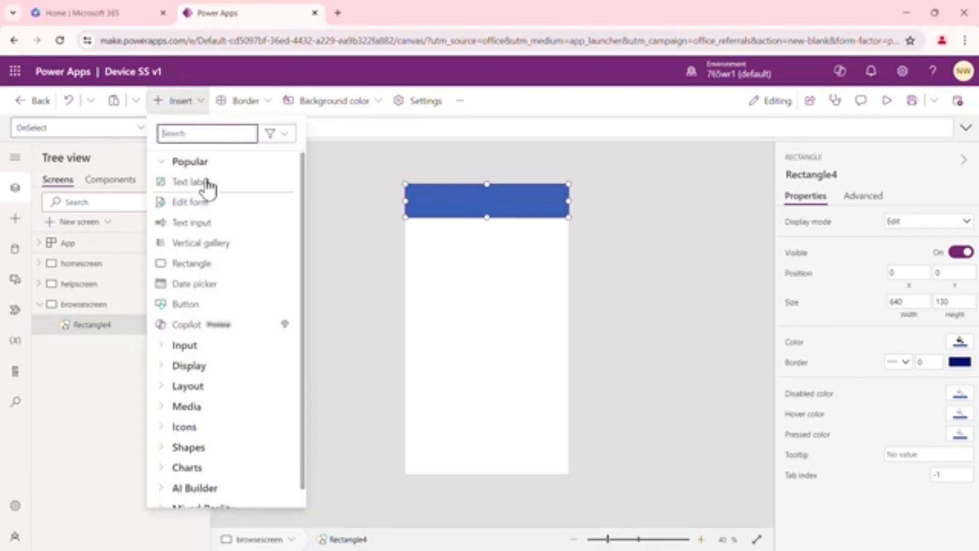
click(204, 182)
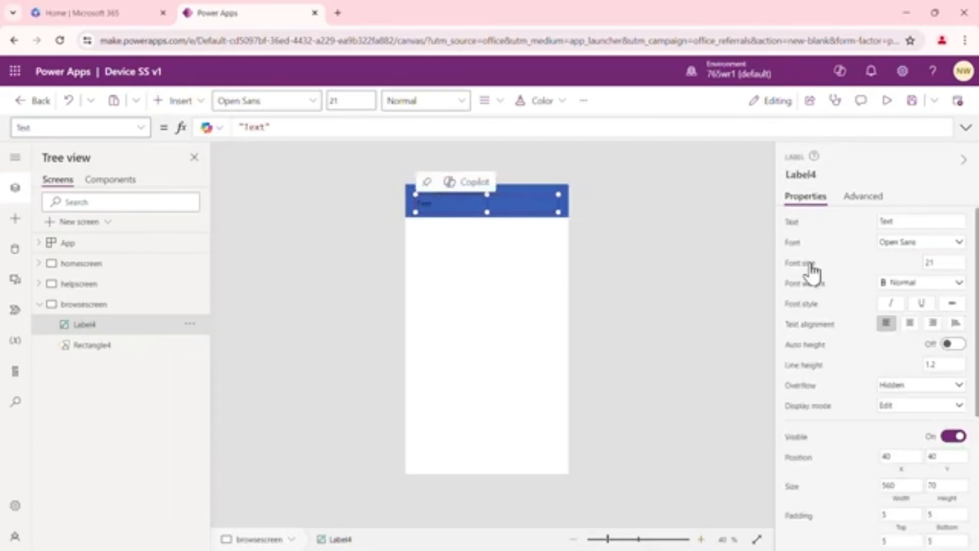
double_click(903, 222)
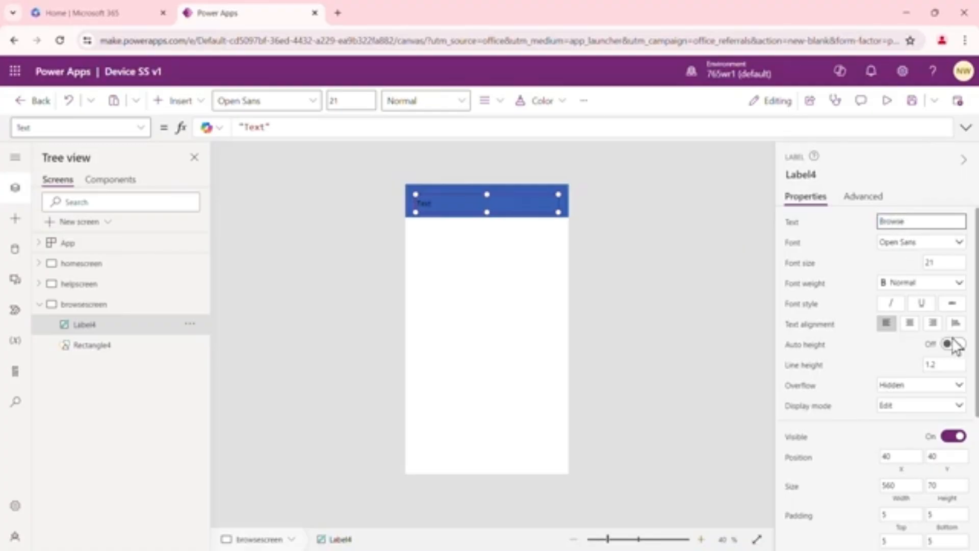
Set the Browse label's font weight to Bold and its text color to white
scroll(951, 354, down, 1)
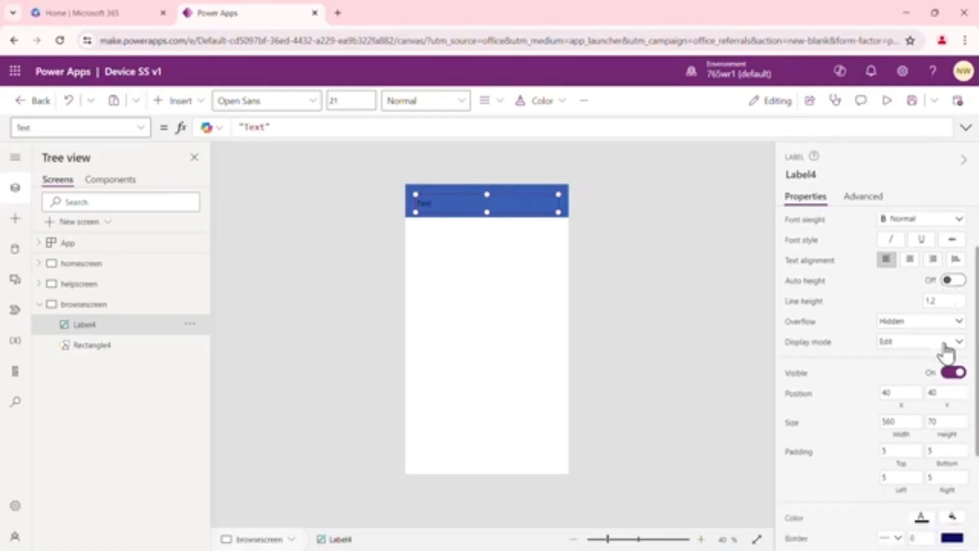
click(954, 220)
click(903, 234)
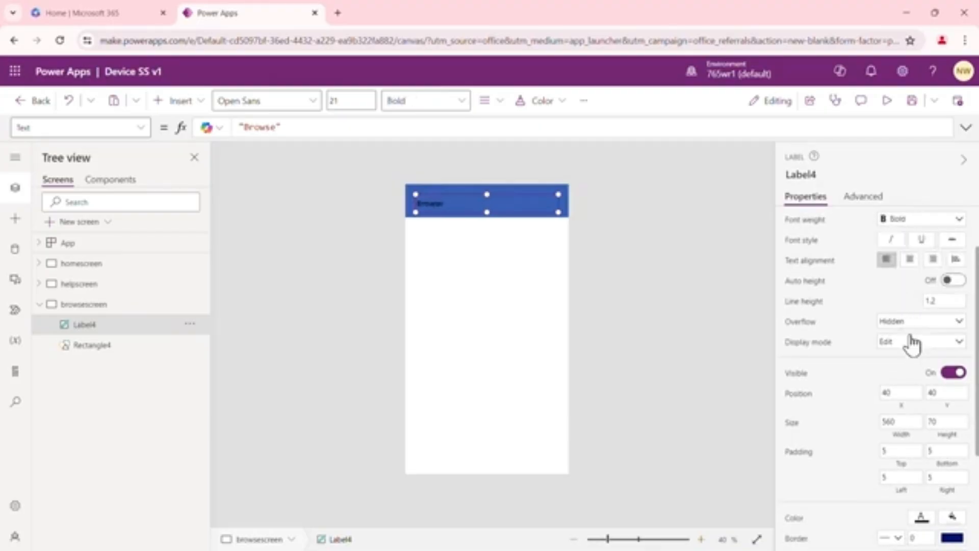
scroll(909, 339, down, 3)
click(921, 366)
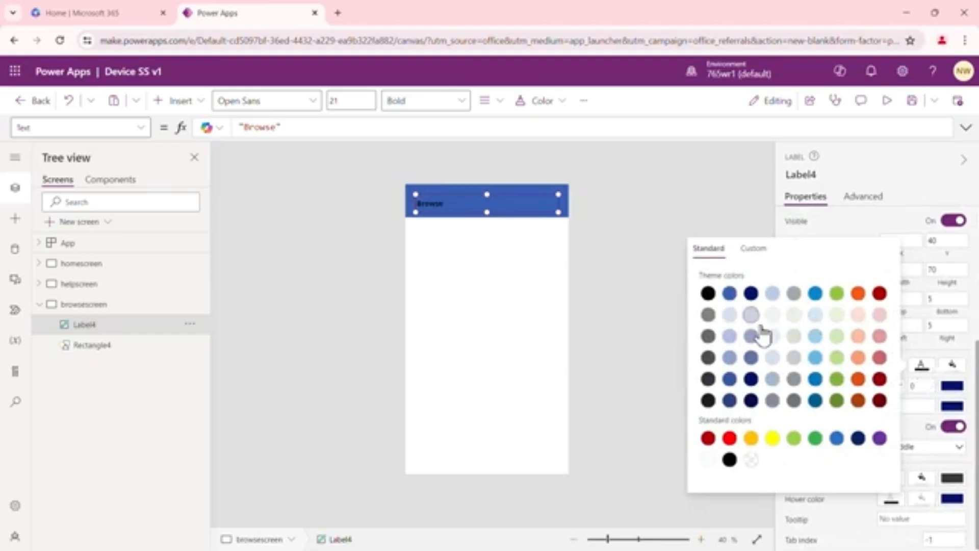
click(708, 460)
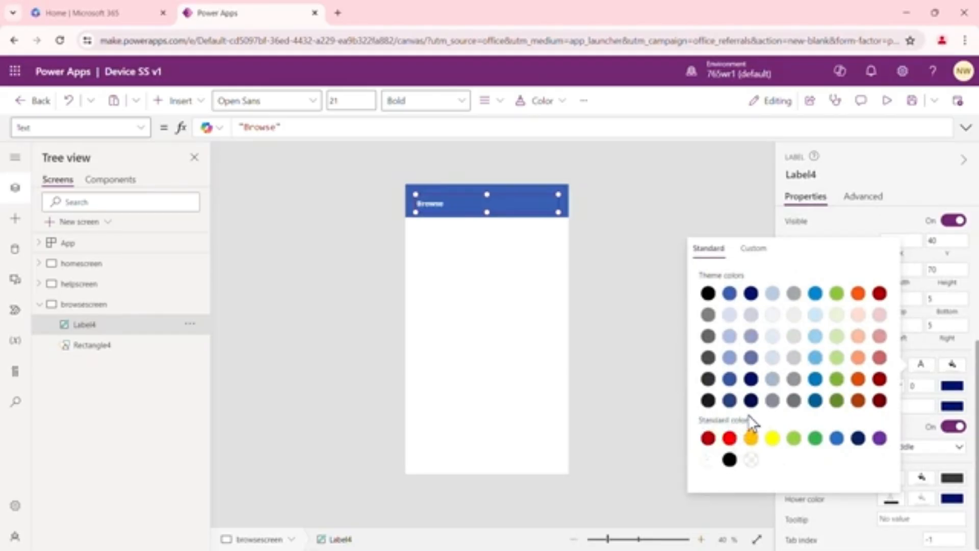
click(632, 195)
Shrink the Browse label to about 160 wide and 60 high, keeping it near the header's left edge
click(479, 204)
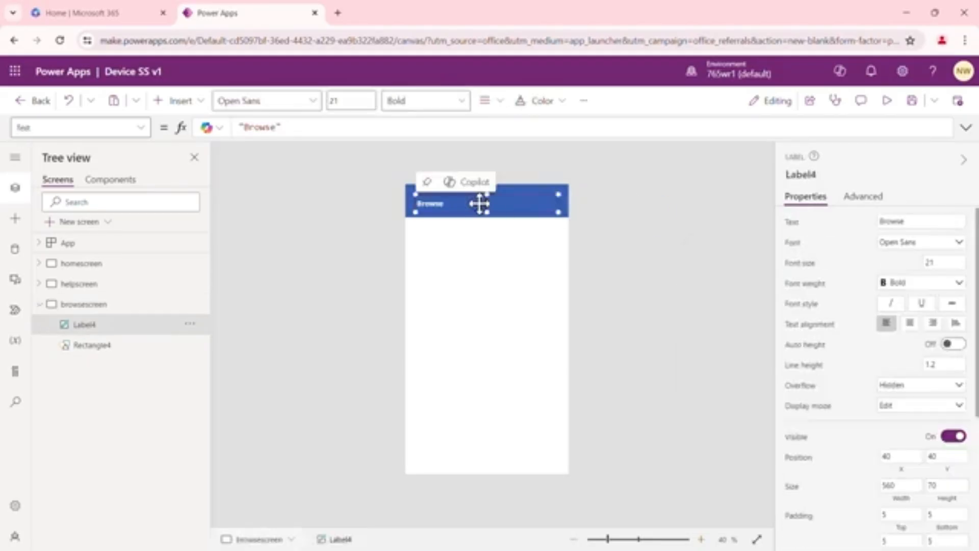
drag(556, 196, 456, 201)
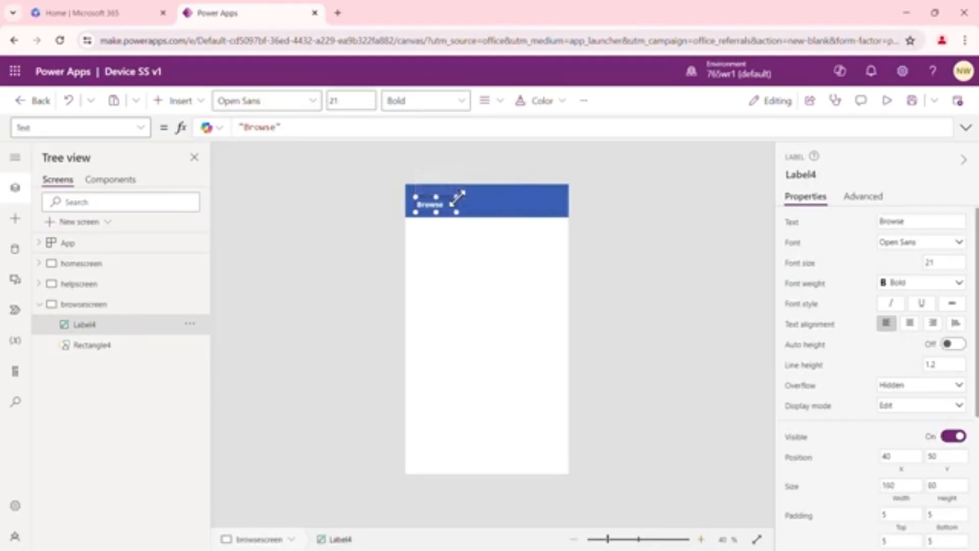
click(520, 276)
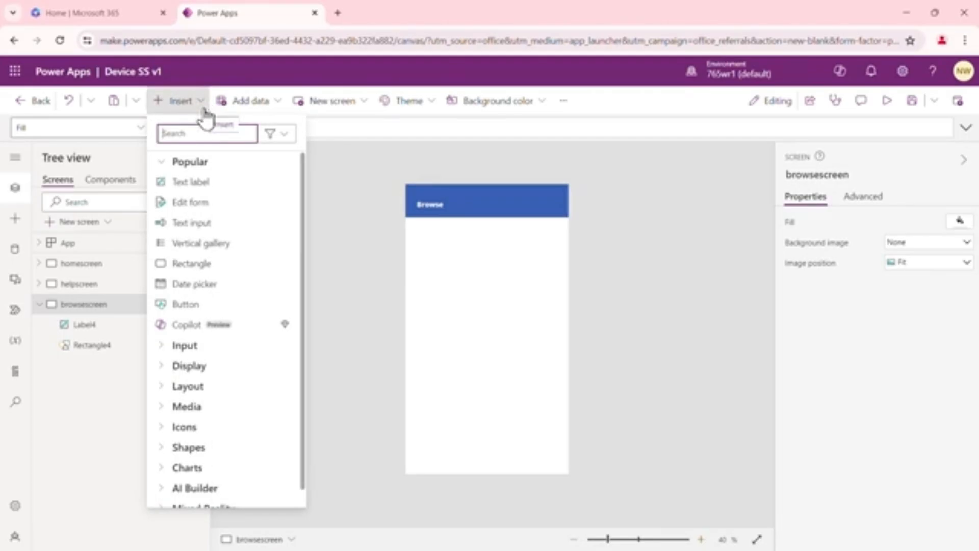
Insert a Home icon on browsescreen and place it at the header's right end, at about X 557, Y 33
text(home)
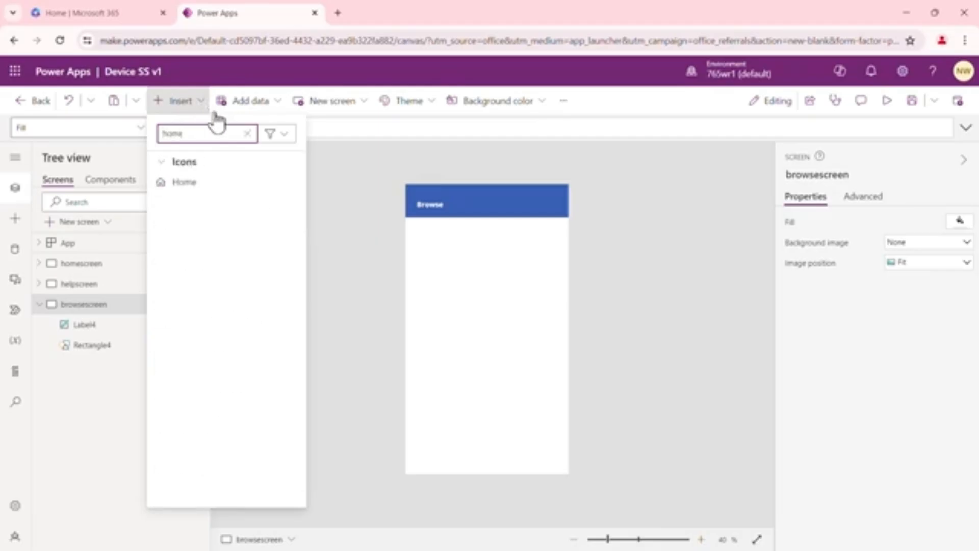
click(202, 183)
drag(431, 206, 559, 201)
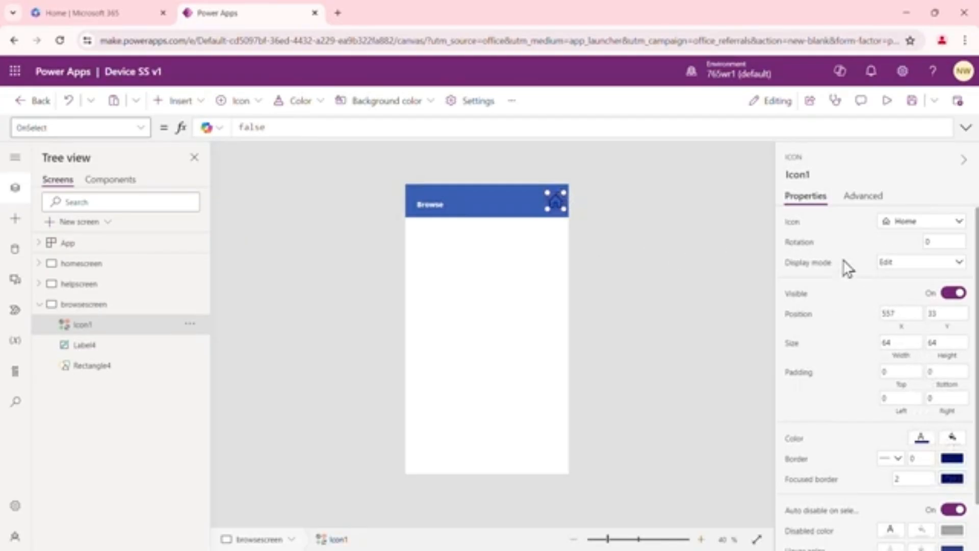
Set the browsescreen Home icon's color to white
click(921, 437)
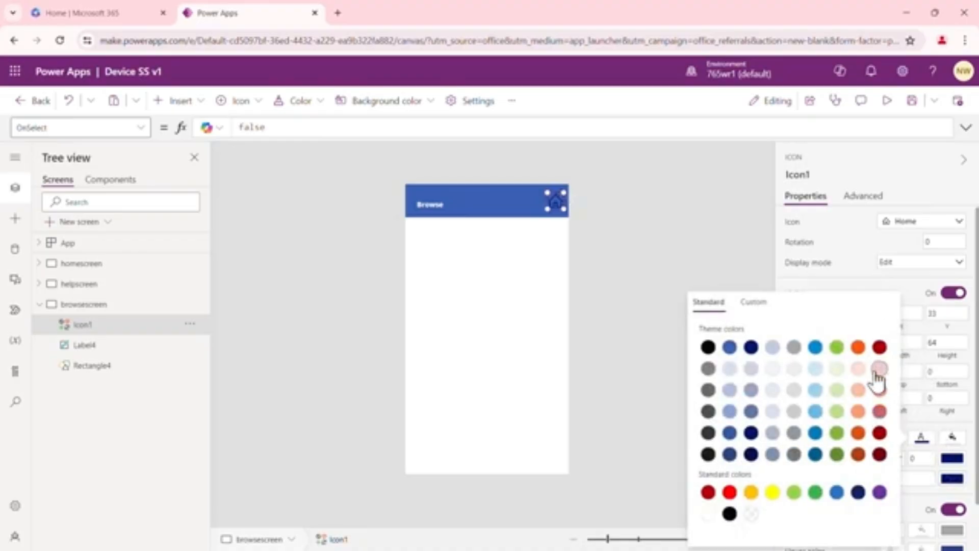
click(708, 513)
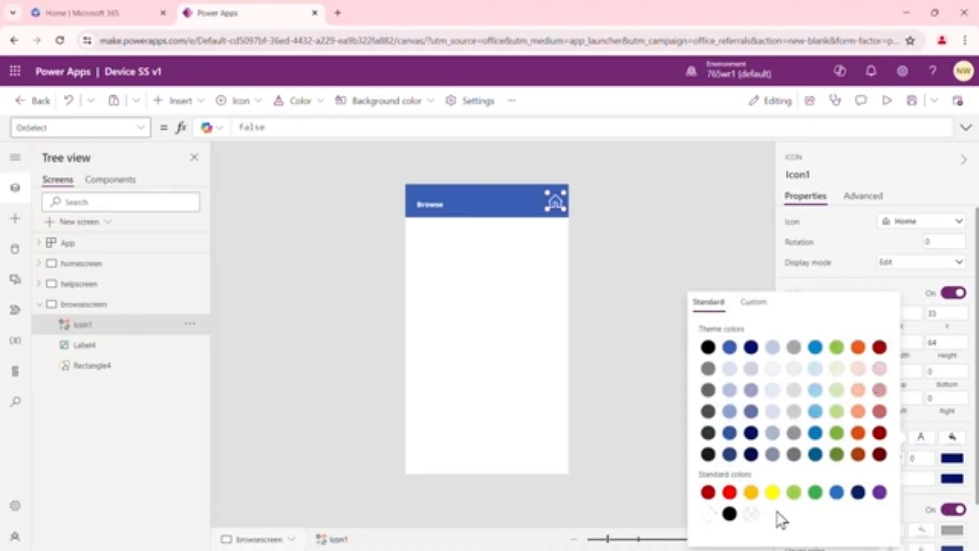
click(511, 269)
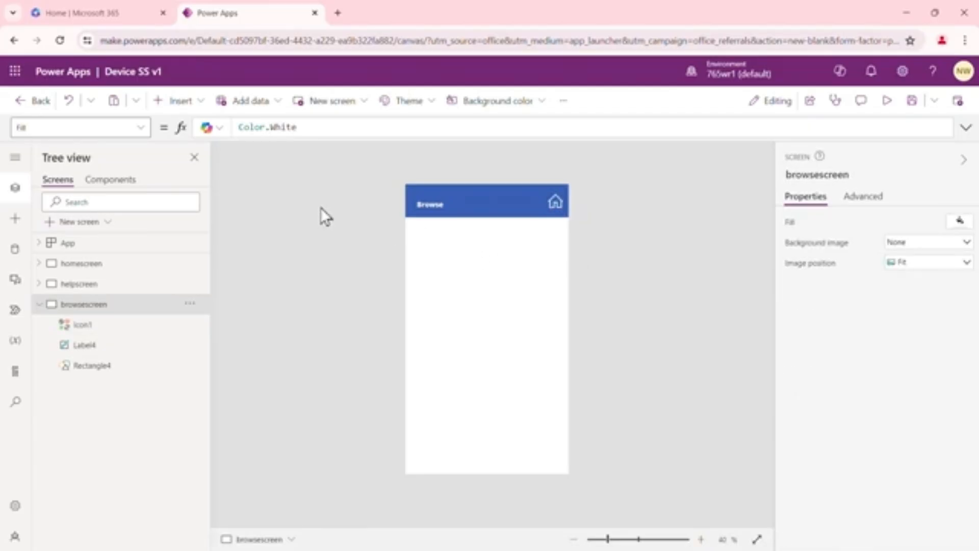
Insert a Globe - Refresh icon on browsescreen and place it beside the Home icon, at about X 465, Y 33
click(199, 104)
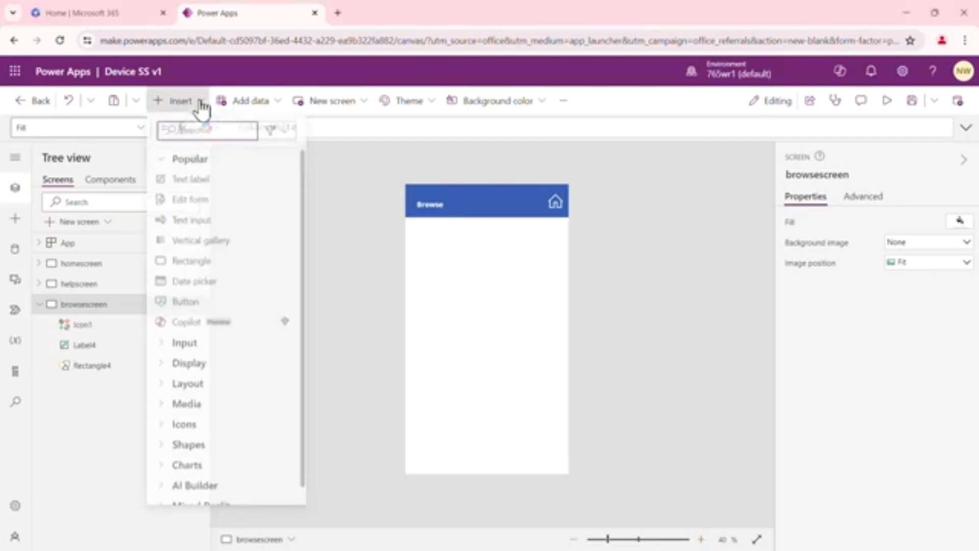
text(refre)
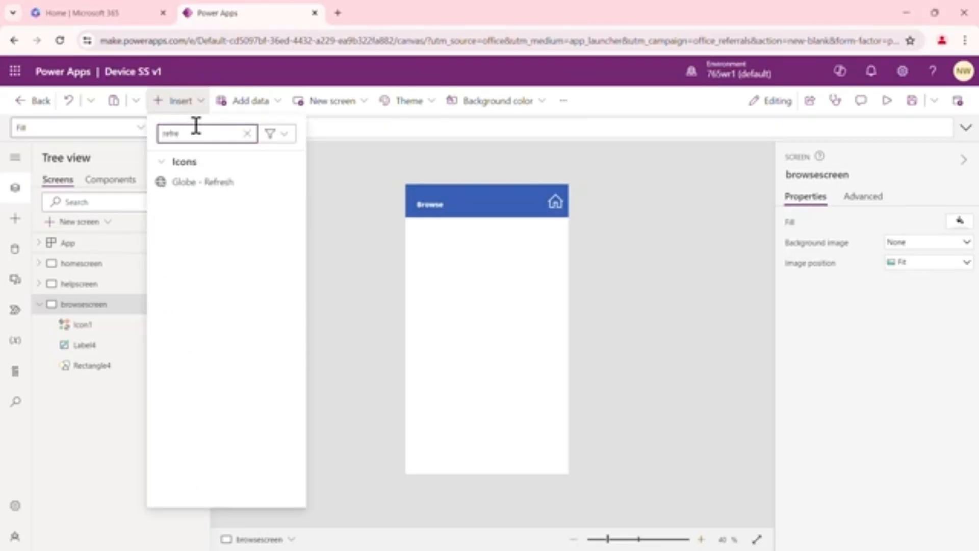
click(207, 184)
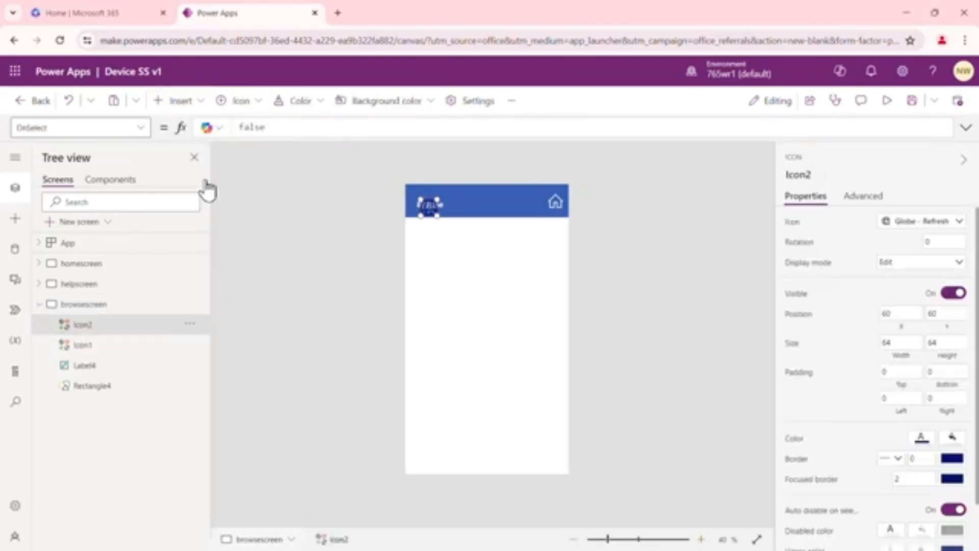
drag(431, 208, 534, 202)
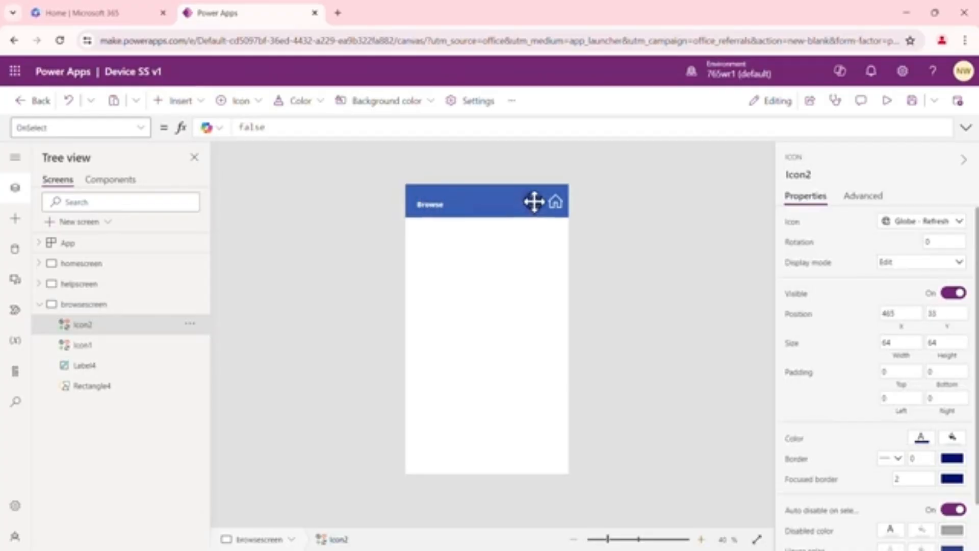
click(527, 257)
Set the Globe - Refresh icon's color to white
click(536, 200)
click(921, 437)
click(708, 515)
click(538, 289)
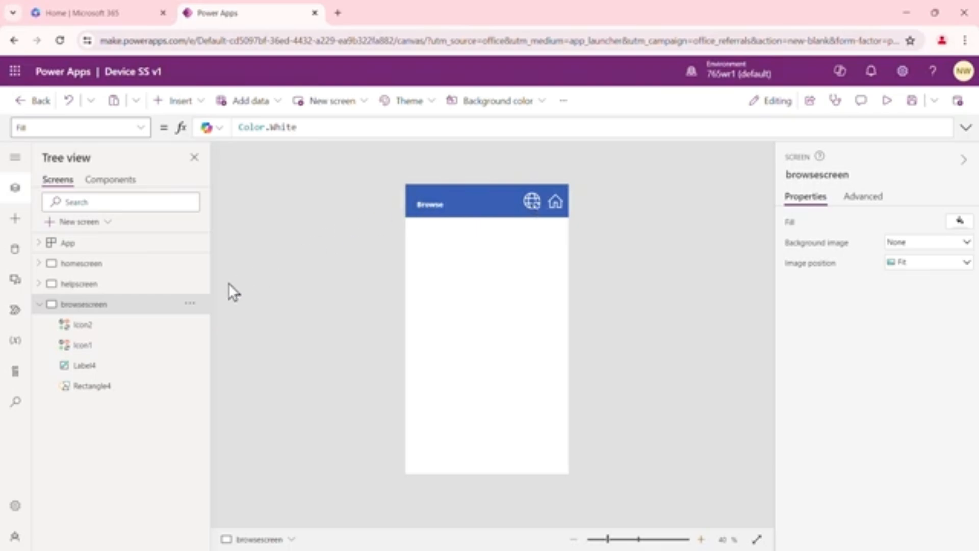
Set the browsescreen Home icon's OnSelect formula to Navigate(homescreen)
click(190, 307)
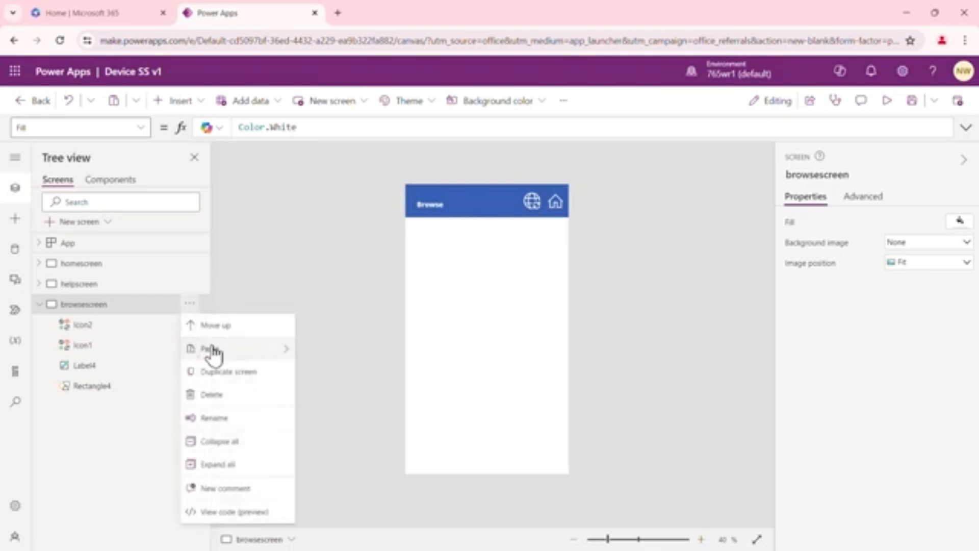
click(557, 199)
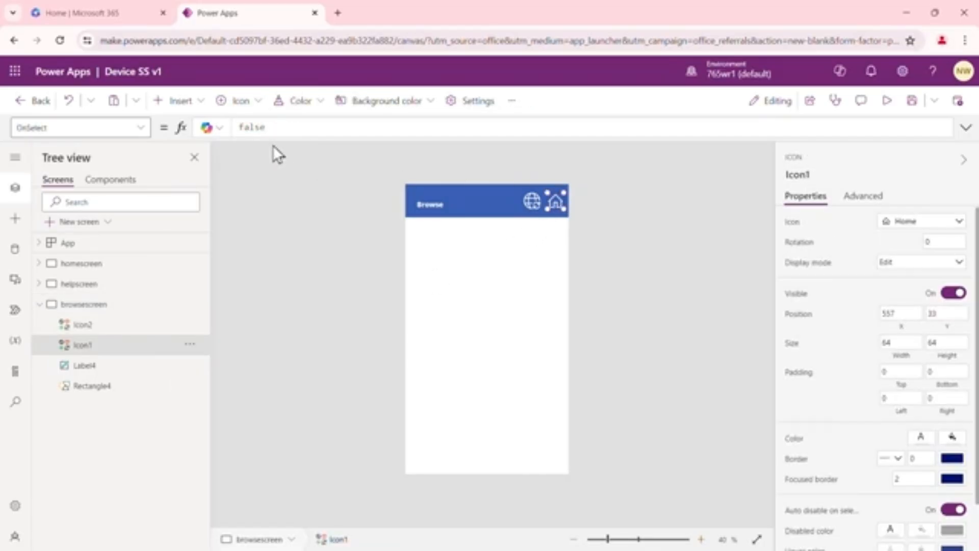
drag(270, 128, 238, 127)
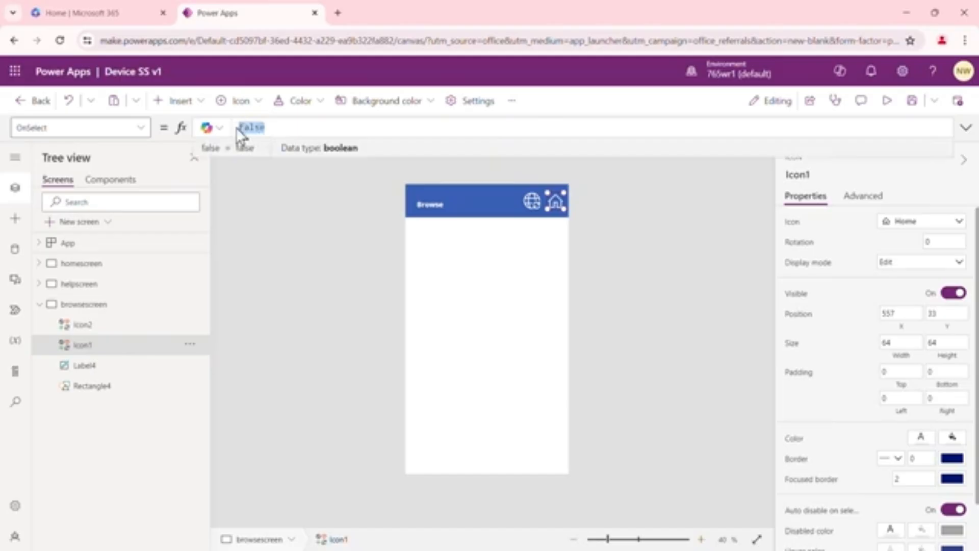
text(navi)
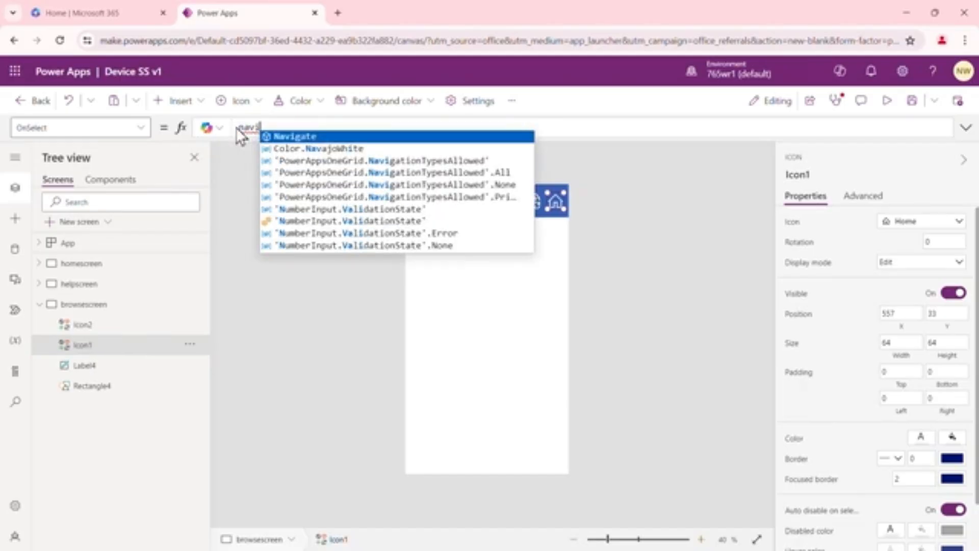
key(Tab)
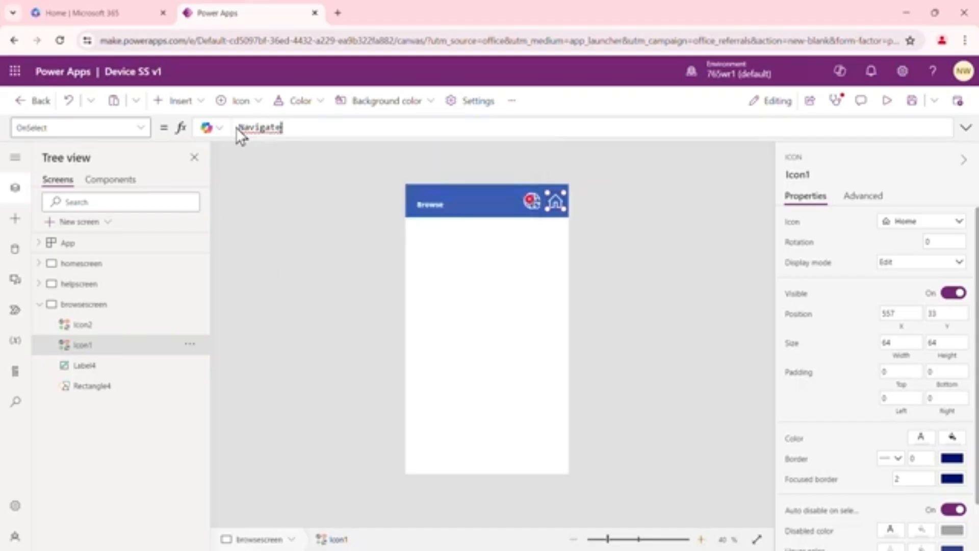
text(()
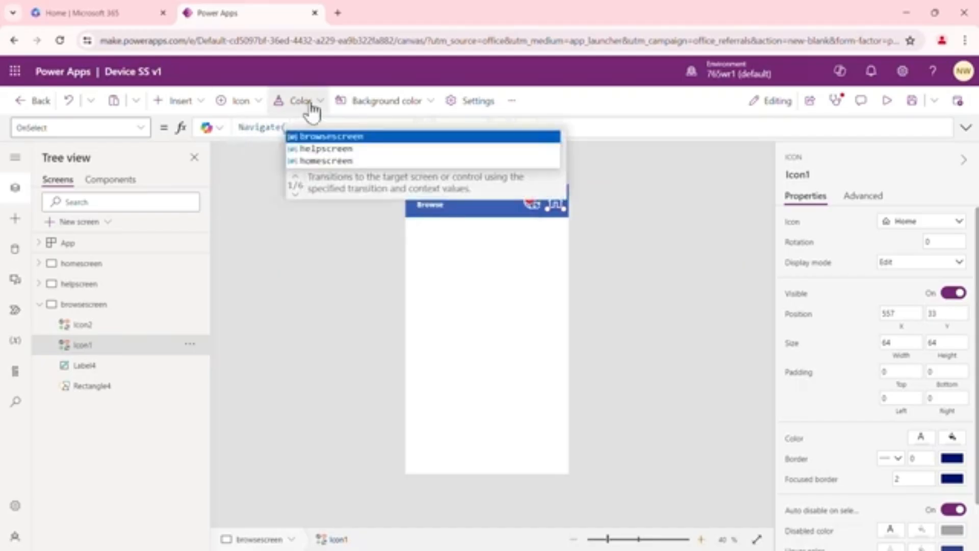
click(336, 161)
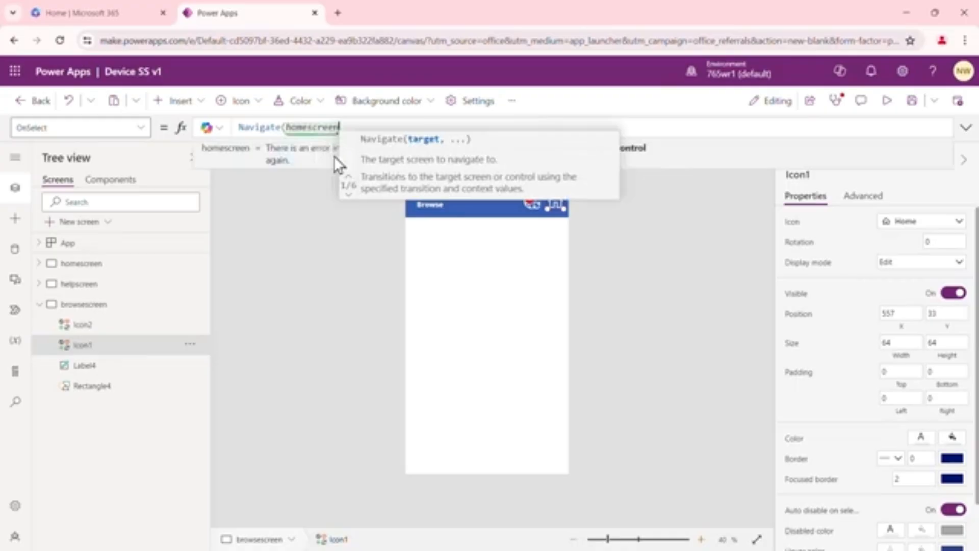
click(331, 246)
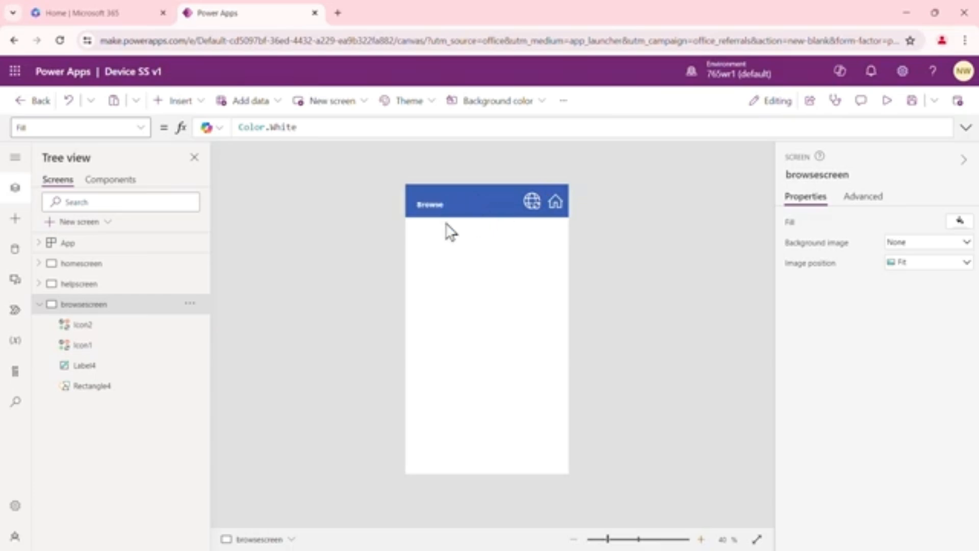
Duplicate browsescreen and check the OnSelect formula of the copy's Home icon
click(189, 304)
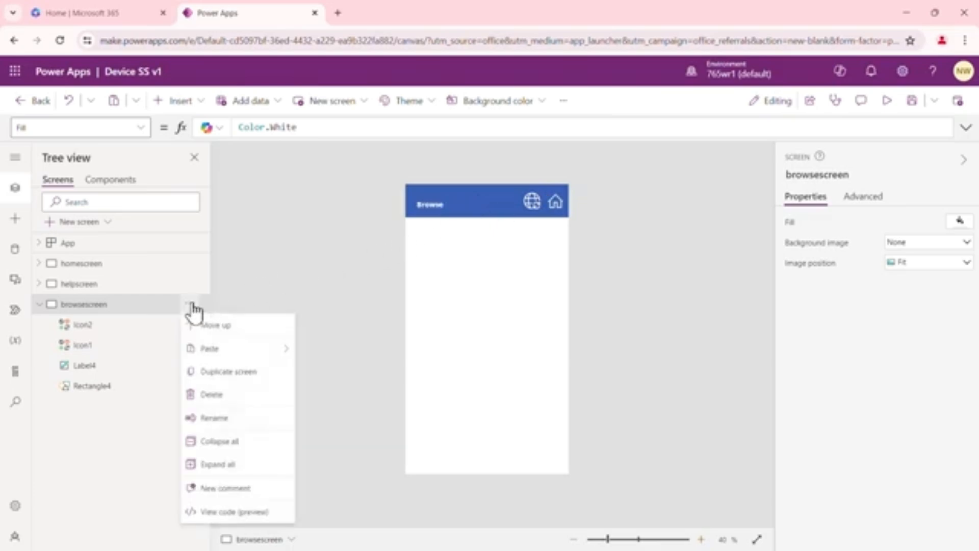
click(236, 372)
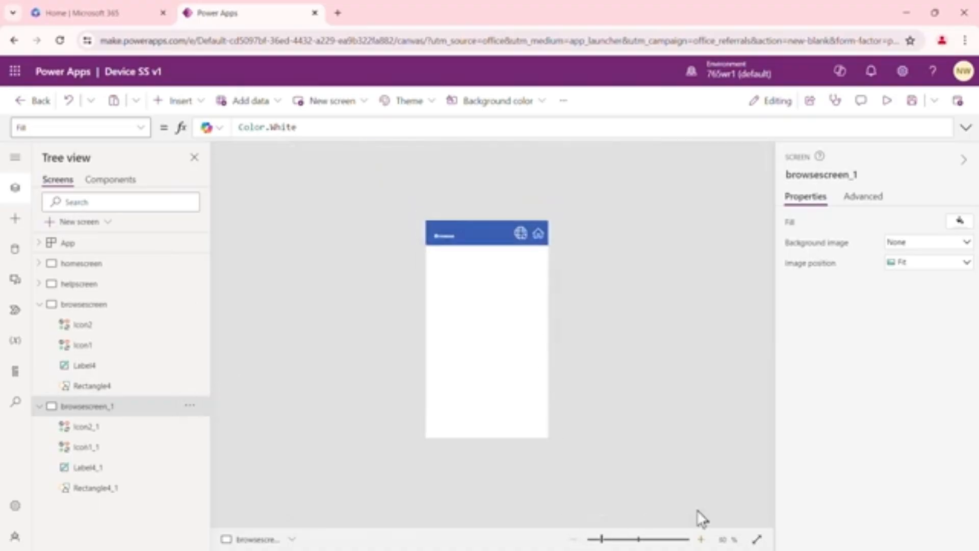
click(702, 539)
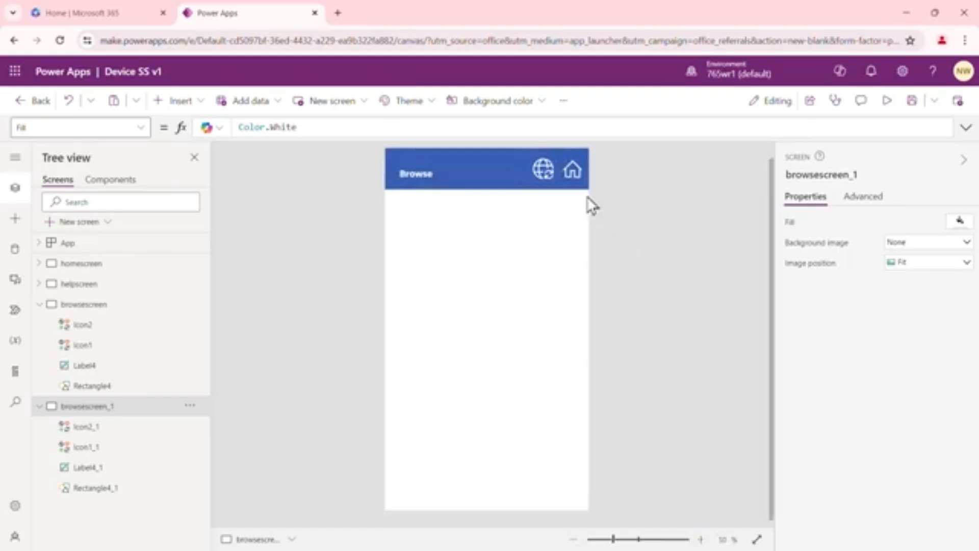
click(576, 171)
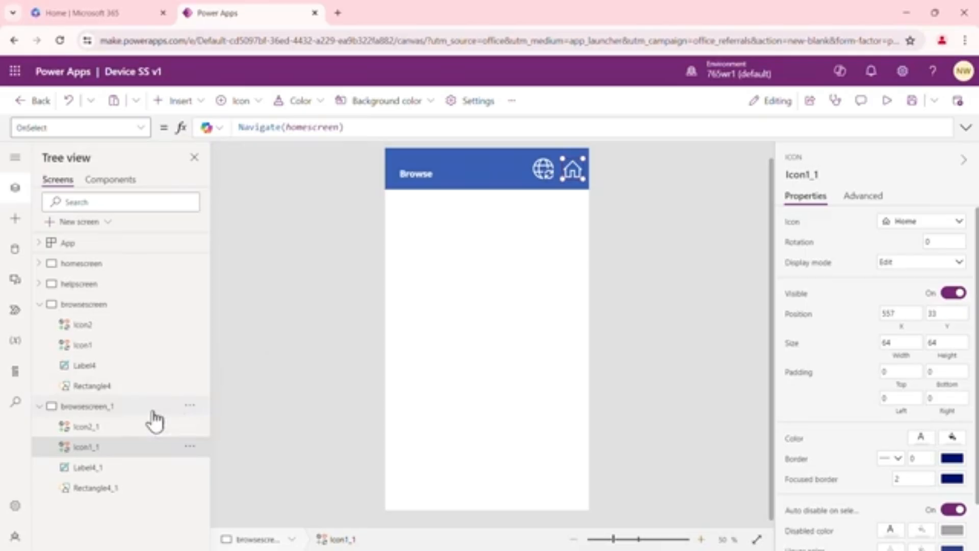
Rename the duplicated browse screen as detailscreen
click(191, 405)
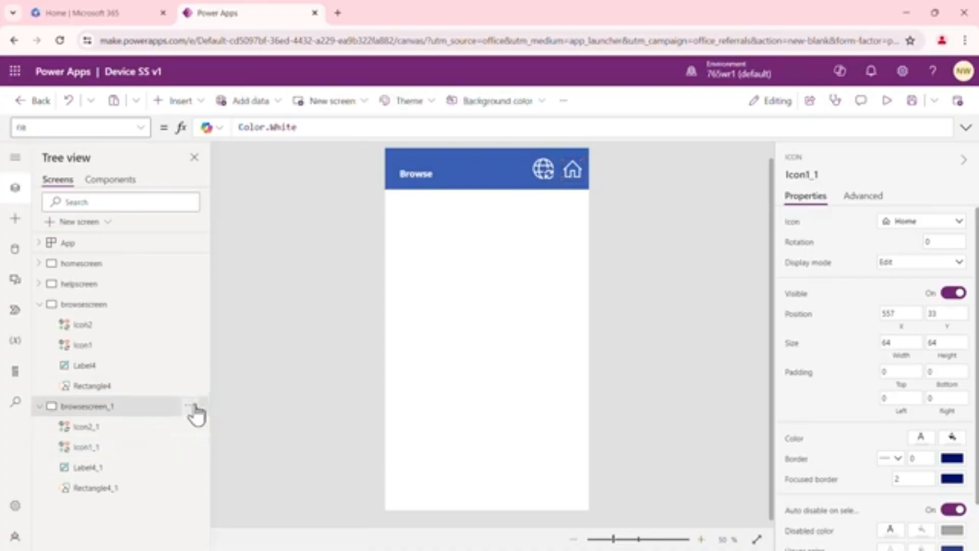
click(234, 299)
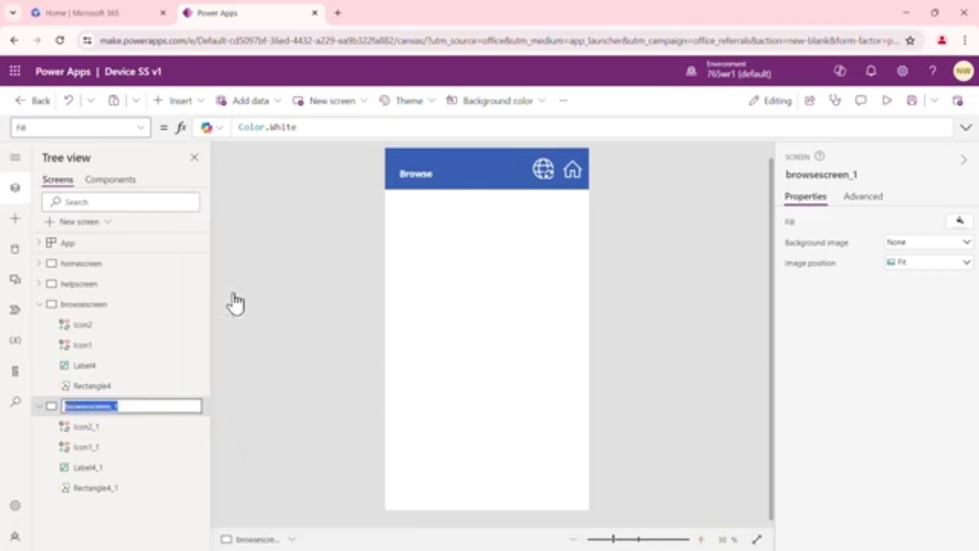
text(de)
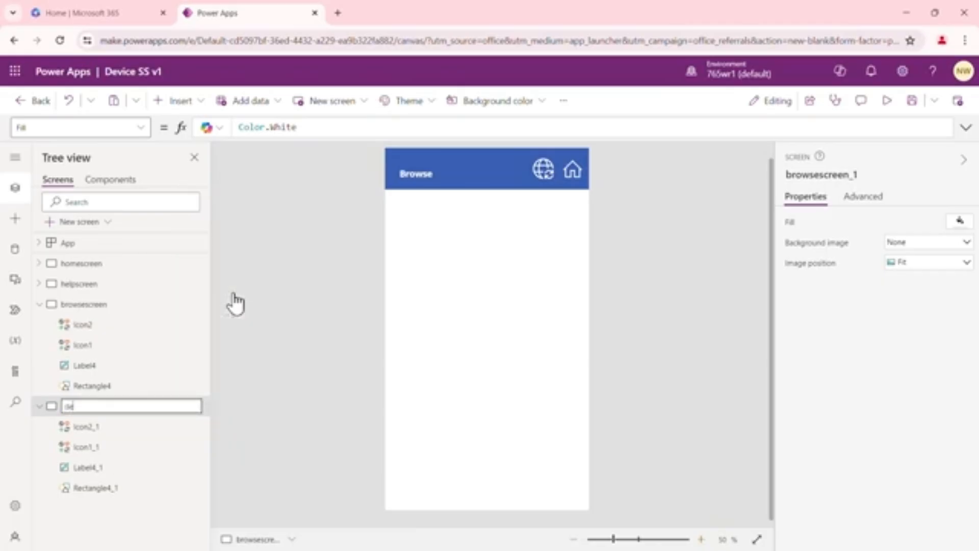
text(tailscreen)
key(Return)
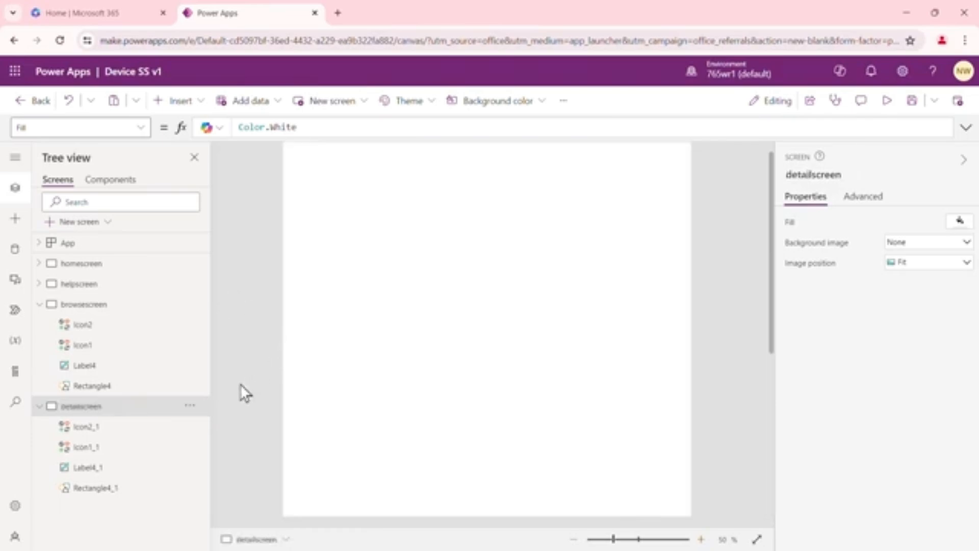
Duplicate detailscreen and rename the copy as editscreen
click(190, 405)
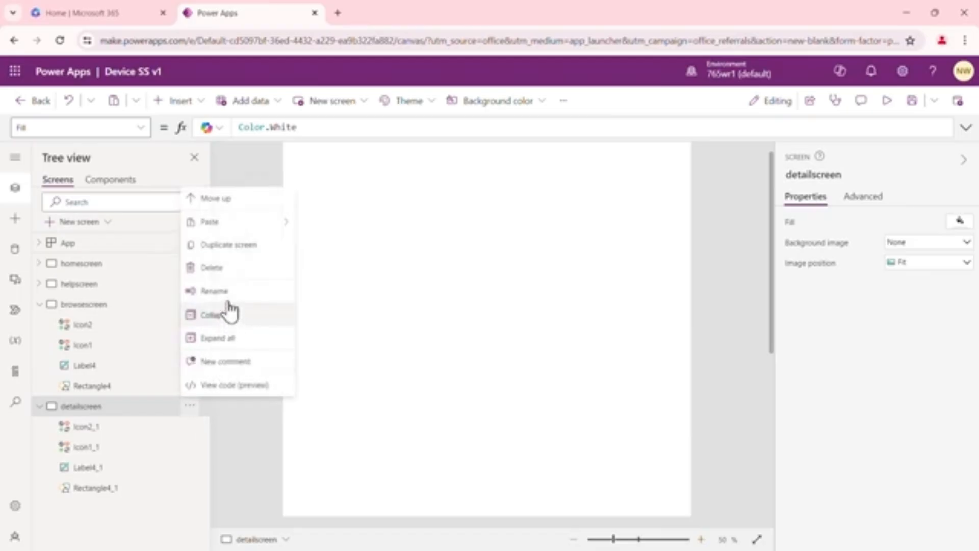
click(244, 246)
scroll(196, 373, down, 2)
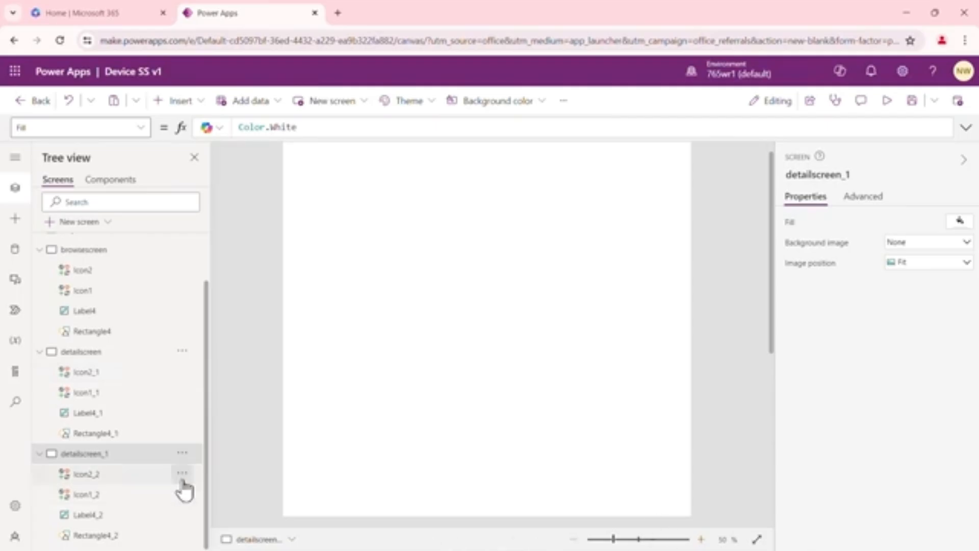
click(182, 454)
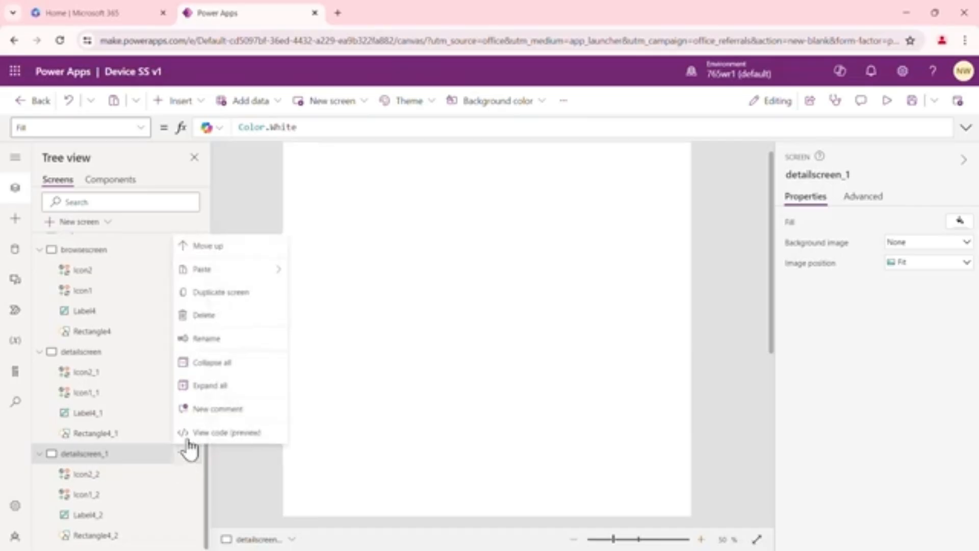
click(222, 338)
text(e)
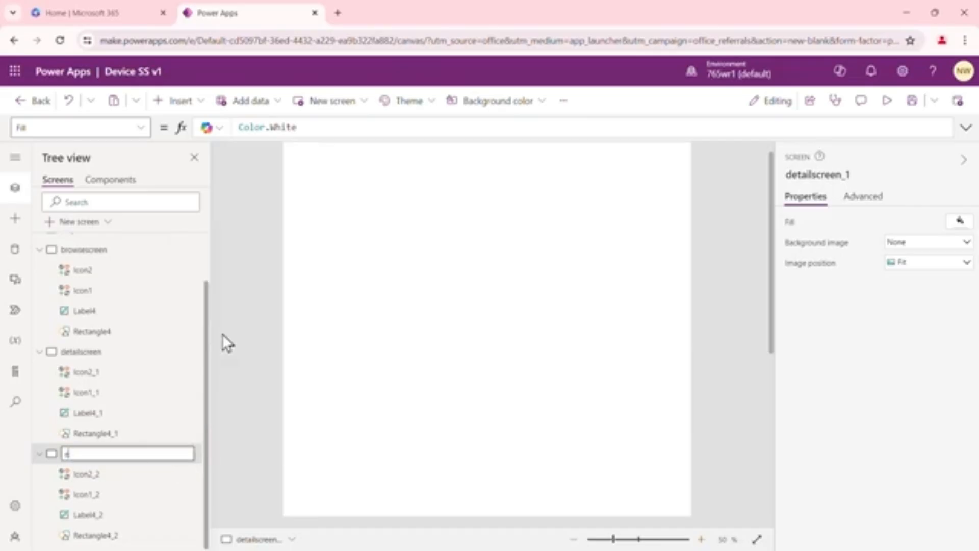
text(ditscreen)
key(Return)
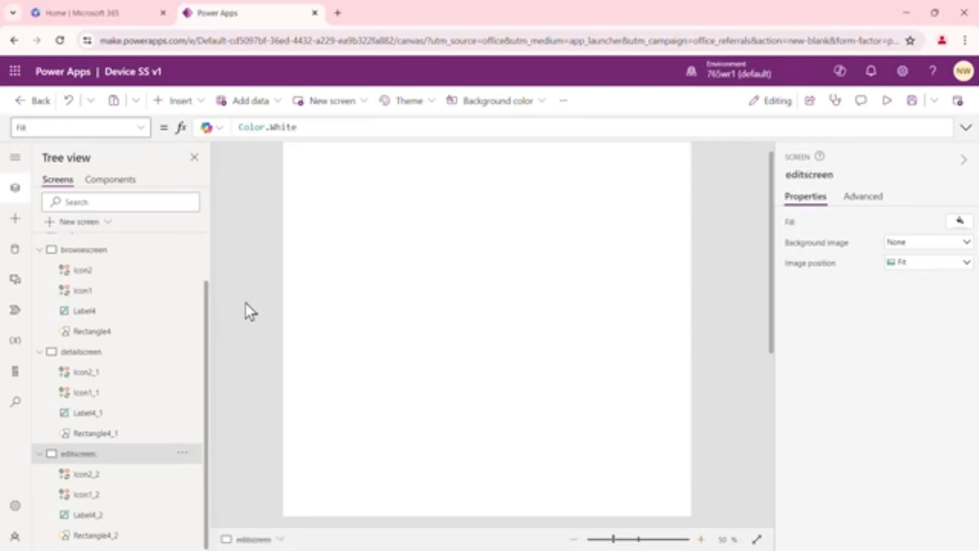
View the whole layouts of editscreen, detailscreen and browsescreen in turn to compare them
drag(206, 296, 204, 265)
click(572, 539)
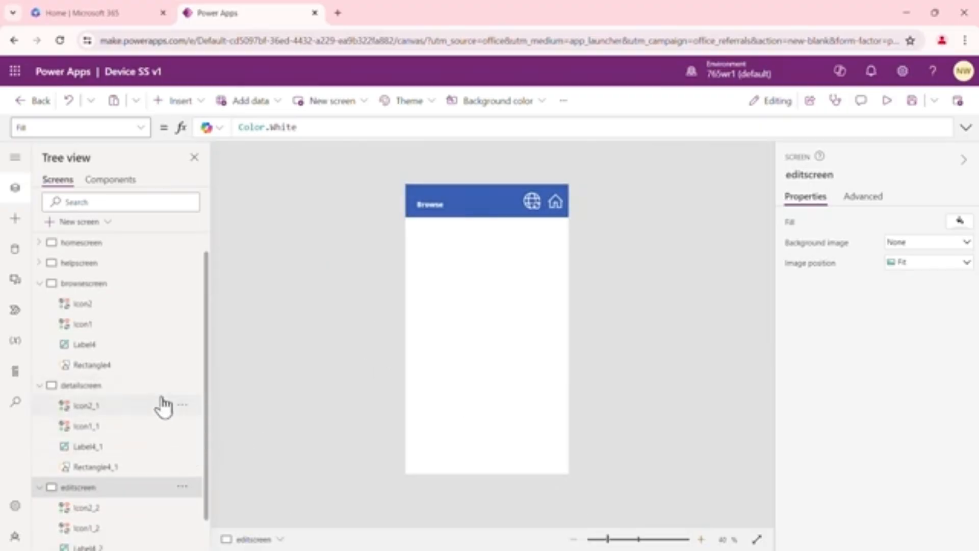
click(102, 387)
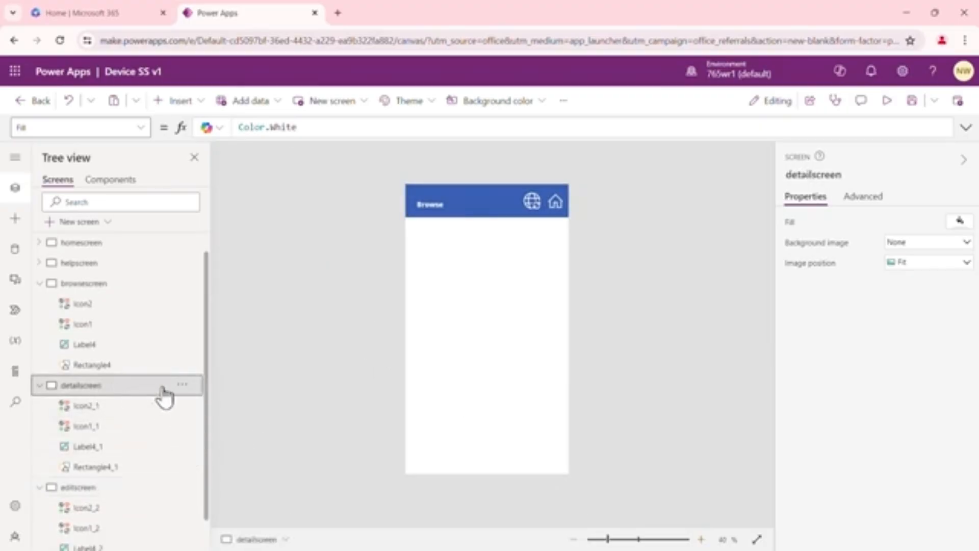
click(100, 288)
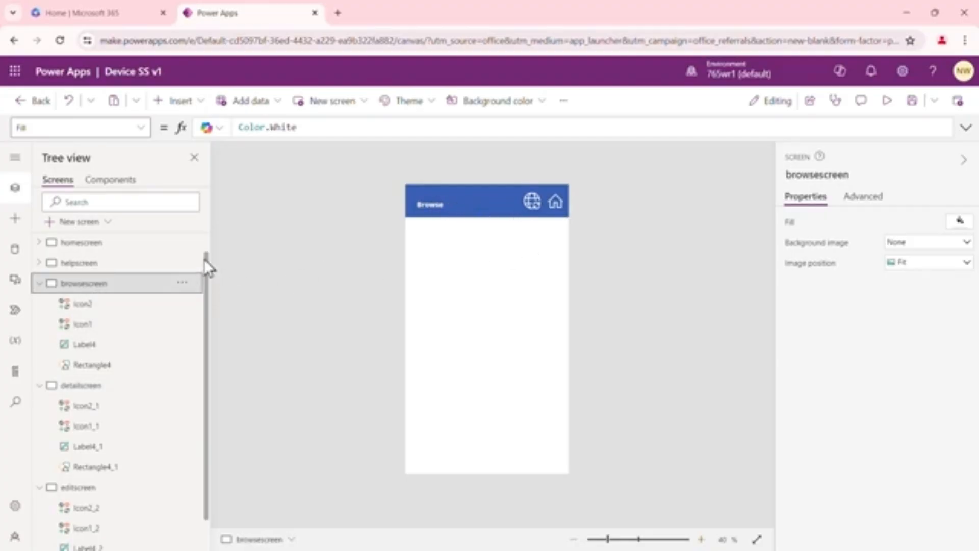
Collapse the control lists of browsescreen, detailscreen and editscreen in the screen tree
drag(206, 256, 207, 233)
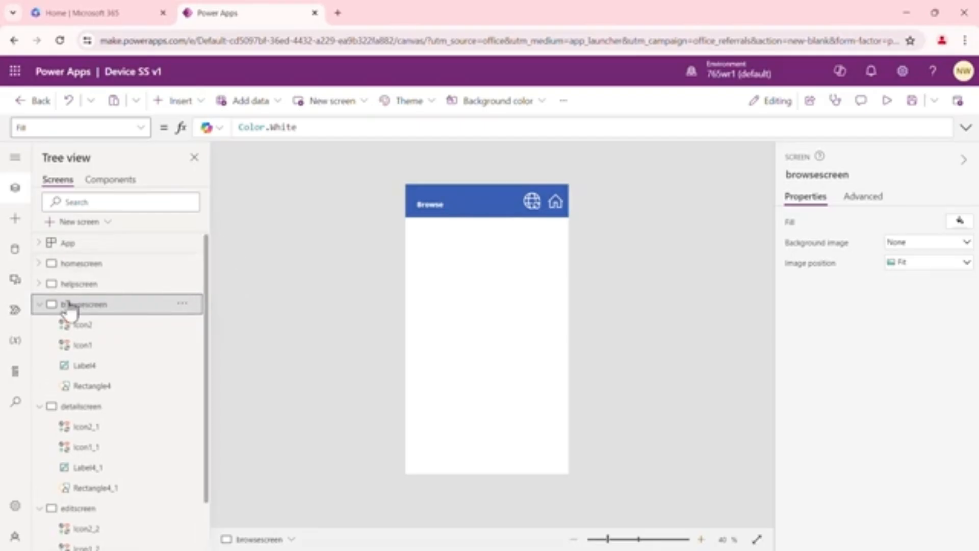
click(39, 303)
click(39, 324)
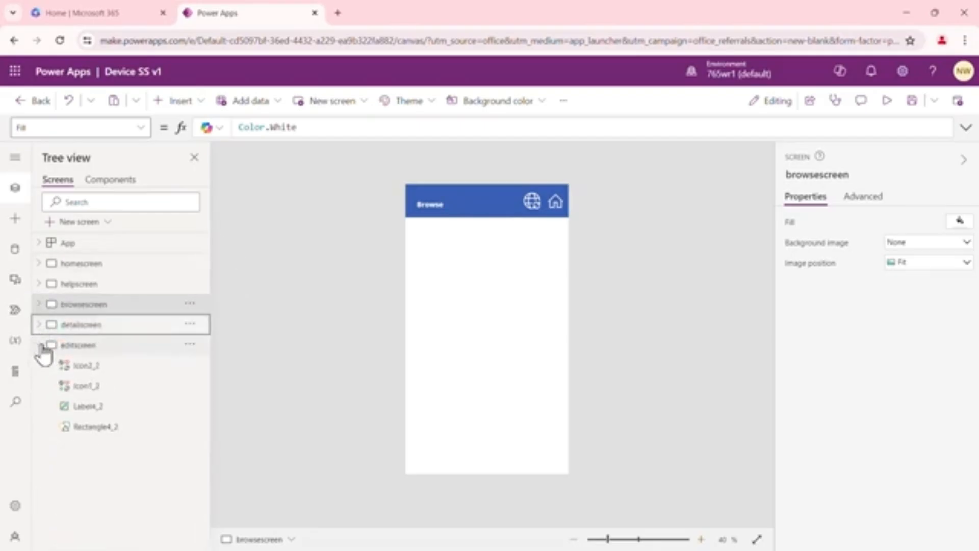
click(40, 345)
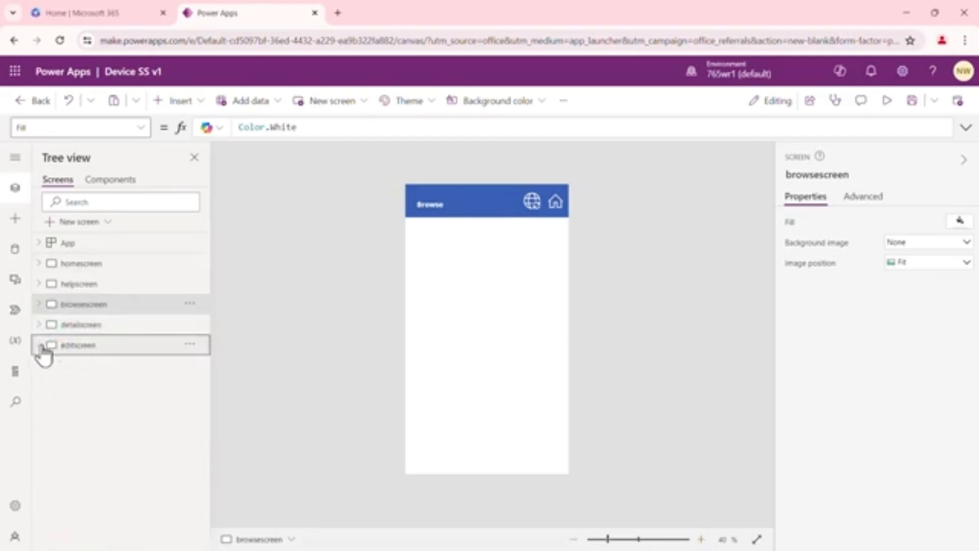
Set the OnSelect formula of homescreen's Browse button to navigate to browsescreen
click(85, 265)
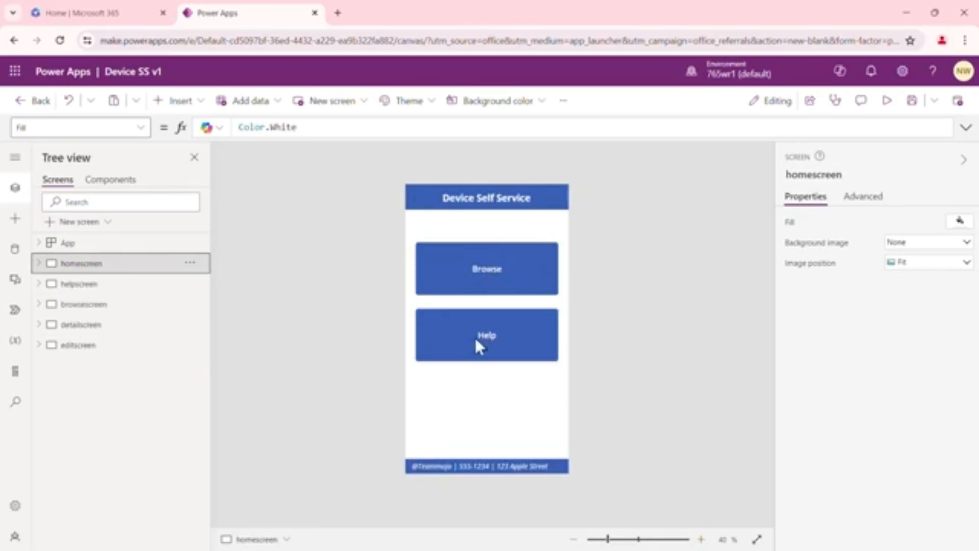
click(490, 272)
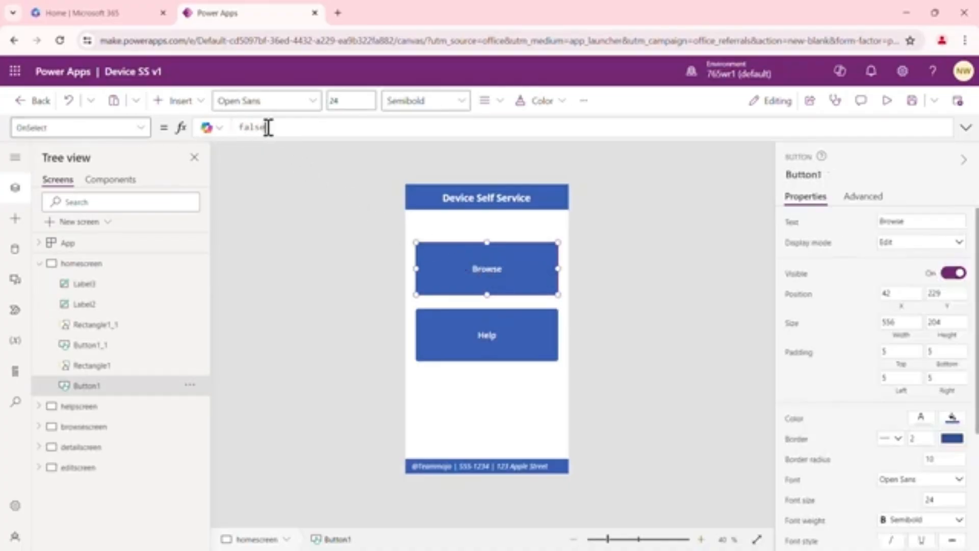
drag(269, 127, 237, 127)
text(naviga)
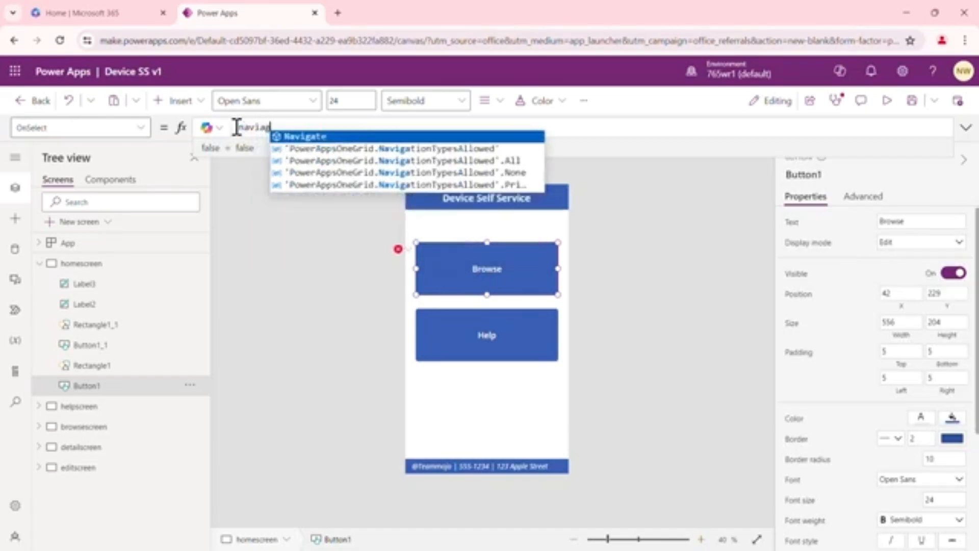
key(Tab)
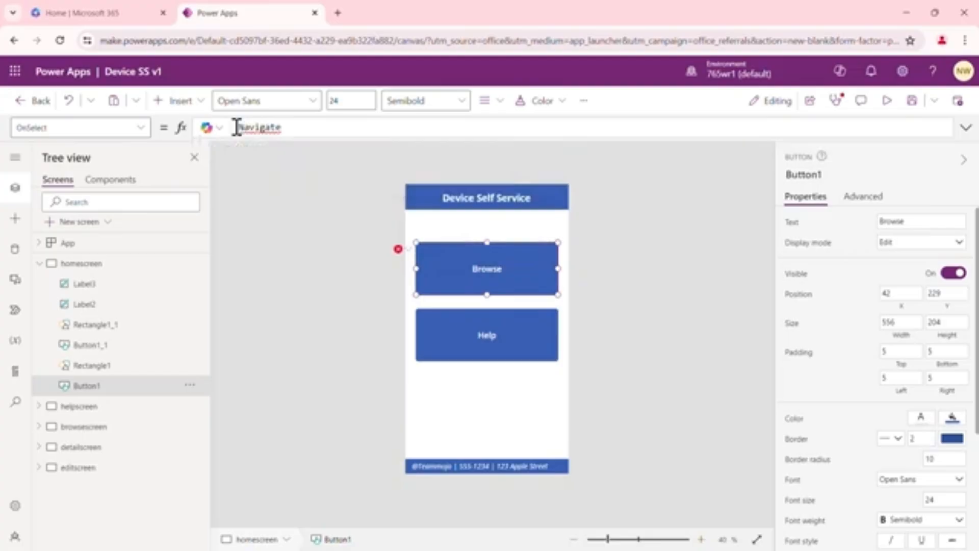
text(()
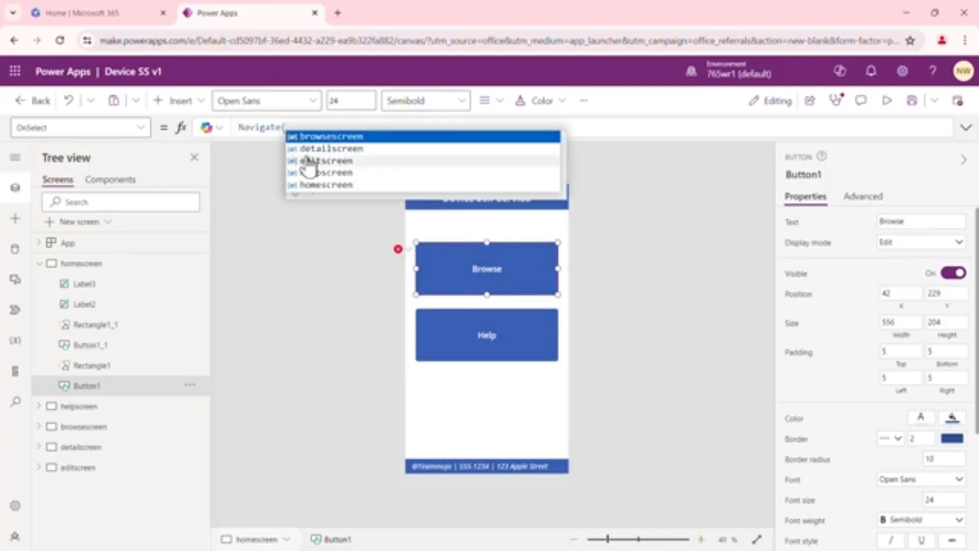
click(350, 137)
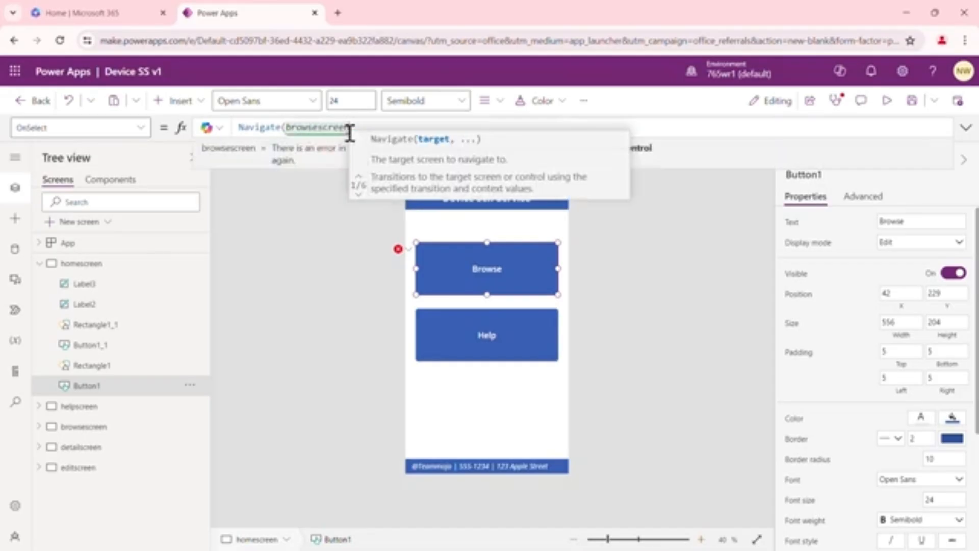
Set the OnSelect formula of homescreen's Help button to Navigate(helpscreen)
click(518, 335)
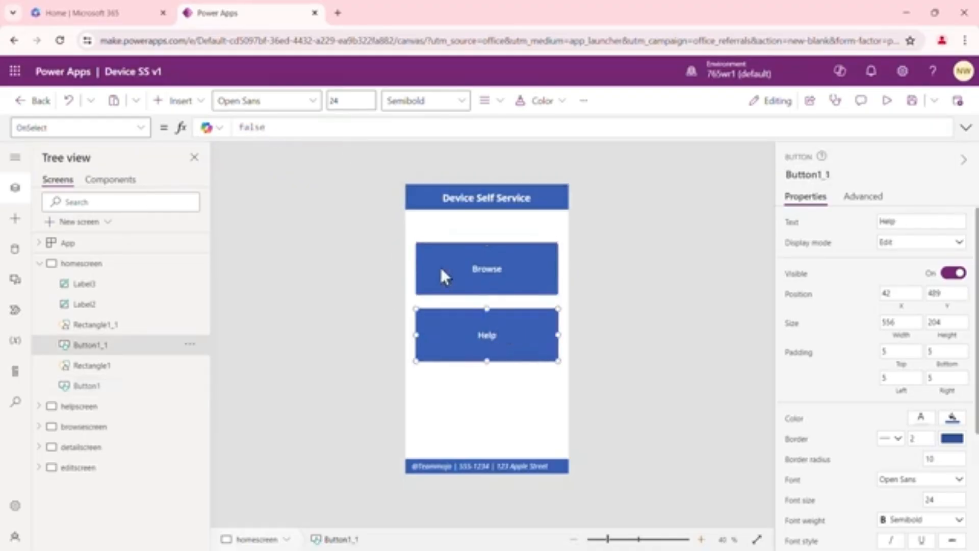
click(270, 131)
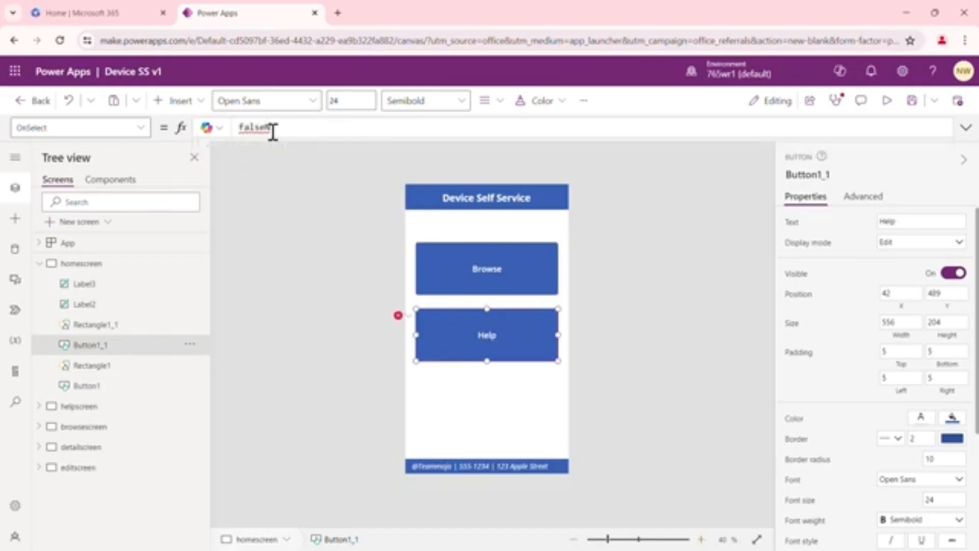
key(BackSpace)
text(naviga)
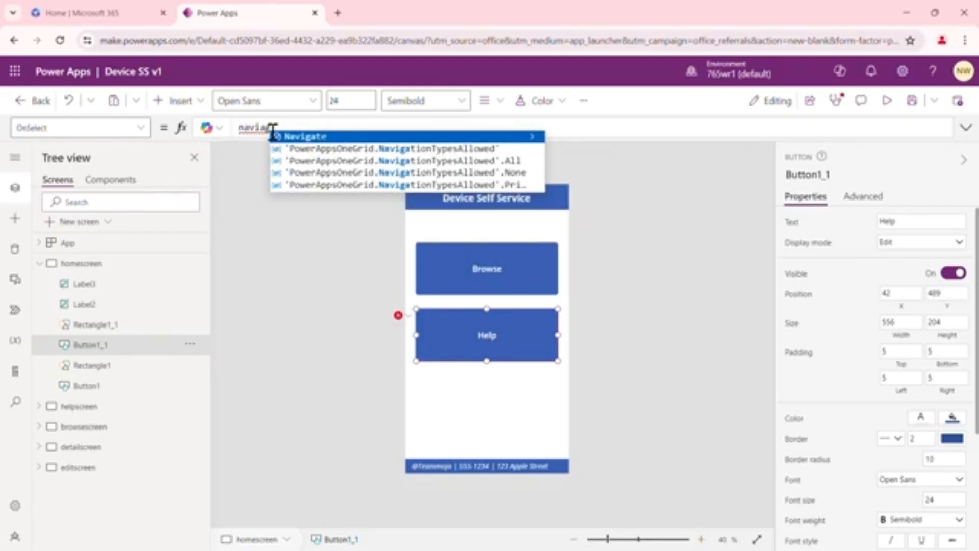
key(Tab)
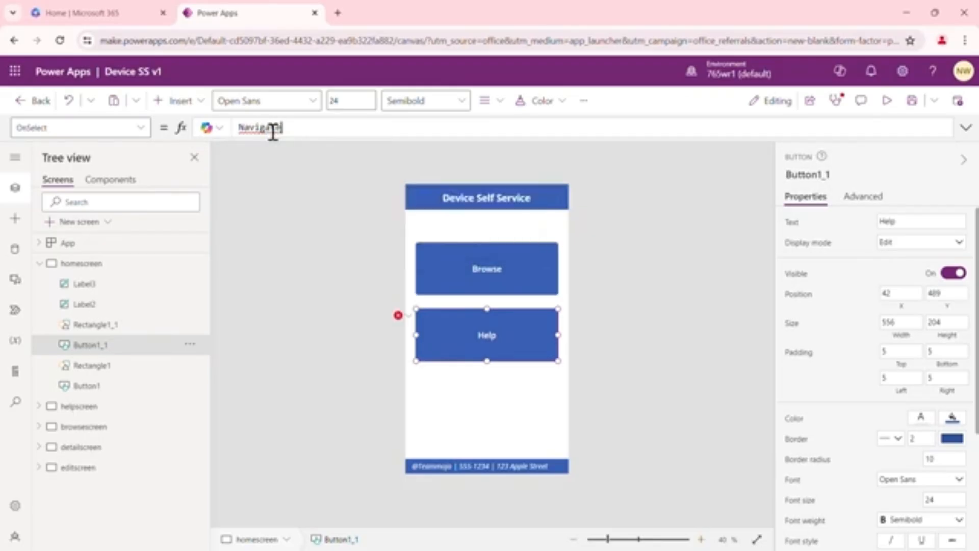
text(()
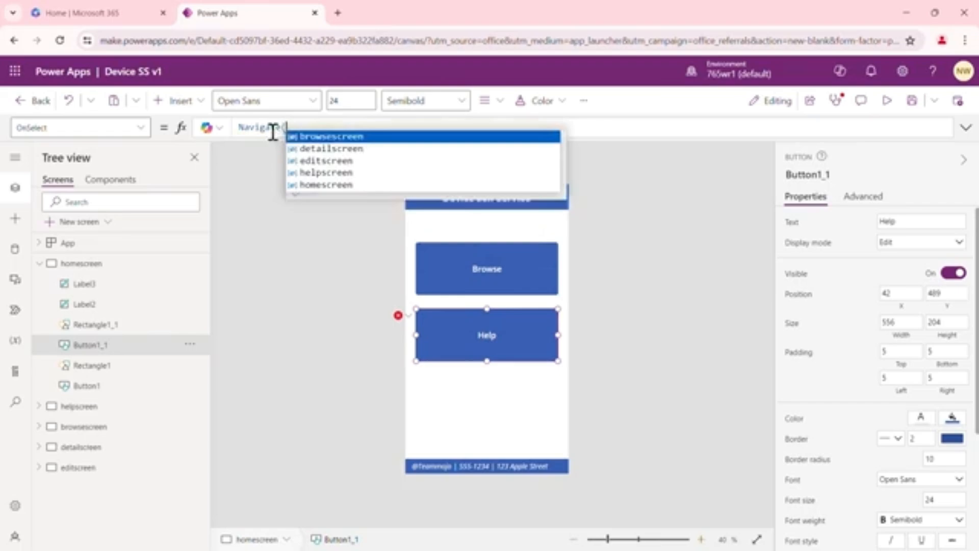
click(323, 172)
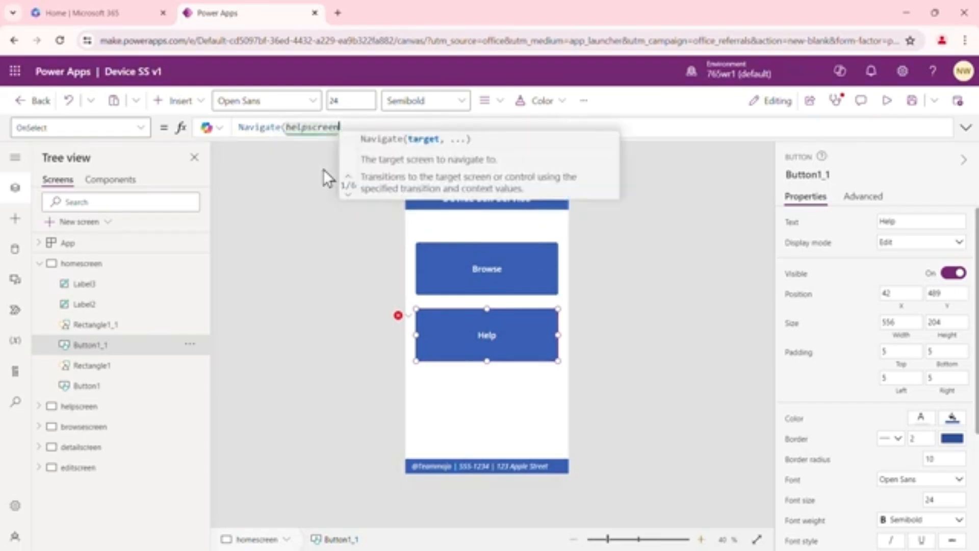
text())
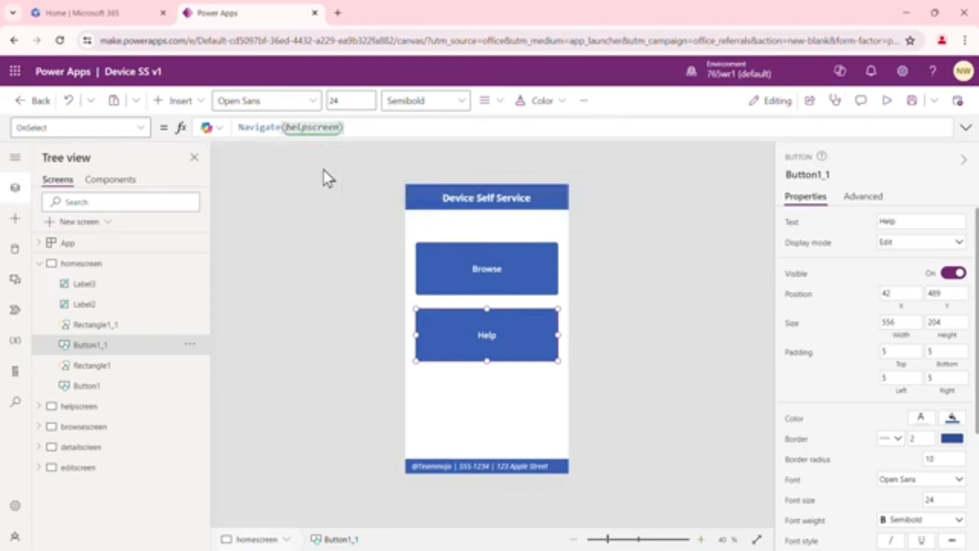
click(324, 295)
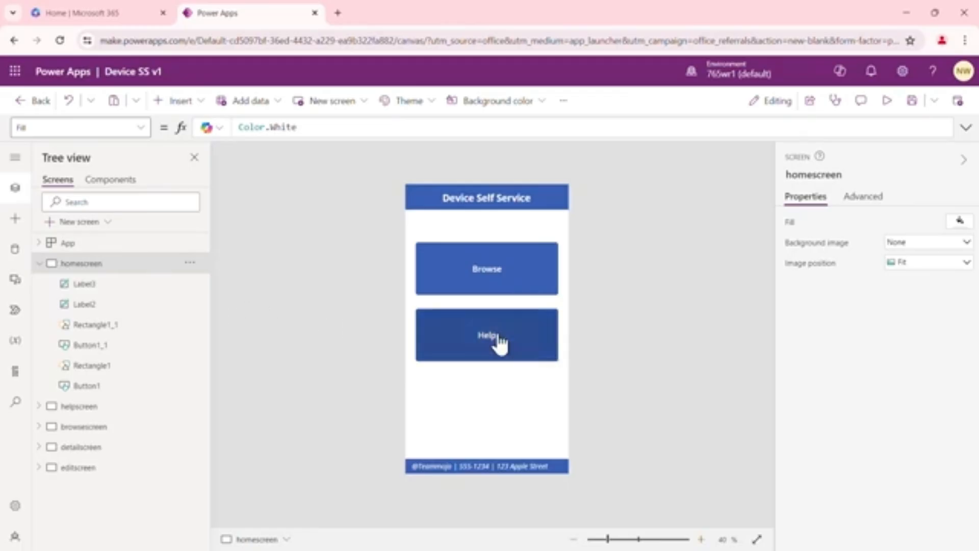
Copy the home icon from the header of browsescreen
click(79, 407)
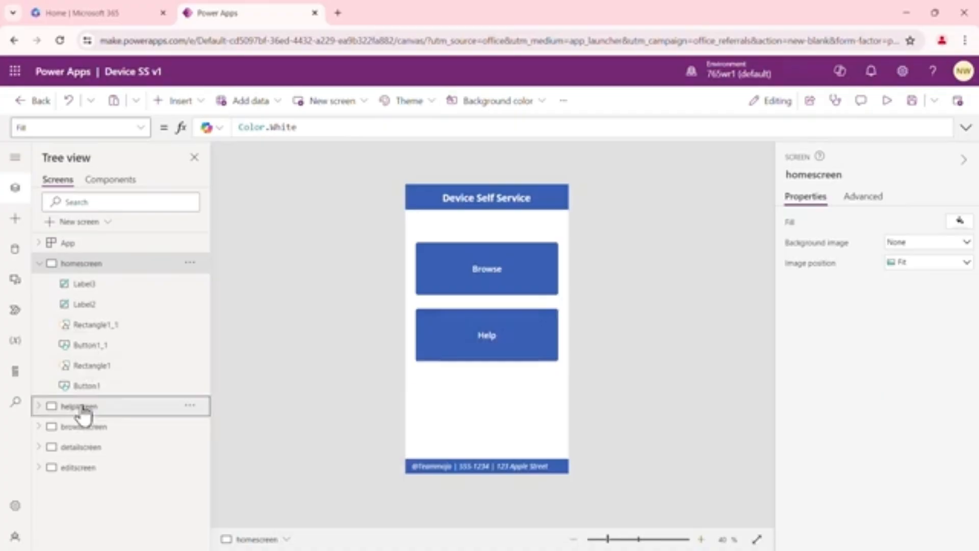
click(100, 428)
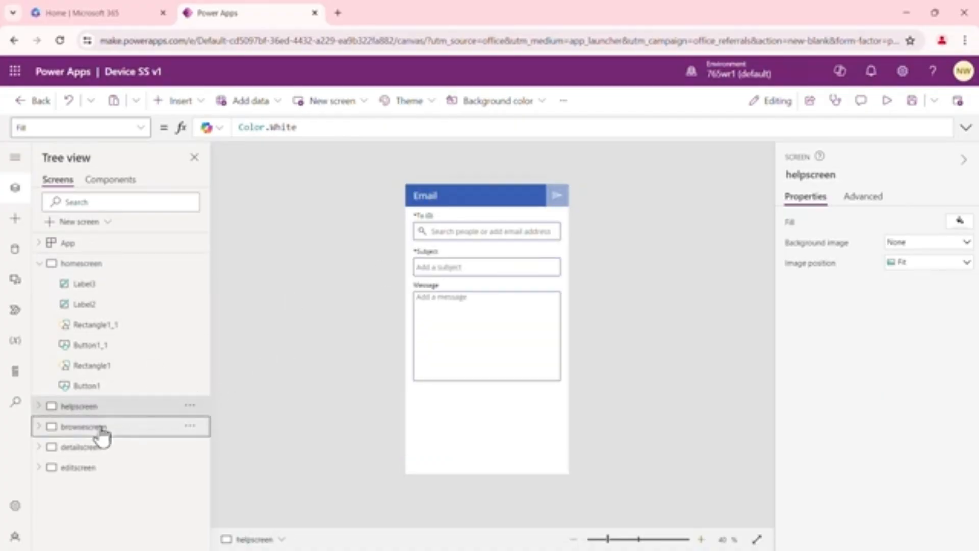
click(556, 203)
right_click(556, 202)
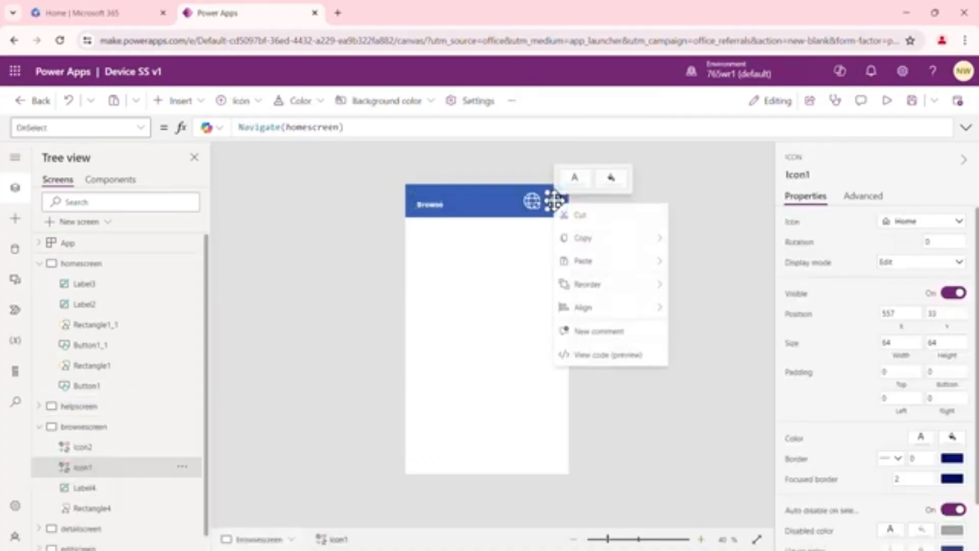
mouse_move(583, 244)
click(701, 240)
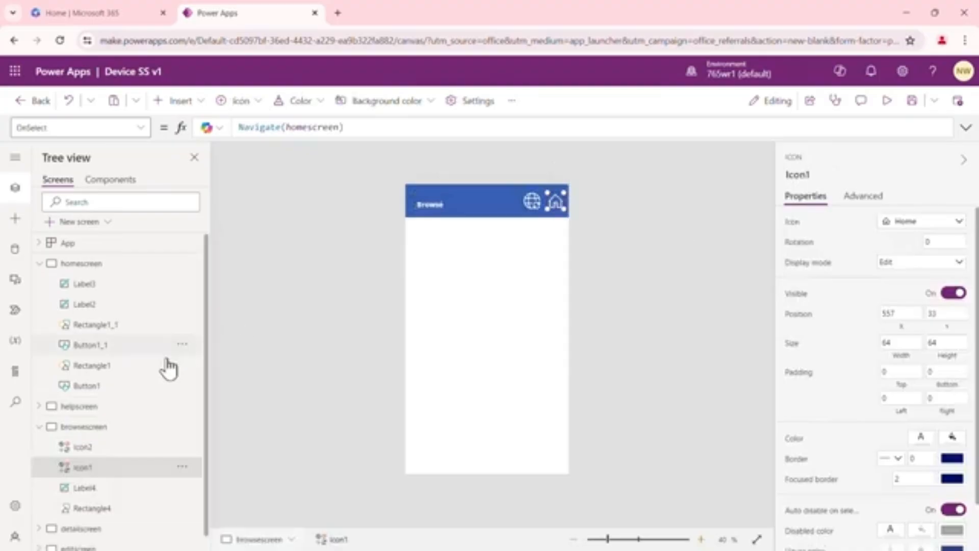
Move the send icon in helpscreen's Email header left to about X 414, Y 0, making room beside it
click(97, 406)
click(506, 204)
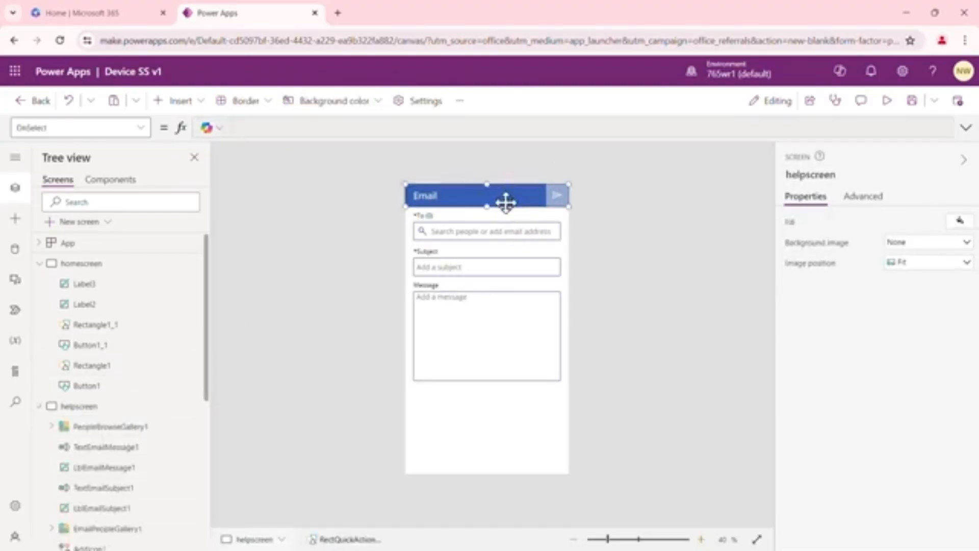
click(523, 212)
click(553, 196)
drag(553, 193, 531, 192)
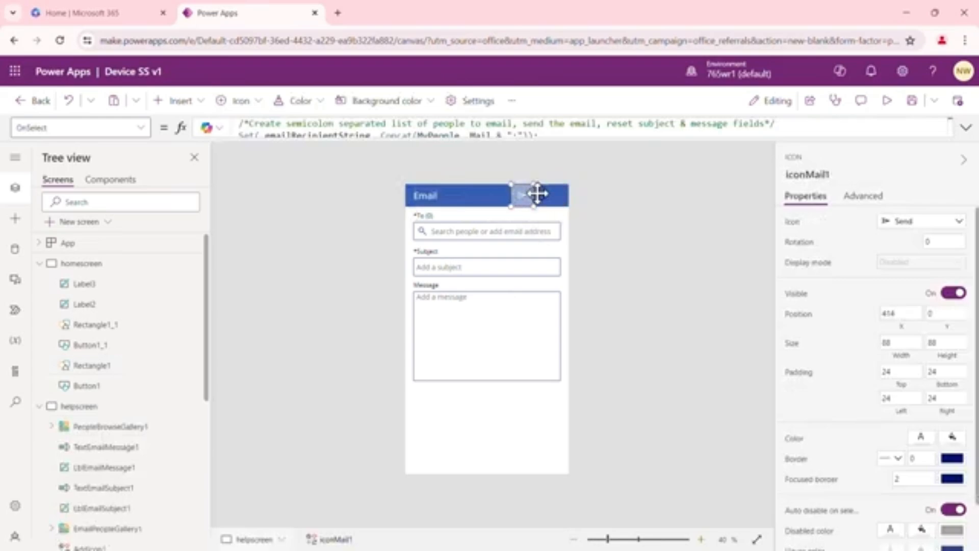
Paste the home icon onto helpscreen and place it at the right end of the header, about X 549, Y 12
click(550, 210)
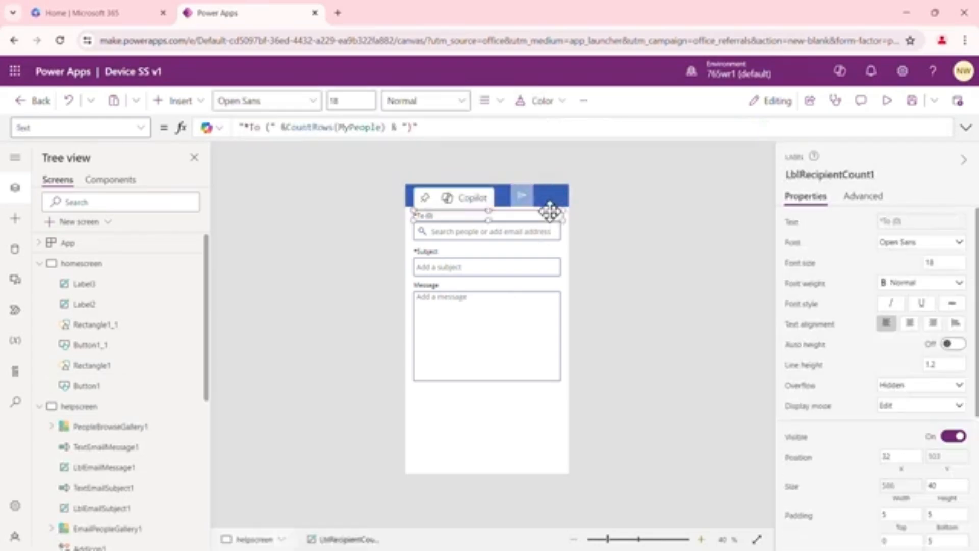
click(553, 203)
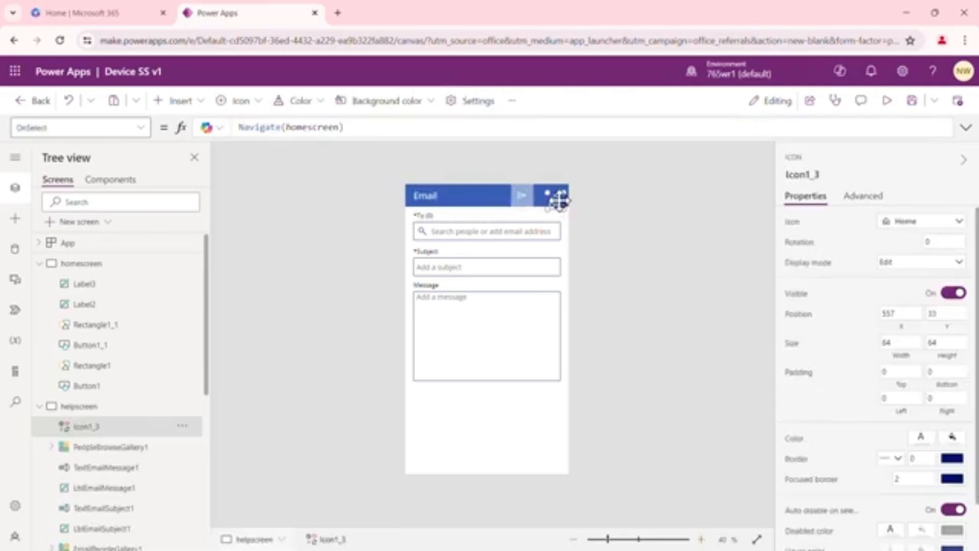
drag(558, 201, 556, 196)
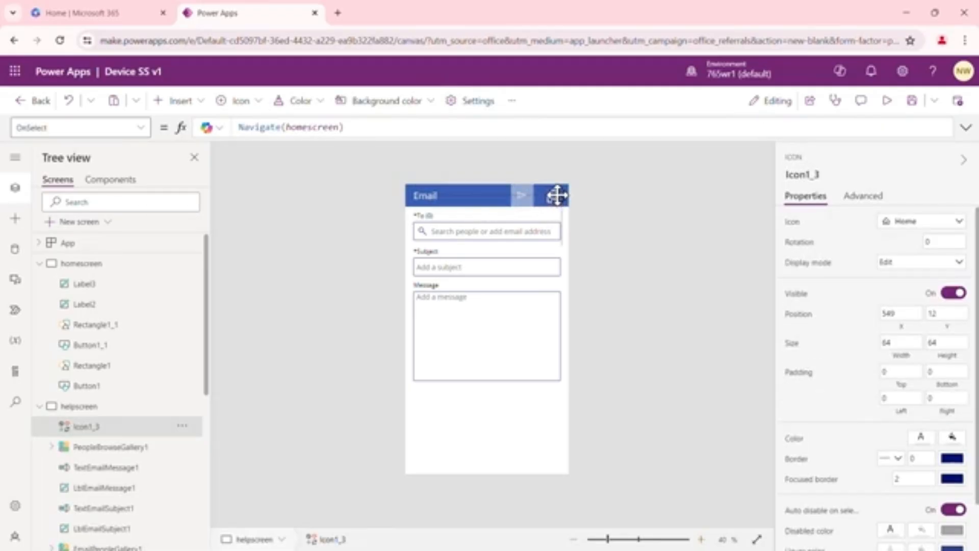
click(639, 285)
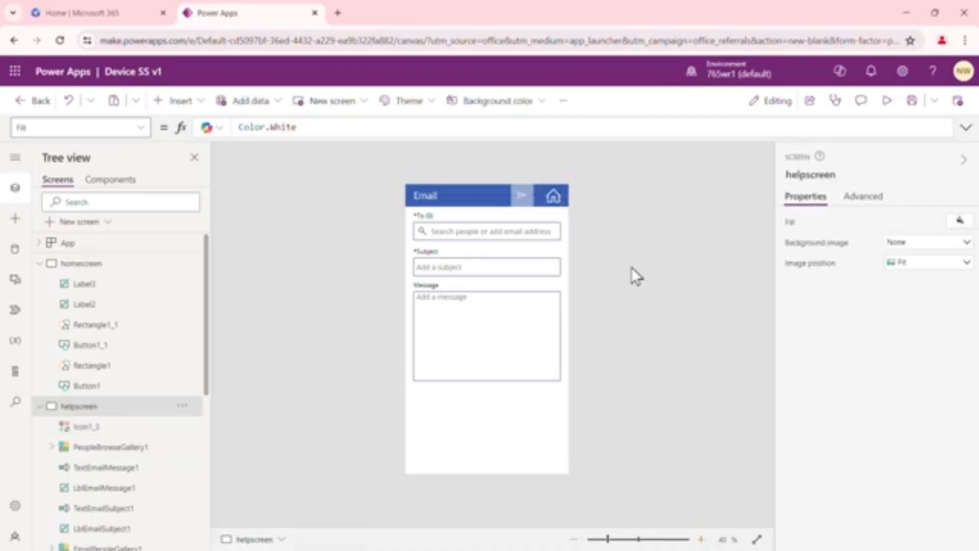
Preview the app from homescreen and test the Browse and Help buttons and the home icons on both target screens
click(94, 265)
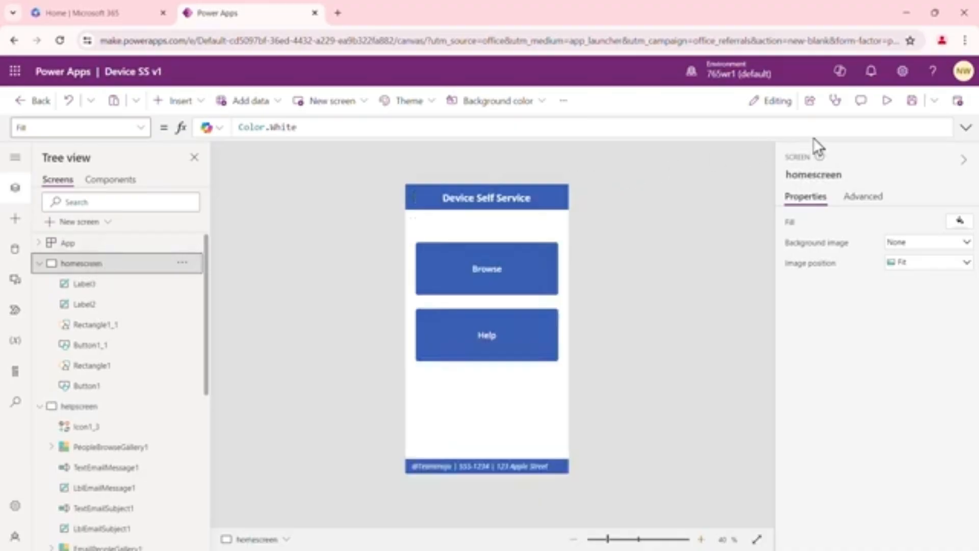
click(887, 102)
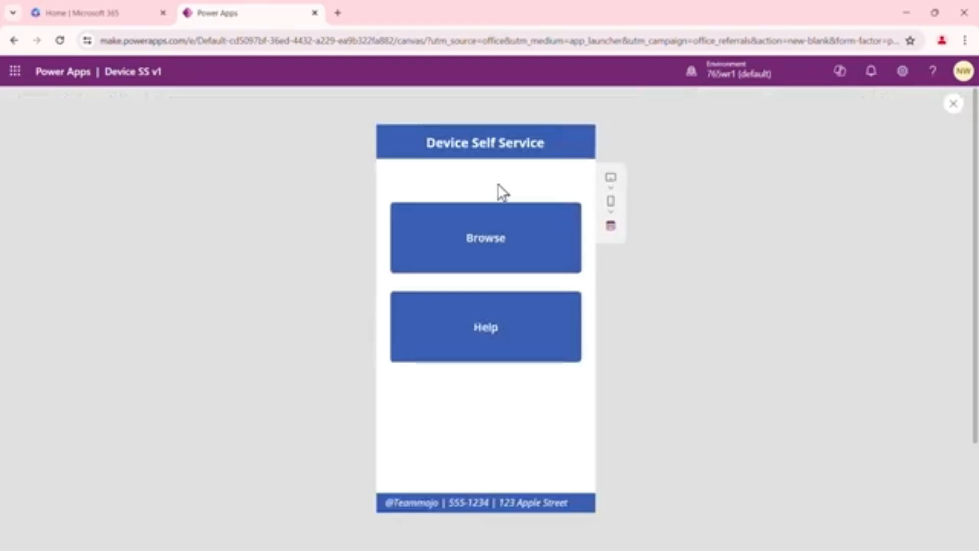
click(489, 245)
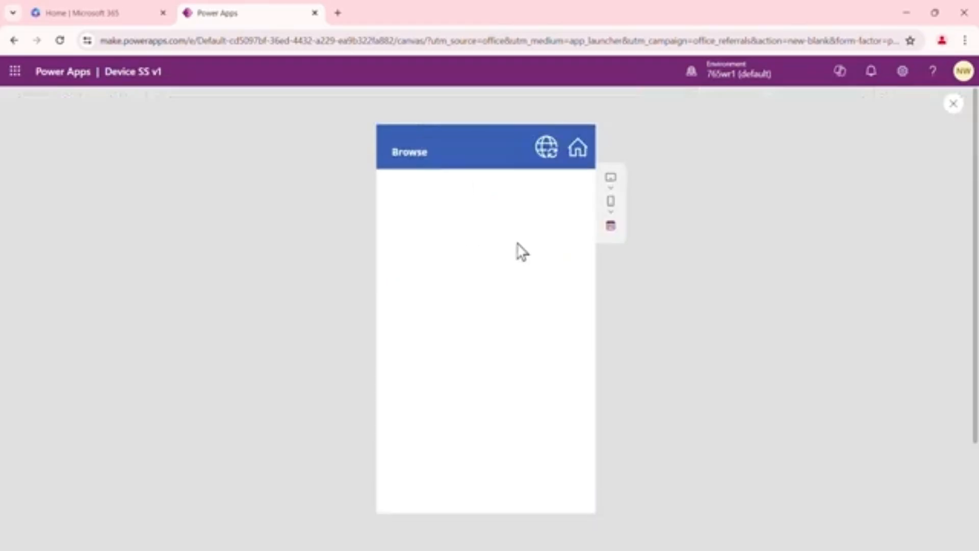
click(578, 153)
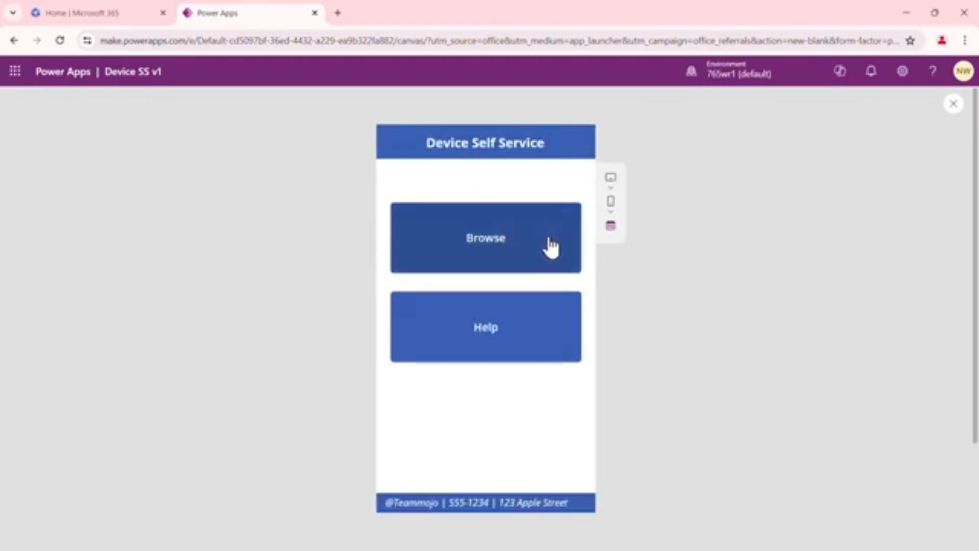
click(491, 330)
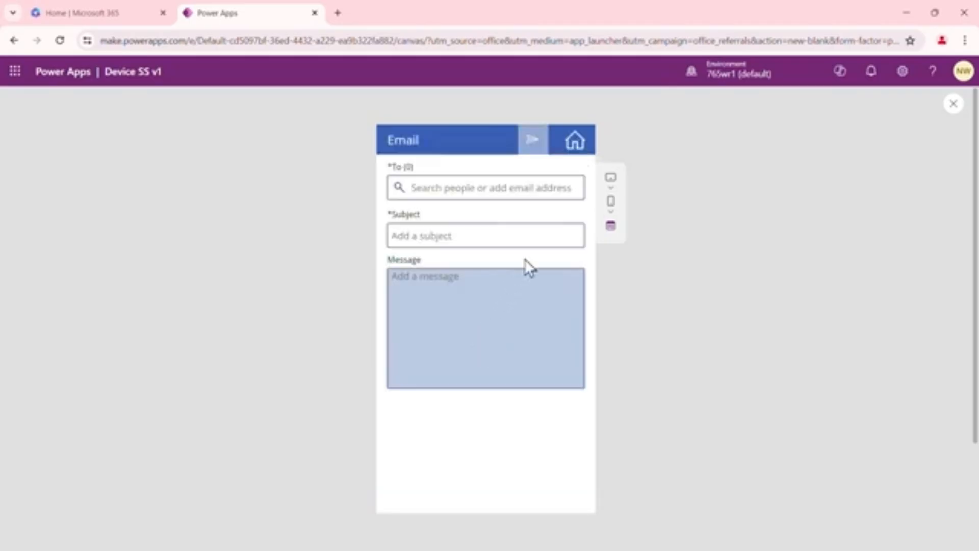
click(575, 143)
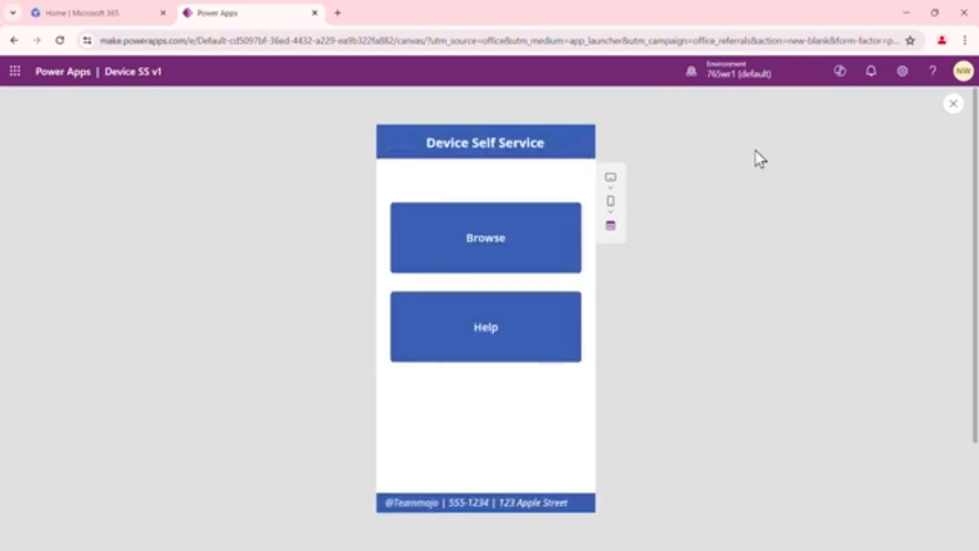
click(954, 105)
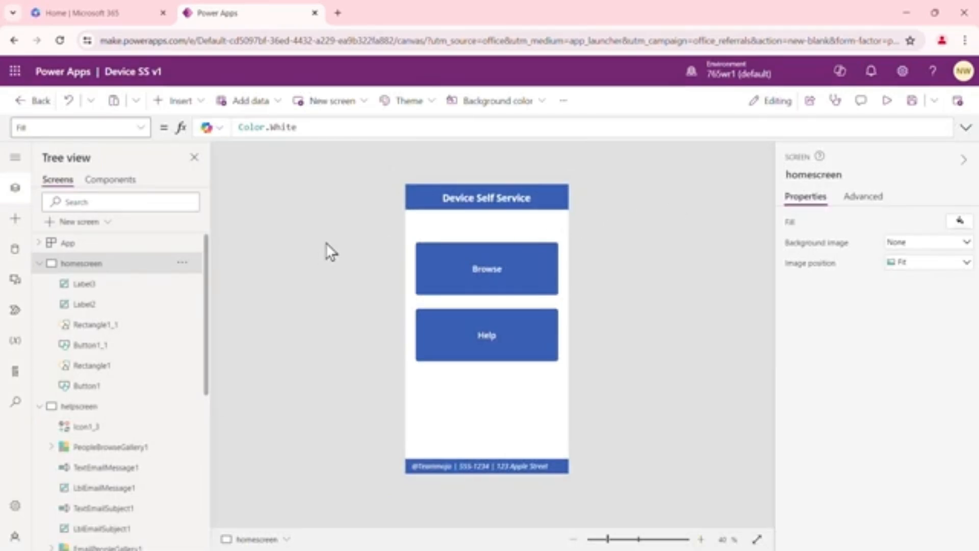
Collapse the control lists of homescreen and helpscreen, and open browsescreen for editing
click(40, 263)
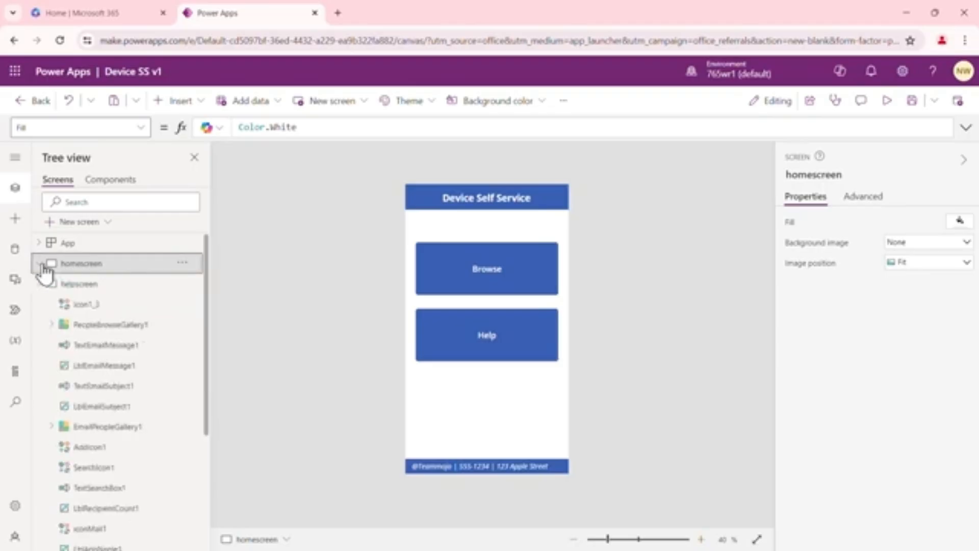
click(40, 283)
click(84, 304)
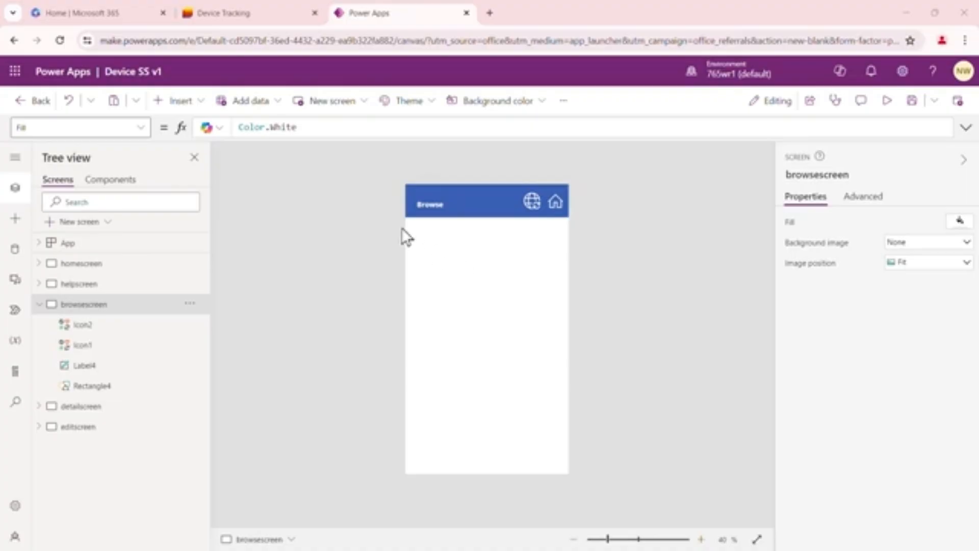
Look at the Device Tracking list in Microsoft Lists, and return to the app in Power Apps
click(272, 12)
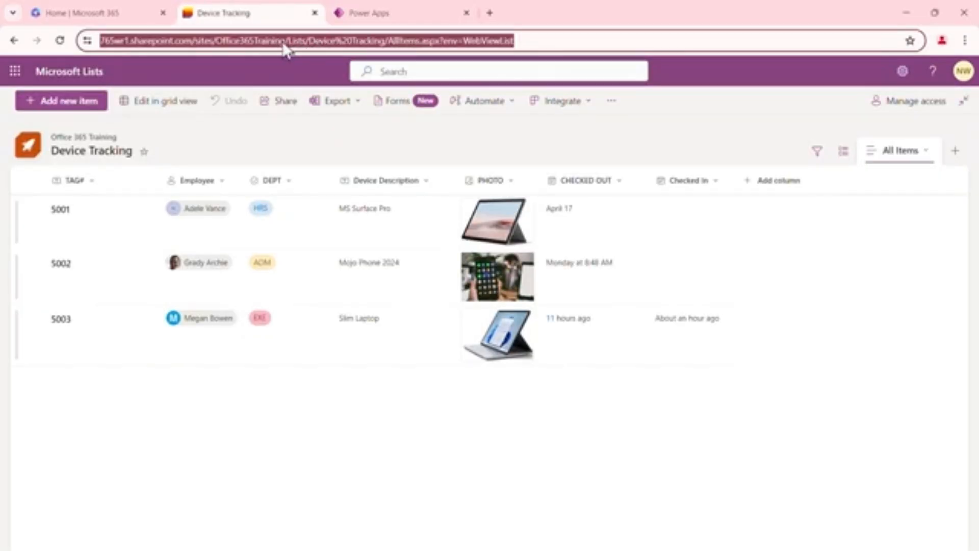
click(387, 13)
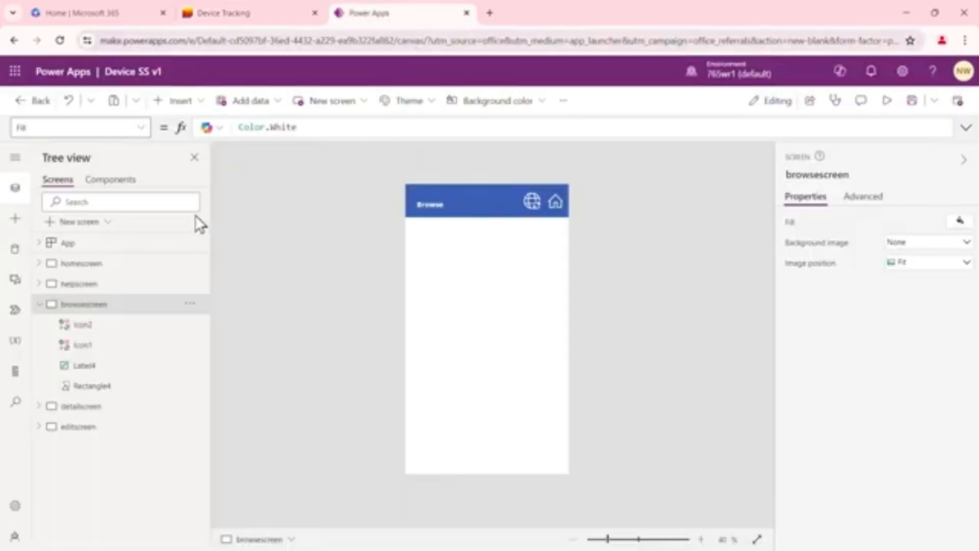
Insert a vertical gallery on browsescreen and choose the existing SharePoint connection for its data source
click(203, 104)
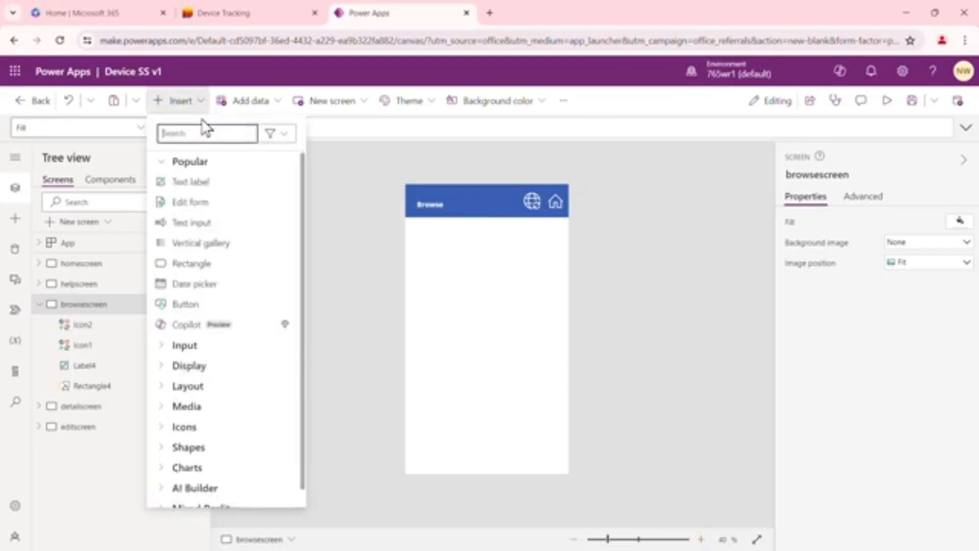
click(201, 243)
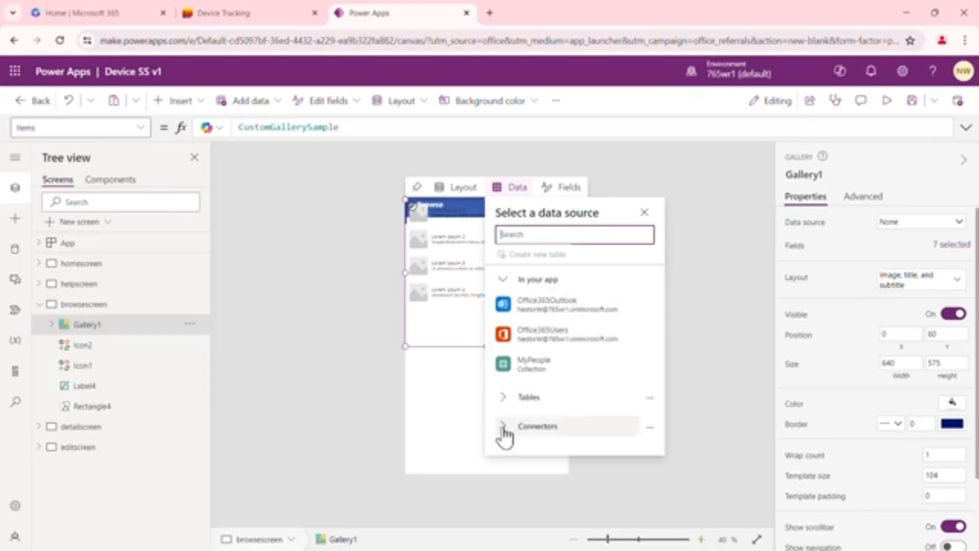
click(503, 279)
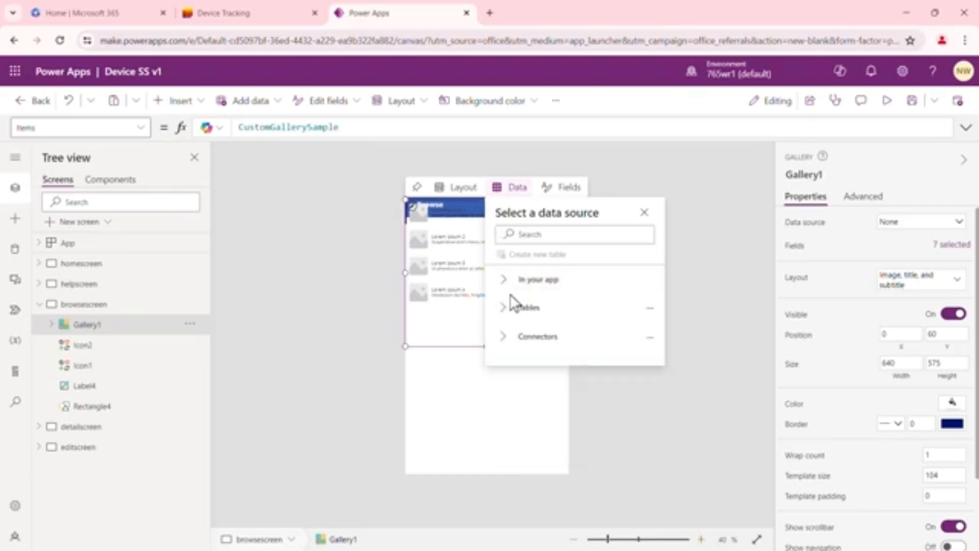
click(504, 341)
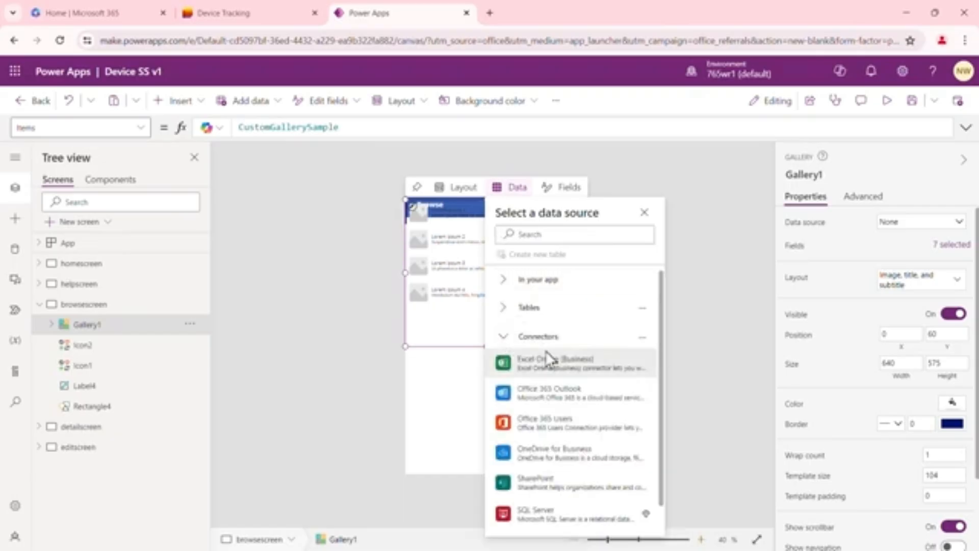
click(560, 478)
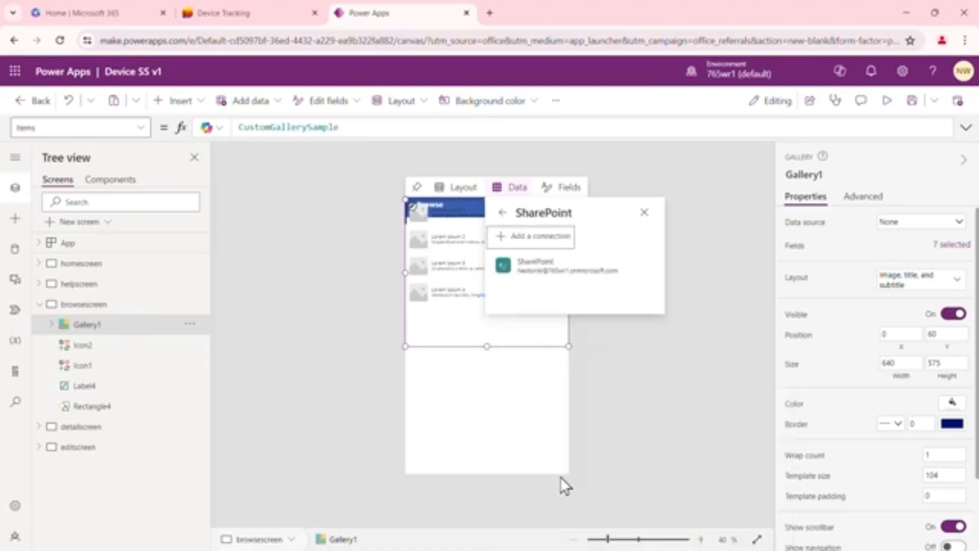
click(551, 268)
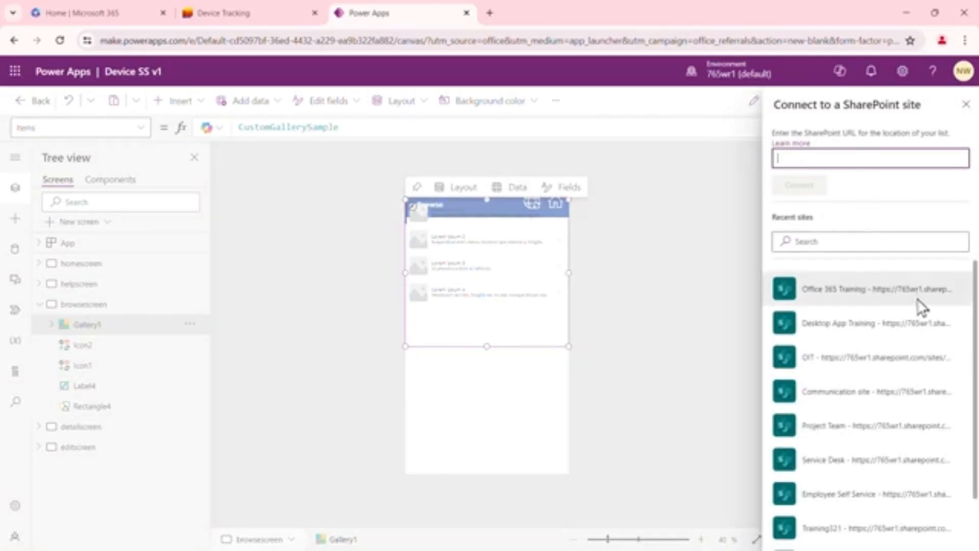
Connect to the SharePoint site with the copied list URL, and choose Device Tracking as the gallery's data source
drag(975, 295, 975, 362)
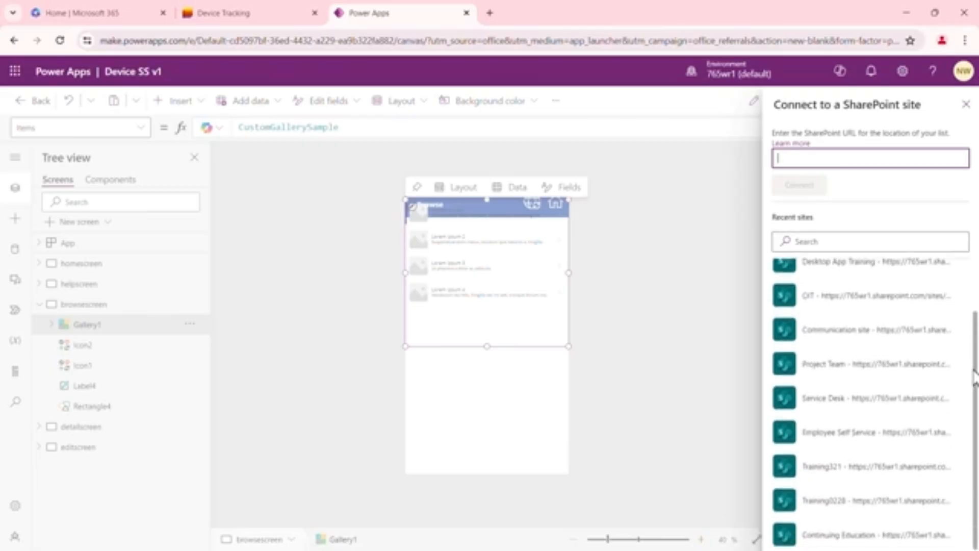
scroll(976, 337, up, 2)
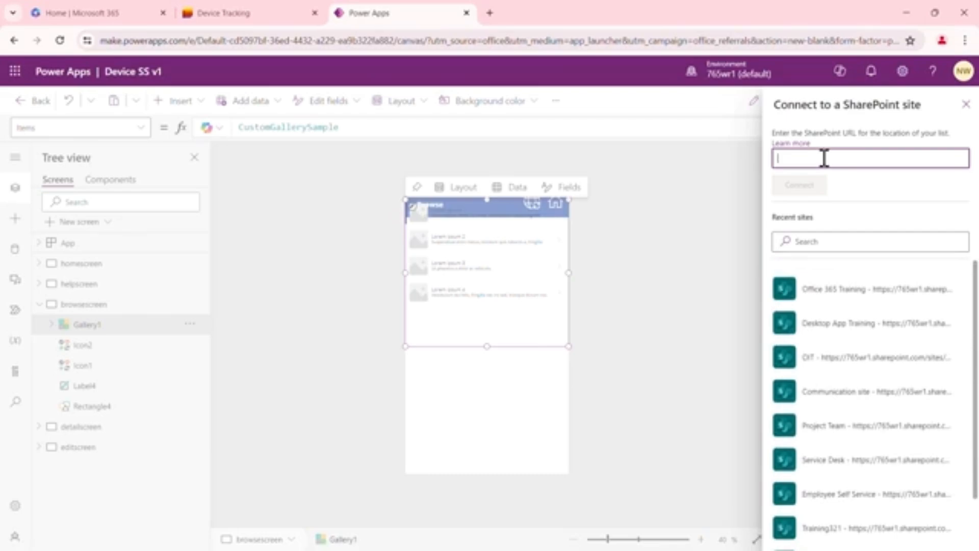
key(ctrl+v)
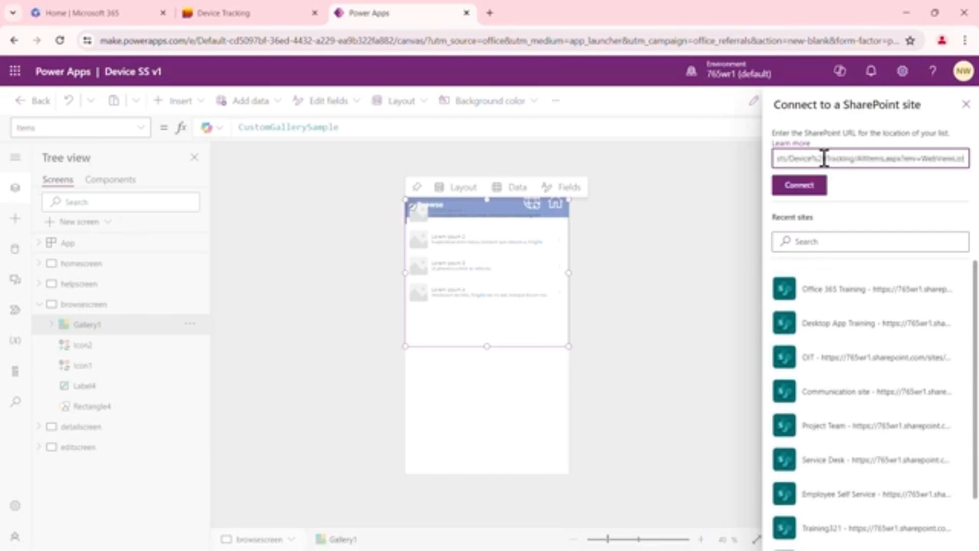
click(816, 190)
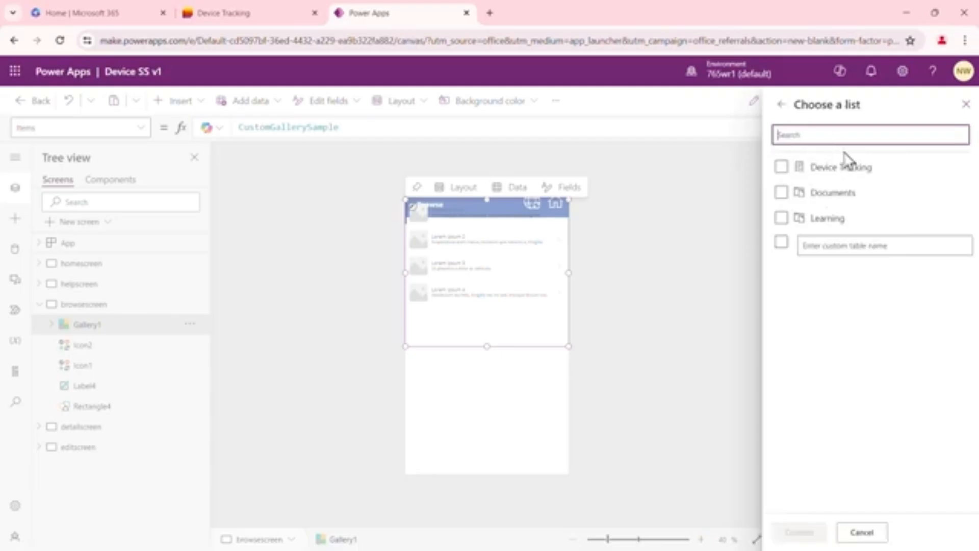
click(782, 169)
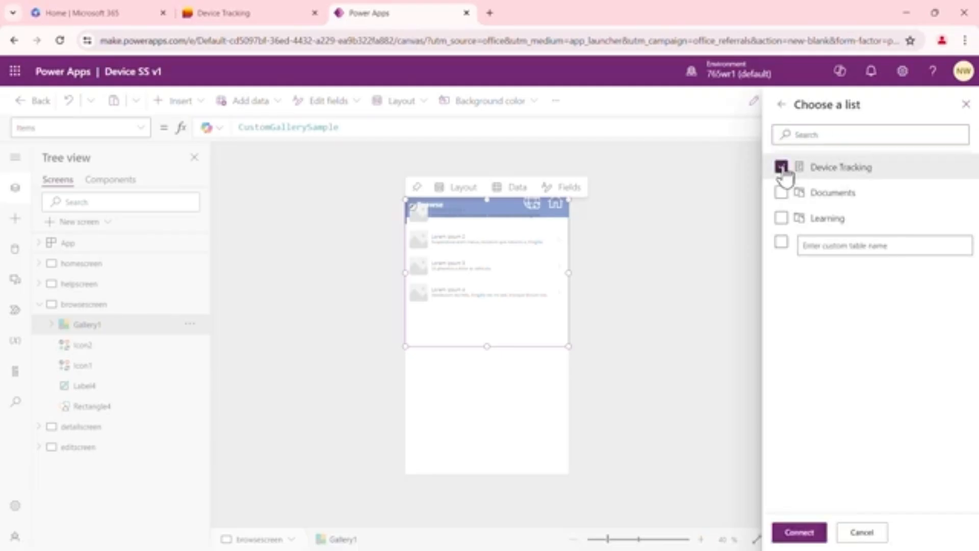
click(799, 532)
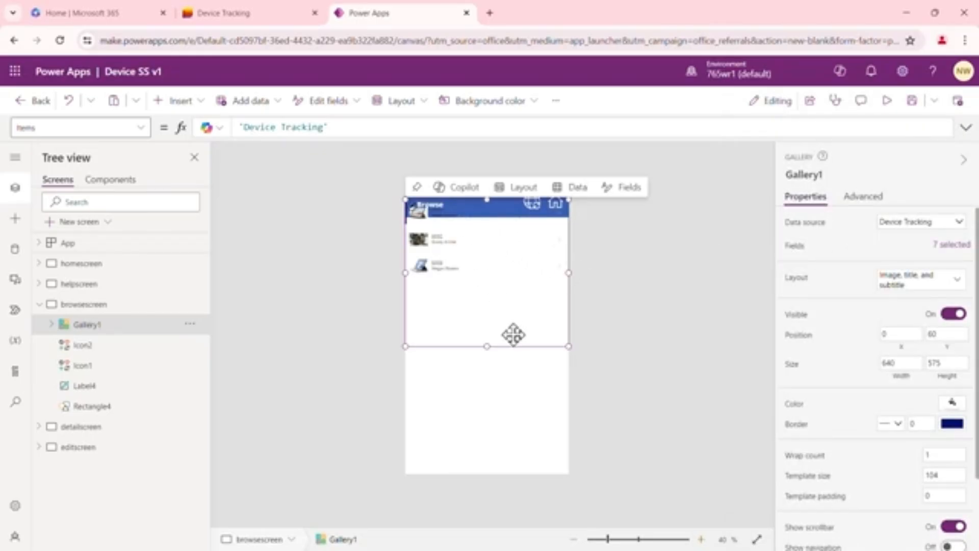
Move the gallery directly below the Browse header to Y 130, and stretch its height to about 953
click(702, 541)
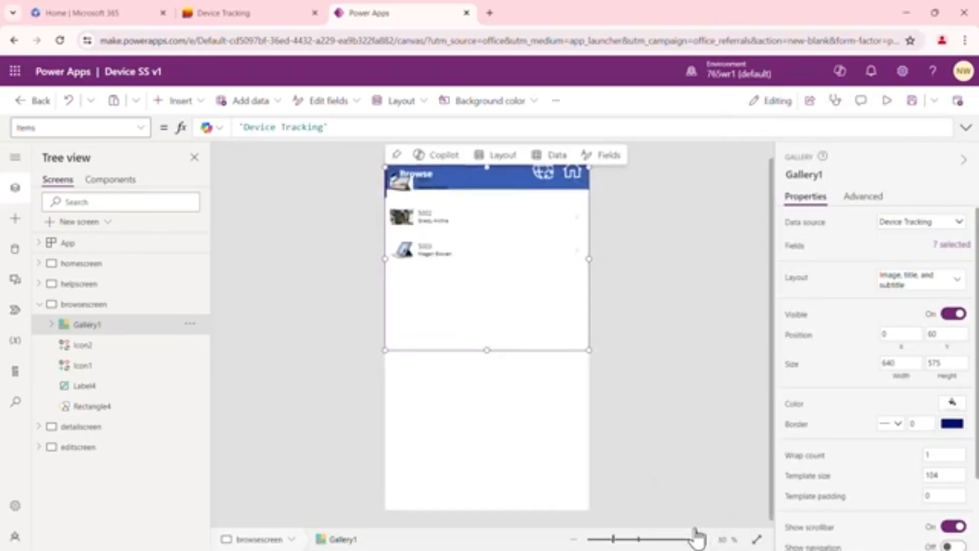
drag(514, 306, 505, 336)
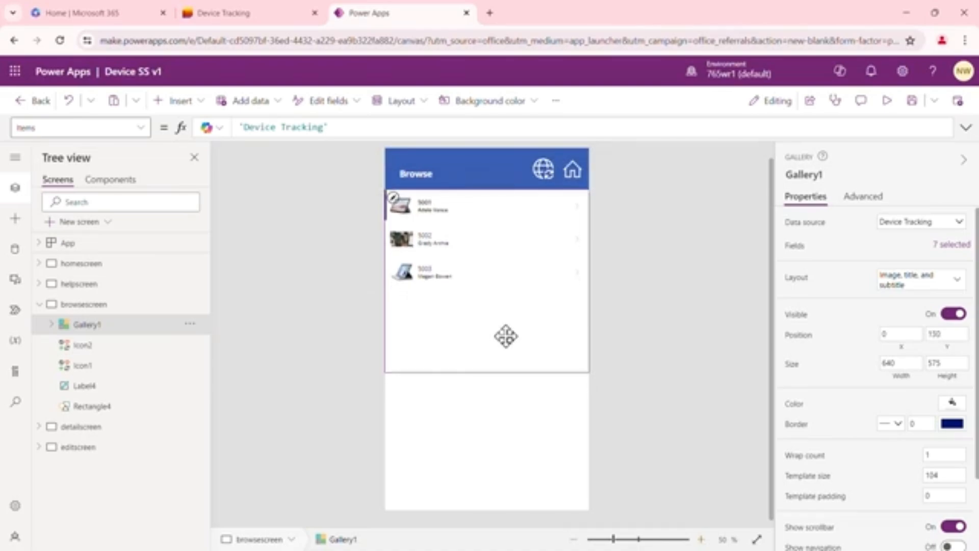
drag(506, 336, 506, 336)
drag(487, 371, 465, 494)
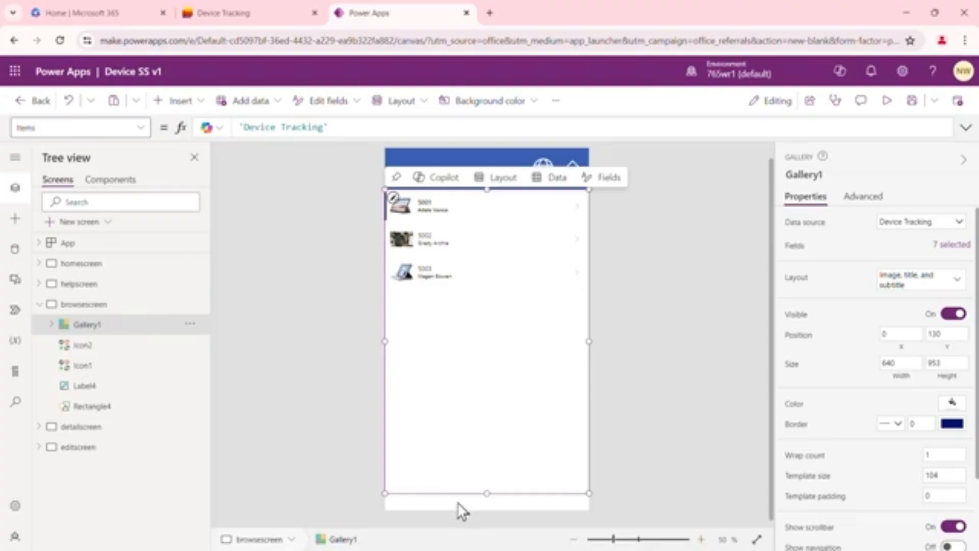
click(459, 505)
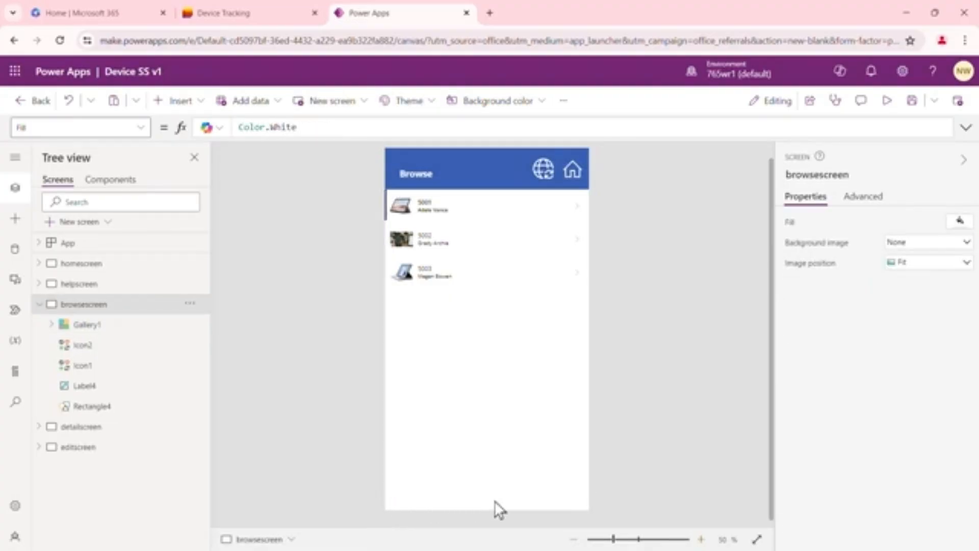
click(477, 210)
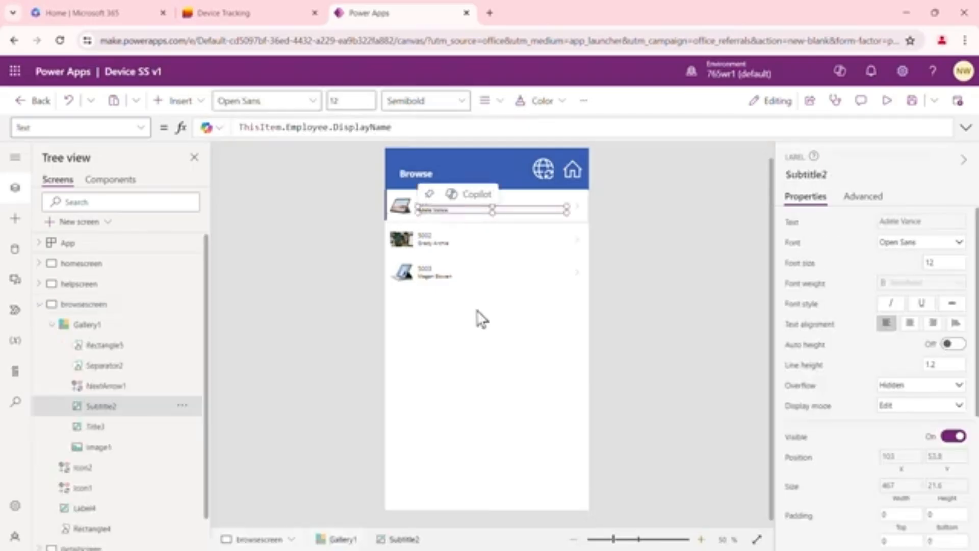
click(474, 347)
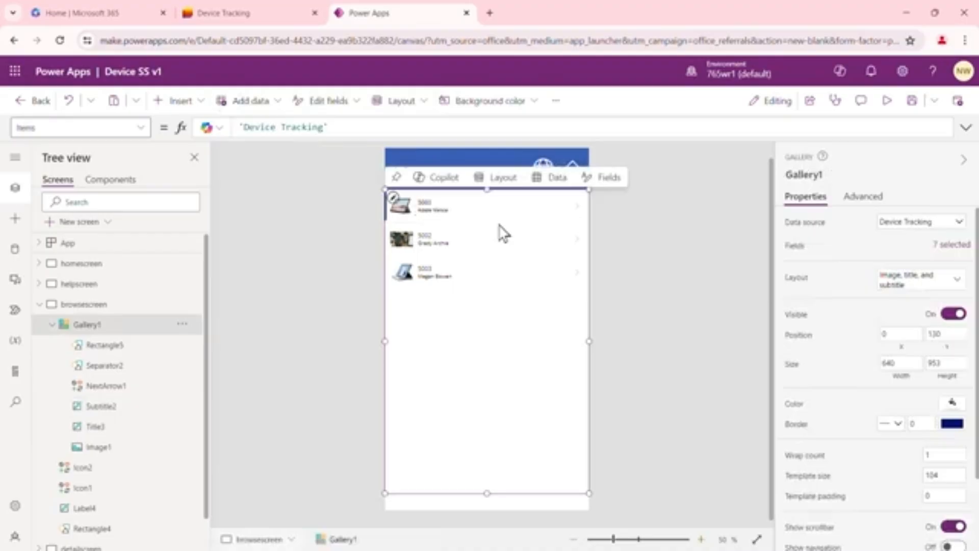
click(681, 316)
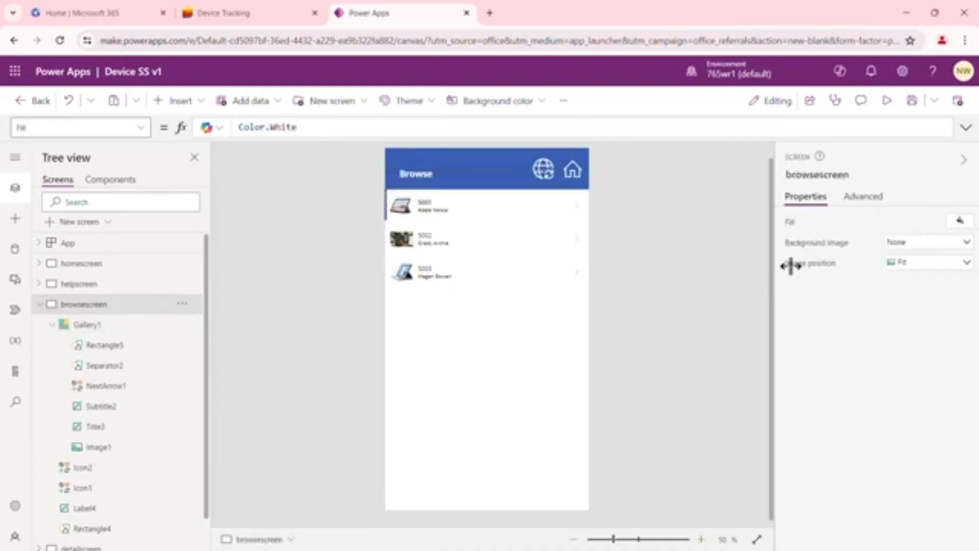
Change the gallery's layout to Image, title, subtitle, and body
click(508, 263)
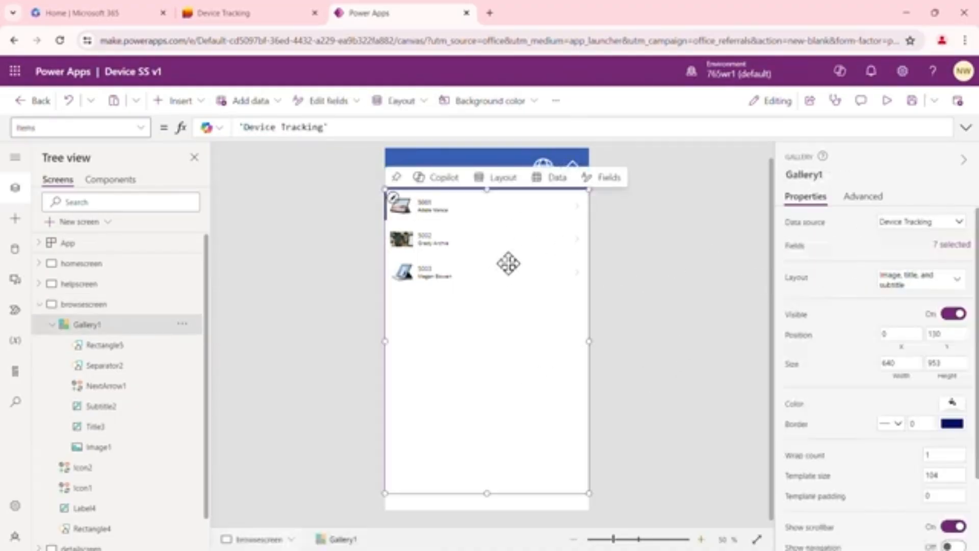
click(961, 286)
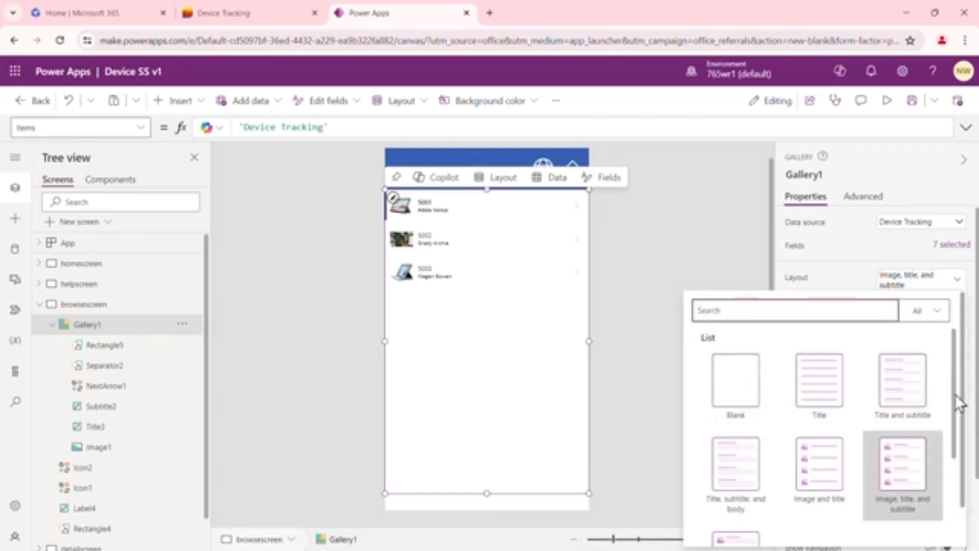
scroll(788, 472, down, 3)
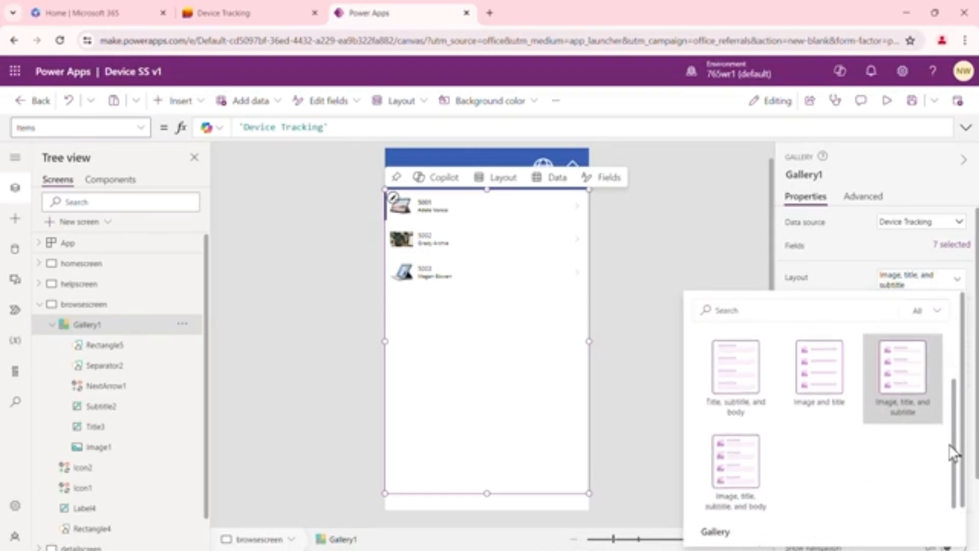
click(739, 449)
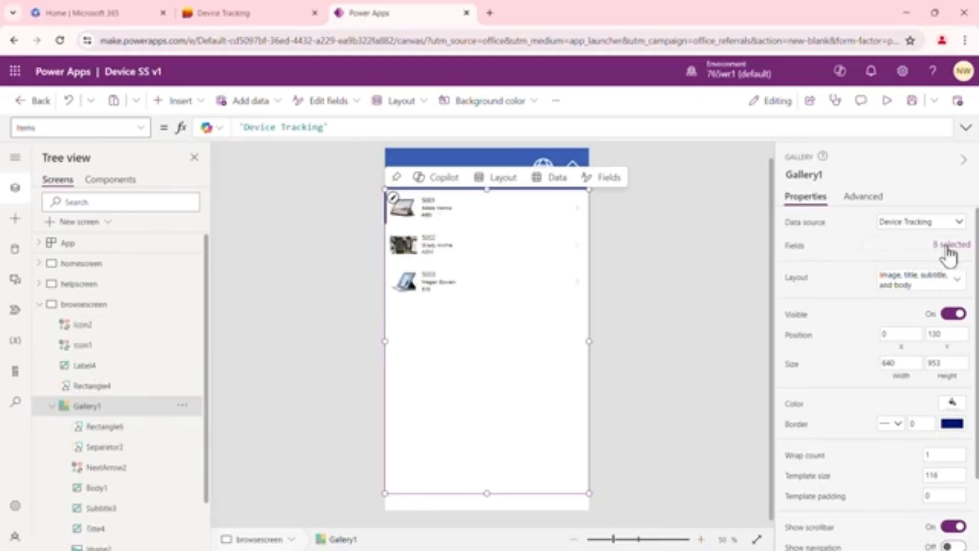
click(650, 253)
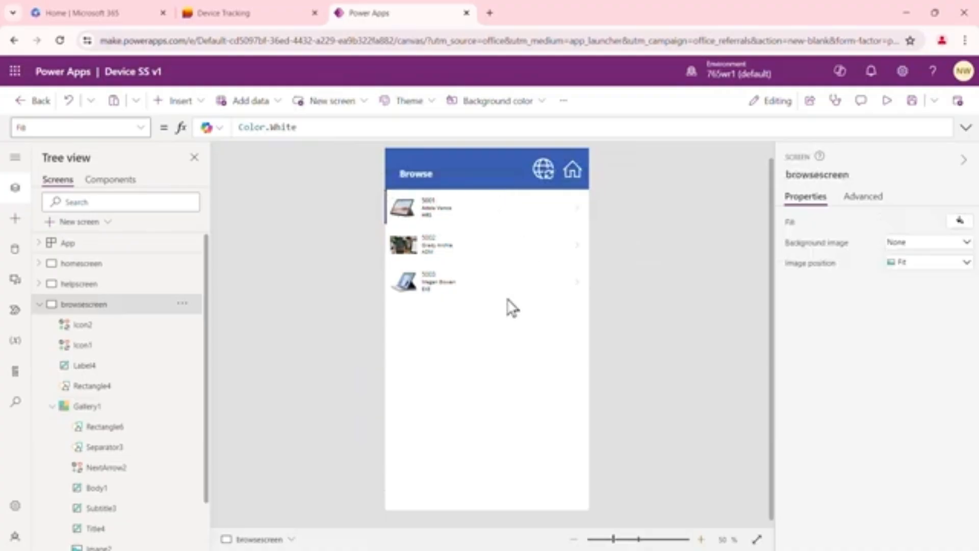
click(488, 347)
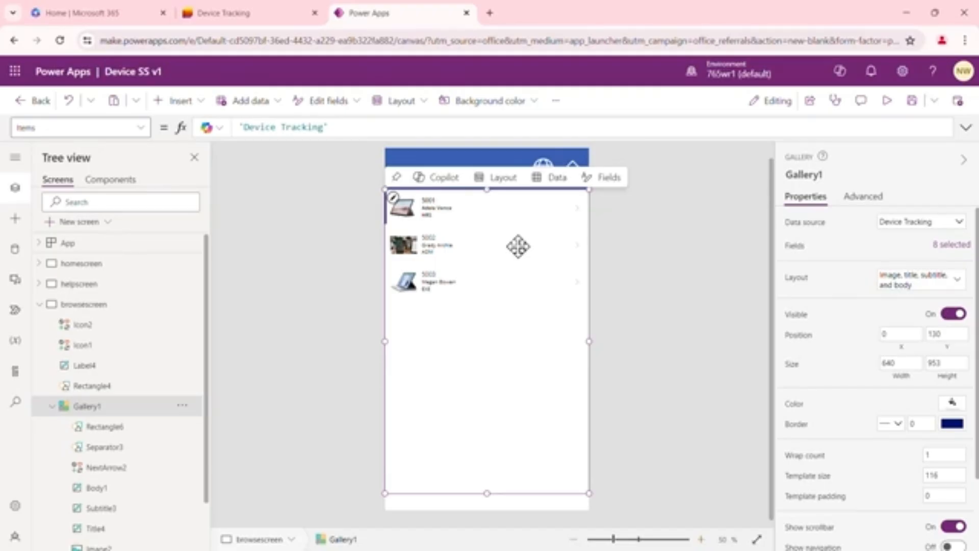
click(635, 228)
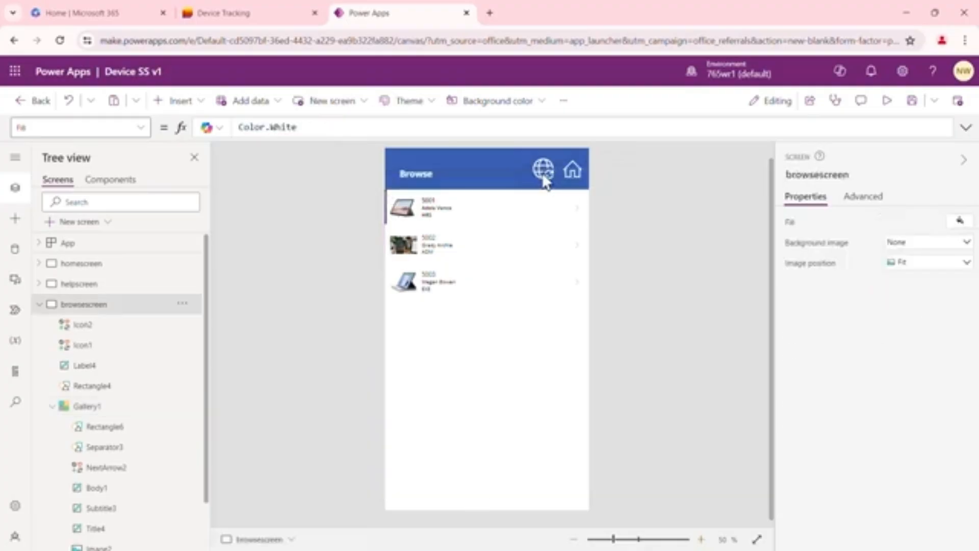
Set the OnSelect formula of the globe refresh icon in the browsescreen header to Refresh('Device Tracking')
click(547, 174)
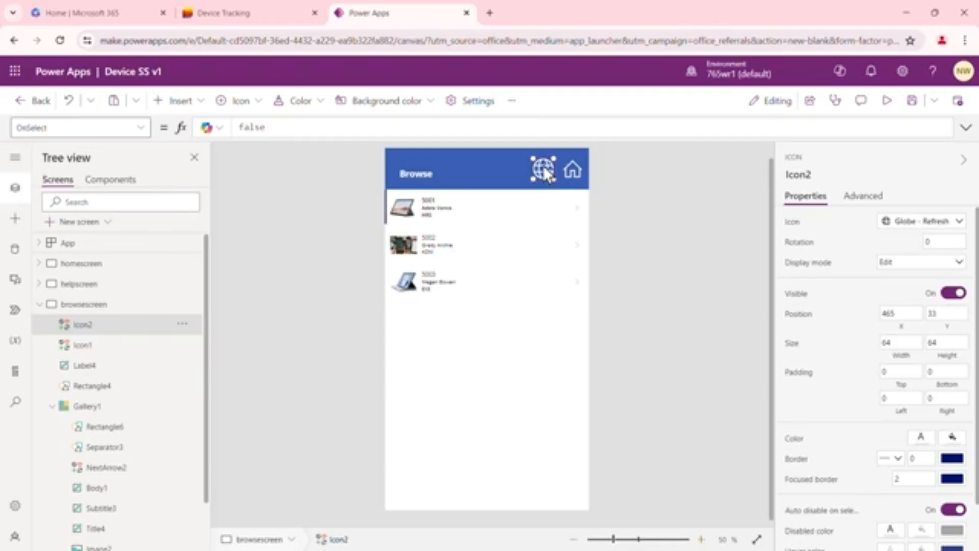
text(Refresh()
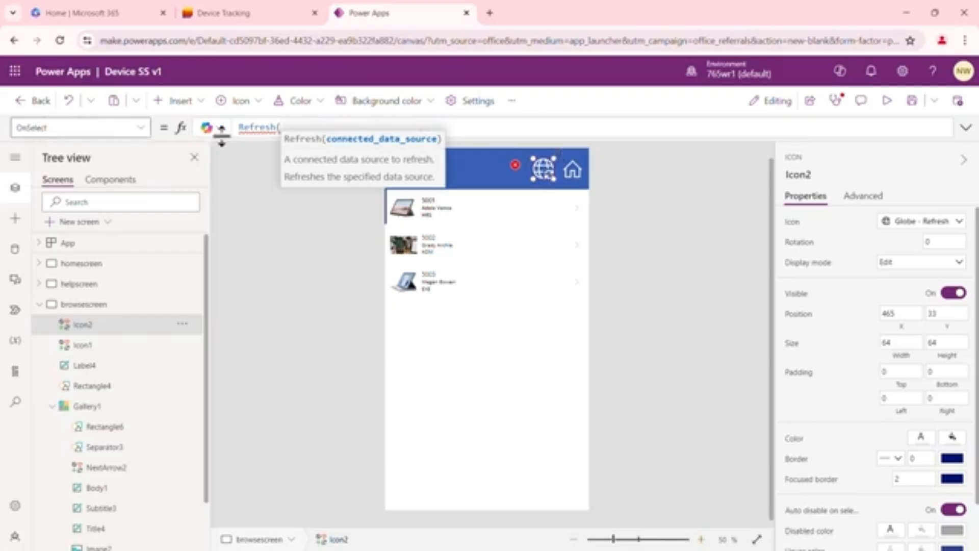
mouse_move(284, 126)
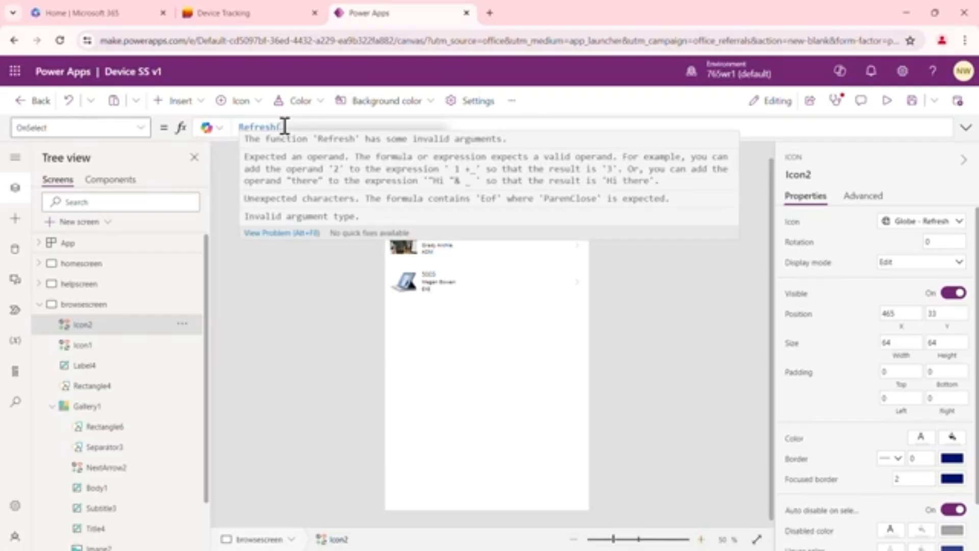
key(BackSpace)
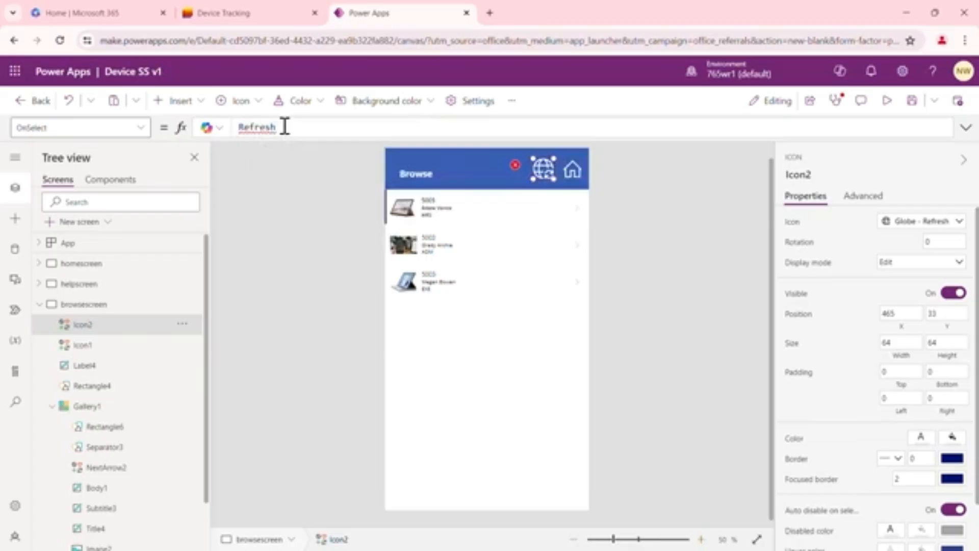
text(()
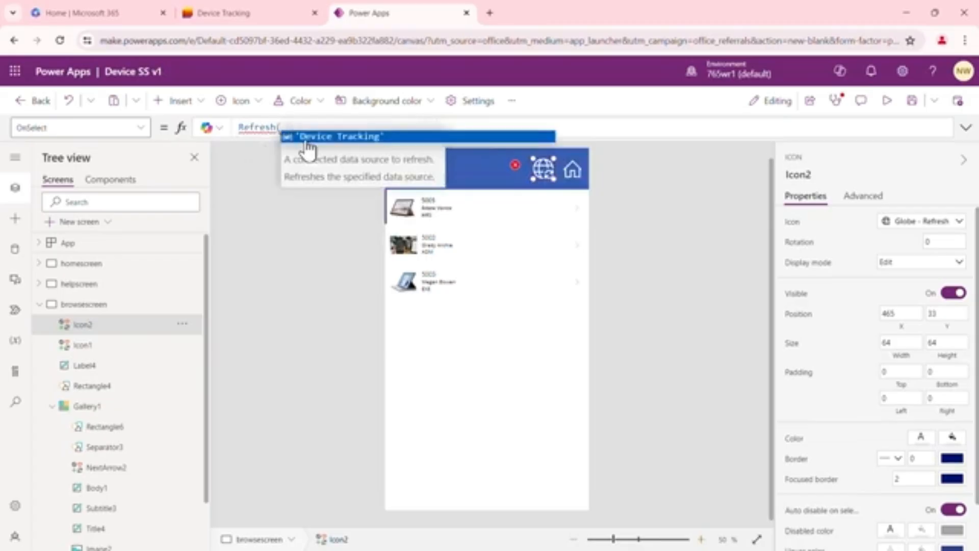
click(337, 137)
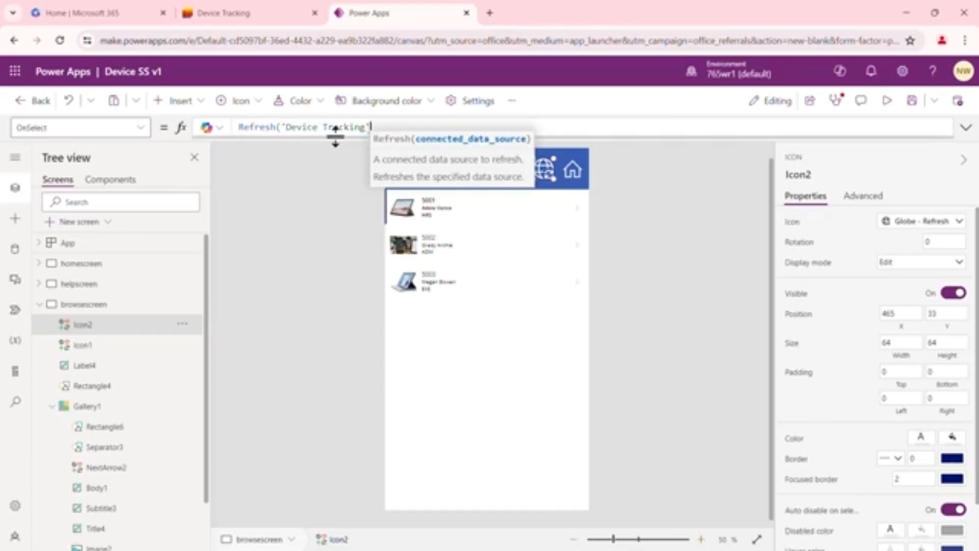
text())
click(333, 300)
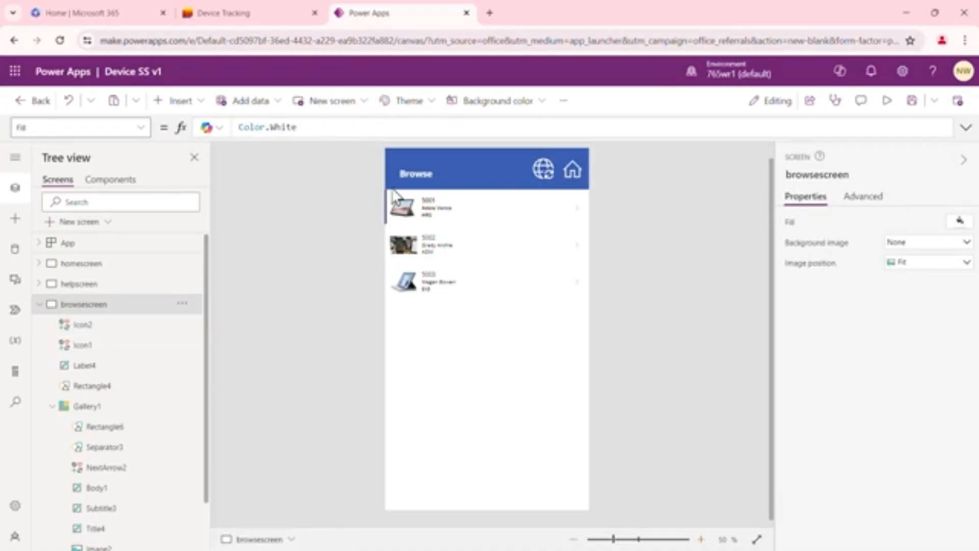
Test the globe refresh icon in the browsescreen header
alt+click(544, 171)
click(545, 176)
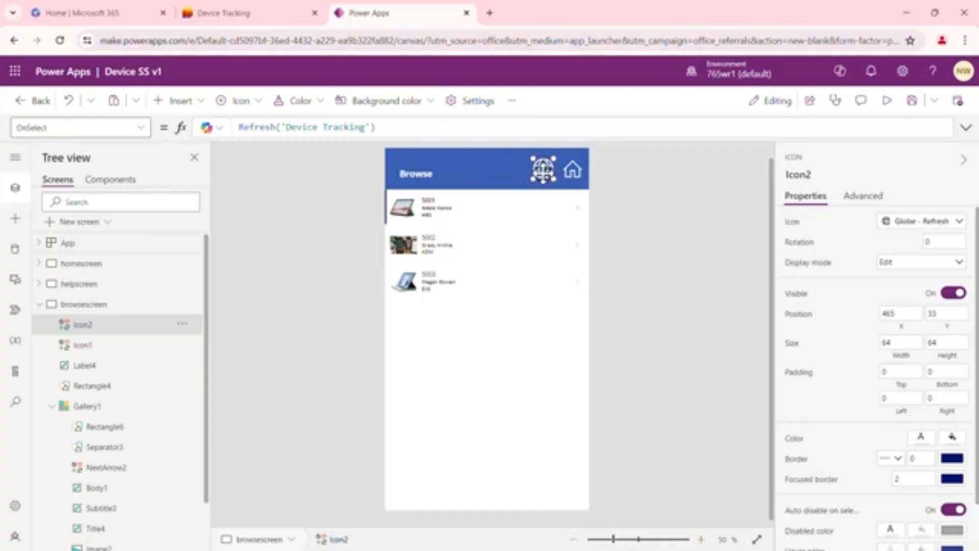
click(622, 194)
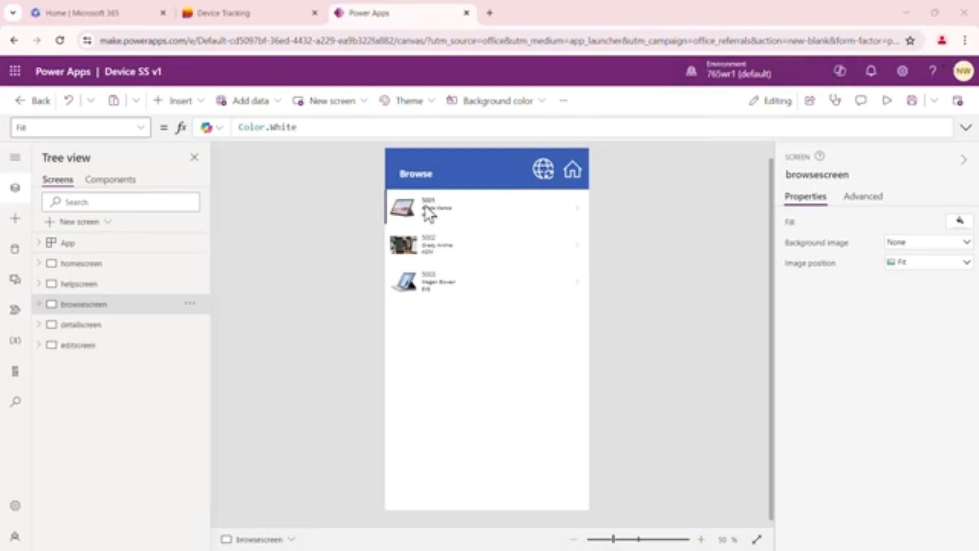
Change the header label text on detailscreen to Details
click(102, 326)
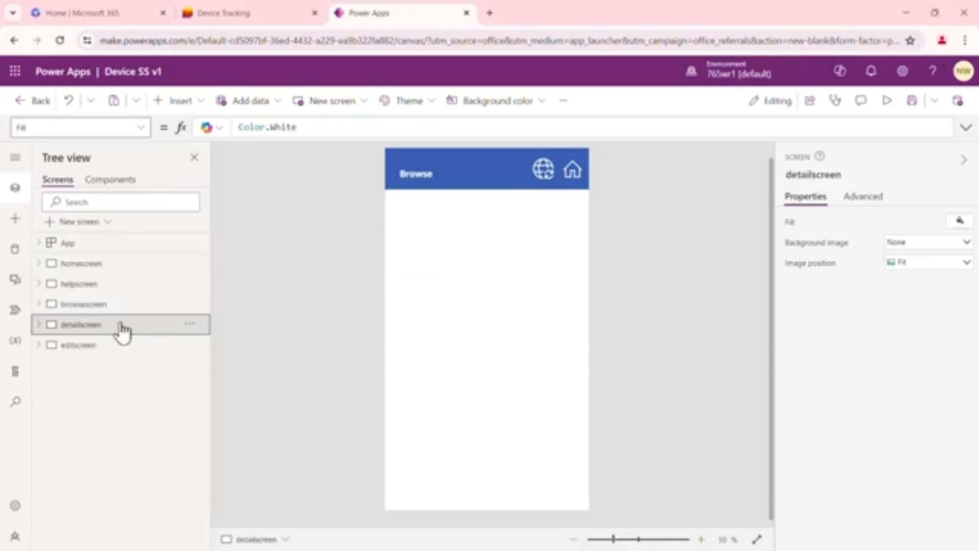
click(417, 182)
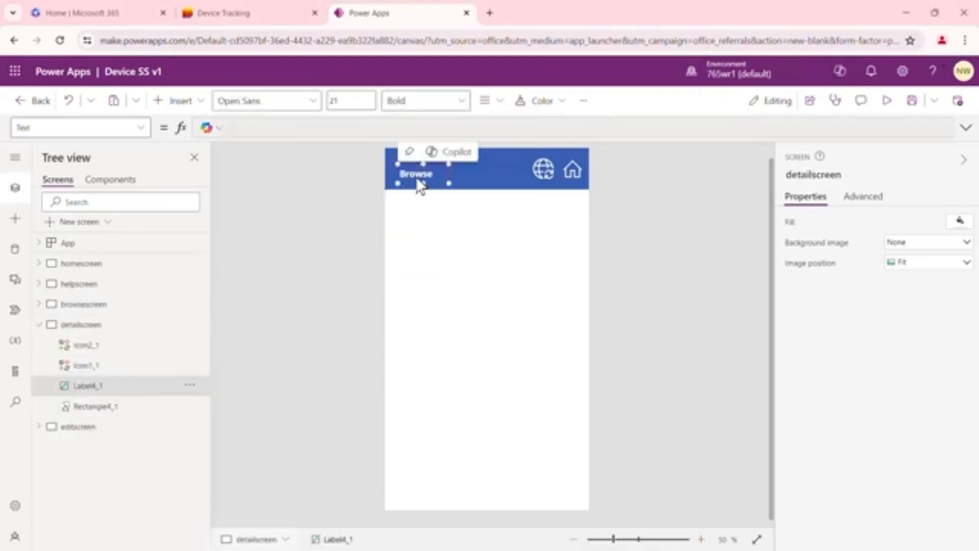
click(906, 220)
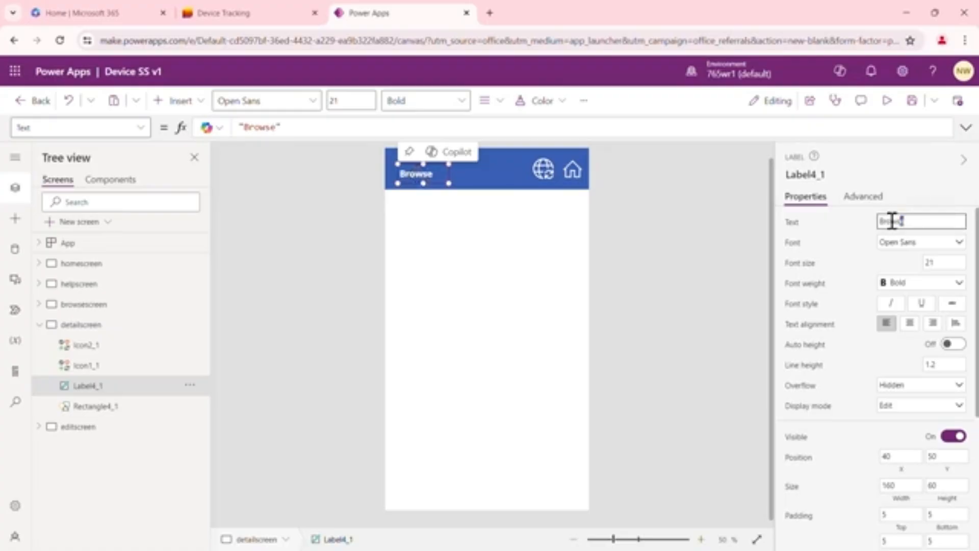
text(Details)
click(259, 344)
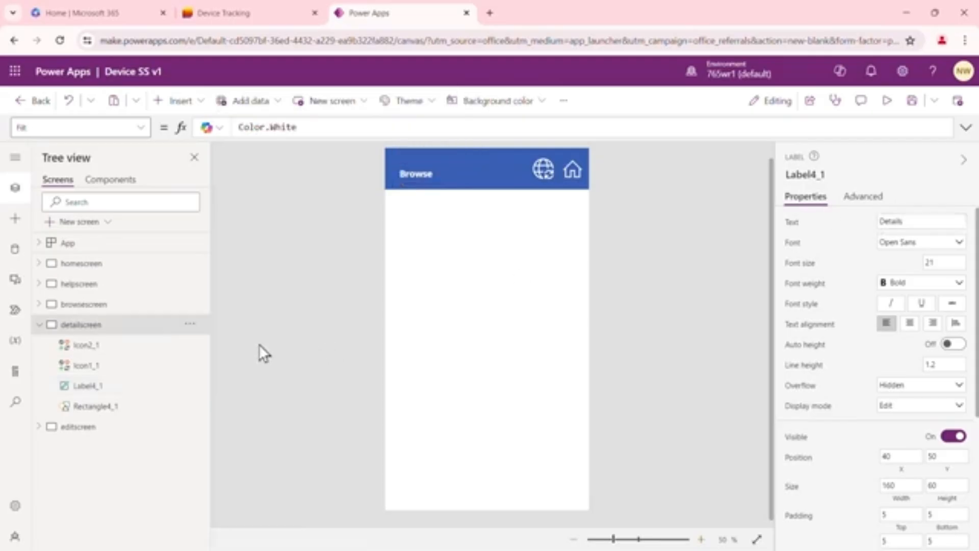
Change the header label text on editscreen to Edit
click(76, 427)
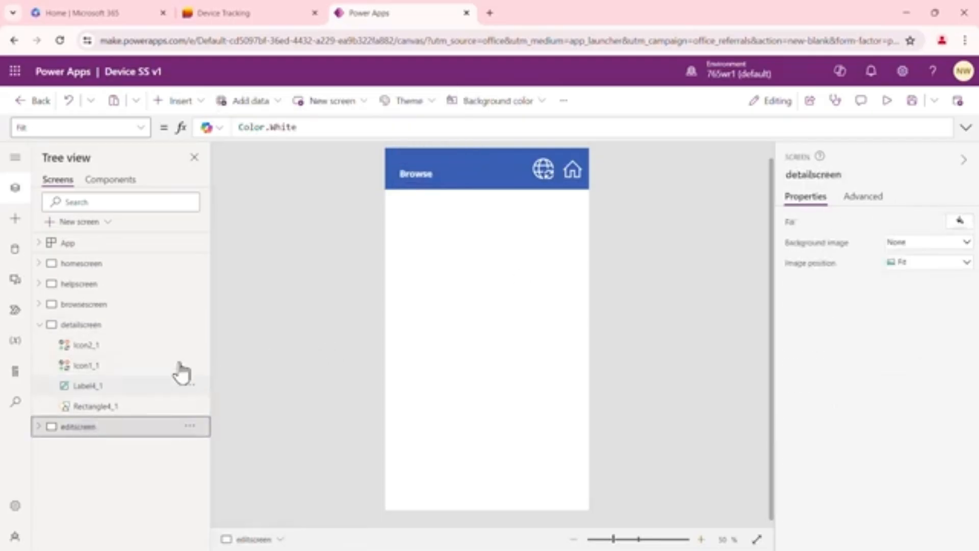
click(417, 181)
click(918, 222)
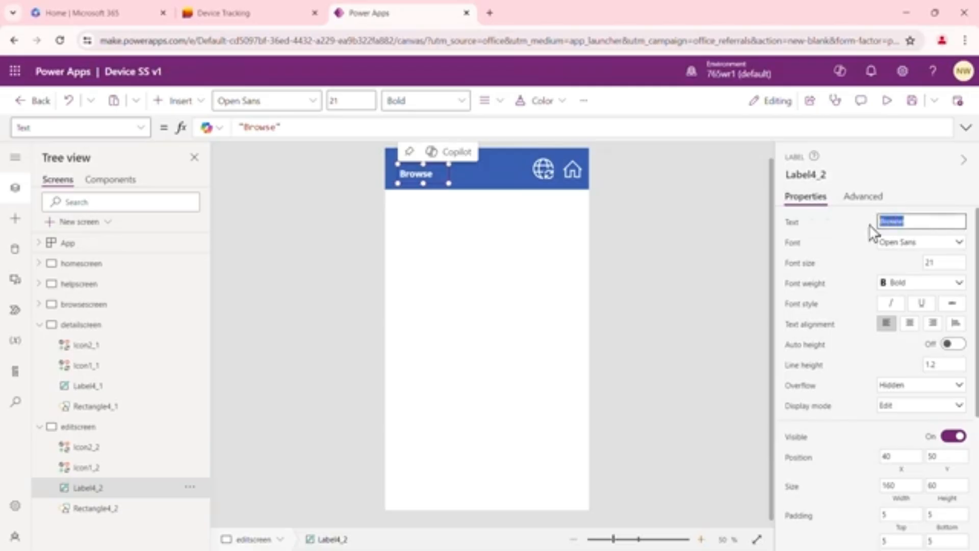
text(Edit)
Insert a display form on detailscreen and connect it to the Device Tracking data source
click(84, 326)
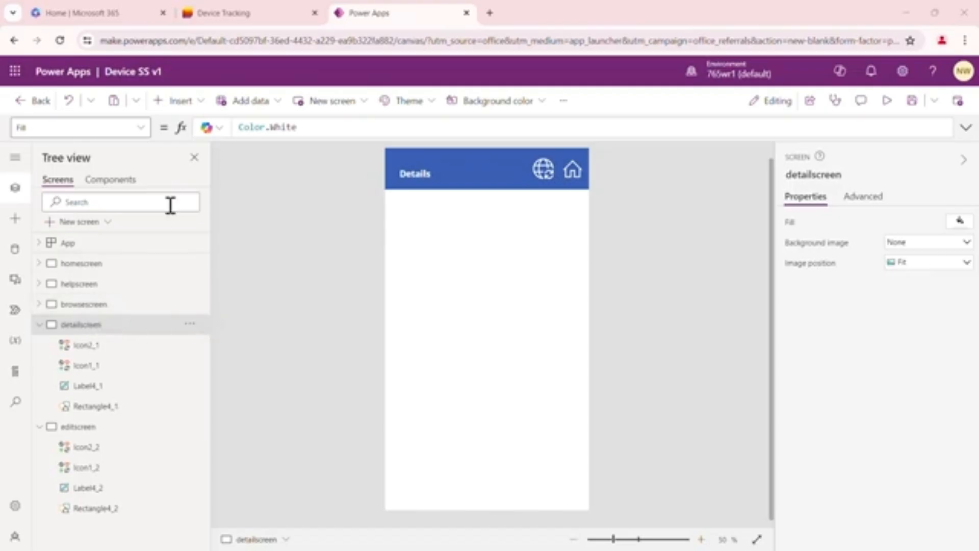
click(204, 110)
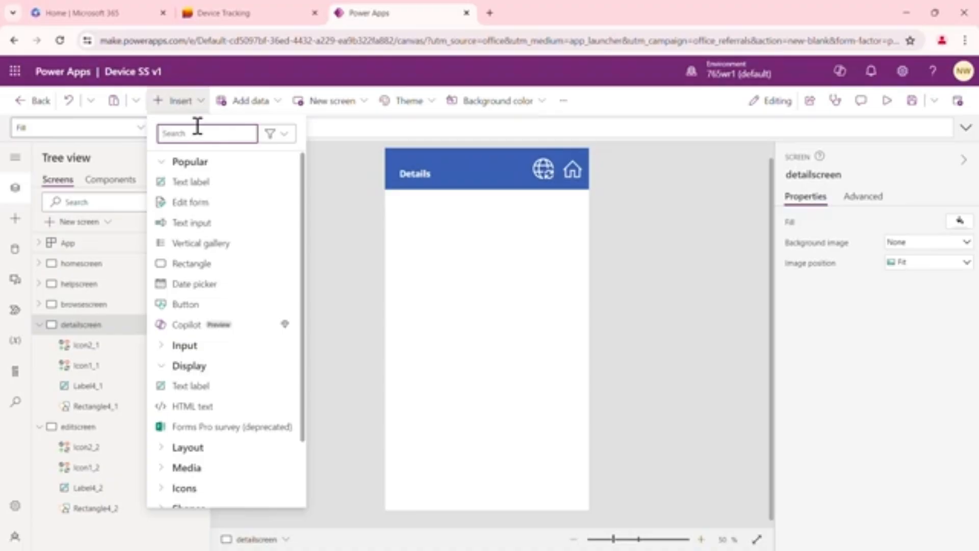
text(form)
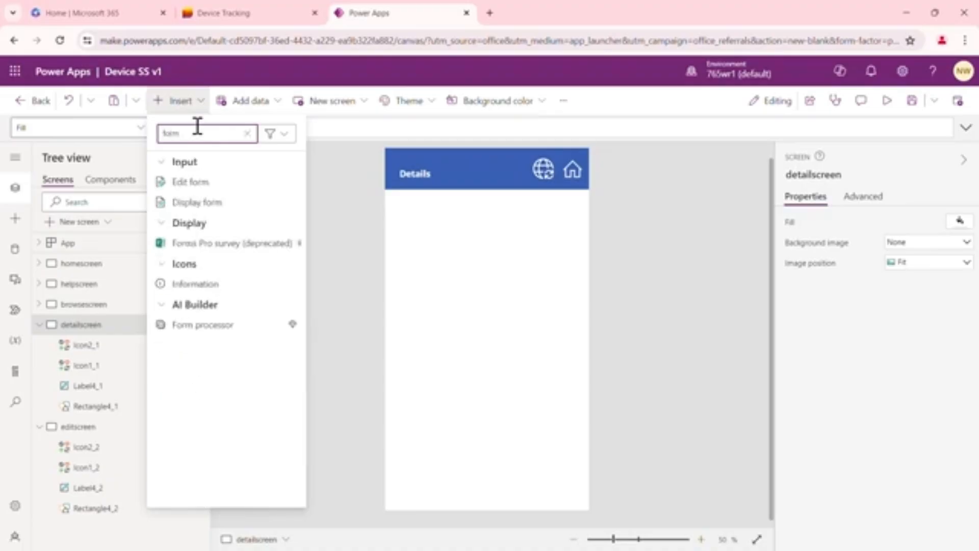
click(200, 202)
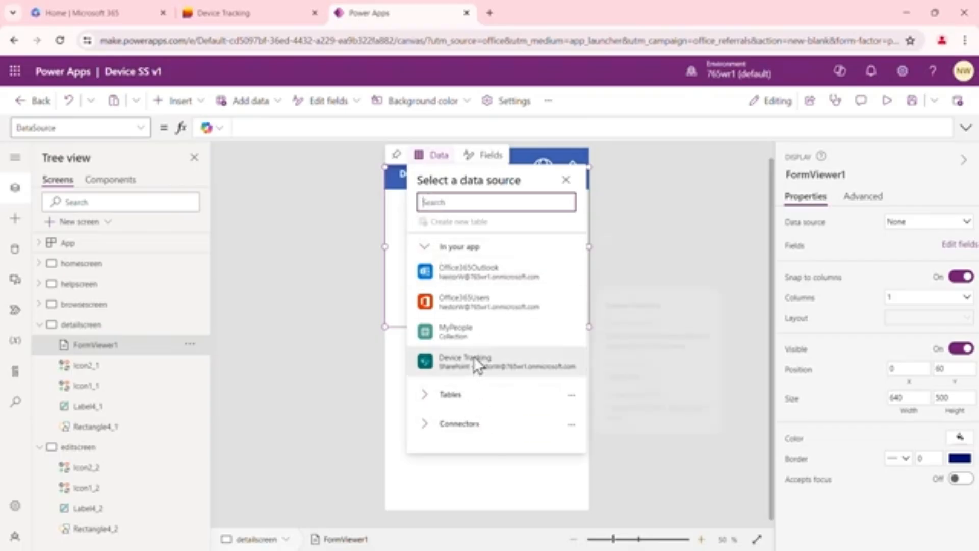
mouse_move(468, 364)
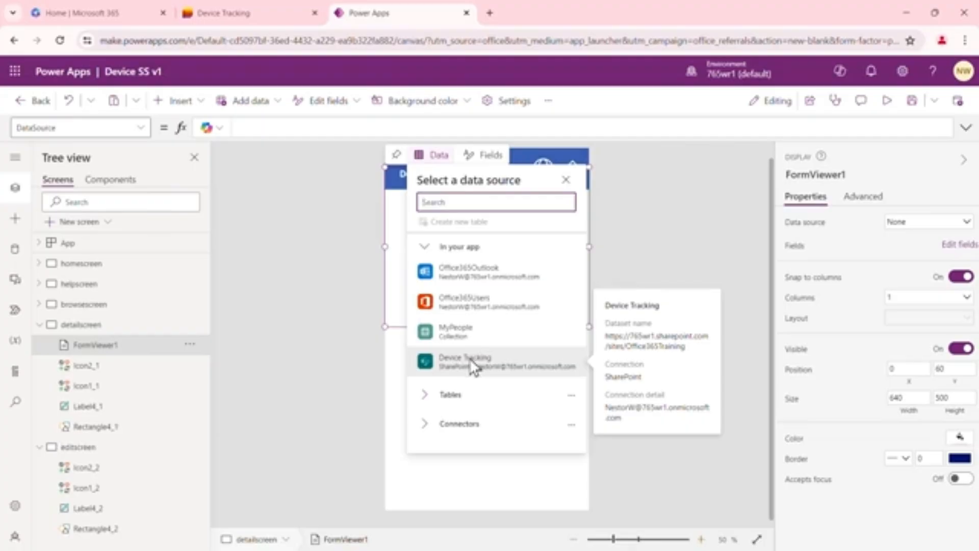
click(468, 362)
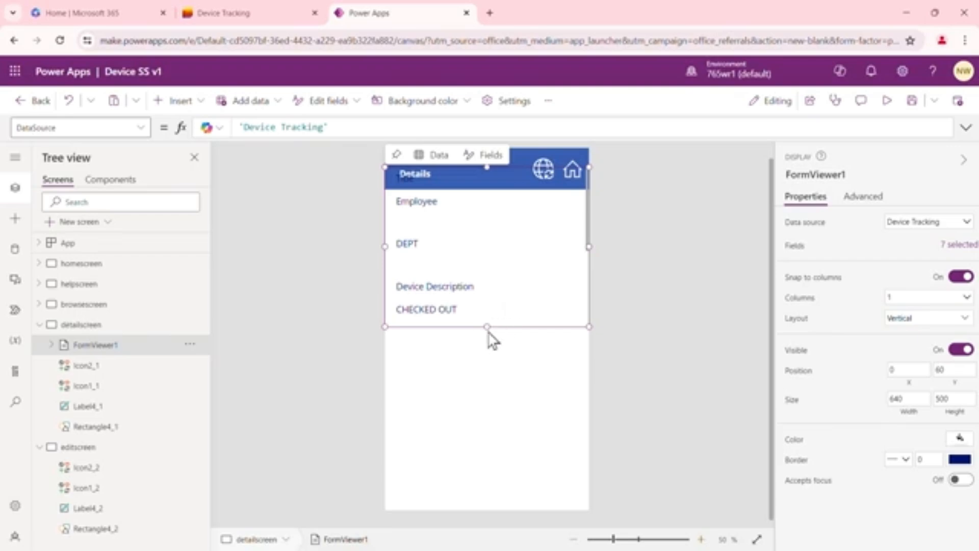
Place the display form directly below the Details header at Y 130, and stretch its height to about 768
drag(484, 327, 517, 436)
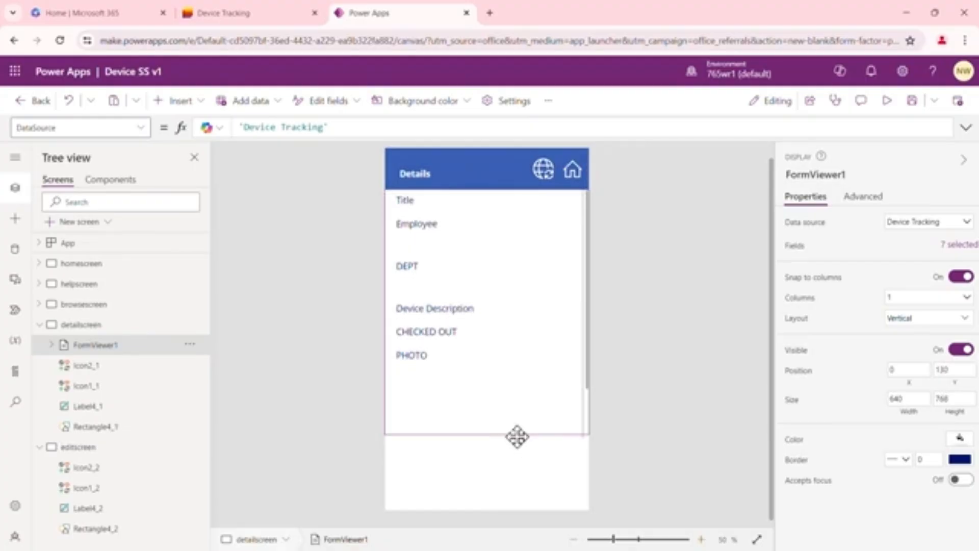
click(654, 320)
click(567, 318)
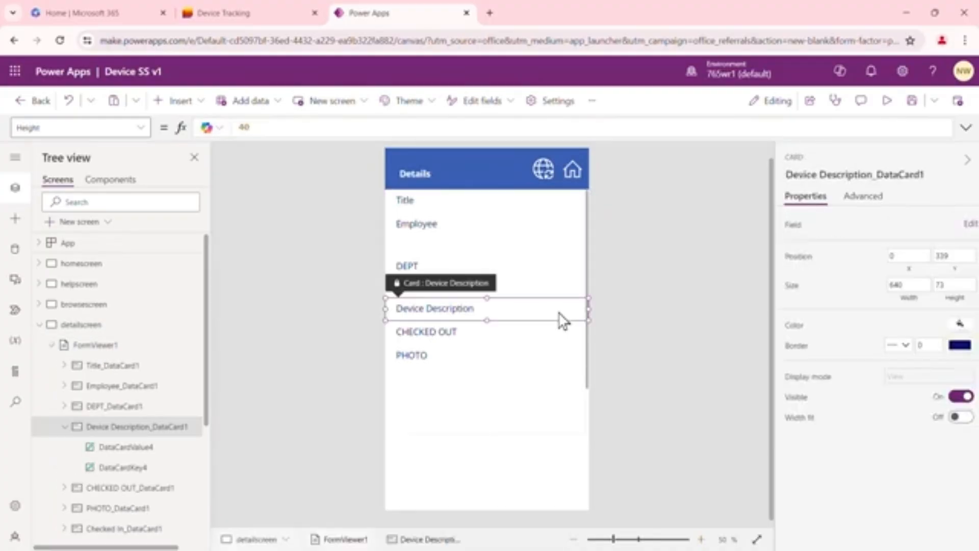
click(529, 406)
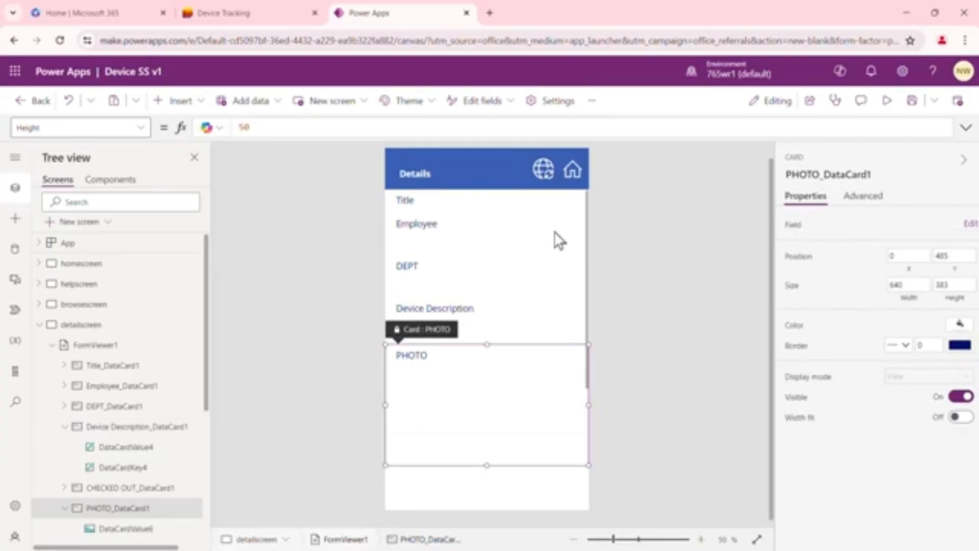
click(589, 220)
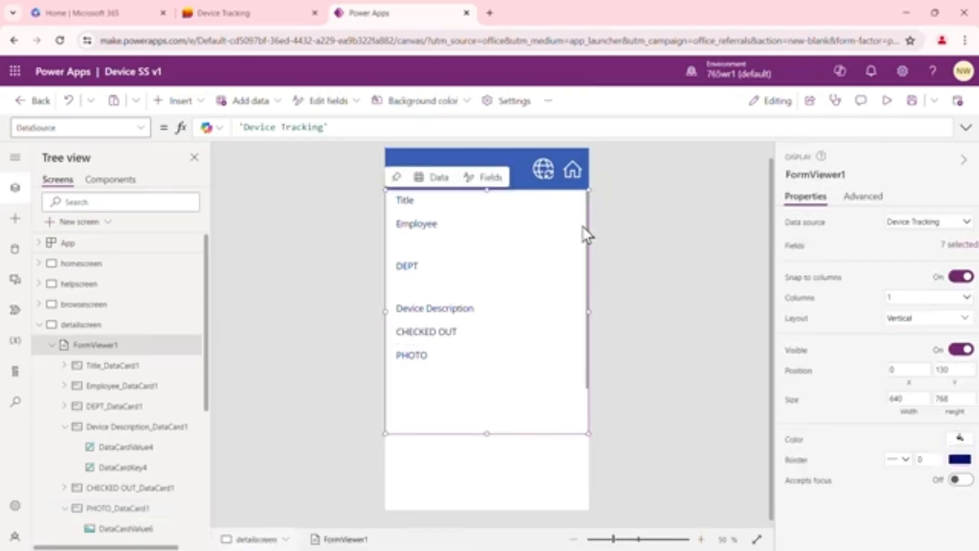
Review the list of fields included in the detailscreen display form
click(97, 350)
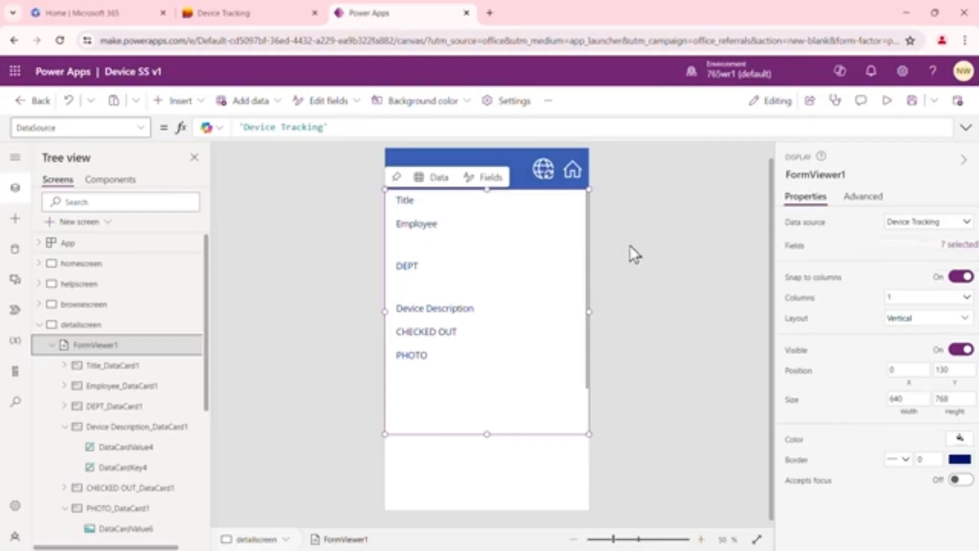
click(955, 246)
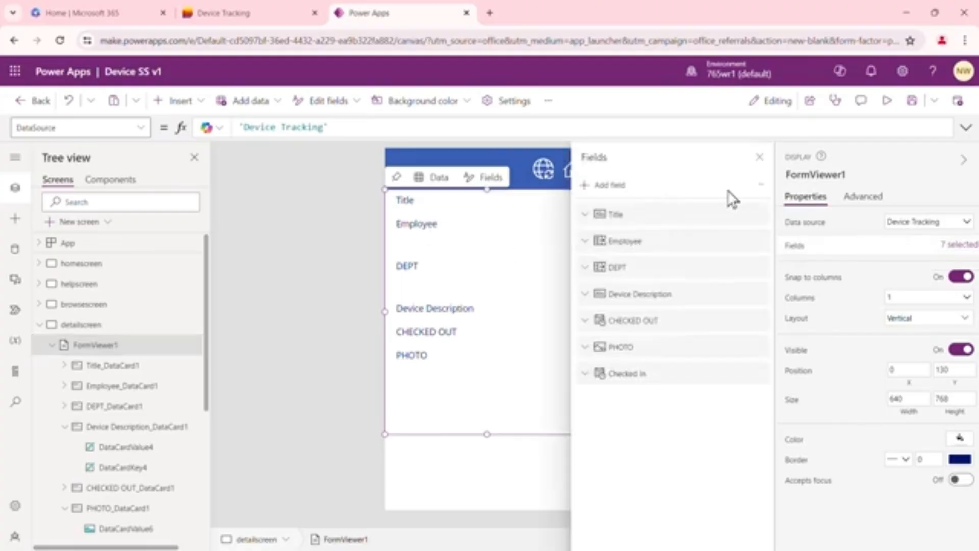
click(761, 159)
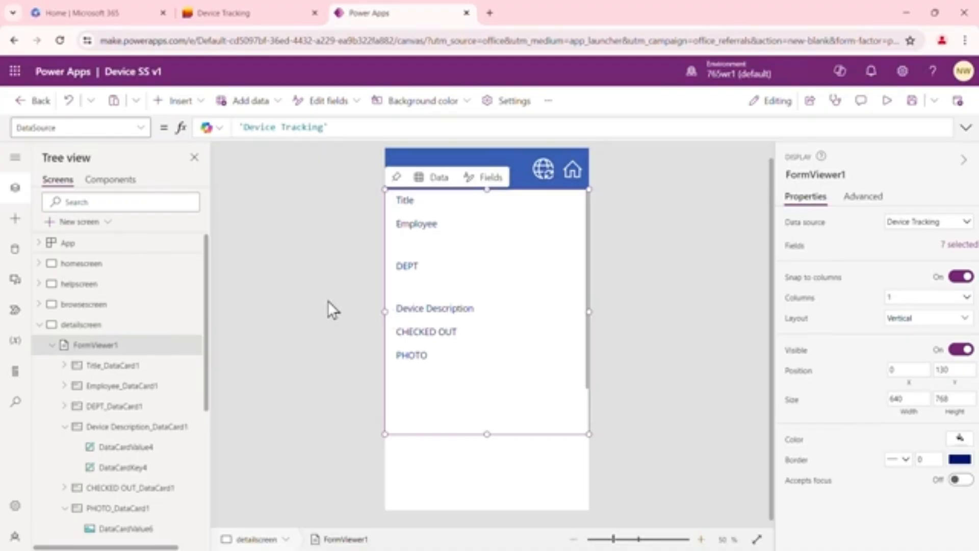
Set the Item formula of the detailscreen display form to Gallery1.Selected, checking the gallery's name under browsescreen
click(98, 347)
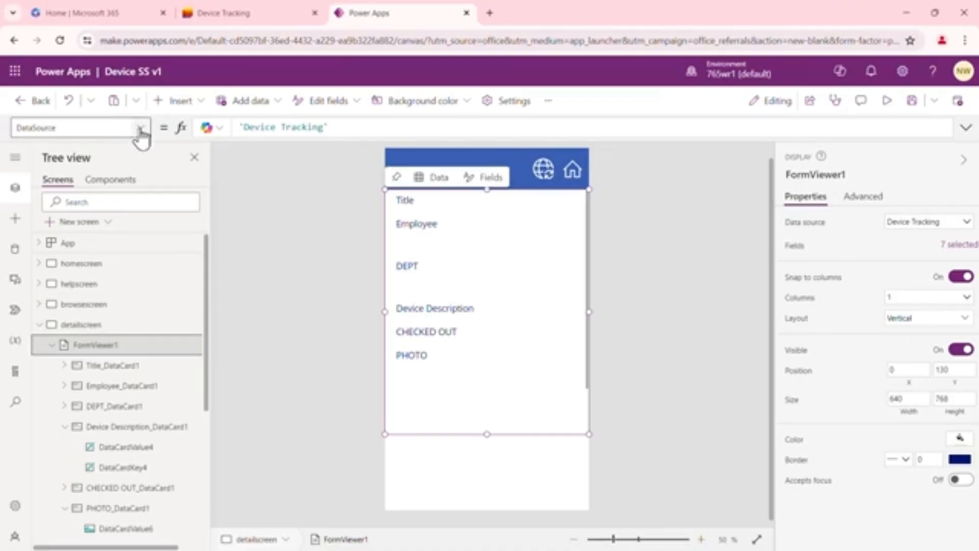
click(140, 133)
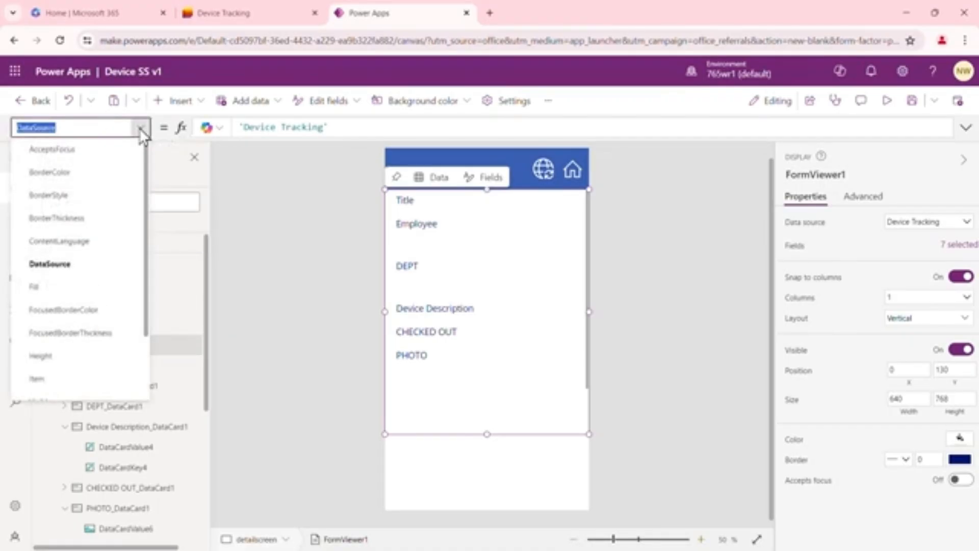
click(72, 385)
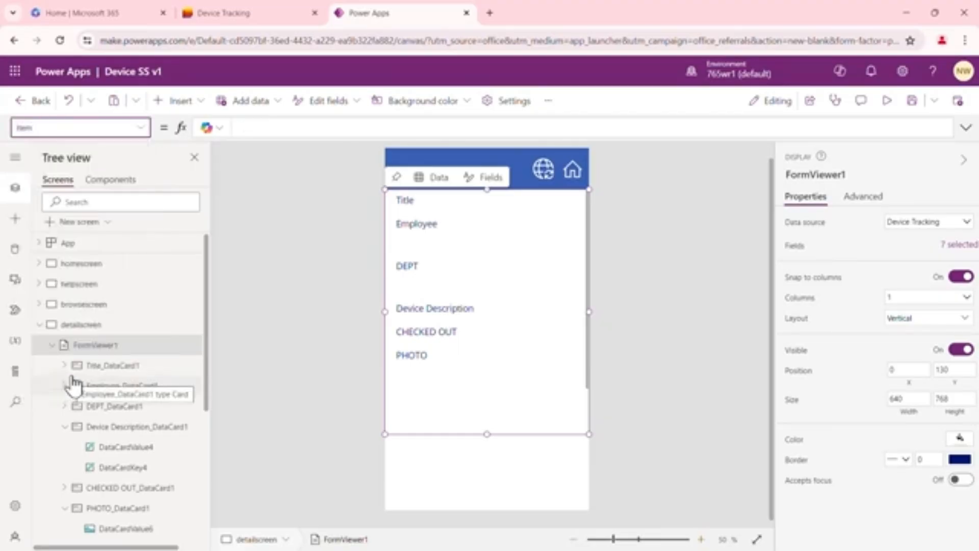
click(141, 129)
scroll(146, 213, down, 3)
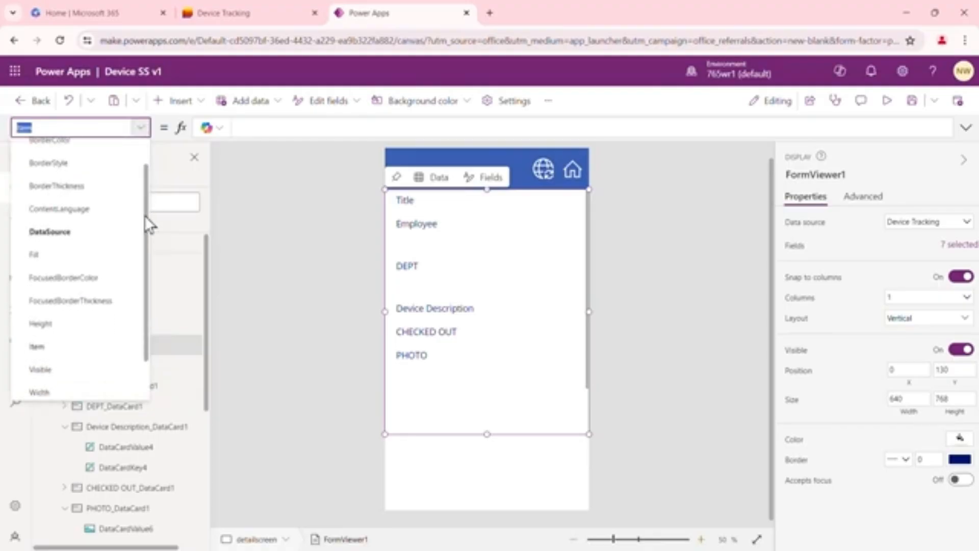
scroll(142, 258, up, 3)
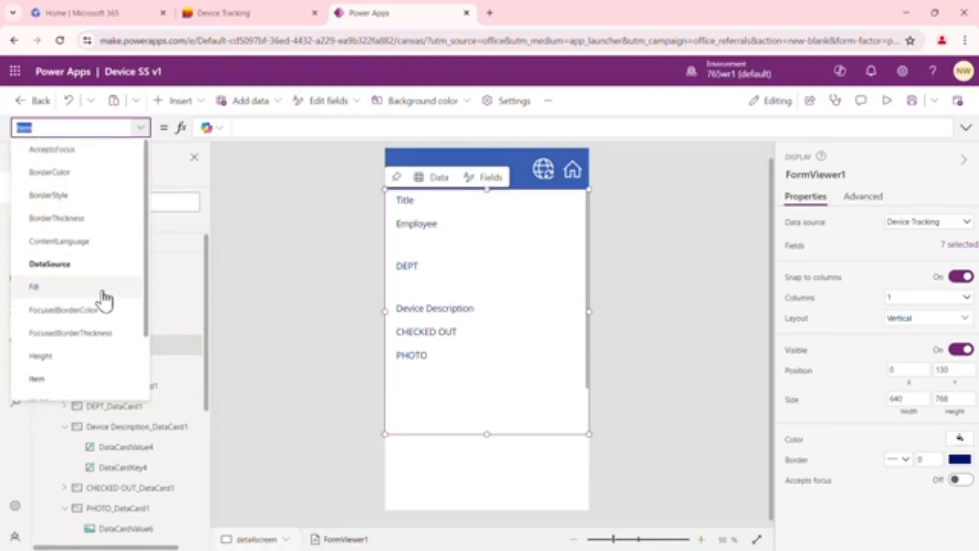
click(64, 385)
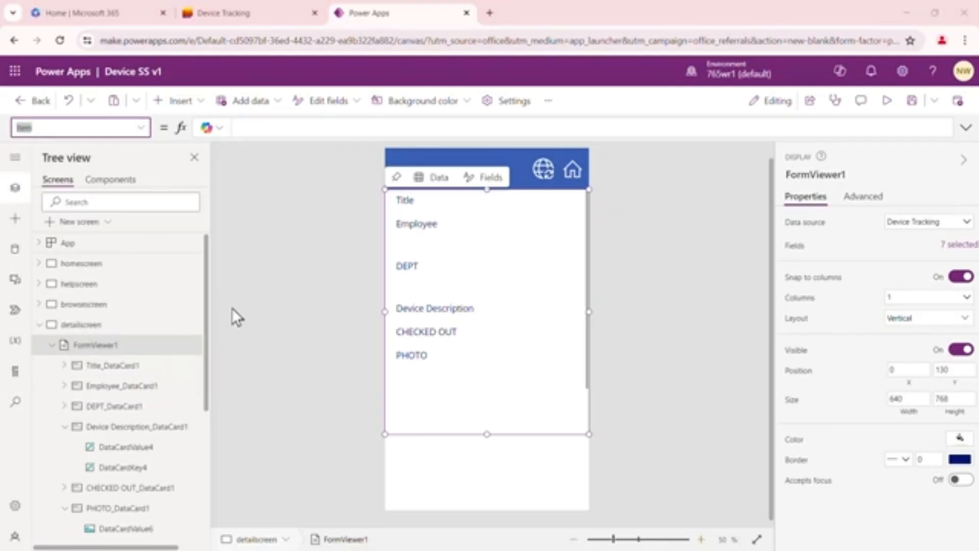
click(39, 305)
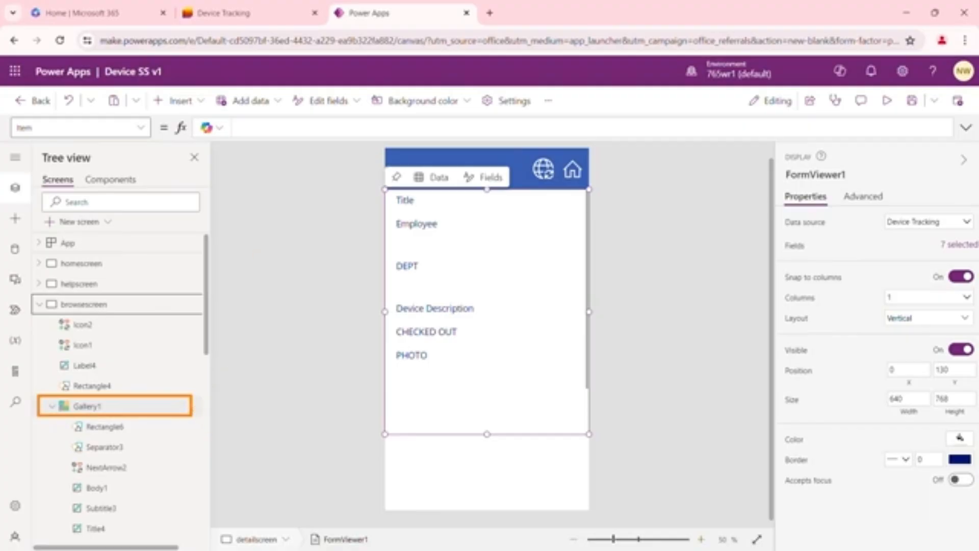
drag(205, 291, 206, 363)
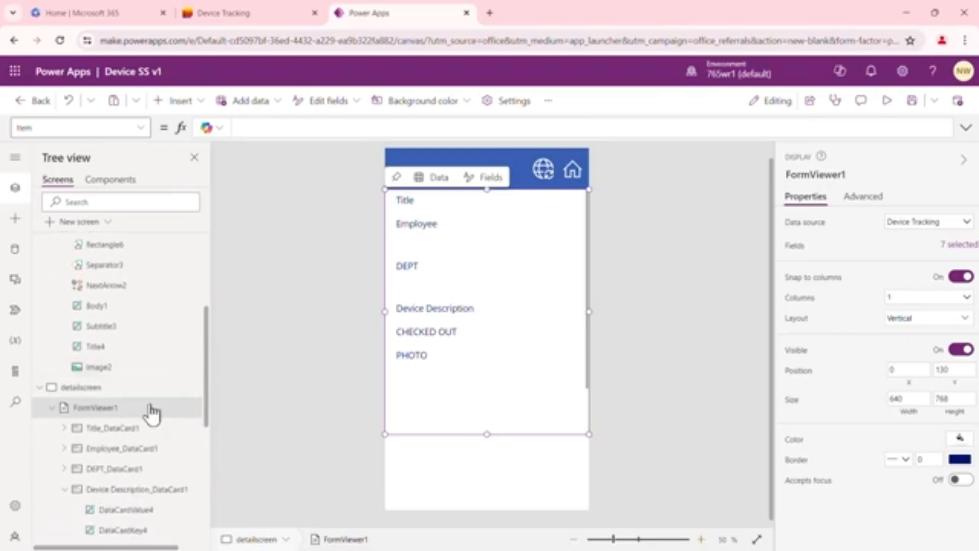
click(100, 409)
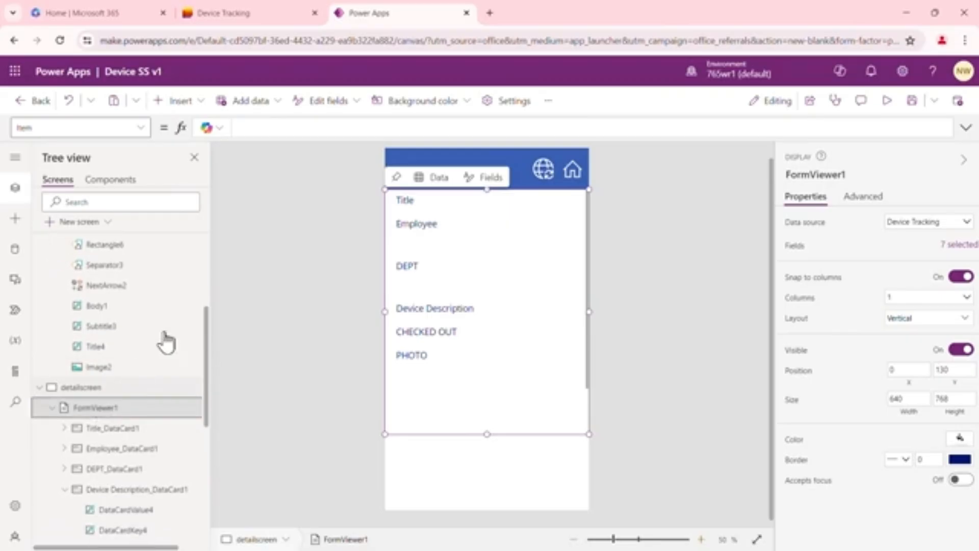
click(259, 129)
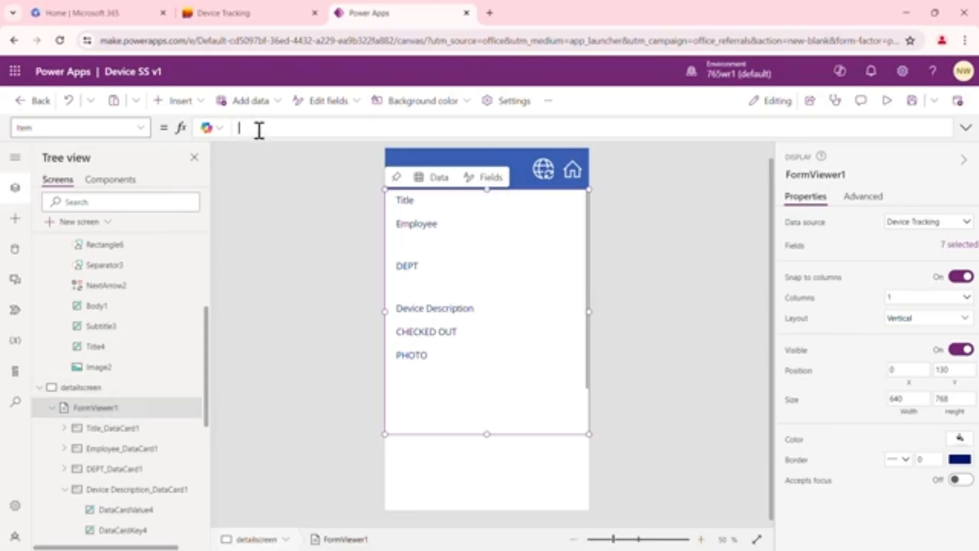
text(galler)
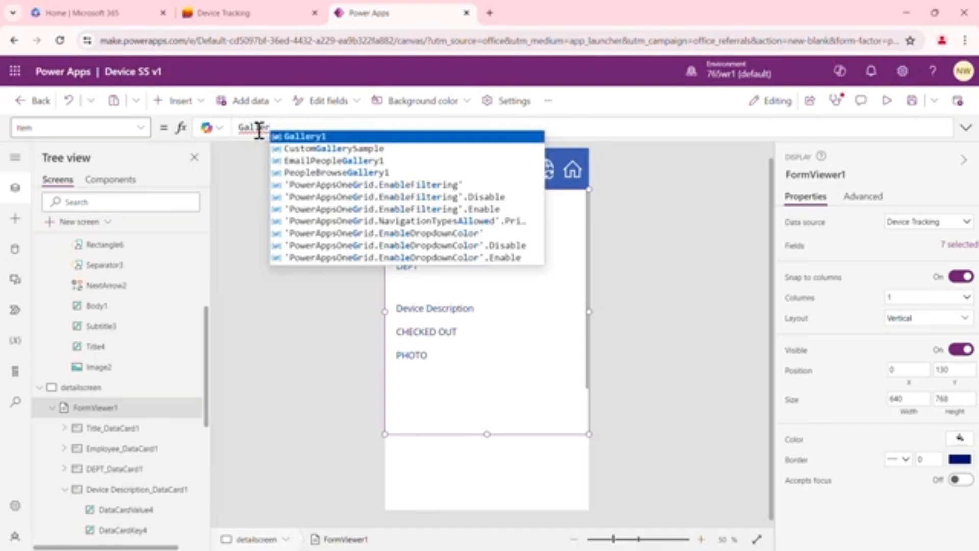
text(y)
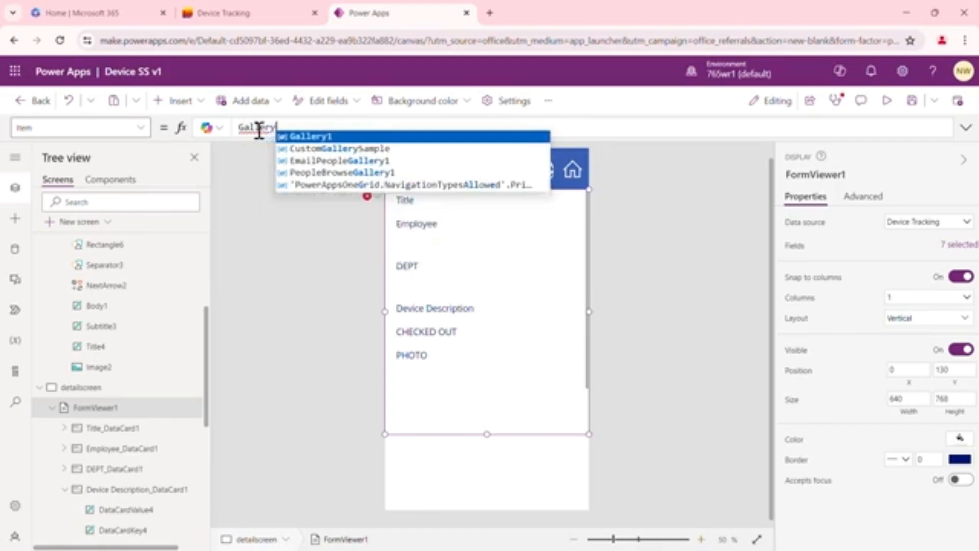
text(1)
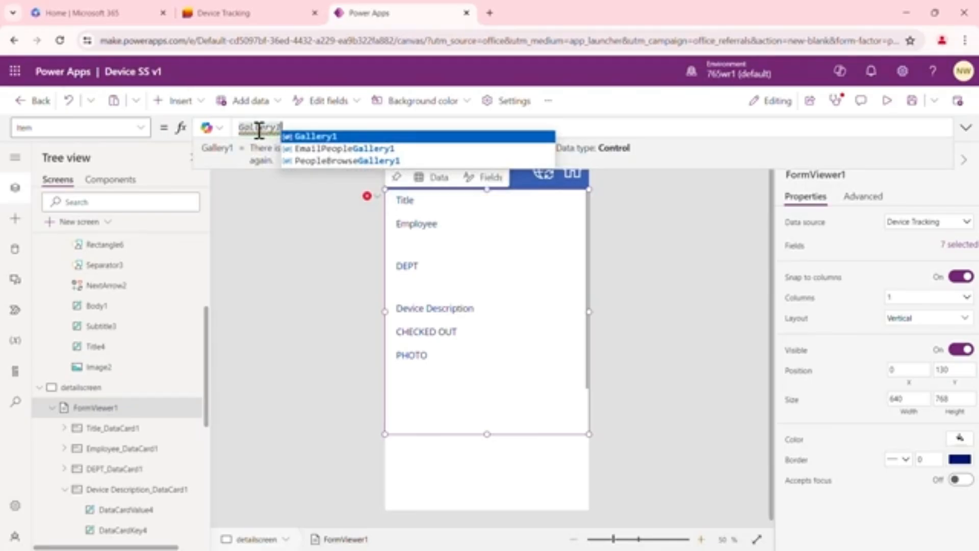
text(.)
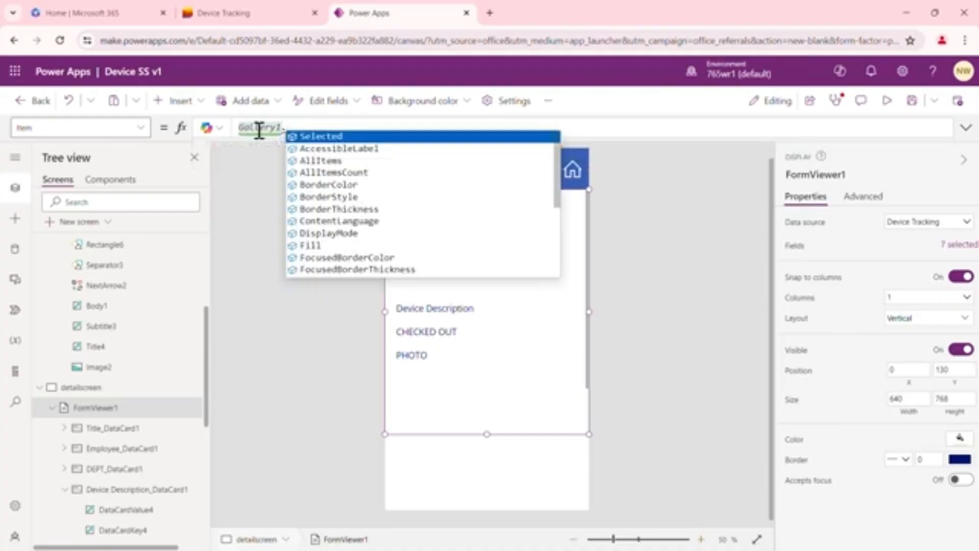
click(322, 143)
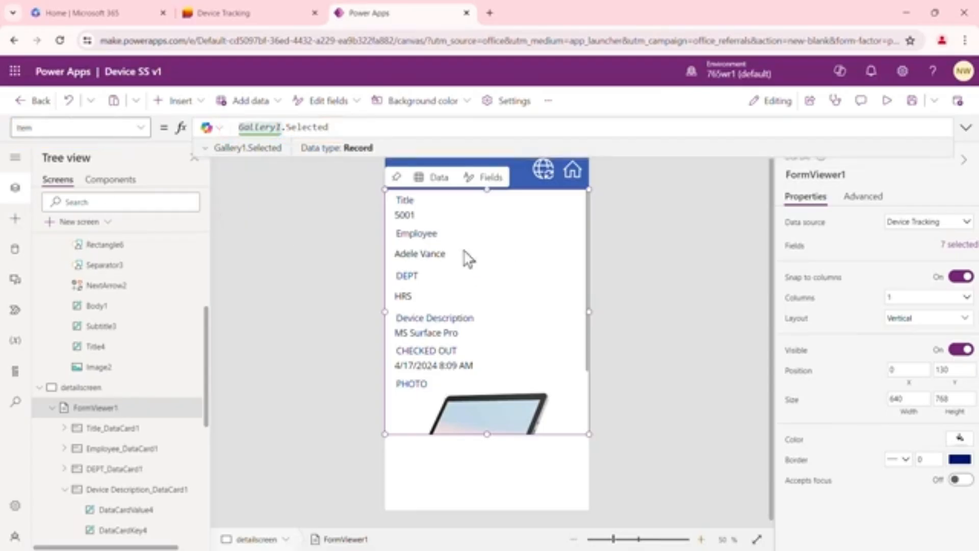
Stretch the detailscreen display form to a height of about 1006 and arrange its fields in 2 columns
drag(487, 434, 491, 516)
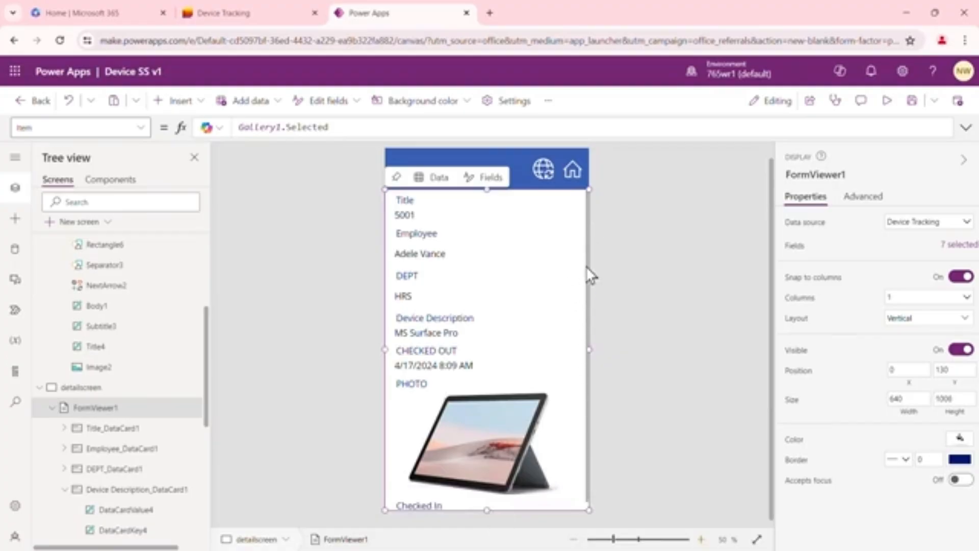
click(638, 262)
click(578, 316)
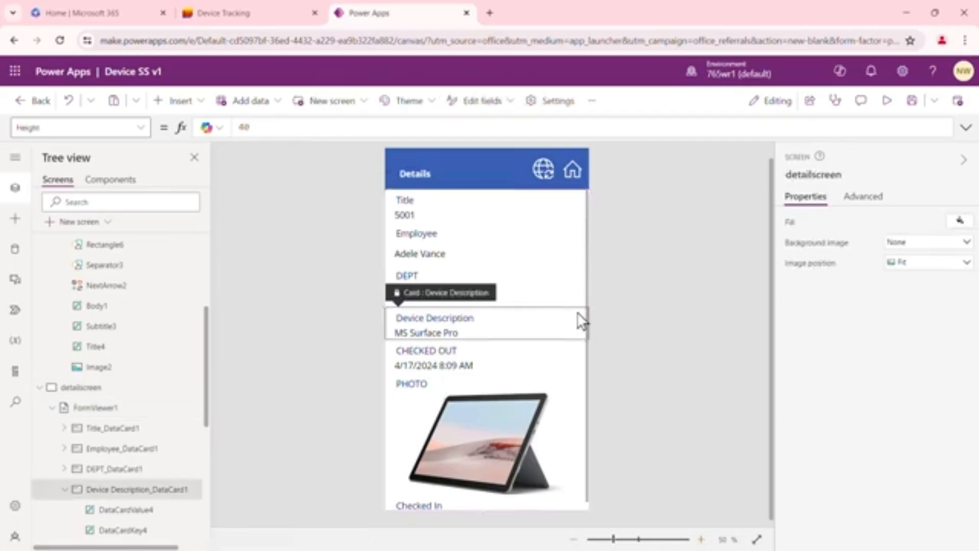
click(588, 384)
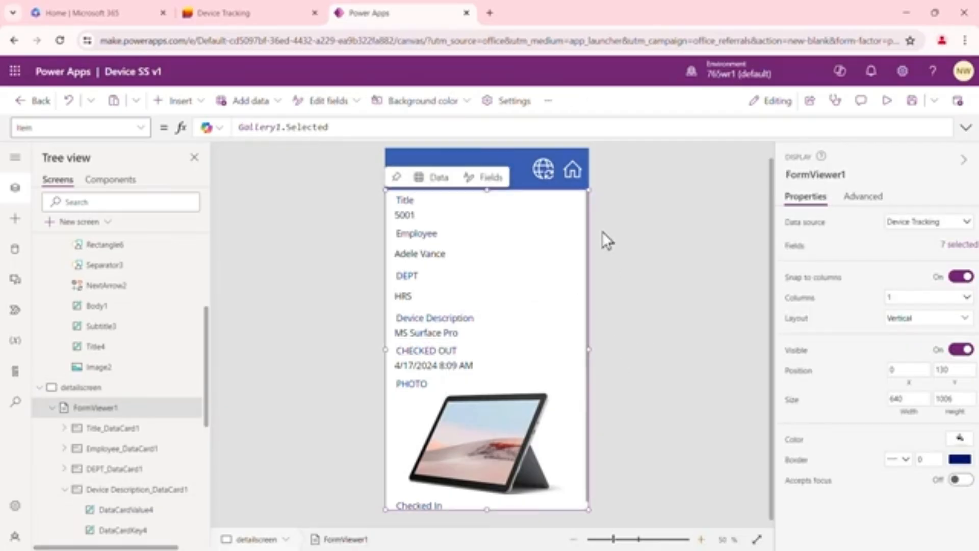
click(966, 300)
click(912, 325)
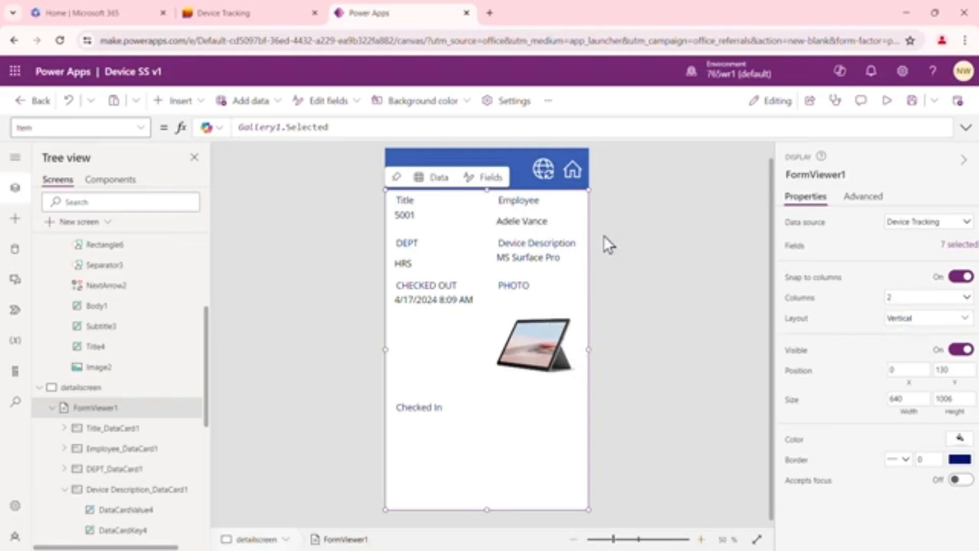
click(621, 244)
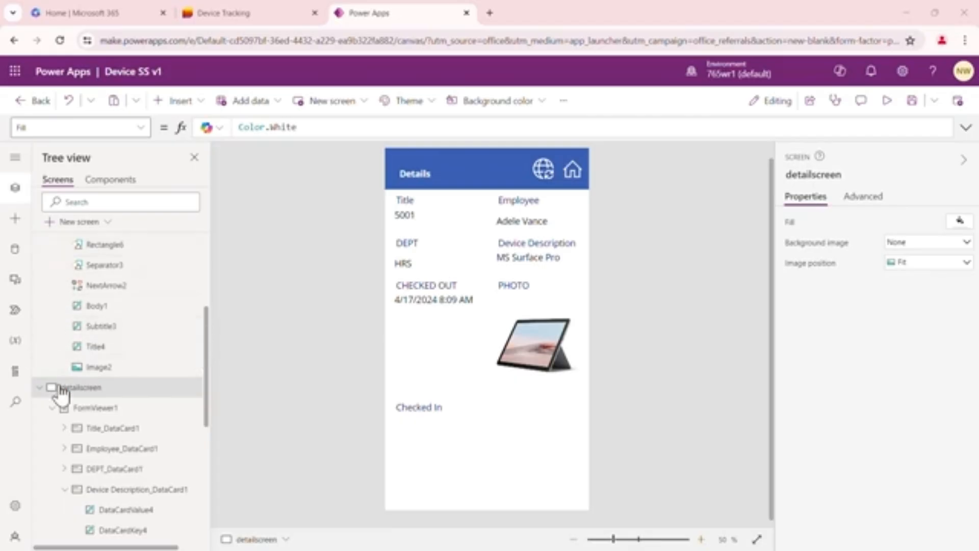
Delete the globe refresh icon from the Details header
click(39, 387)
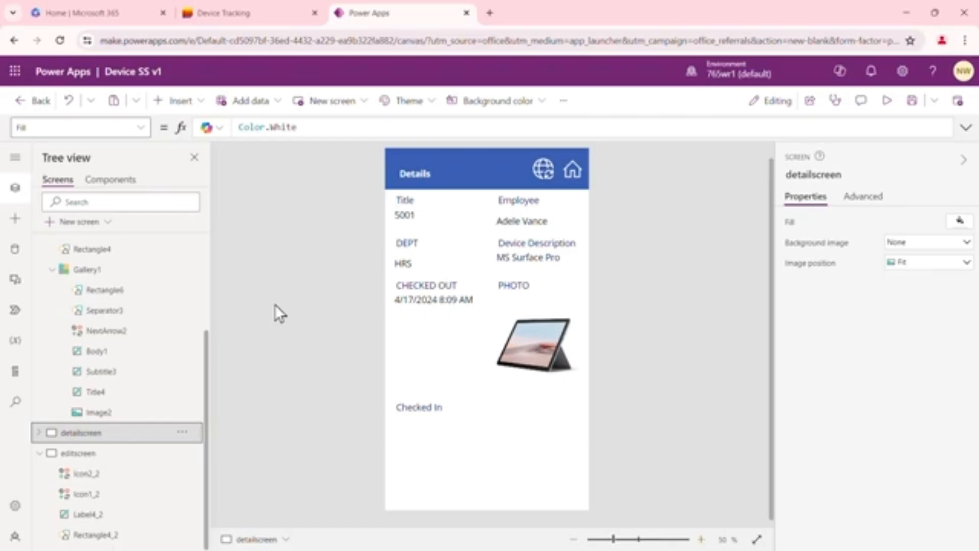
click(543, 169)
right_click(543, 169)
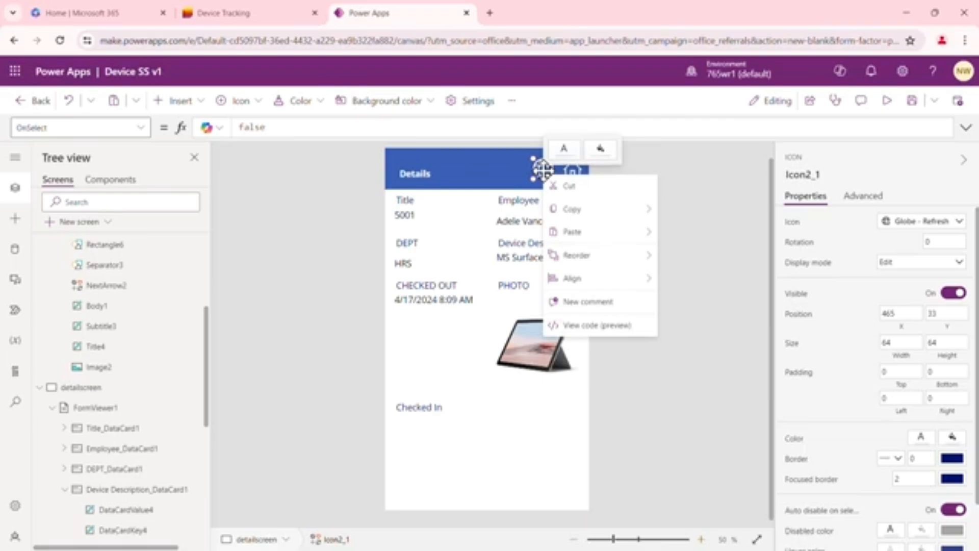
mouse_move(635, 265)
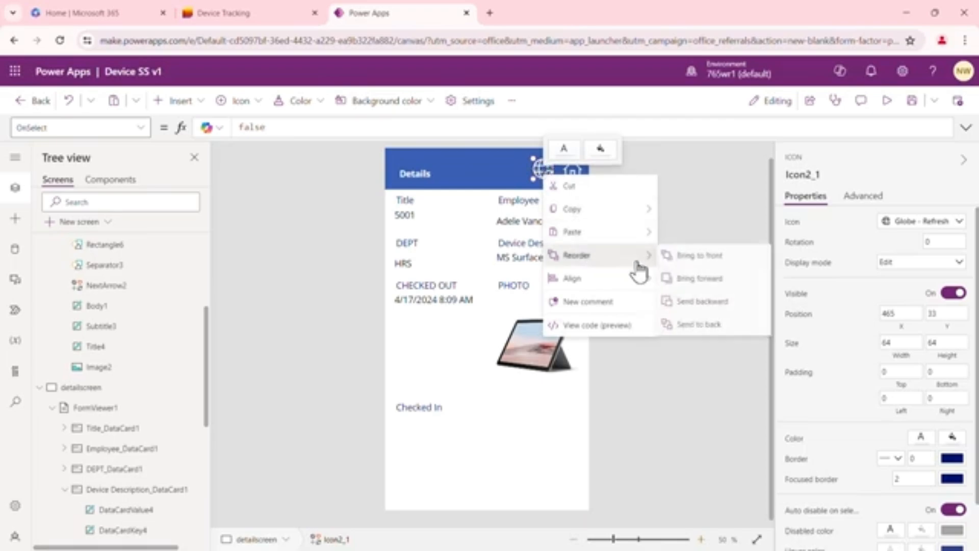
click(700, 185)
click(545, 169)
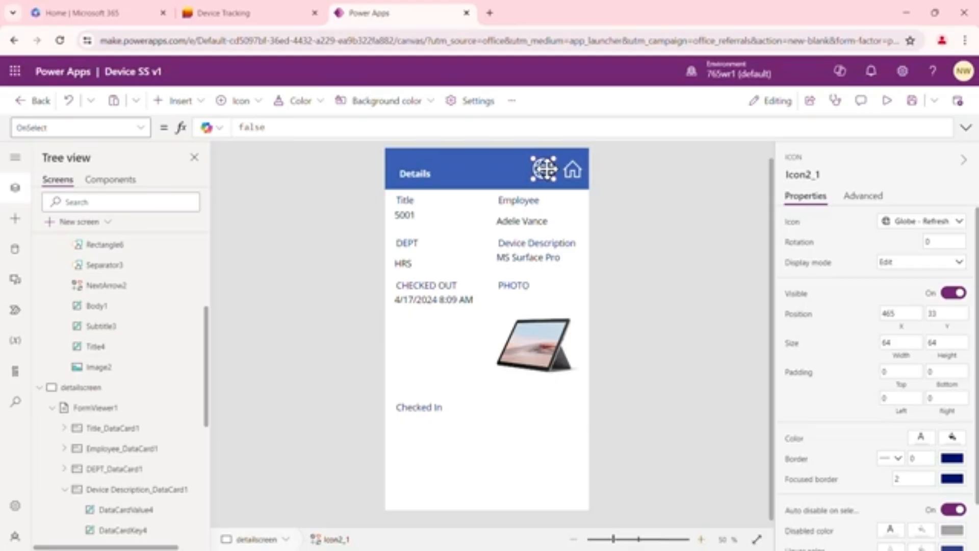
key(Delete)
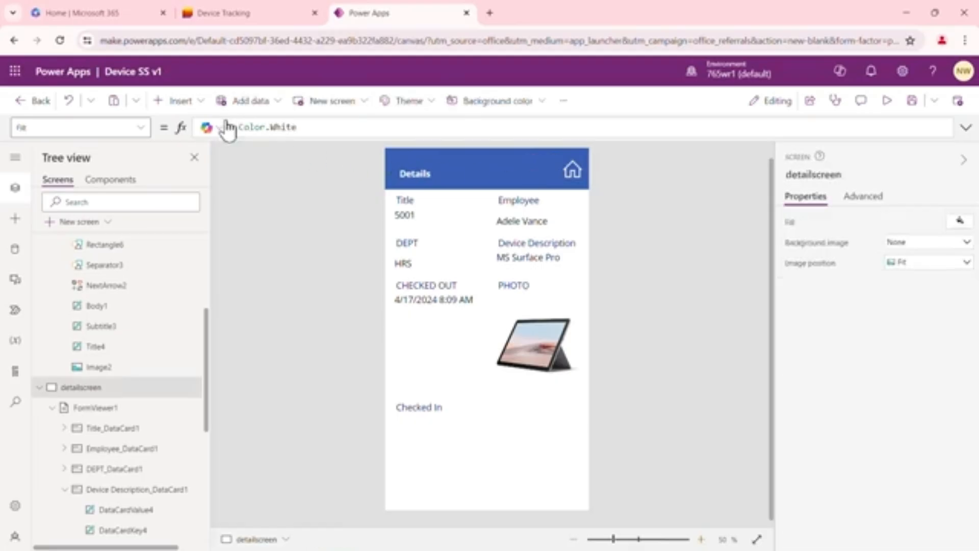
Insert an Edit icon on detailscreen and place it beside the home icon in the Details header, at about X 462, Y 33
click(203, 103)
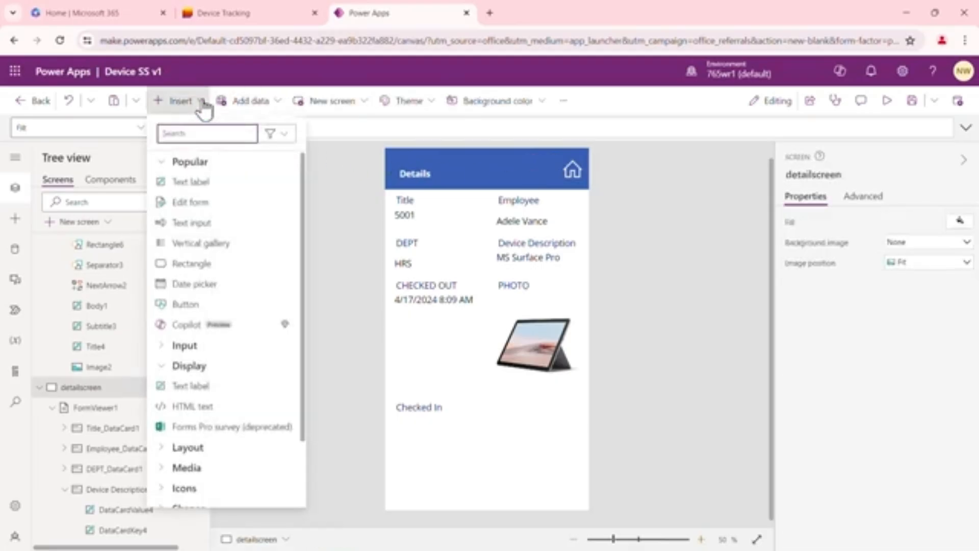
text(edi)
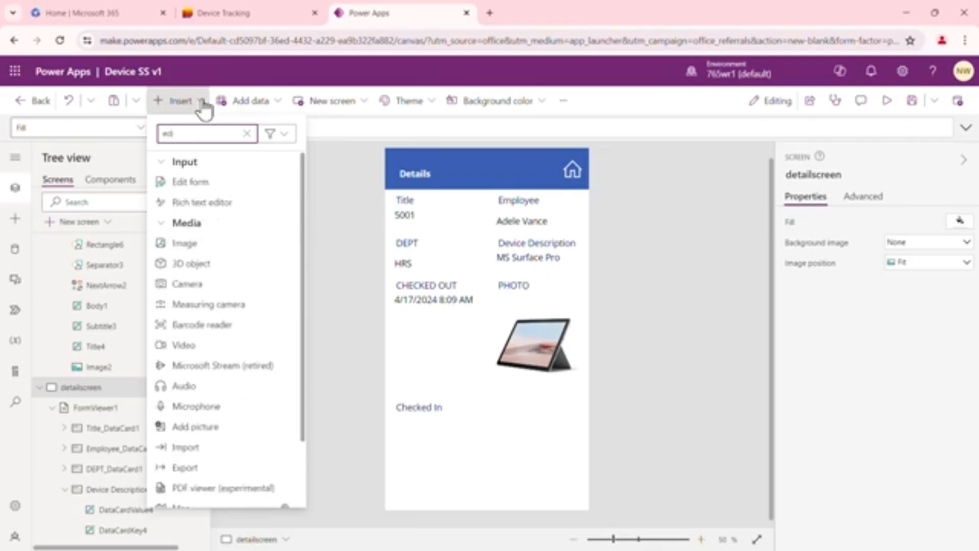
text(t)
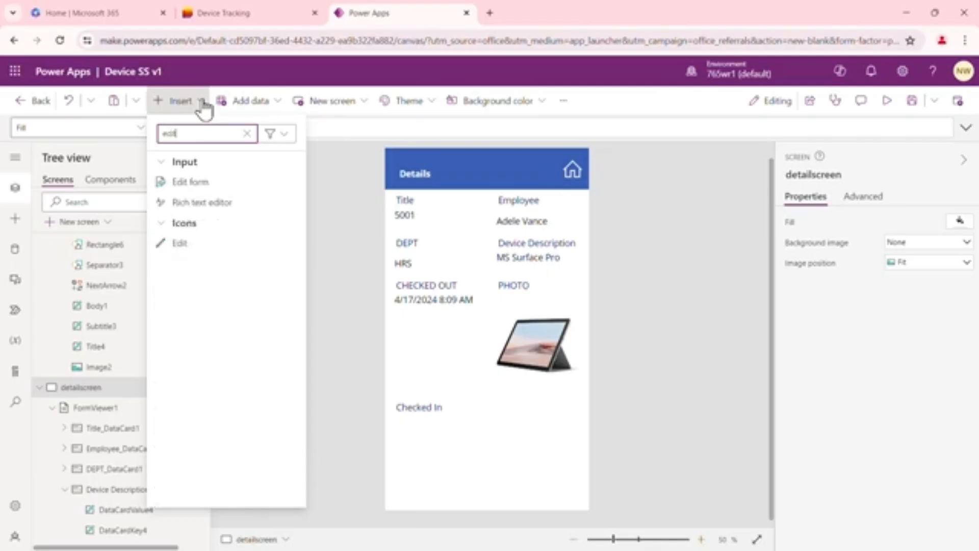
click(189, 250)
mouse_move(417, 174)
mouse_down()
mouse_move(510, 185)
mouse_move(544, 169)
mouse_up()
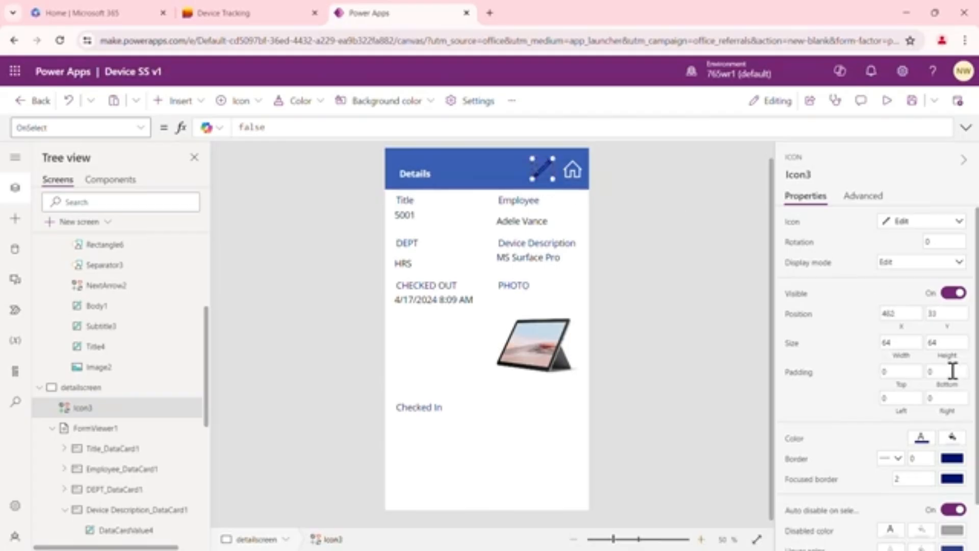
Set the color of the edit icon in the Details header to white and select the icon again
click(925, 441)
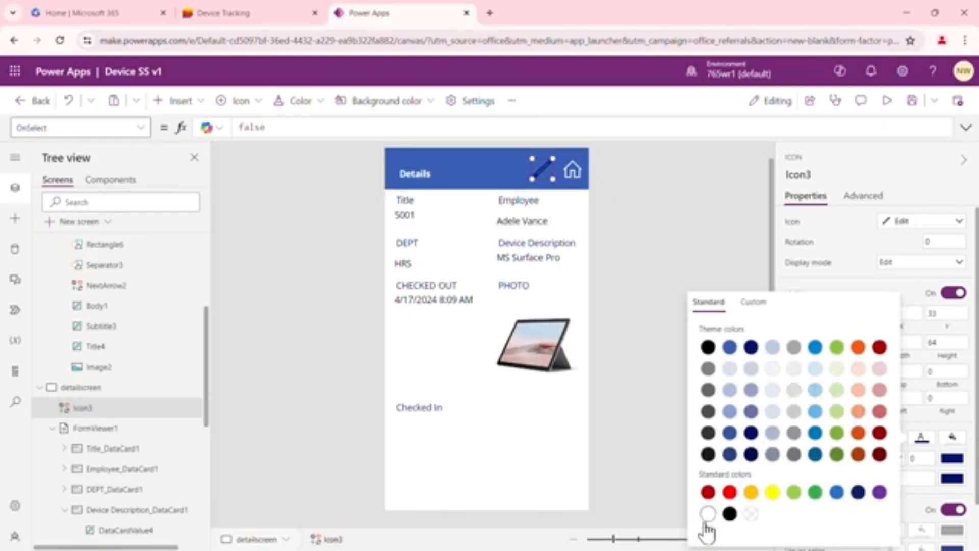
click(708, 514)
click(646, 261)
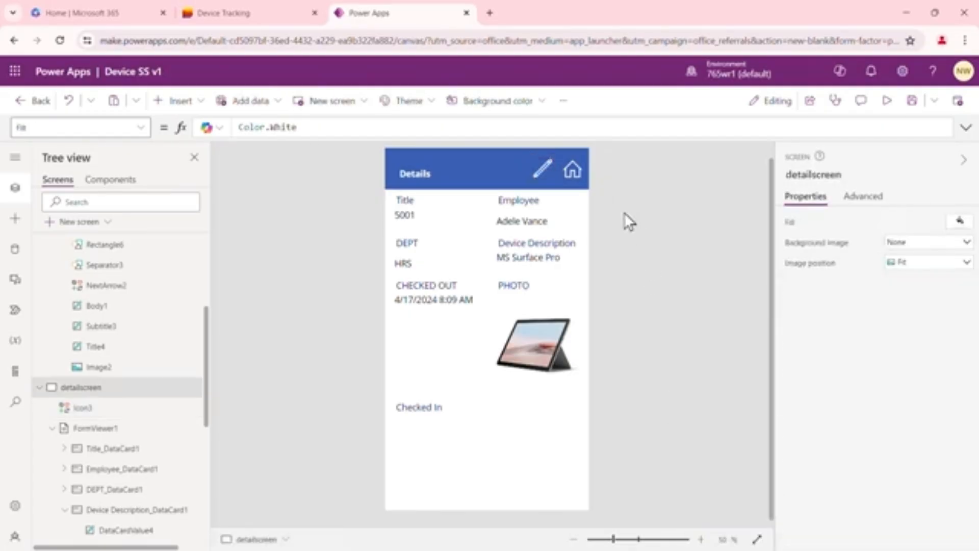
click(541, 165)
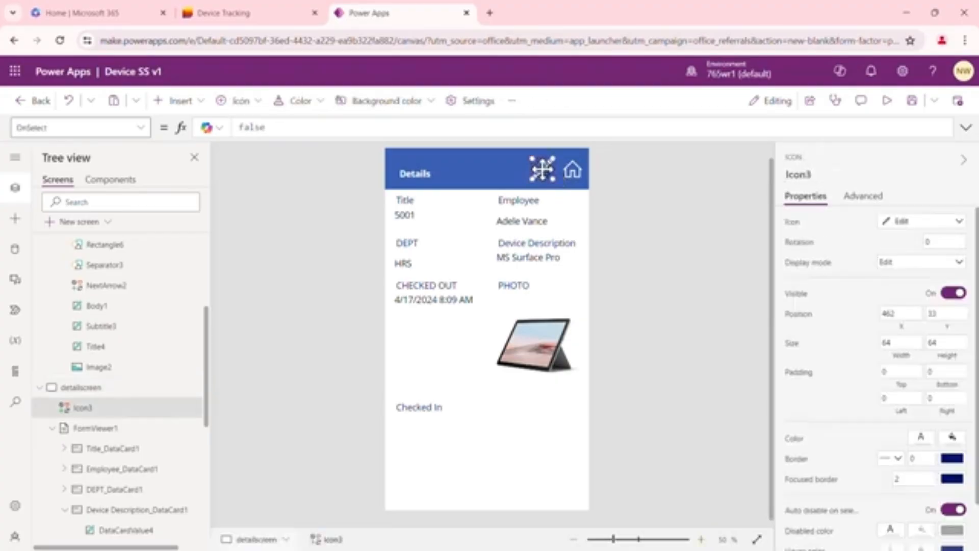
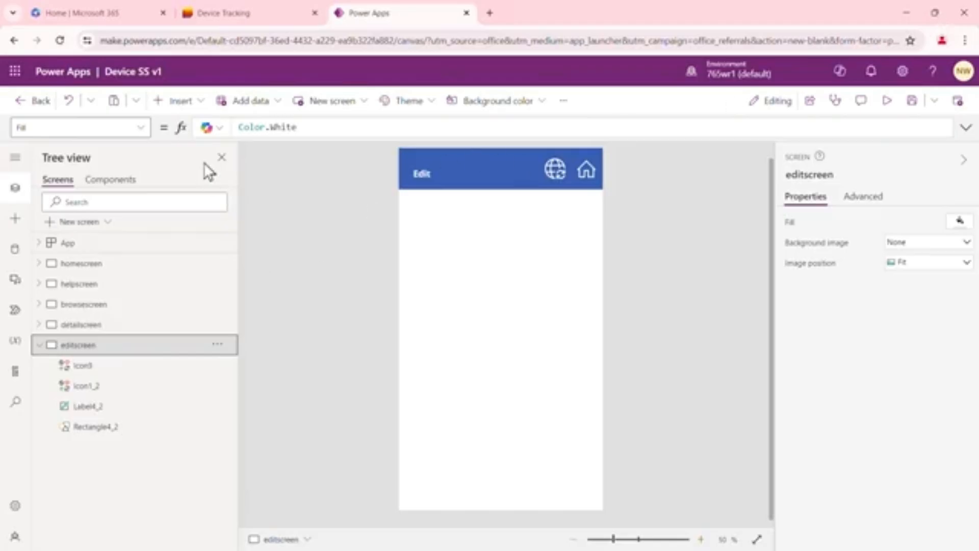
Insert an edit form on editscreen connected to Device Tracking and stretch it below the header to a height of about 1004
click(202, 102)
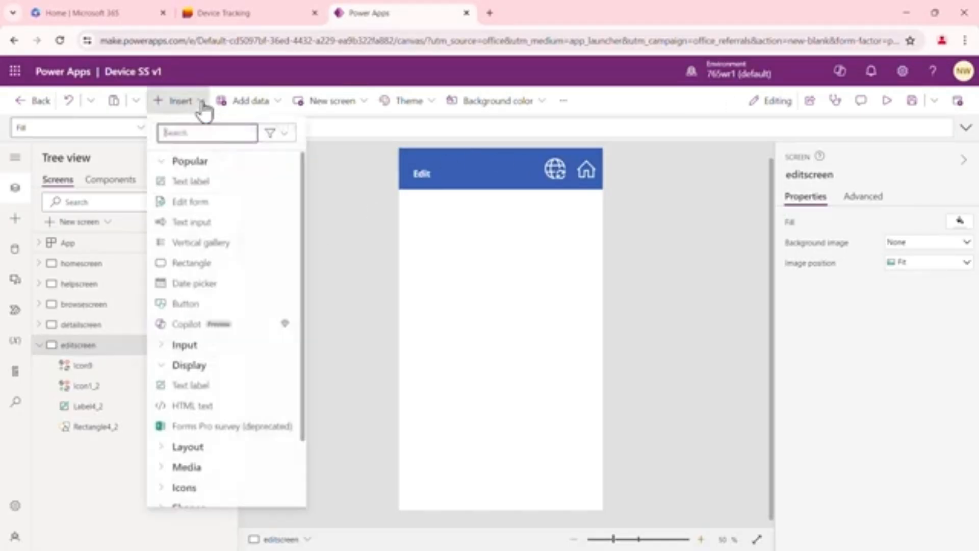
click(200, 208)
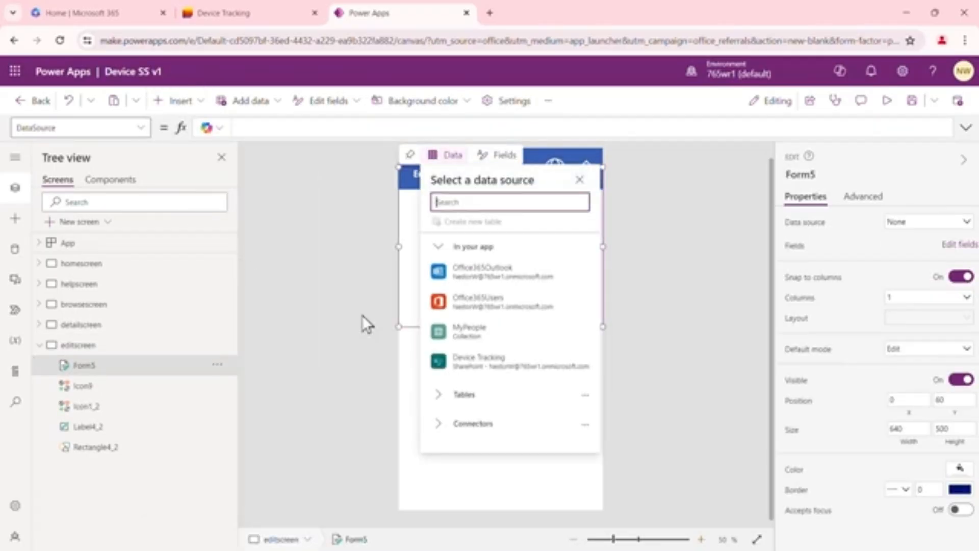
mouse_move(504, 373)
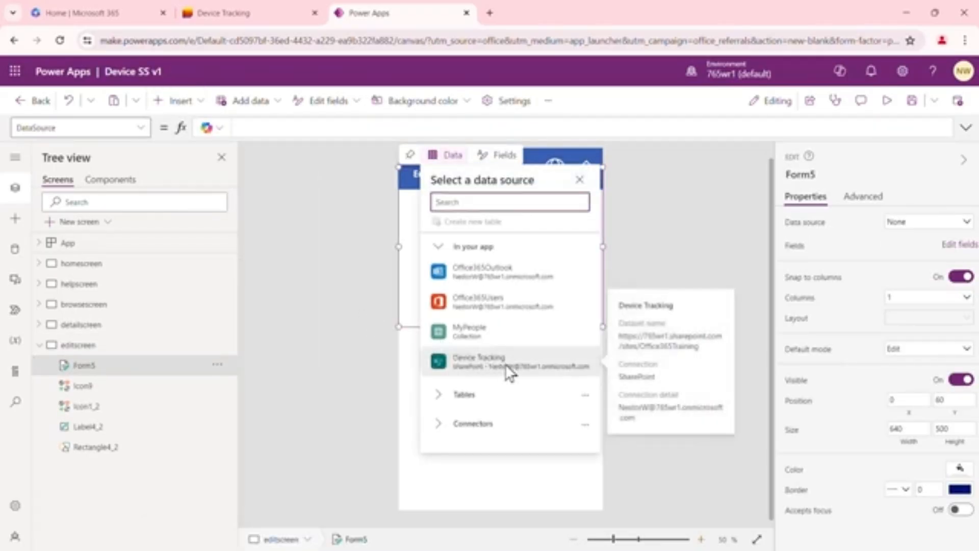
click(505, 363)
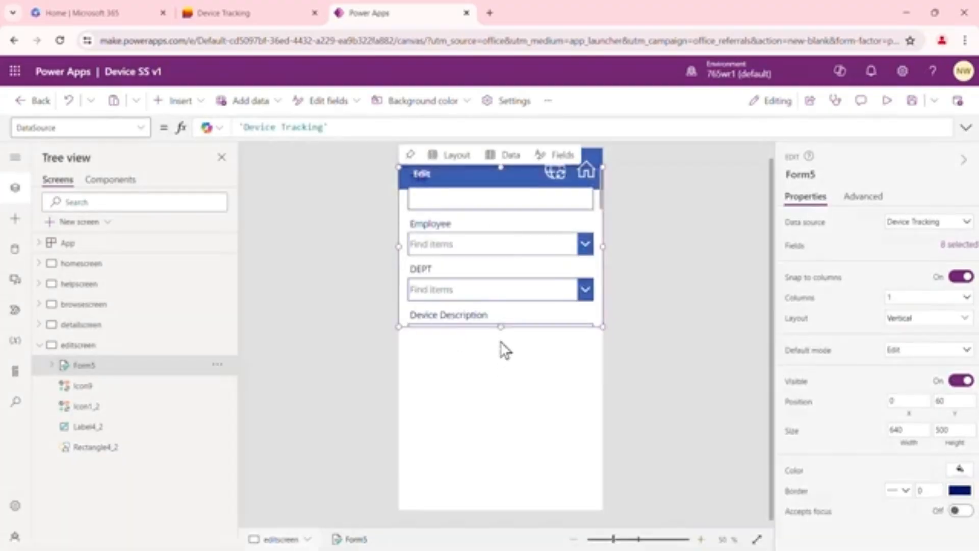
drag(520, 328, 501, 512)
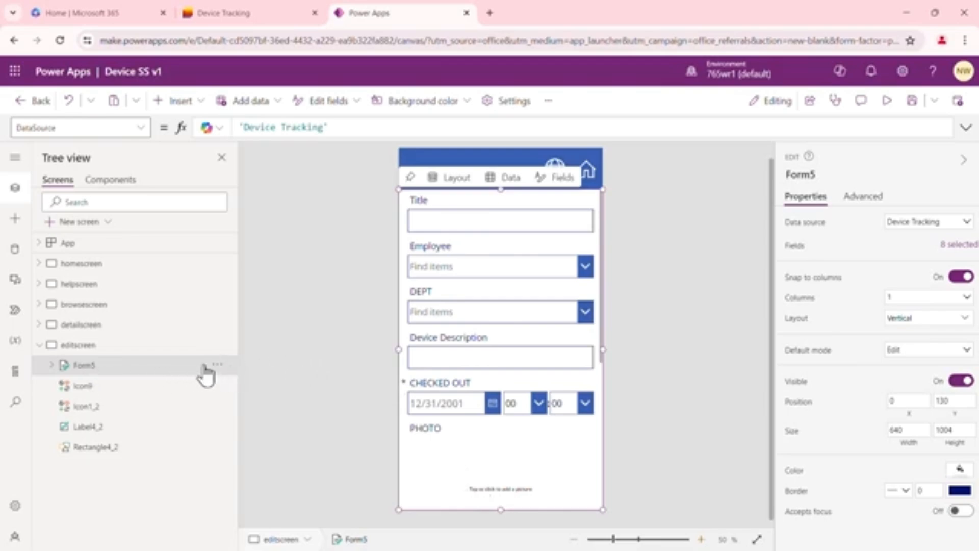
Rename the new edit form on editscreen as editform1
click(219, 365)
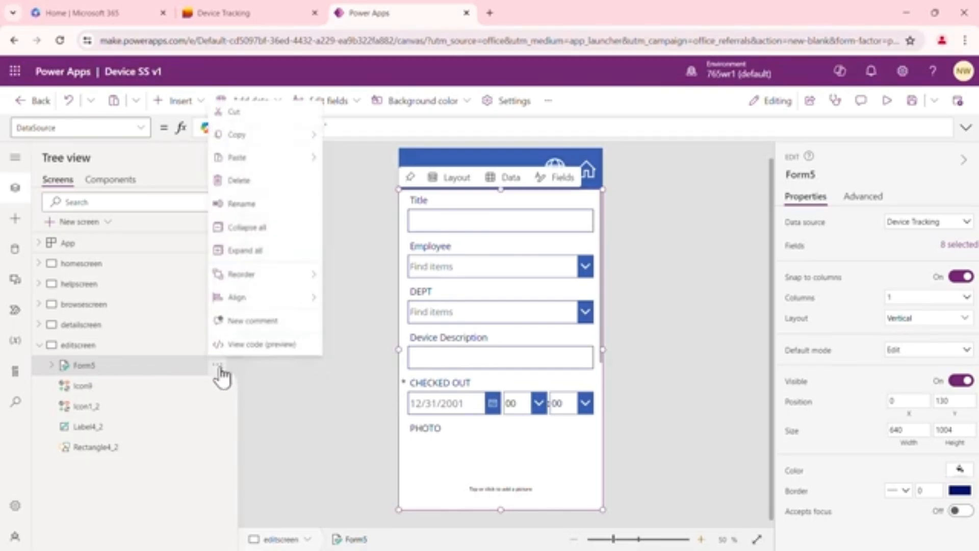
click(244, 204)
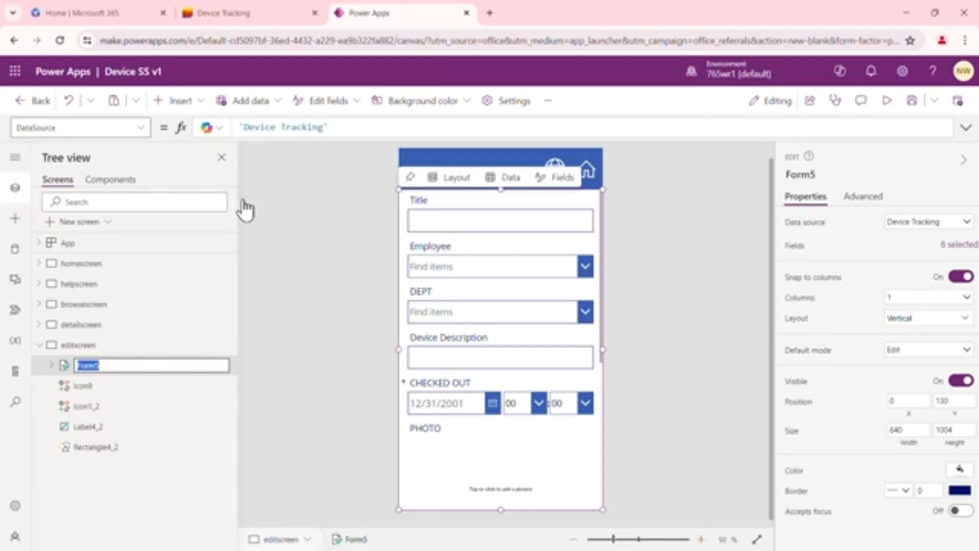
text(editform1)
click(336, 344)
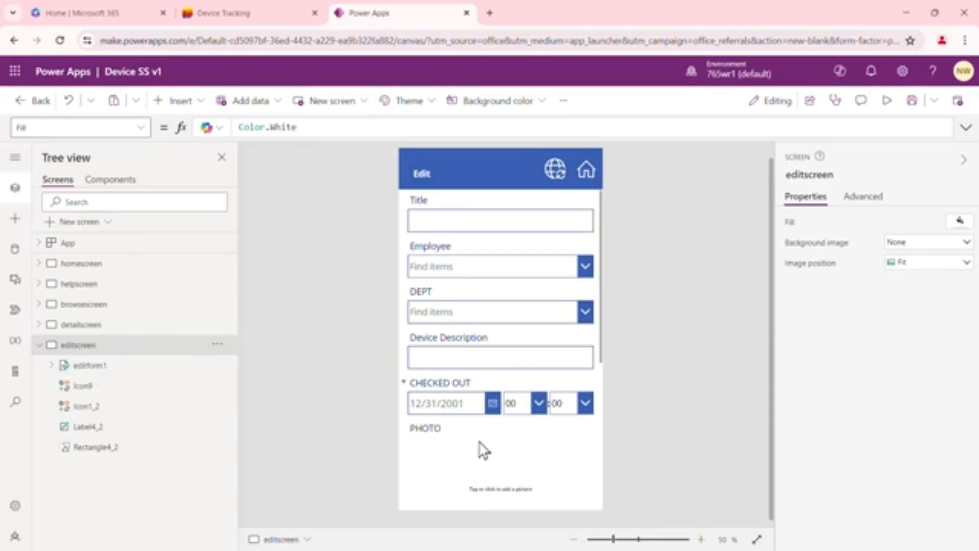
Delete the globe refresh icon from the Edit header and insert a Save icon and a Cancel (badge) icon on editscreen
click(557, 175)
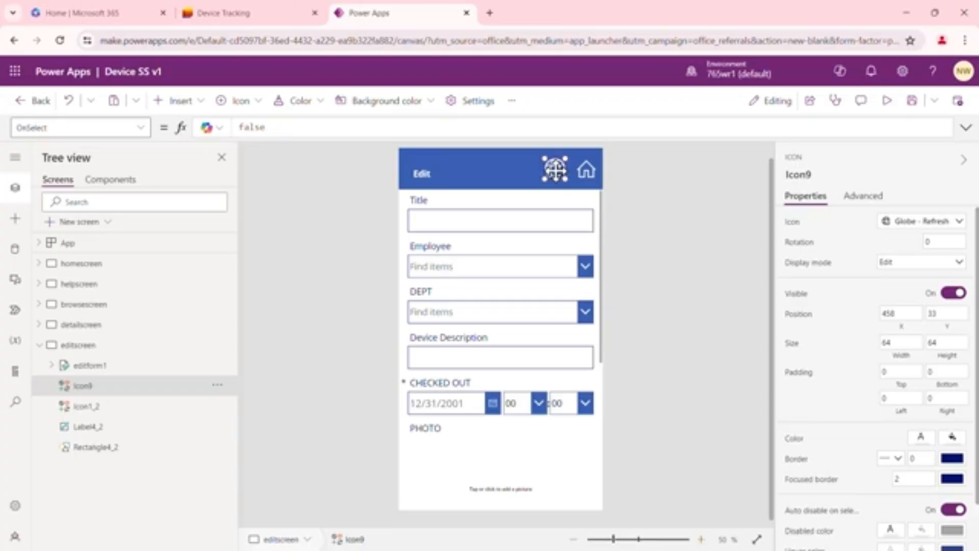
key(Delete)
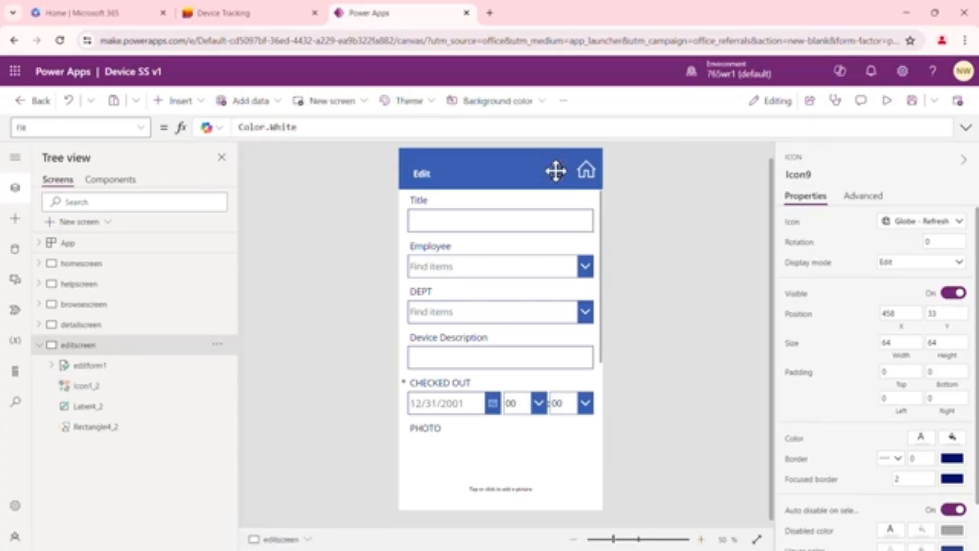
click(202, 106)
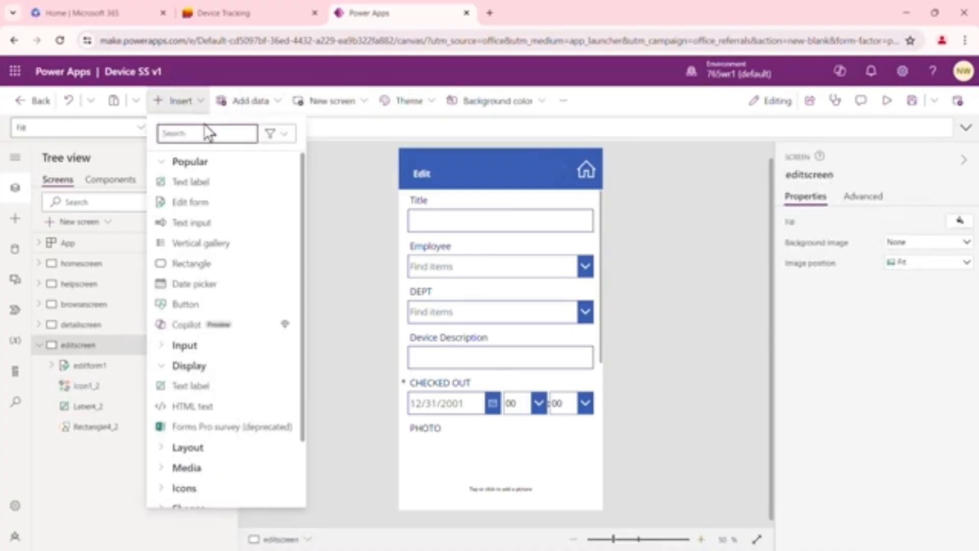
text(save)
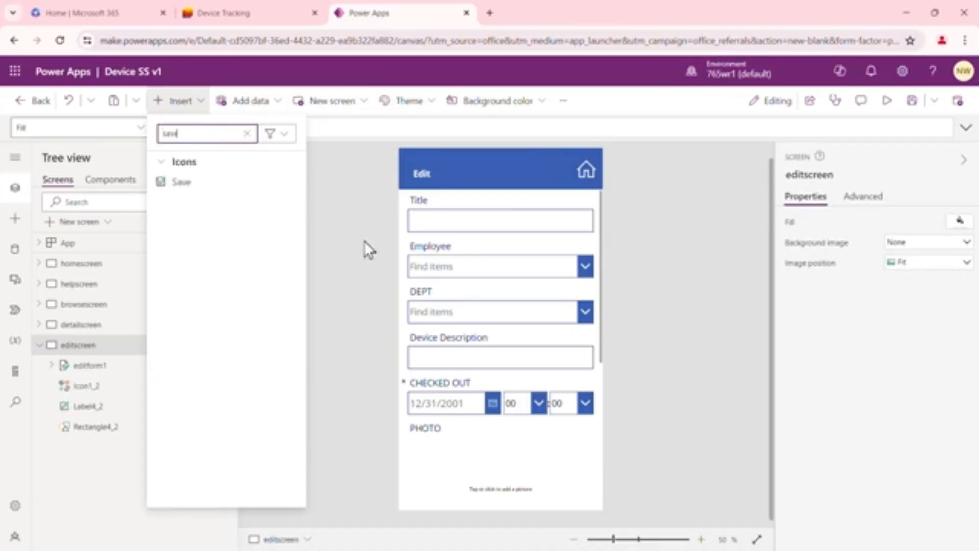
click(185, 183)
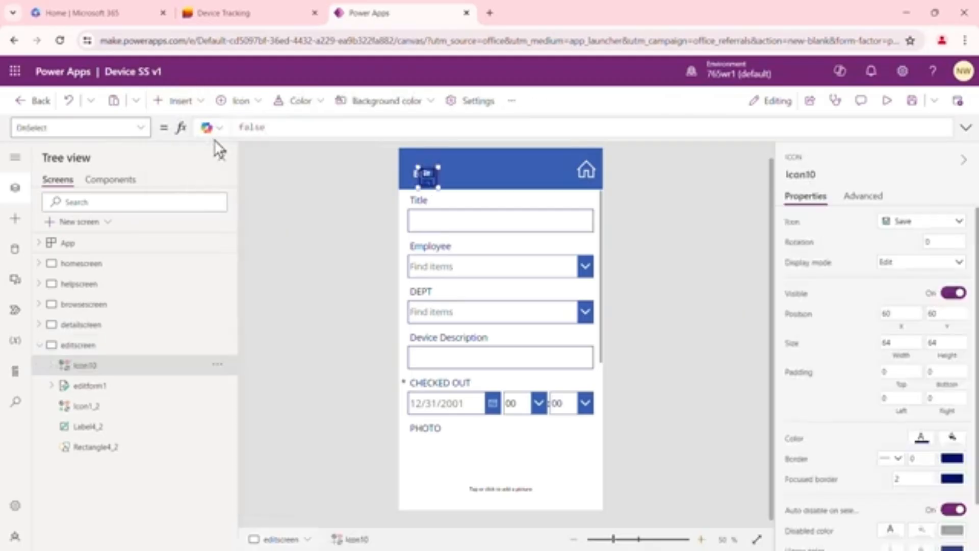
click(202, 102)
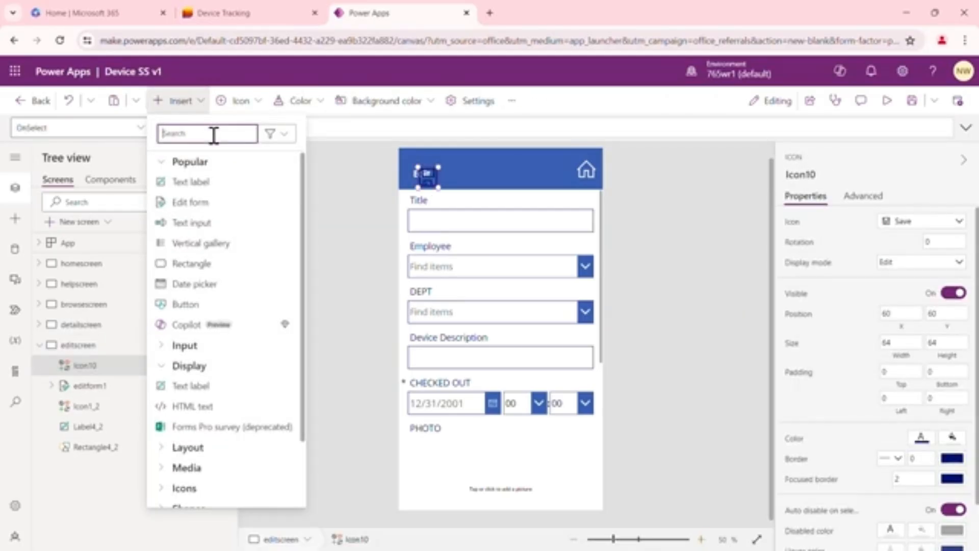
text(cancel)
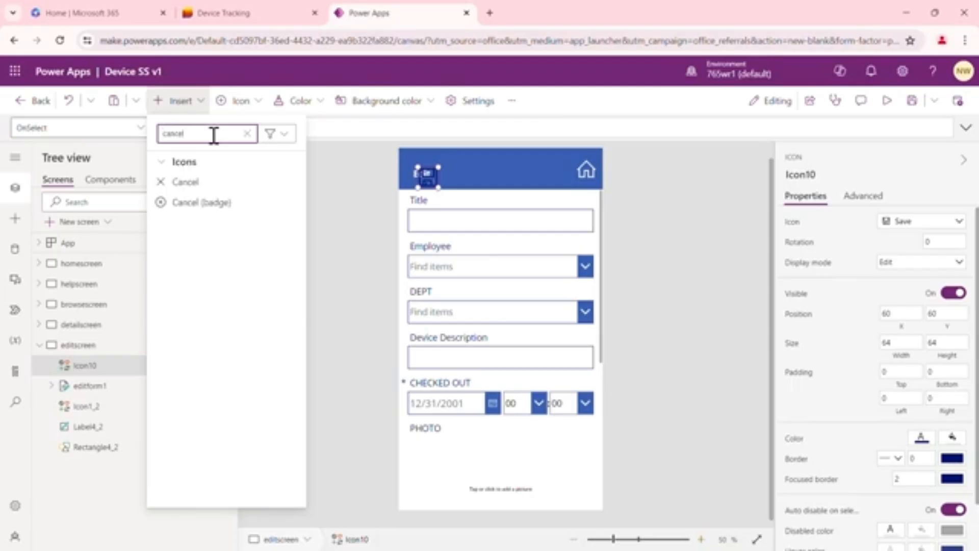
click(185, 203)
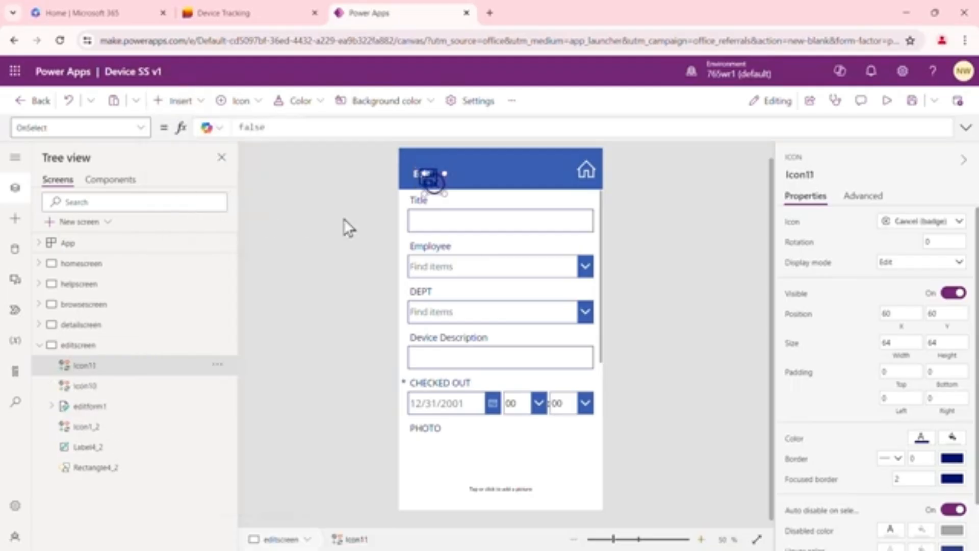
Place the cancel icon beside the home icon at about X 460, Y 33, and the save icon before it at about X 368, Y 33
drag(435, 181, 557, 168)
click(427, 176)
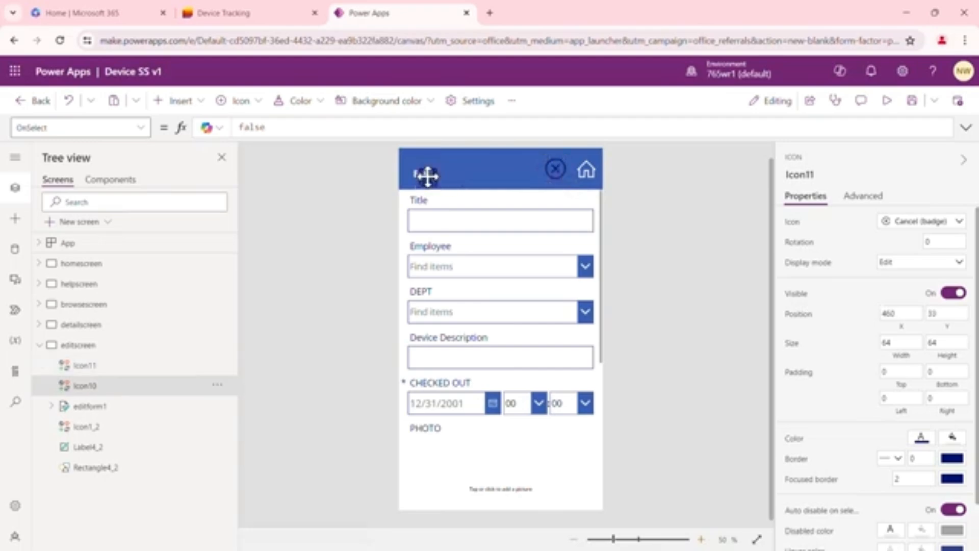
drag(427, 176, 526, 169)
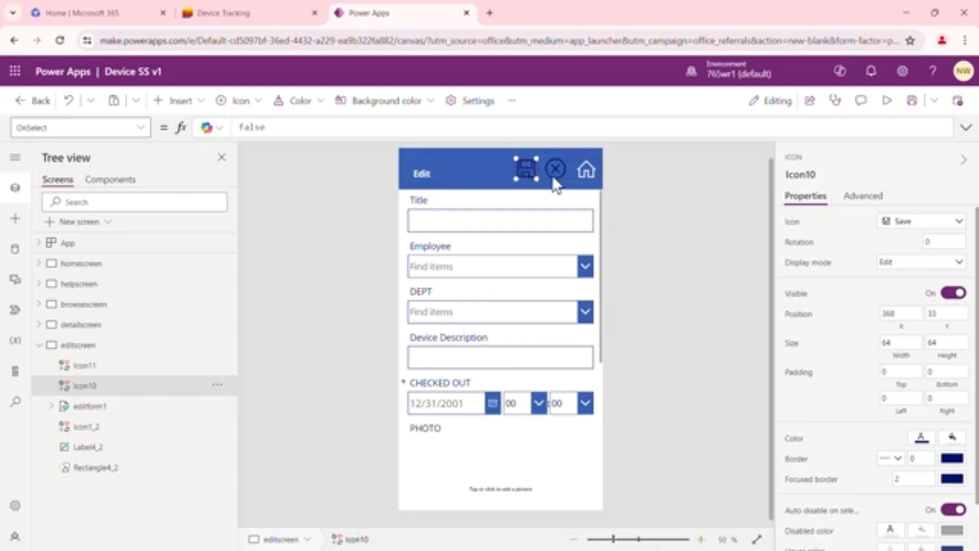
Set the color of both the save and cancel icons in the Edit header to white
shift+click(555, 170)
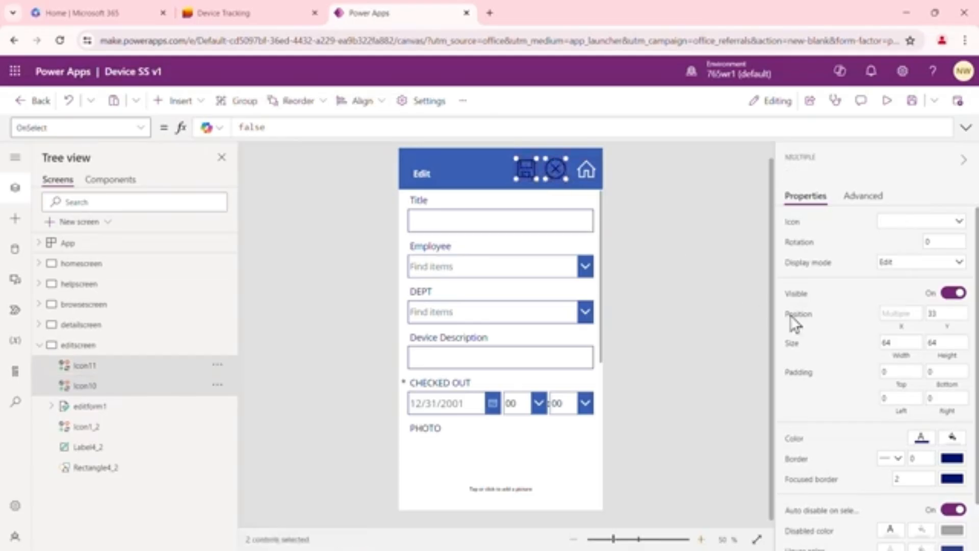
click(922, 439)
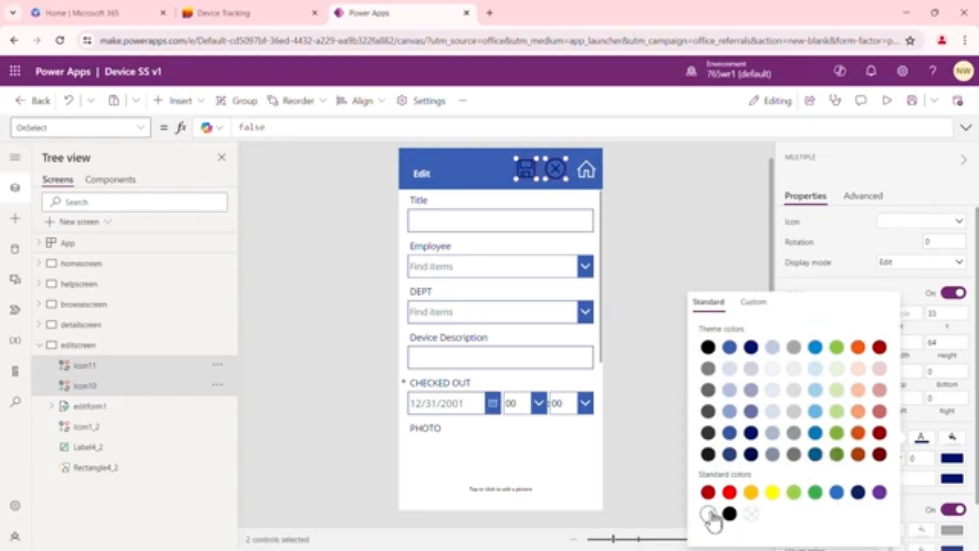
click(653, 243)
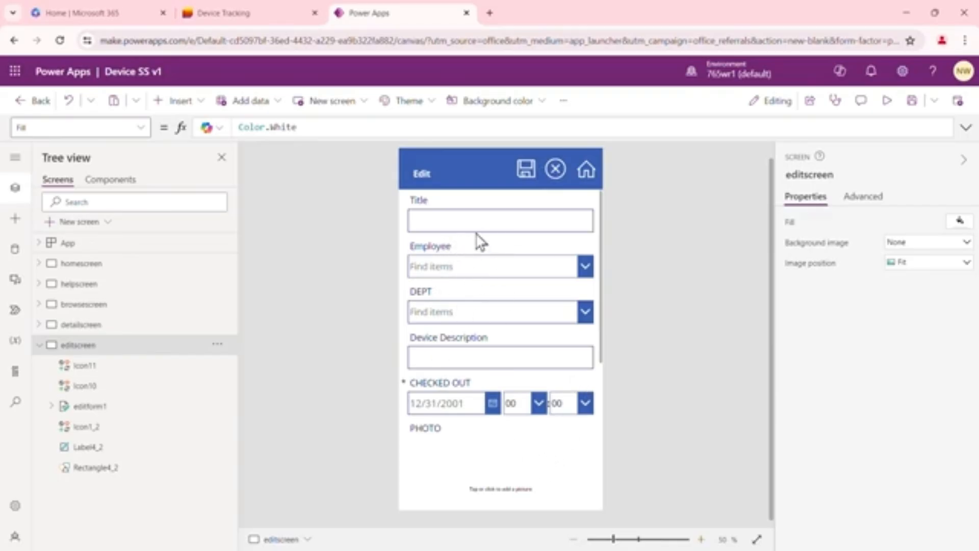
Set the Item property of editform1 to Gallery1.Selected, referring to the gallery on browsescreen
click(39, 304)
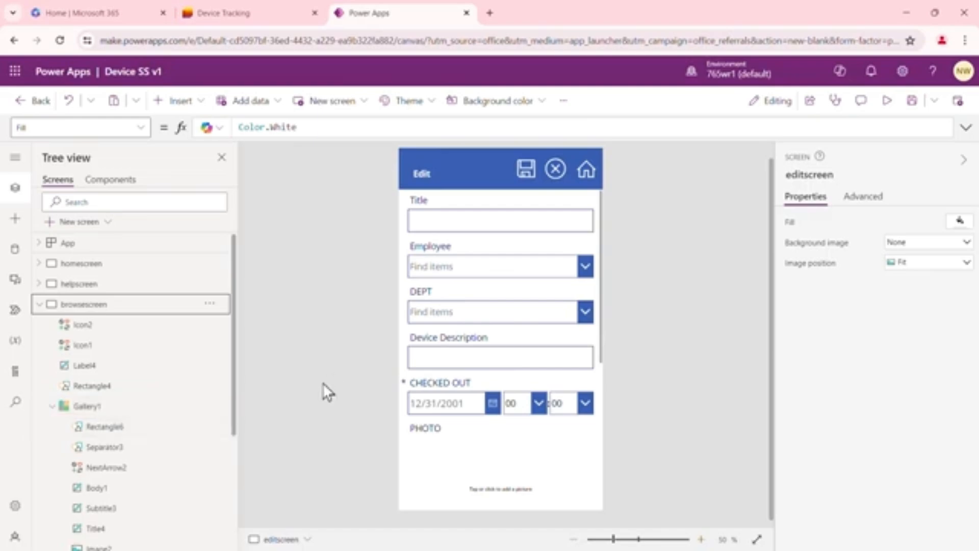
drag(235, 322, 233, 450)
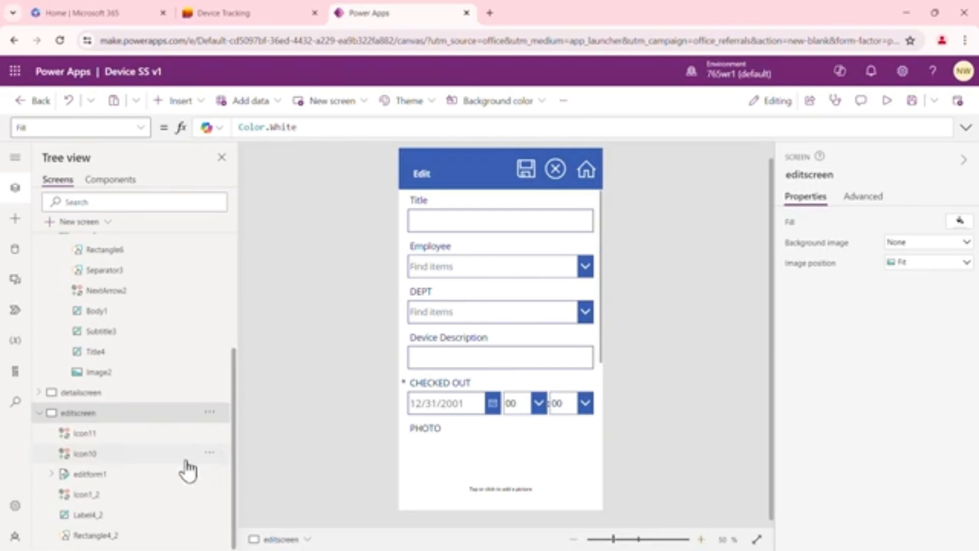
click(105, 473)
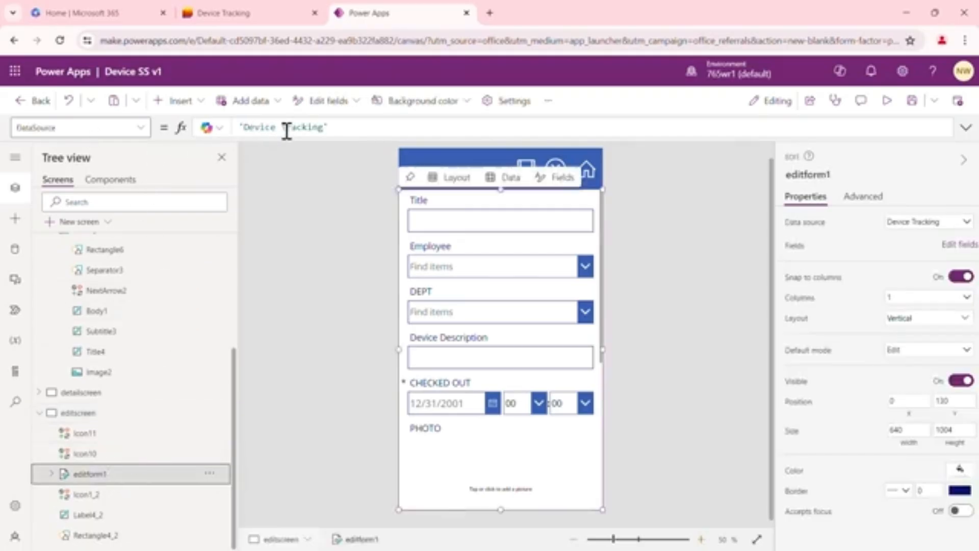
click(142, 129)
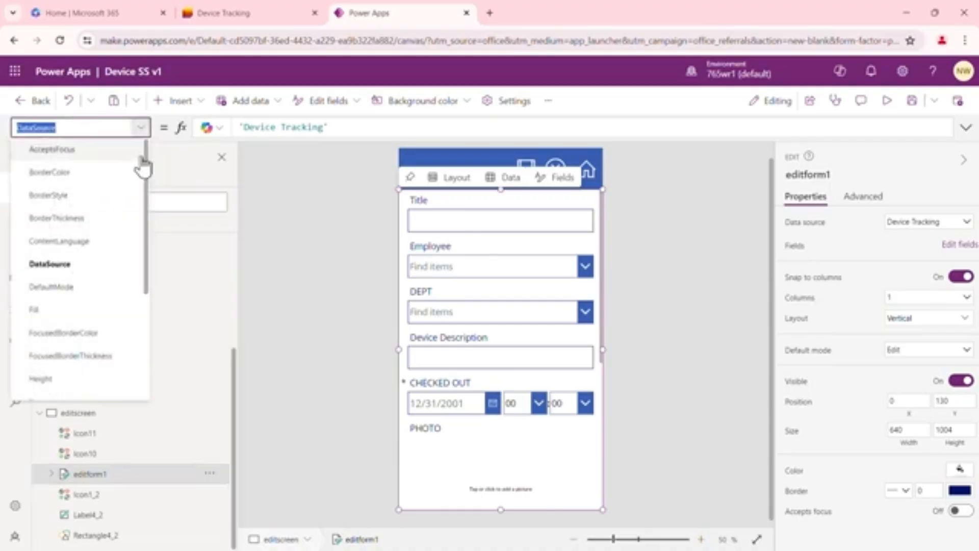
drag(147, 195, 81, 293)
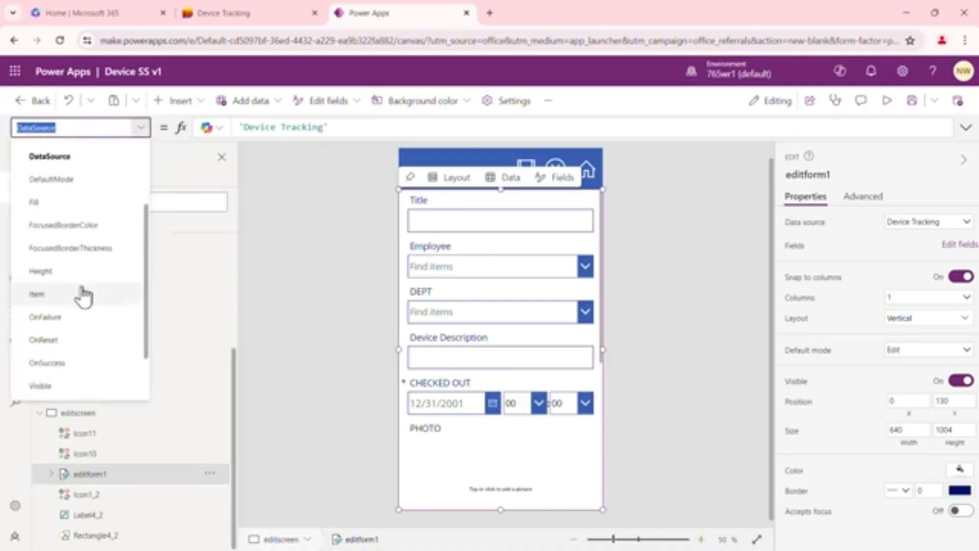
click(57, 295)
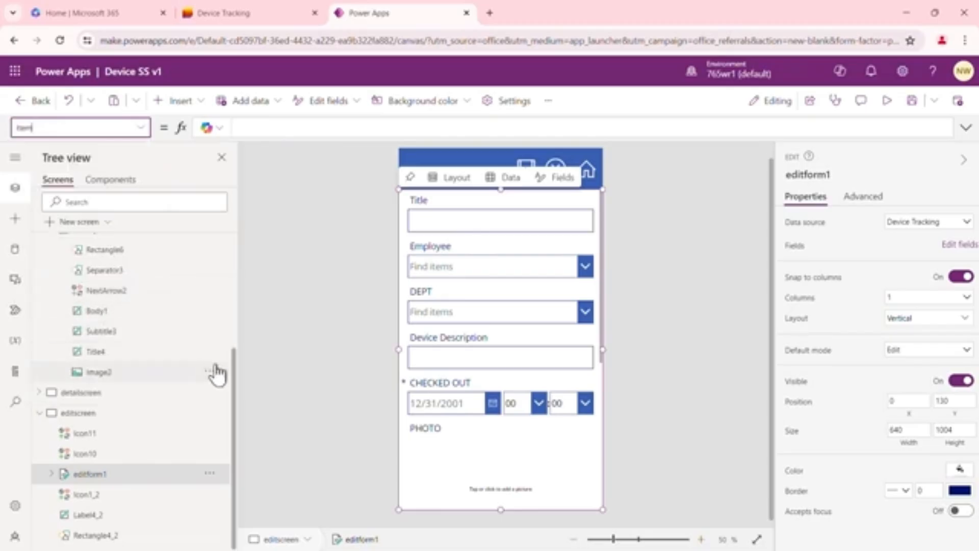
drag(234, 363, 236, 335)
click(273, 128)
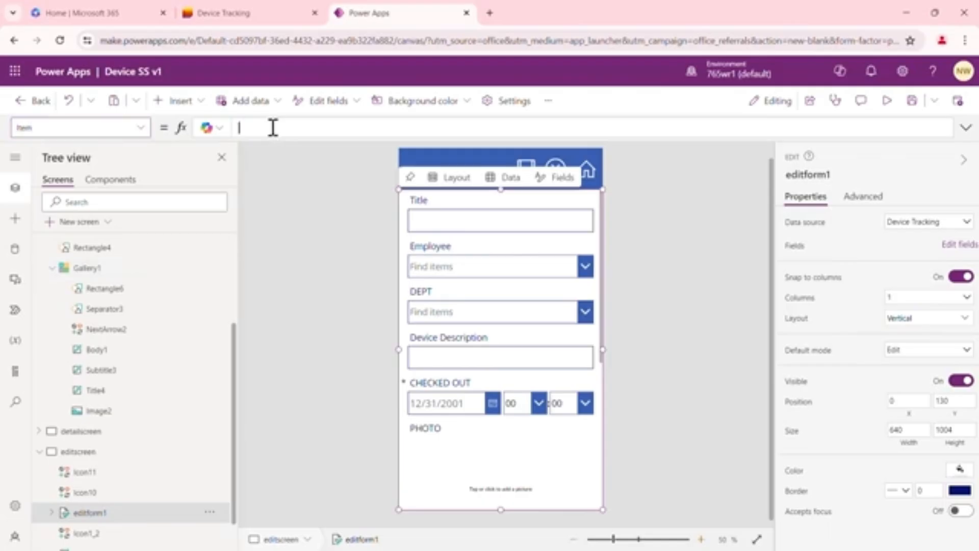
text(Gallery1)
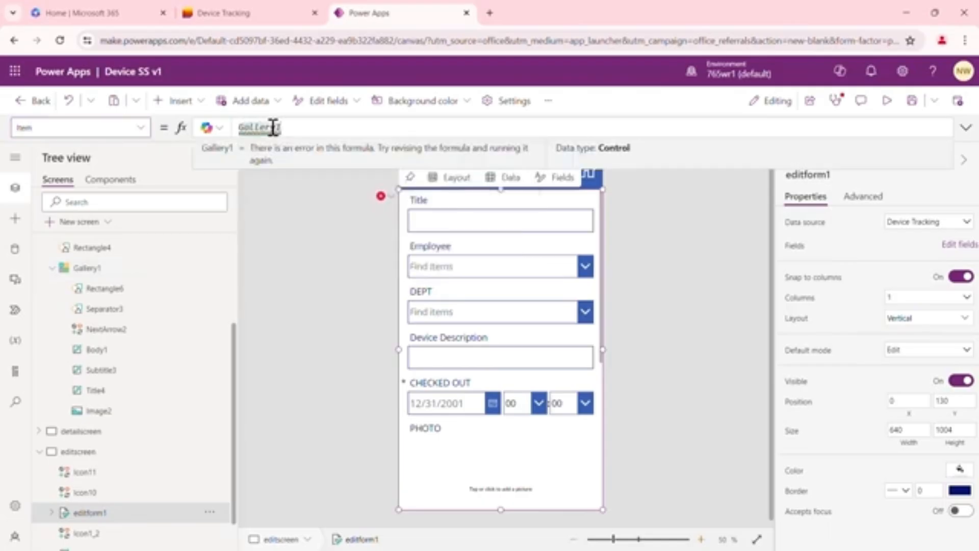
text(.Selected)
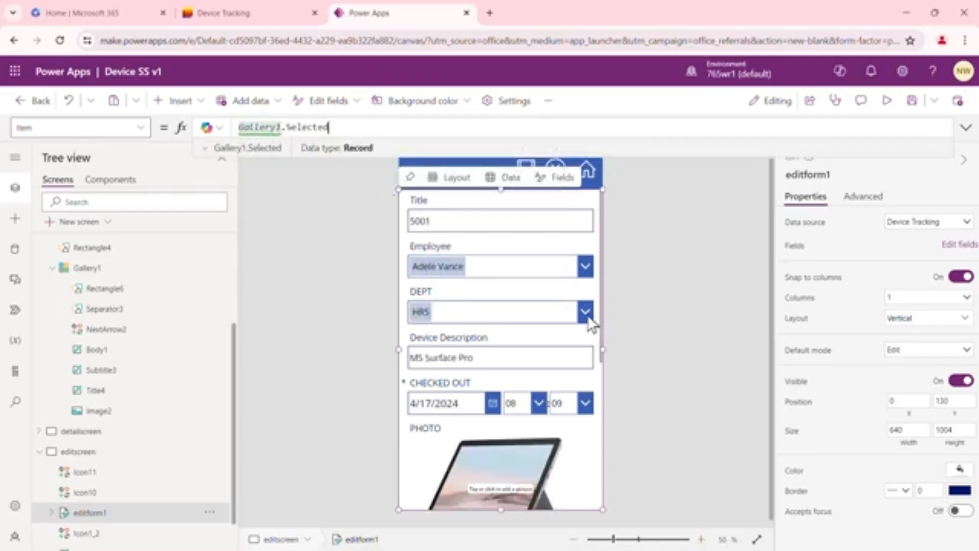
click(642, 298)
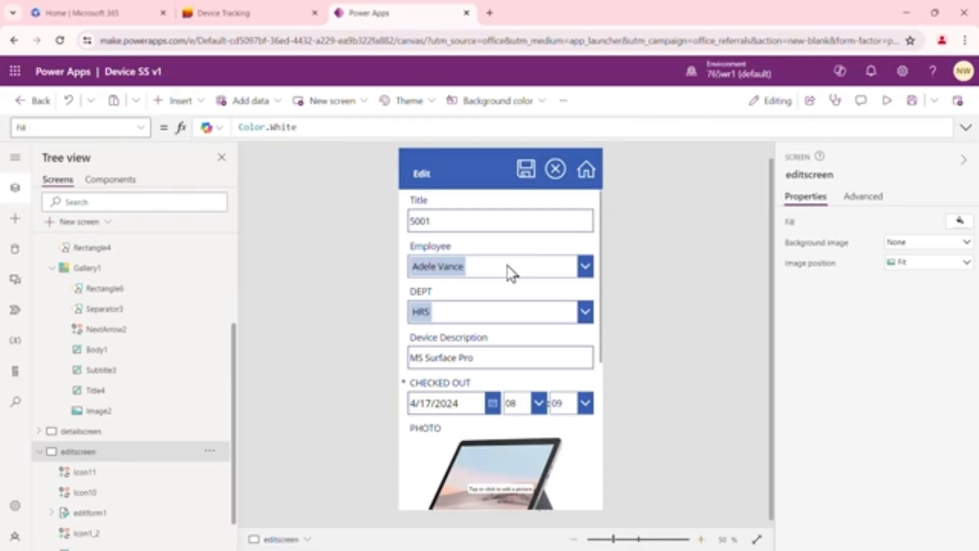
Set the OnSelect property of the save icon in the Edit header to SubmitForm(editform1)
click(525, 171)
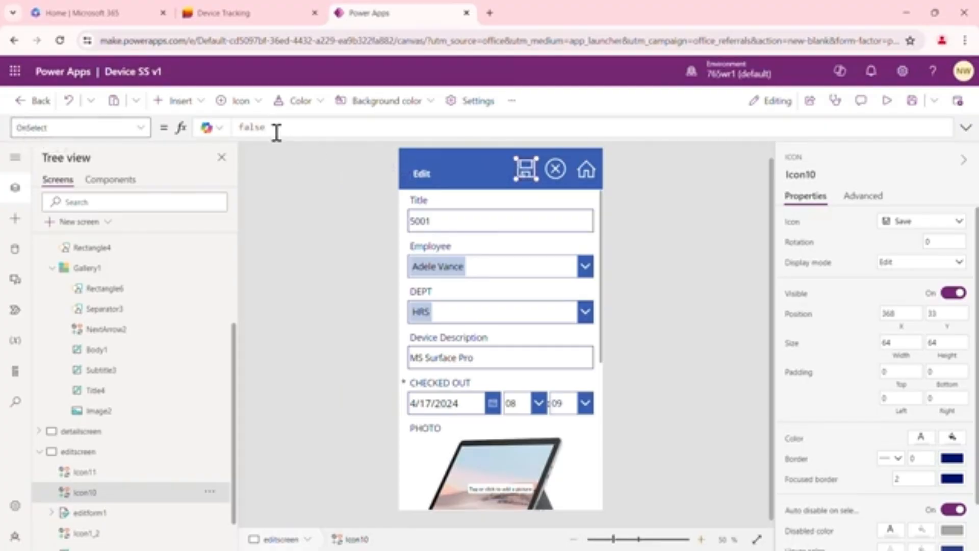
click(260, 127)
drag(260, 127, 240, 127)
text(su)
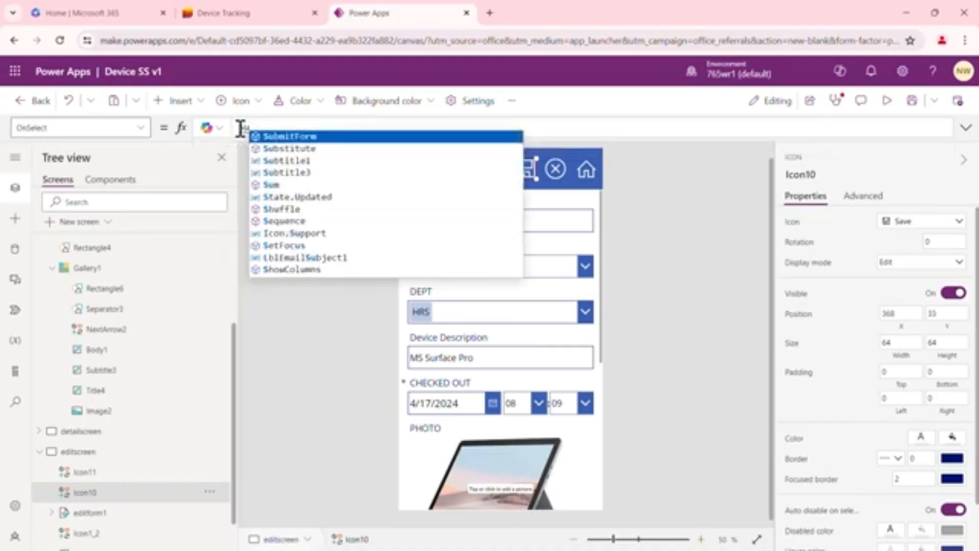
key(Tab)
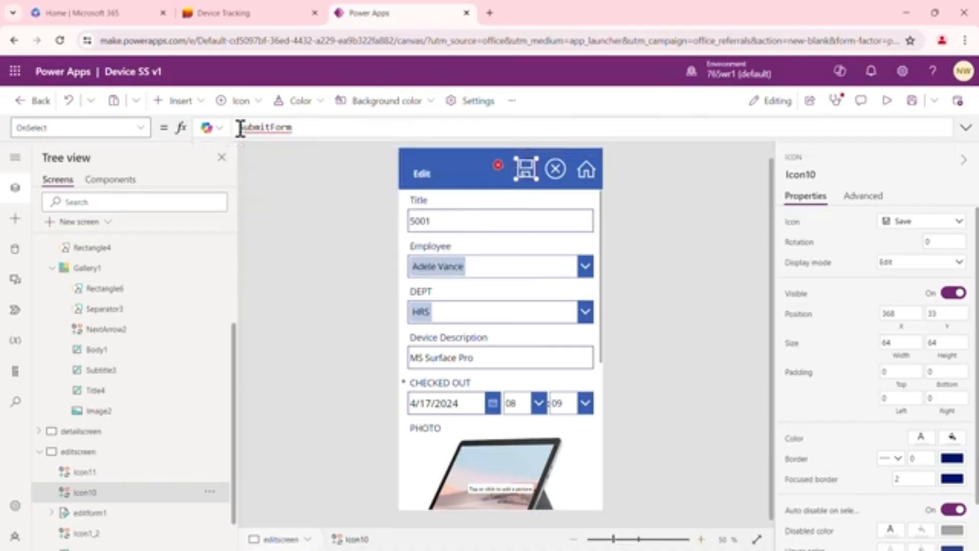
text(()
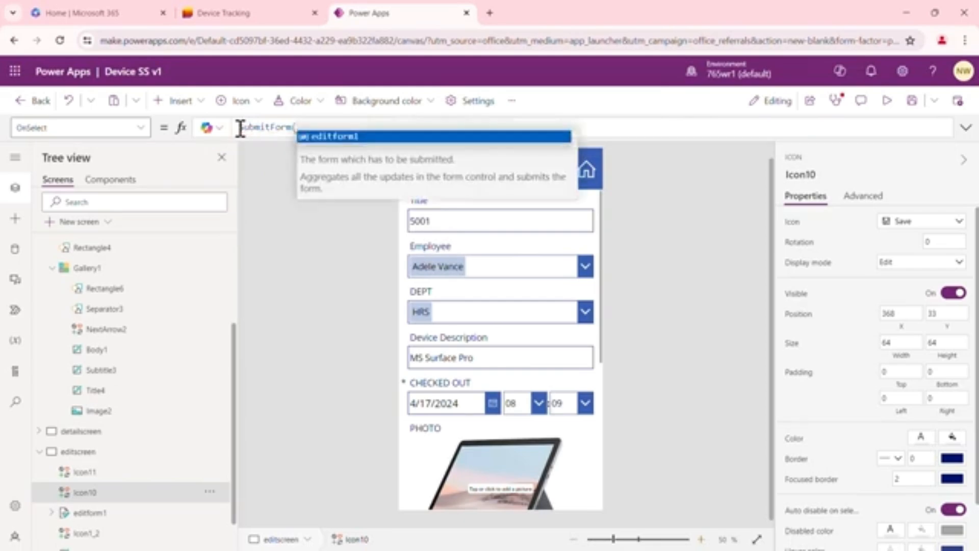
click(336, 137)
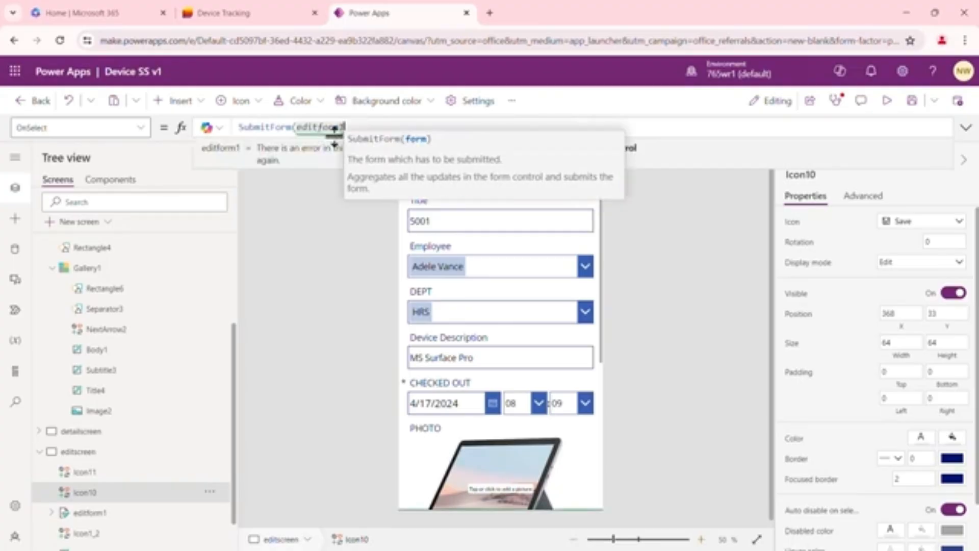
text())
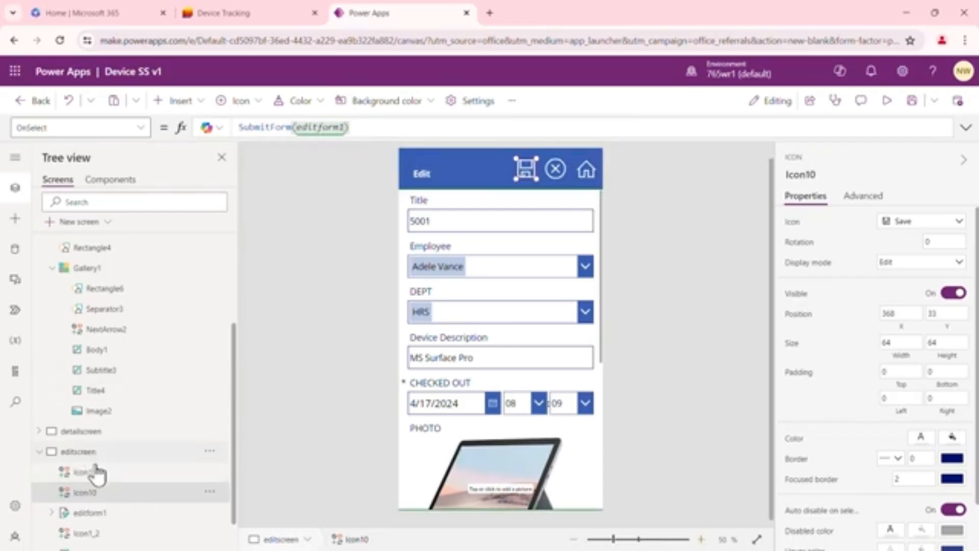
click(344, 201)
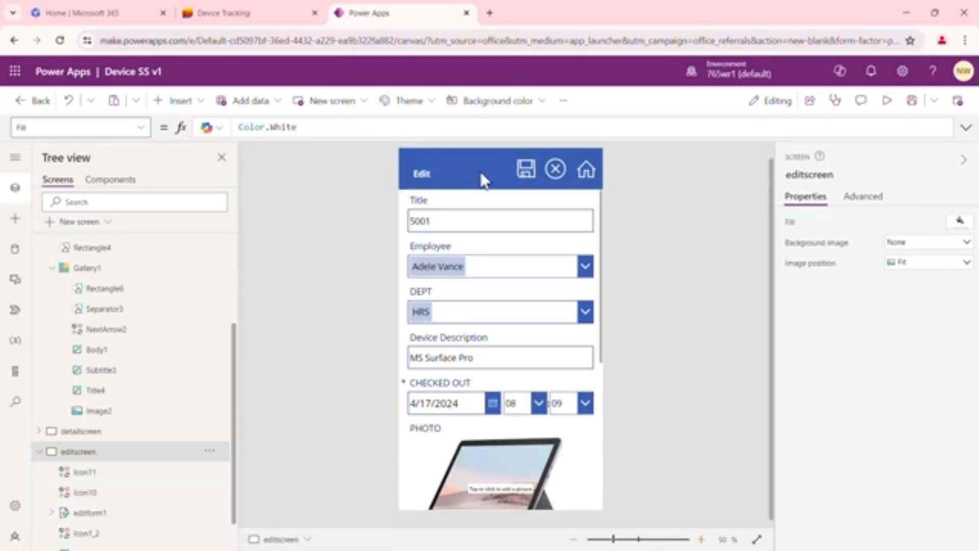
Set the OnSelect property of the cancel icon in the Edit header to ResetForm(editform1)
click(556, 171)
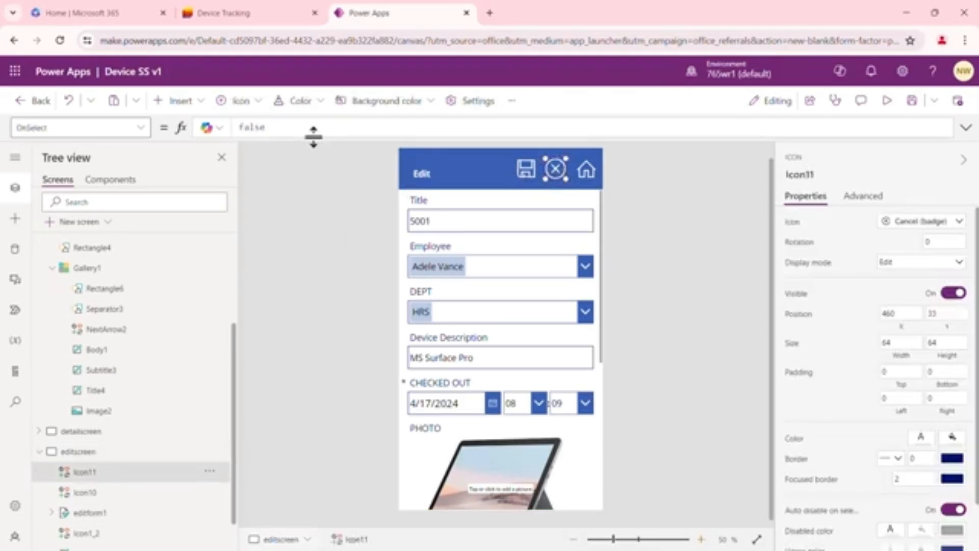
double_click(285, 128)
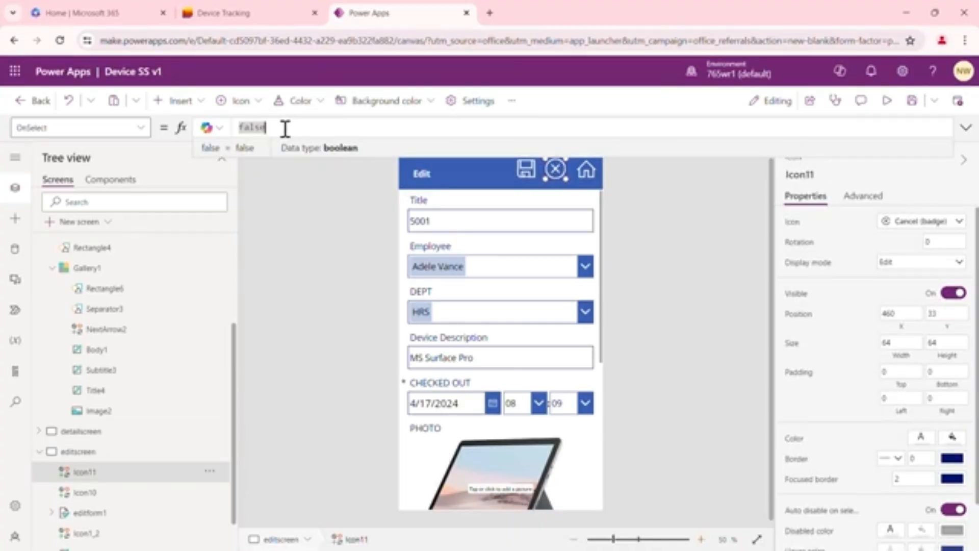
text(fals)
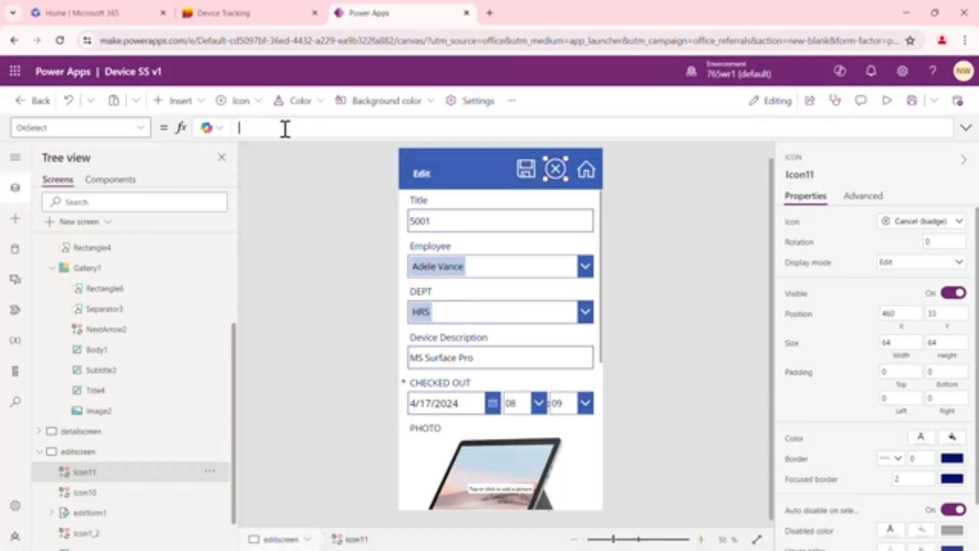
text(Rese)
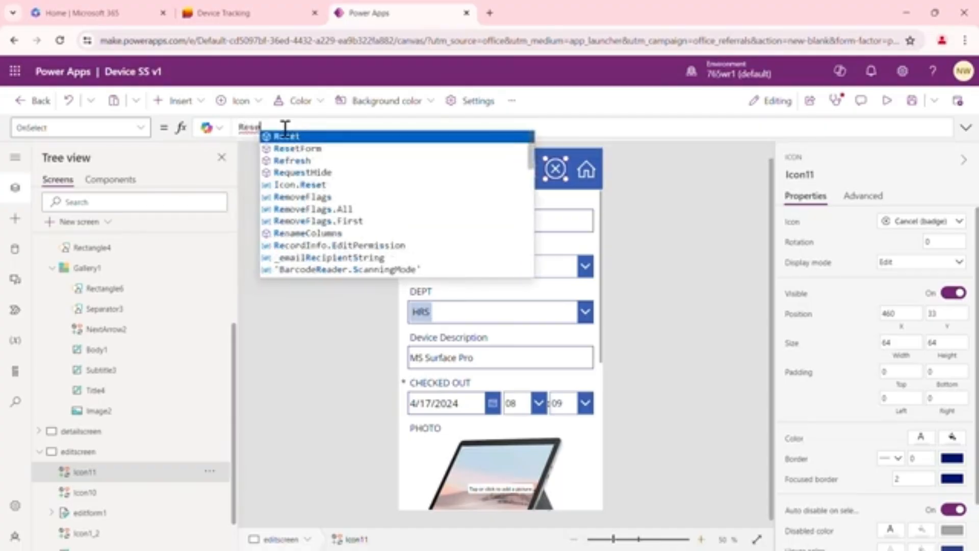
key(Down)
key(Tab)
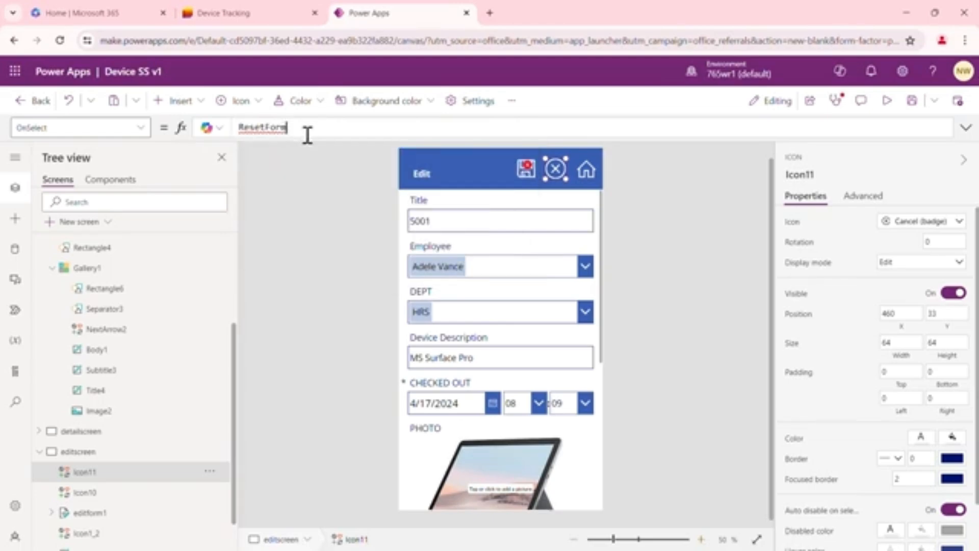
text(()
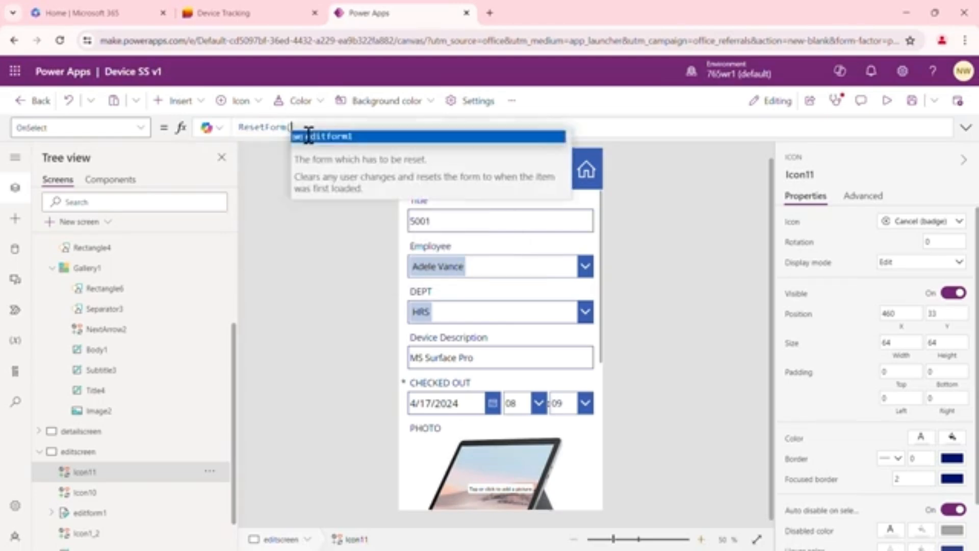
key(Tab)
text())
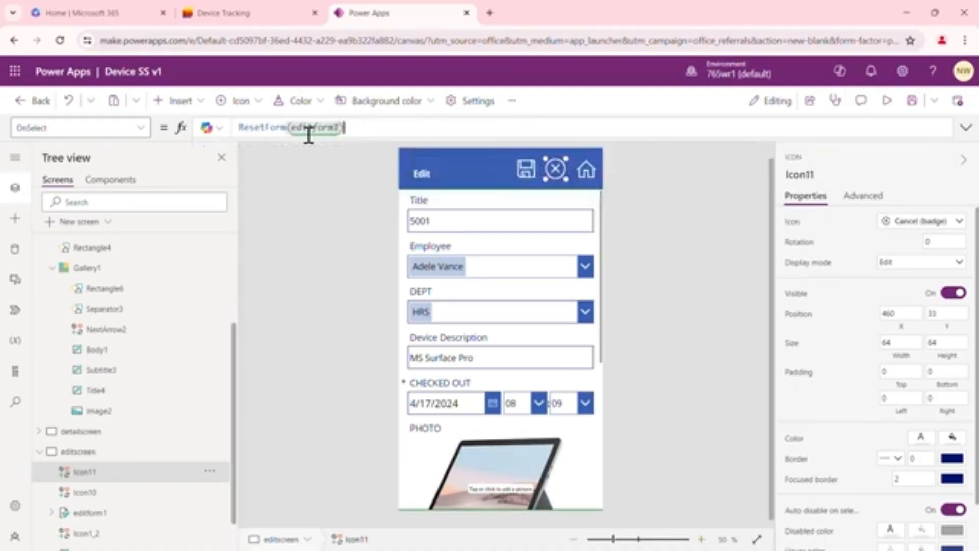
click(325, 205)
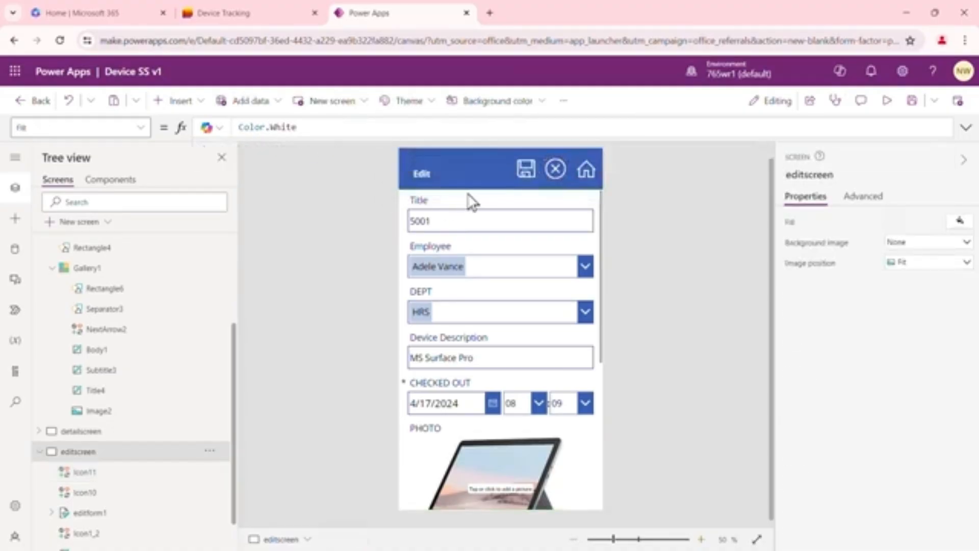
Review the OnSelect formulas of the home, cancel and save icons on editscreen and inspect the form's data cards
click(588, 172)
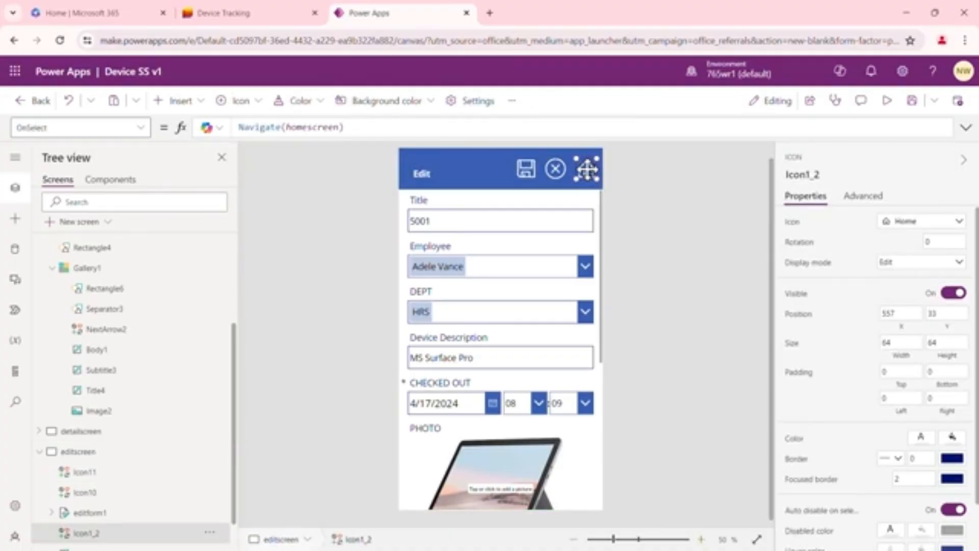
click(558, 170)
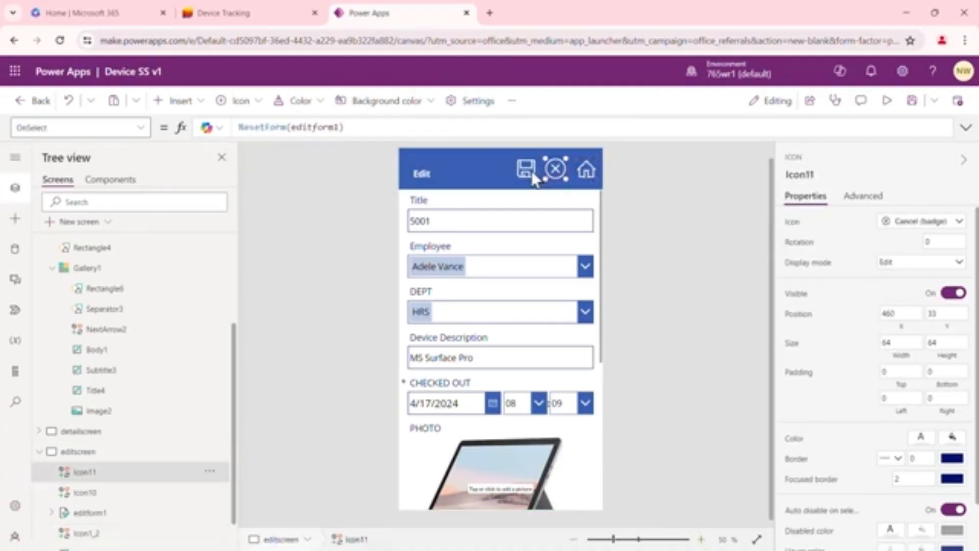
click(531, 170)
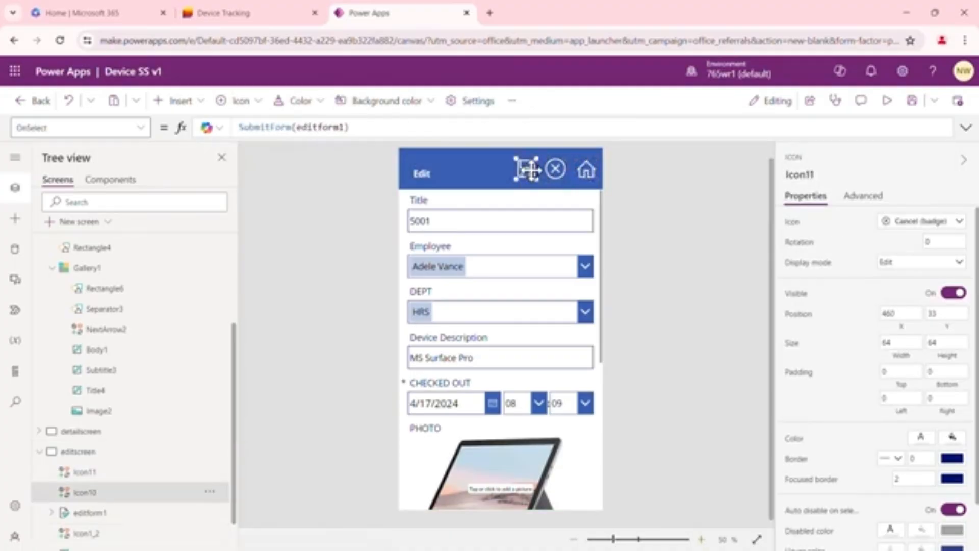
click(552, 338)
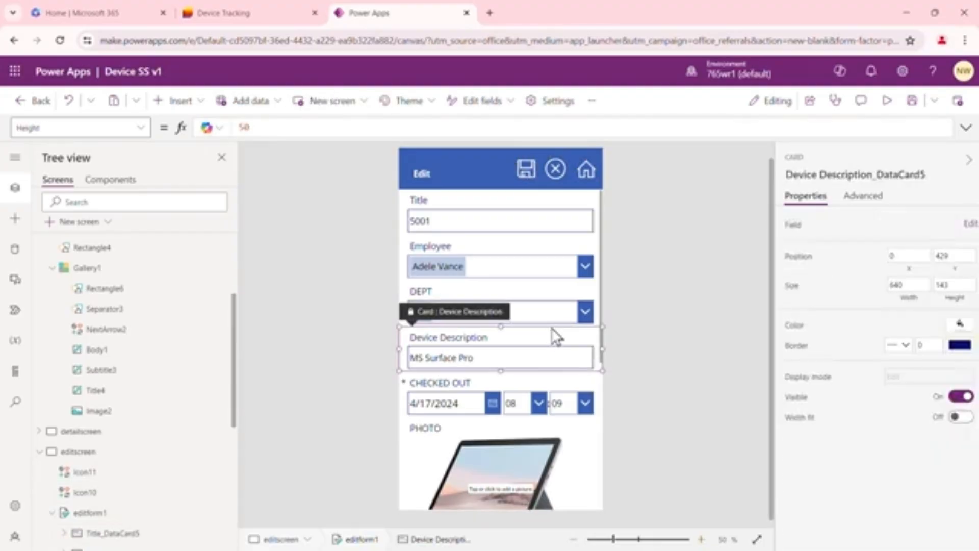
click(546, 209)
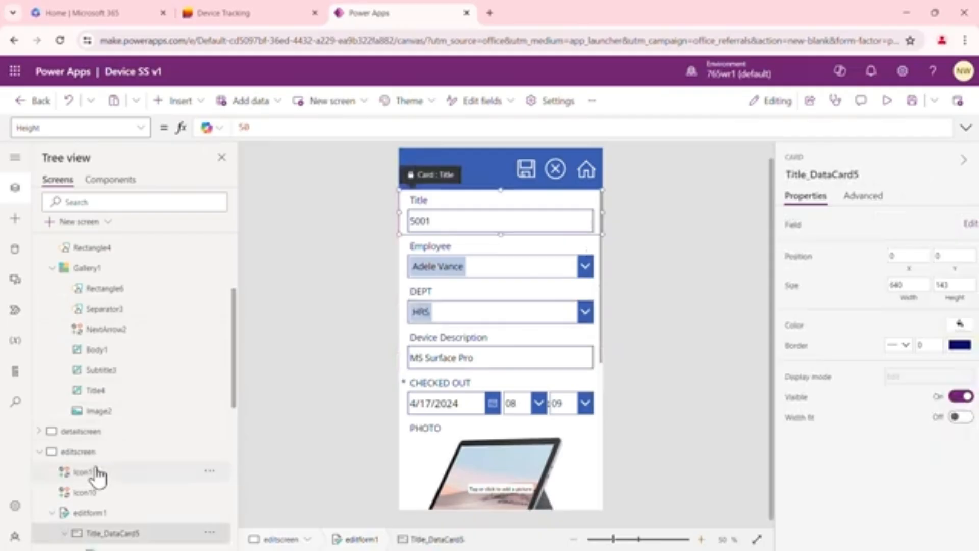
click(316, 248)
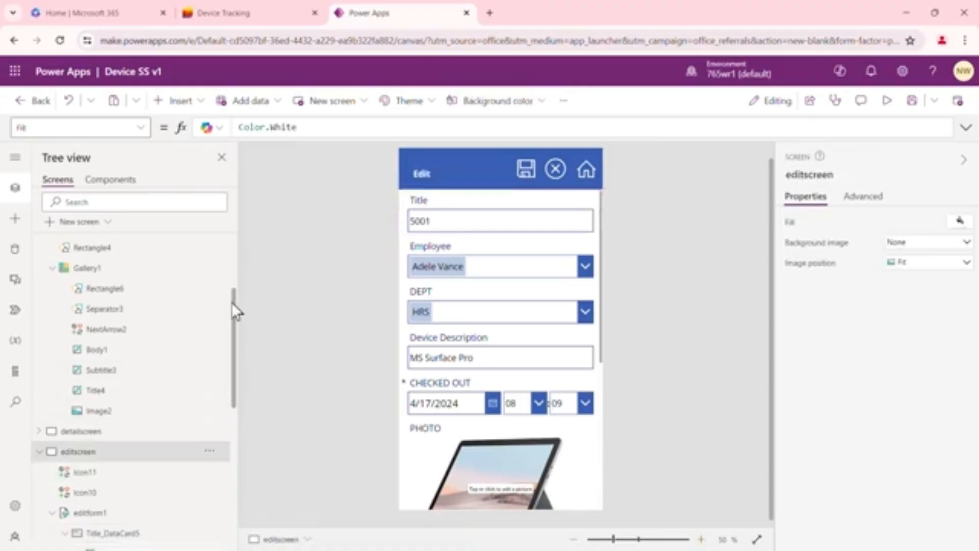
Collapse the expanded screens in the tree and check the OnSelect formulas of the Browse and Help buttons on homescreen
drag(234, 305, 243, 262)
scroll(157, 271, up, 2)
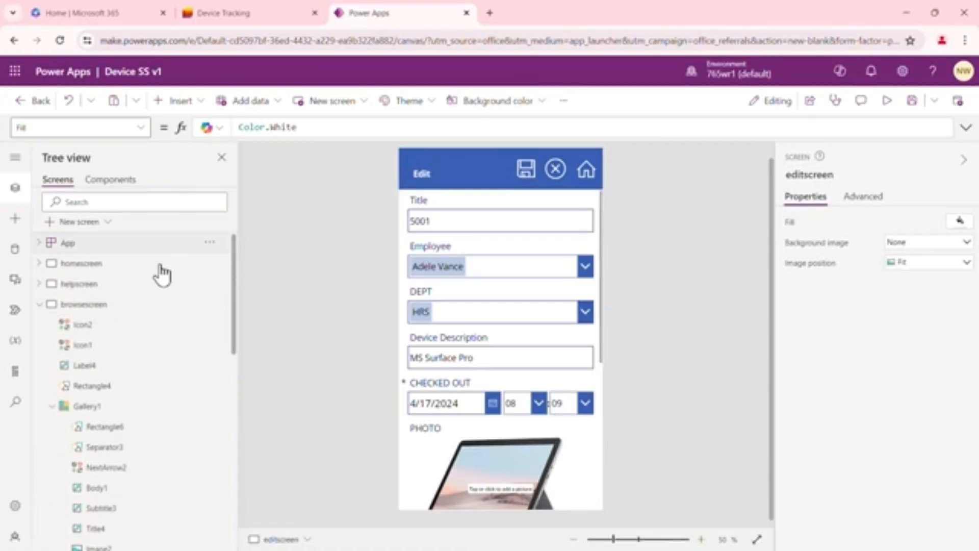
click(40, 305)
click(40, 345)
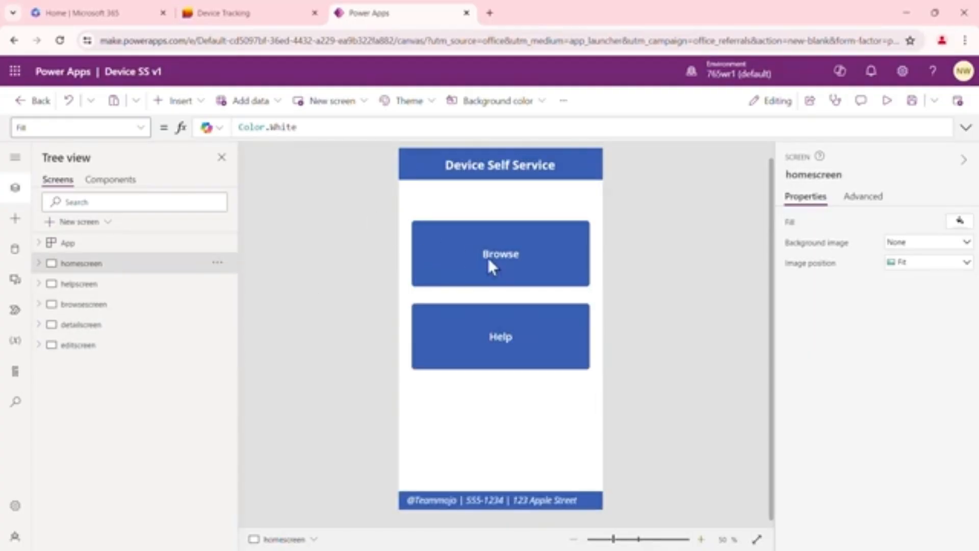
click(520, 253)
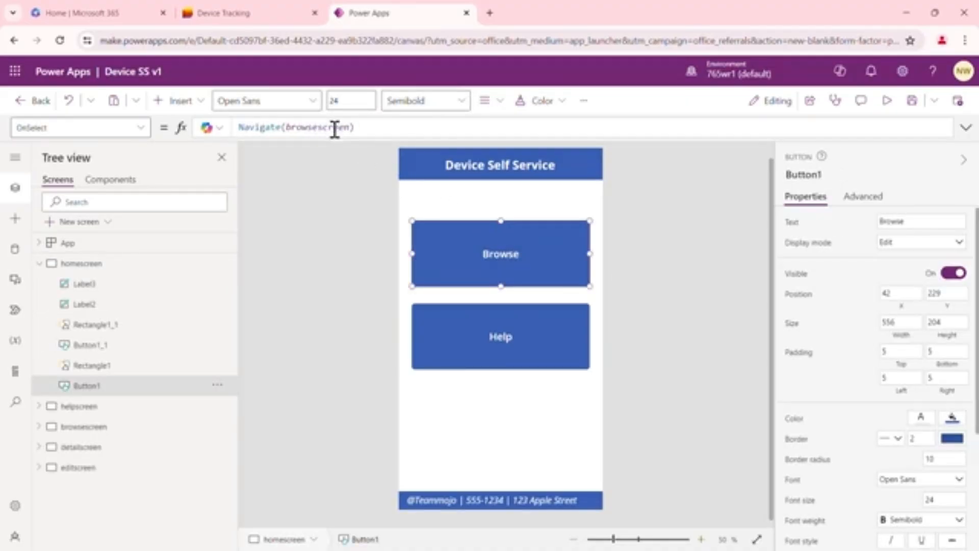
click(520, 338)
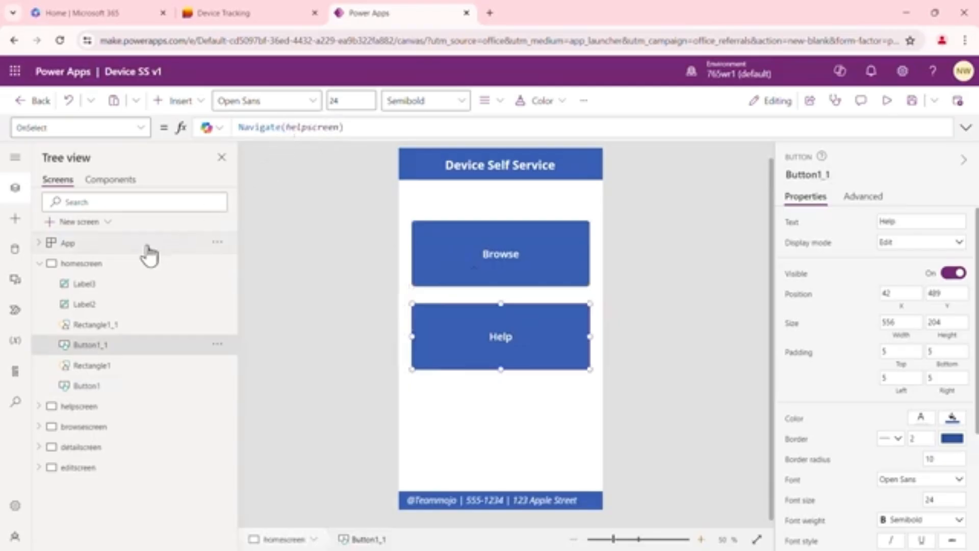
click(43, 266)
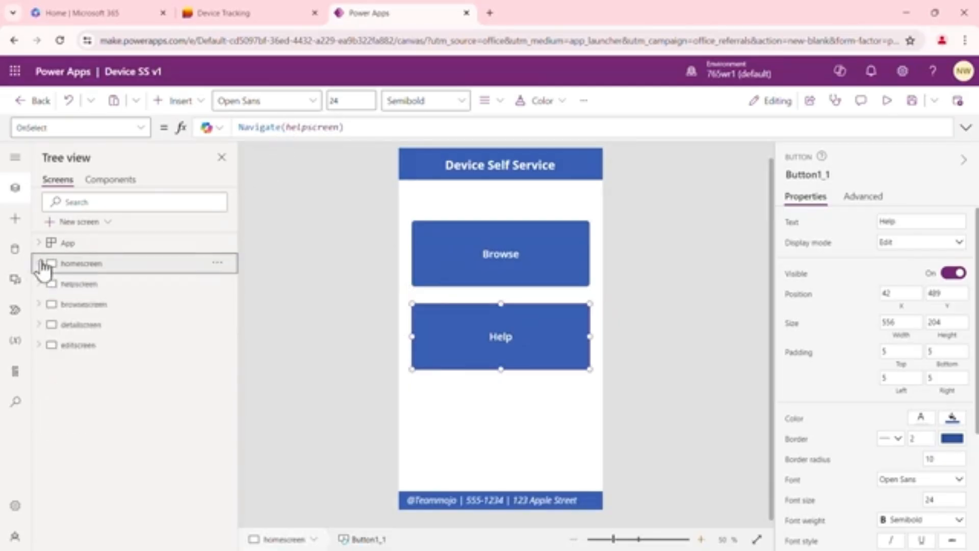
Check the OnSelect formulas of the home icon on helpscreen and of the refresh and home icons on browsescreen
click(105, 284)
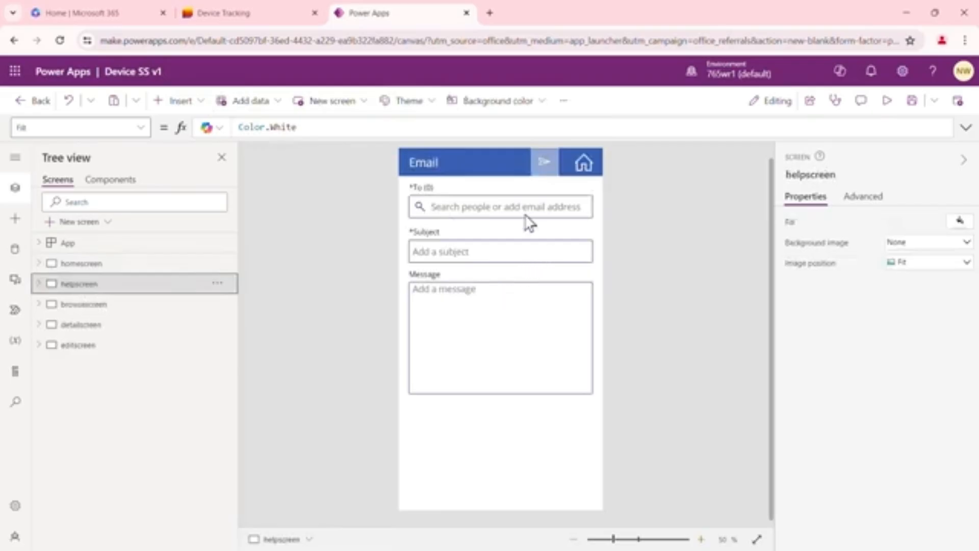
click(583, 164)
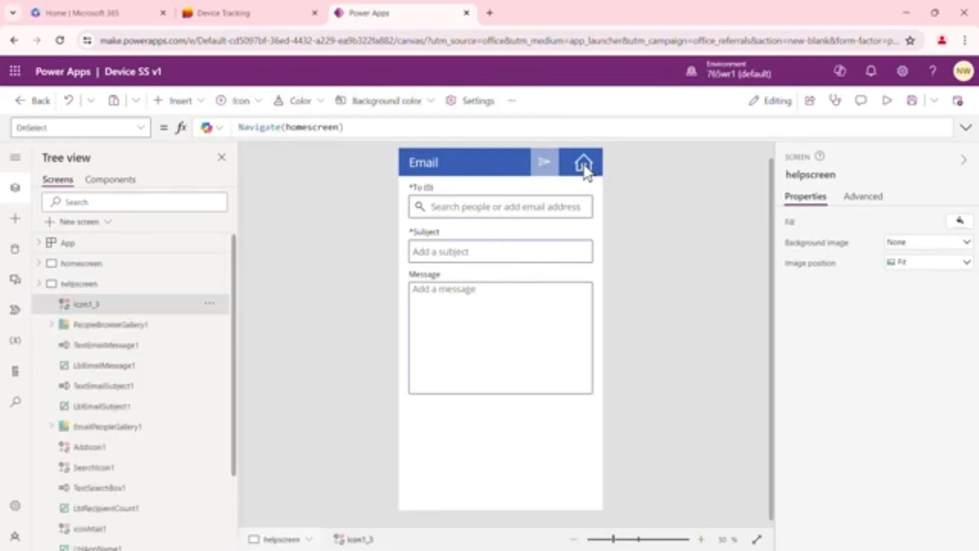
click(40, 284)
click(81, 308)
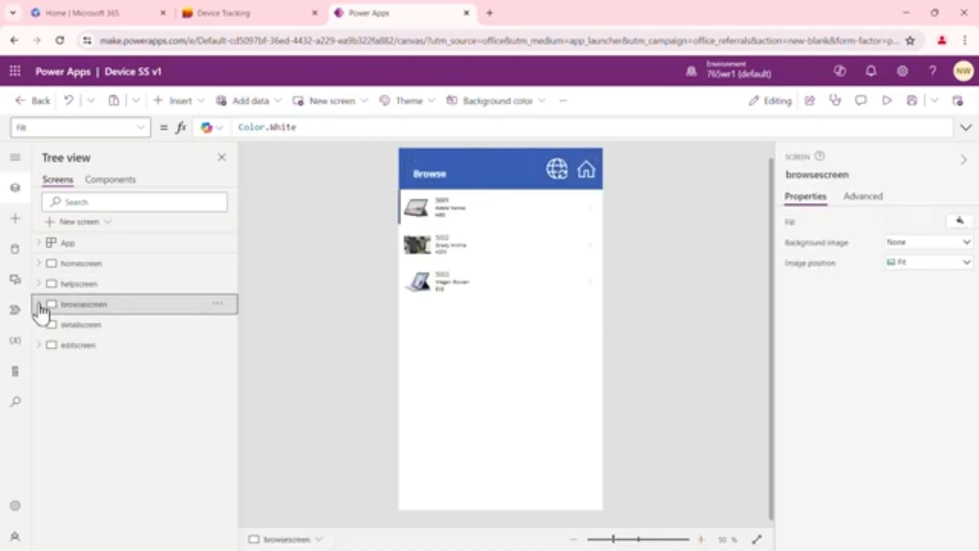
click(500, 212)
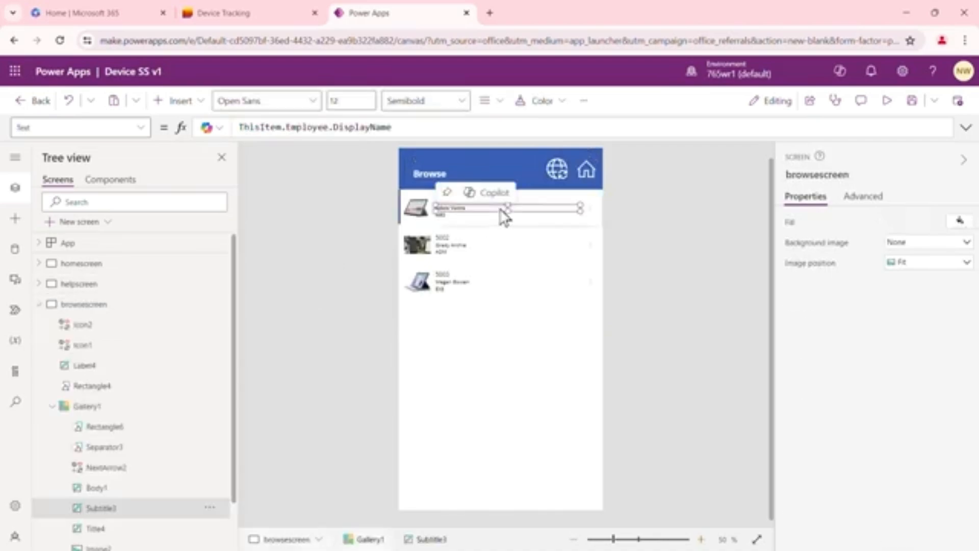
click(561, 170)
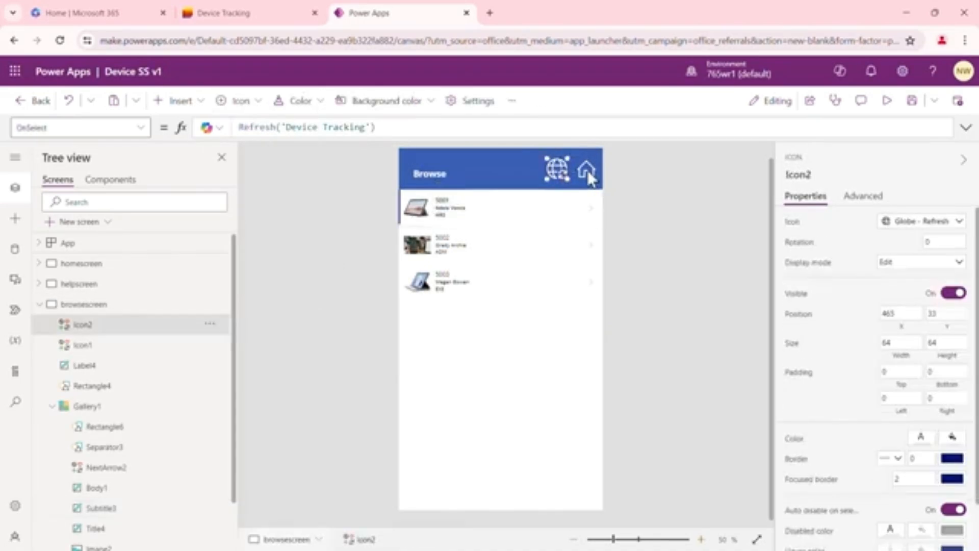
click(588, 169)
Replace the OnSelect formula of the browsescreen gallery with a Navigate function that targets detailscreen
click(499, 372)
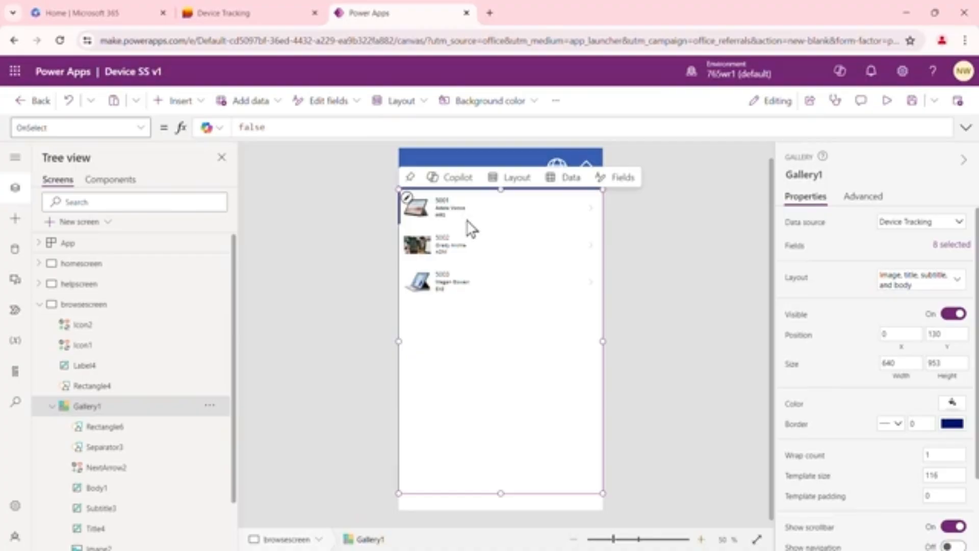
drag(235, 276, 236, 339)
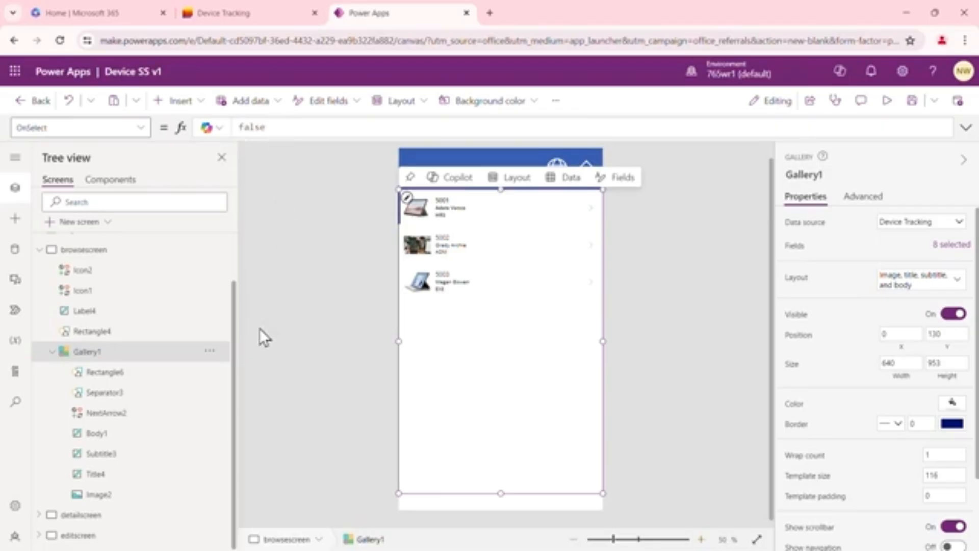
click(51, 513)
scroll(308, 305, down, 1)
drag(232, 302, 227, 358)
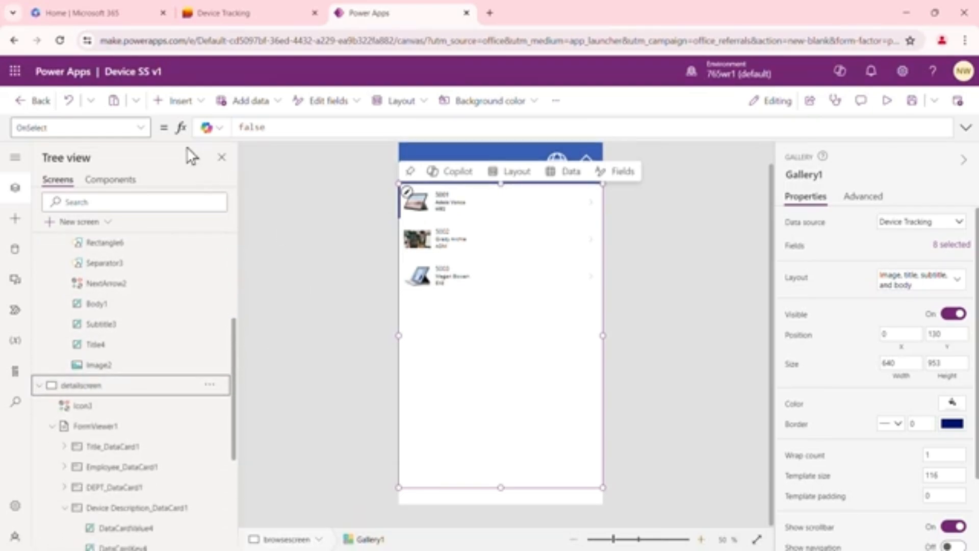
click(274, 127)
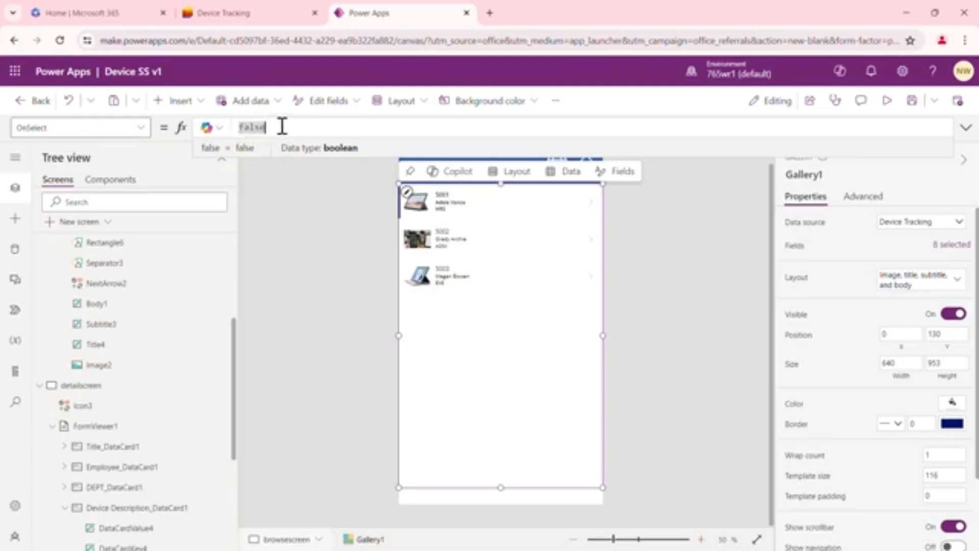
text(N)
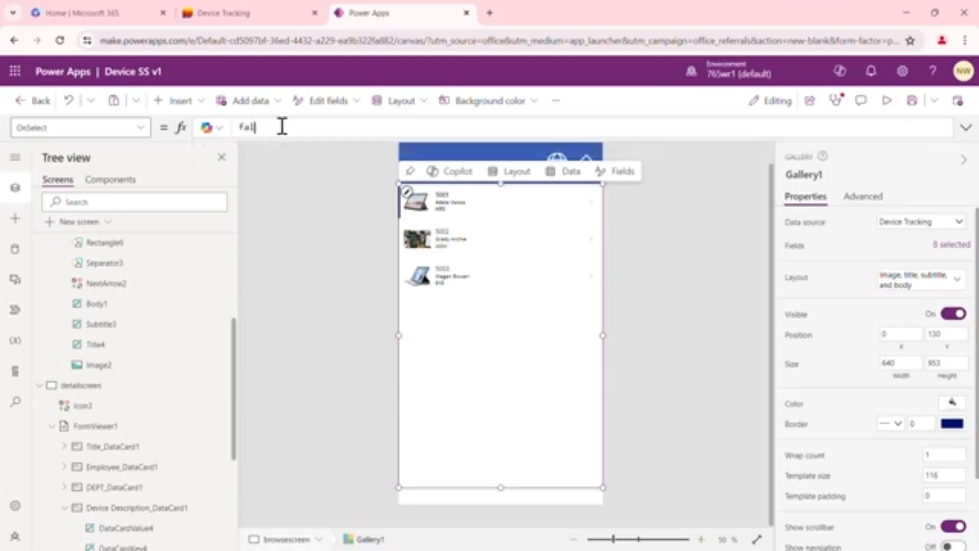
text(av)
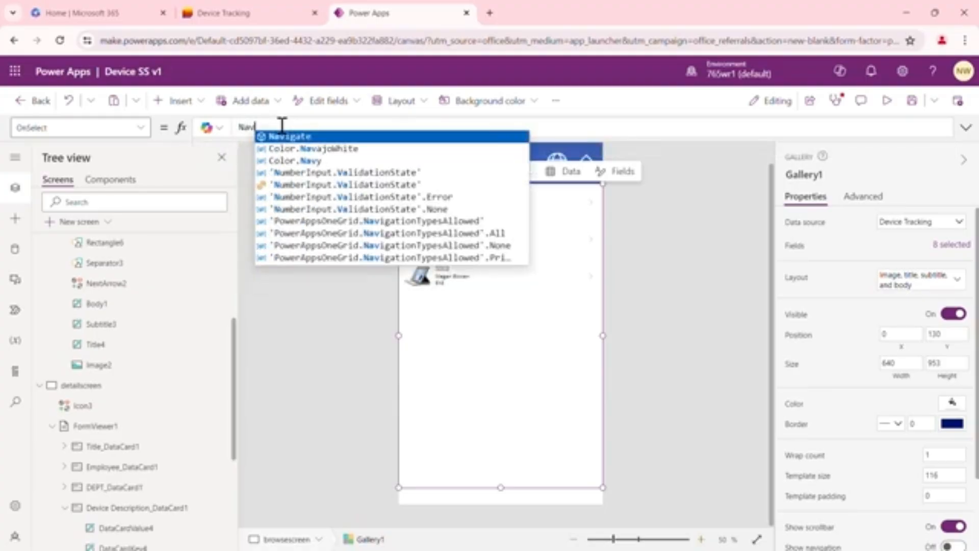
key(Tab)
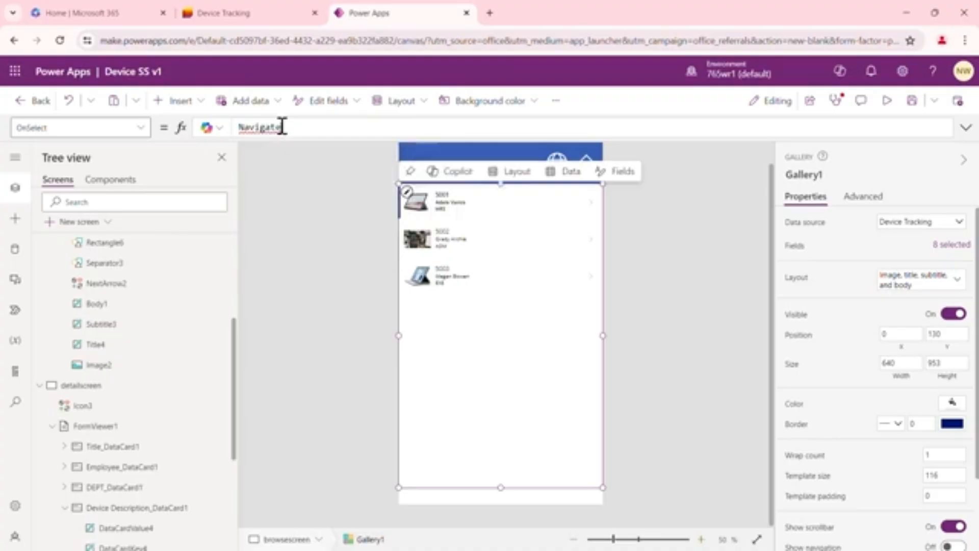
text(()
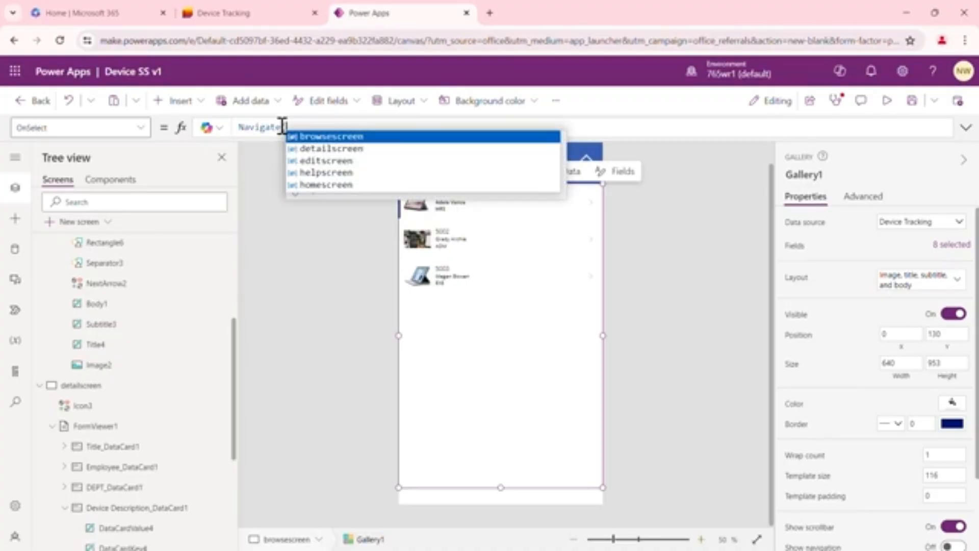
key(Down)
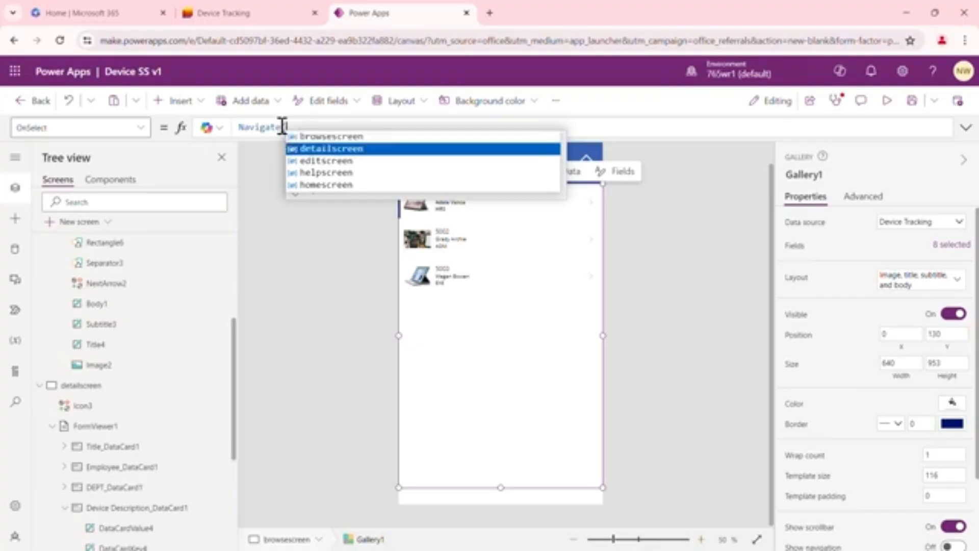
key(Tab)
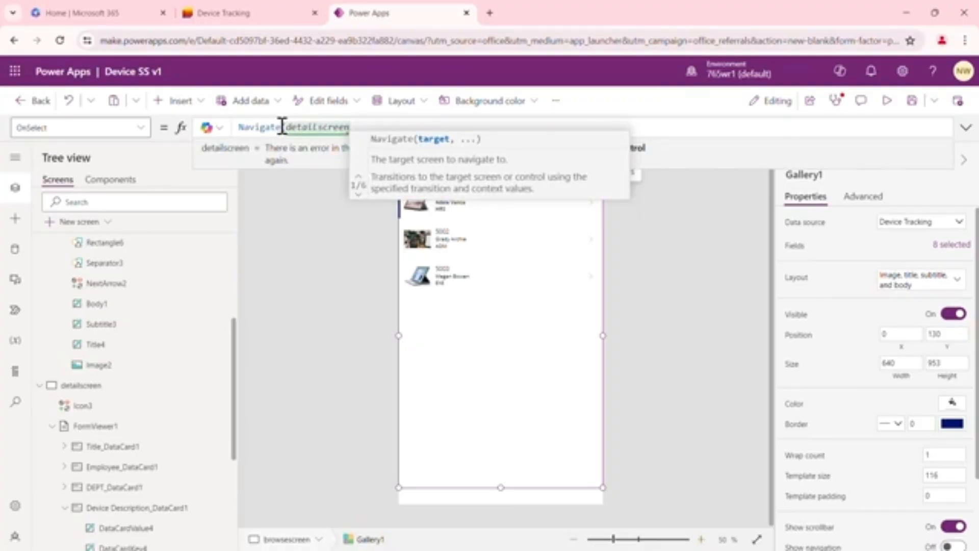
Complete the gallery's Navigate formula with the transition argument ScreenTransition.None and commit it
text(,)
key(Escape)
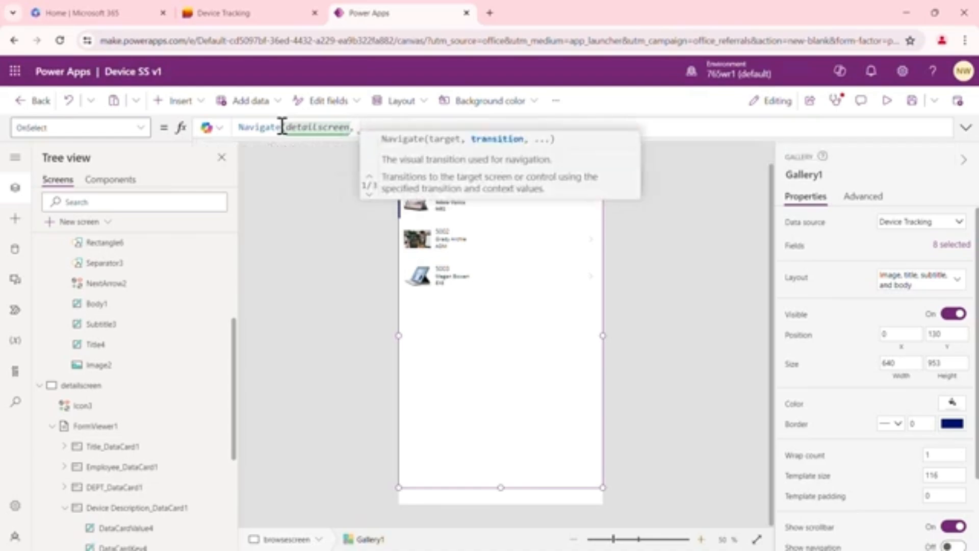
text(Scr)
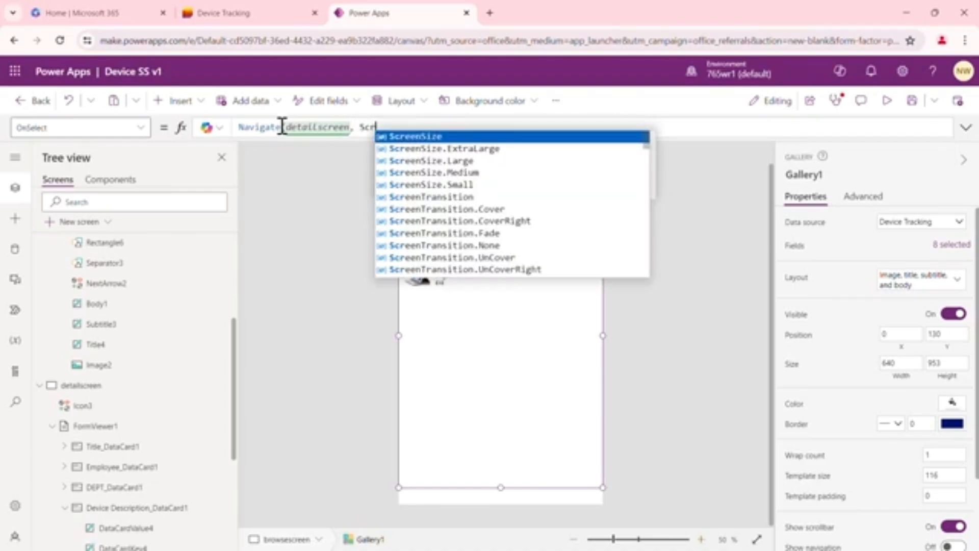
text(ee)
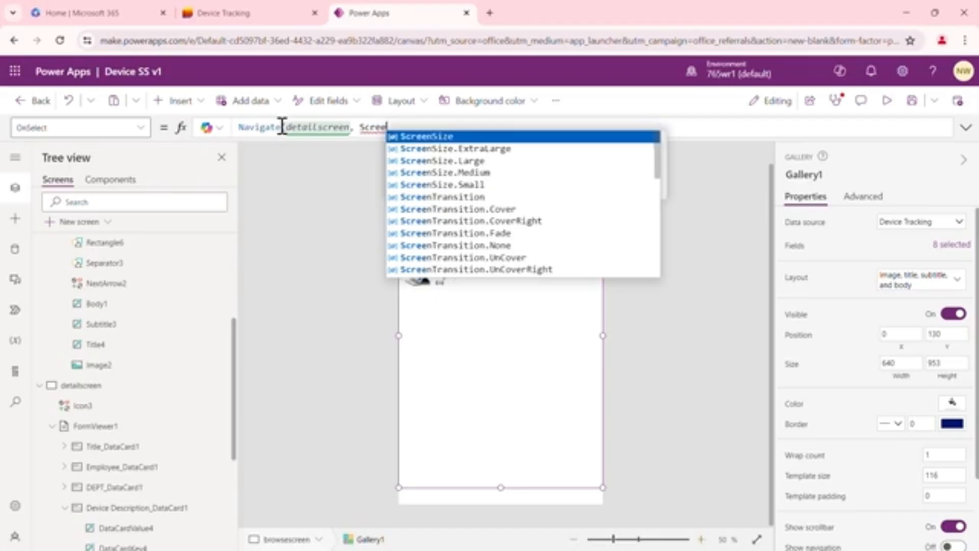
text(nt)
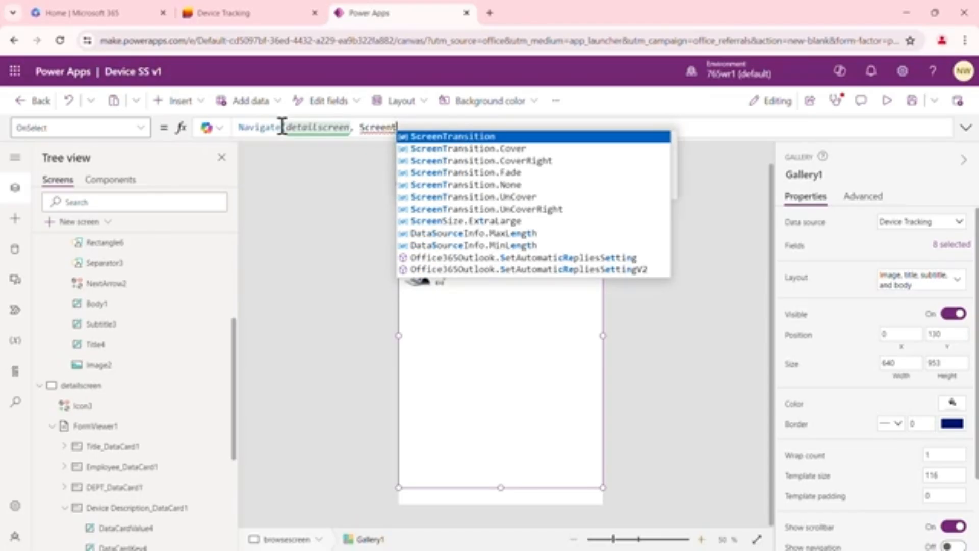
key(Tab)
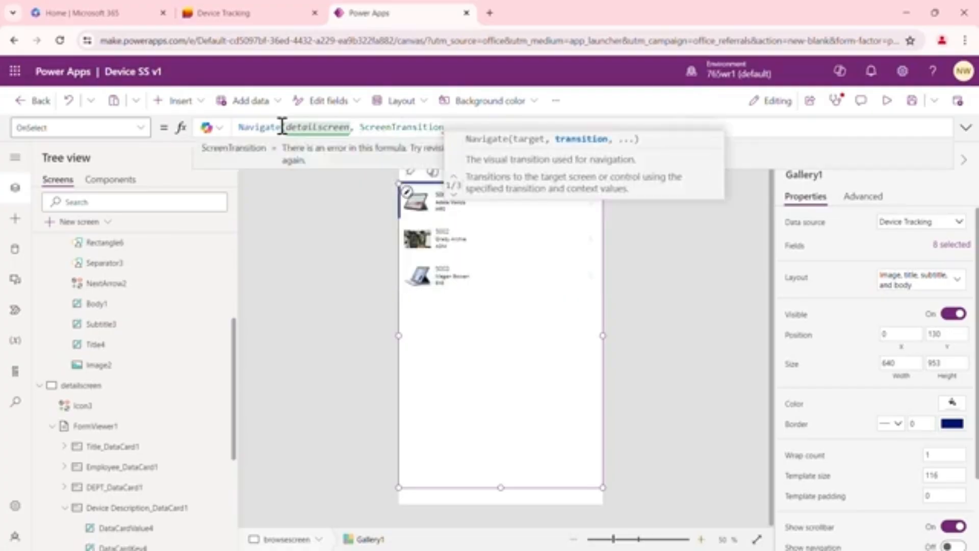
text(.)
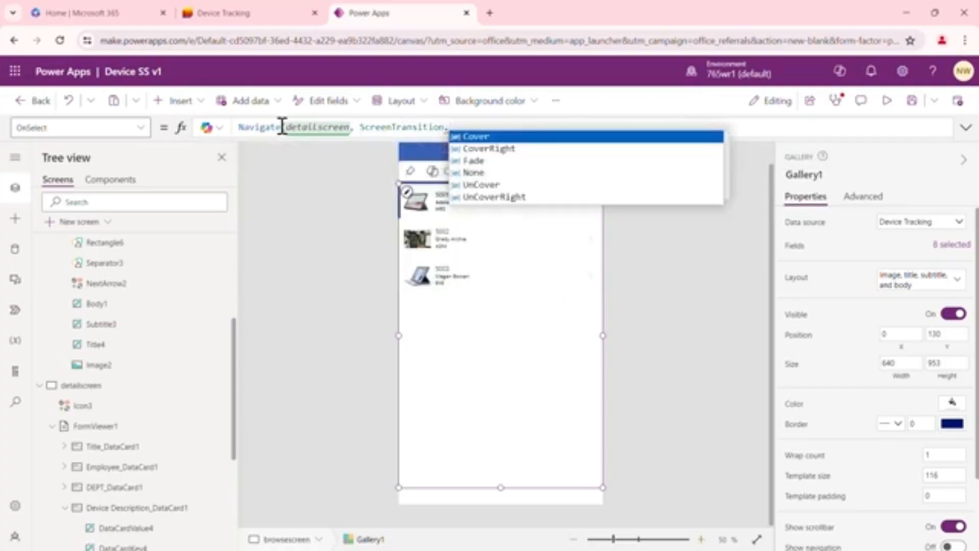
key(Down)
key(Down)
key(Down)
key(Tab)
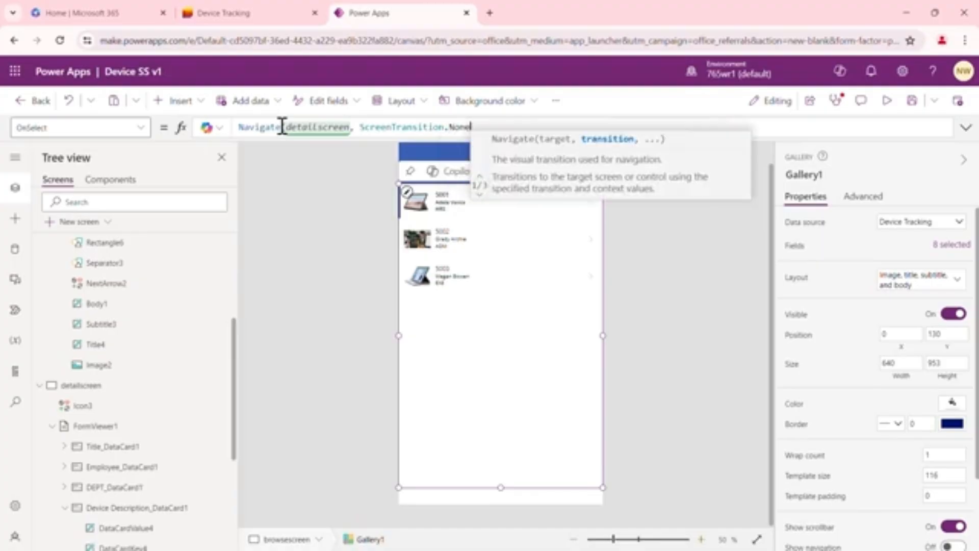
text())
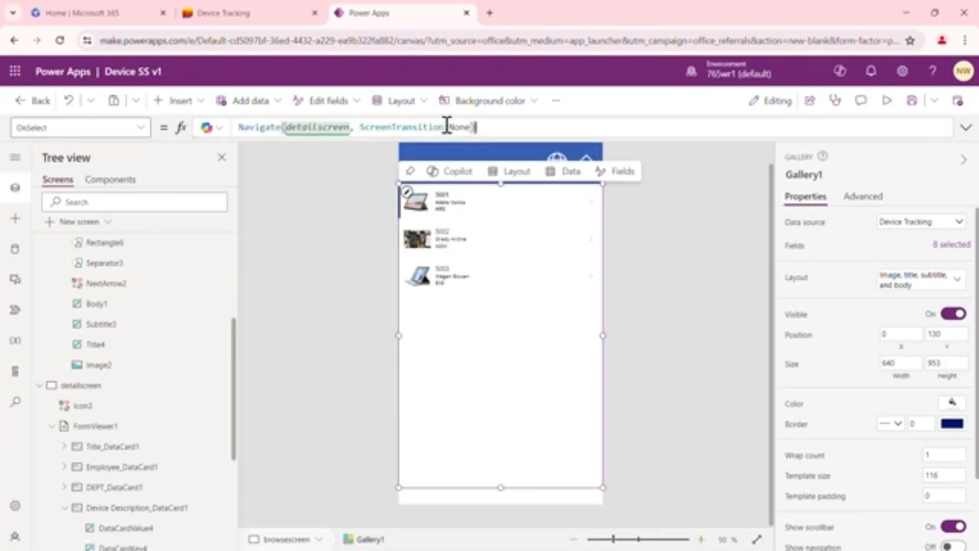
click(350, 281)
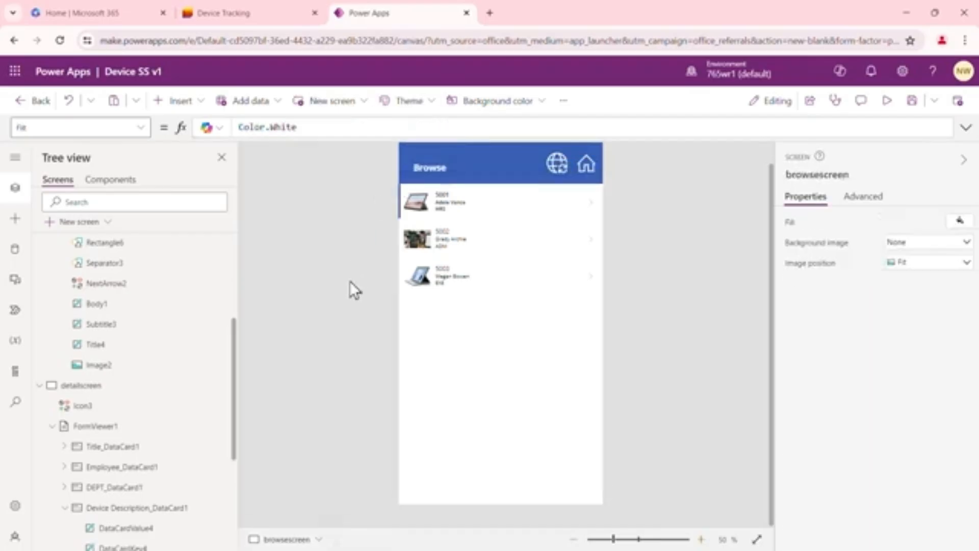
Recheck the gallery's OnSelect formula and test it by opening the first device's record from the gallery
click(509, 325)
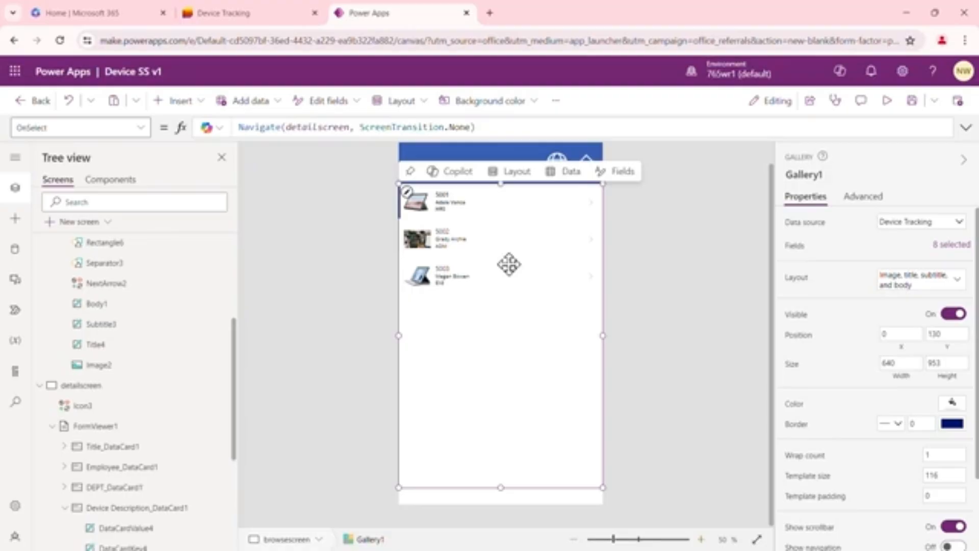
alt+click(477, 212)
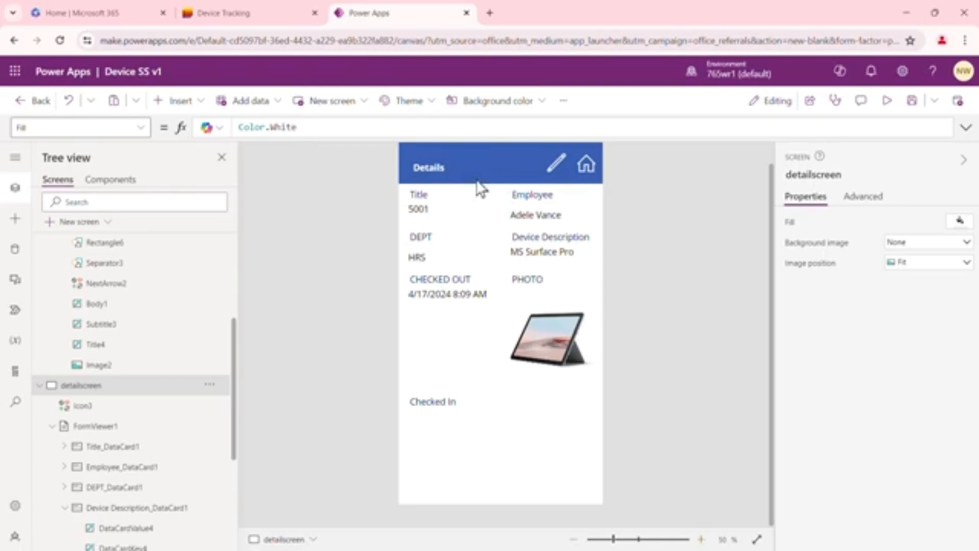
Replace the OnSelect formula of the pencil icon in the Details header with EditForm(editform1)
click(555, 164)
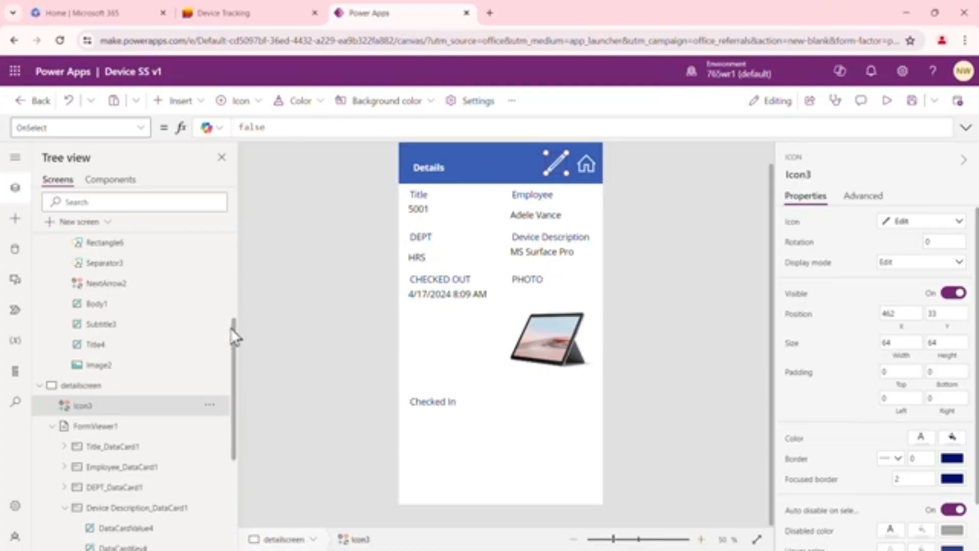
drag(233, 326, 240, 434)
click(40, 537)
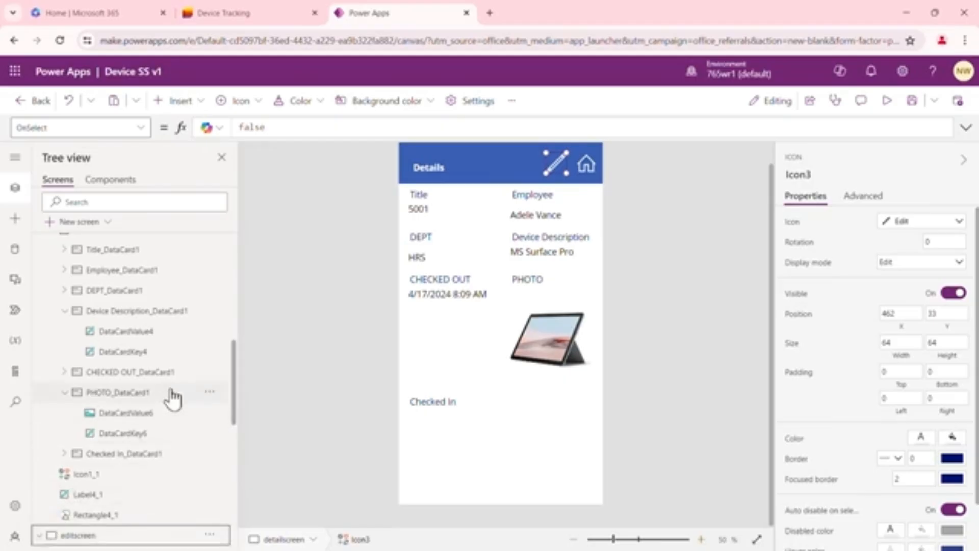
scroll(170, 399, down, 4)
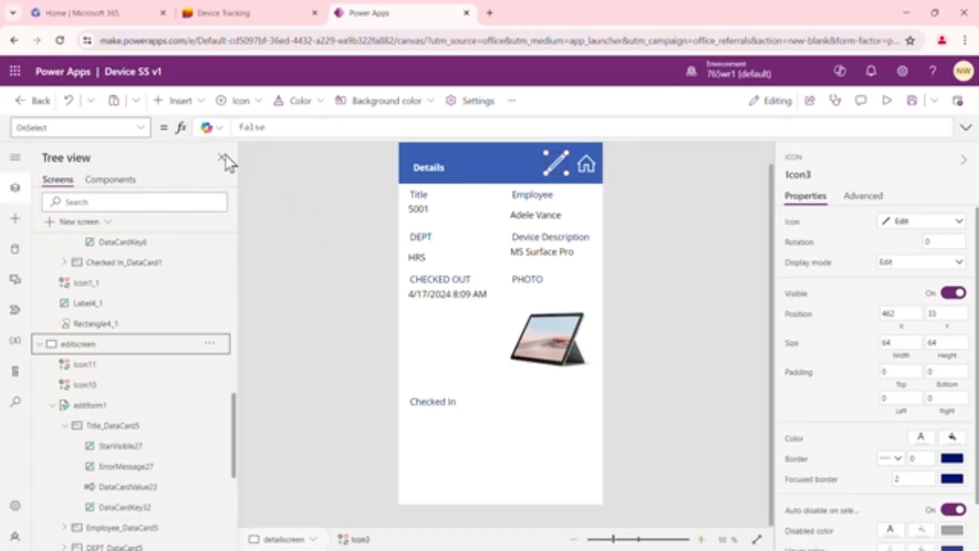
click(278, 126)
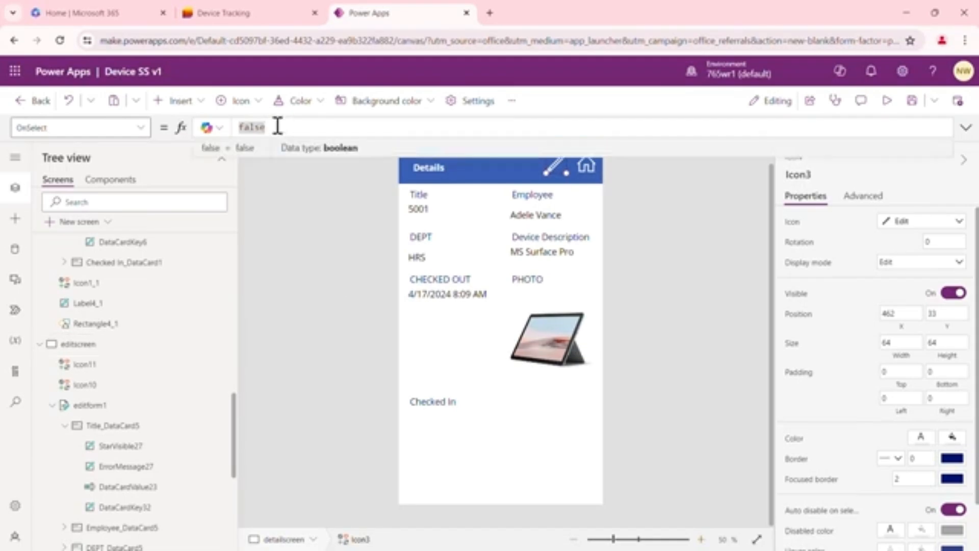
key(BackSpace)
key(BackSpace)
key(BackSpace)
key(BackSpace)
key(BackSpace)
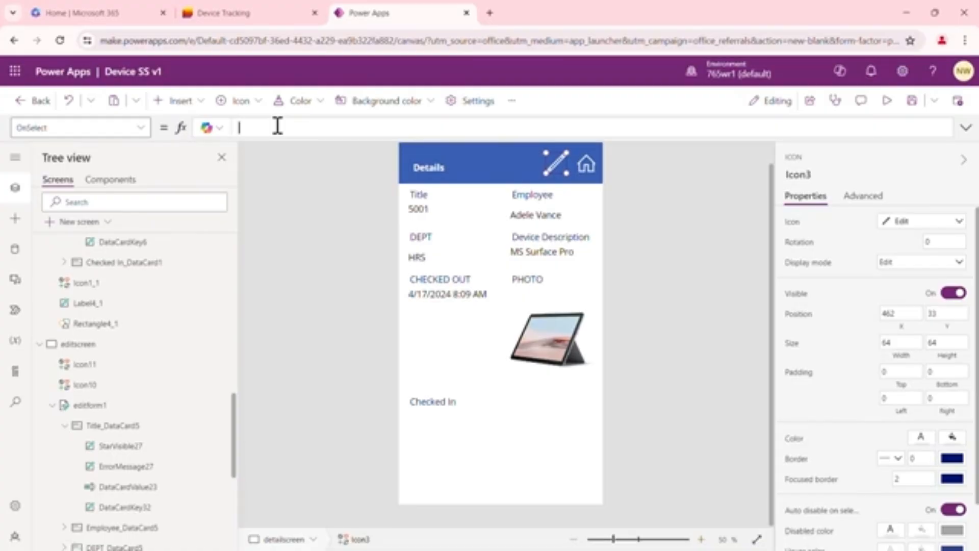
text(Edit)
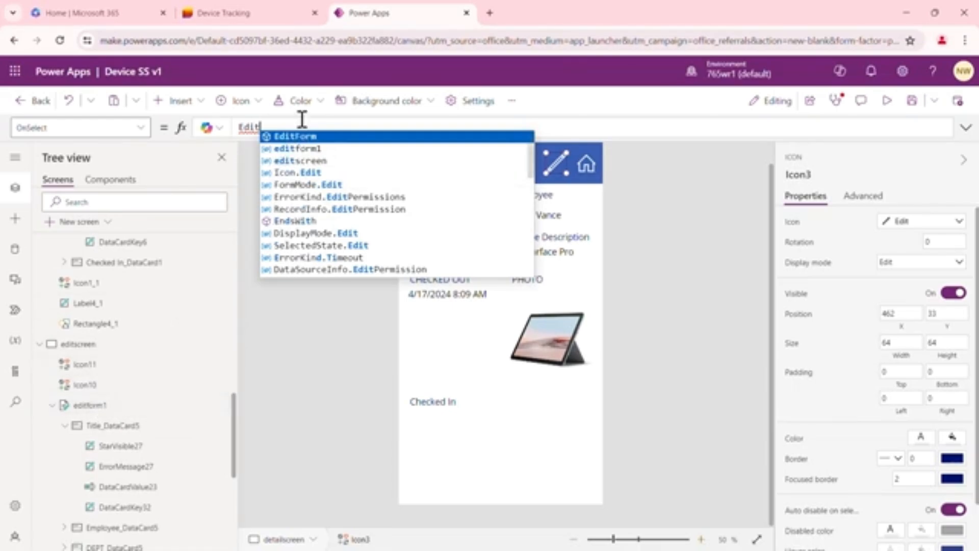
click(295, 137)
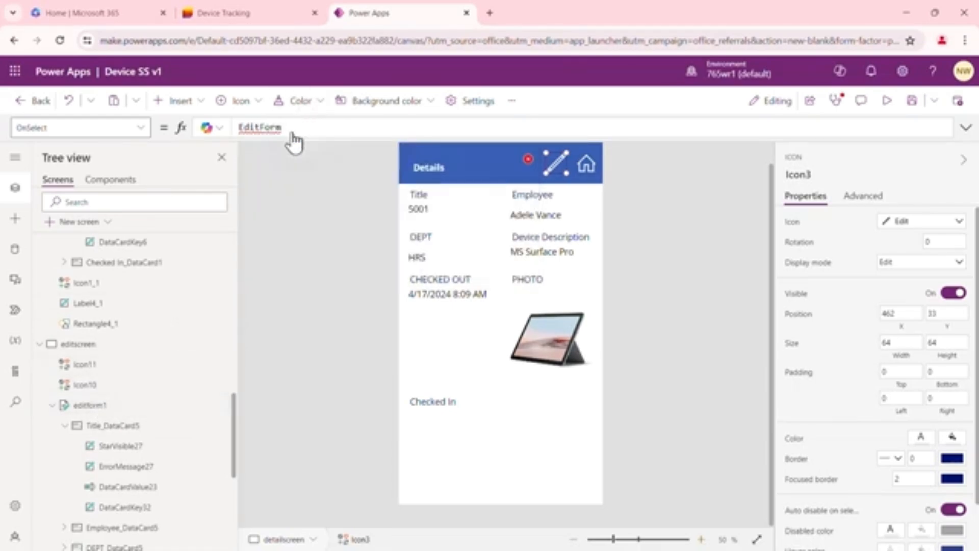
text(()
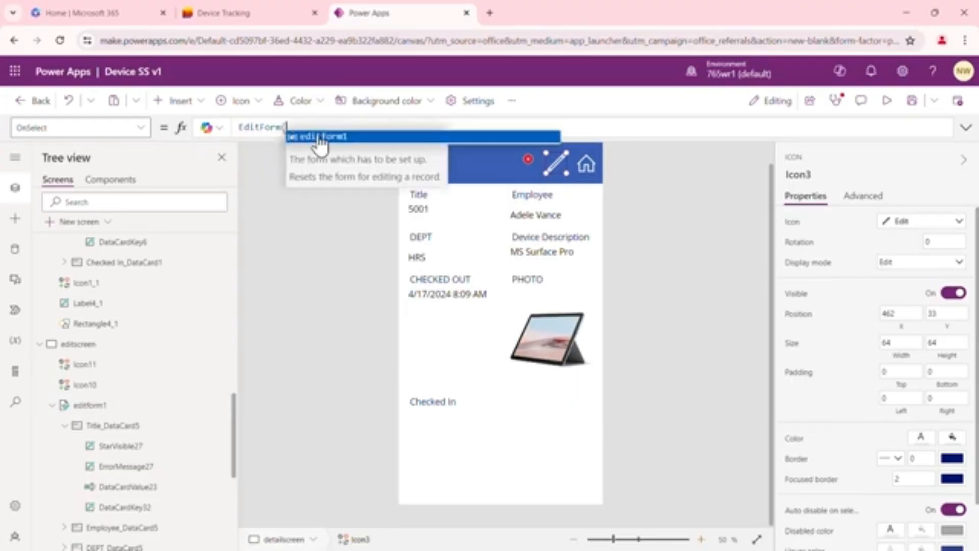
click(318, 136)
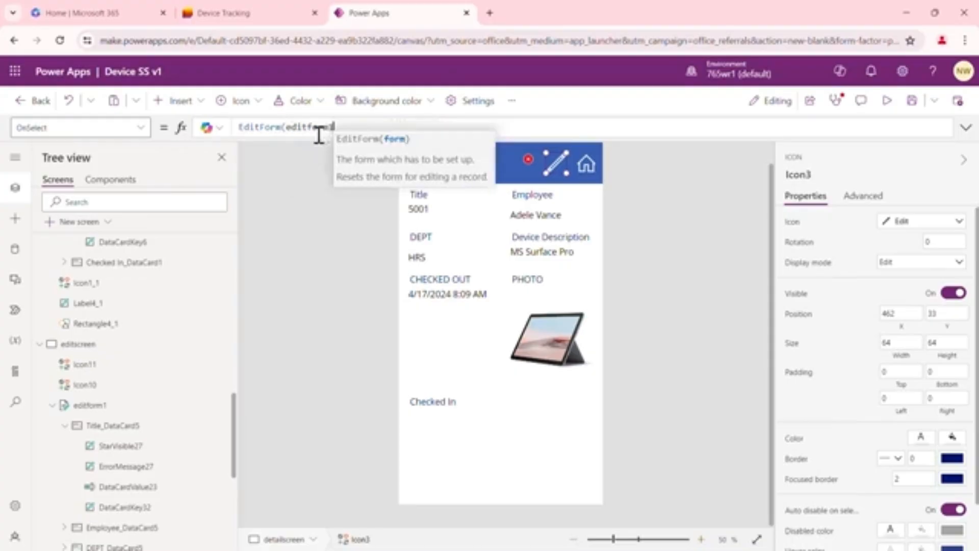
text())
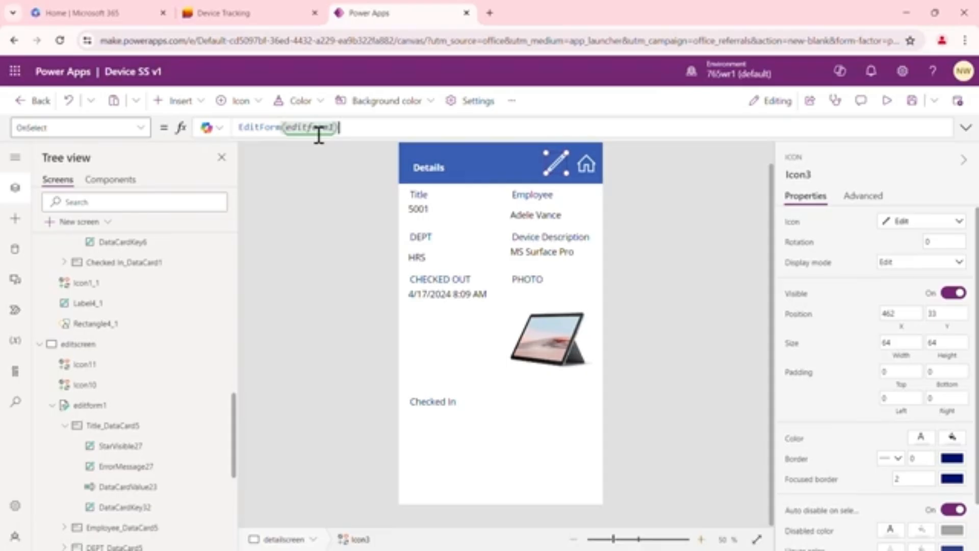
Append Navigate(editscreen) to the pencil icon's OnSelect formula after EditForm(editform1), commit it and test the icon
text(; Naviage)
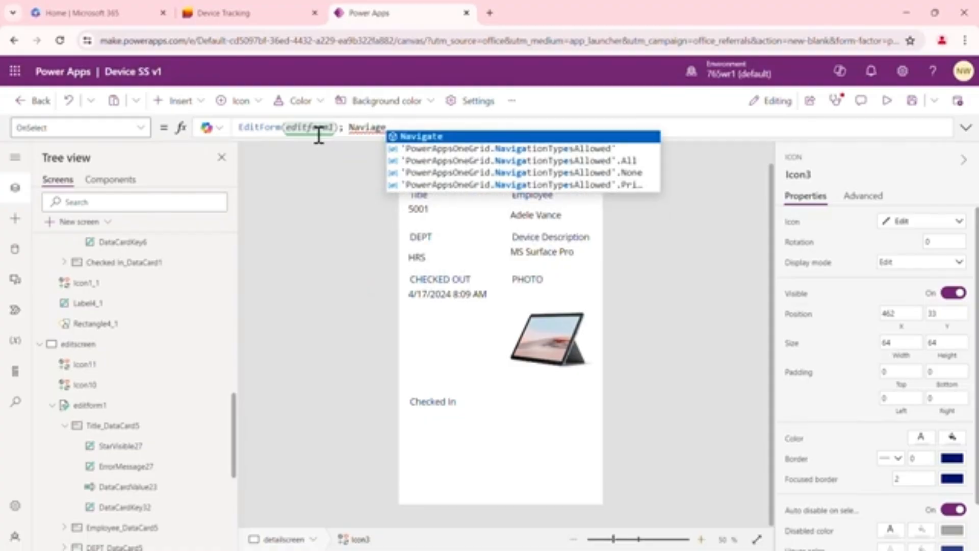
key(Tab)
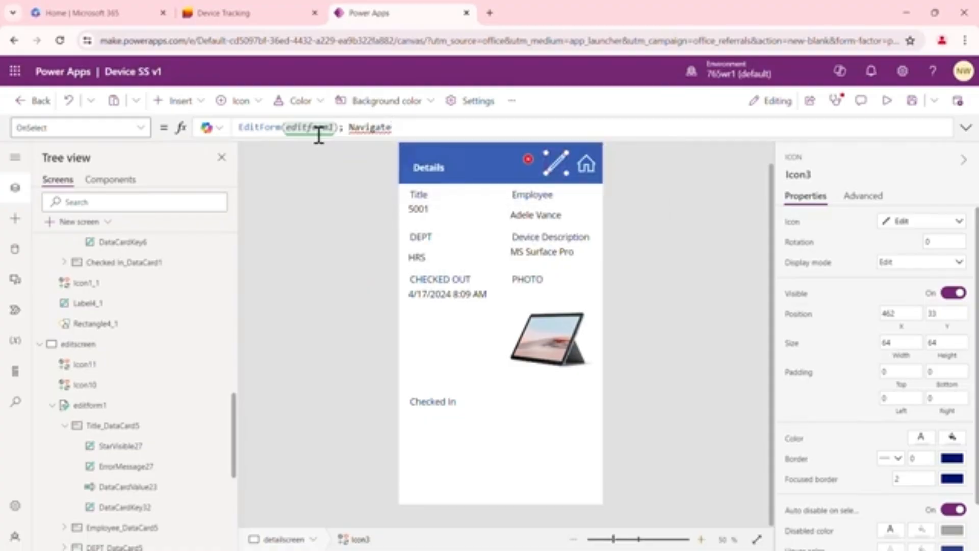
text(()
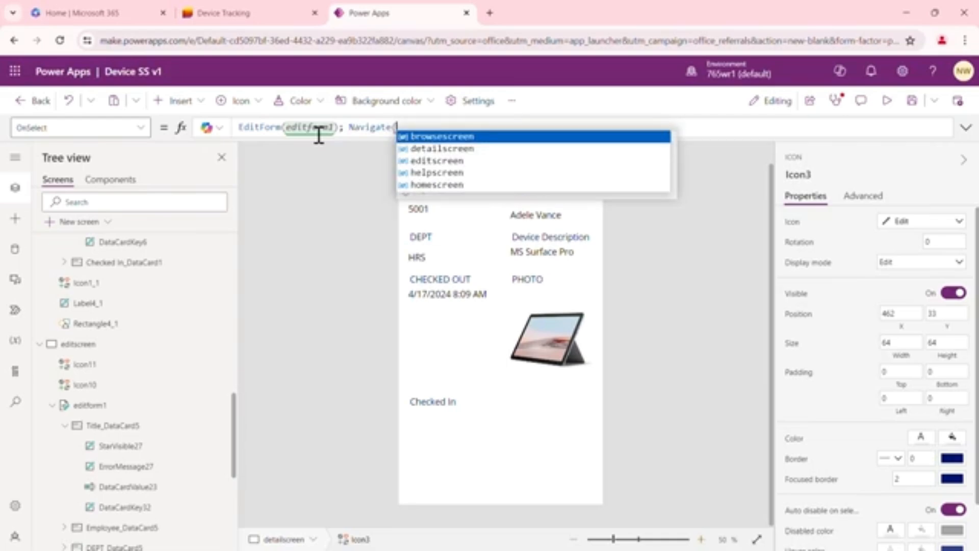
key(Down)
key(Down)
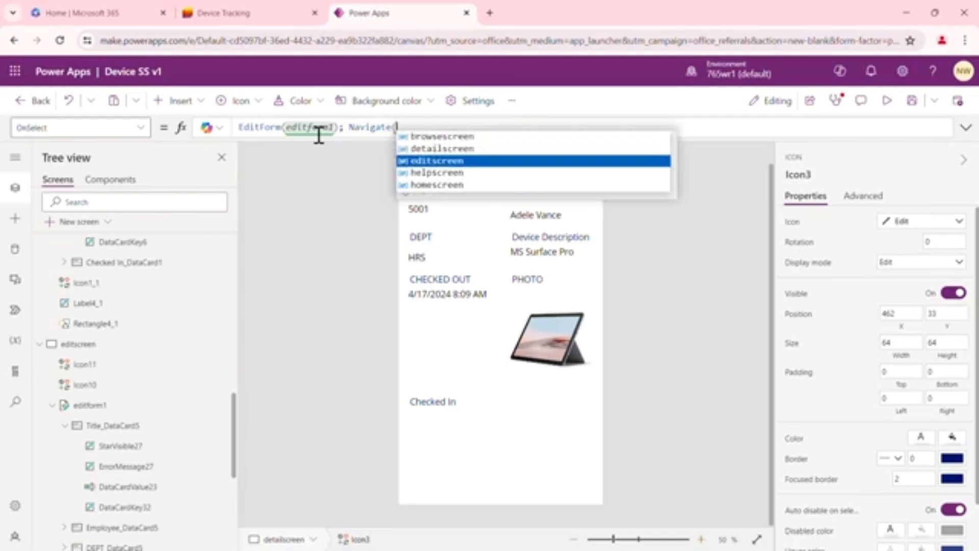
key(Tab)
text())
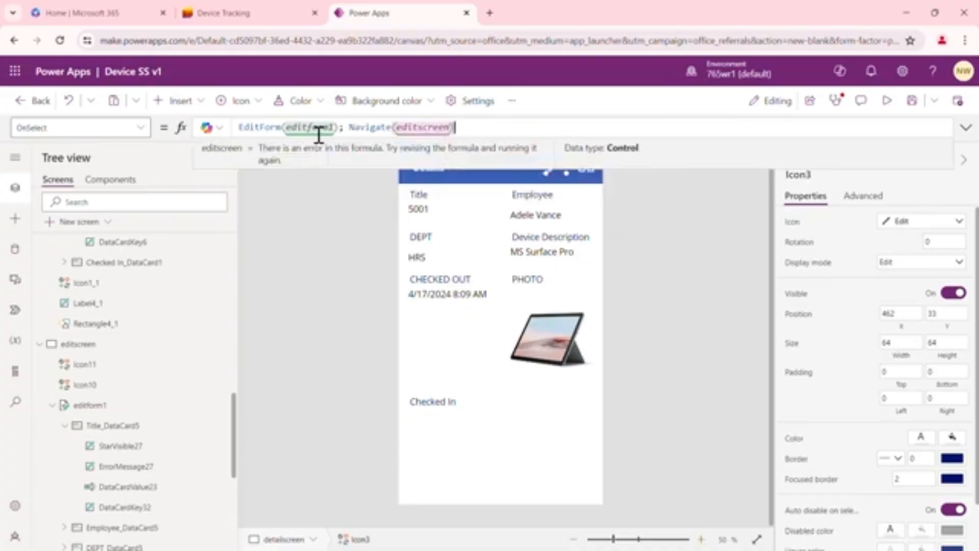
click(338, 285)
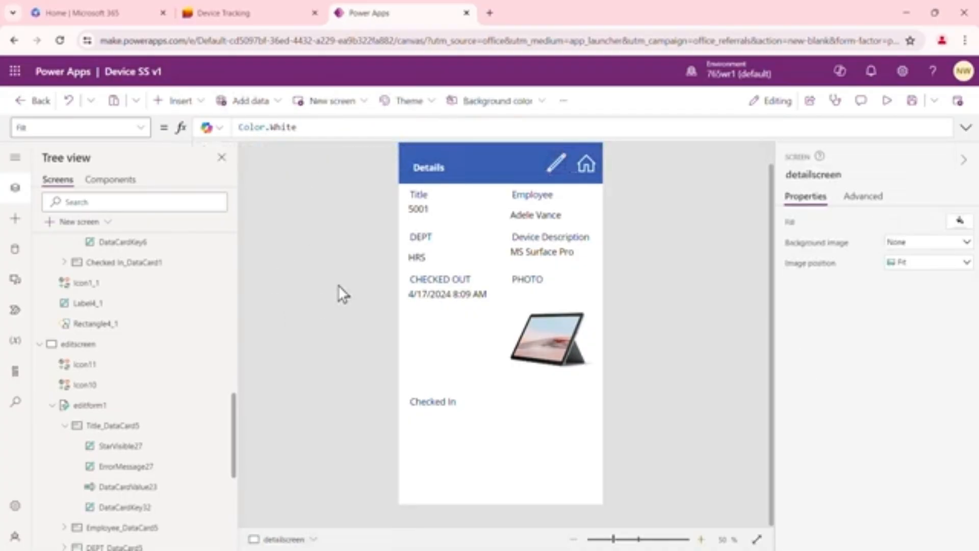
alt+click(554, 165)
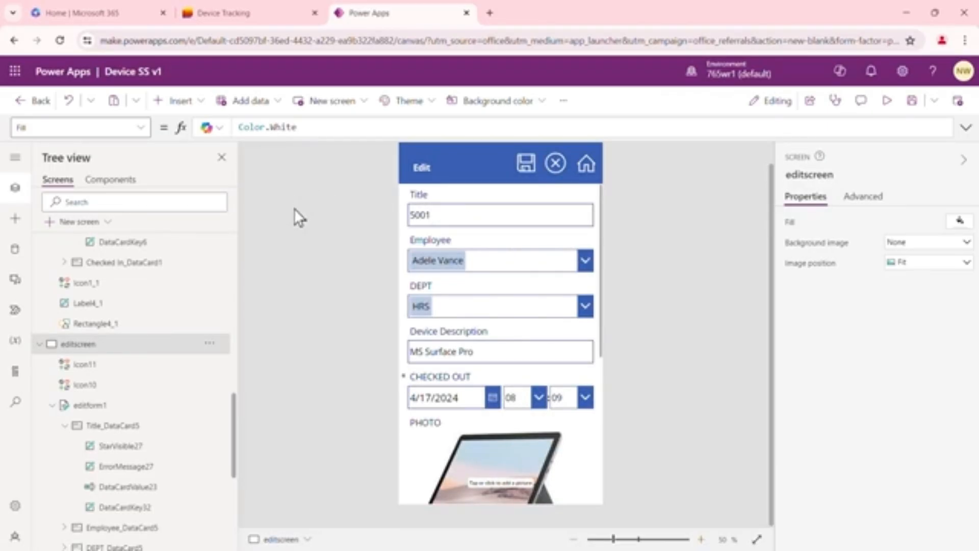
Collapse browsescreen, detailscreen and editscreen in the app's screen tree
drag(234, 409, 228, 219)
click(39, 305)
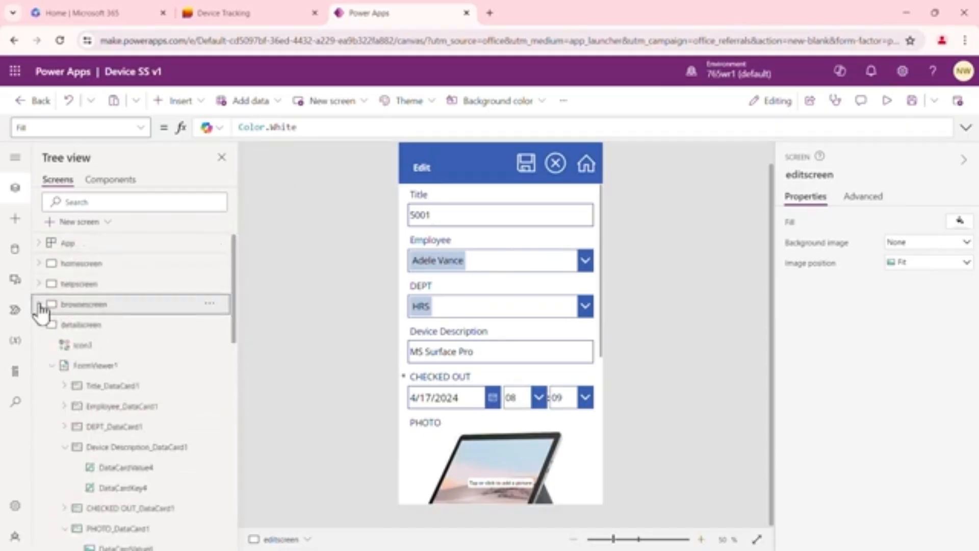
click(40, 323)
click(39, 345)
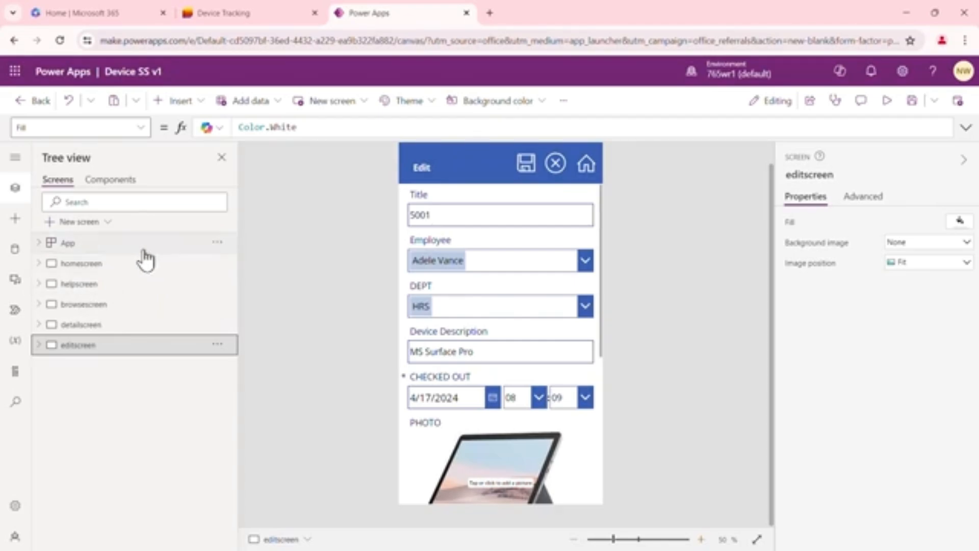
Review homescreen, helpscreen, browsescreen, detailscreen and editscreen one after another
click(121, 266)
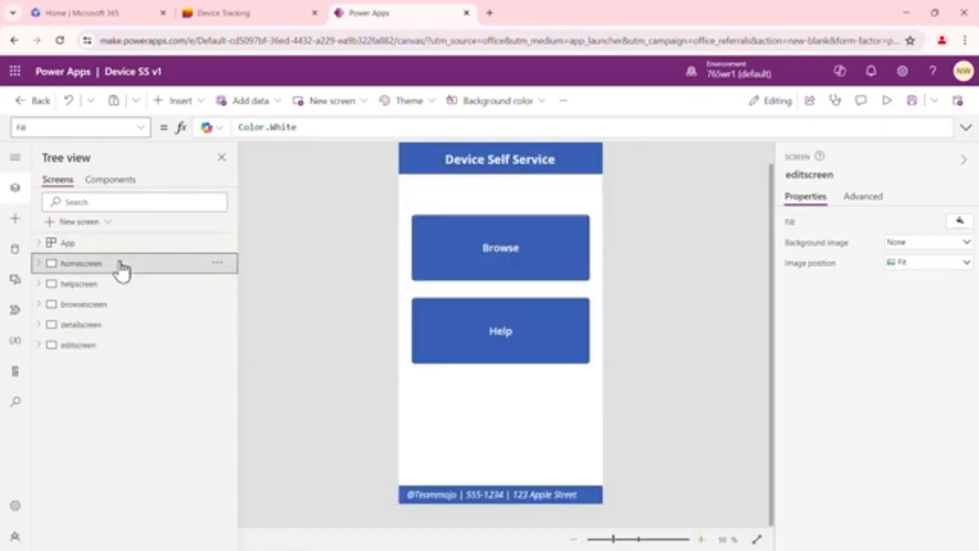
click(113, 290)
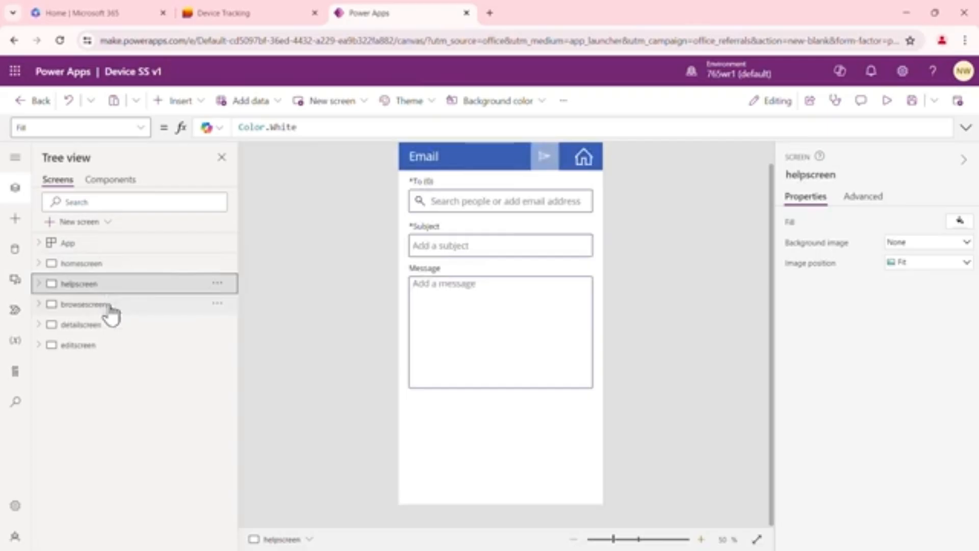
click(109, 306)
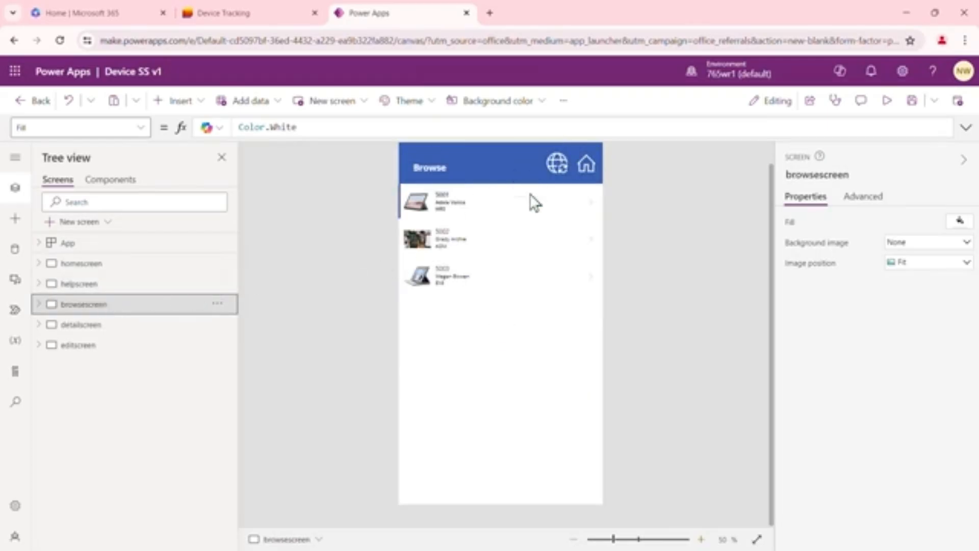
click(126, 330)
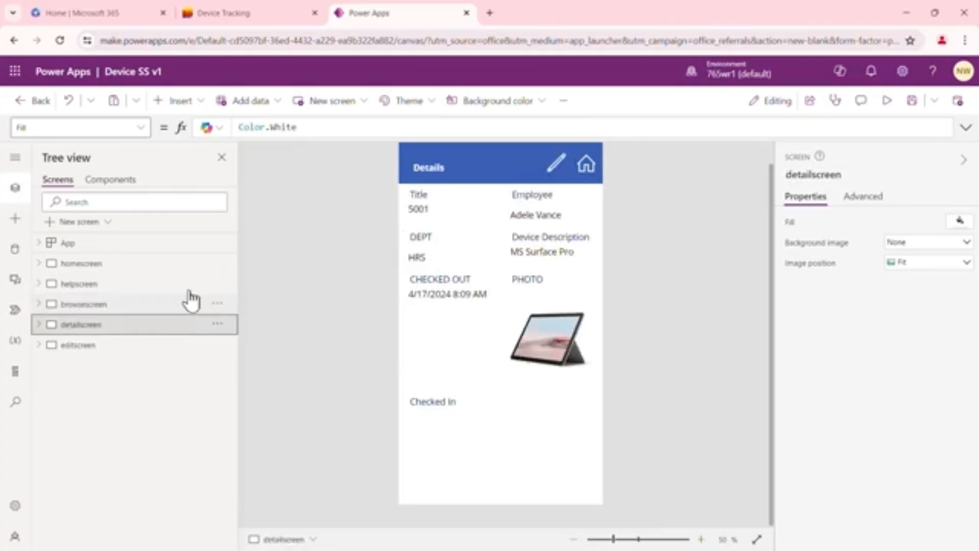
click(129, 346)
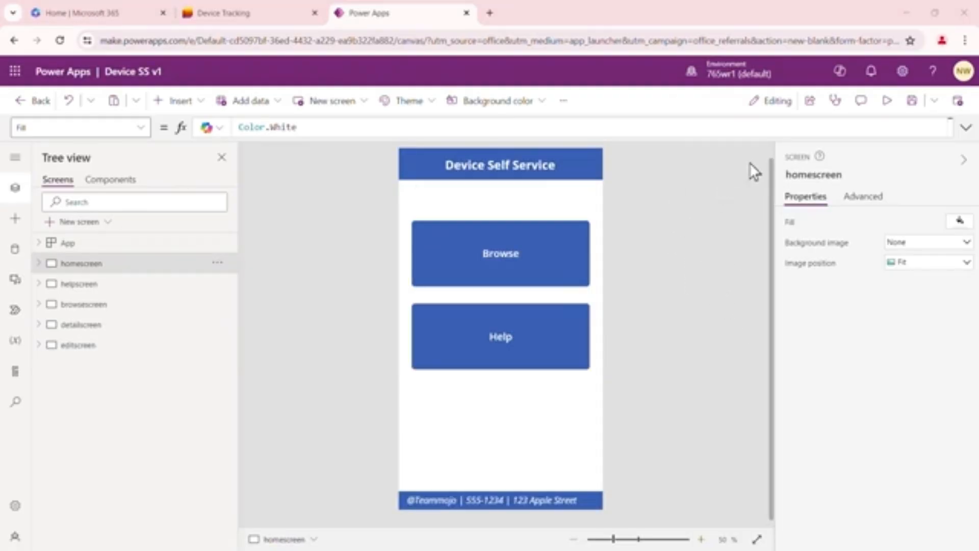
Preview the app from the home screen, test the Help button and its recipient field, and return home
click(888, 103)
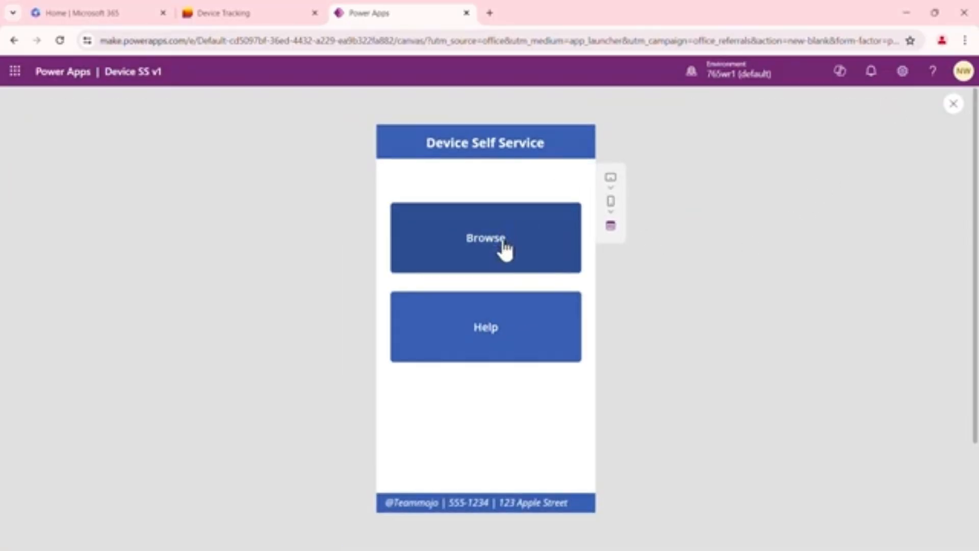
click(500, 331)
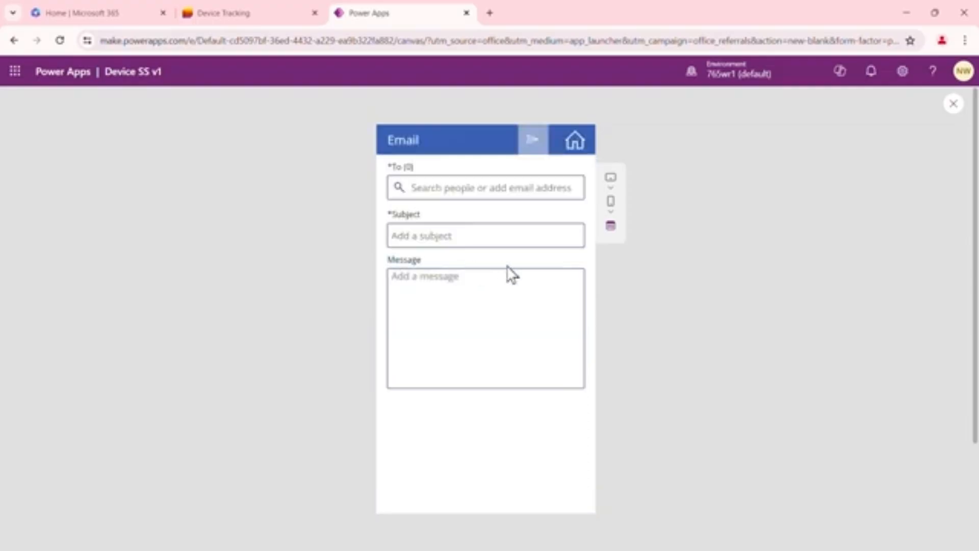
click(469, 190)
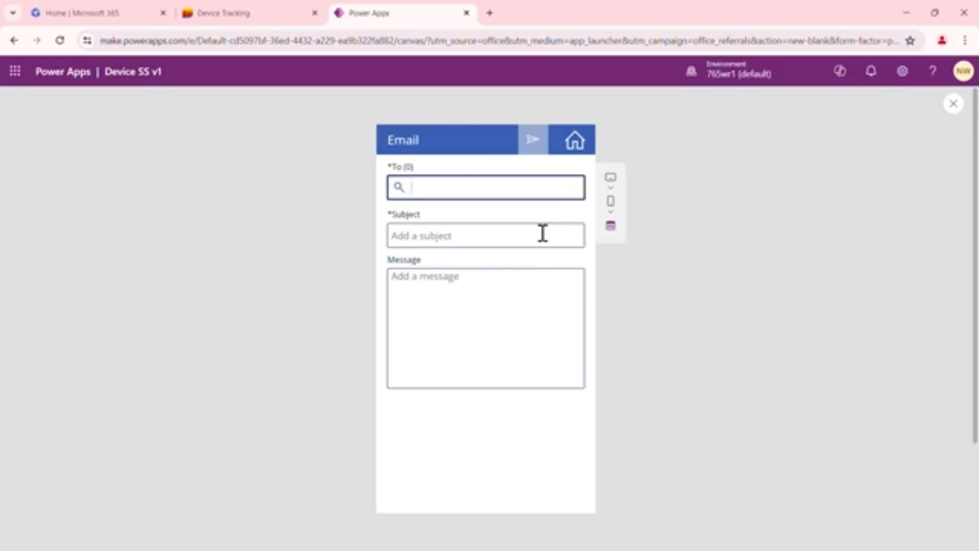
click(577, 145)
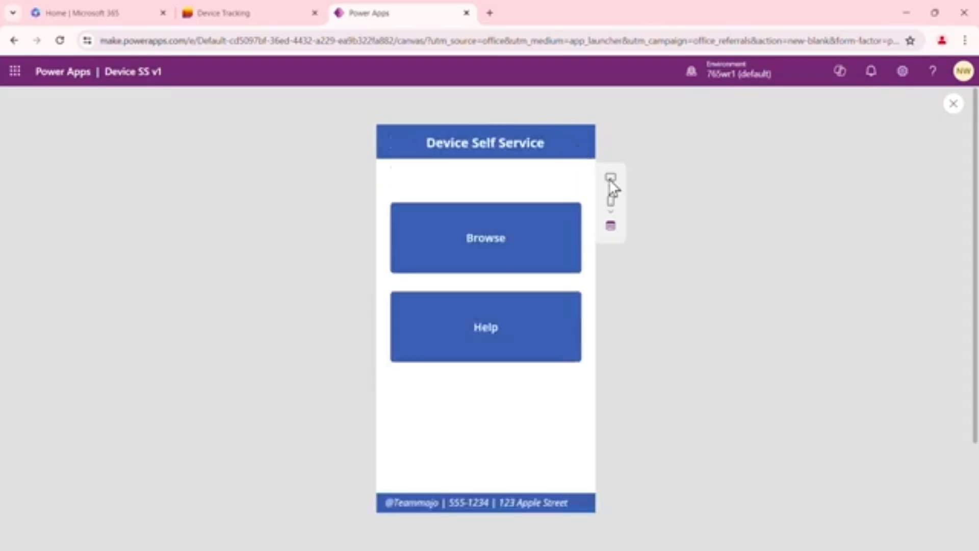
Test the Browse button and list refresh, and open device 5002 through its details into the edit form
click(495, 253)
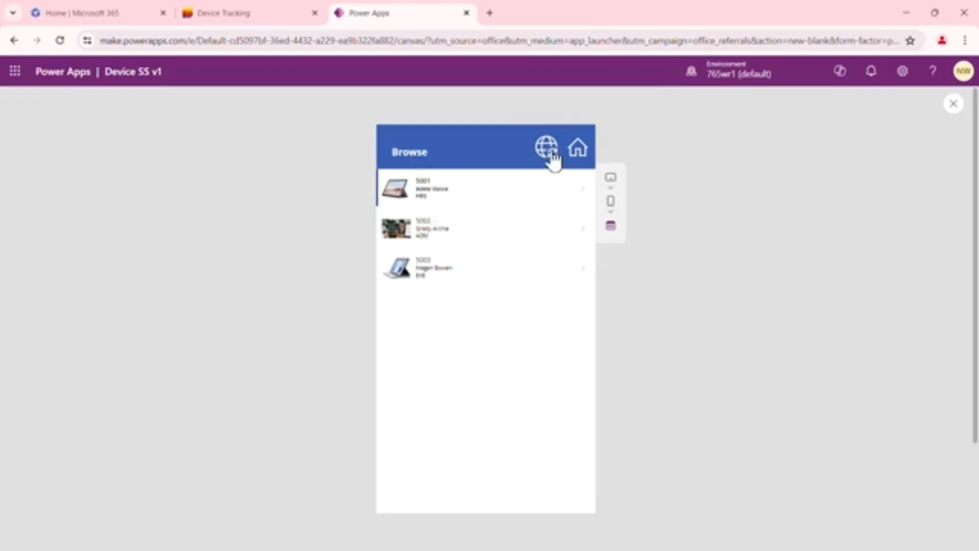
click(549, 151)
click(468, 240)
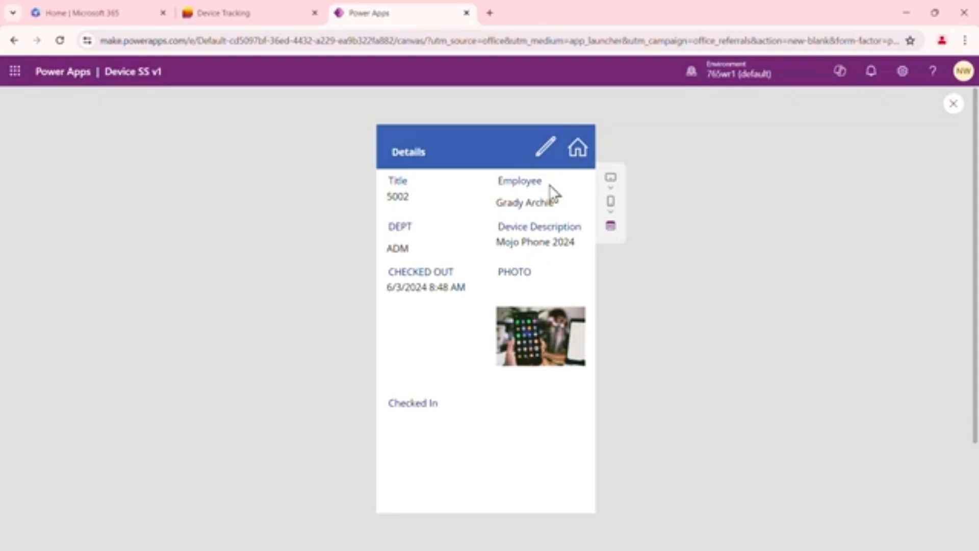
click(548, 159)
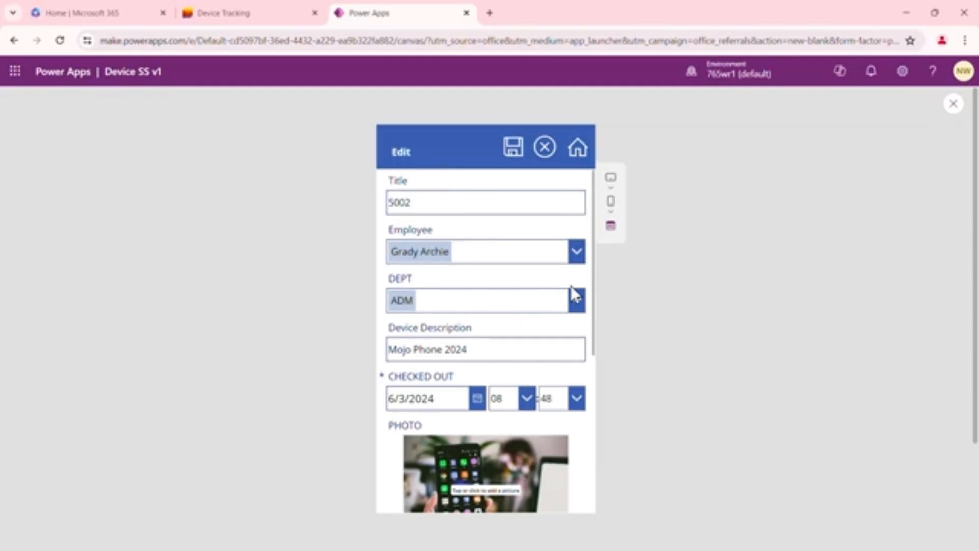
Test the edit form's cancel icon by setting DEPT to HRS and discarding the change
click(576, 305)
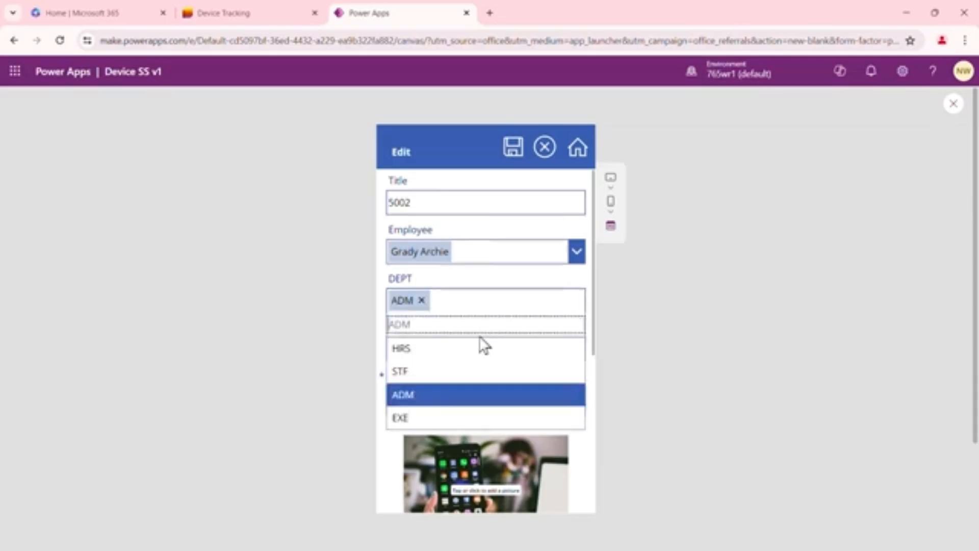
click(413, 350)
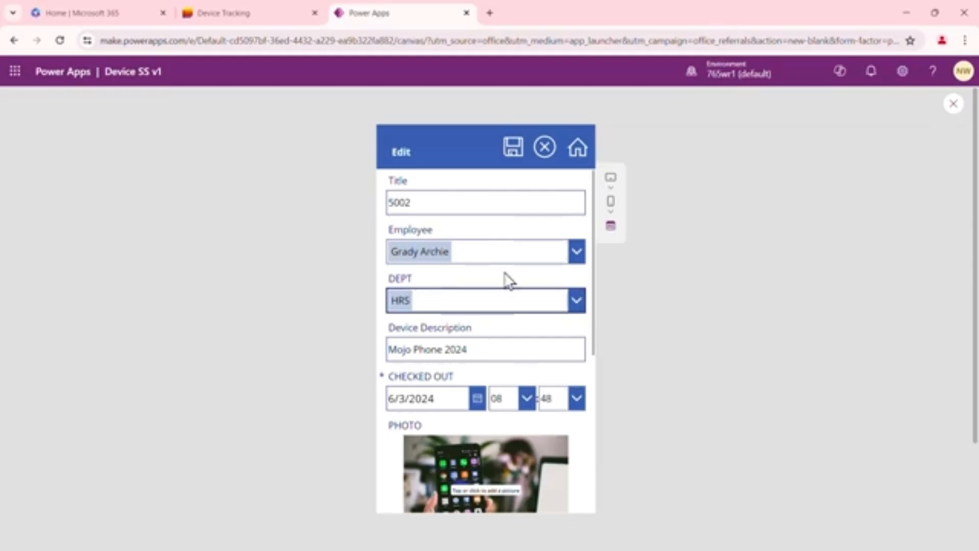
click(545, 150)
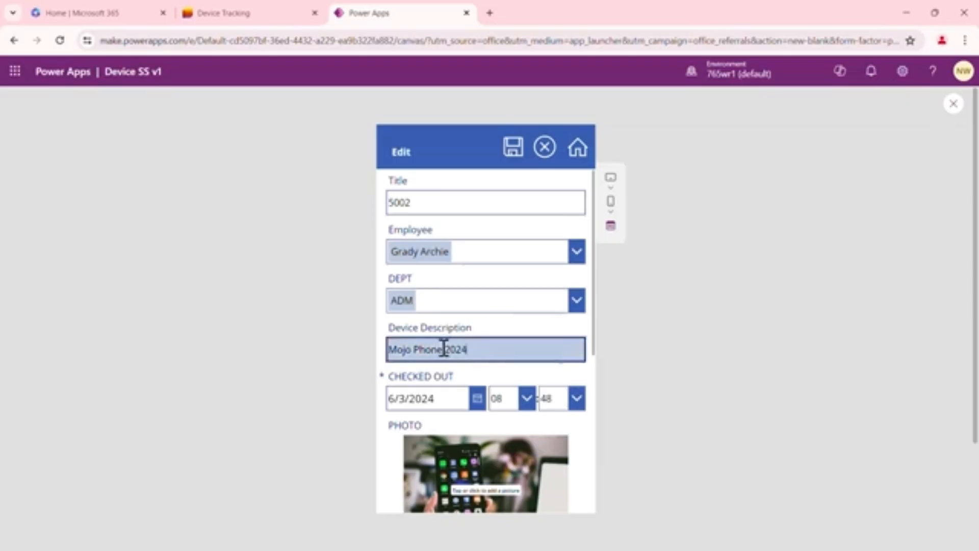
Set device 5002's Device Description to Phone 6 2024 and save the record
click(404, 349)
double_click(404, 350)
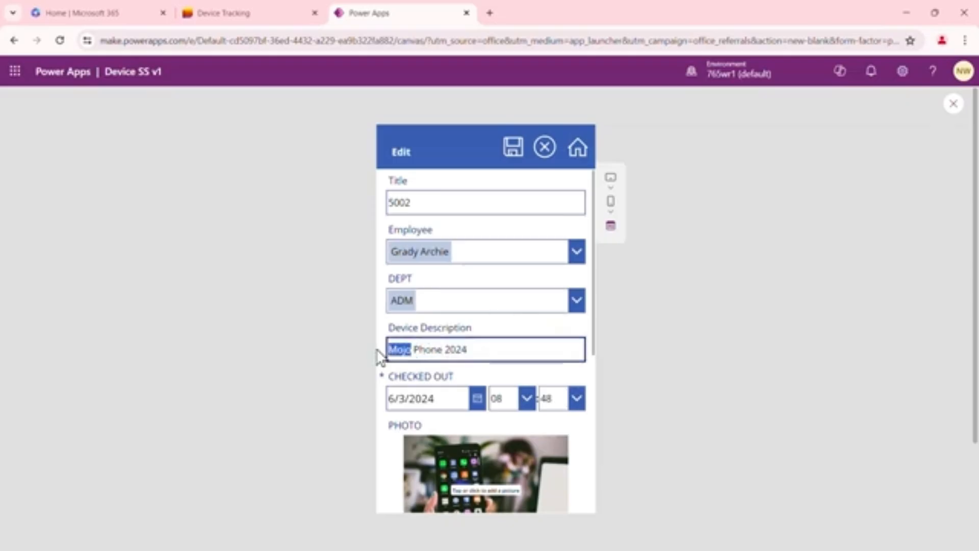
key(BackSpace)
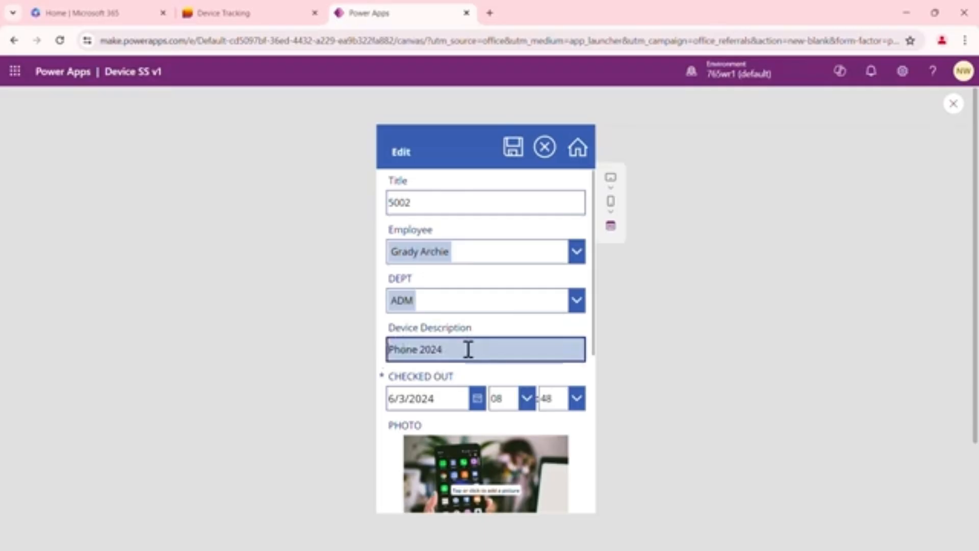
click(420, 349)
text(6)
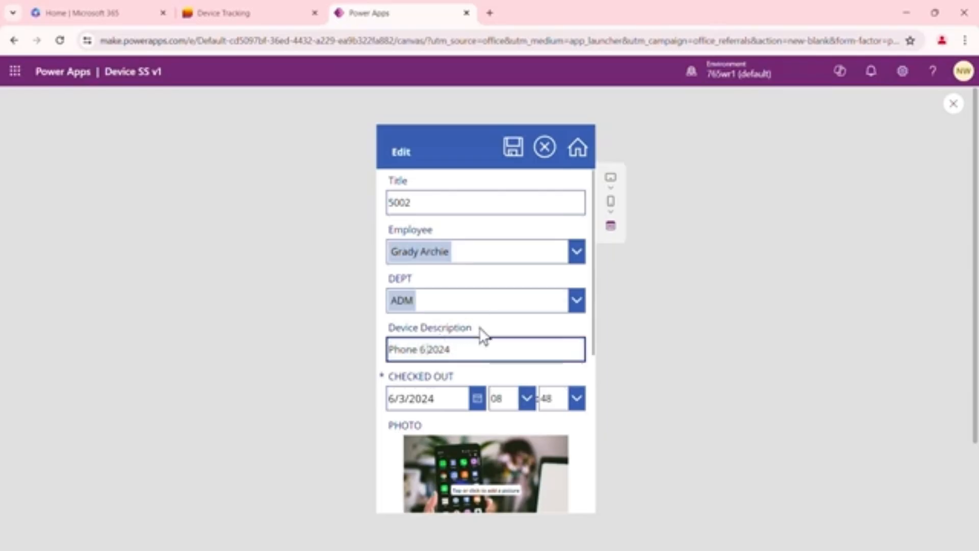
click(514, 151)
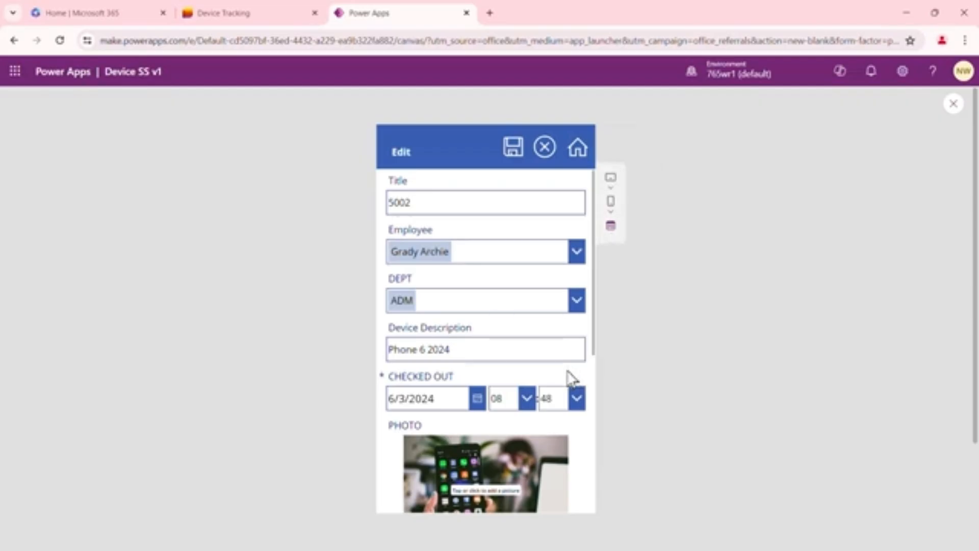
Set device 5002's CHECKED OUT date to 6/6/2024 and save the record
scroll(573, 372, down, 4)
scroll(559, 334, down, 2)
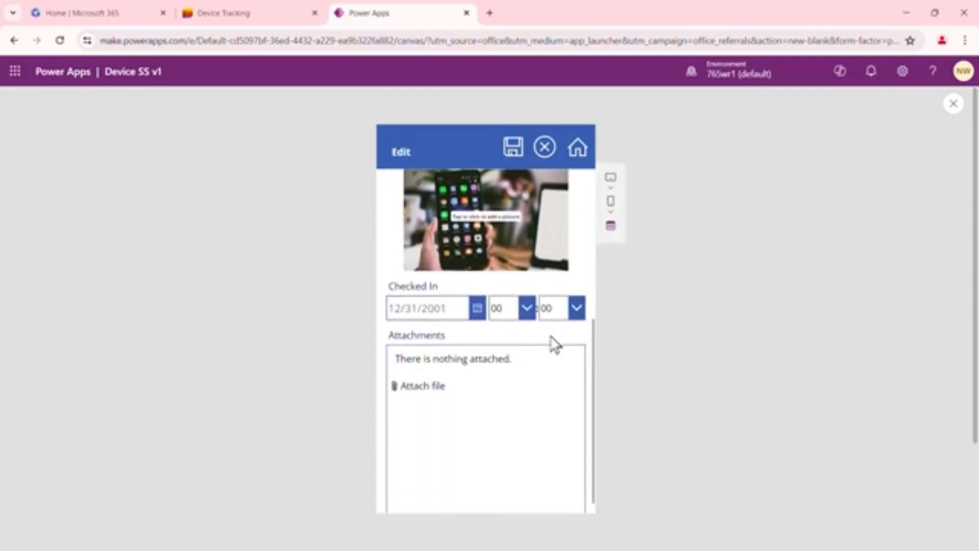
scroll(452, 396, up, 4)
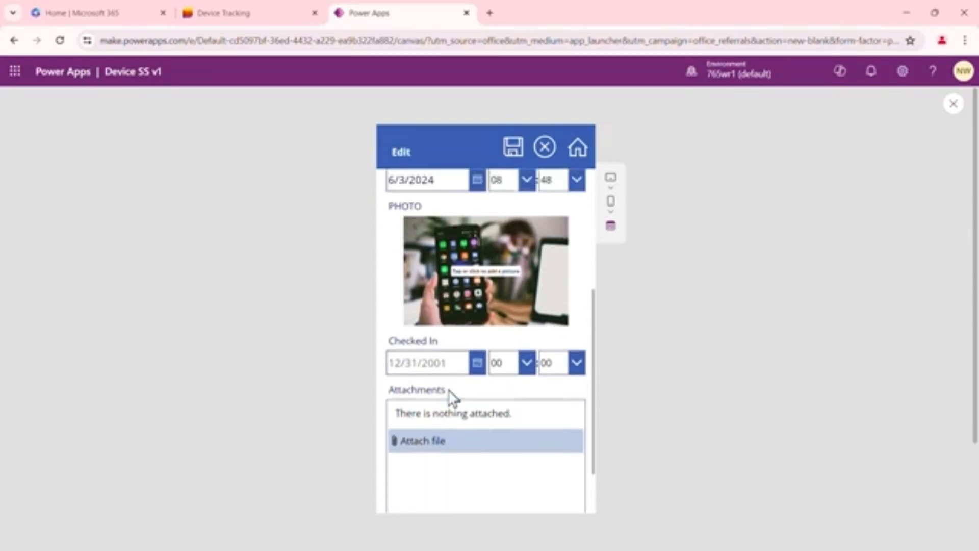
click(478, 282)
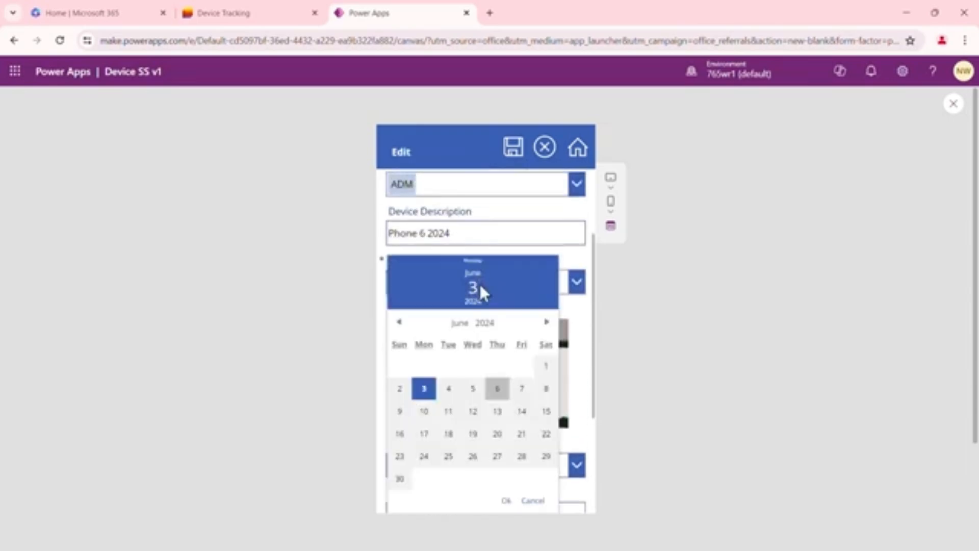
click(497, 388)
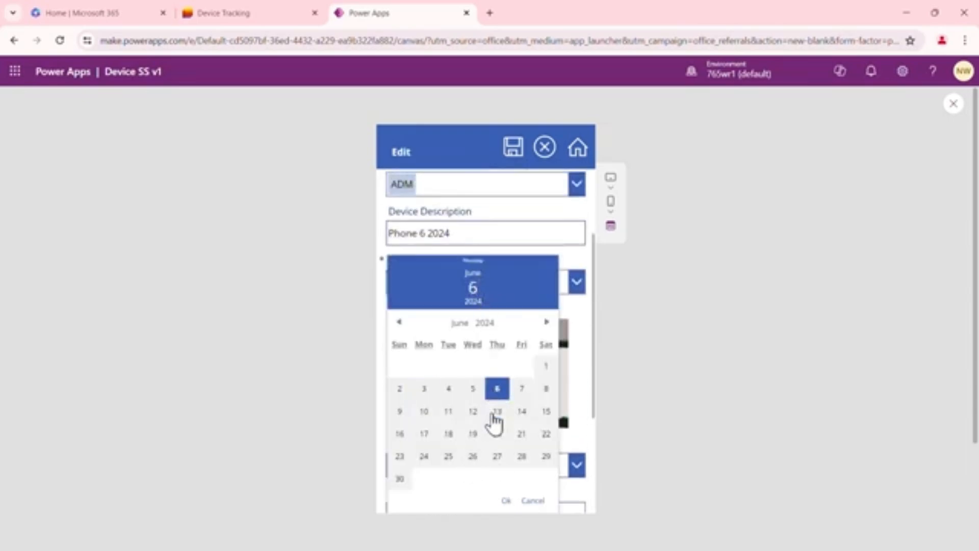
click(504, 502)
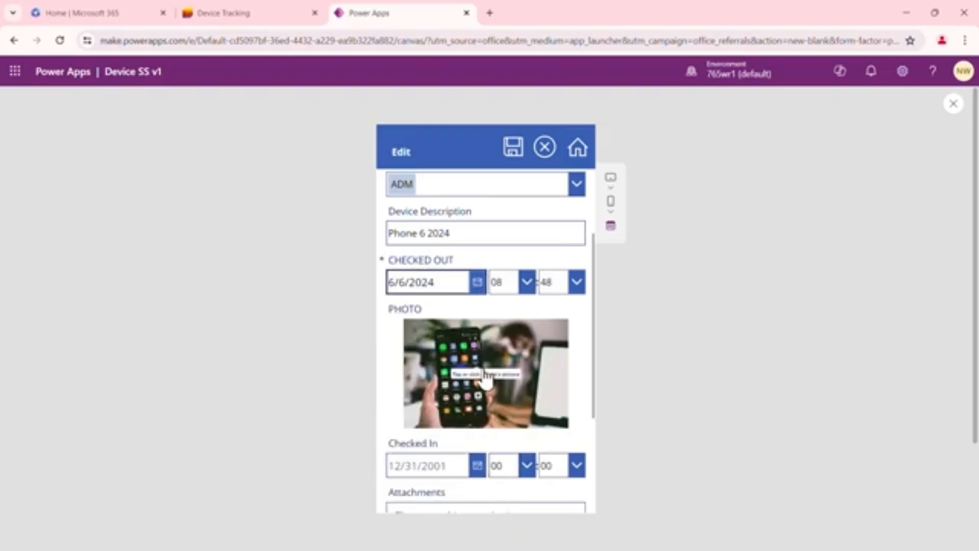
click(519, 155)
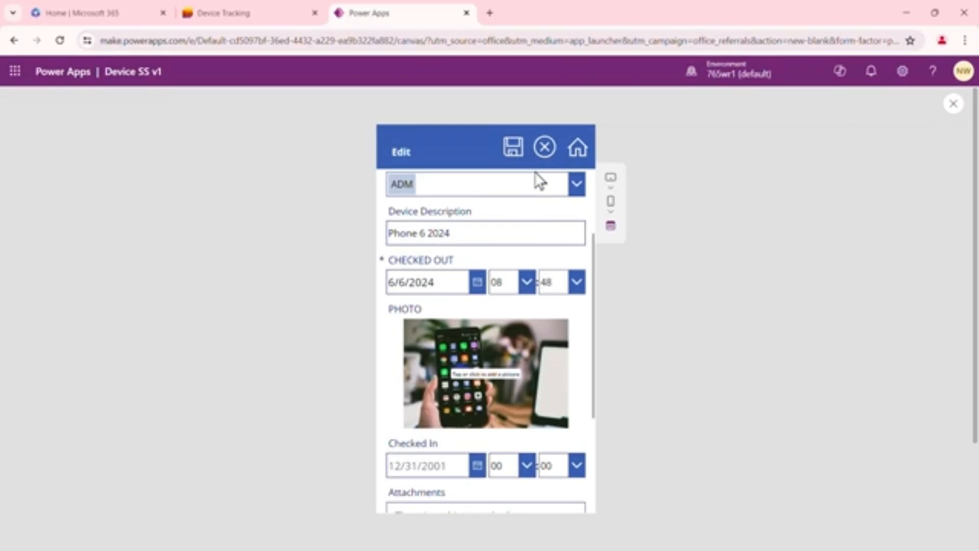
scroll(537, 178, up, 3)
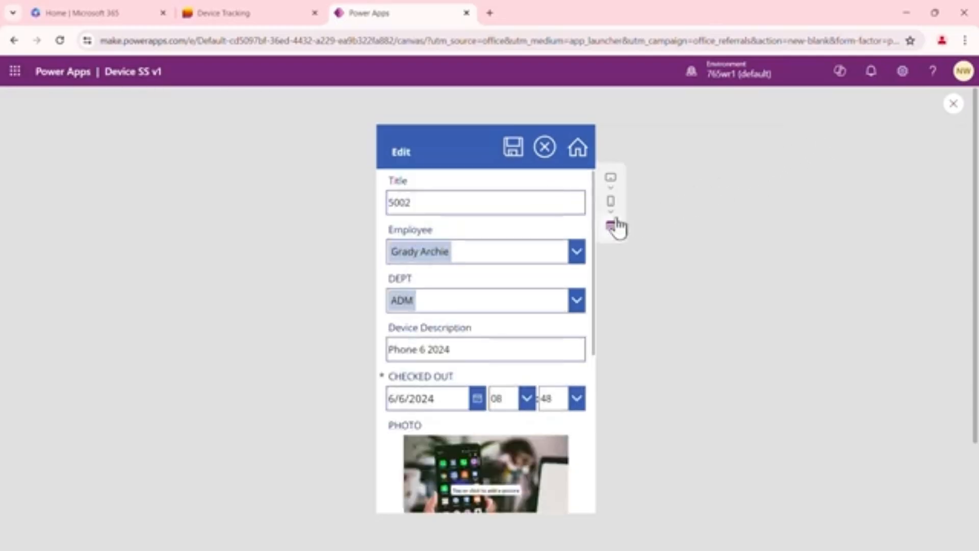
Preview the edit screen as a Samsung Galaxy Tab A7 10.4 tablet and return to the editor
click(611, 185)
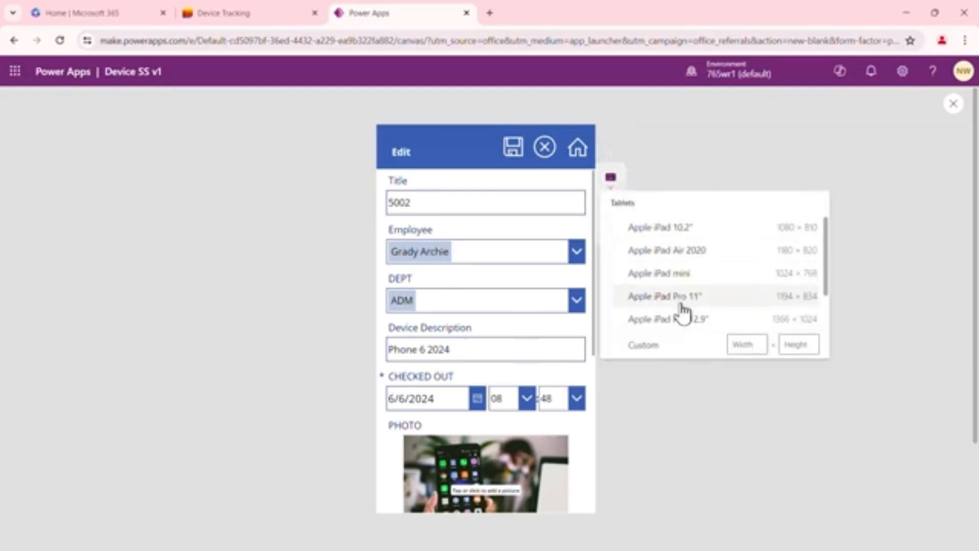
scroll(684, 312, down, 1)
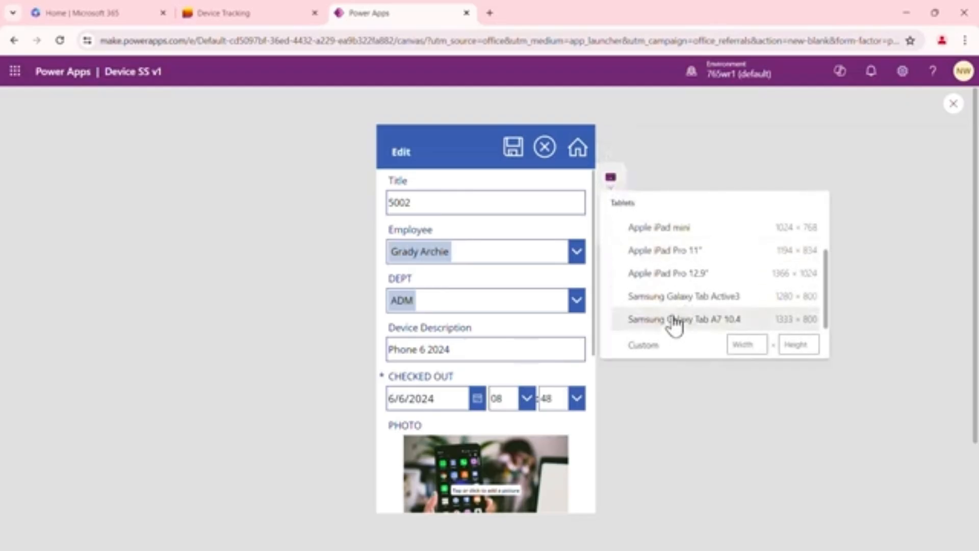
click(675, 320)
click(845, 256)
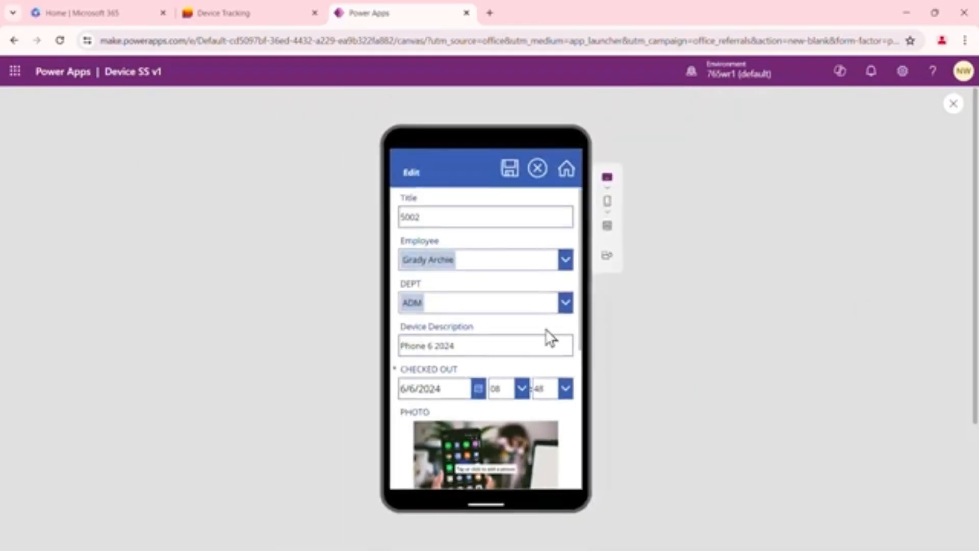
drag(566, 322, 567, 313)
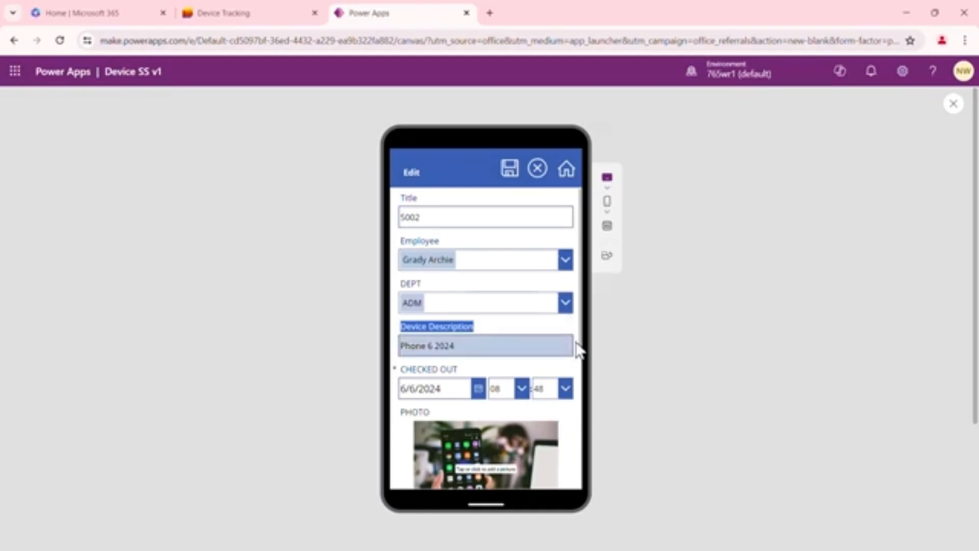
scroll(583, 349, down, 2)
drag(583, 349, 589, 301)
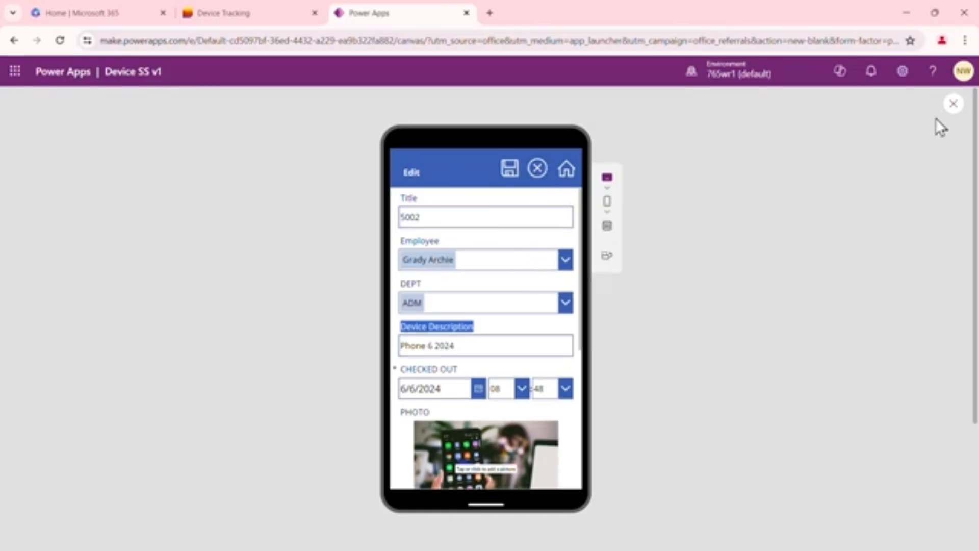
key(Escape)
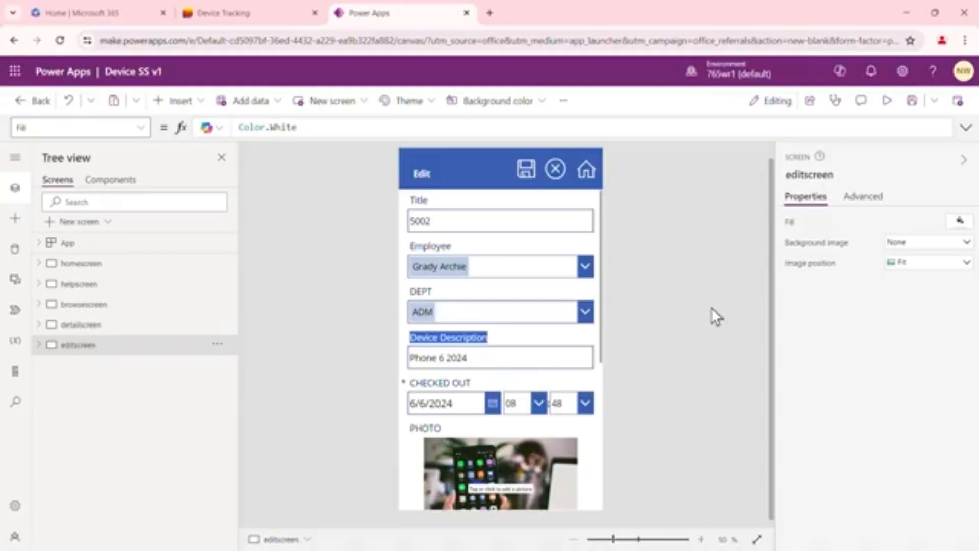
Save the app and add a colleague as a new user in its sharing settings
click(912, 107)
click(811, 103)
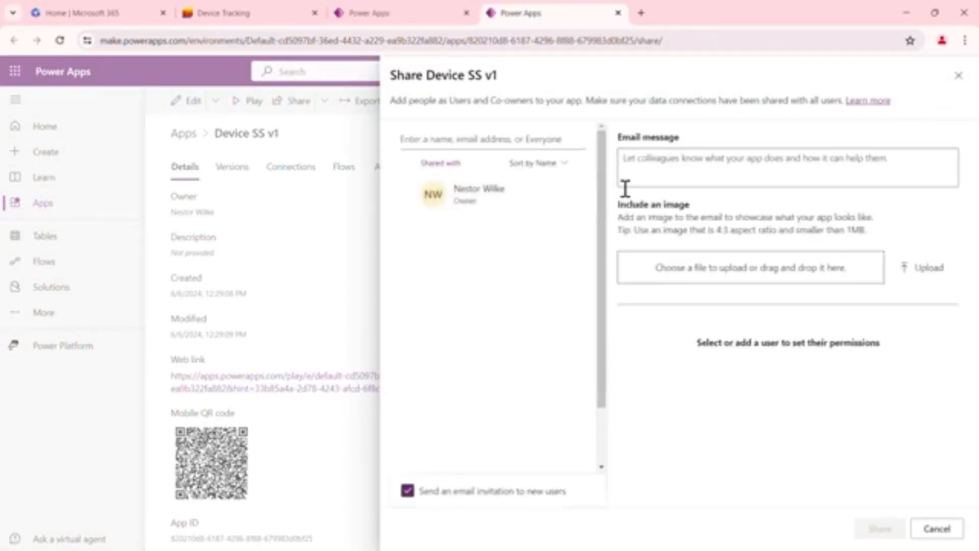
click(493, 138)
text(ade)
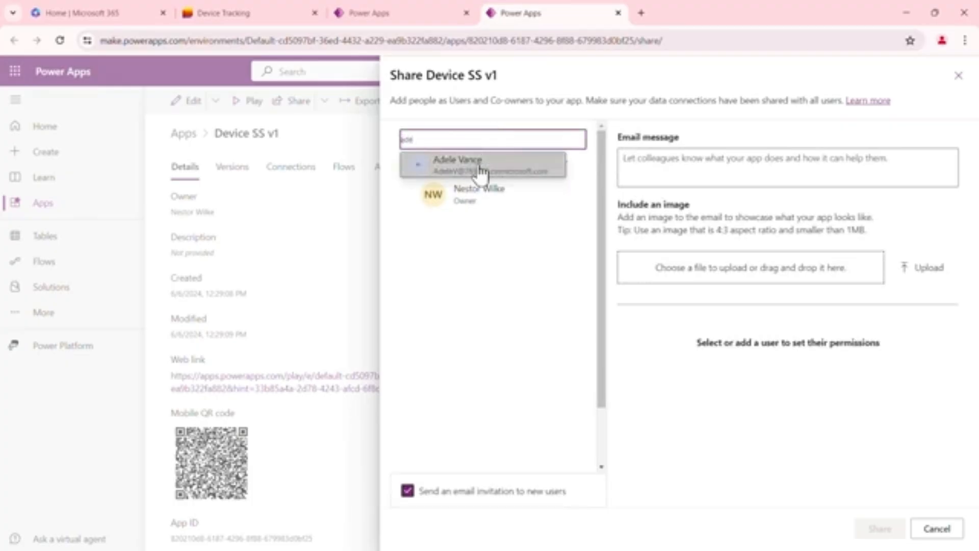
click(480, 171)
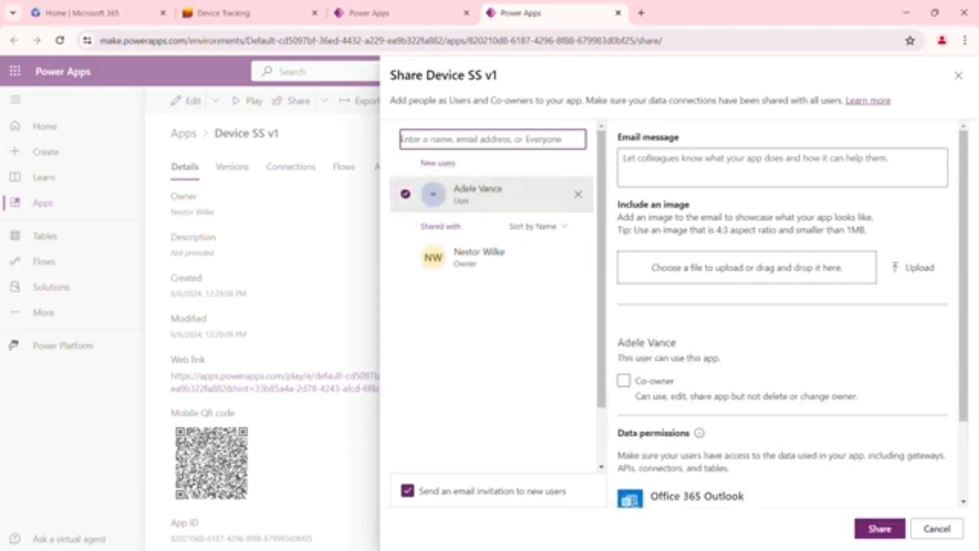
Review the data permissions and share Device SS v1 with the added colleague without co-owner rights, keeping the email invitation enabled
drag(393, 462, 579, 505)
key(Escape)
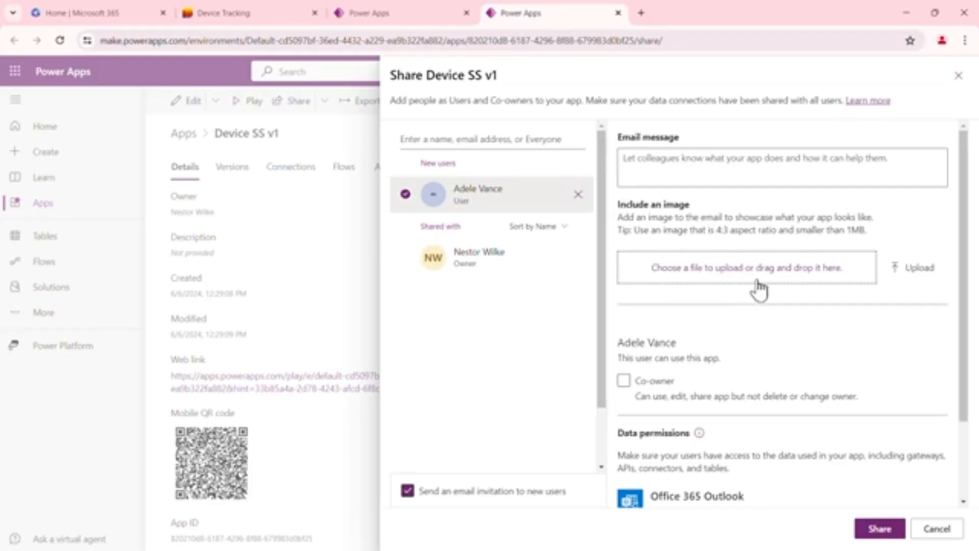
scroll(755, 285, down, 1)
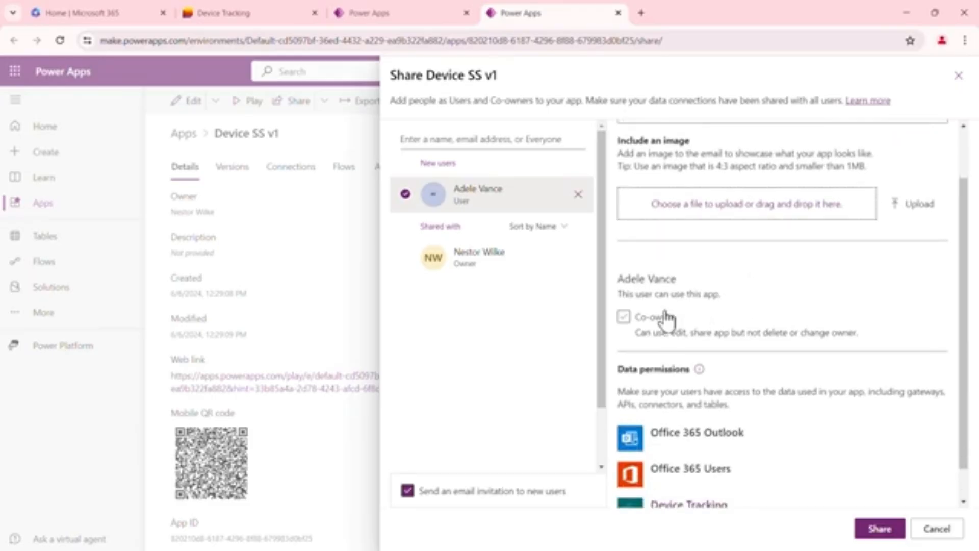
click(638, 323)
scroll(967, 281, down, 1)
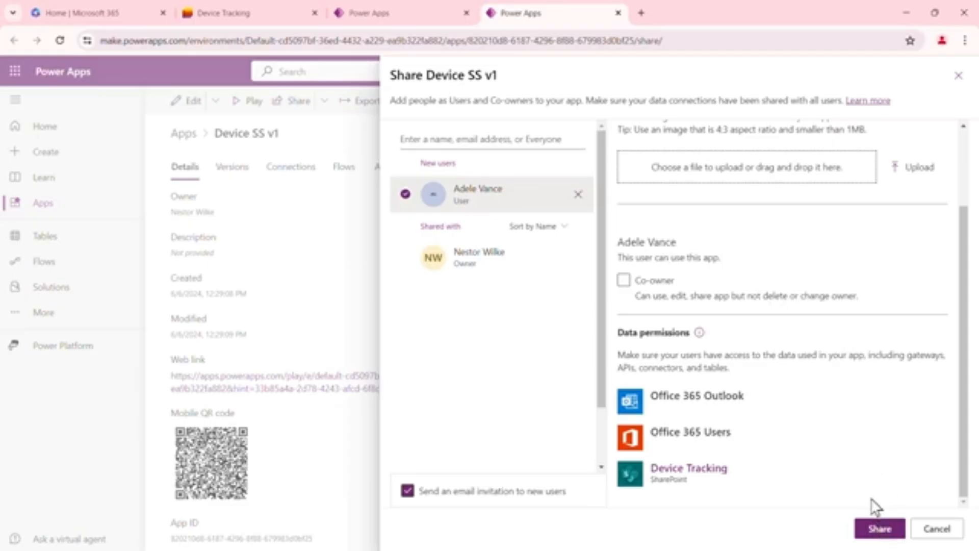
click(879, 528)
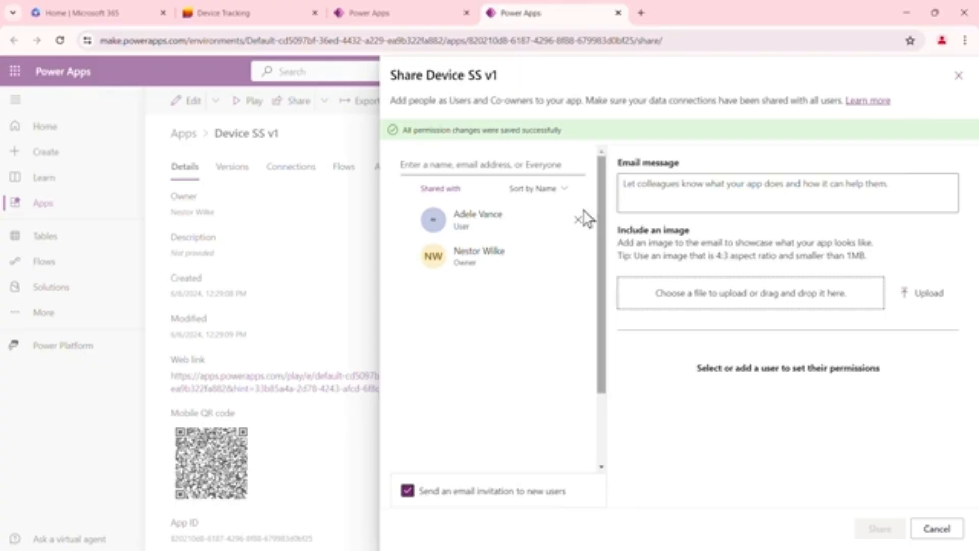
Close the sharing settings and examine the web link and mobile QR code in the app's details
drag(403, 129, 564, 129)
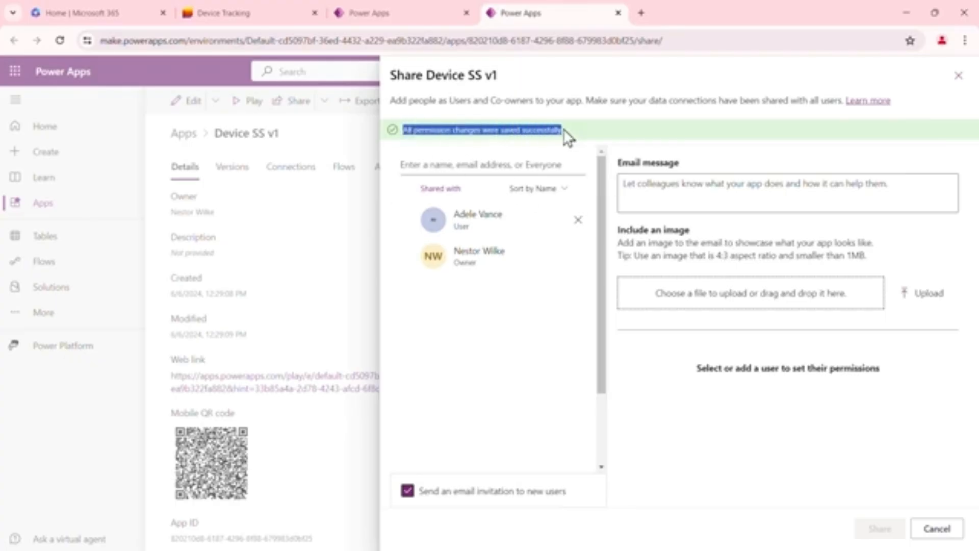
click(725, 120)
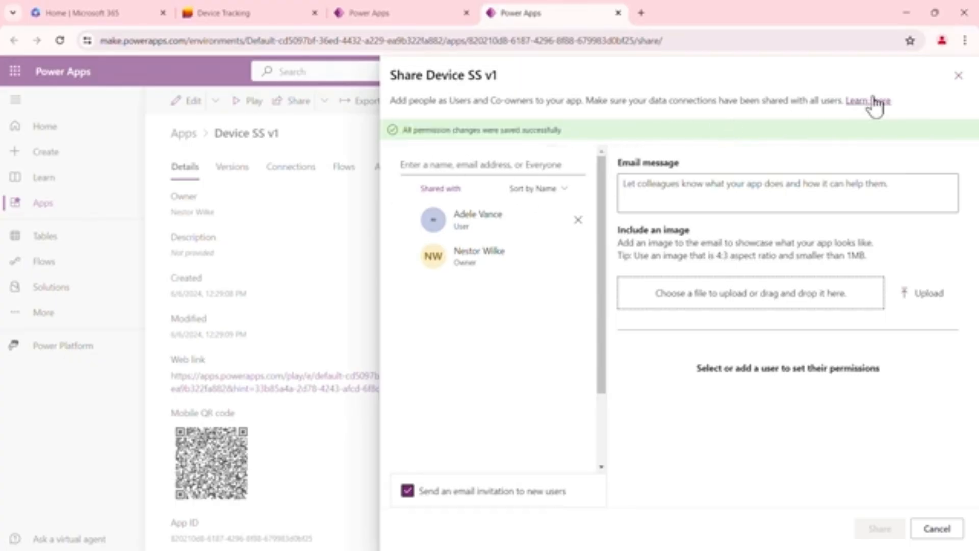
click(956, 77)
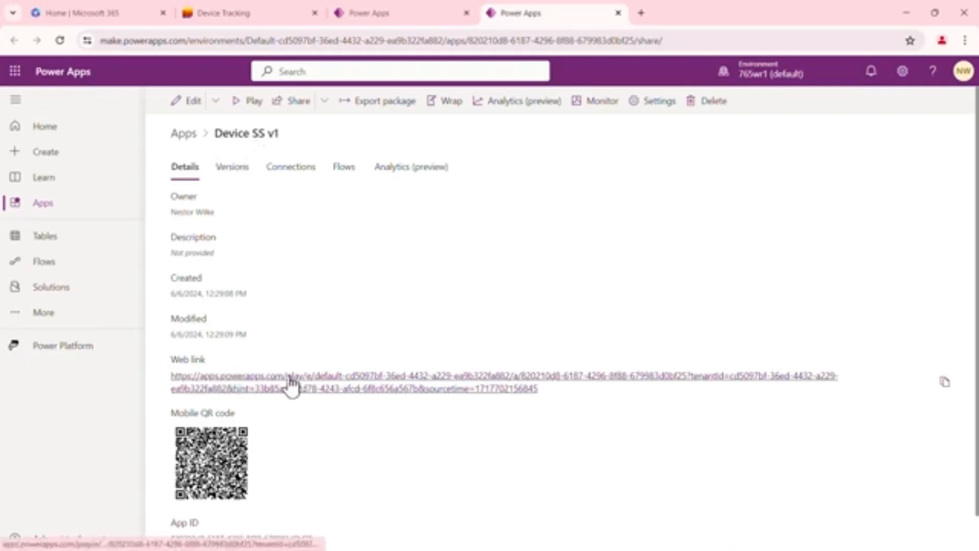
scroll(320, 365, down, 1)
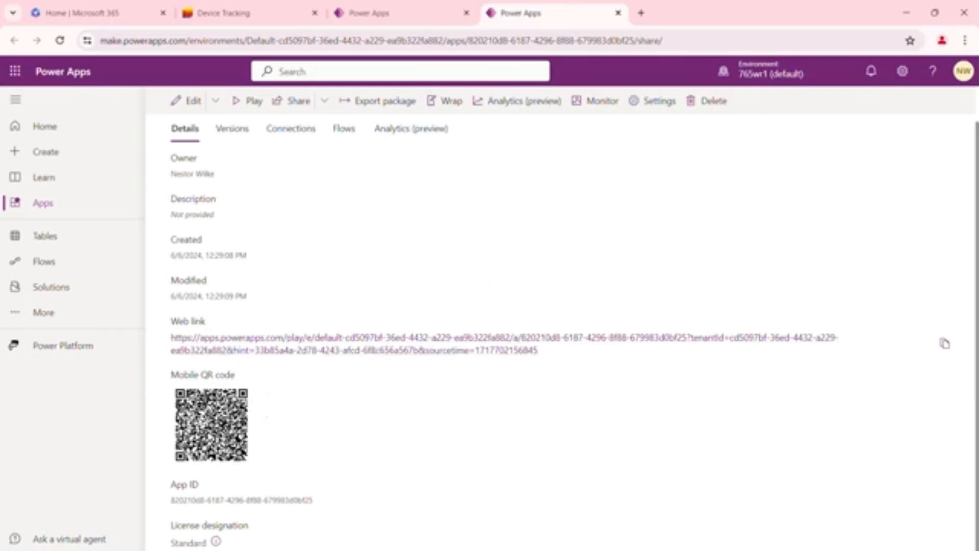
Switch to the colleague's Power Apps home page, reload it and look for Device SS v1 among Your apps
drag(978, 82, 612, 1)
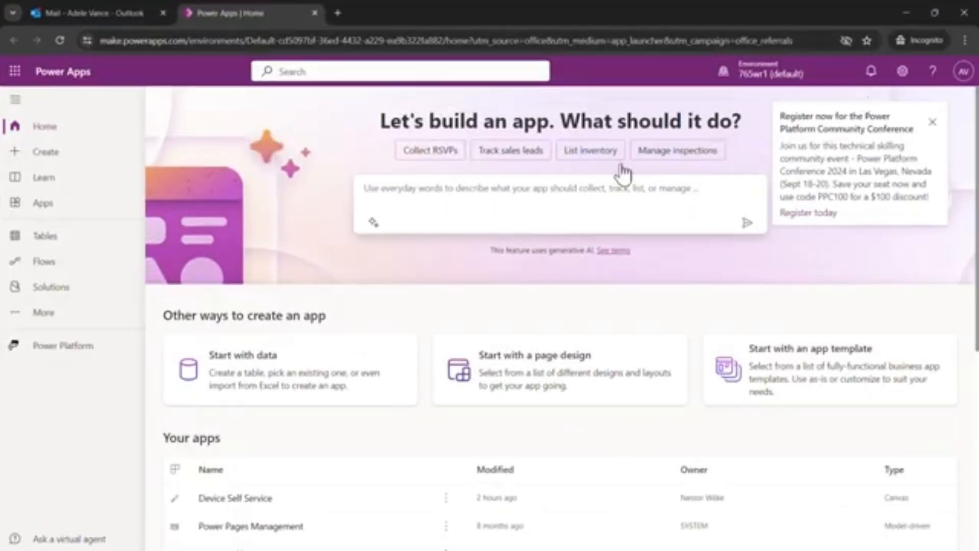
scroll(357, 423, down, 1)
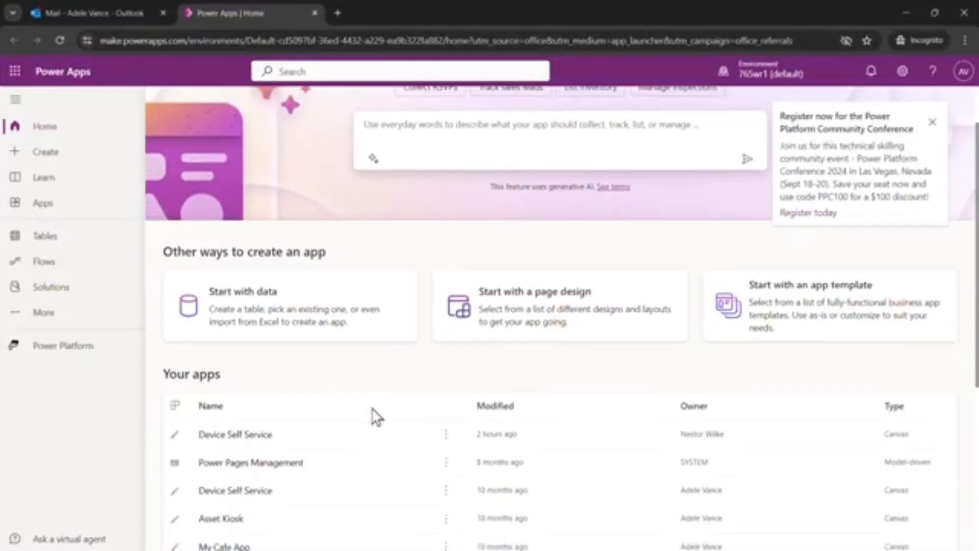
click(57, 41)
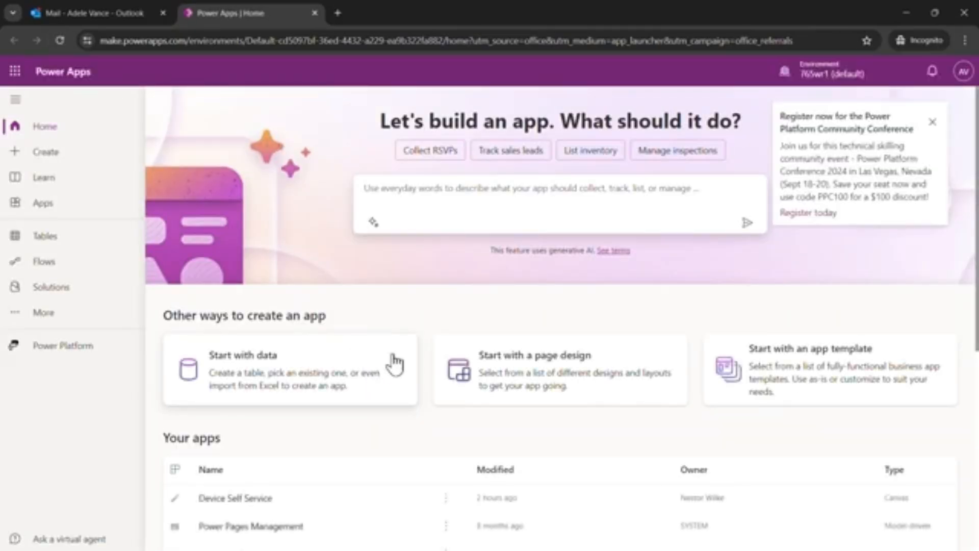
scroll(441, 324, down, 2)
scroll(443, 328, down, 1)
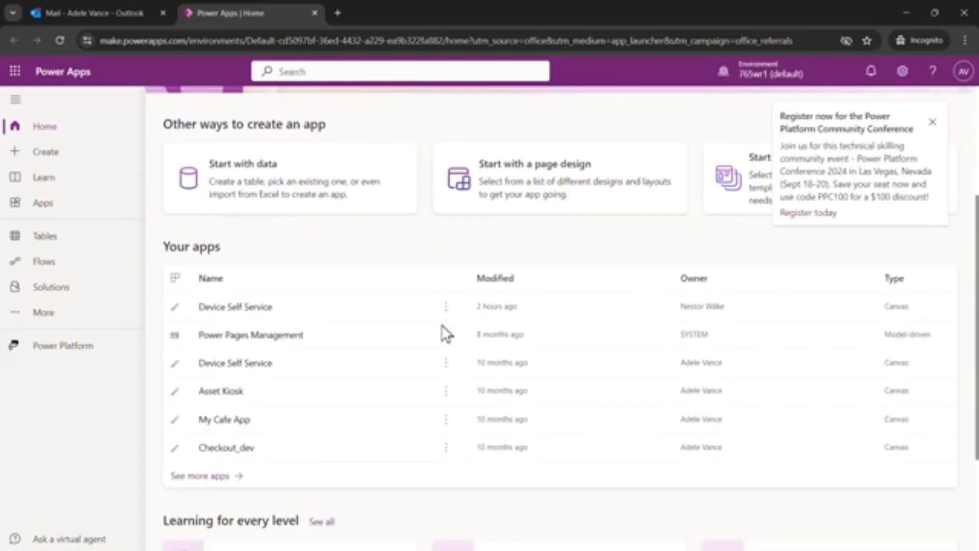
scroll(459, 281, up, 2)
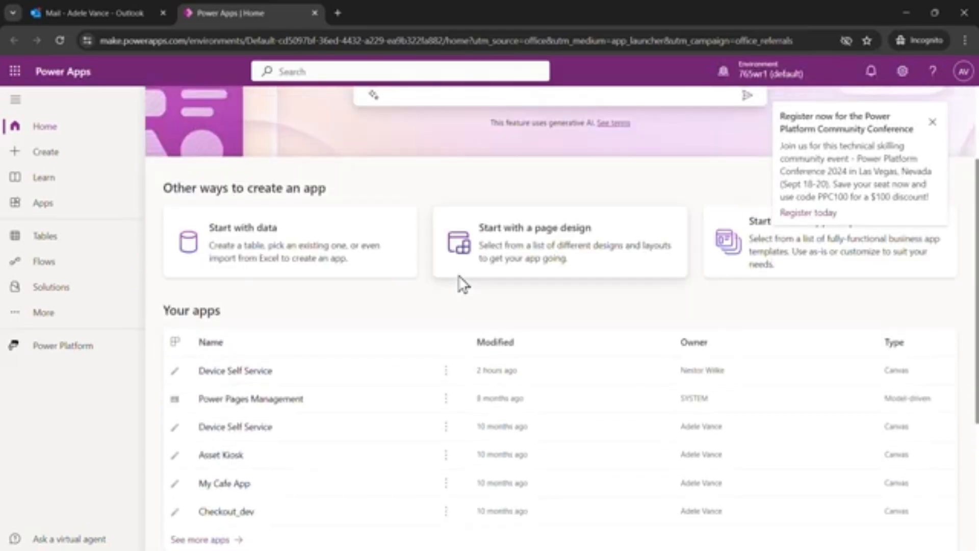
scroll(461, 284, up, 1)
Switch to the colleague's Outlook inbox, open the Device SS v1 sharing email and trust its sender
click(114, 9)
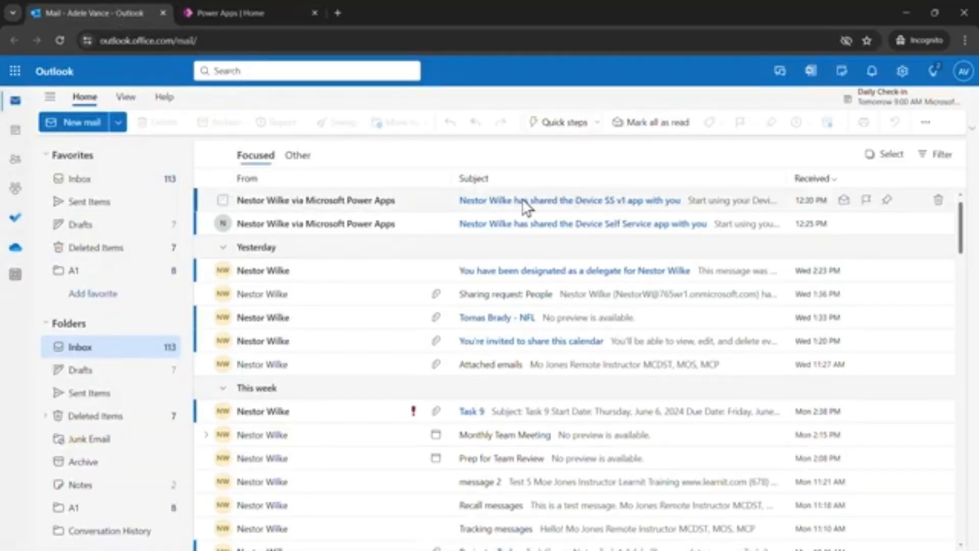
click(596, 204)
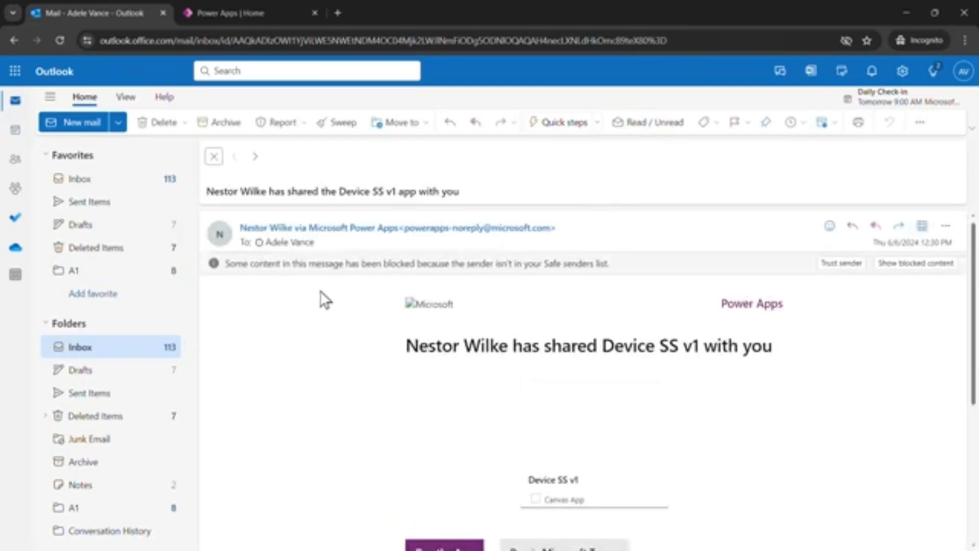
click(840, 263)
scroll(366, 310, down, 3)
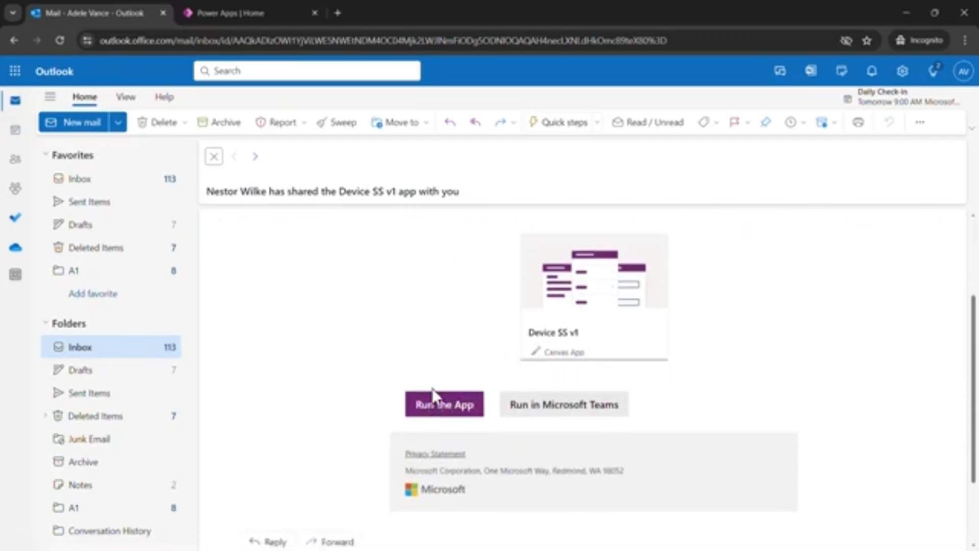
Run Device SS v1 from the sharing email and fix its connections in the app permissions
click(442, 404)
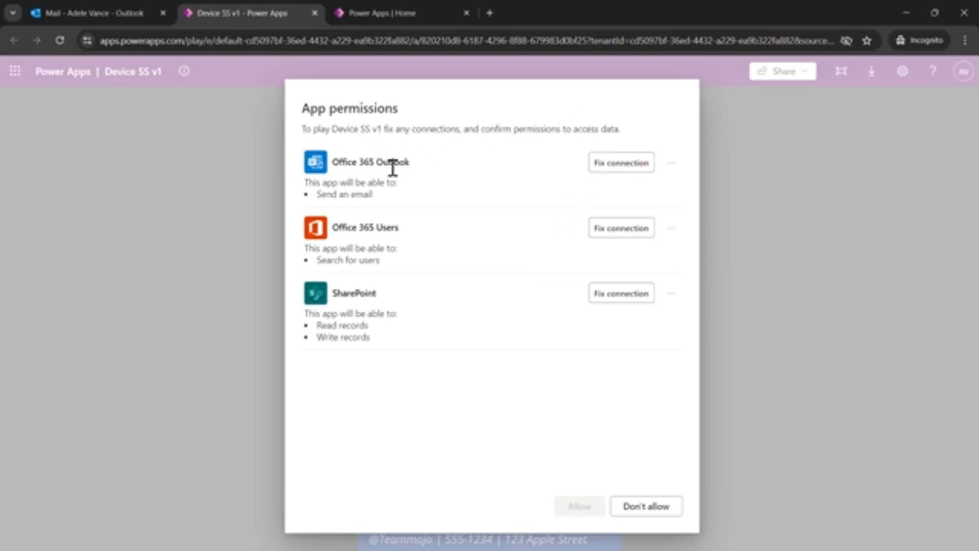
click(622, 171)
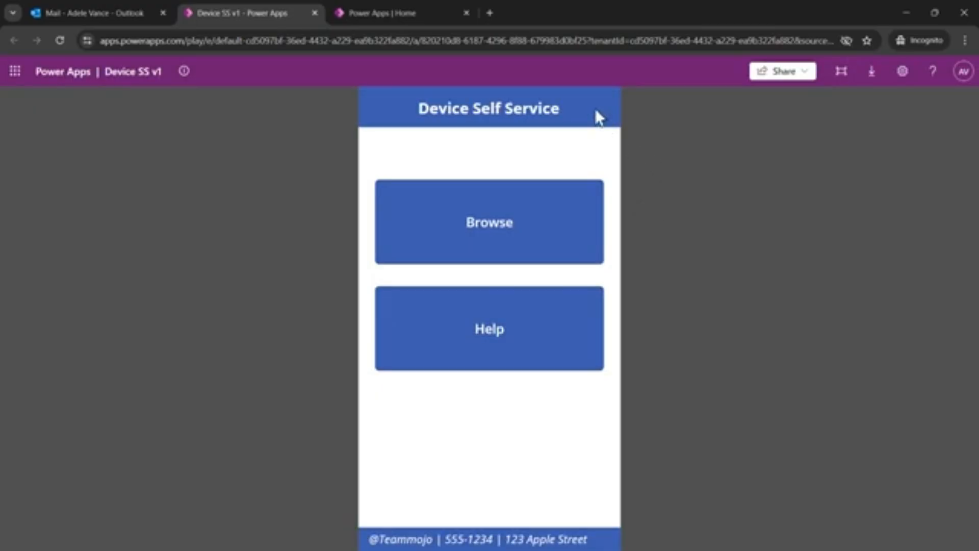
Test the Browse button and the home icon in the shared app, and open the Help screen
click(525, 238)
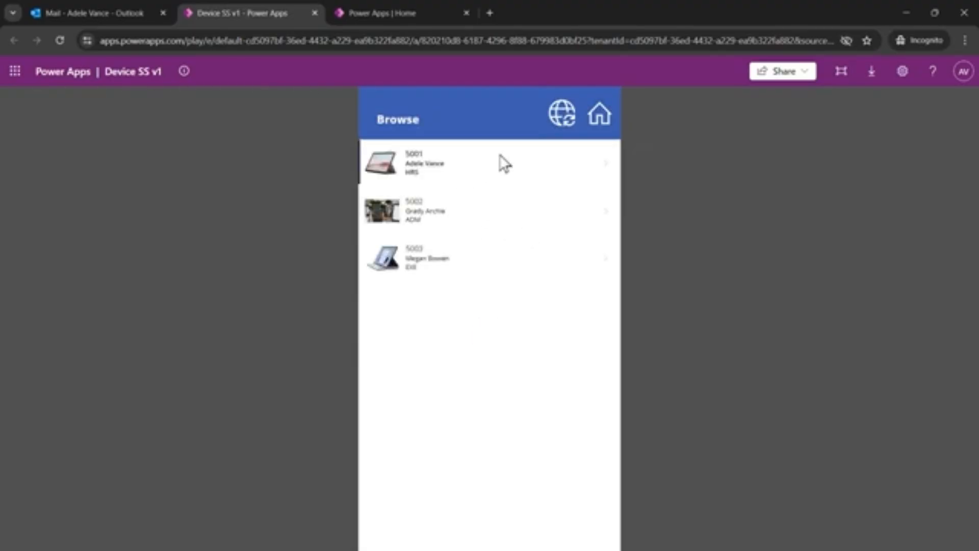
click(604, 124)
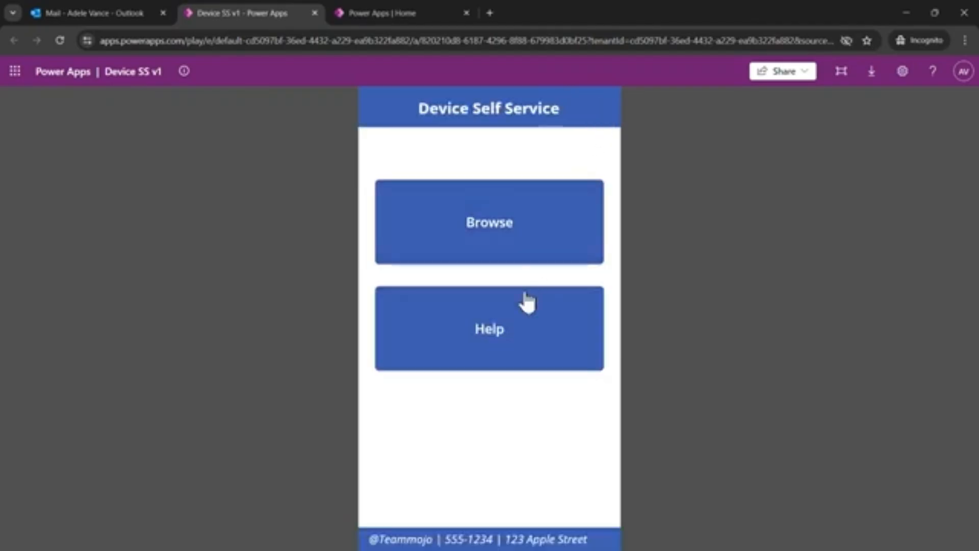
click(505, 332)
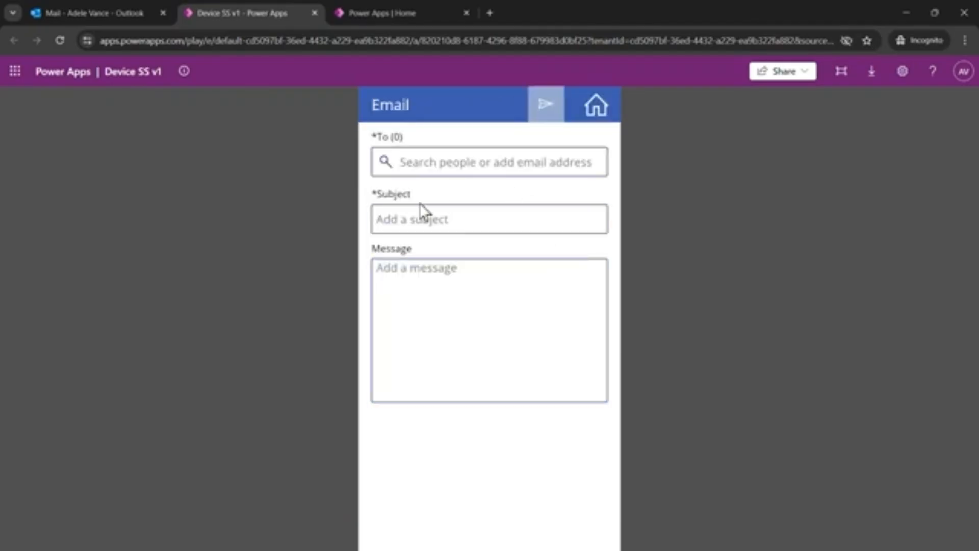
Address the help email to the app owner with the subject Help and the message "Getting started guide?"
click(495, 164)
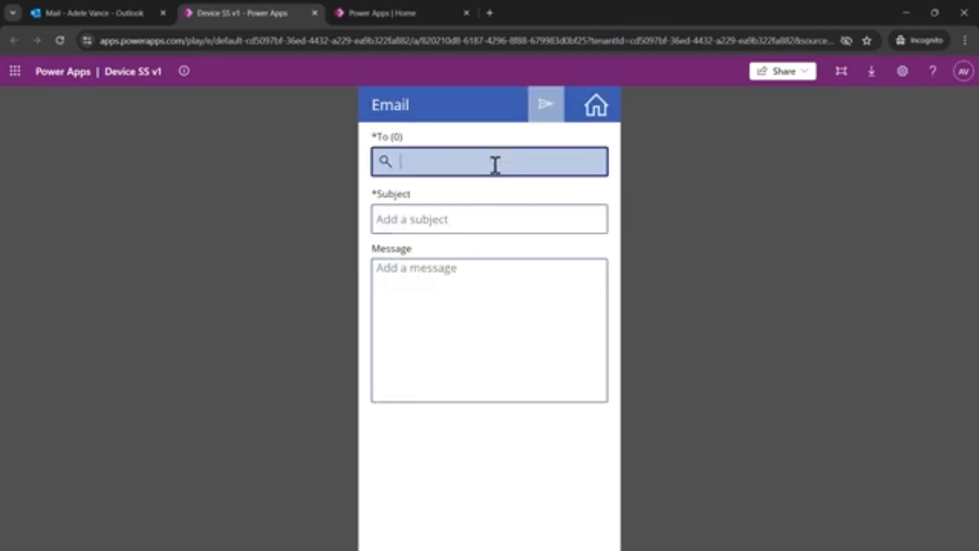
text(nes)
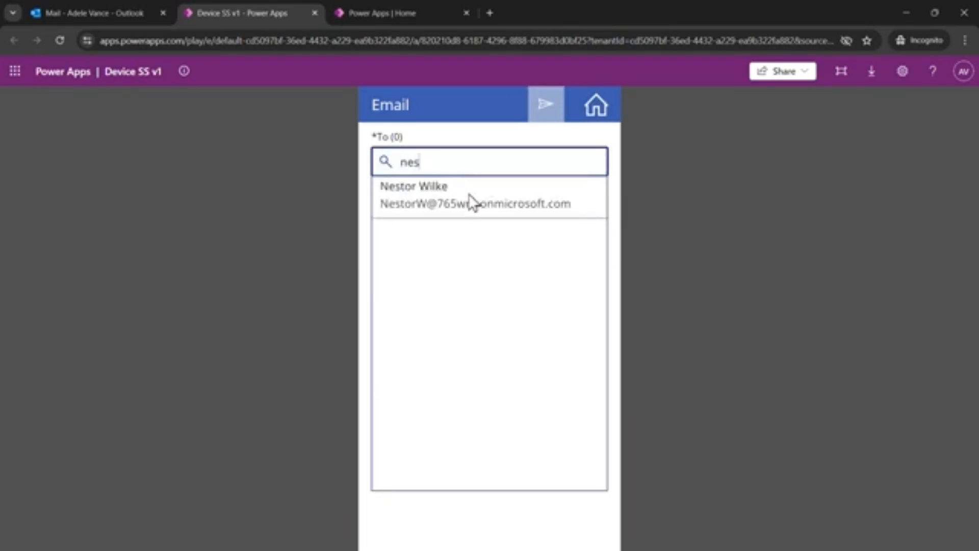
click(440, 197)
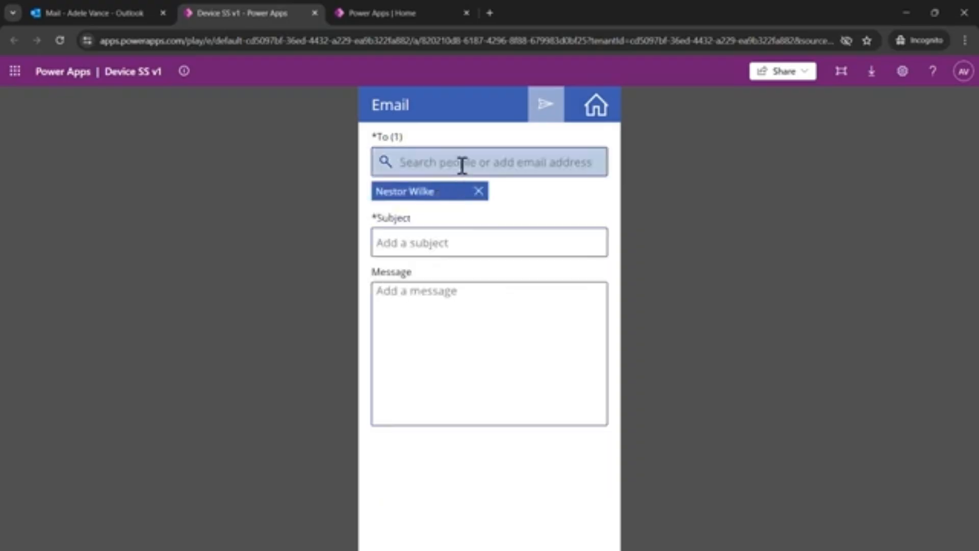
click(456, 242)
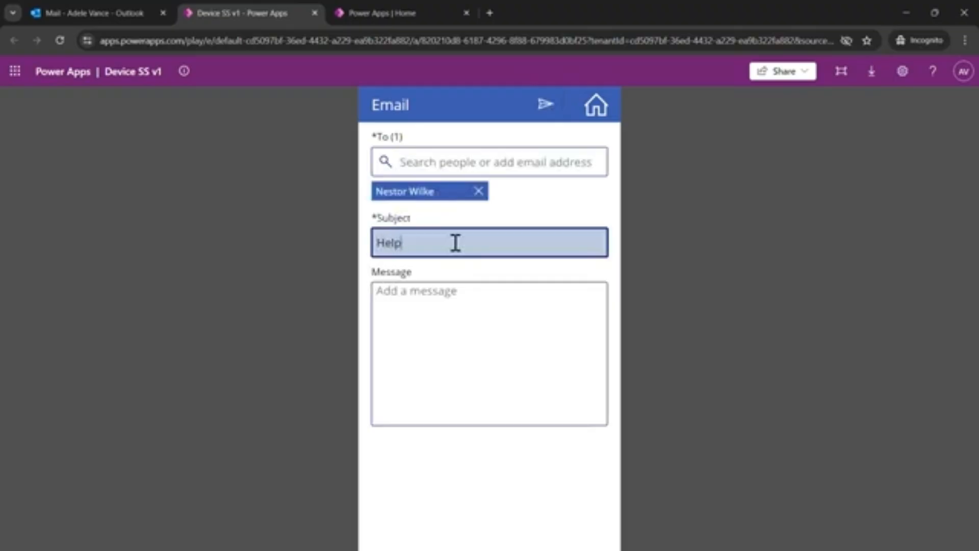
click(458, 317)
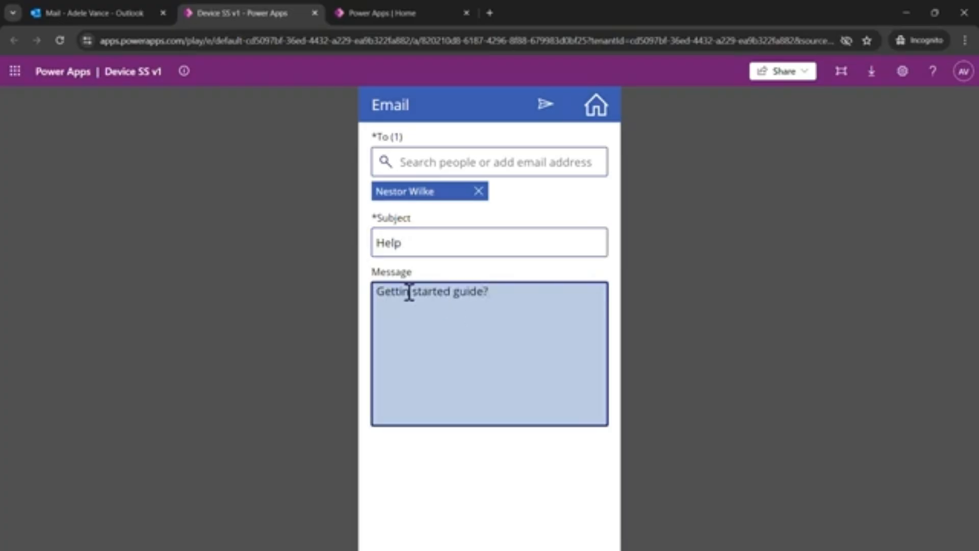
Correct the help message to "Getting started guide?", send the email and return to the app's home screen
text(g)
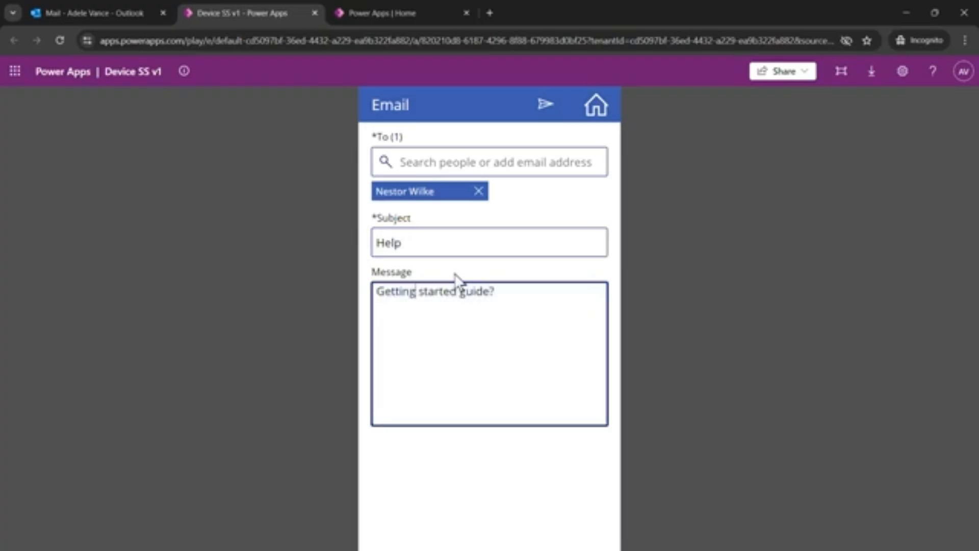
click(547, 109)
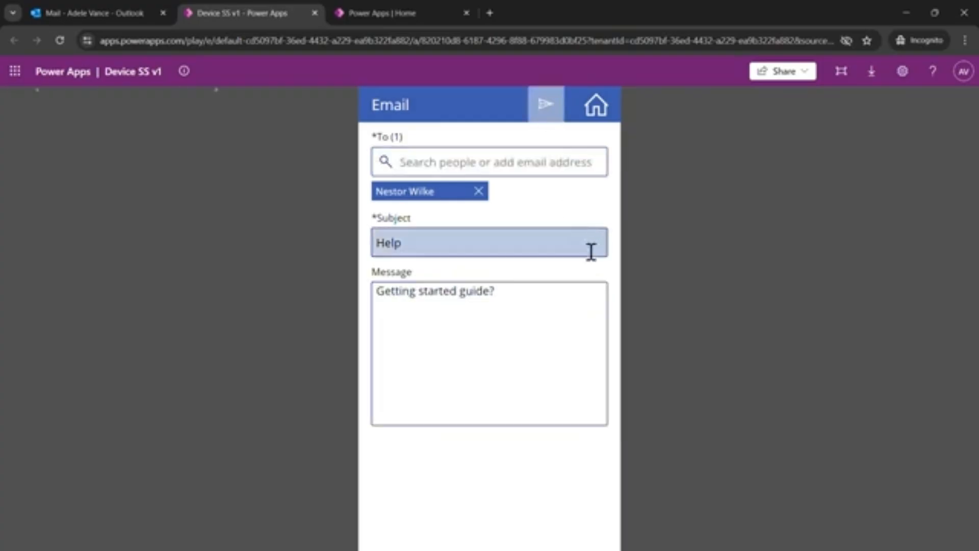
click(600, 115)
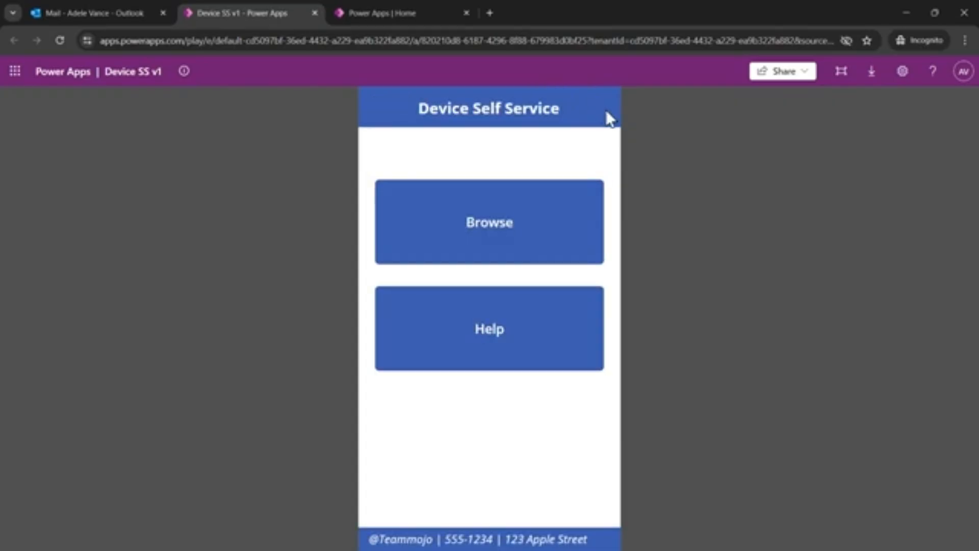
Open device 5001 from the Browse screen for editing, setting its Title to 5009 and DEPT to EXE
click(531, 231)
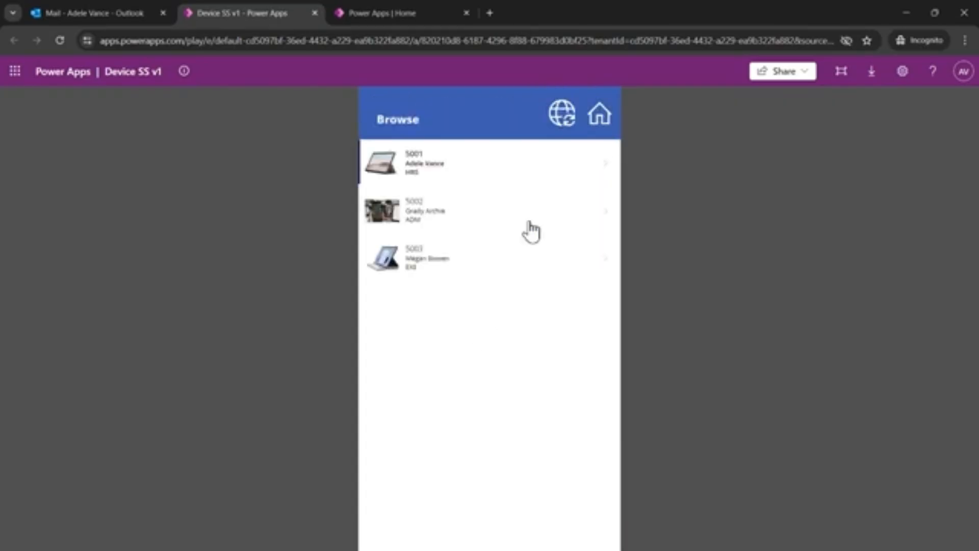
click(474, 170)
click(560, 118)
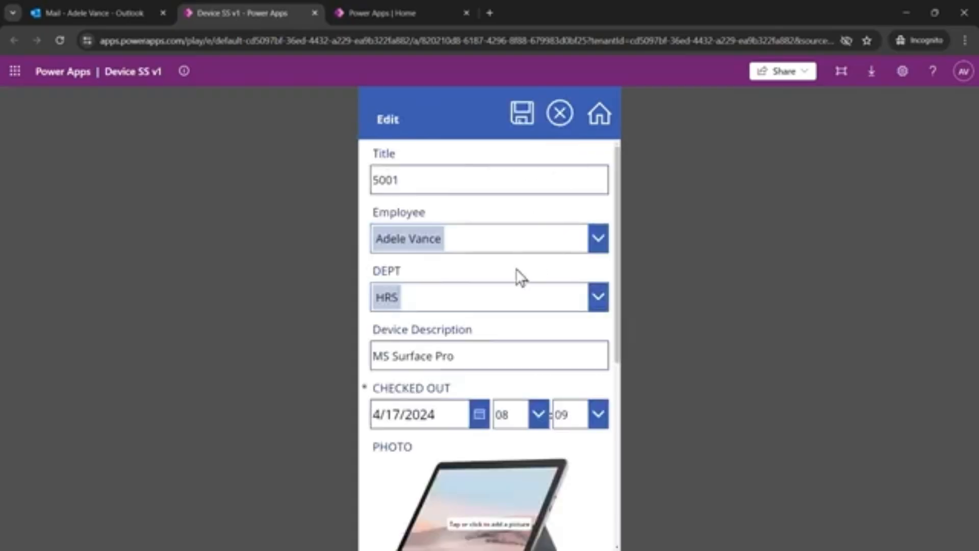
click(427, 181)
drag(427, 181, 391, 180)
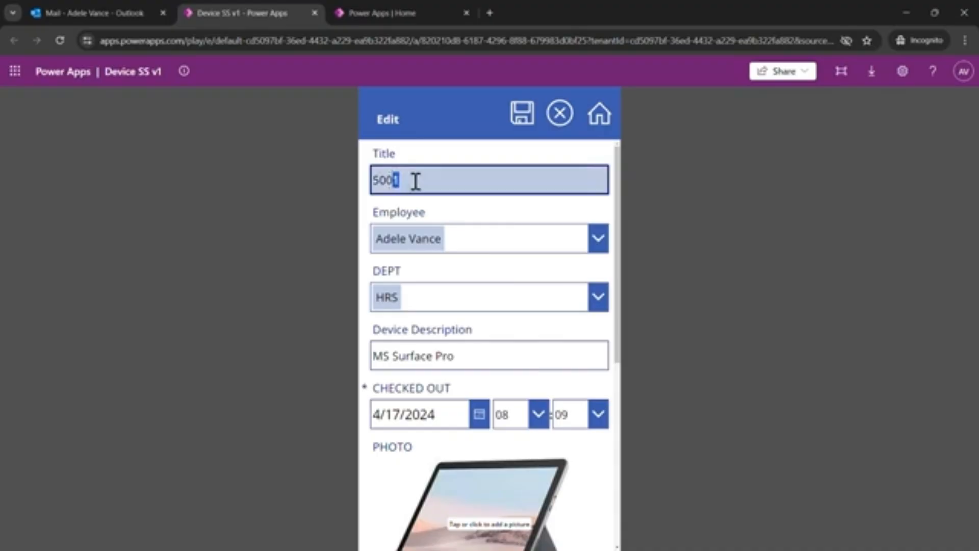
click(599, 299)
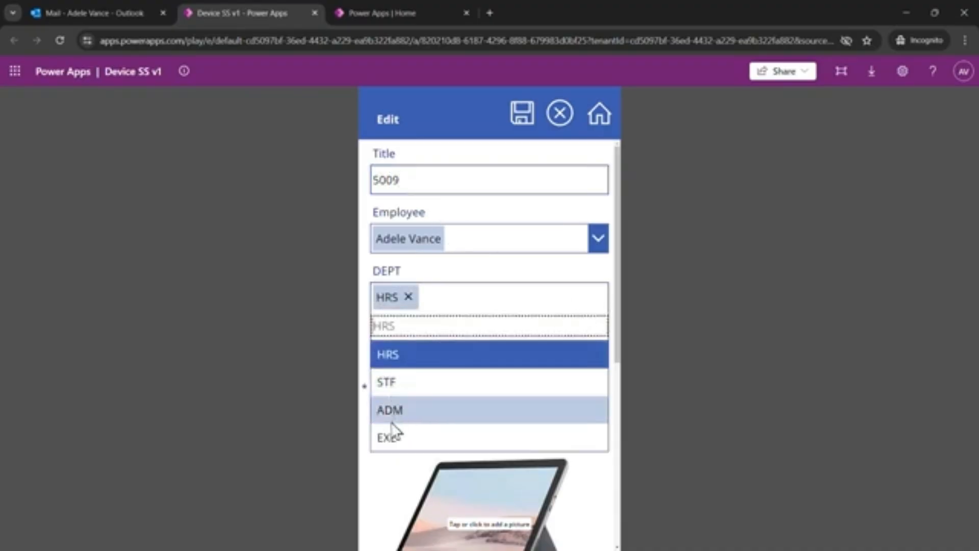
click(393, 438)
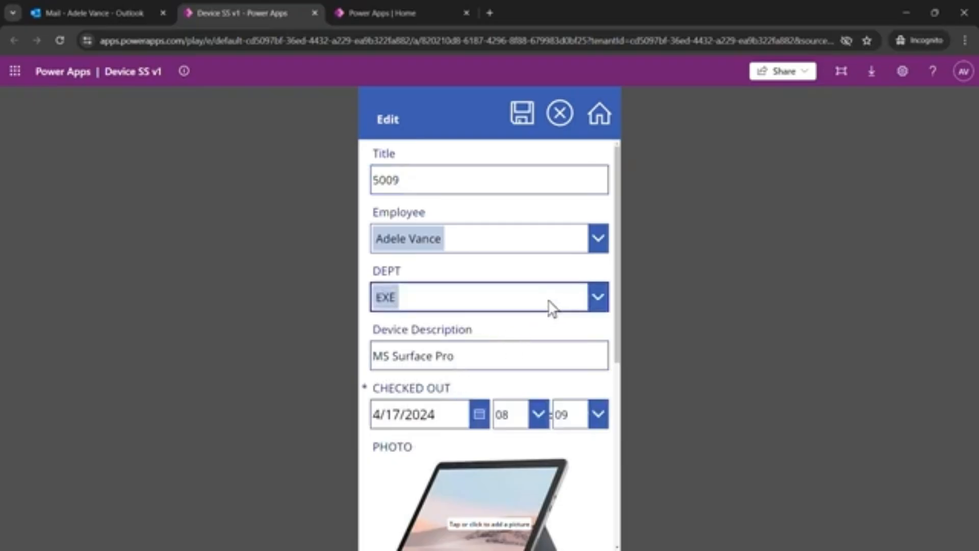
Set the device's CHECKED OUT date to 6/3/2024
scroll(547, 310, down, 1)
scroll(530, 291, down, 4)
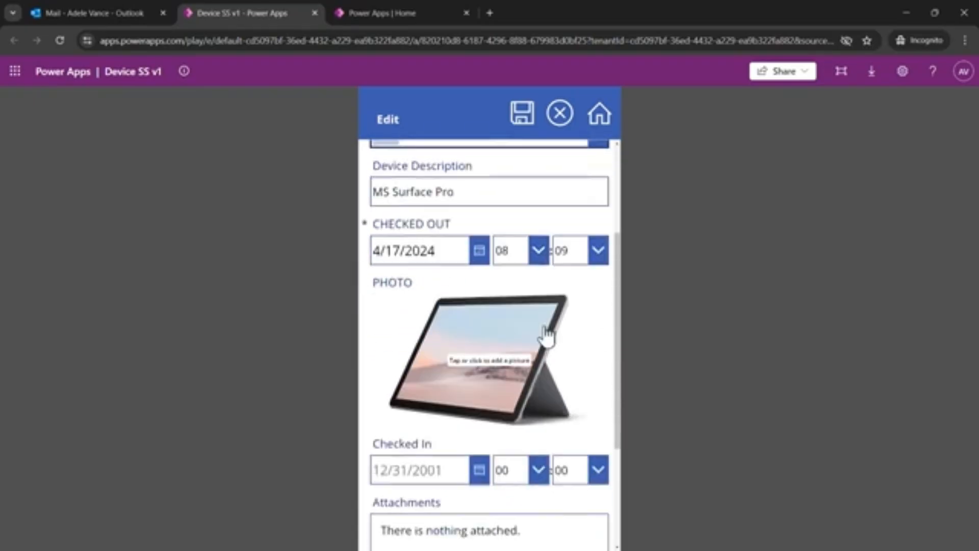
click(480, 210)
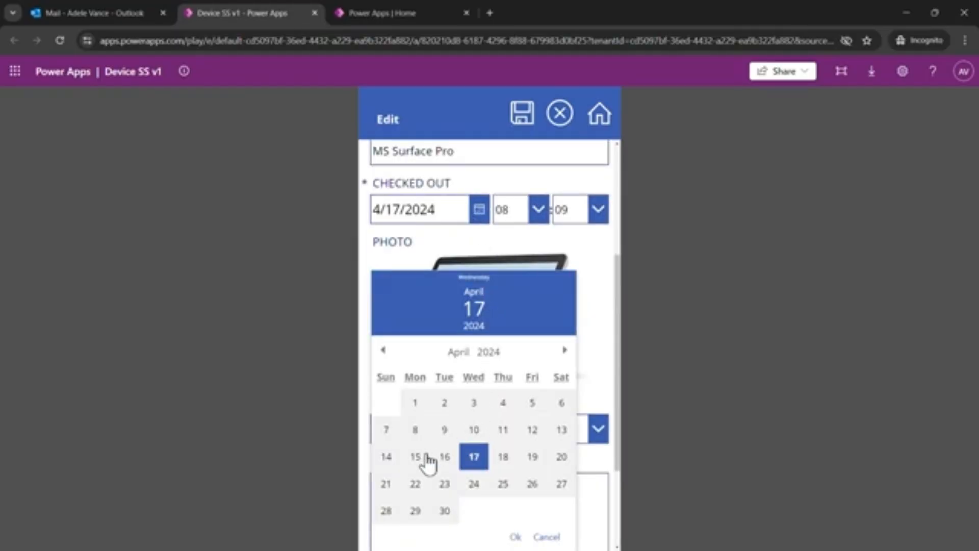
click(474, 431)
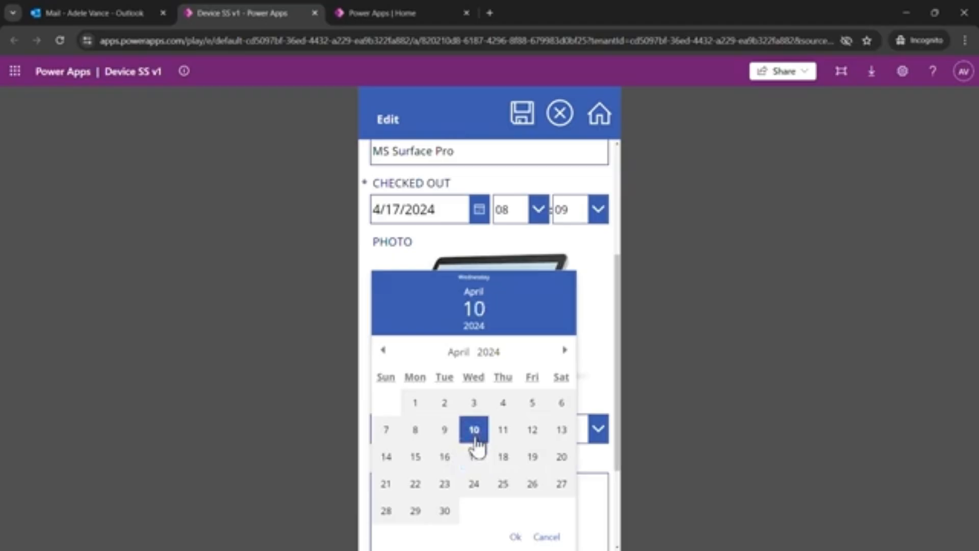
click(565, 352)
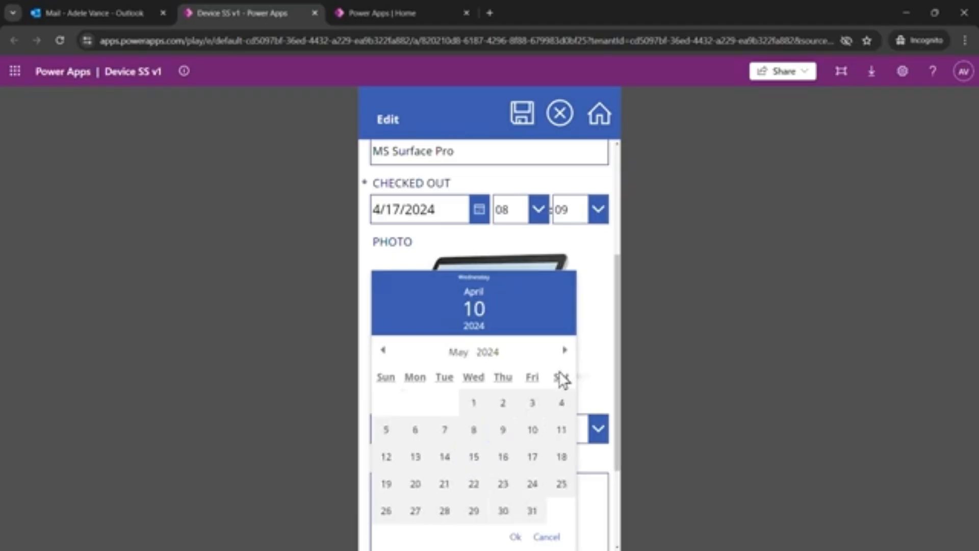
click(565, 352)
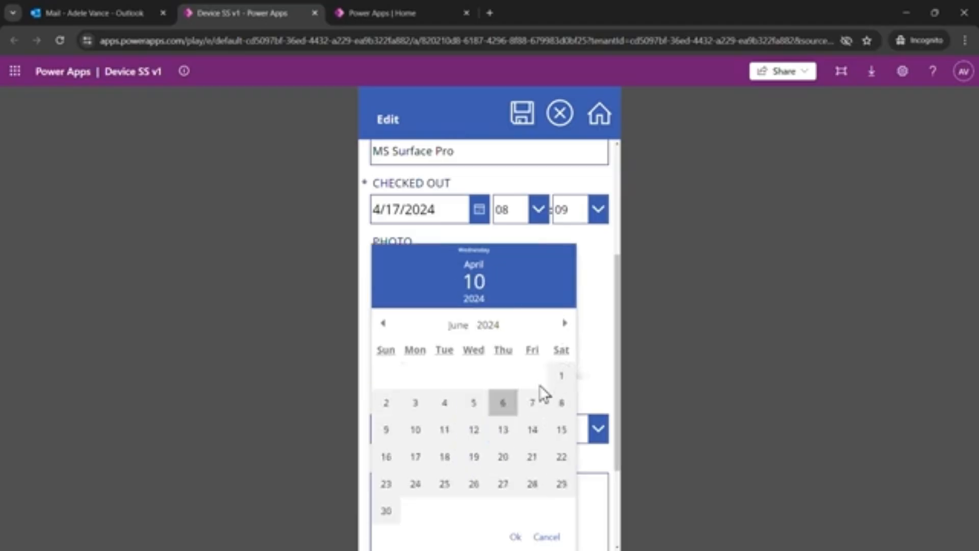
click(416, 405)
click(515, 536)
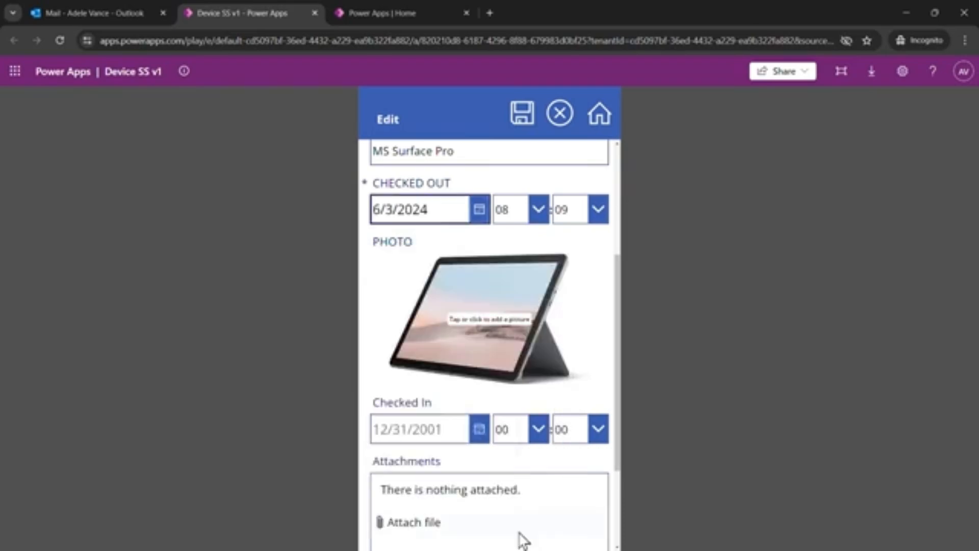
Replace the device's photo with the mytablet image from the asset pictures folder
click(494, 314)
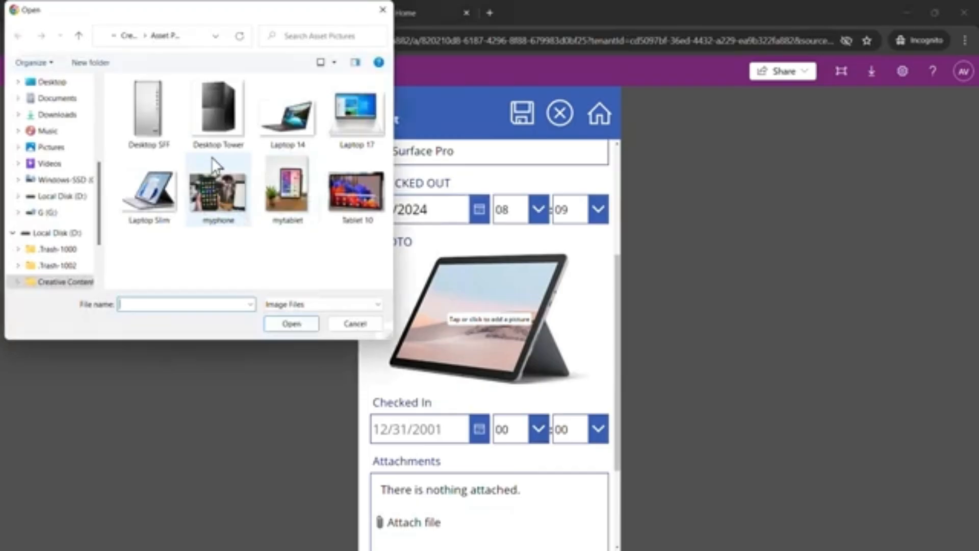
click(352, 199)
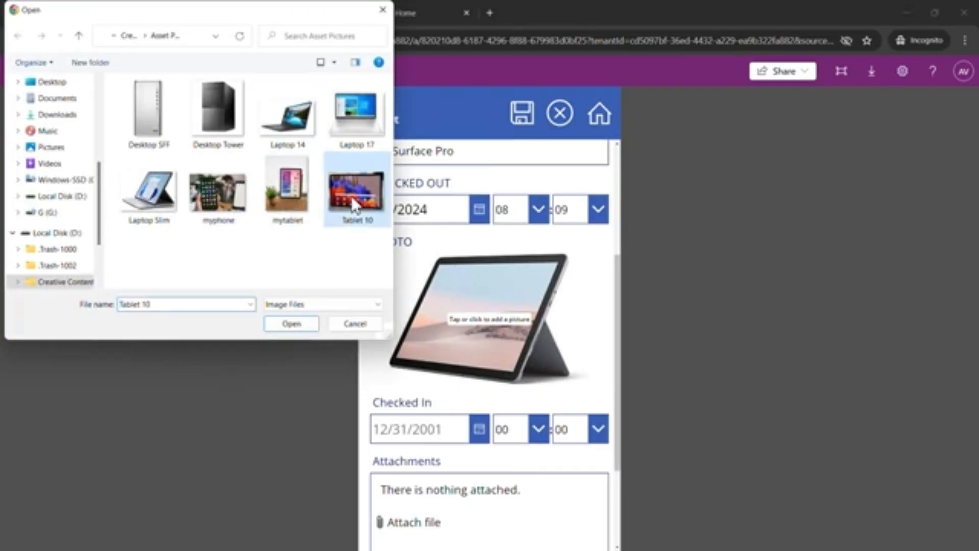
click(298, 326)
Set the Device Description to mytablet, save the record and return to the app's home screen
scroll(474, 301, up, 2)
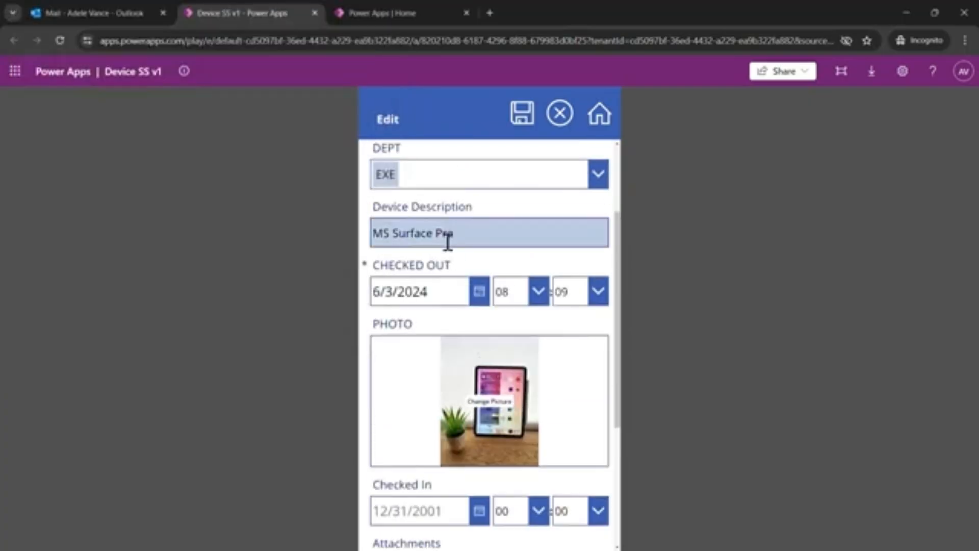
drag(465, 232, 375, 247)
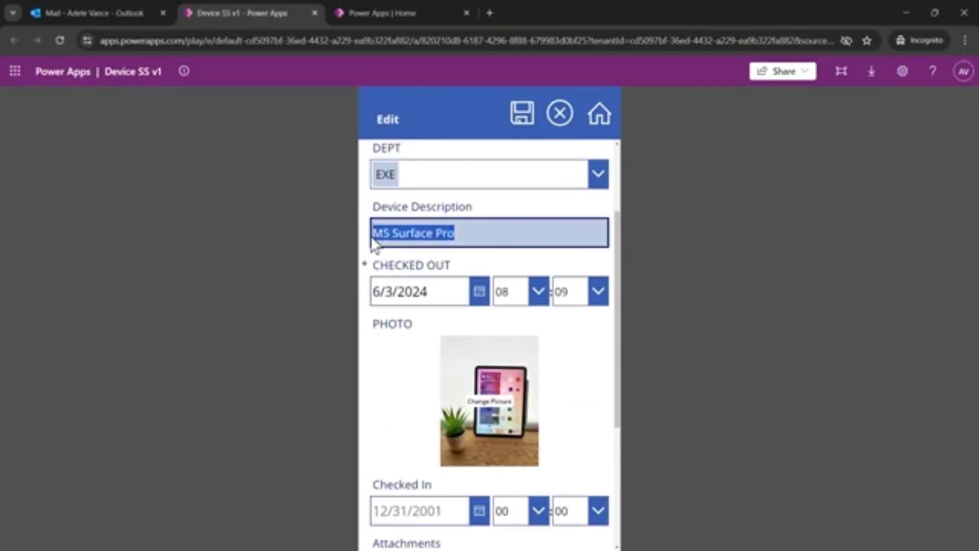
text(mytablet)
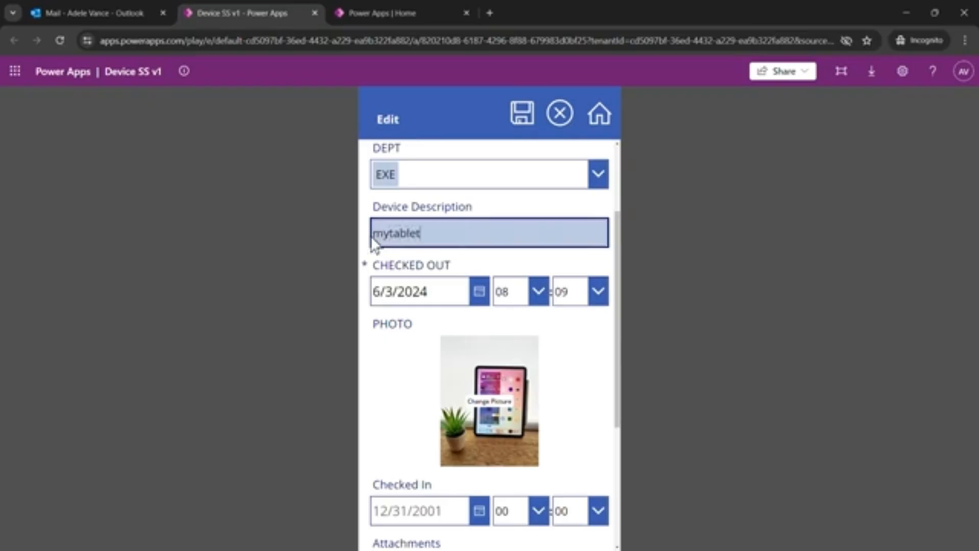
click(519, 119)
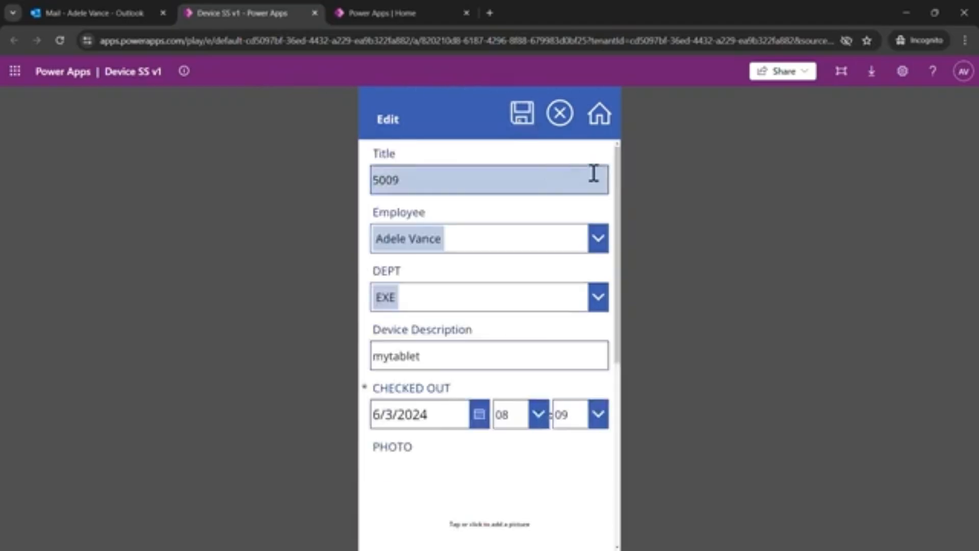
click(600, 113)
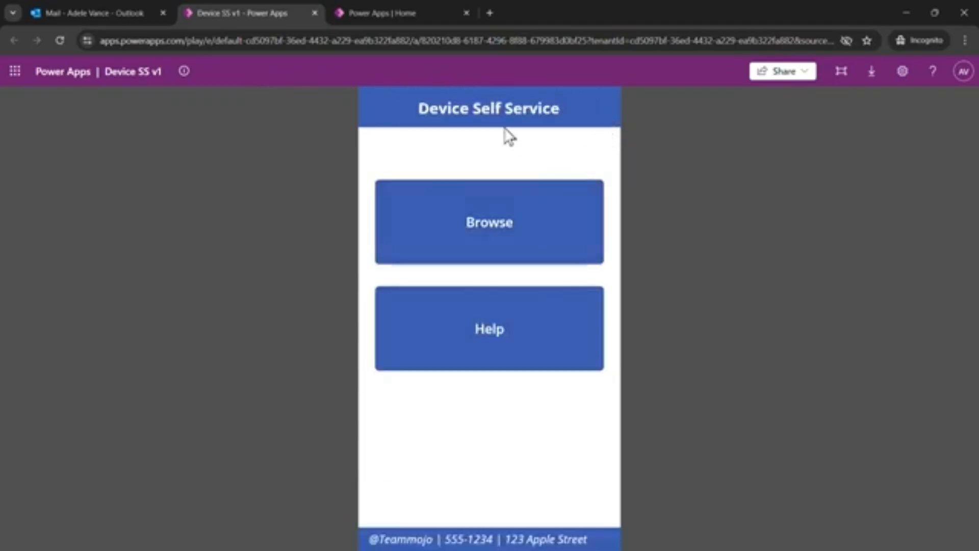
View the running app's share options and open the Help email in the app owner's Outlook inbox
click(804, 78)
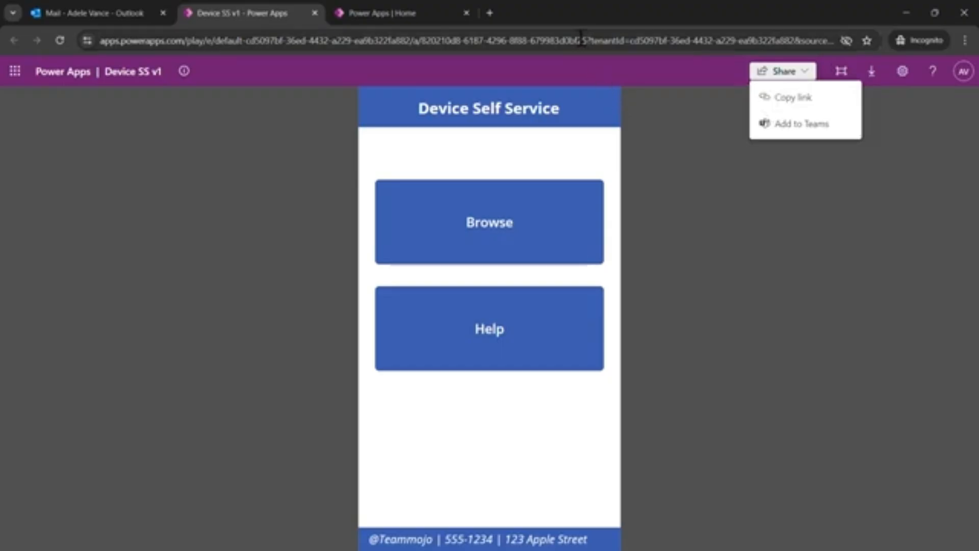
drag(559, 11, 978, 120)
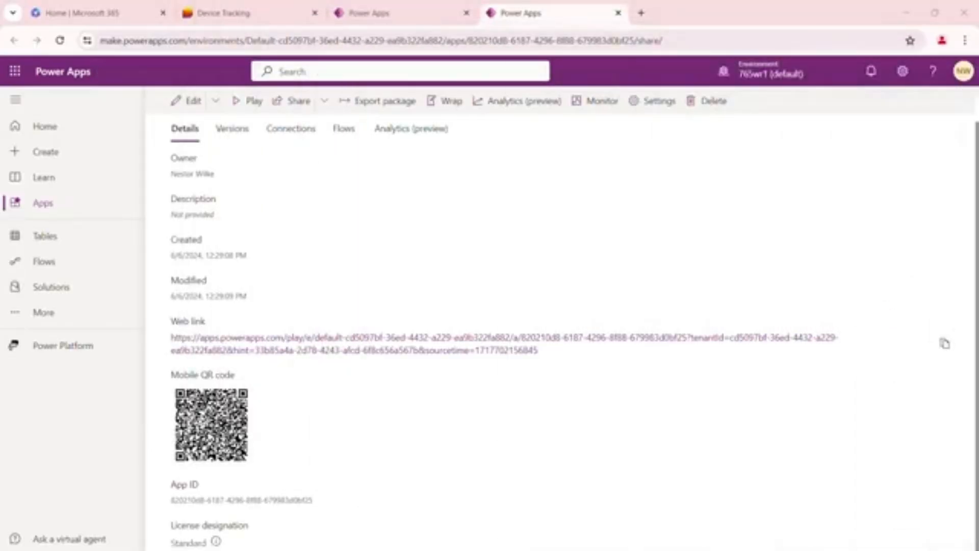
click(97, 14)
click(23, 280)
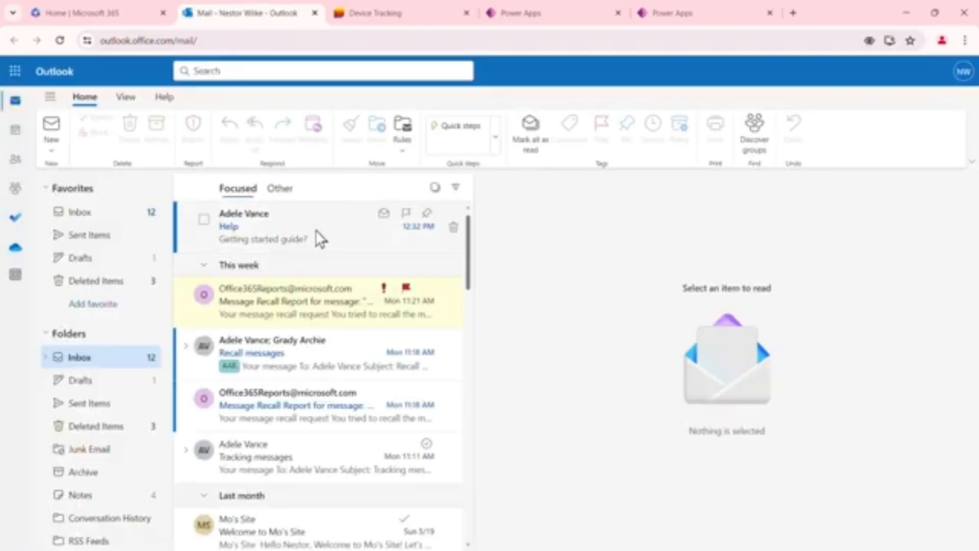
click(318, 226)
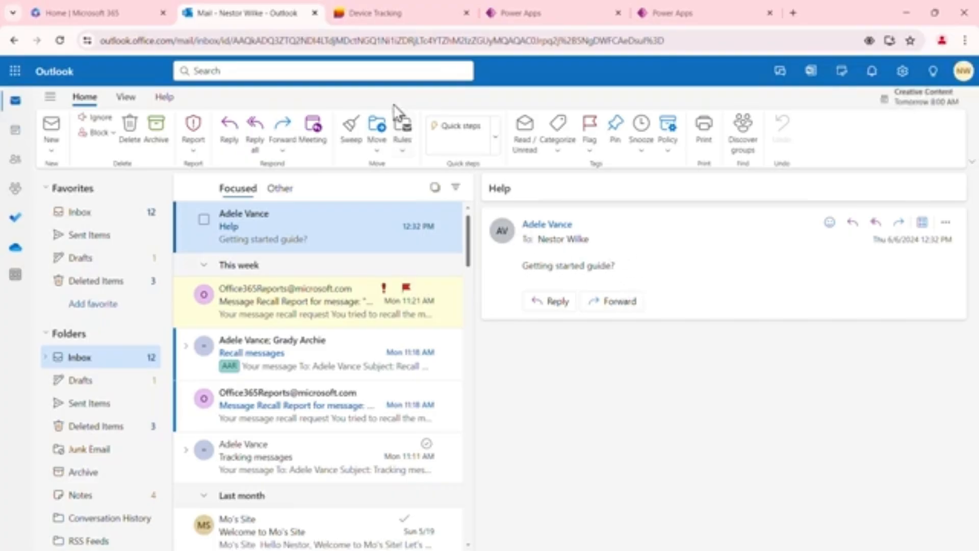
Open the sharing settings of Device SS v1 from the app editor, review the colleague's permissions and close them
click(669, 12)
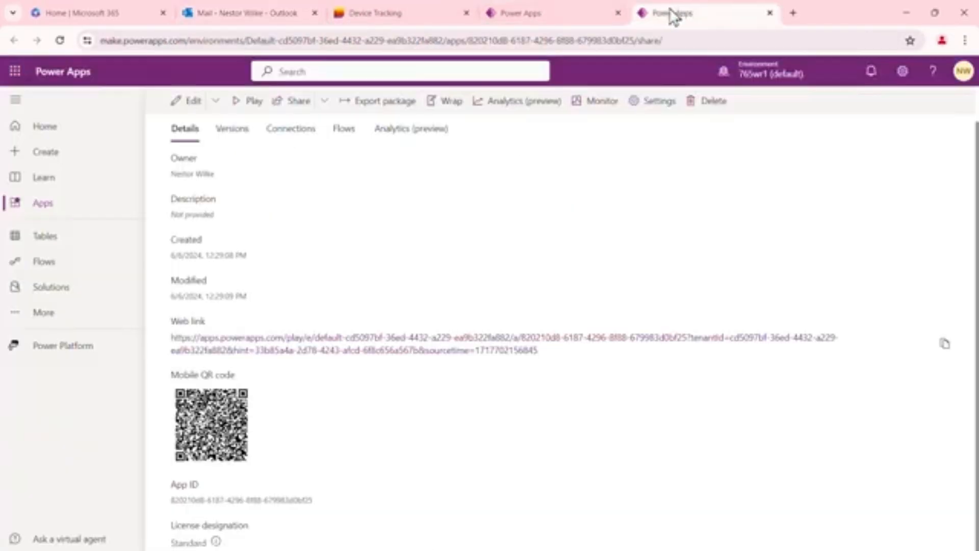
click(535, 19)
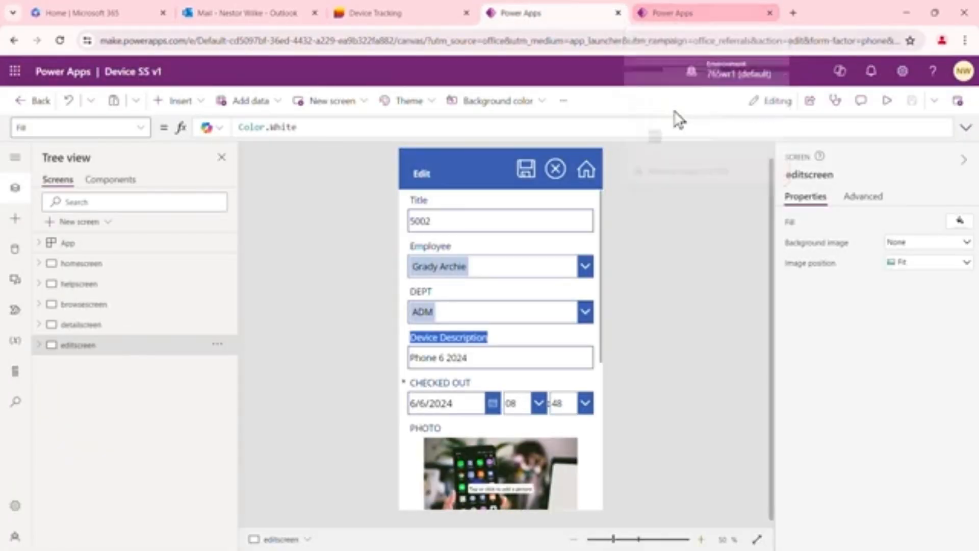
click(815, 105)
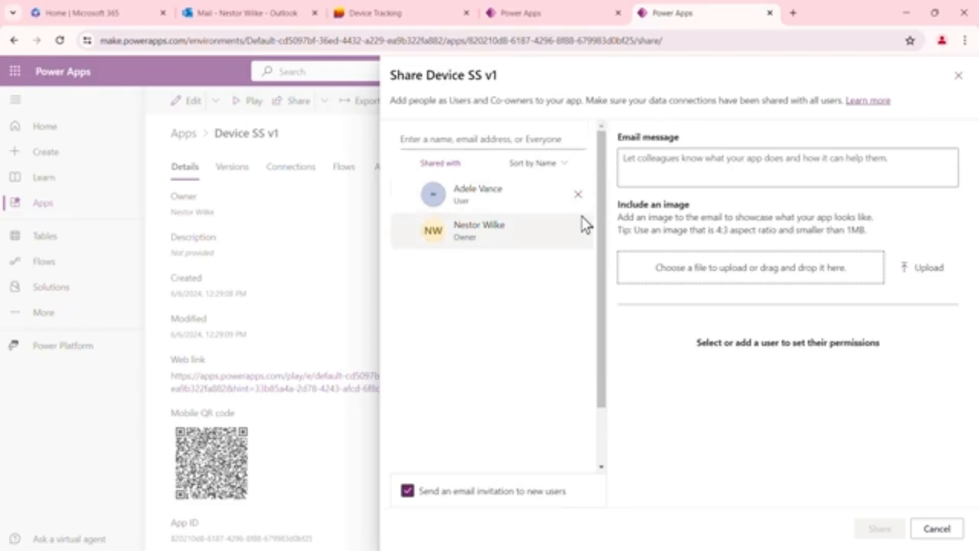
click(499, 192)
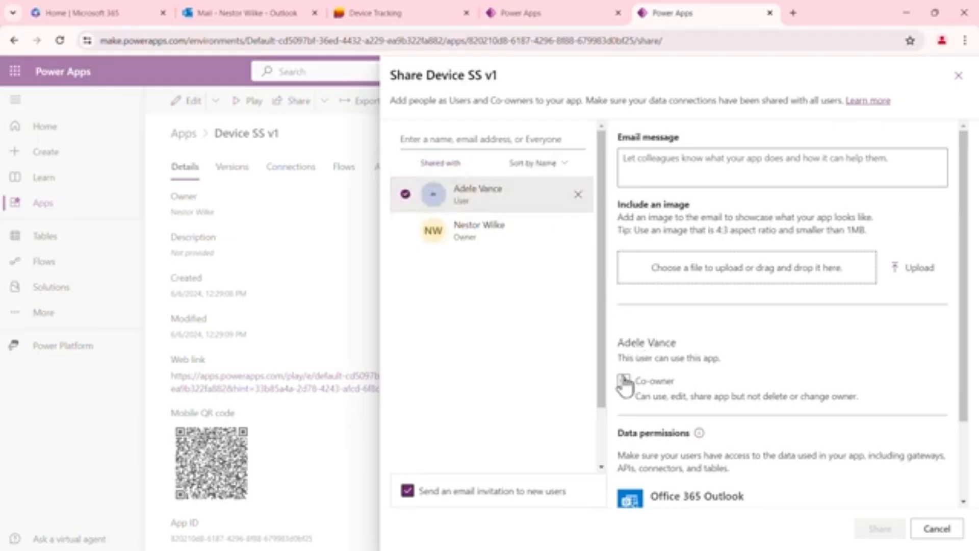
click(959, 76)
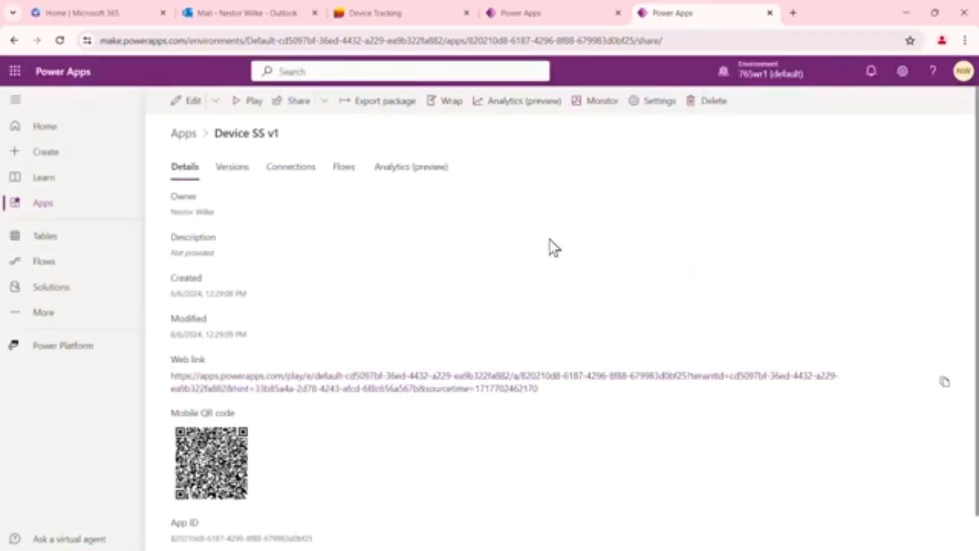
Copy the Device SS v1 web link, open it in a new browser tab and allow the app permissions
right_click(422, 382)
click(481, 337)
click(794, 13)
right_click(661, 40)
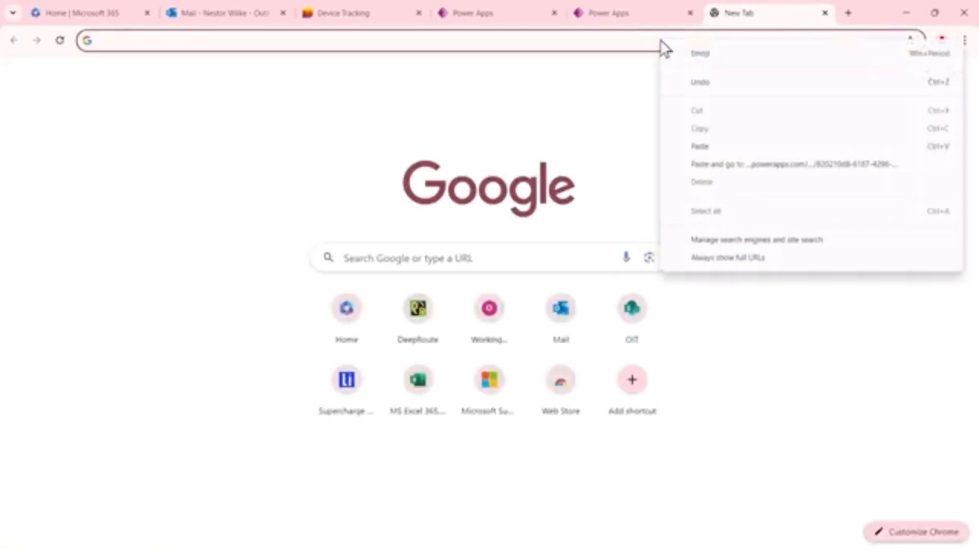
click(732, 164)
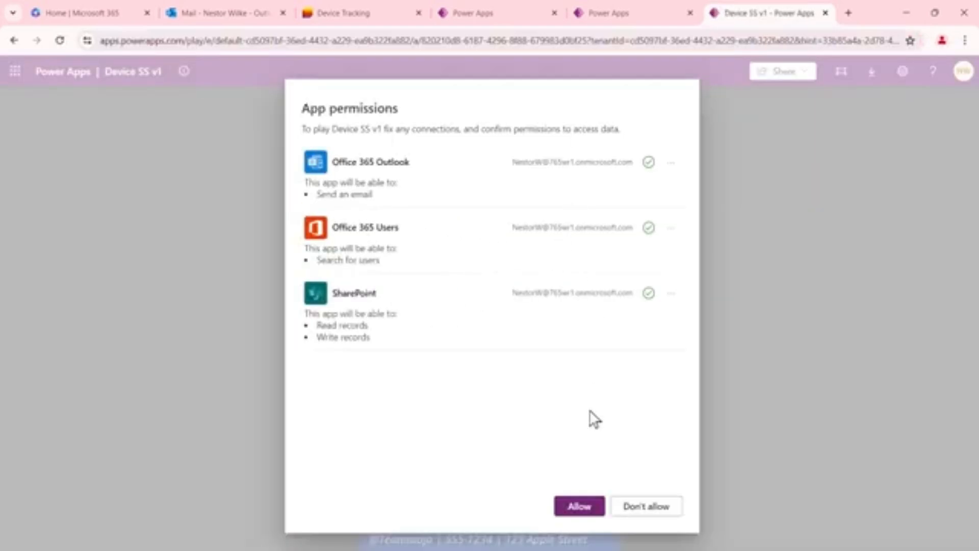
click(580, 506)
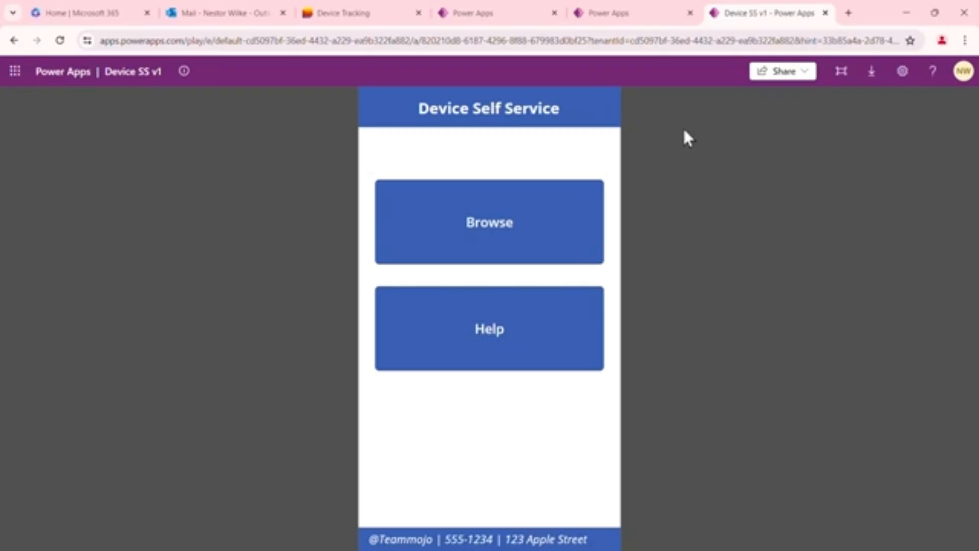
Switch to Teams and add Device SS v1 as a Power Apps tab in the Project A channel, keeping the channel post option enabled
key(alt+Tab)
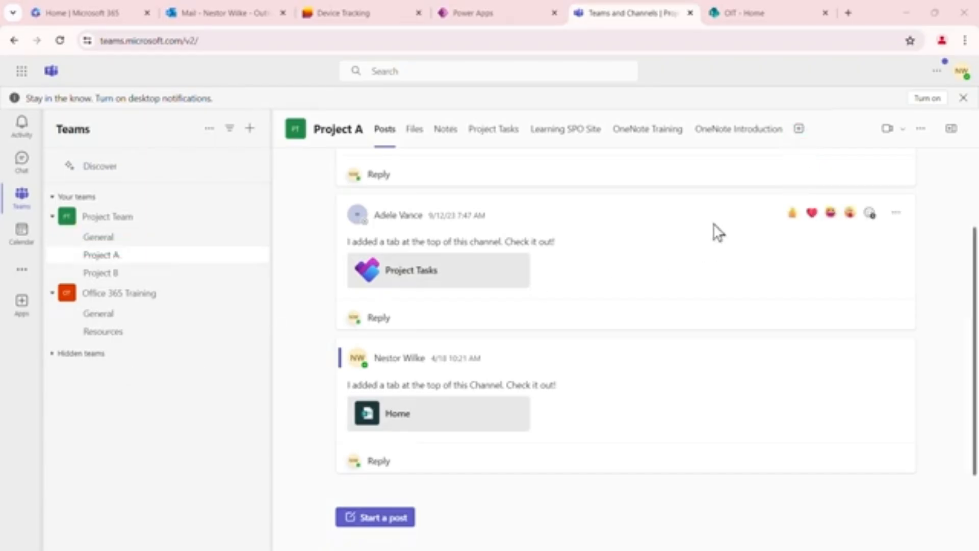
click(799, 130)
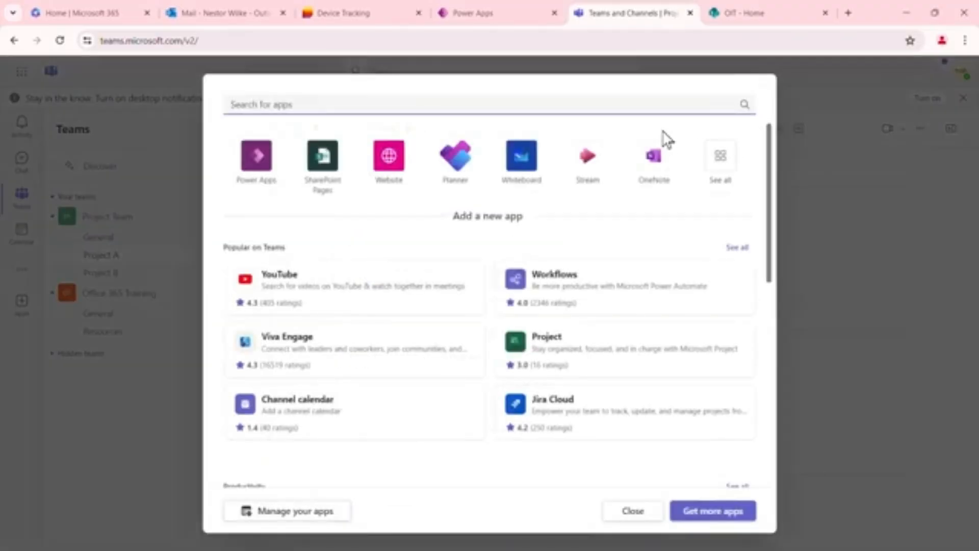
text(app)
click(490, 159)
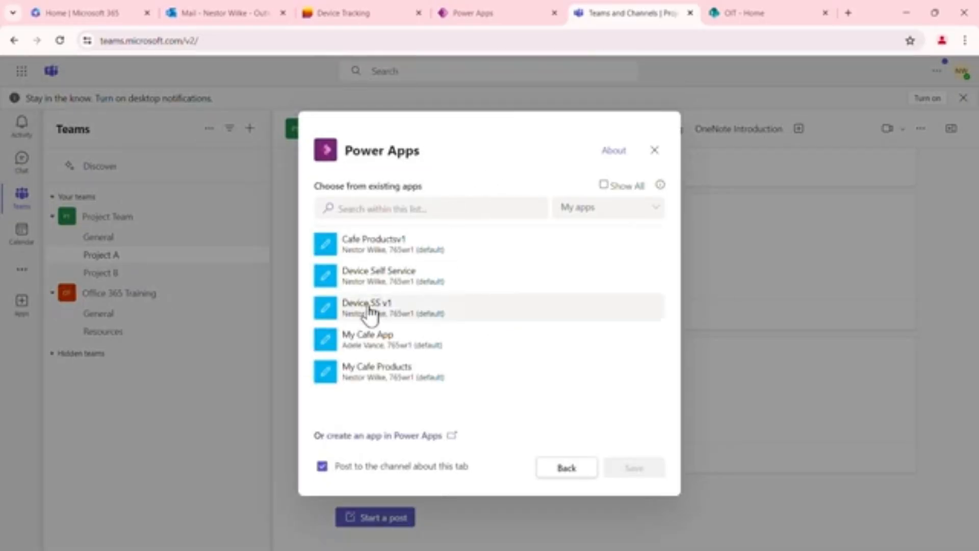
click(377, 314)
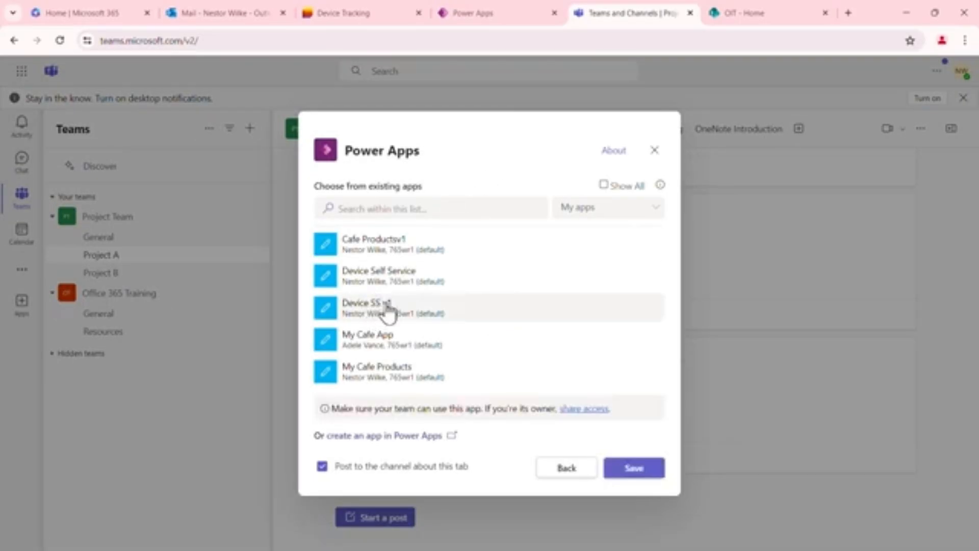
click(634, 468)
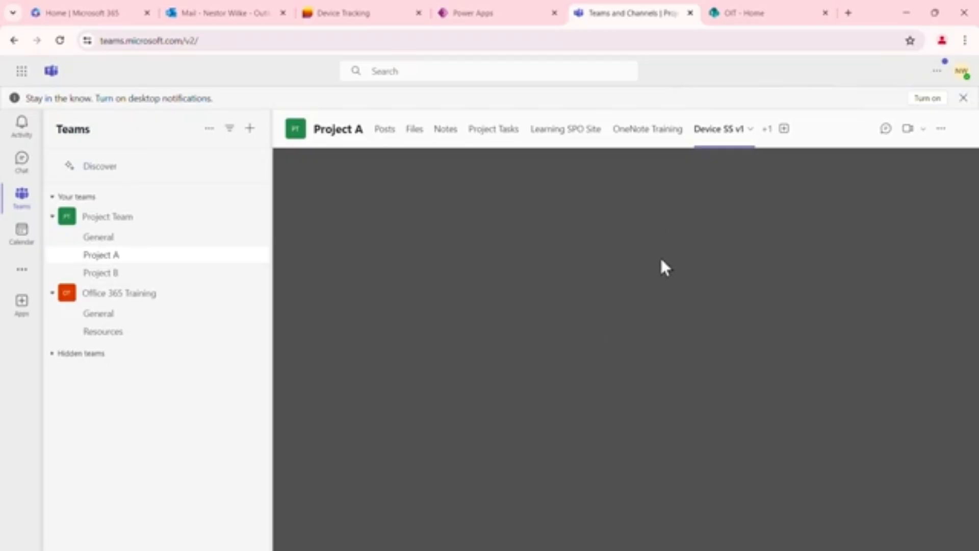
Reload Teams, reopen the Device SS v1 tab in the Project A channel and view the app's Browse screen
click(60, 40)
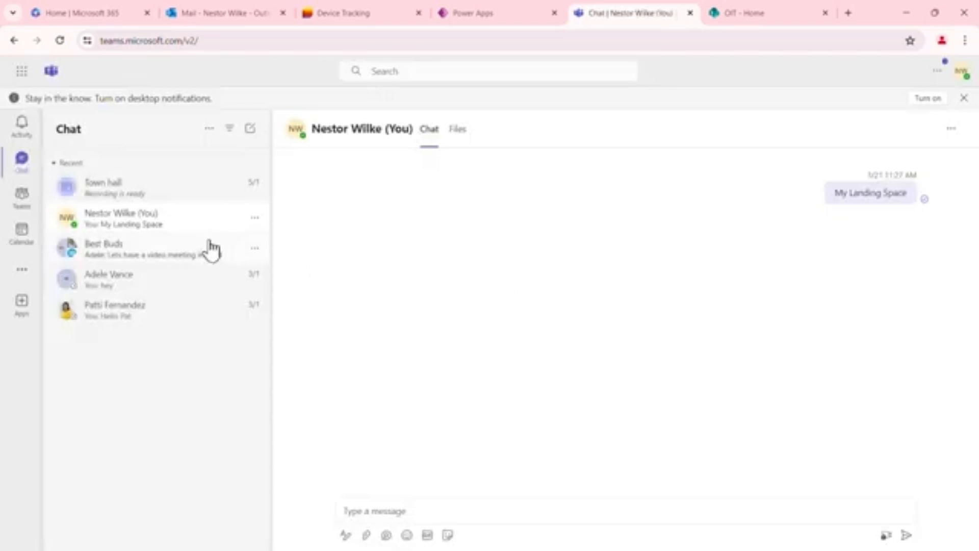
click(22, 196)
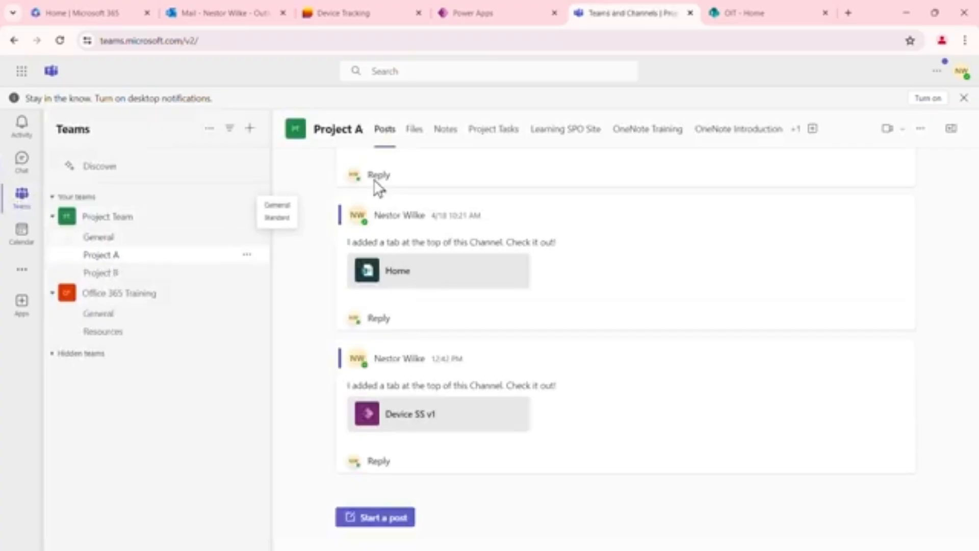
click(795, 131)
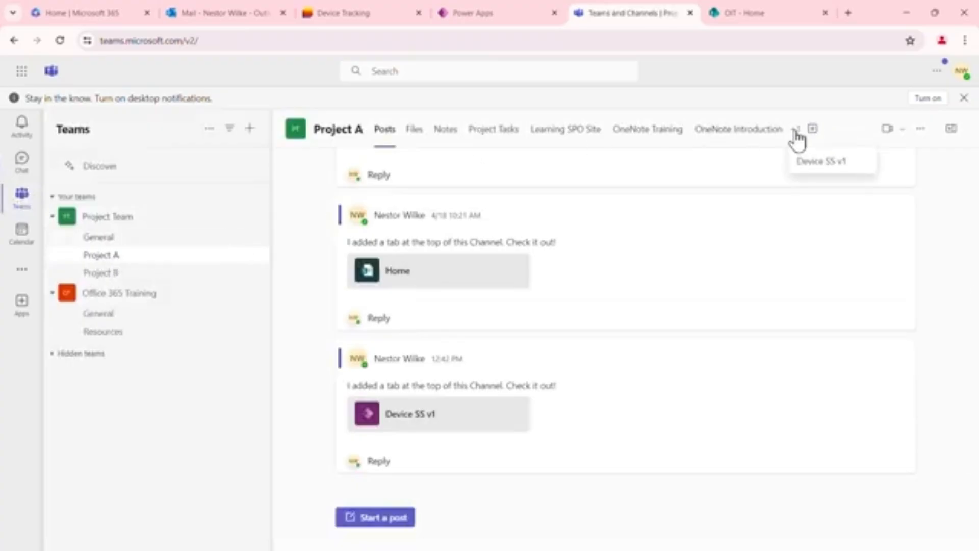
click(824, 161)
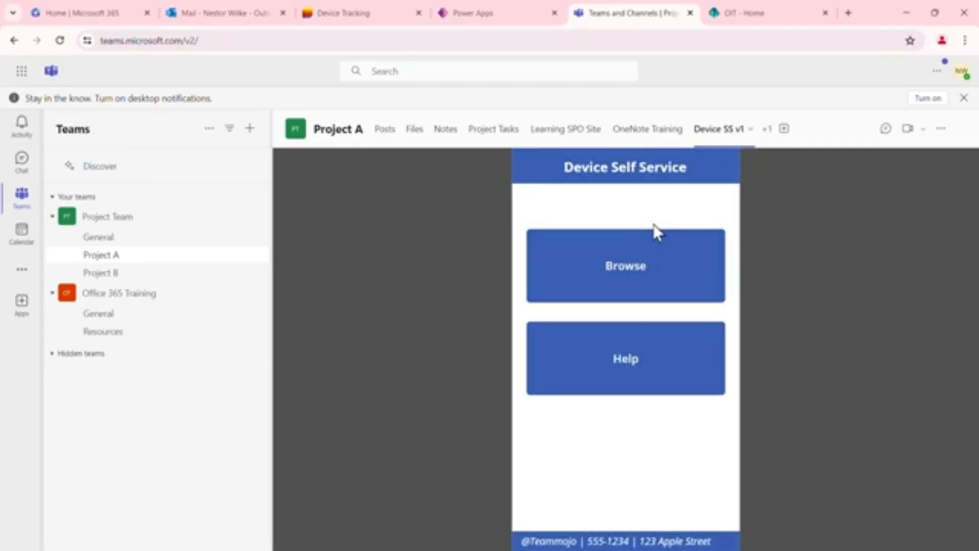
click(643, 275)
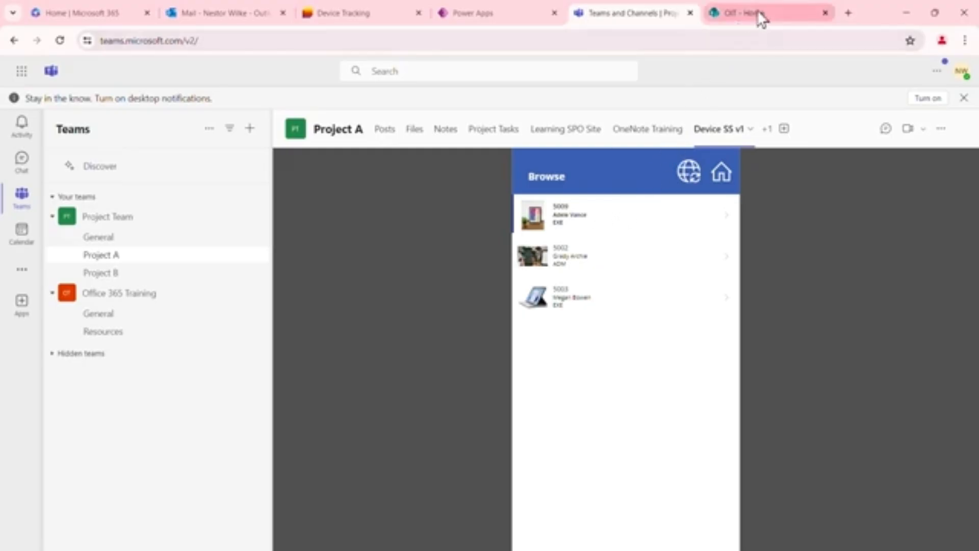
Switch to the OIT SharePoint home page and delete the existing Power Apps web part below Local Weather
mouse_move(767, 14)
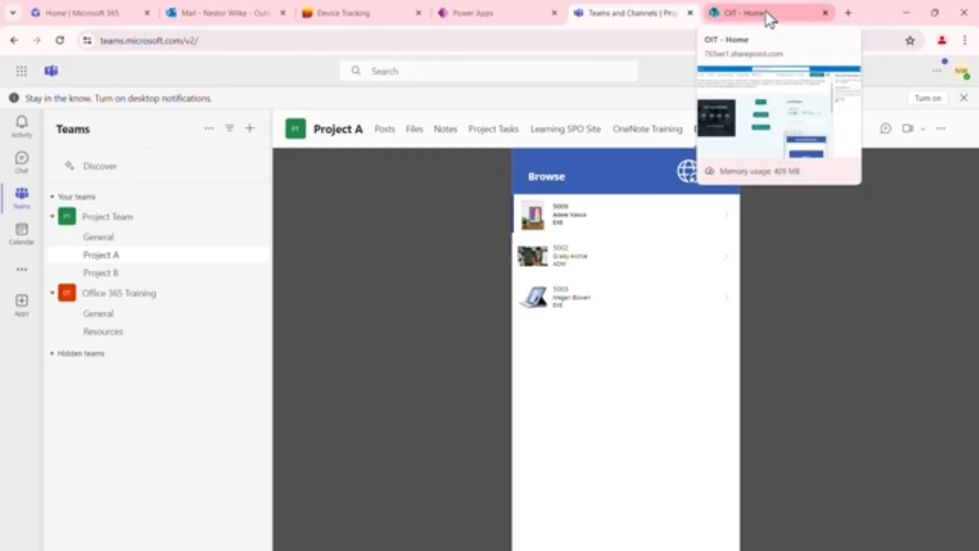
click(766, 12)
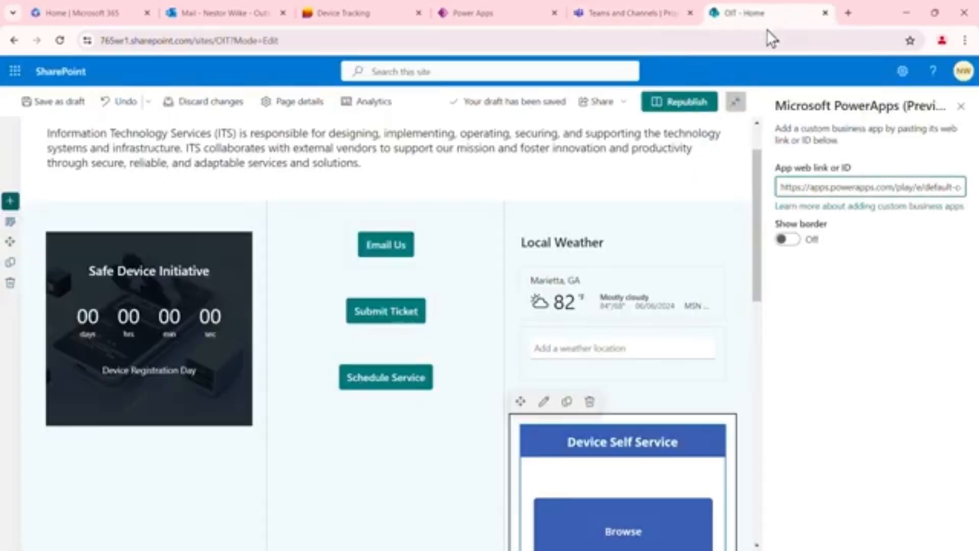
scroll(564, 197, up, 1)
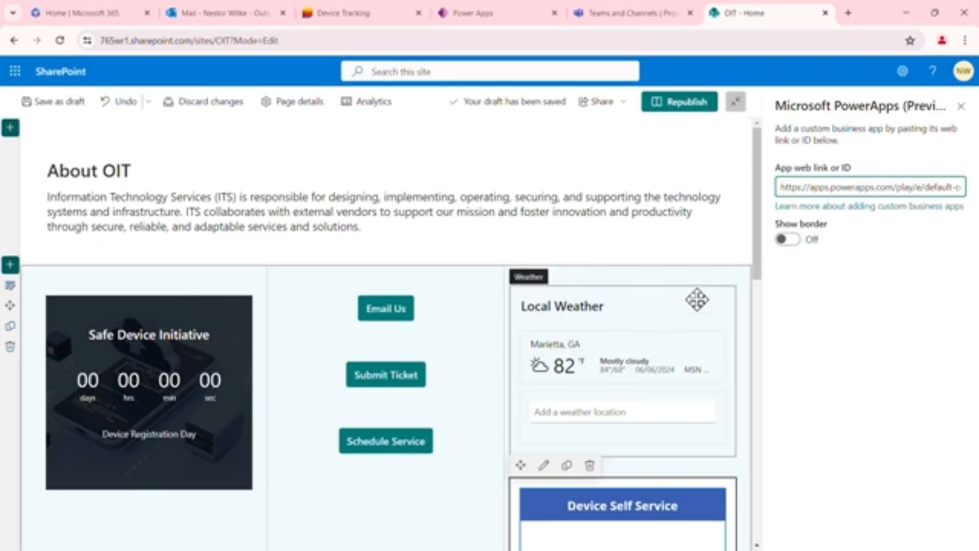
scroll(696, 300, down, 1)
scroll(697, 300, down, 3)
scroll(673, 308, down, 2)
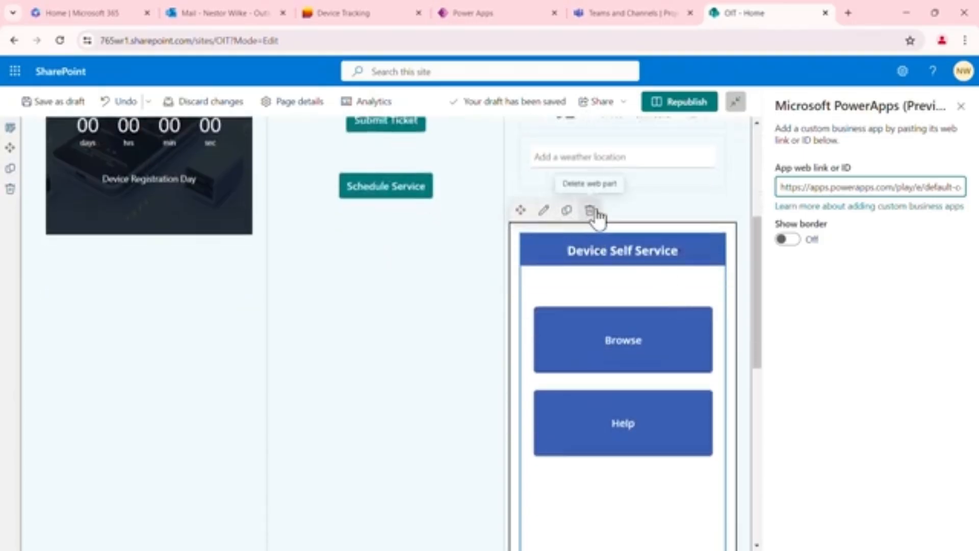
click(591, 211)
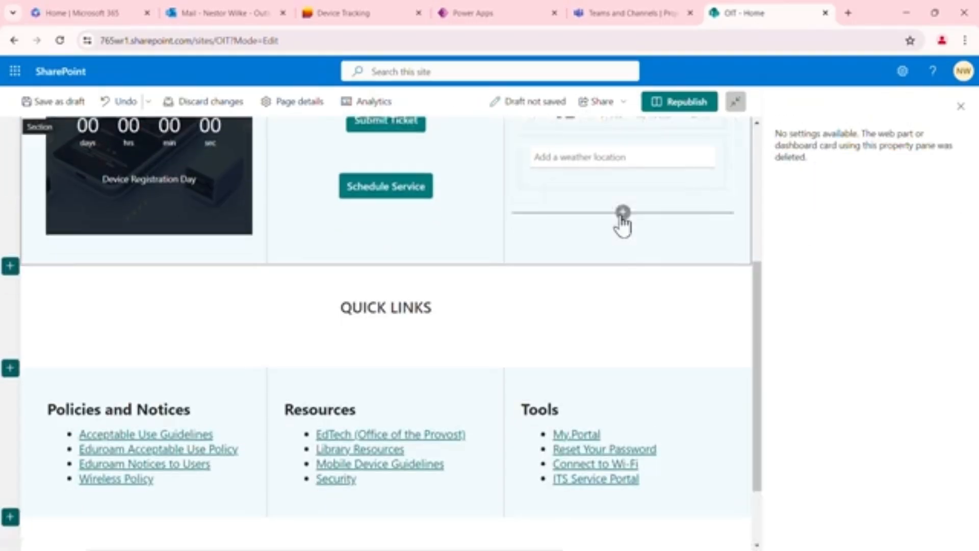
Add a Microsoft PowerApps web part below Local Weather, paste the Device SS v1 web link and turn on its border
click(623, 213)
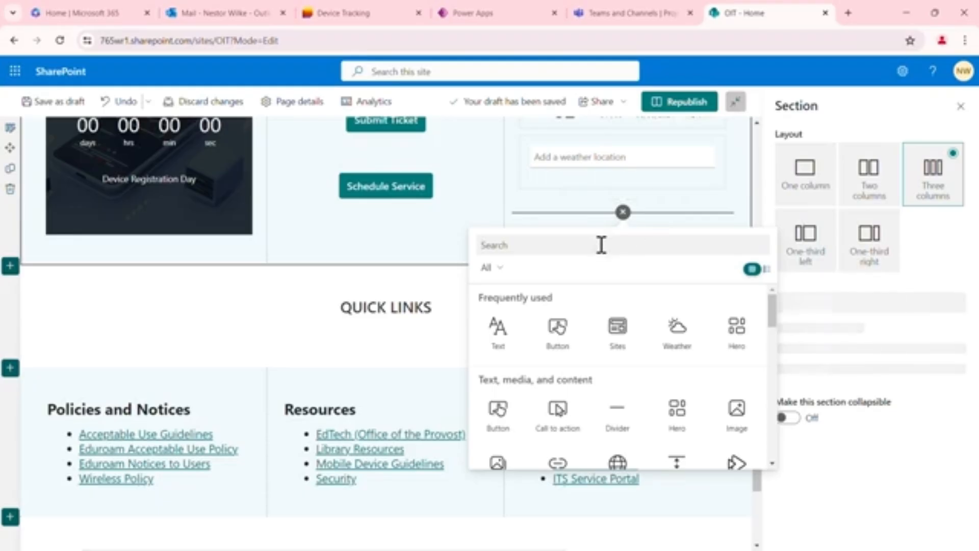
text(app)
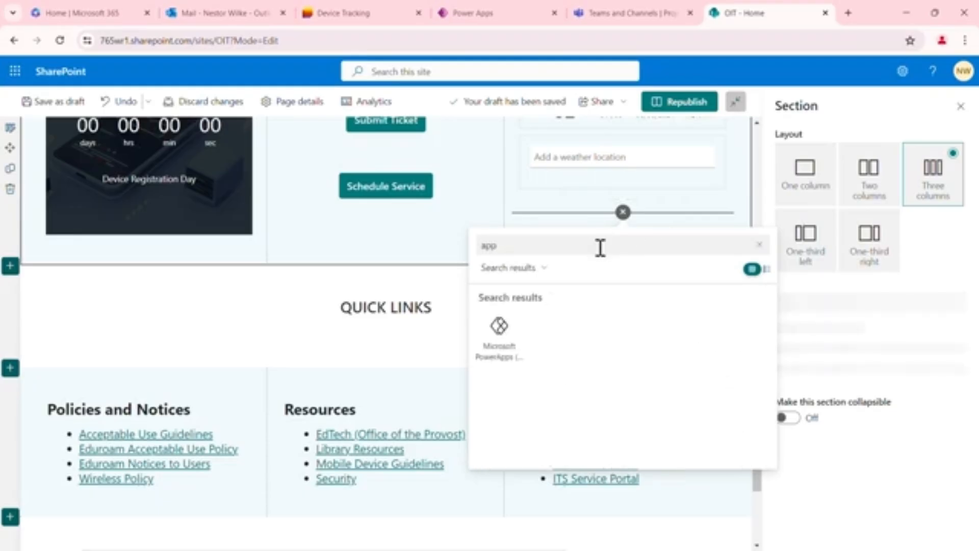
click(506, 341)
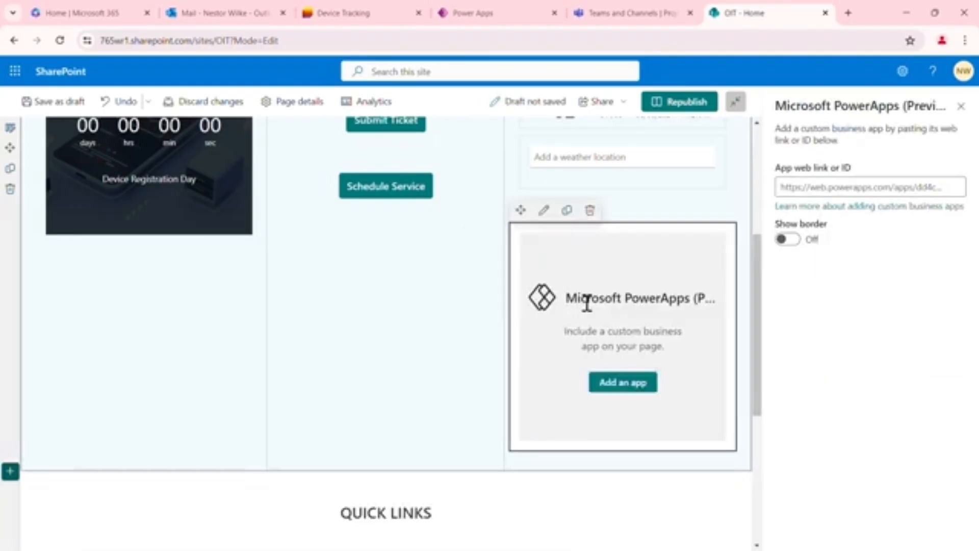
click(904, 189)
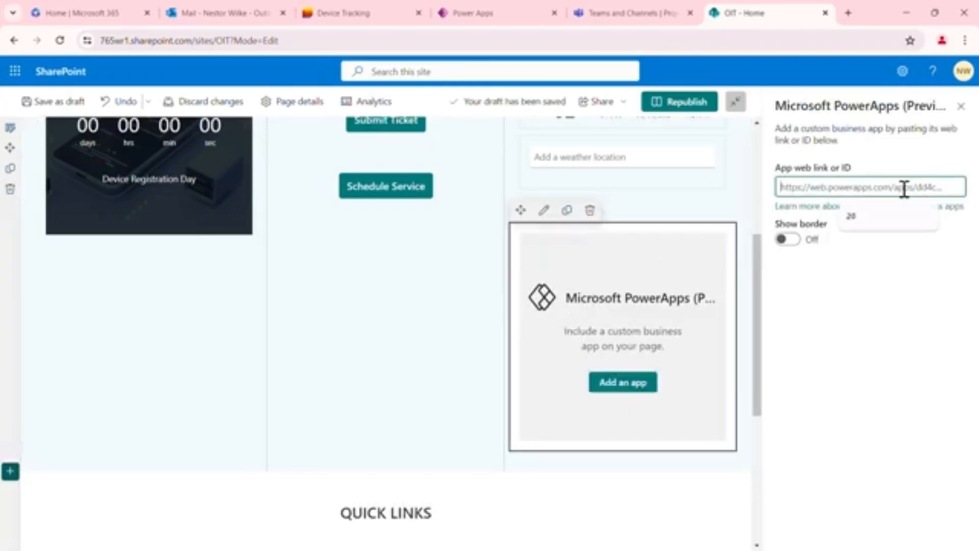
key(ctrl+v)
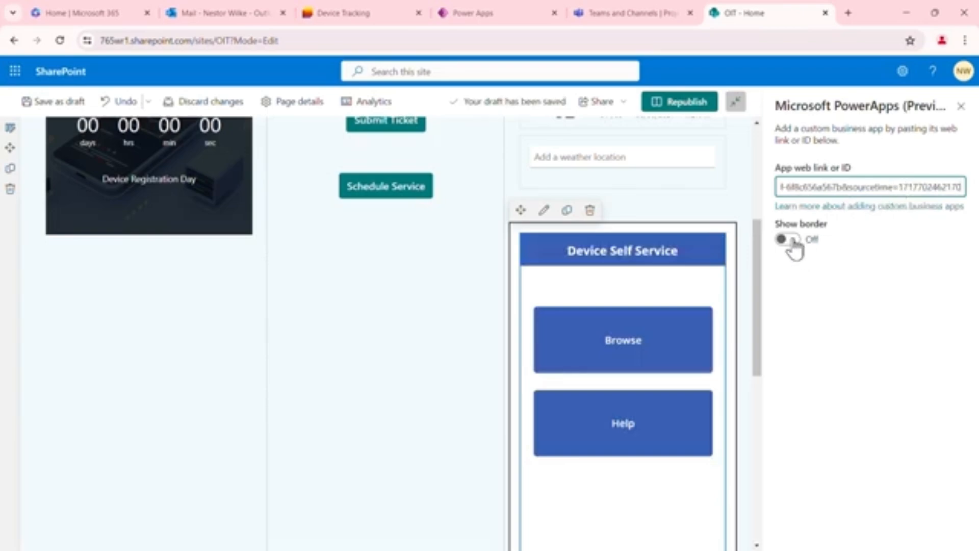
click(792, 242)
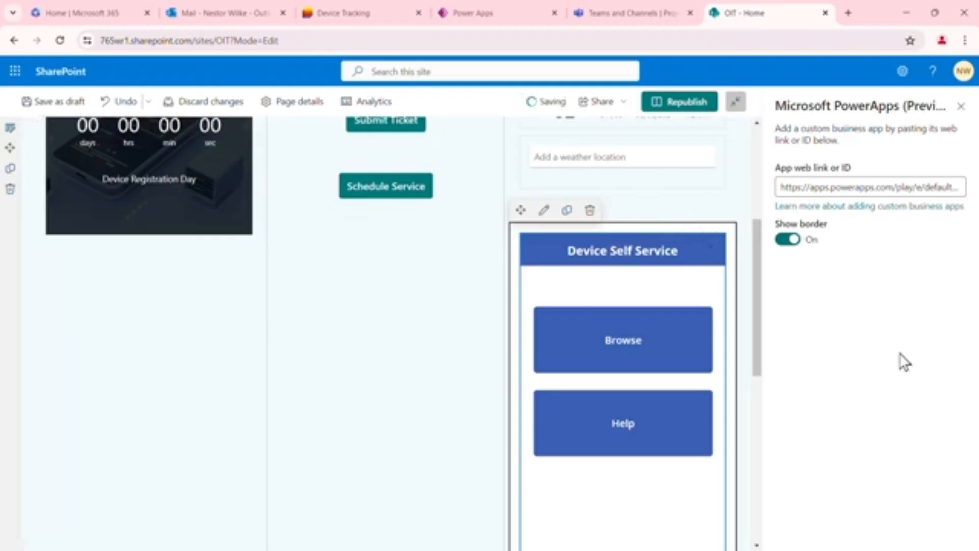
click(963, 107)
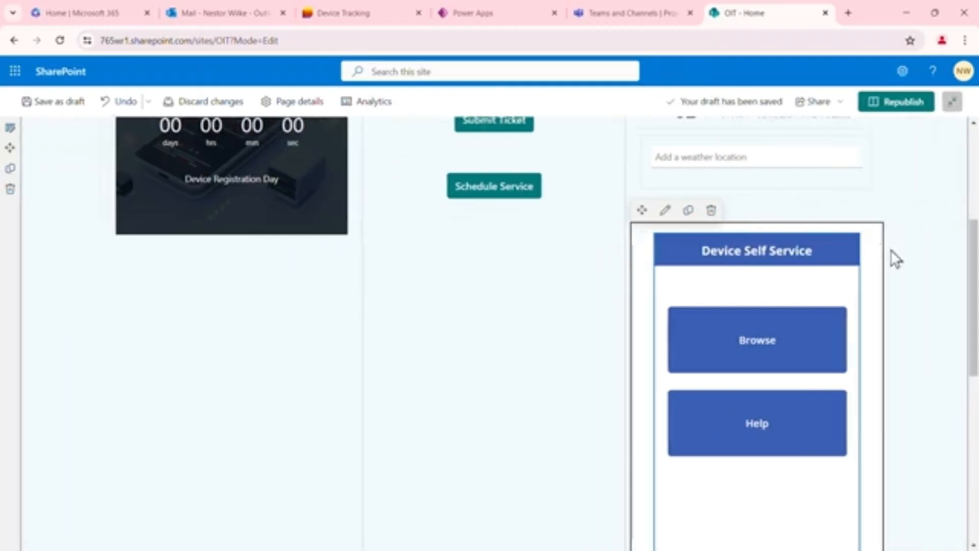
Republish the OIT home page and test the Browse screen of the embedded Device Self Service app
click(763, 342)
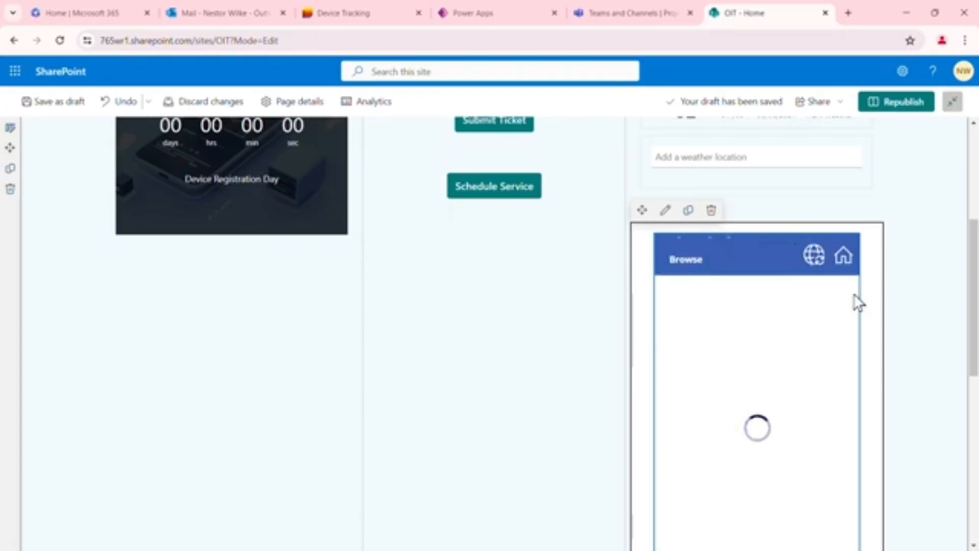
click(902, 103)
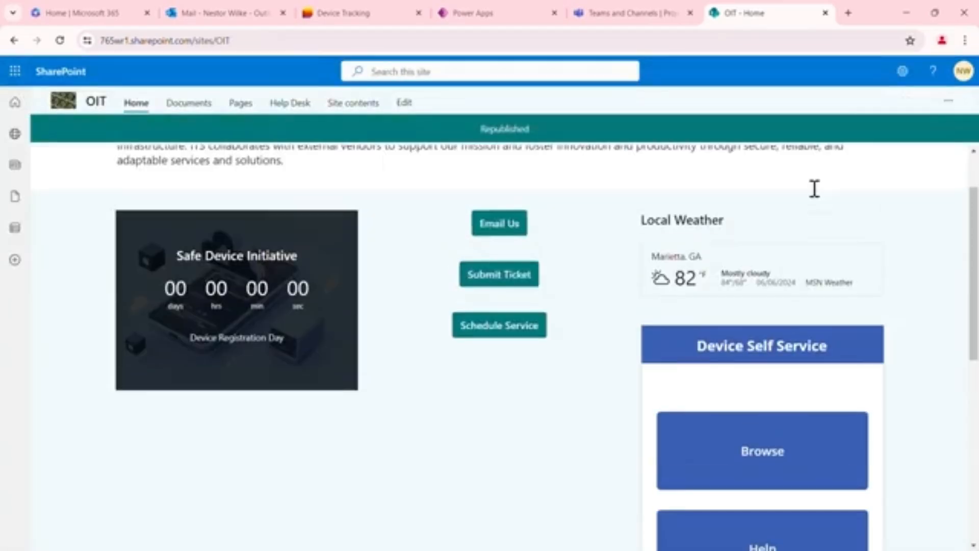
scroll(814, 189, down, 2)
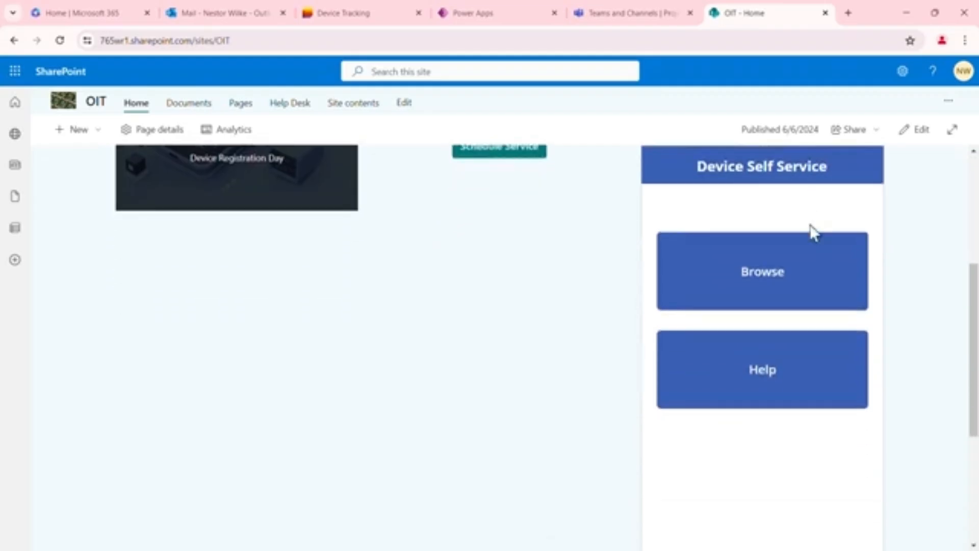
click(778, 280)
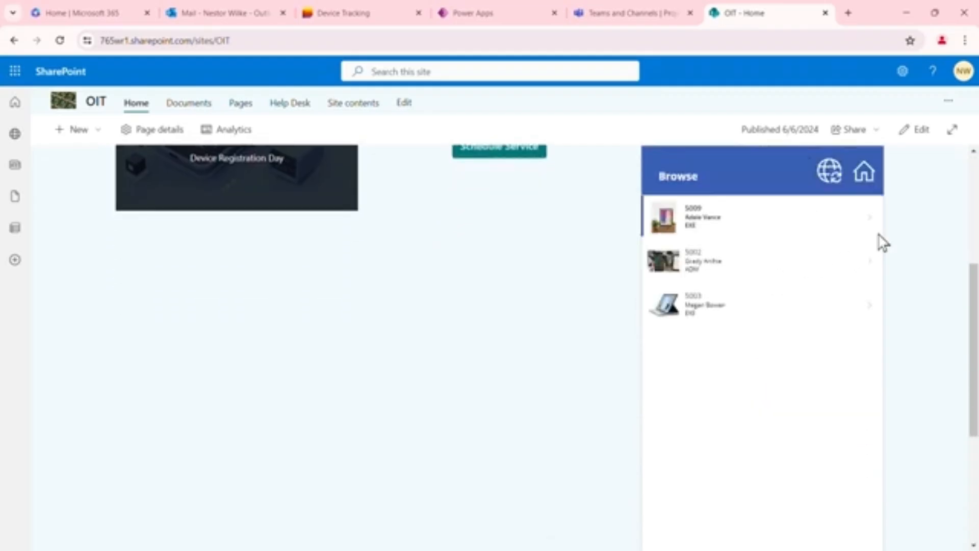
scroll(882, 243, up, 5)
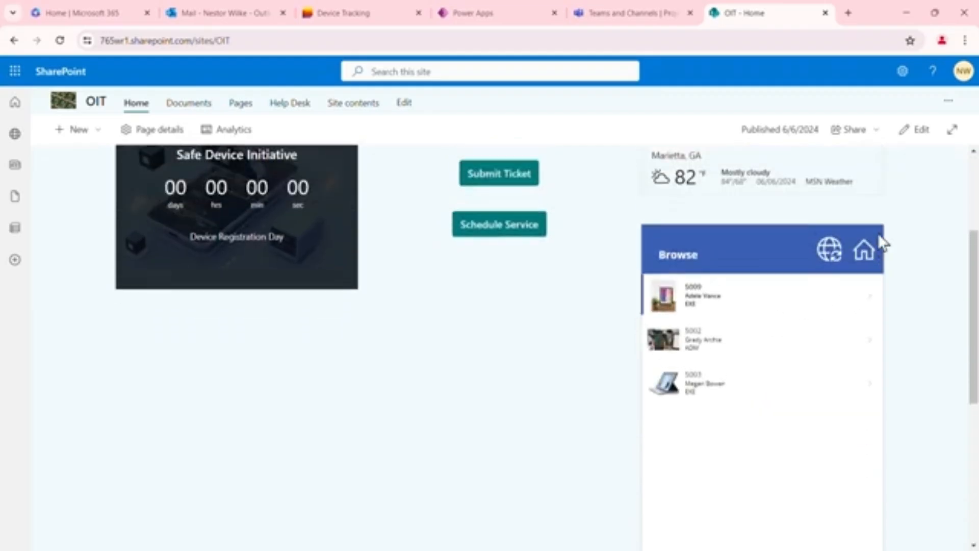